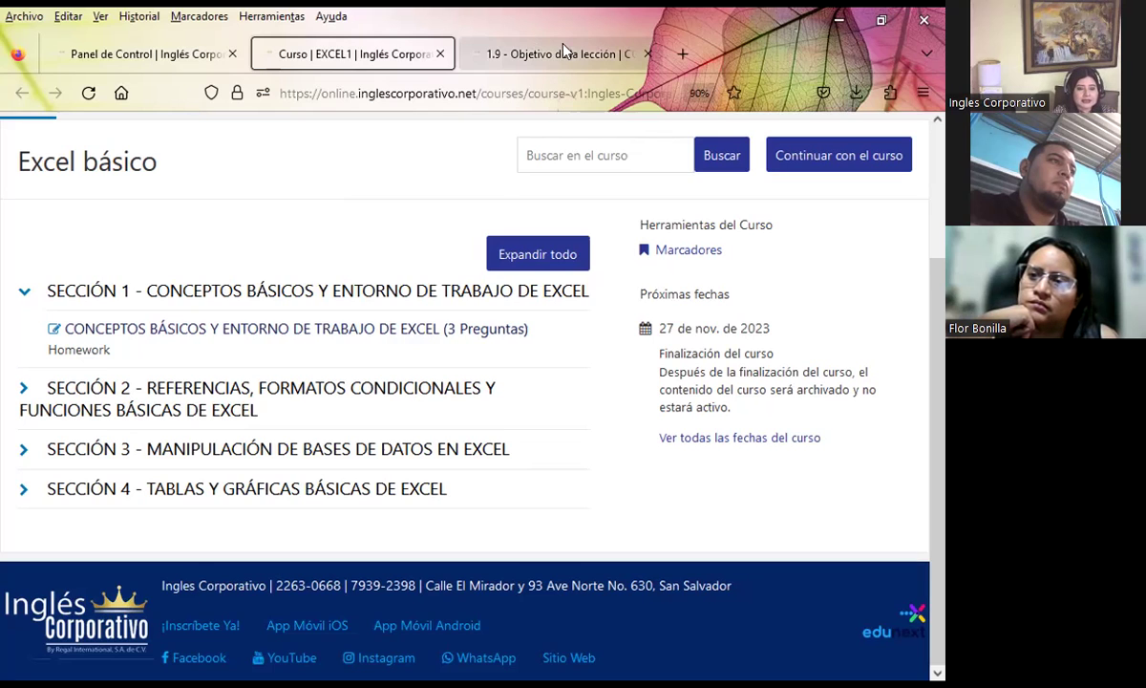
Switch to the 1.9 'Objetivo de la lección' page and read through its paste-options objective.
key(ctrl+Tab)
scroll(506, 441, down, 3)
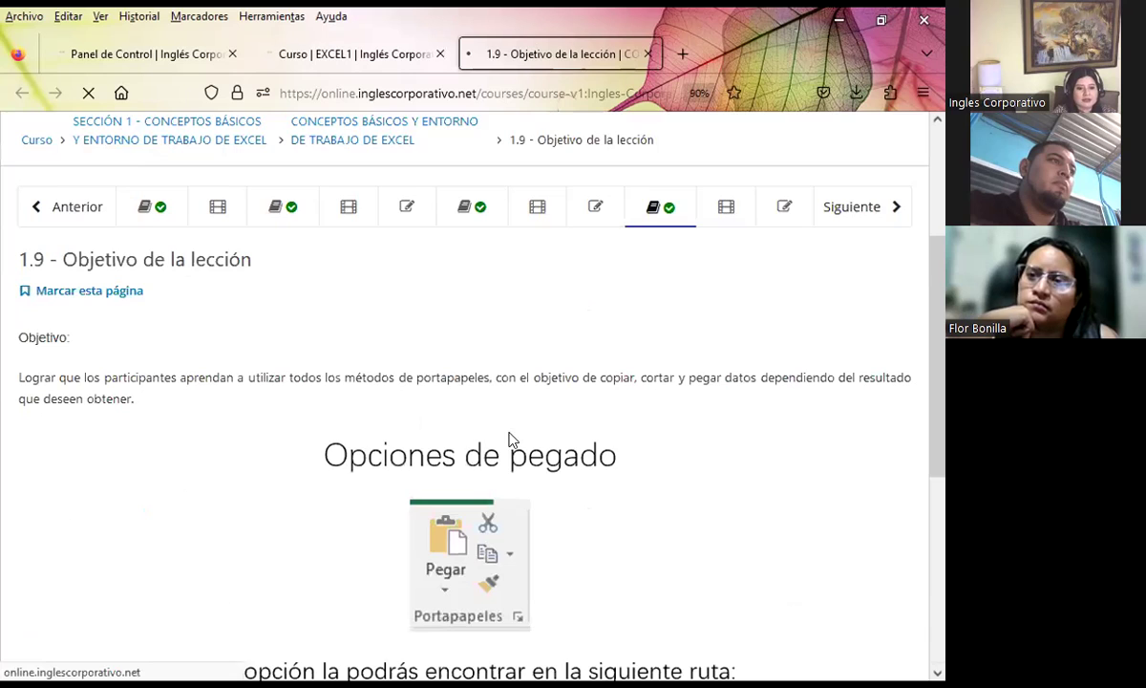
scroll(616, 463, down, 2)
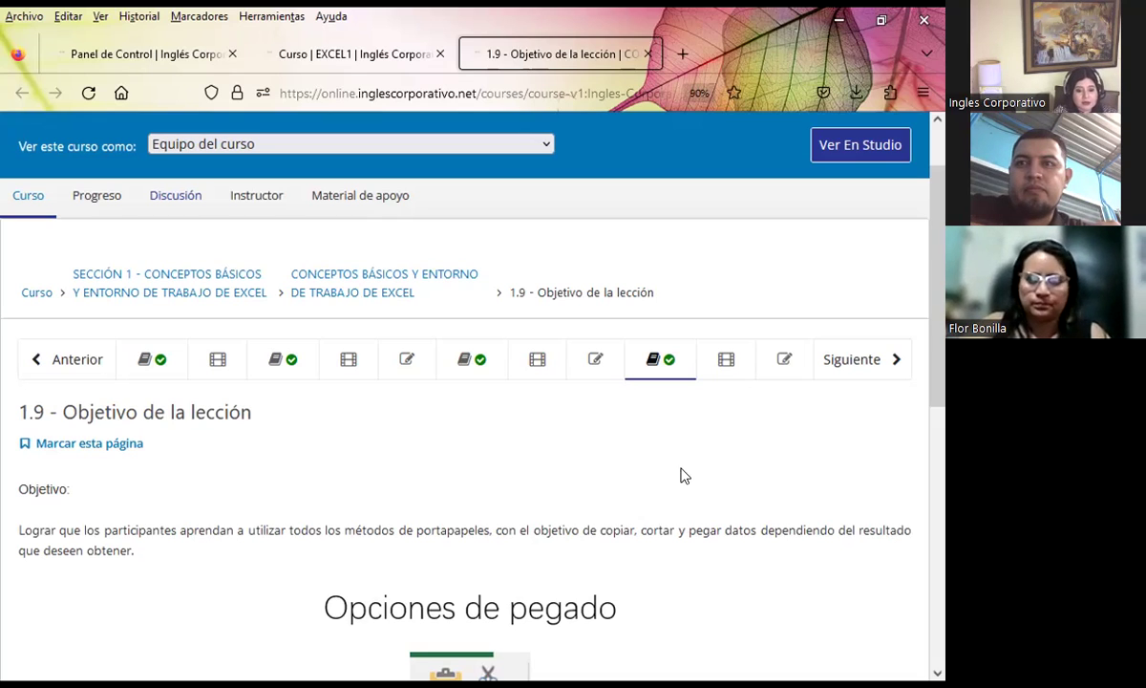
scroll(630, 454, down, 5)
scroll(630, 453, down, 2)
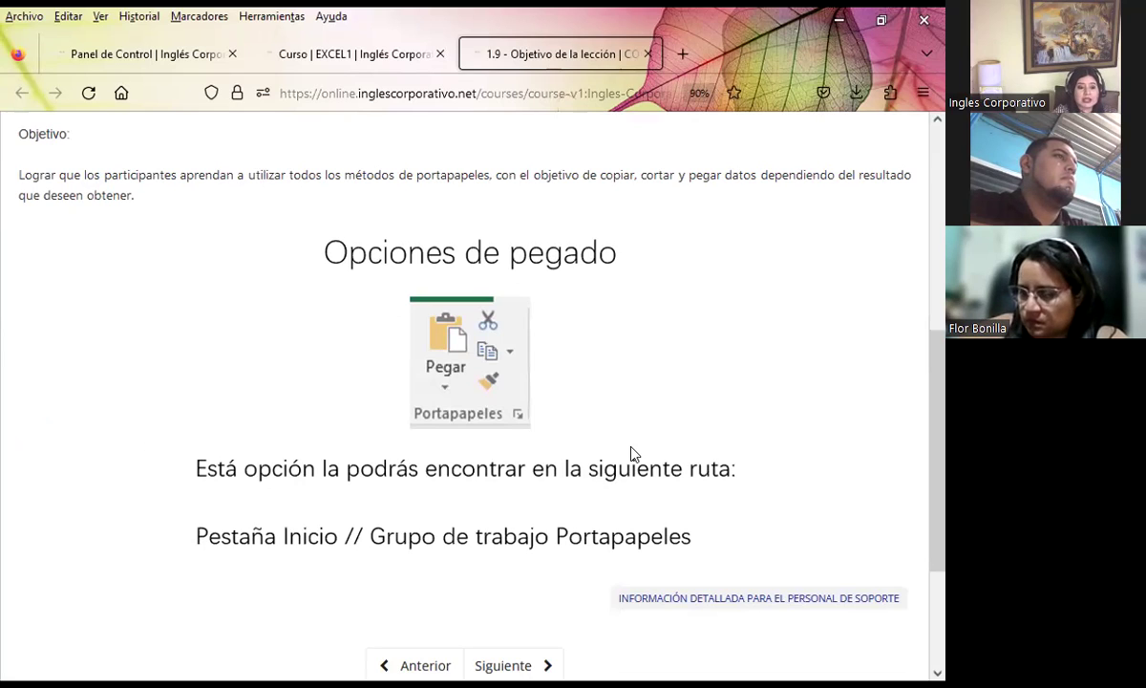
scroll(502, 420, down, 3)
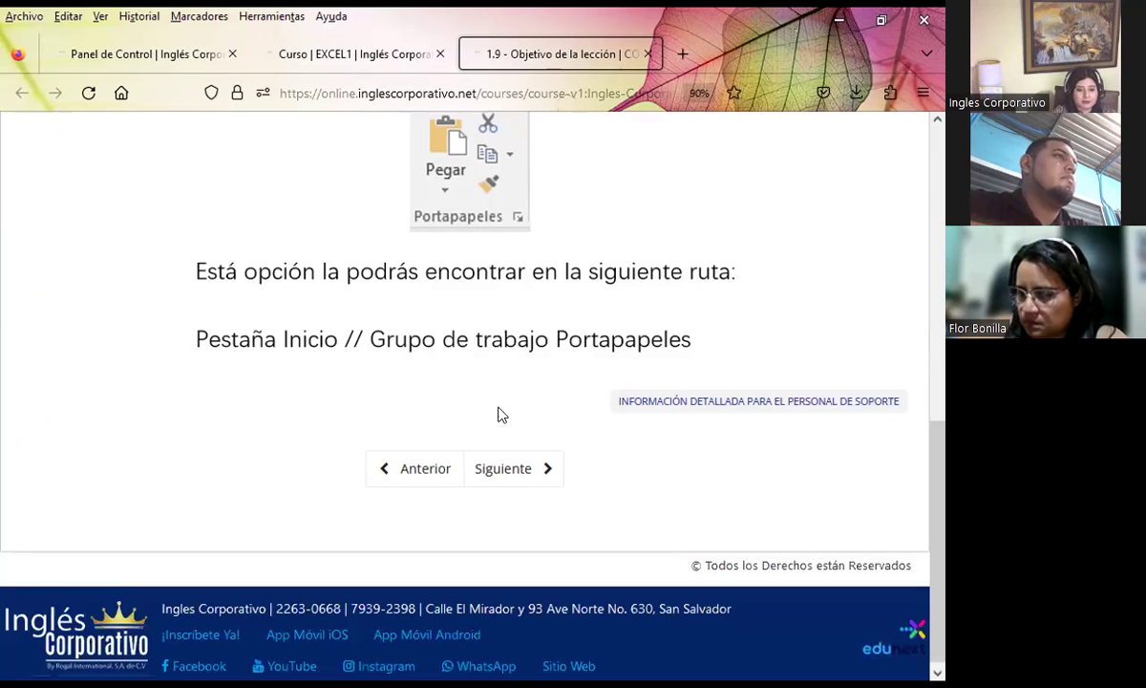
scroll(678, 393, up, 8)
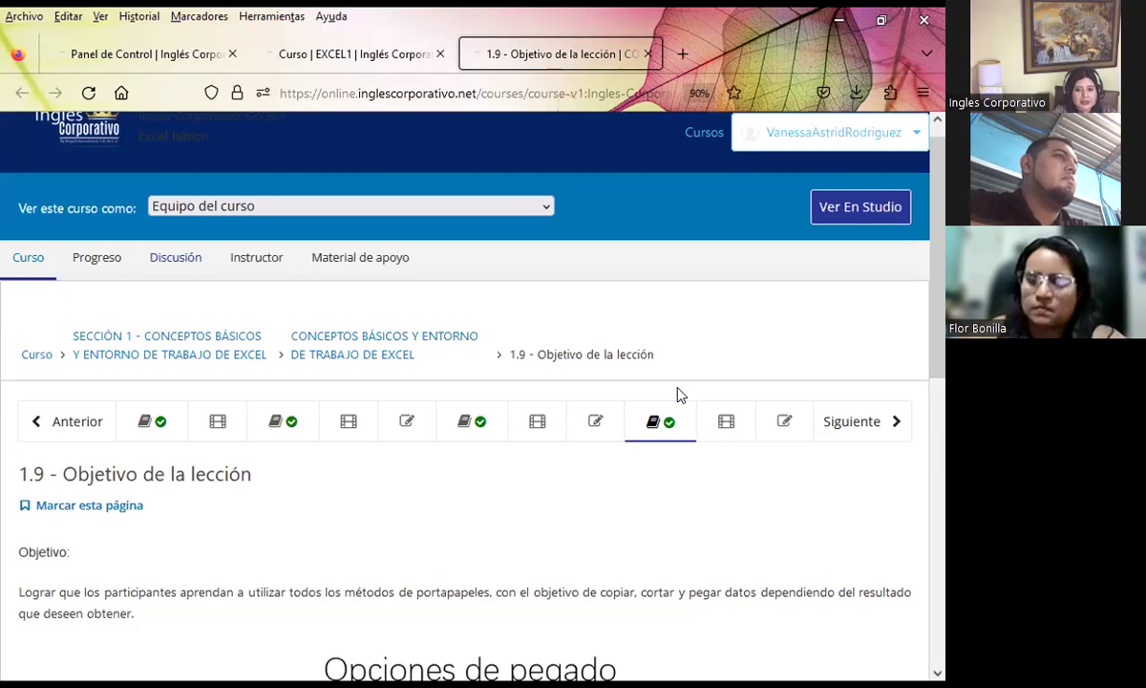
click(725, 421)
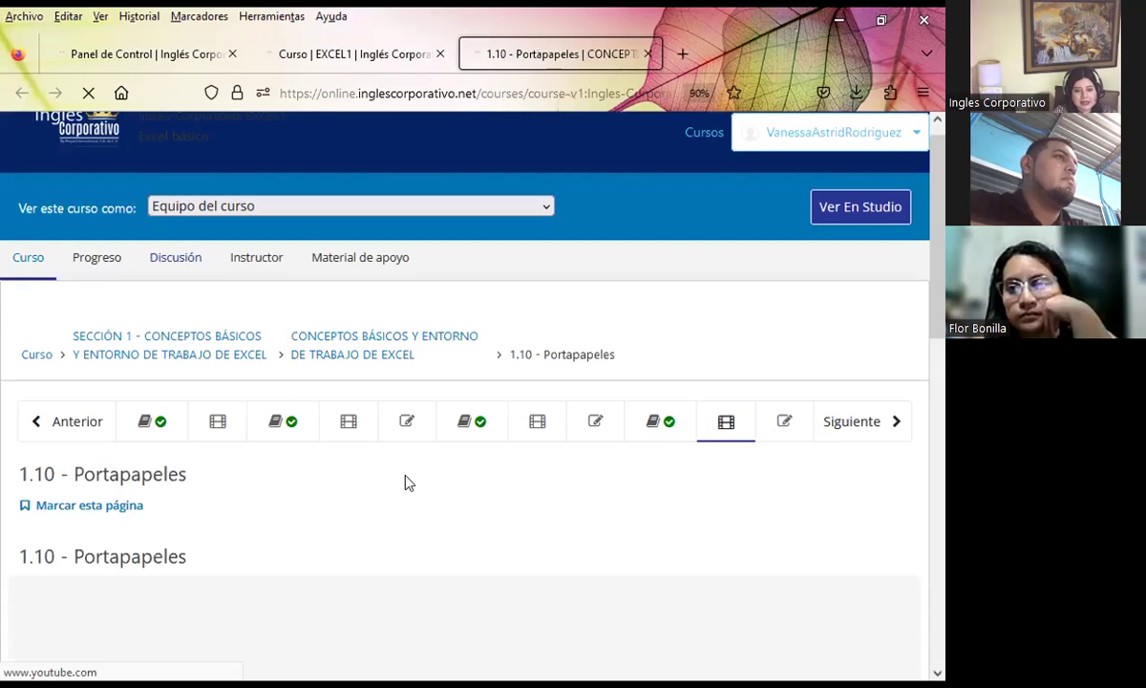
scroll(429, 437, down, 2)
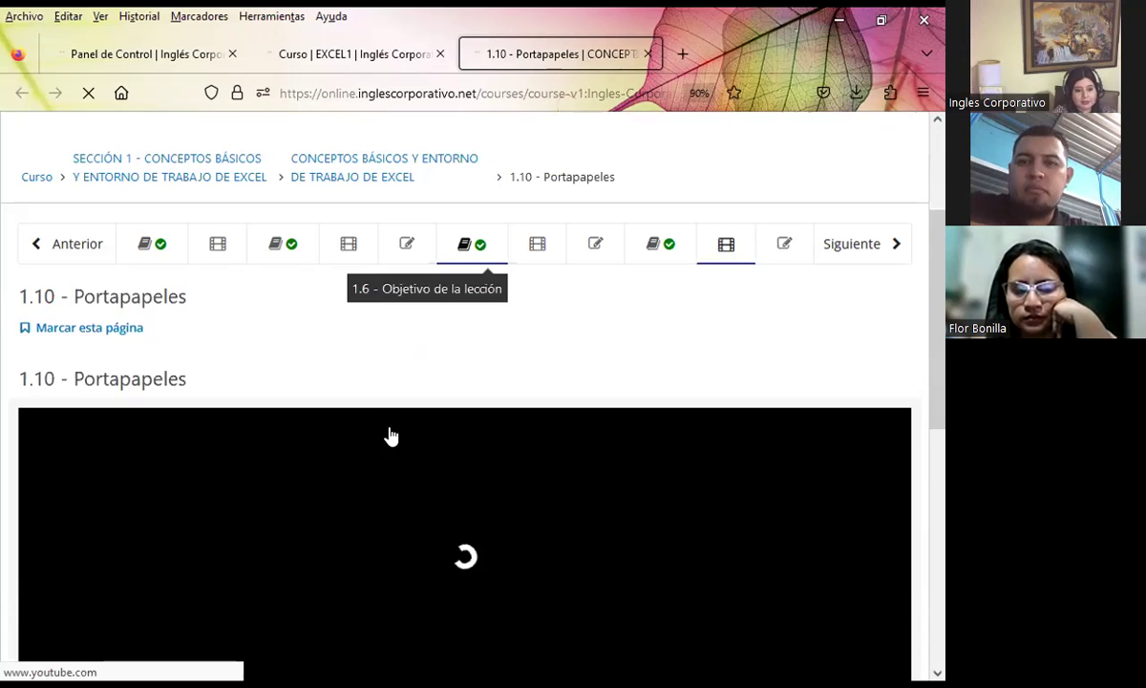
scroll(302, 417, down, 1)
scroll(277, 418, down, 3)
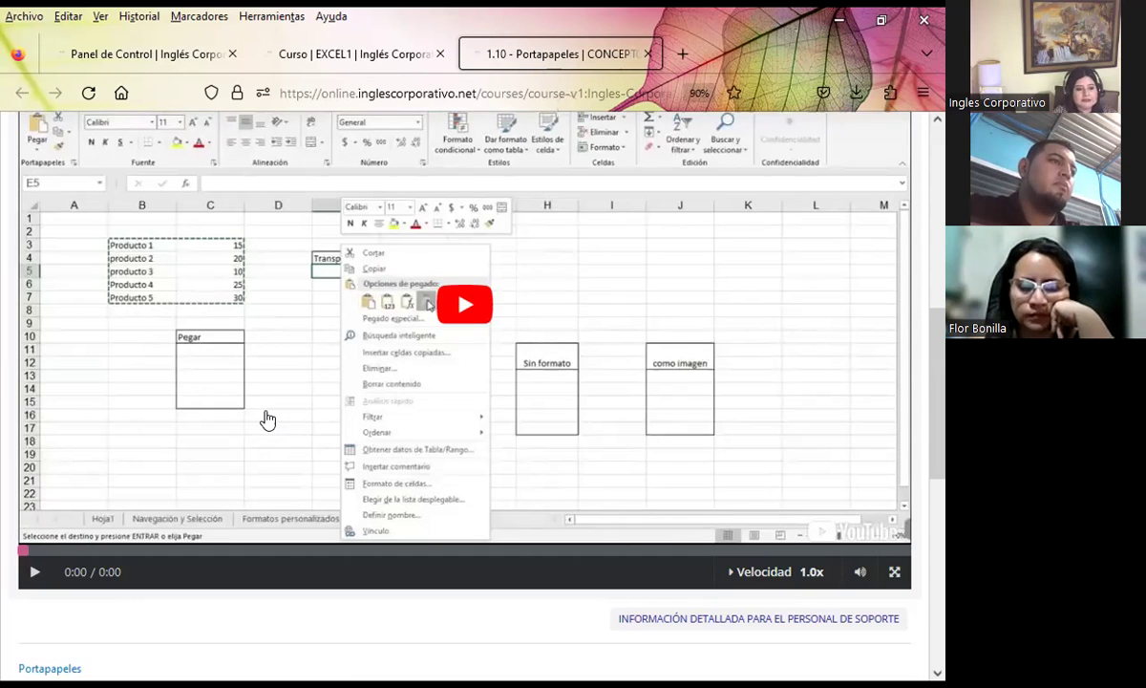
scroll(290, 412, down, 2)
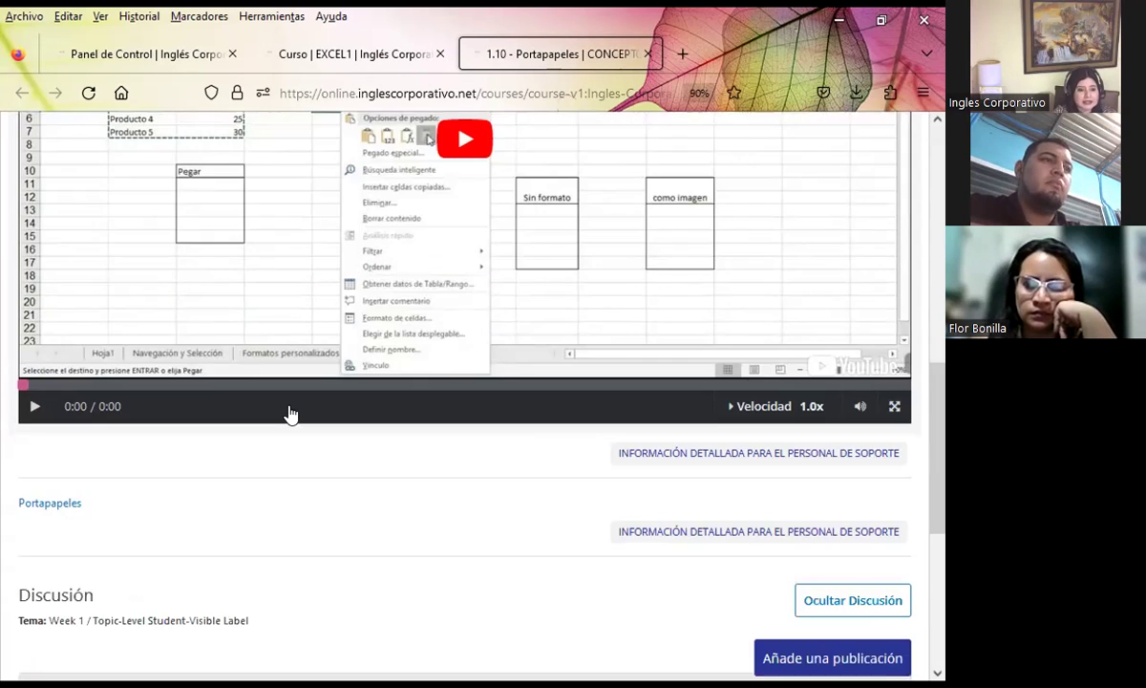
scroll(289, 412, down, 2)
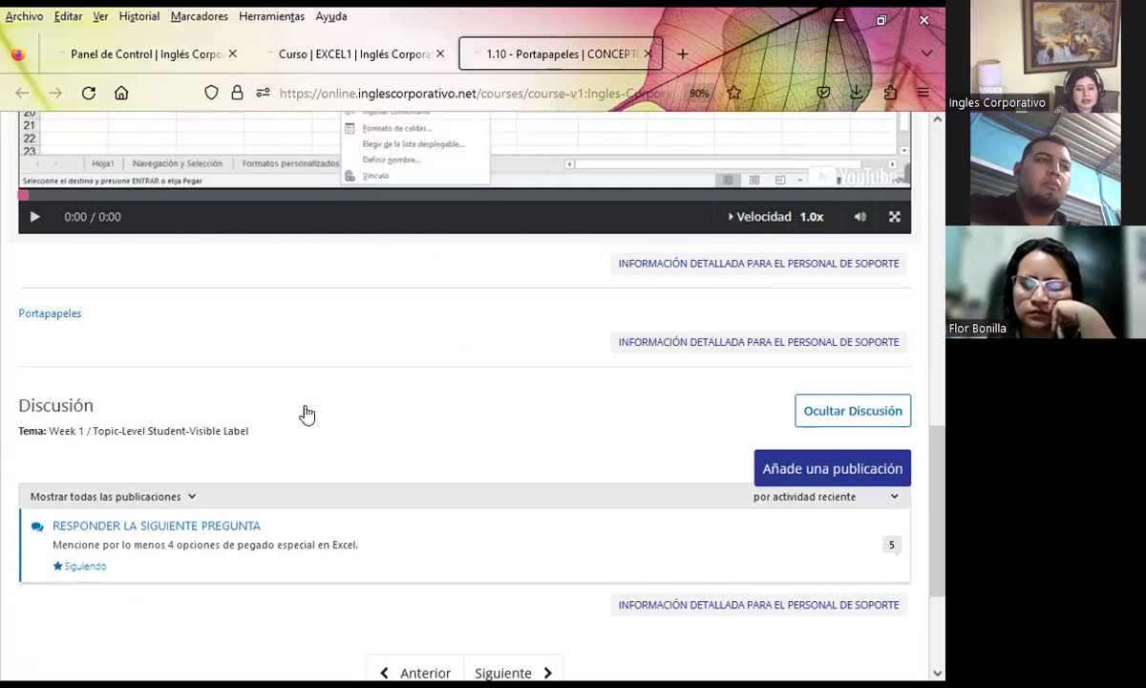
scroll(354, 330, down, 1)
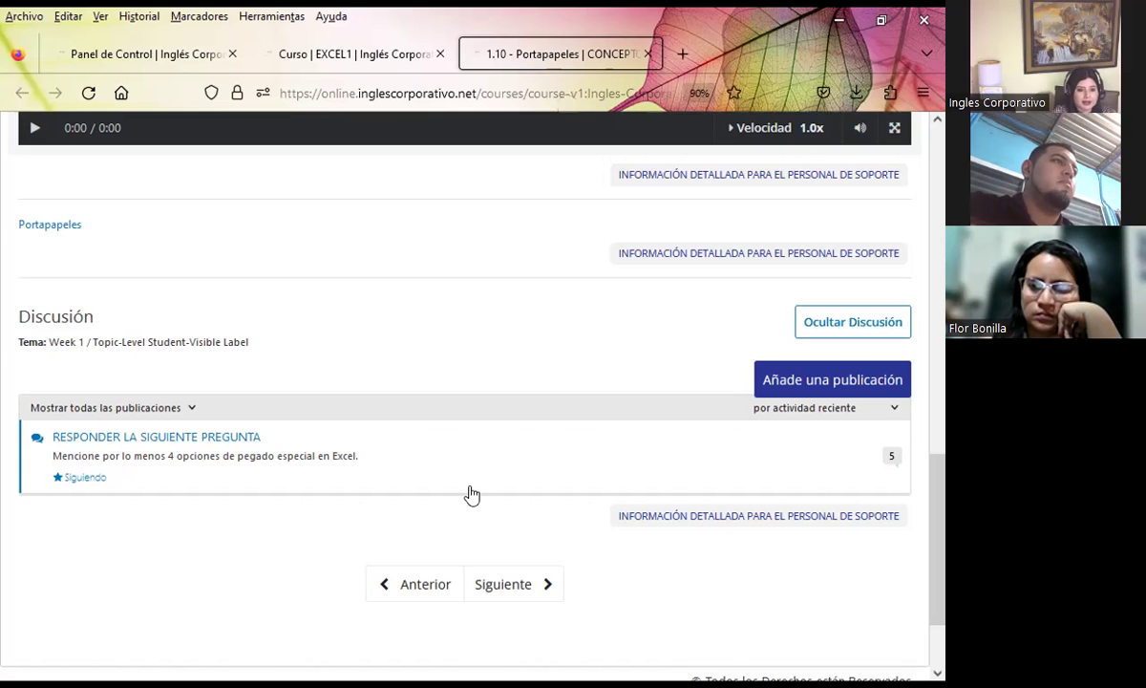
scroll(465, 371, up, 5)
scroll(473, 376, up, 5)
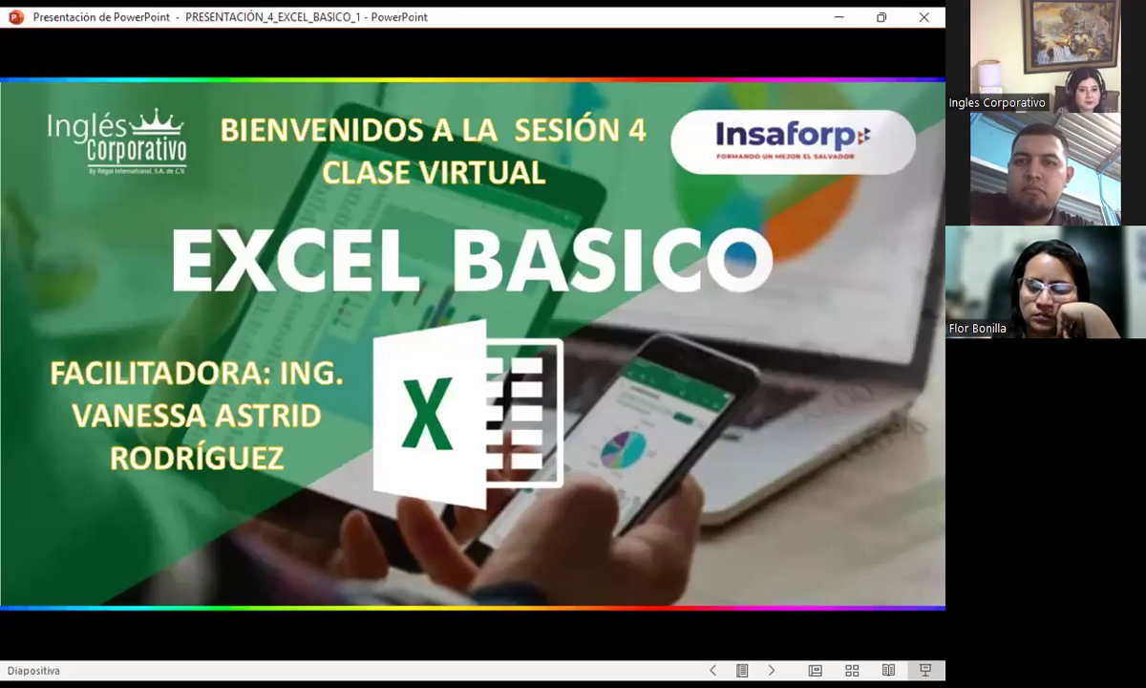
Advance the slideshow to slide 3, the AGENDA listing five session items.
key(Right)
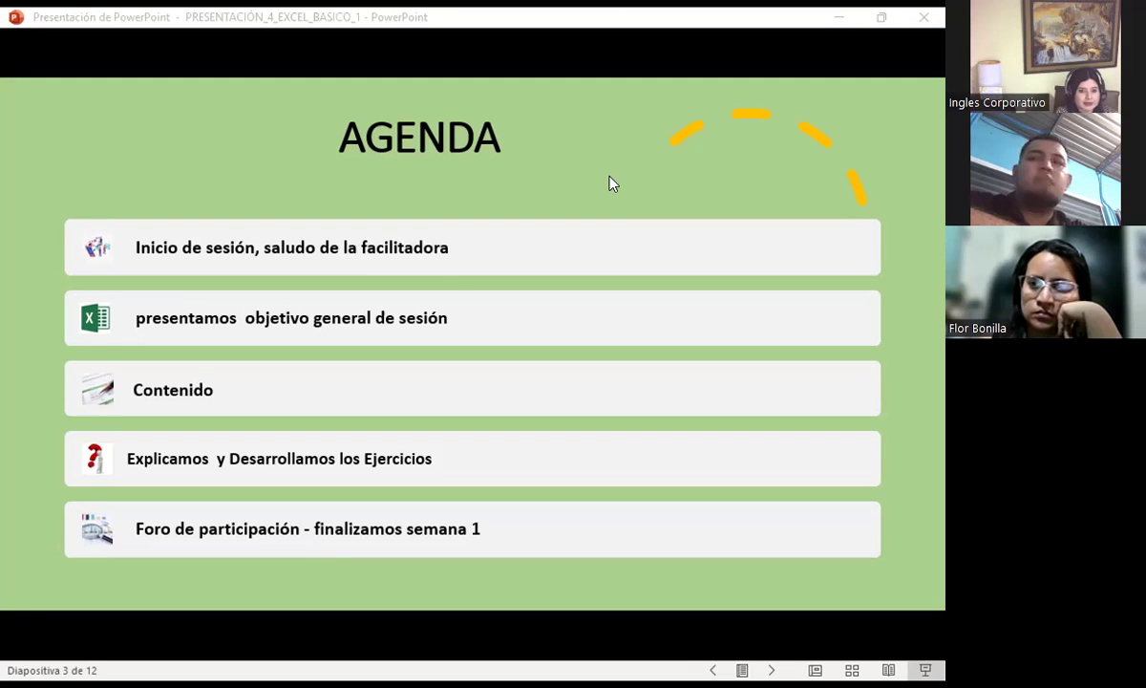
Advance the slideshow to slide 4, 'Objetivo general de la sesión'.
click(571, 164)
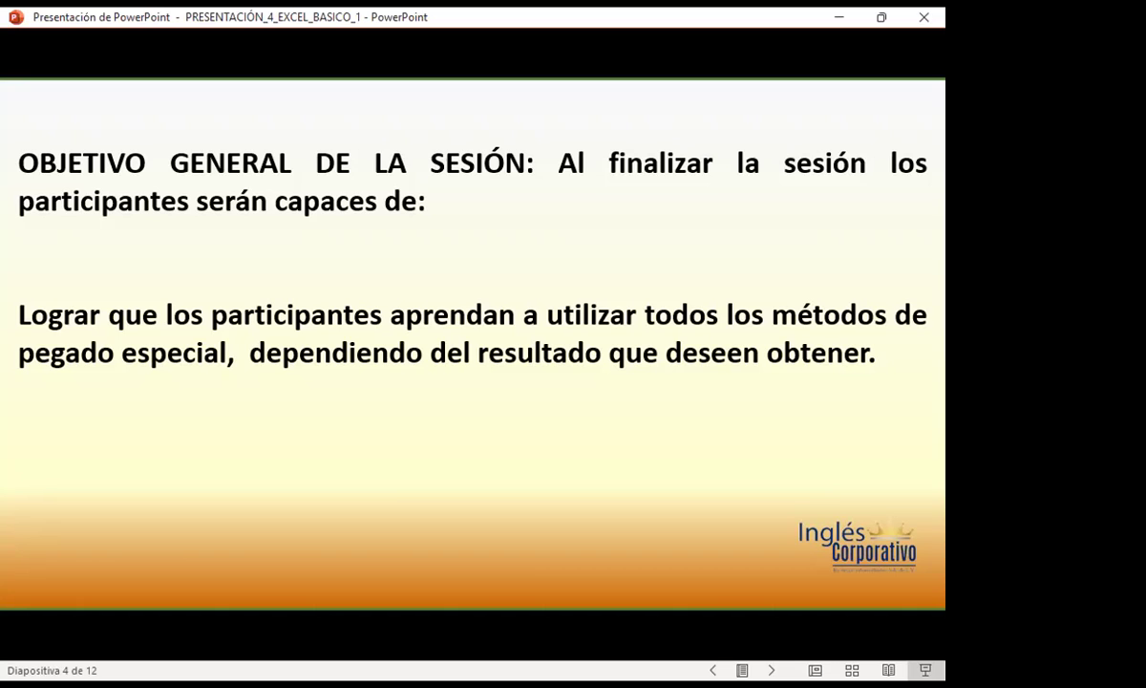
Advance to slide 5, 'COPIAR FORMATO', with its B3-to-D3:F10 practice case.
key(Right)
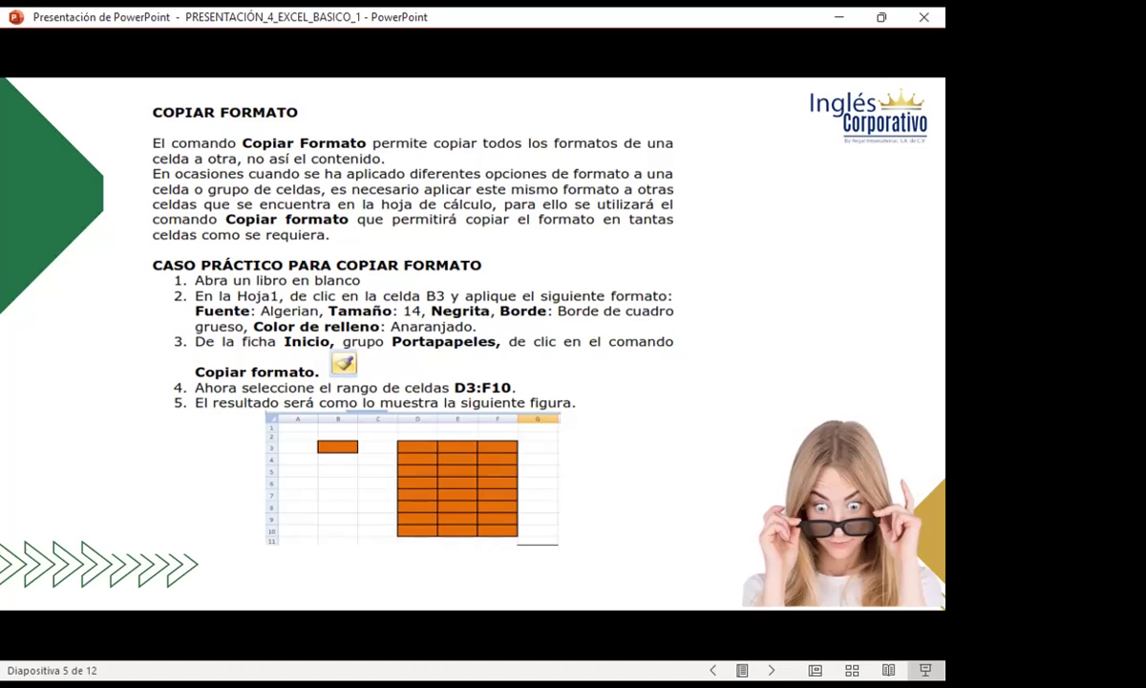
Advance to slide 6, '¿Qué es el pegado especial en Excel?'.
key(Right)
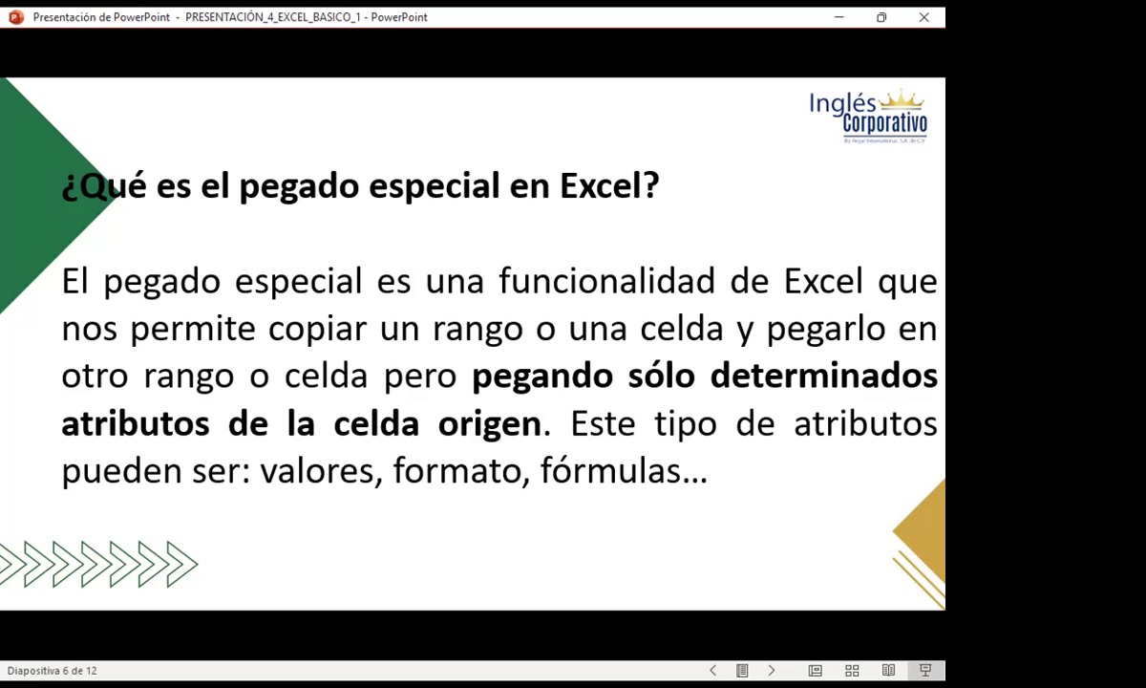
Advance to slide 7, which pictures Excel's Pegar menu.
key(Right)
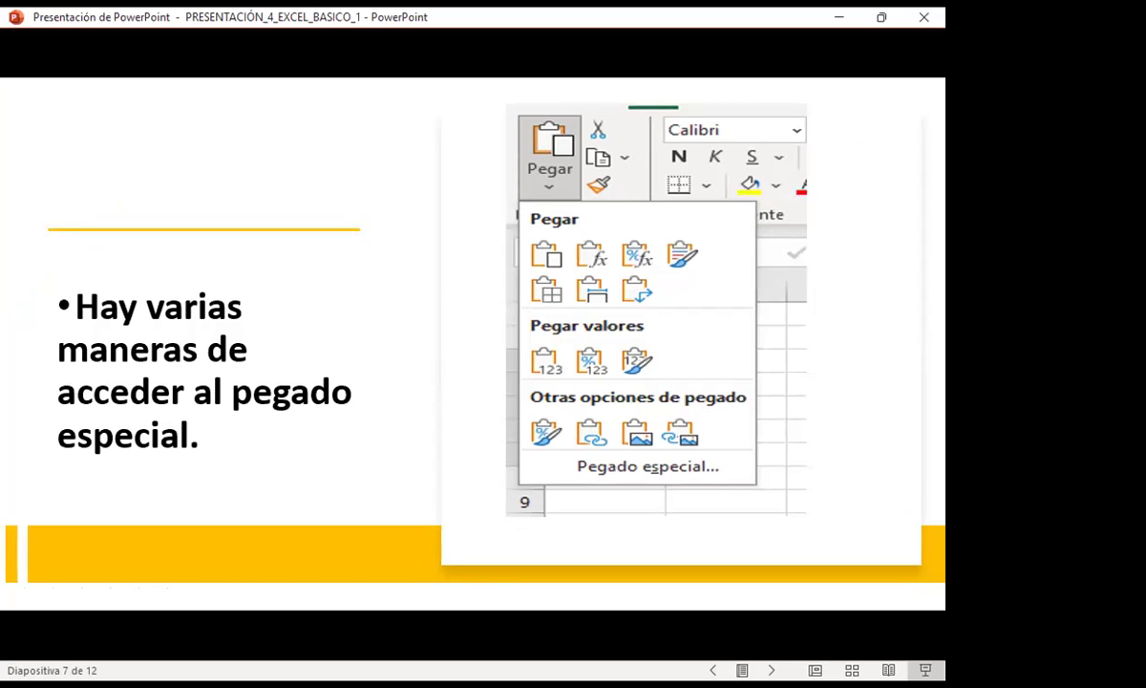
Move to slide 8, back to slide 7, then return to slide 8 'PEGADO ESPECIAL'.
key(Right)
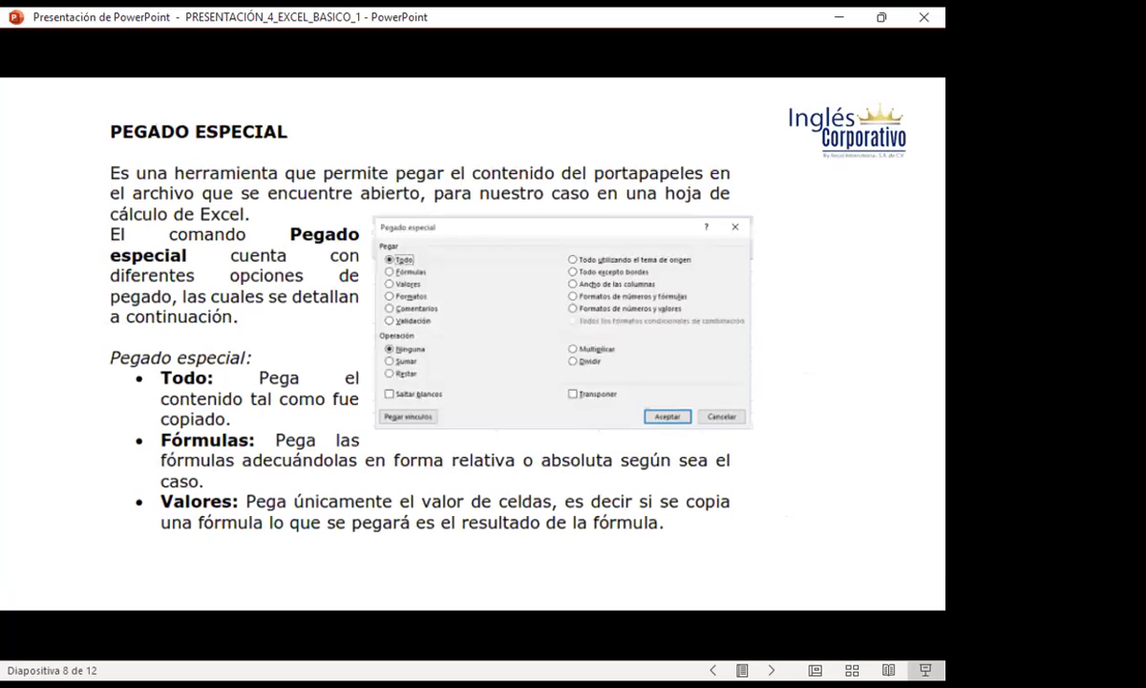
key(Left)
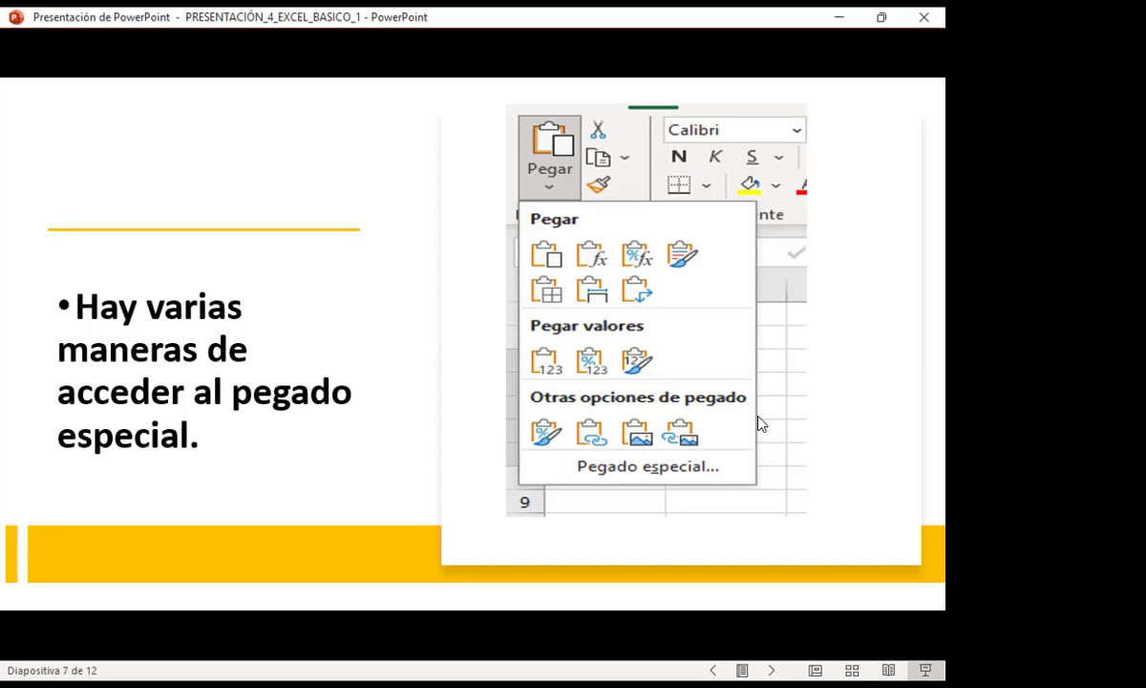
click(675, 442)
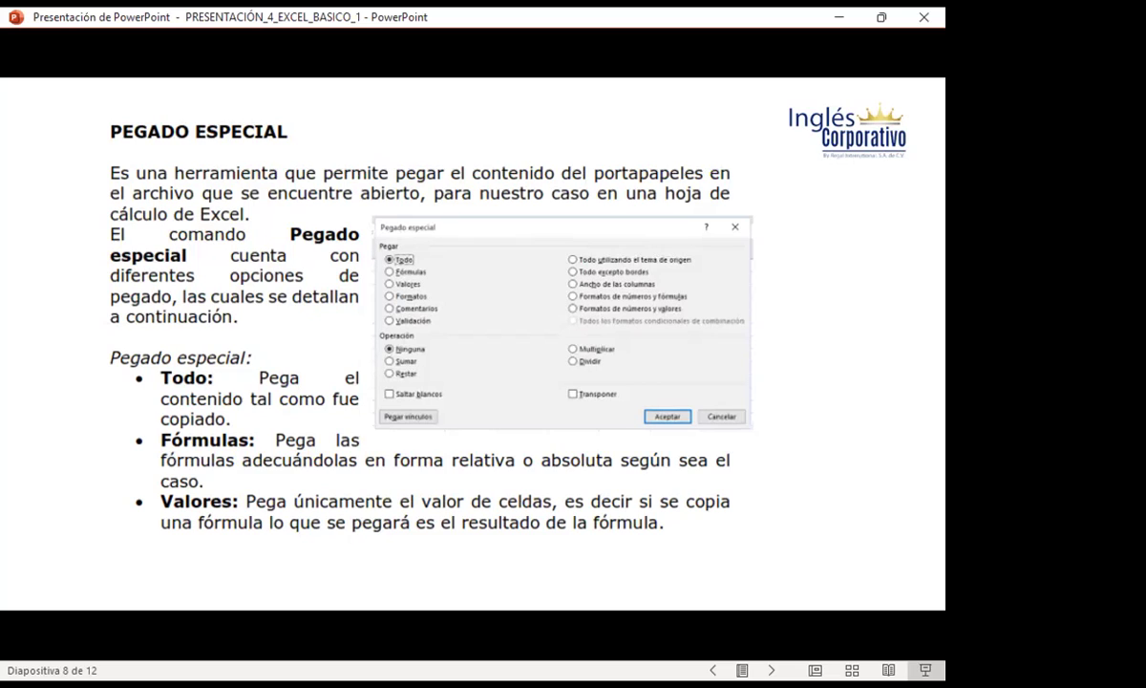
Advance to slide 9 'Ejercicios a trabajar', then switch over to the Excel workbook.
key(Right)
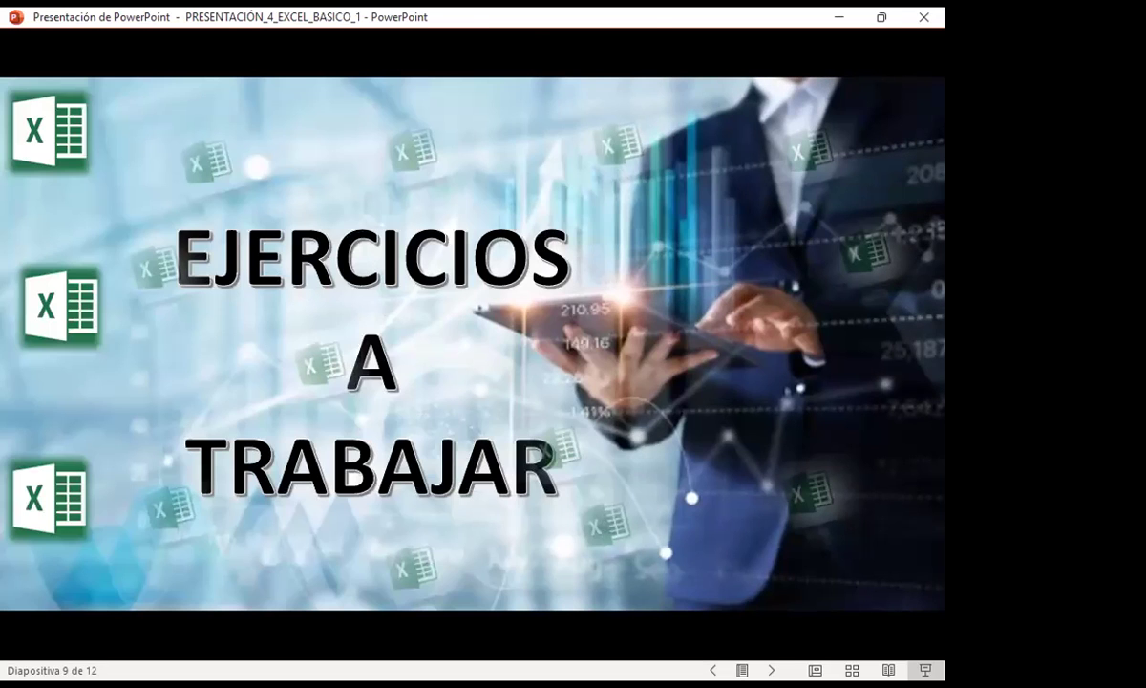
key(alt+Tab)
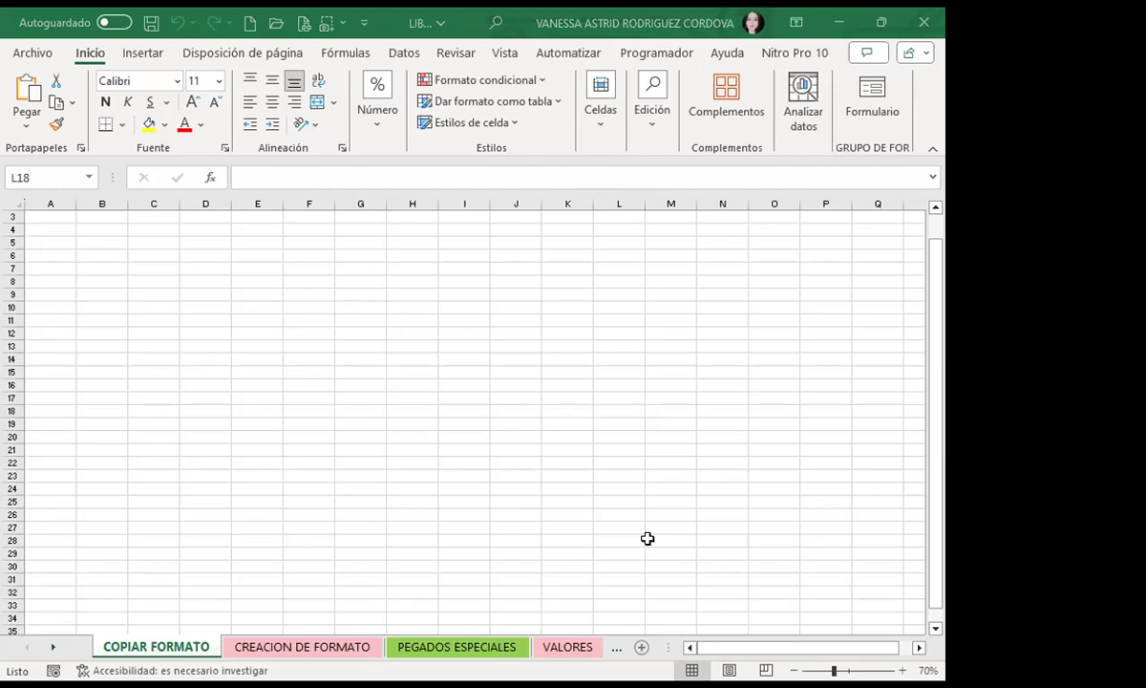
Make row 2 taller, widen column D and select cell D2.
scroll(611, 530, up, 1)
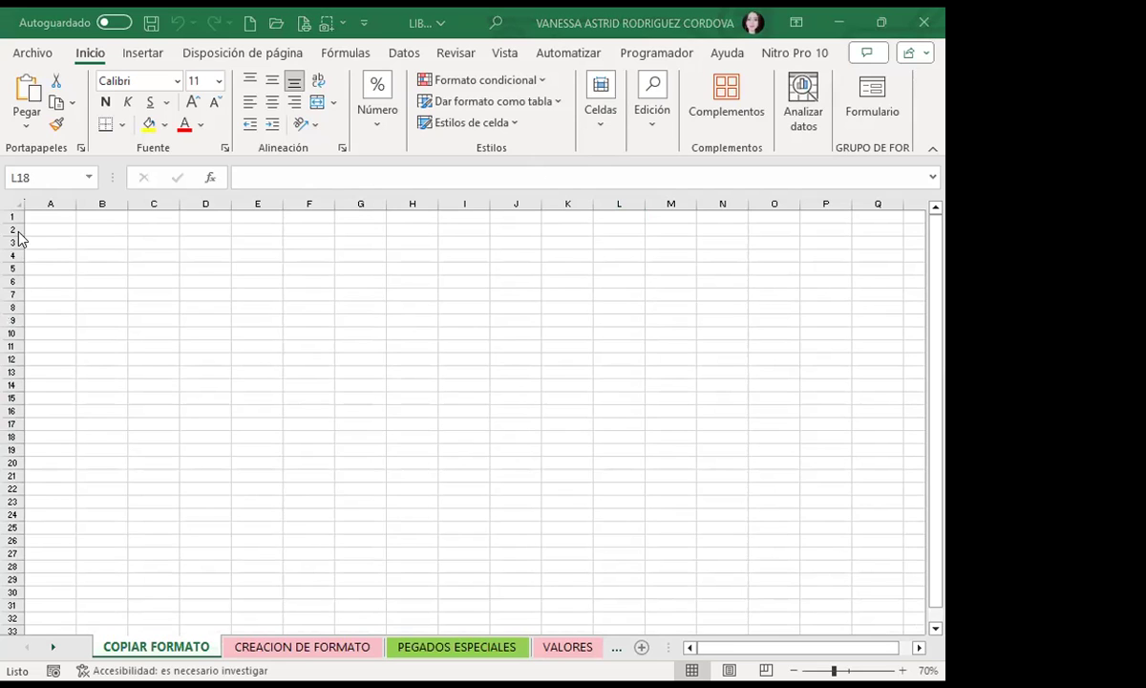
drag(19, 236, 19, 257)
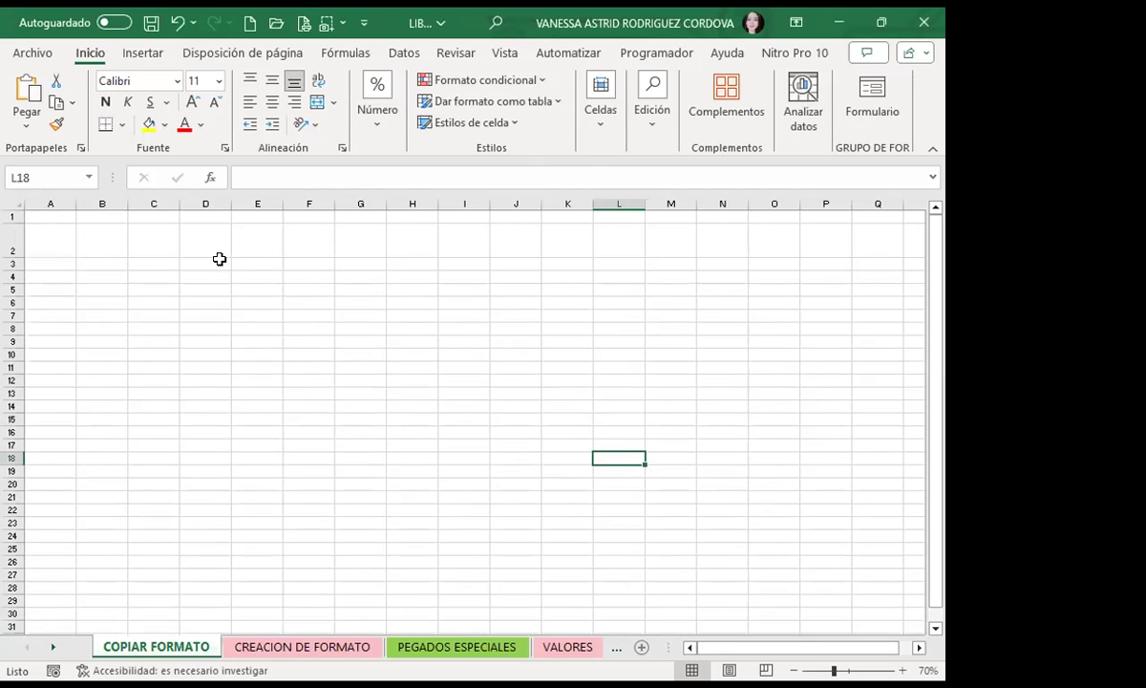
click(238, 263)
drag(230, 203, 302, 204)
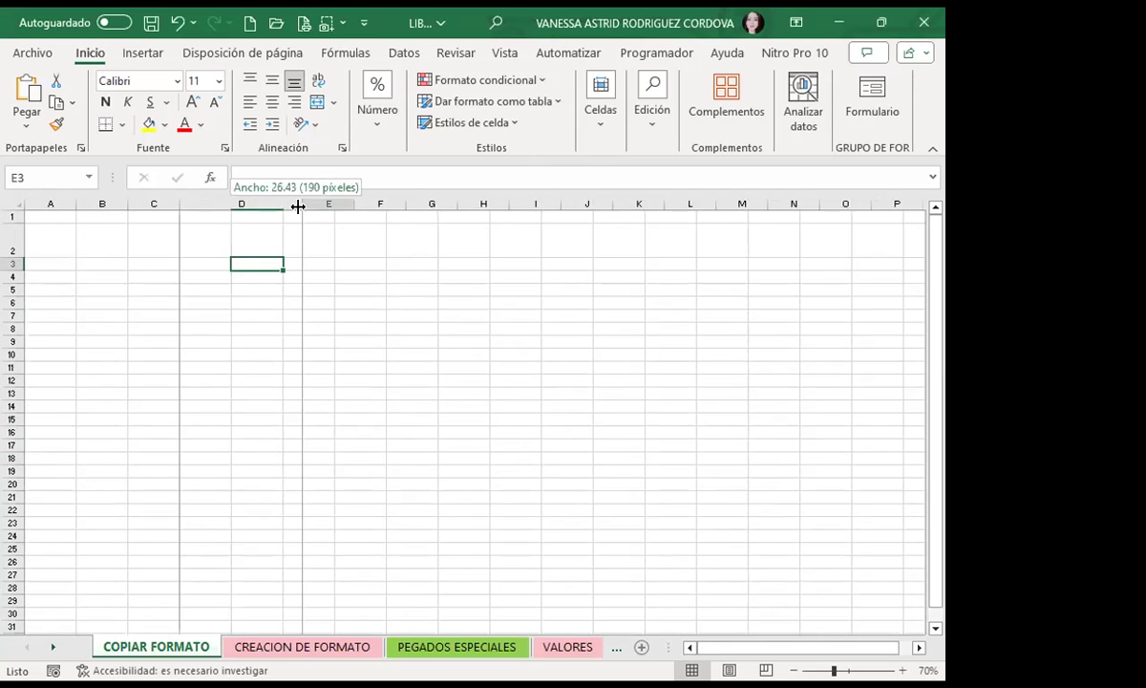
click(235, 247)
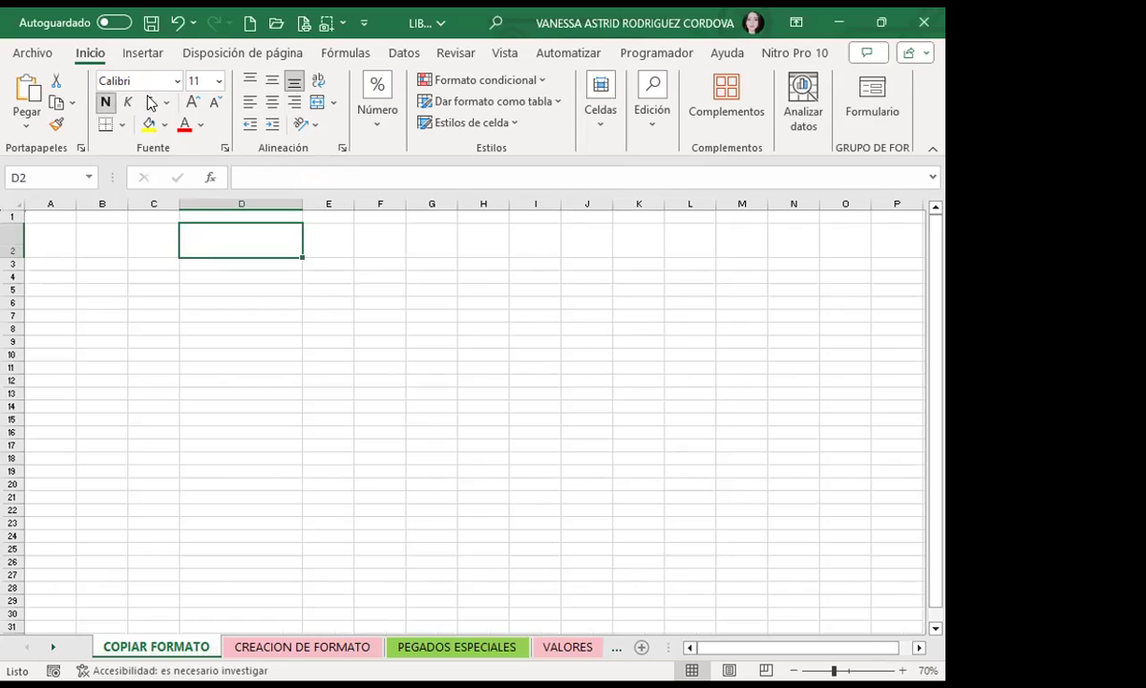
Give D2 the Algerian font, a pink fill and black font colour.
click(177, 80)
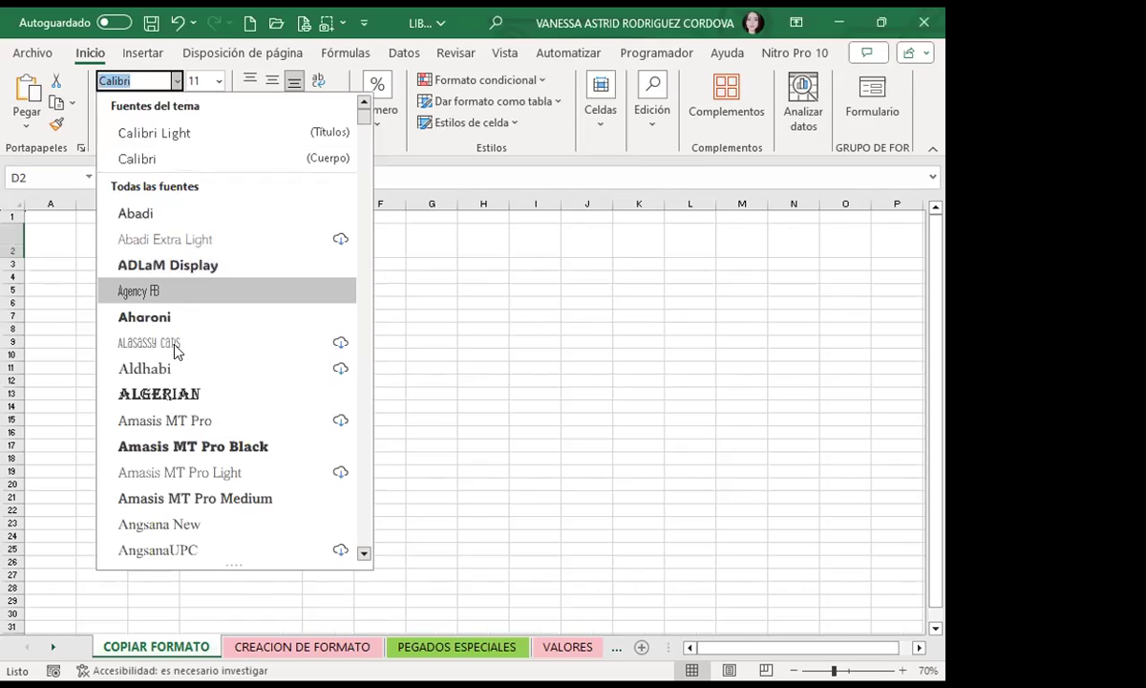
click(164, 391)
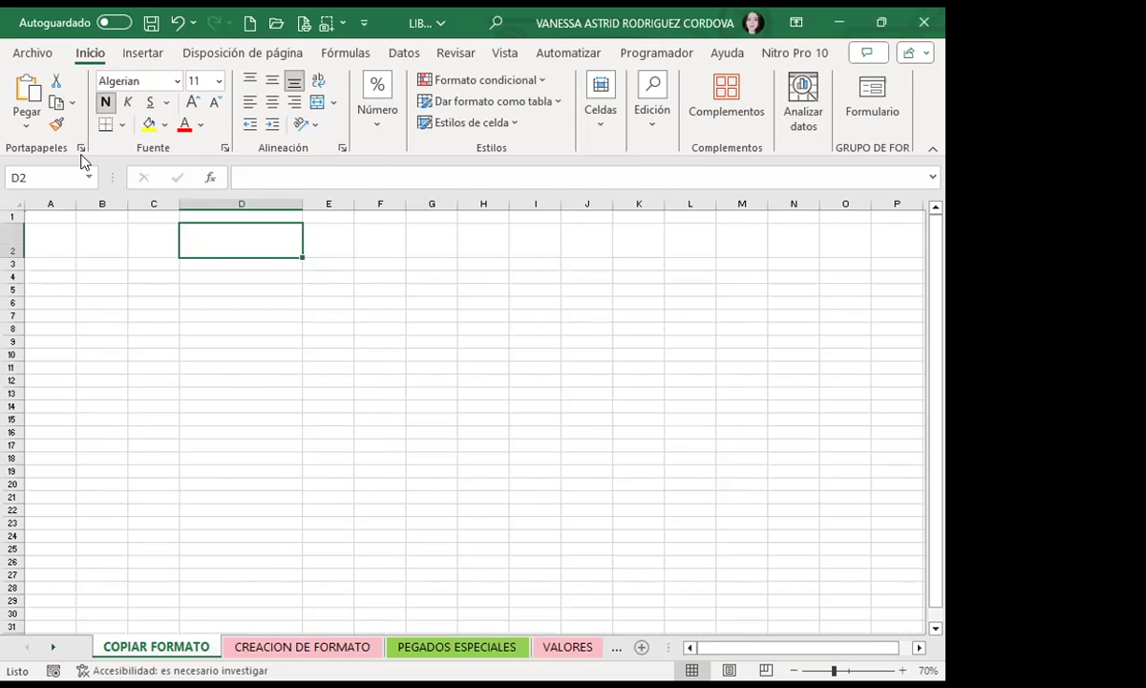
click(164, 124)
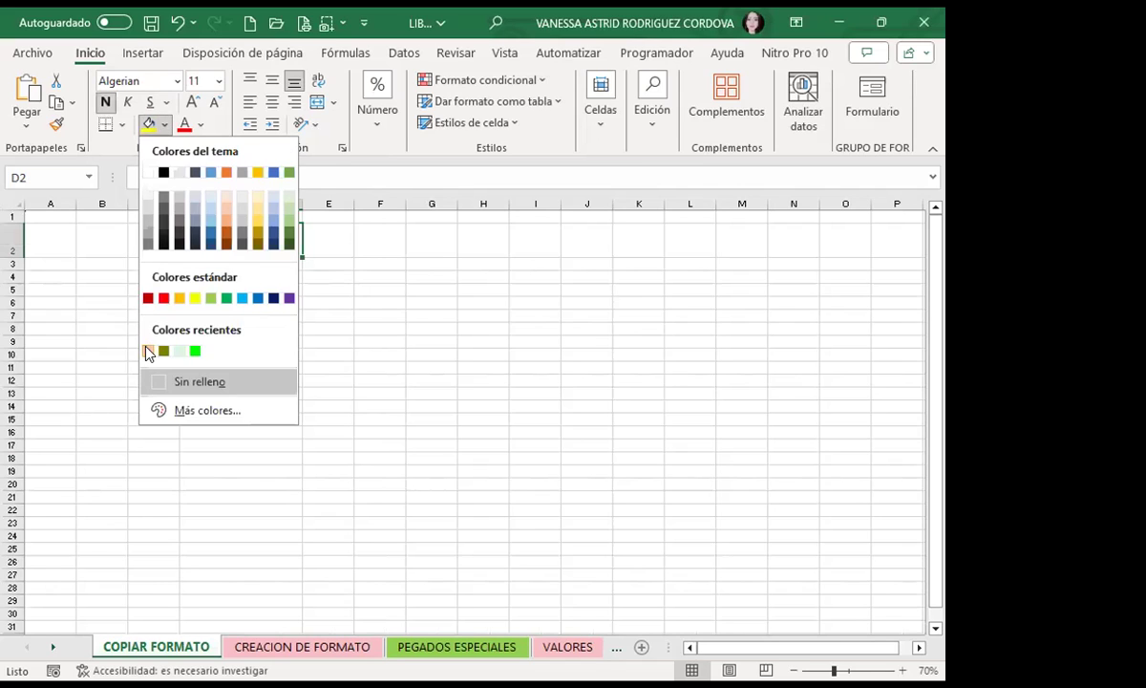
click(148, 350)
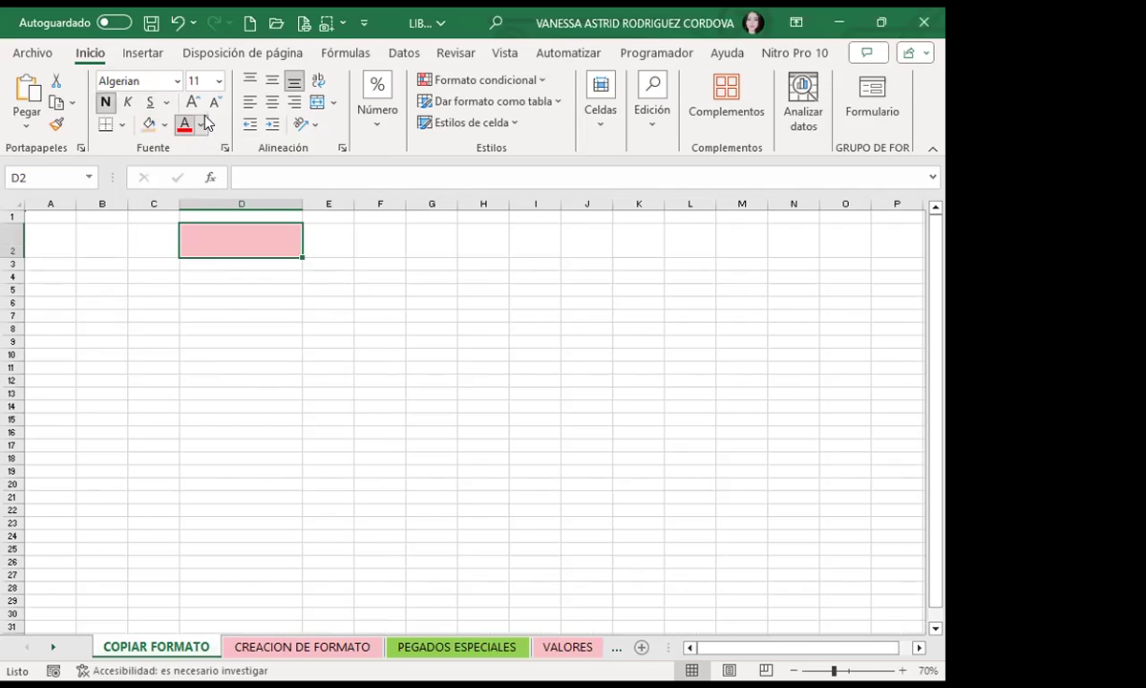
click(202, 124)
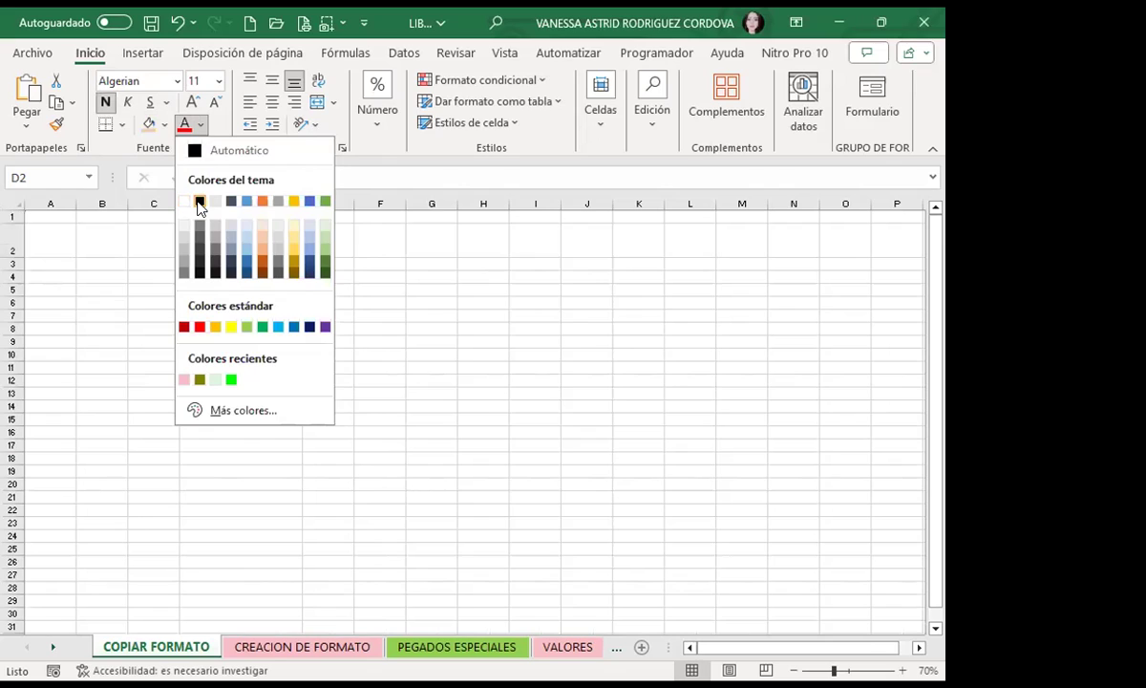
click(198, 202)
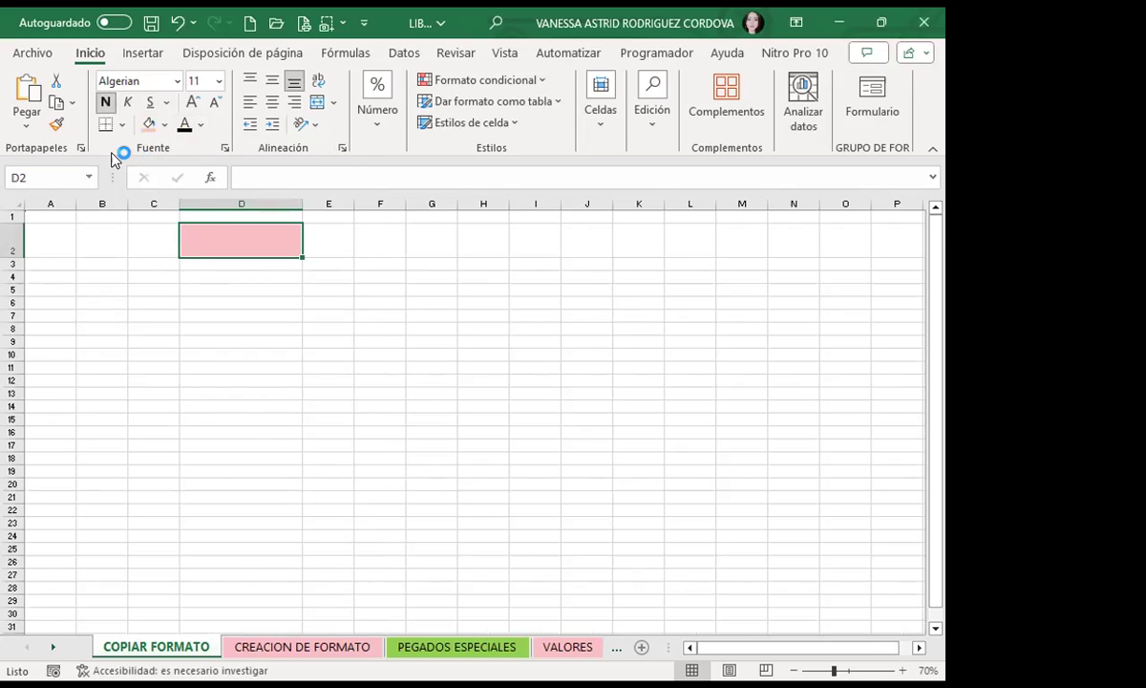
Add a thick outside border to D2 and check the result.
click(122, 124)
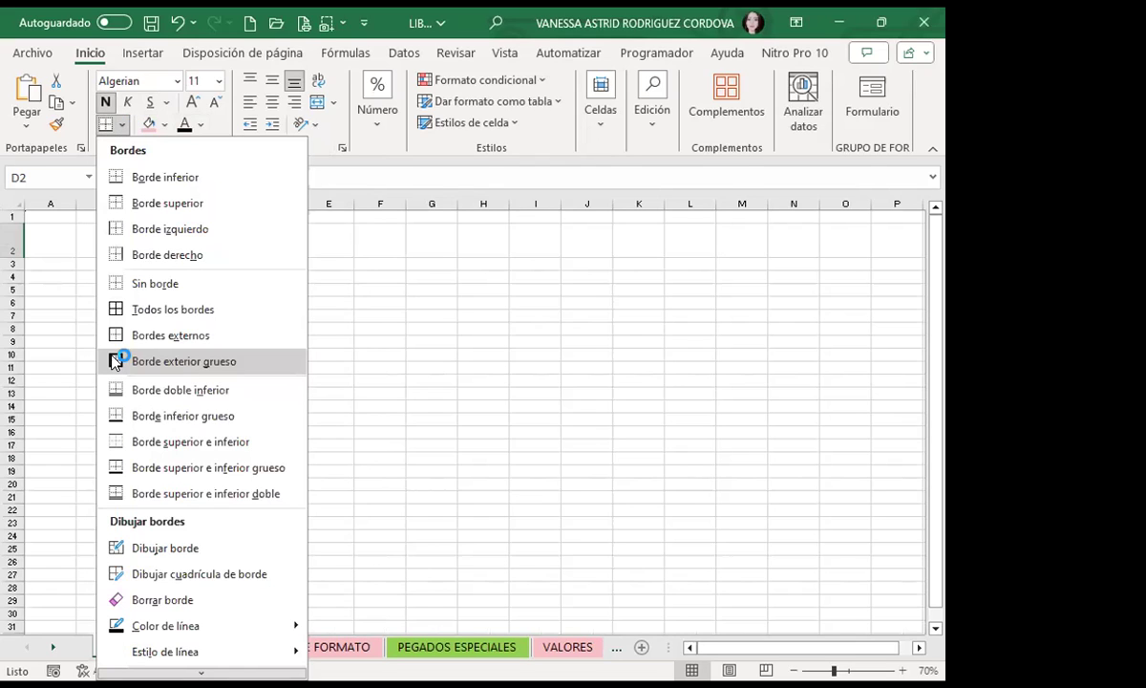
click(114, 361)
click(250, 314)
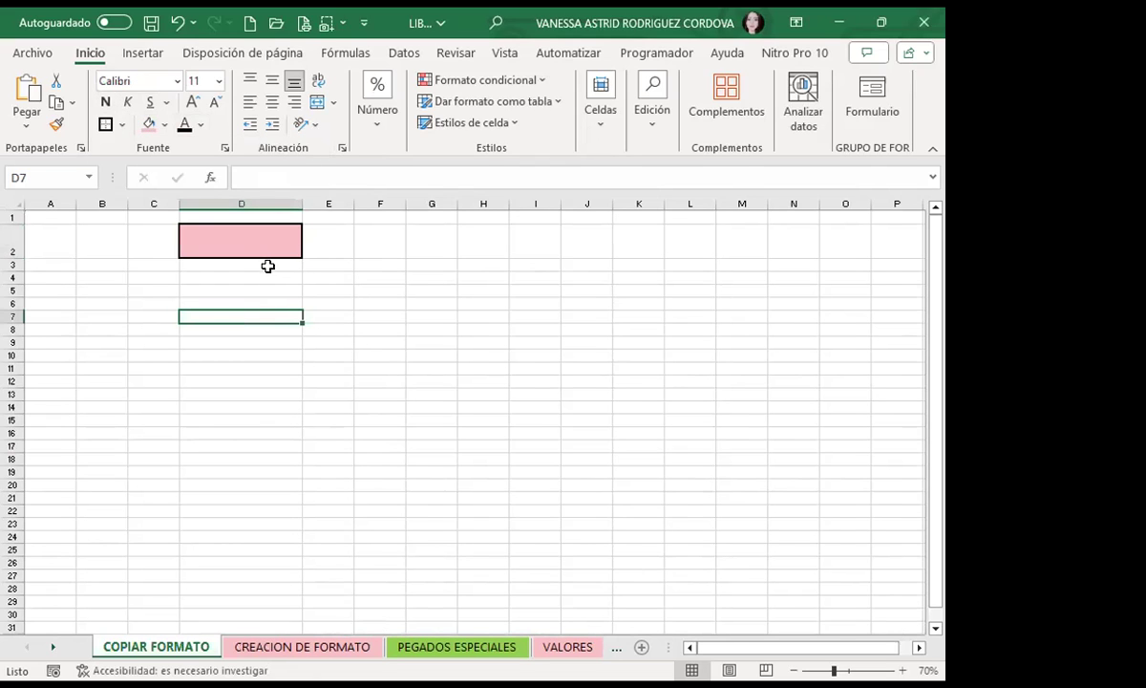
click(269, 236)
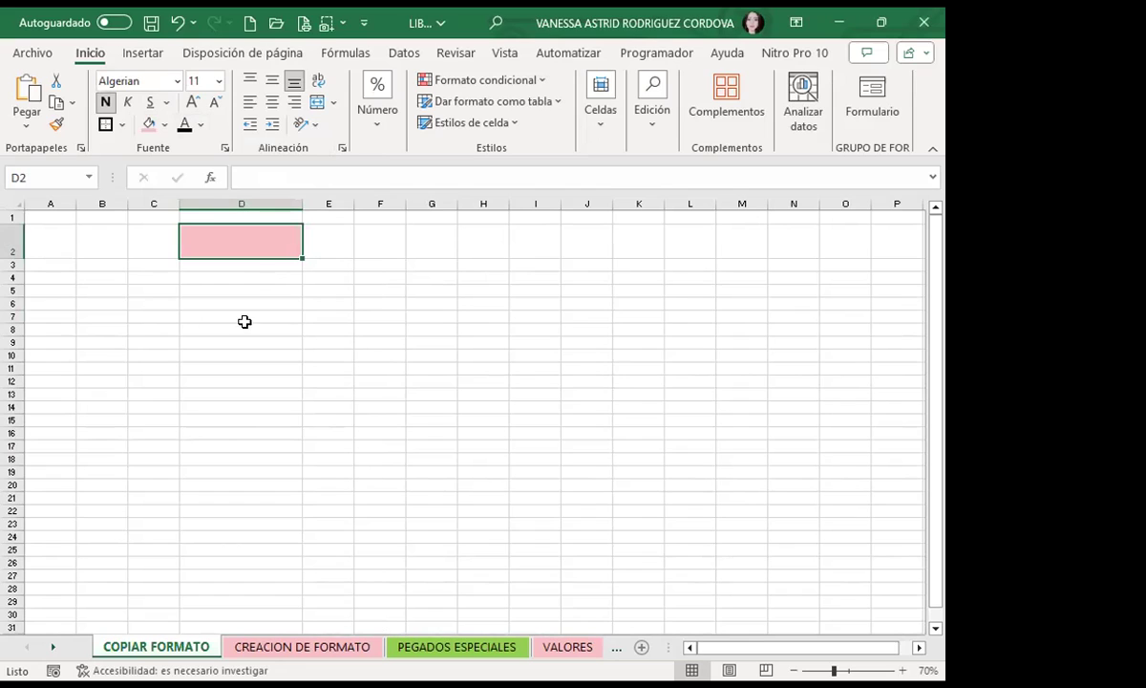
click(200, 316)
click(244, 229)
Enter 'EXCEL' in D2, centre it horizontally and vertically, and enlarge it to 18.
text(EXCEL)
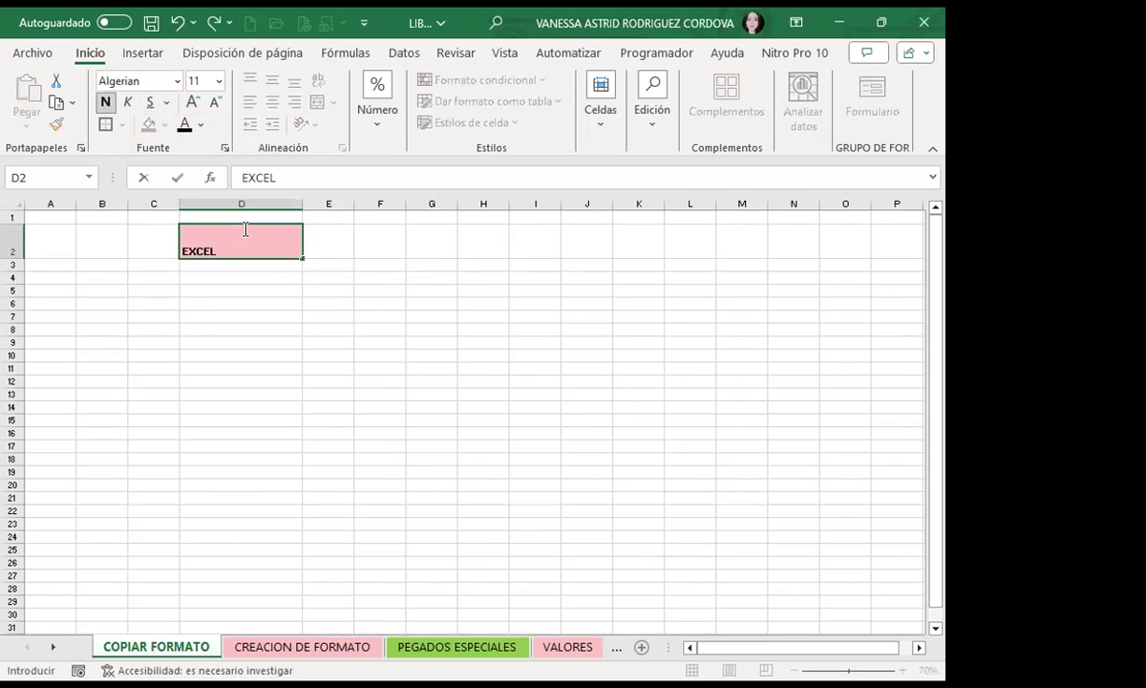
key(Return)
click(239, 245)
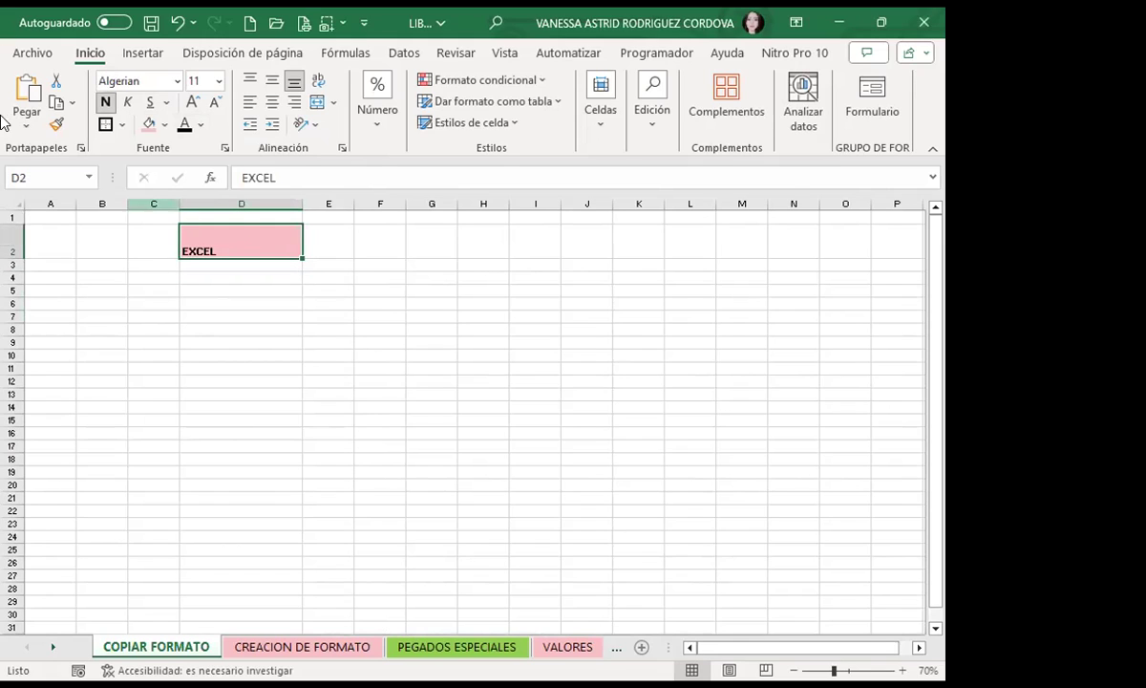
click(273, 103)
click(272, 80)
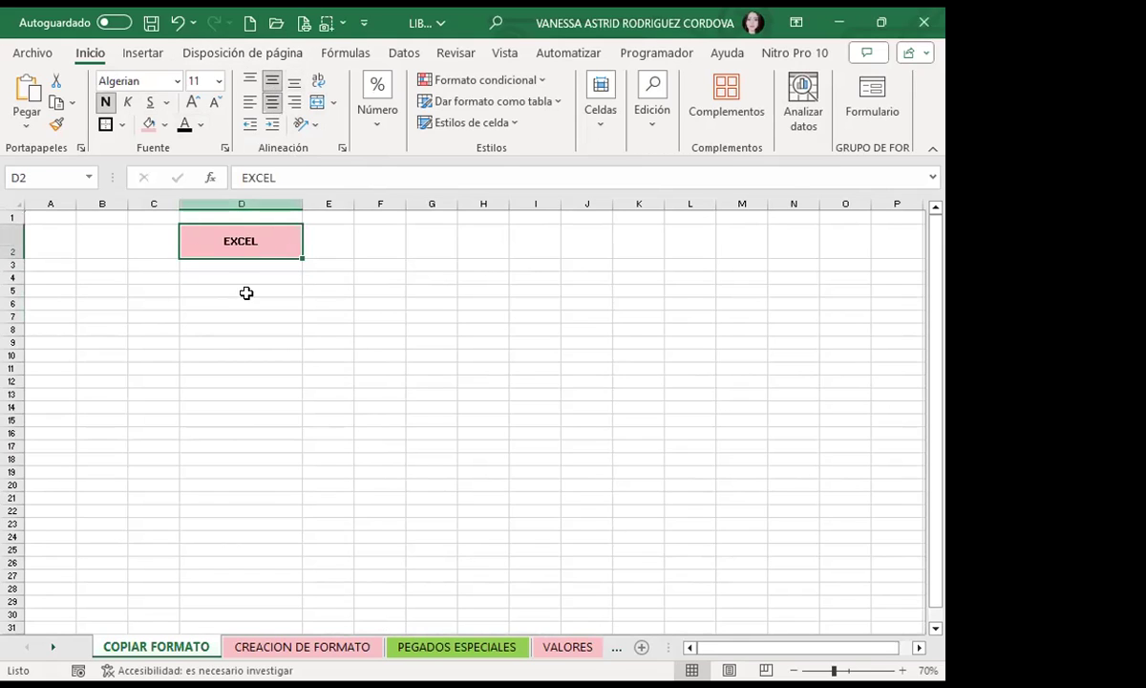
click(192, 103)
click(192, 102)
click(191, 103)
click(191, 103)
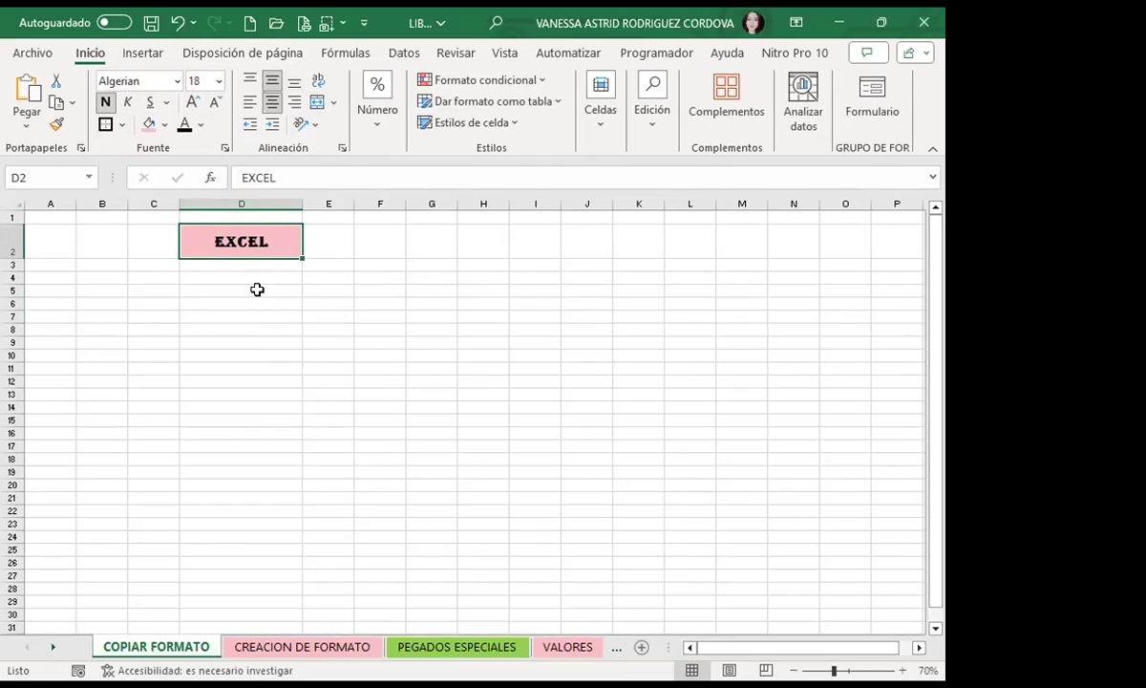
Delete D2's EXCEL text while keeping its formatting.
click(259, 322)
click(227, 238)
key(Delete)
click(282, 339)
Add a new blank sheet Hoja1, then return to the COPIAR FORMATO sheet.
click(229, 243)
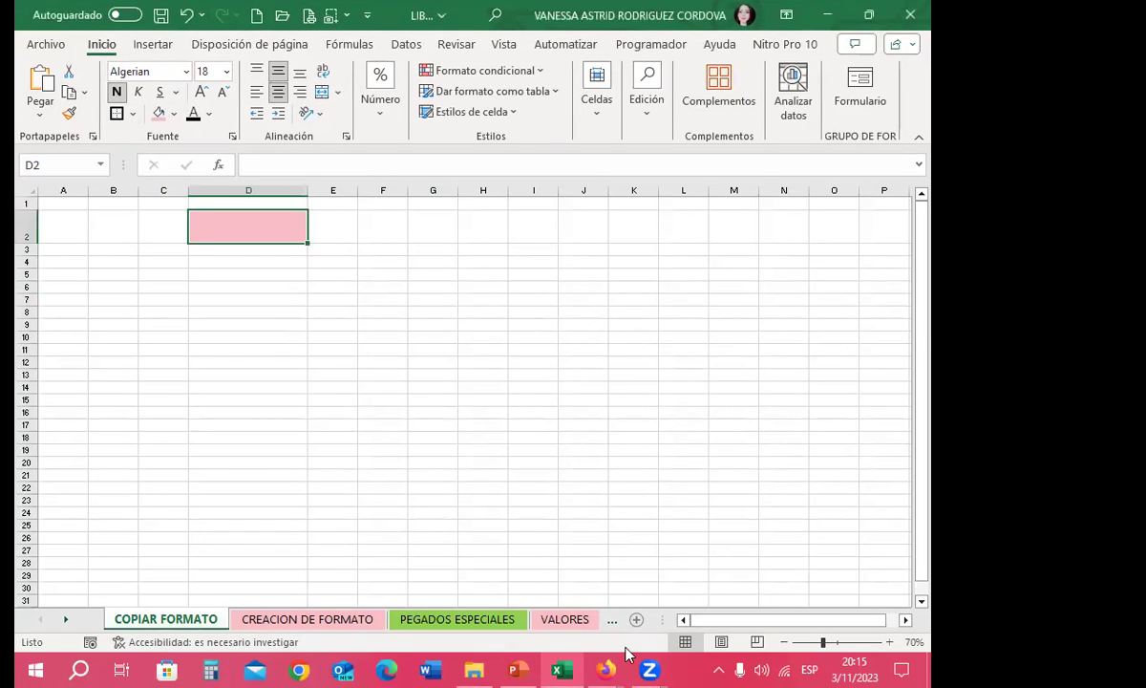
click(636, 619)
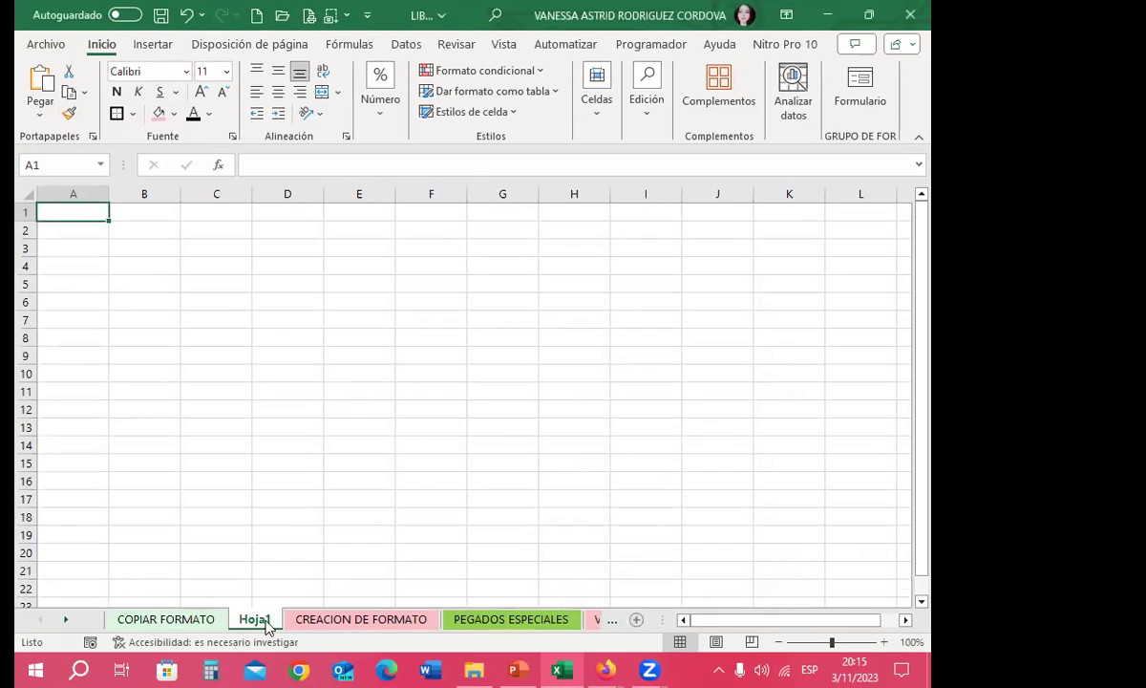
click(191, 619)
Use Copiar formato to paint D2's formatting onto G3:G17, then widen column G.
click(151, 348)
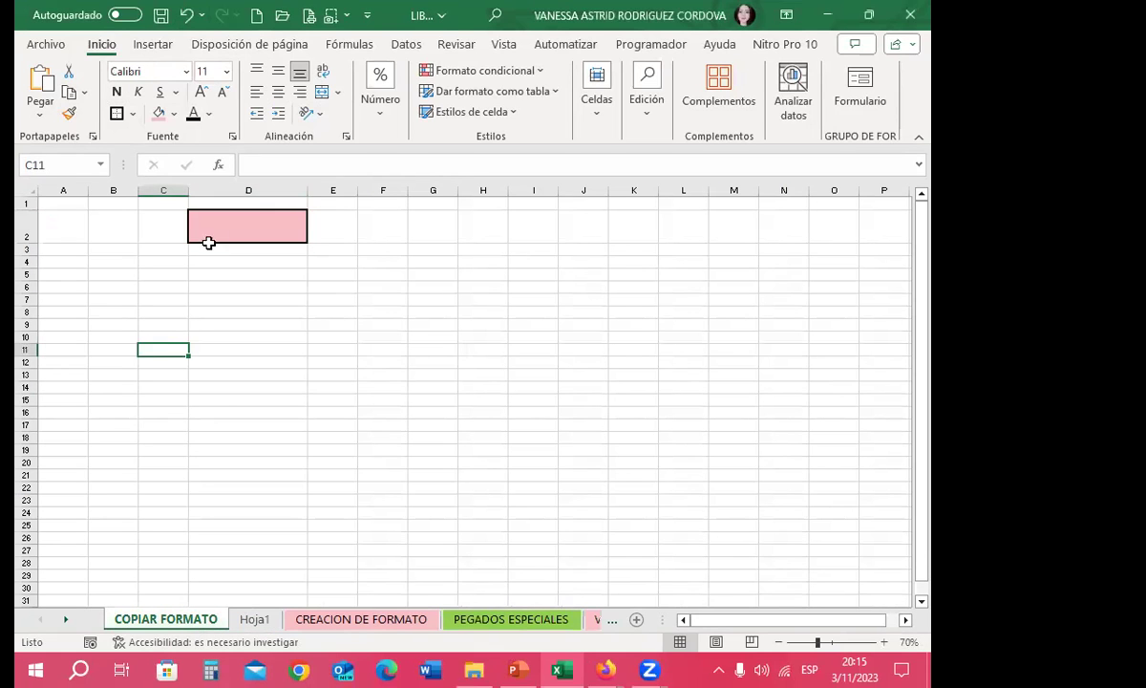
click(238, 234)
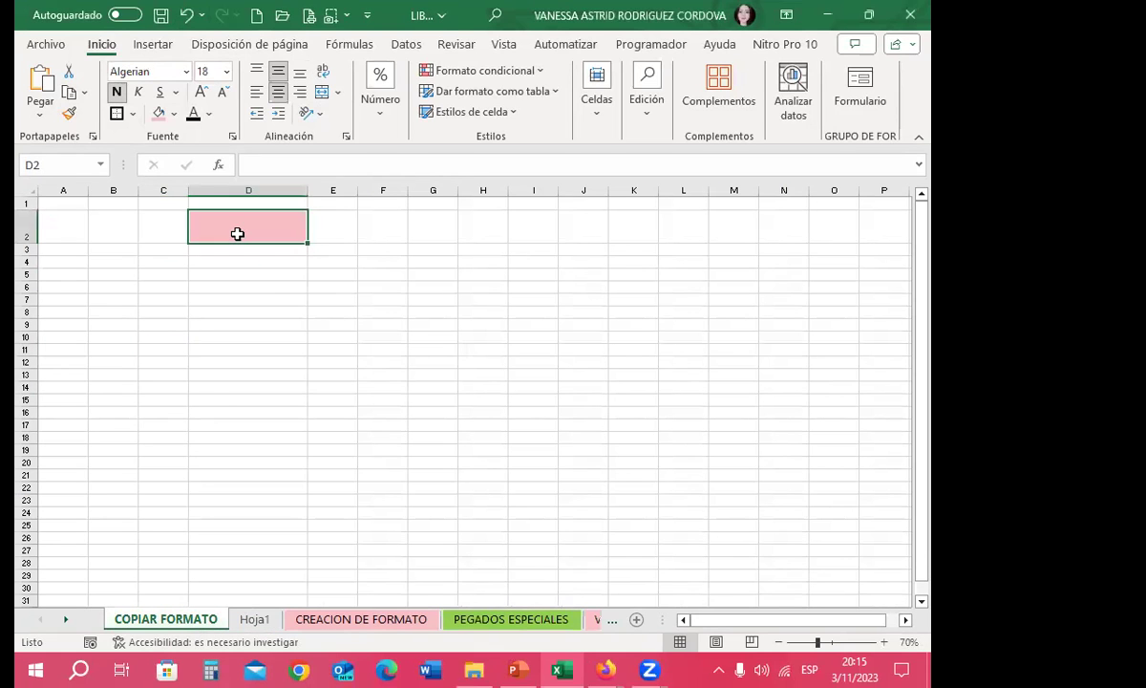
click(69, 114)
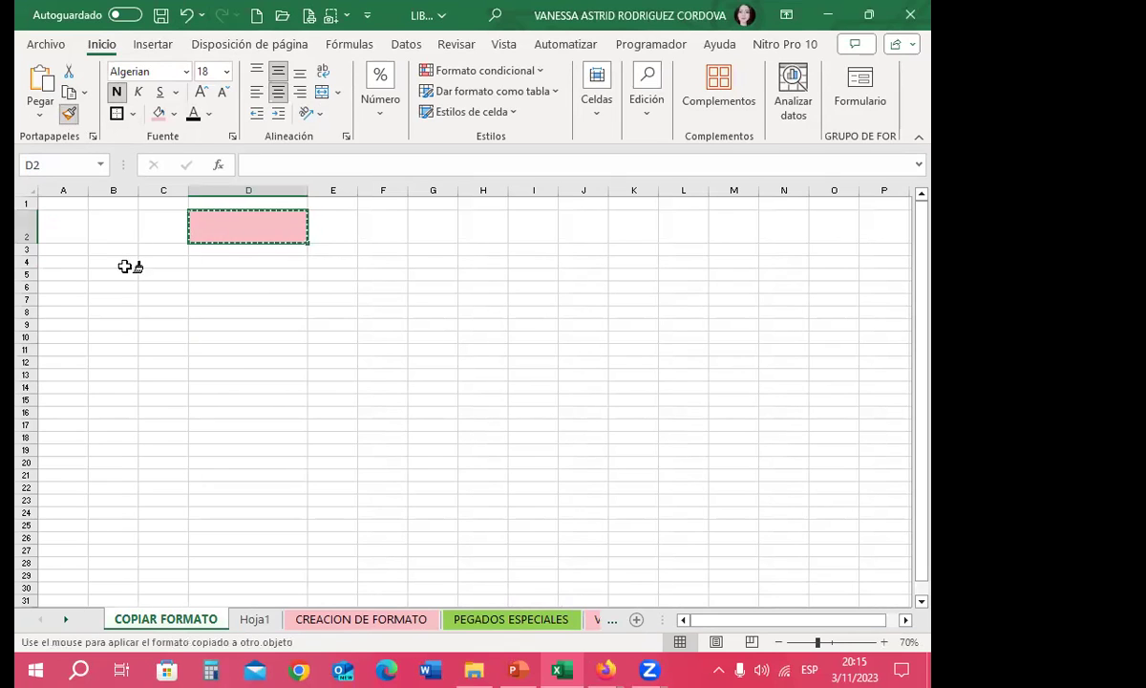
drag(432, 253, 441, 424)
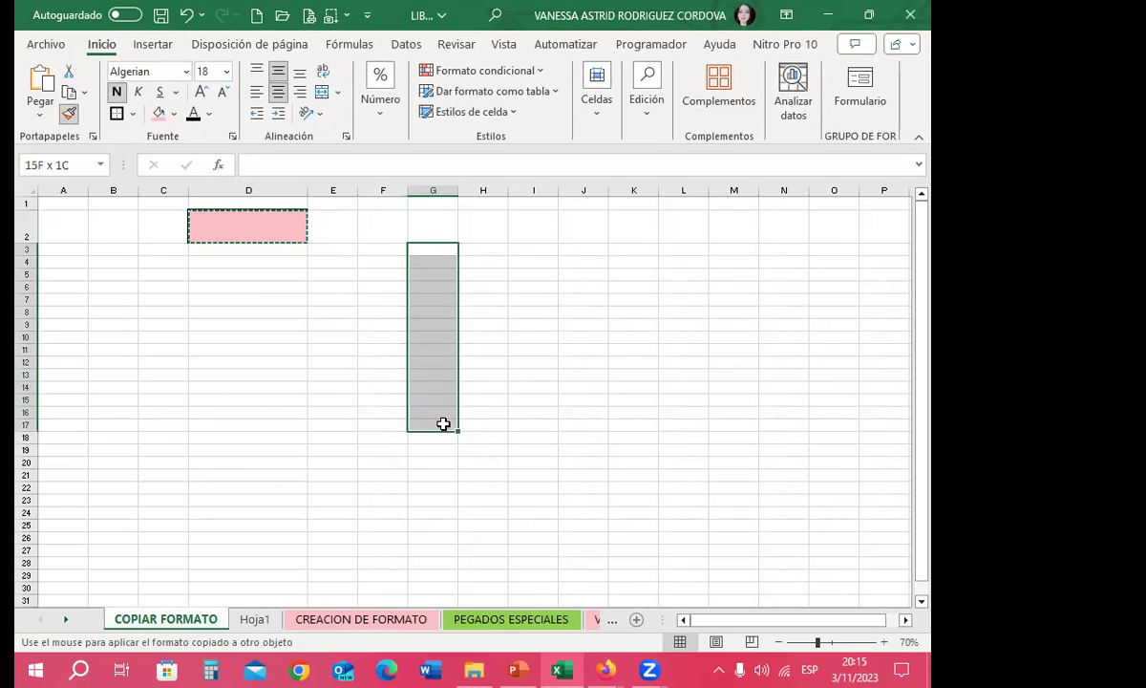
drag(460, 191, 555, 193)
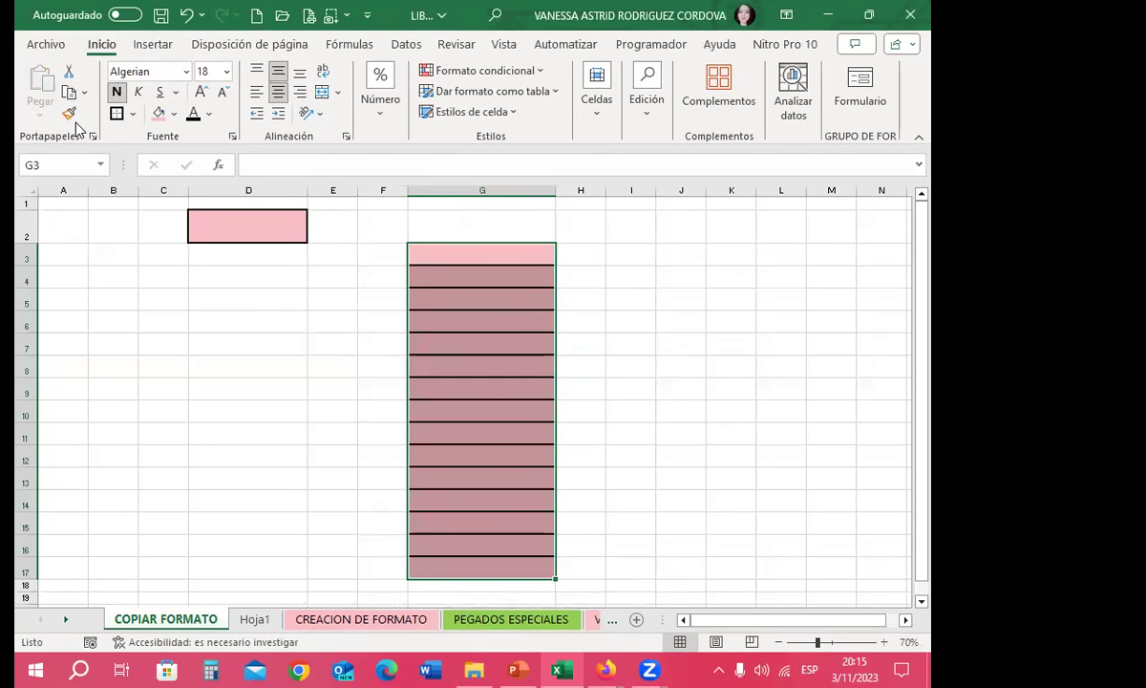
Copy the pink bordered formatting onto cells D7 and D12.
click(238, 218)
click(69, 114)
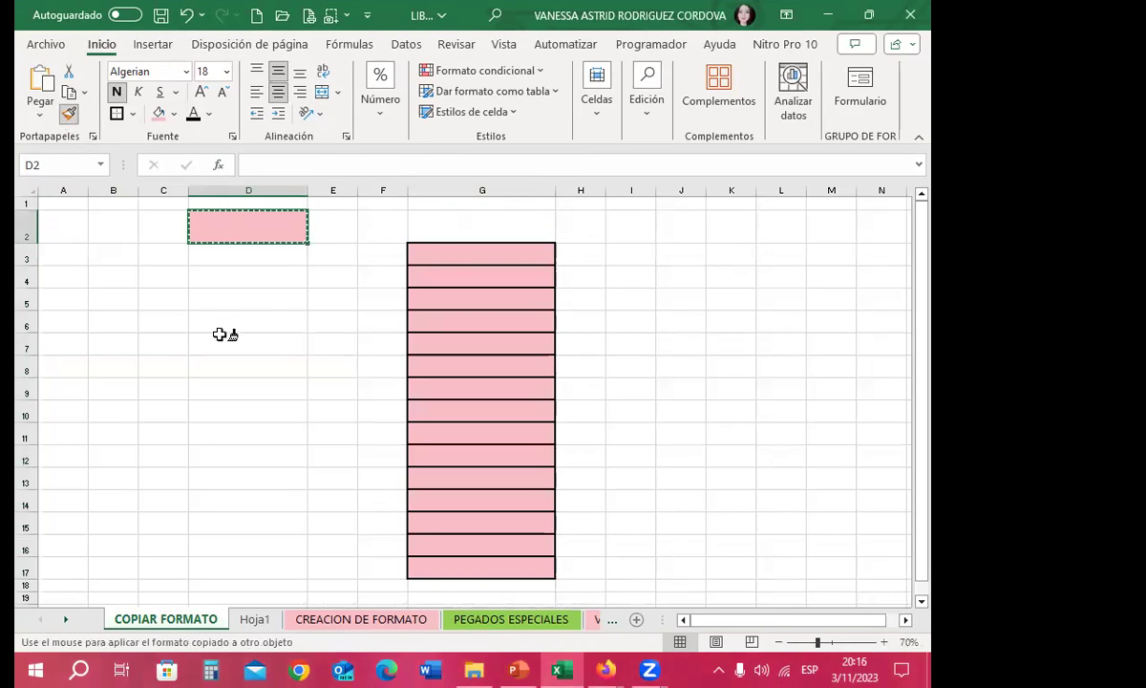
click(223, 338)
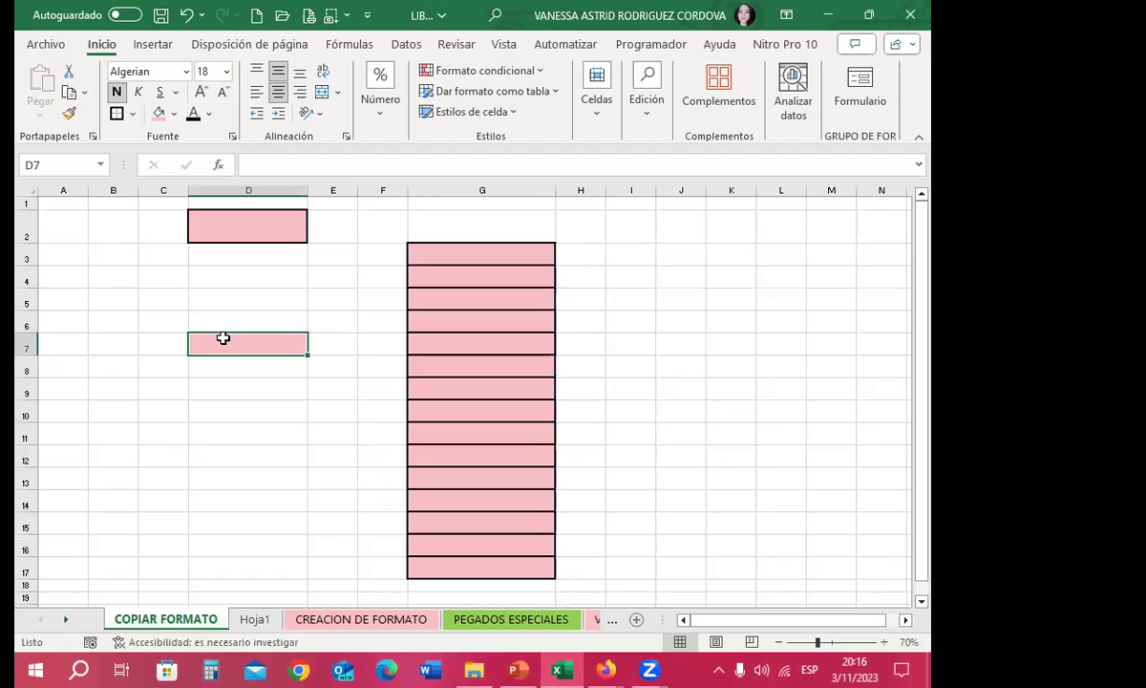
click(69, 114)
click(248, 451)
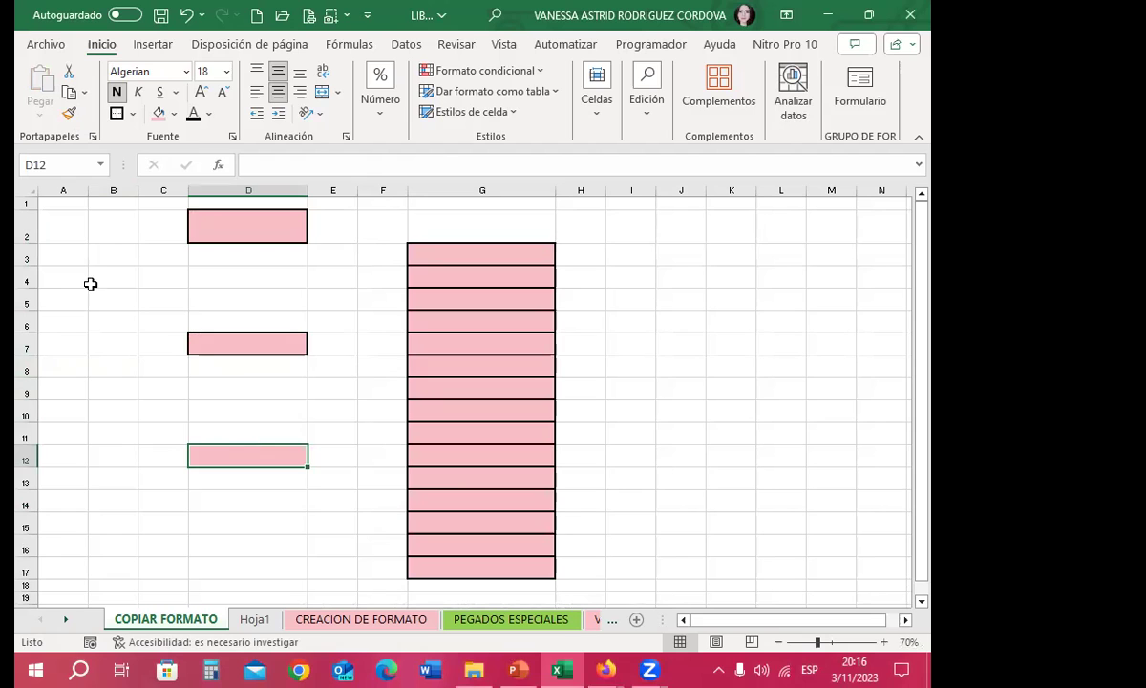
click(100, 252)
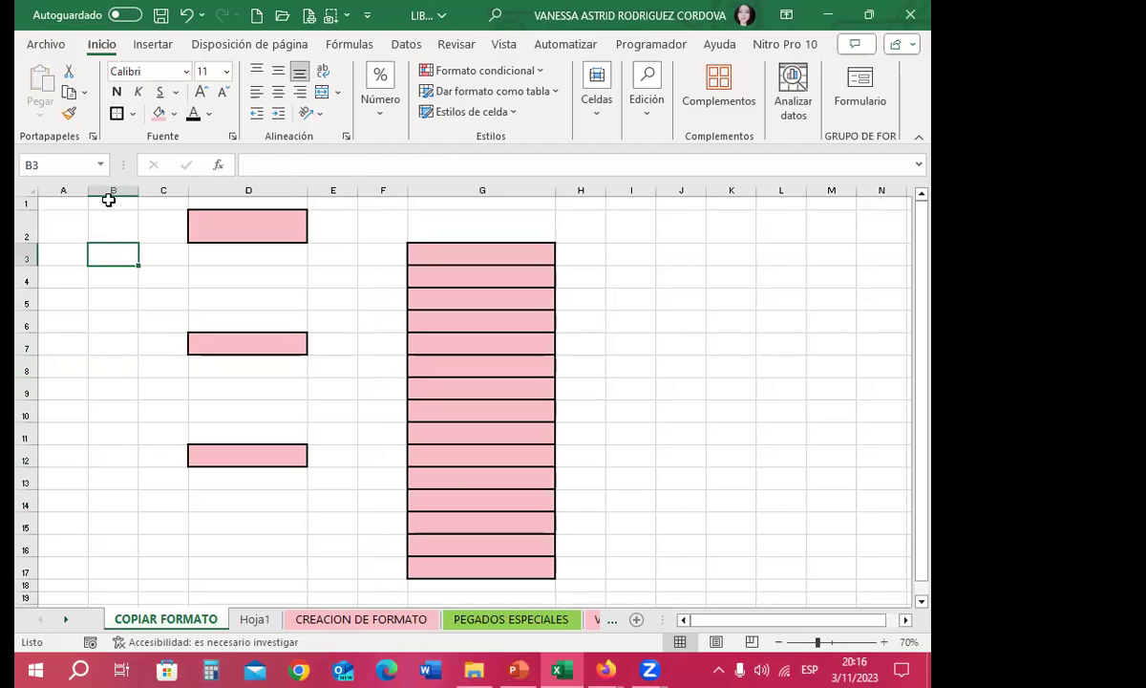
Paint plain formatting from B3 over G3:G17, then from G10 over D12.
click(68, 114)
drag(480, 254, 488, 439)
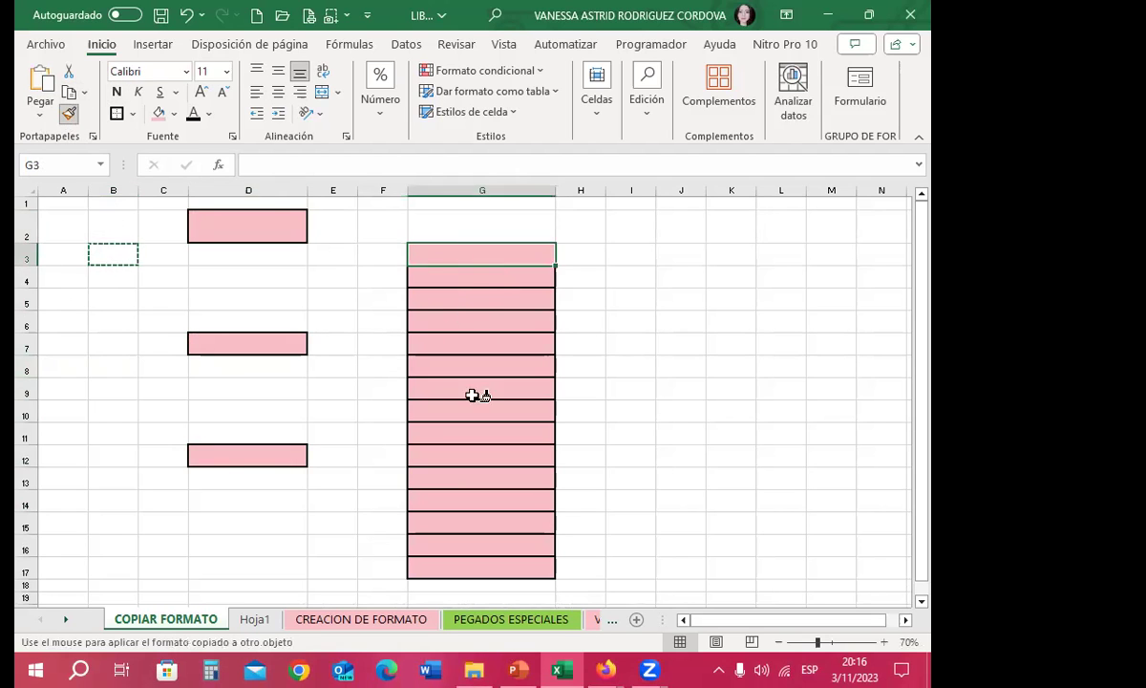
click(509, 348)
click(69, 113)
click(248, 378)
Clear D7's pink formatting using D13's plain format, then return to cell D2.
click(286, 297)
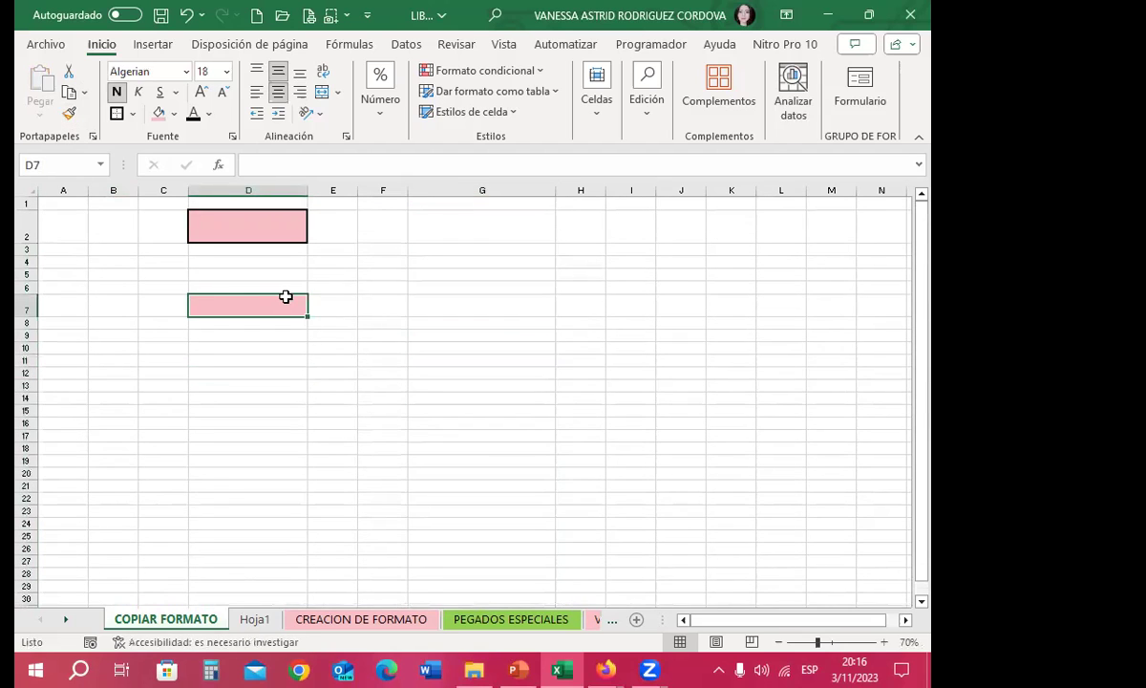
click(233, 385)
click(69, 114)
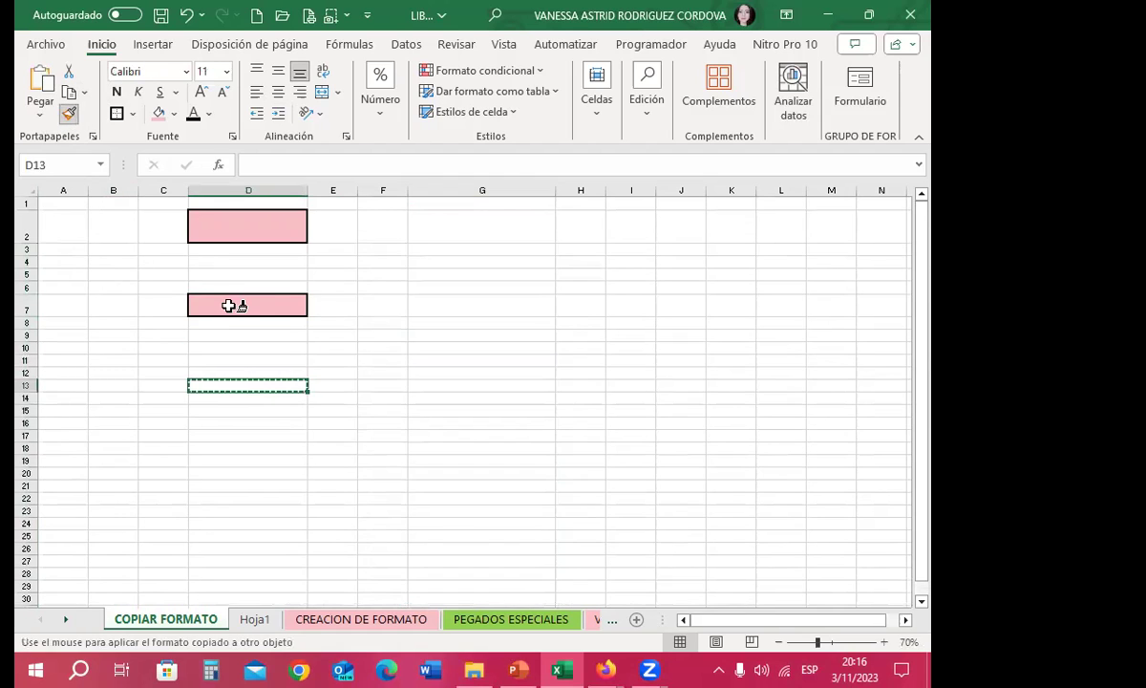
click(234, 305)
click(238, 388)
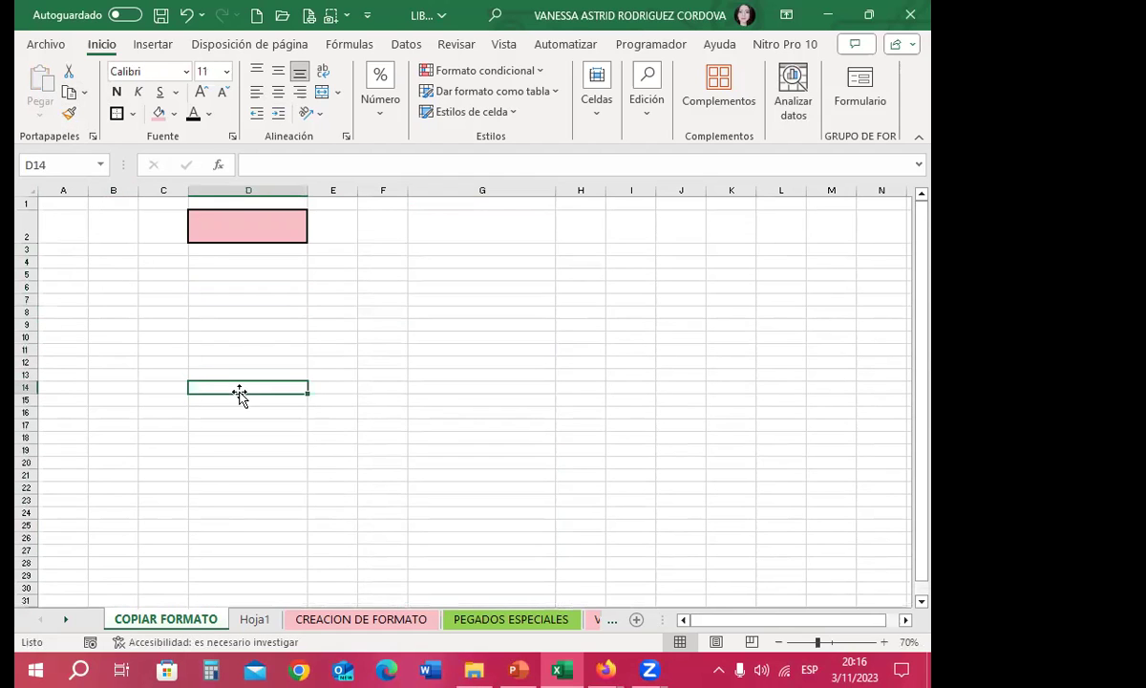
click(210, 225)
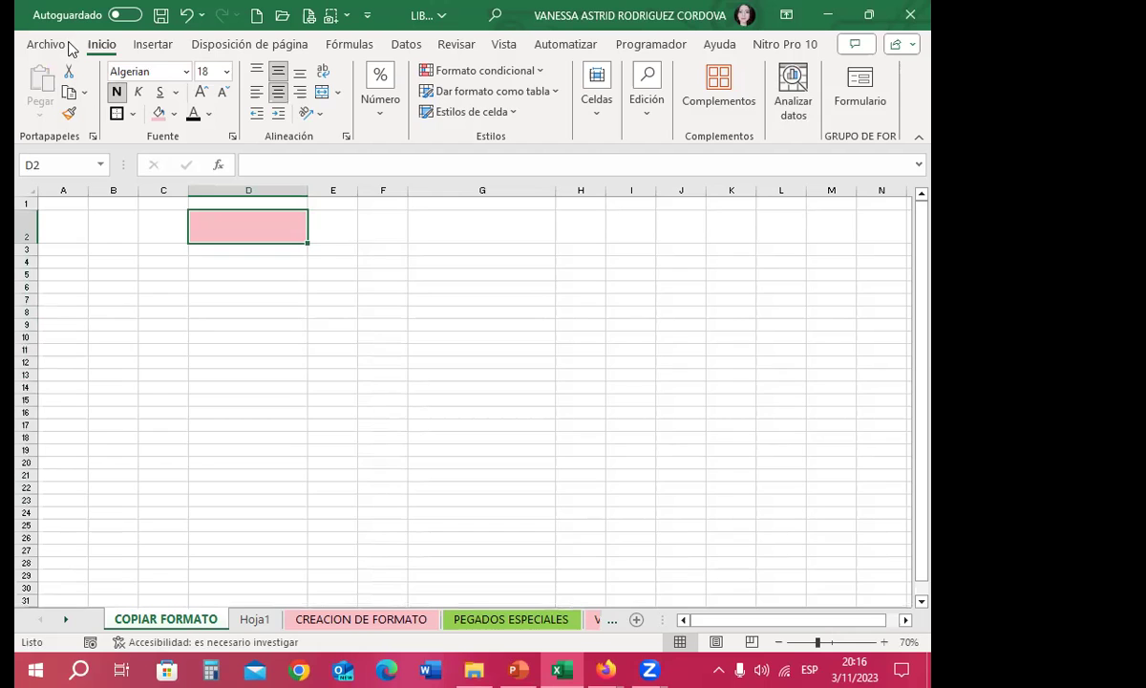
click(68, 113)
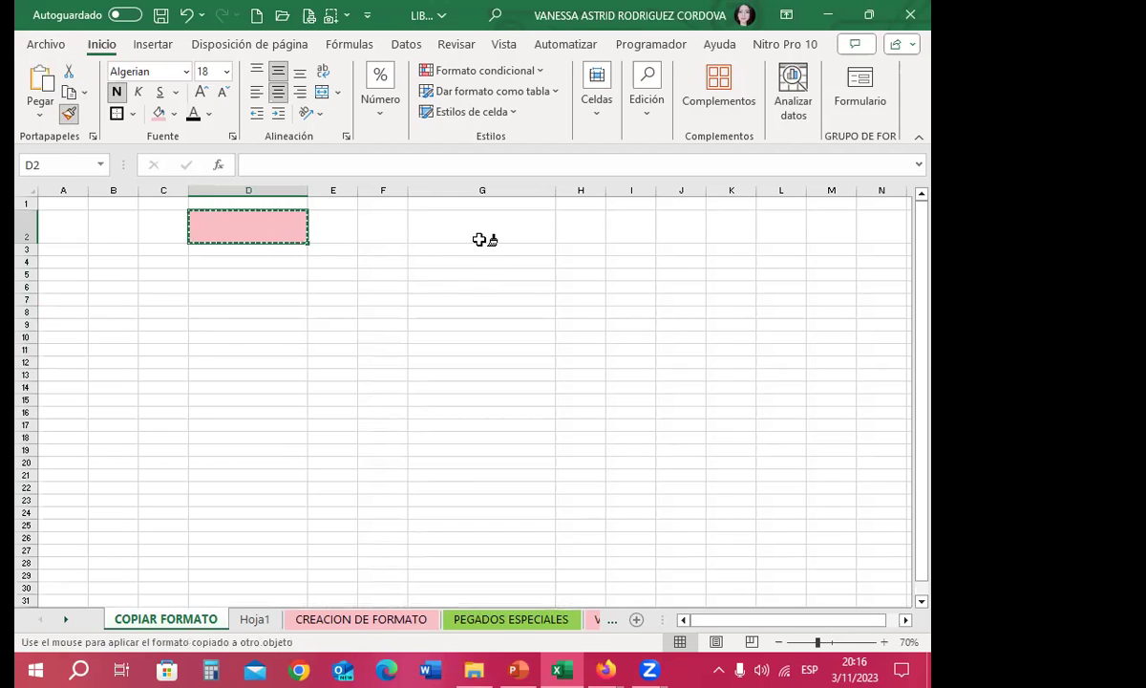
drag(479, 239, 482, 425)
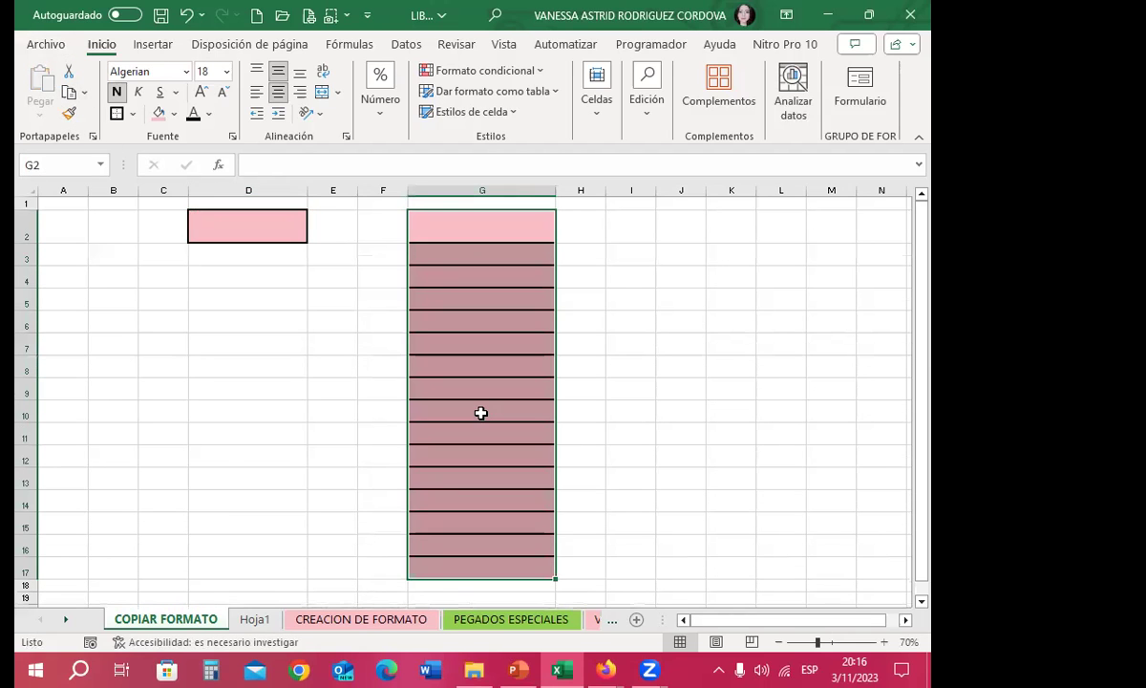
click(257, 327)
click(69, 113)
mouse_move(449, 225)
mouse_down()
mouse_move(459, 526)
mouse_move(474, 504)
mouse_up()
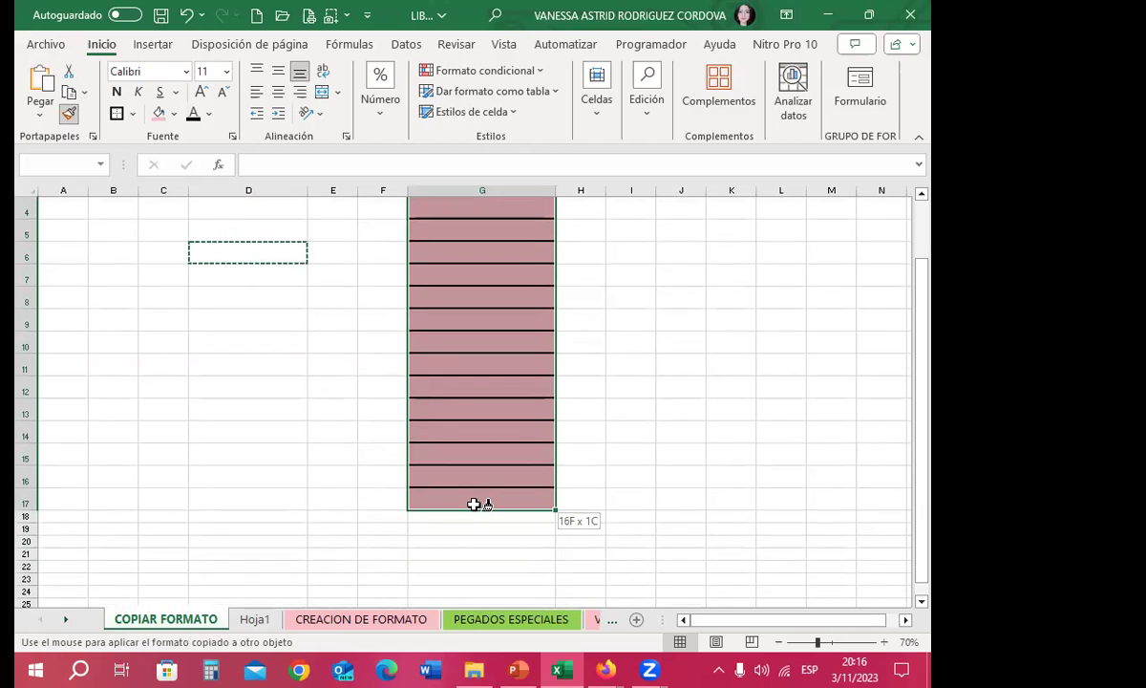
drag(475, 504, 474, 504)
click(362, 348)
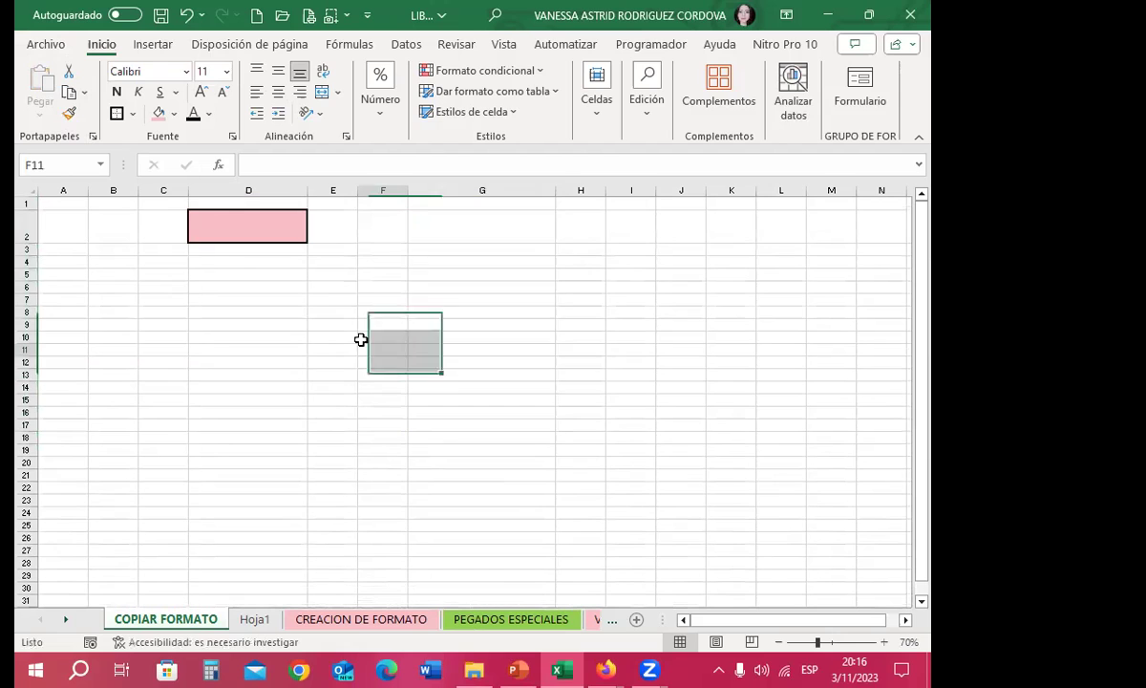
click(257, 226)
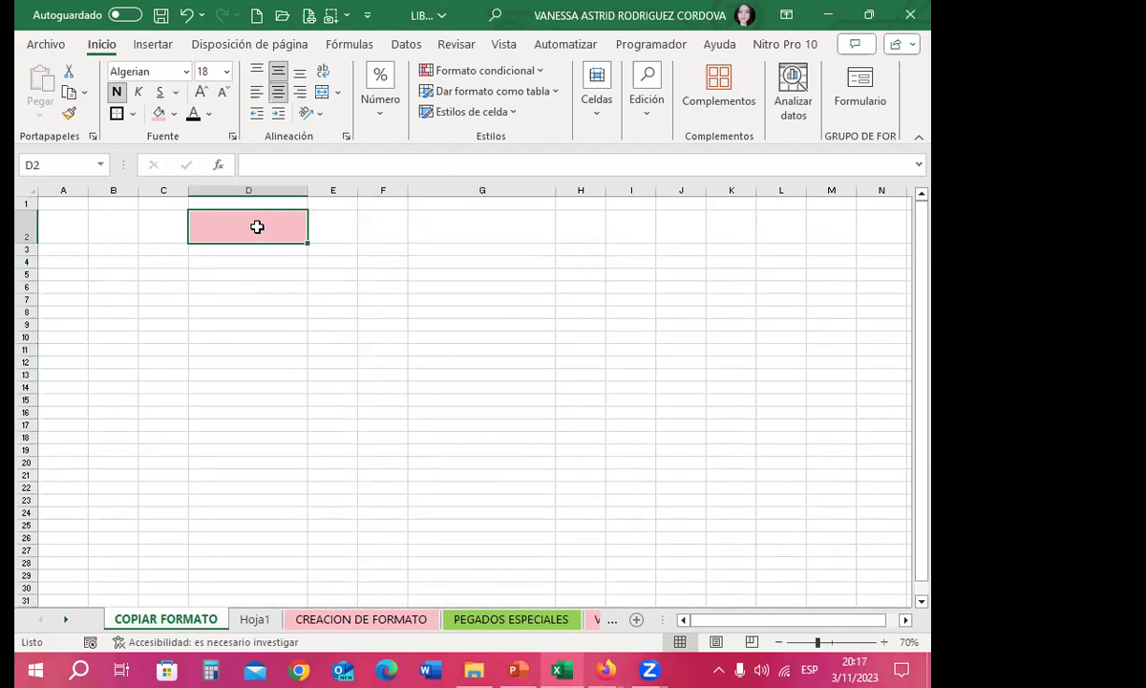
Lock D2's format painter and paint column A from row 7, cell B14 and column C pink.
click(69, 114)
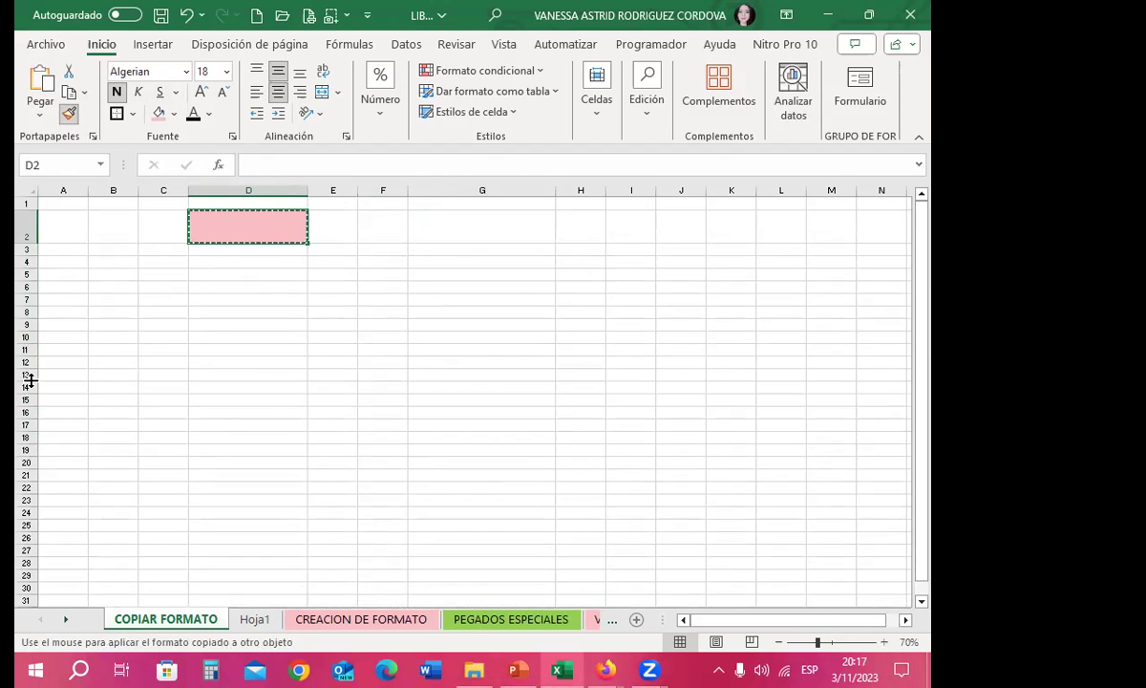
scroll(84, 336, down, 2)
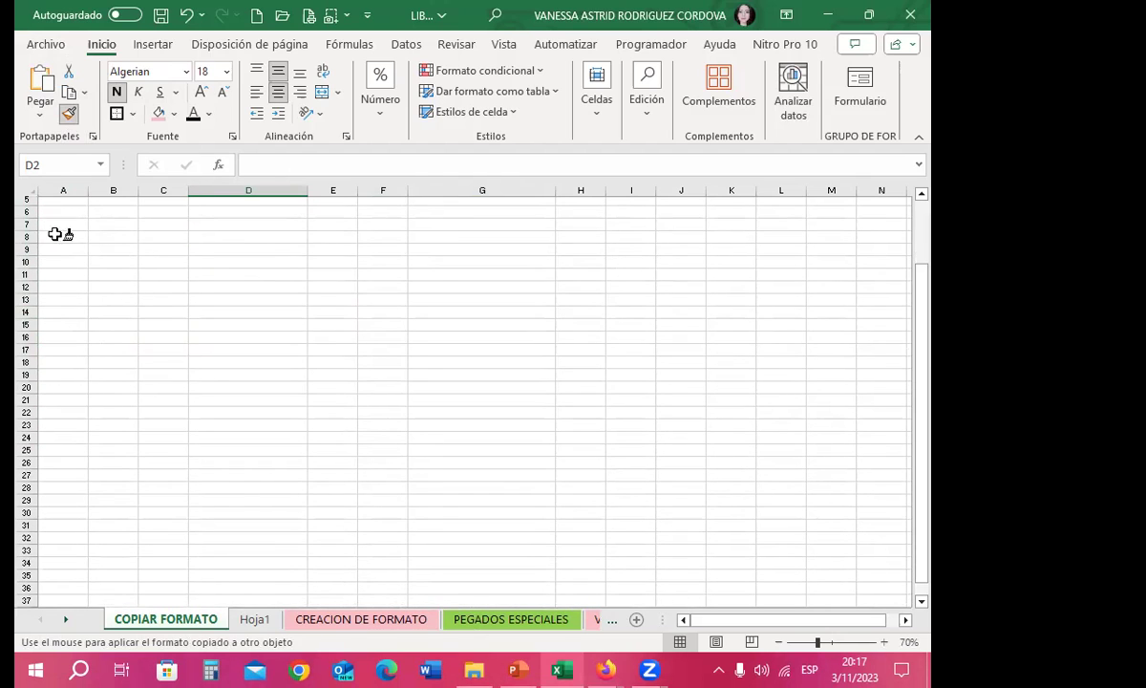
drag(55, 232, 84, 416)
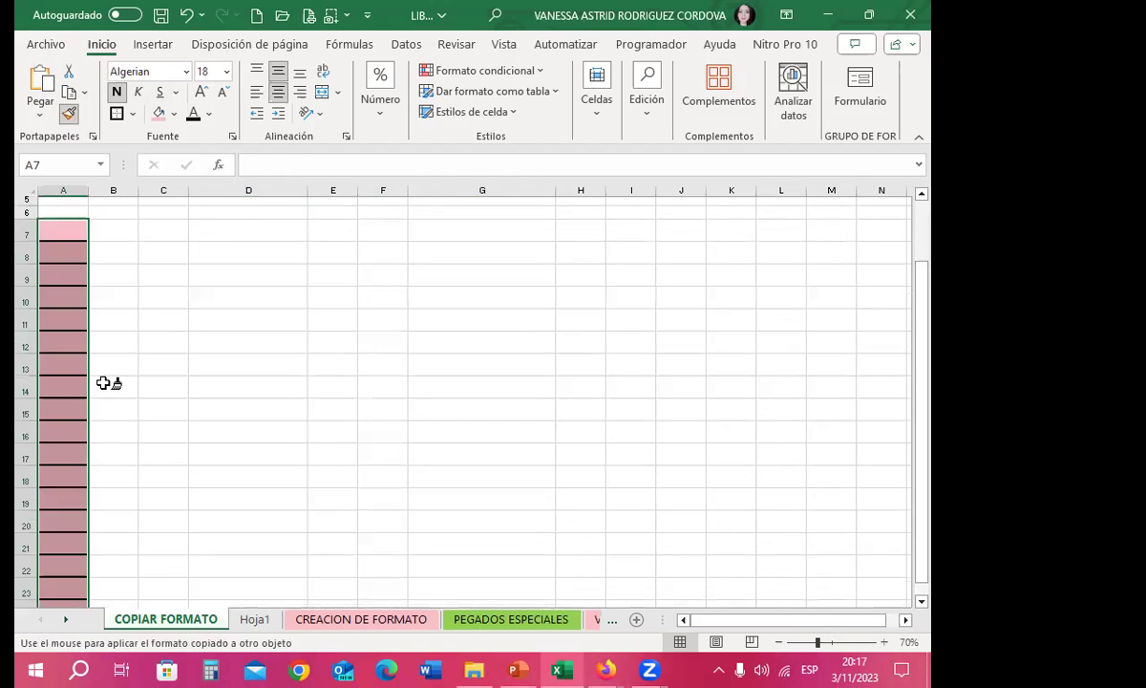
click(103, 382)
drag(158, 239, 158, 522)
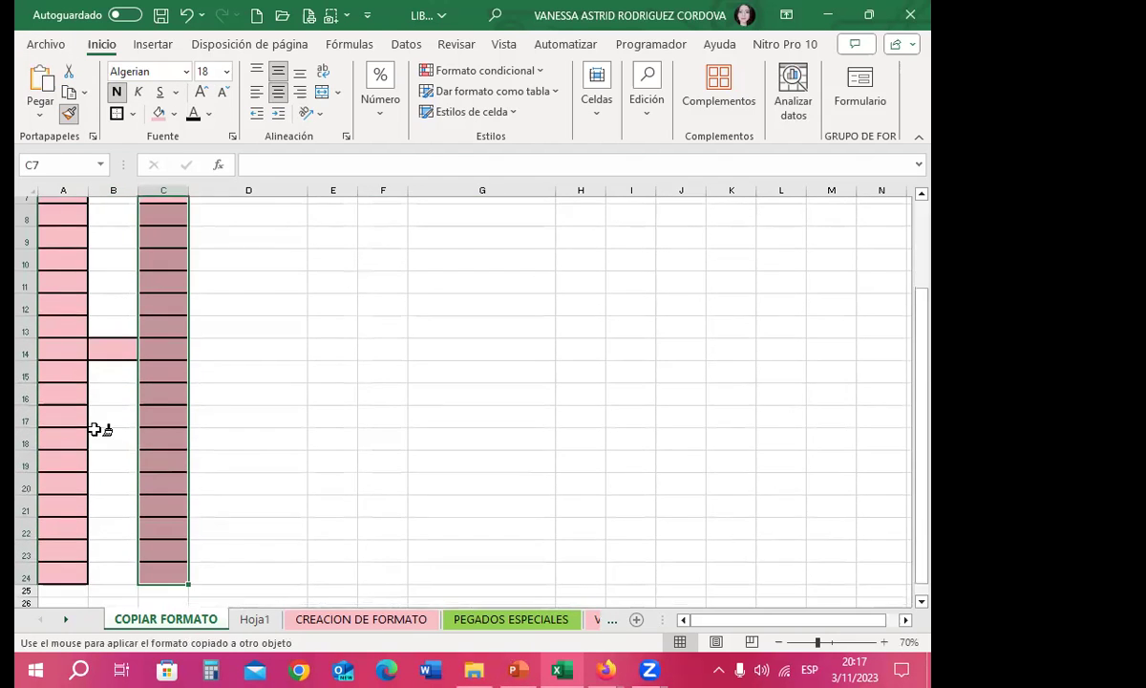
scroll(57, 435, down, 2)
scroll(191, 387, up, 1)
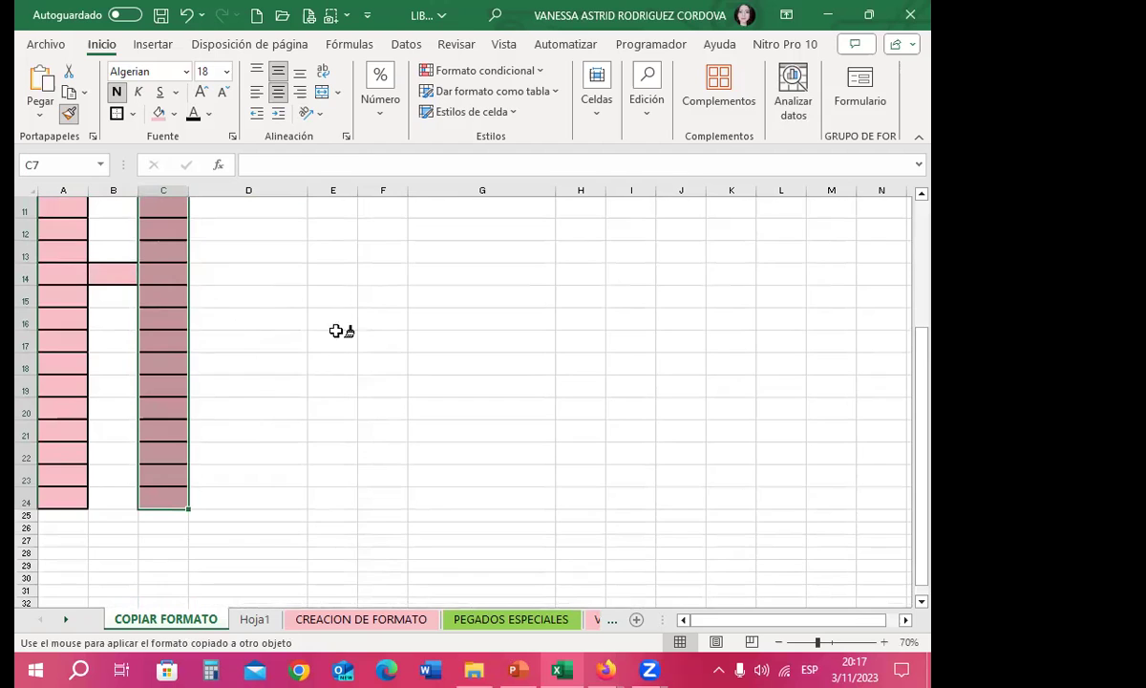
scroll(330, 353, up, 2)
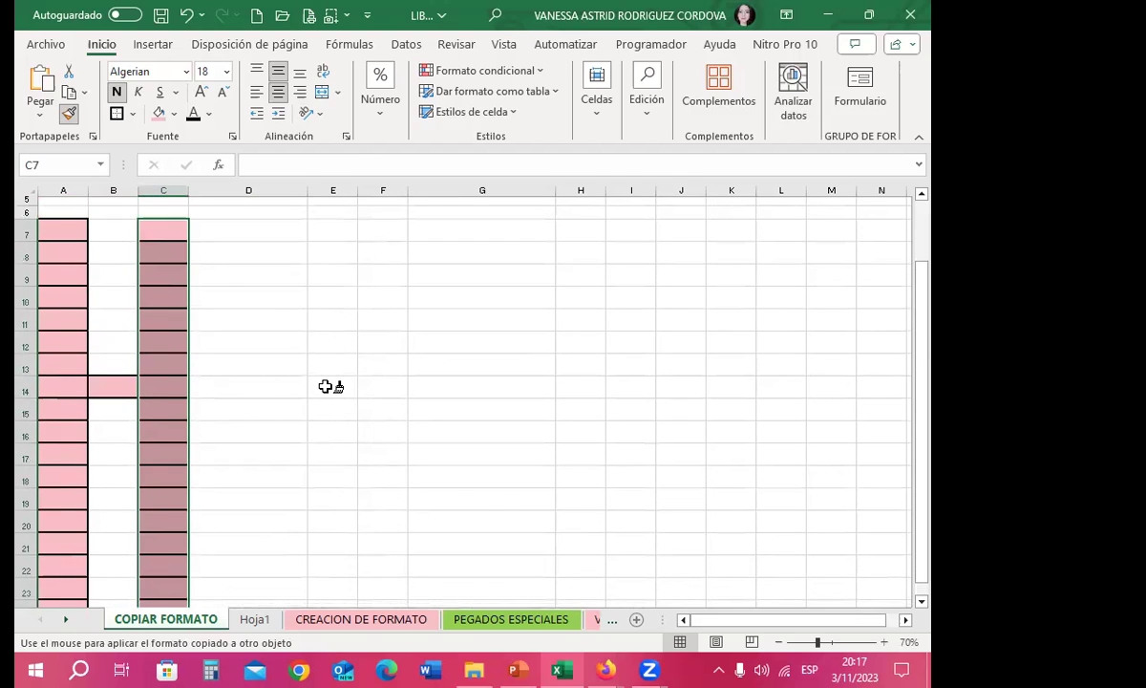
Paint column E, E14, F24, G7:G24 and F7 with the pink bordered format.
click(326, 390)
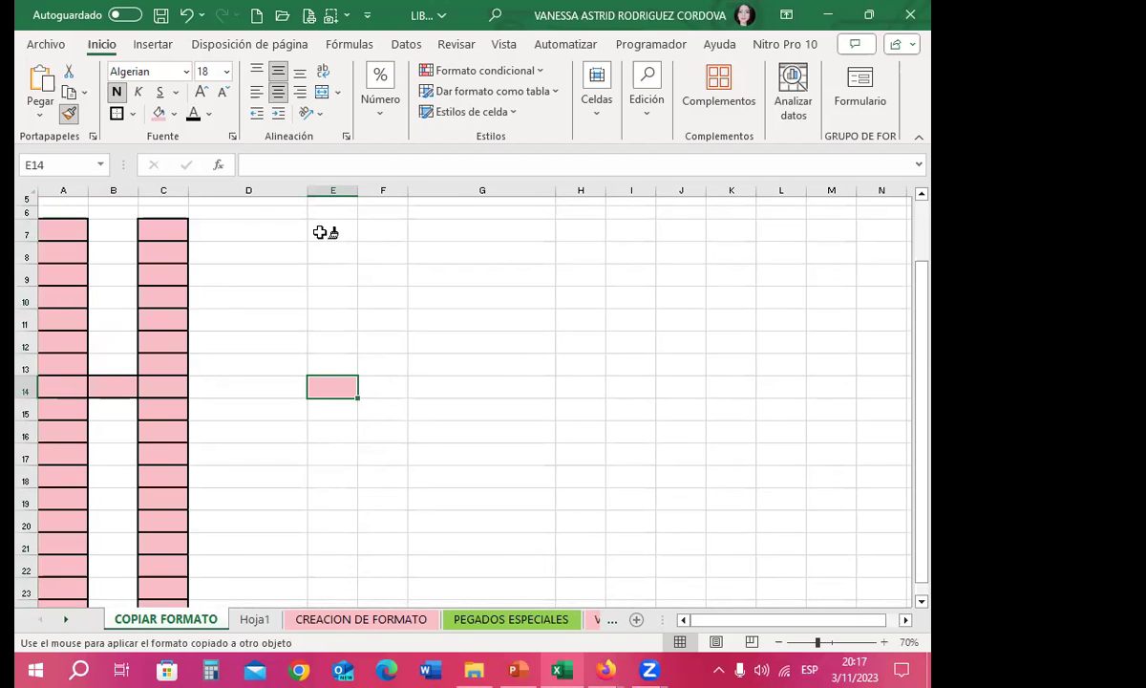
drag(325, 231, 328, 381)
scroll(327, 376, down, 1)
drag(325, 336, 325, 418)
scroll(329, 406, down, 2)
drag(313, 300, 336, 377)
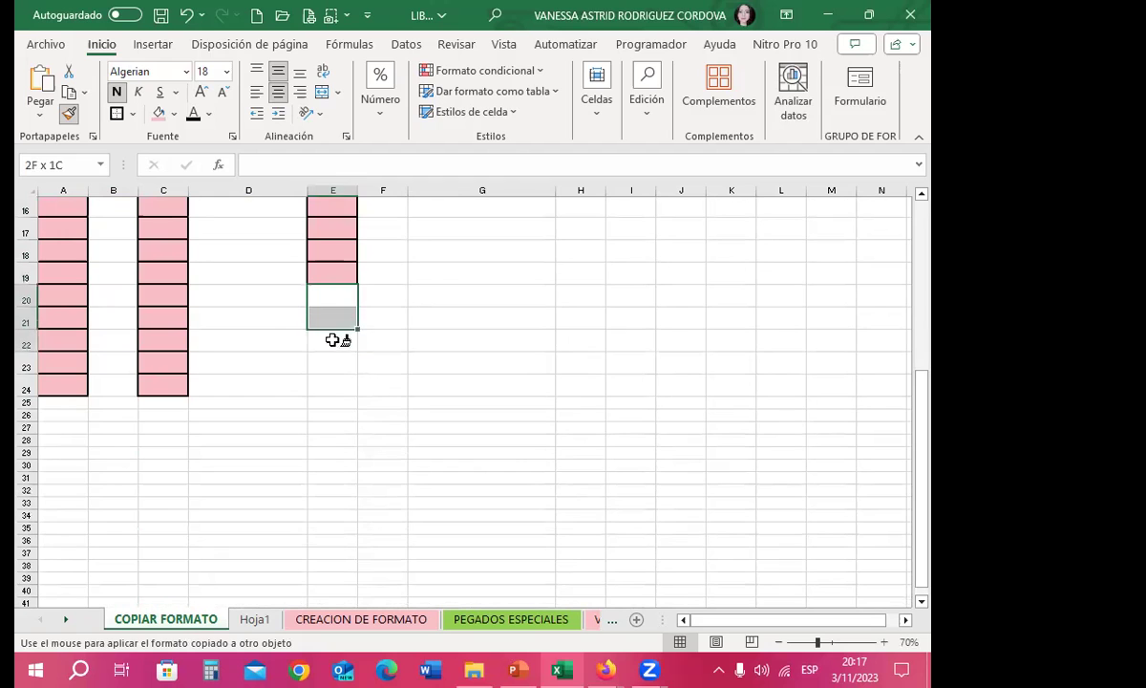
click(383, 384)
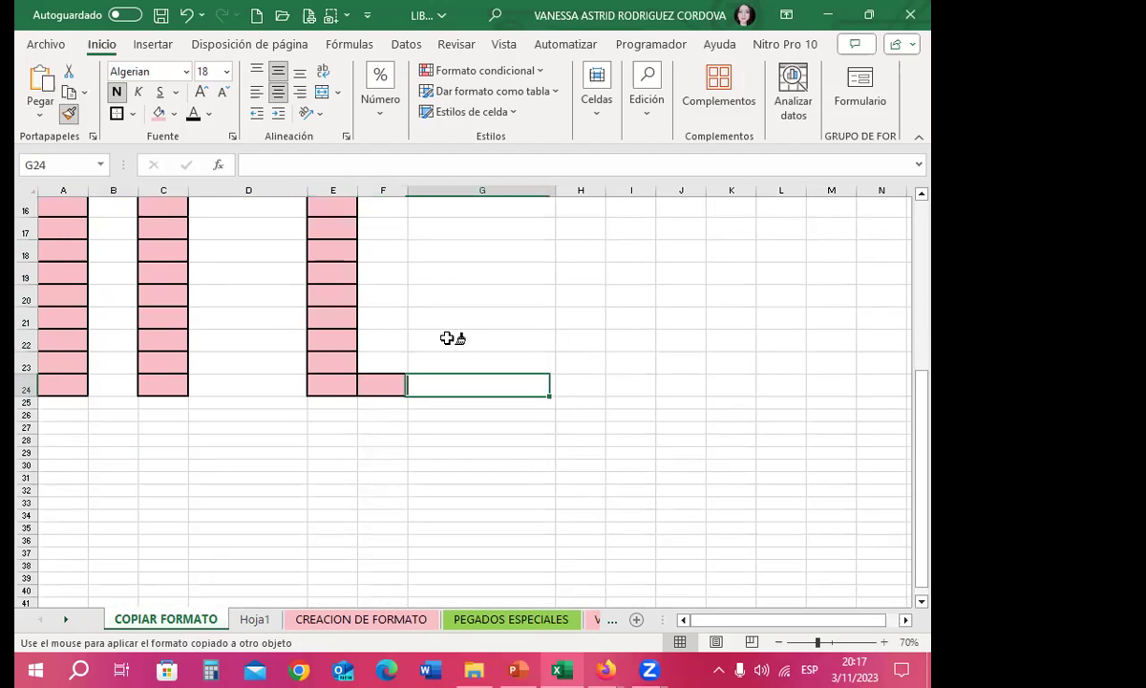
drag(448, 384, 477, 229)
scroll(478, 347, up, 2)
drag(463, 321, 455, 245)
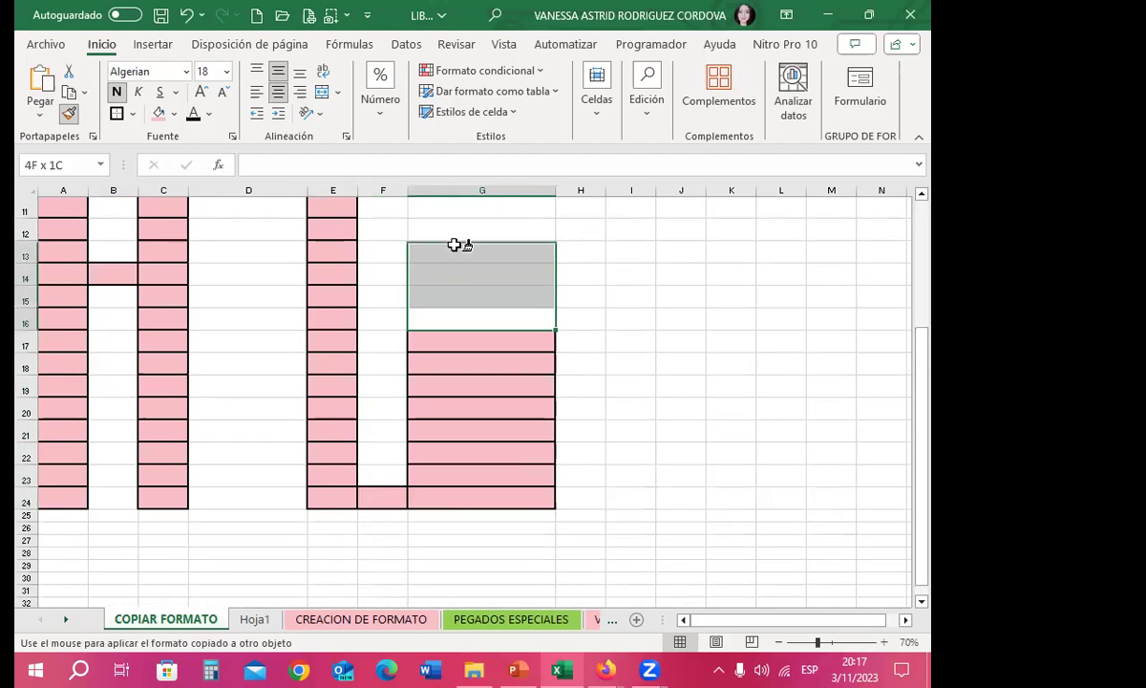
scroll(455, 245, up, 2)
drag(456, 384, 455, 276)
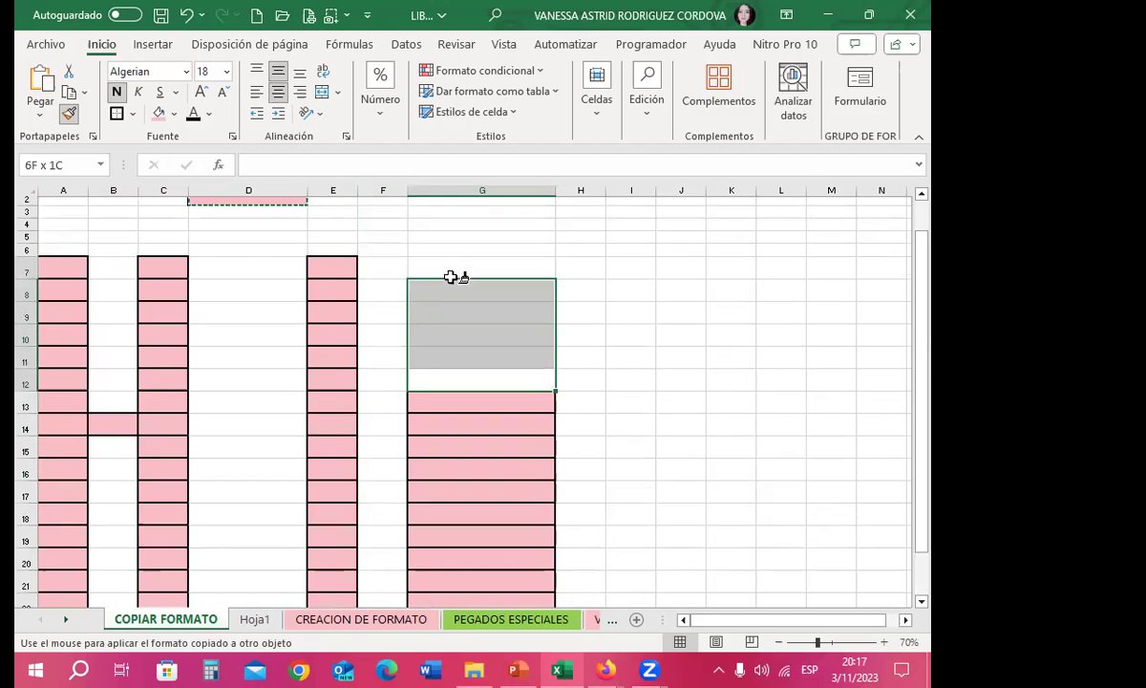
click(394, 269)
Paint pink blocks B38:B47, D38:E44, G39:G43, J39:K43, G32:H39 and D32:D37.
scroll(230, 374, down, 2)
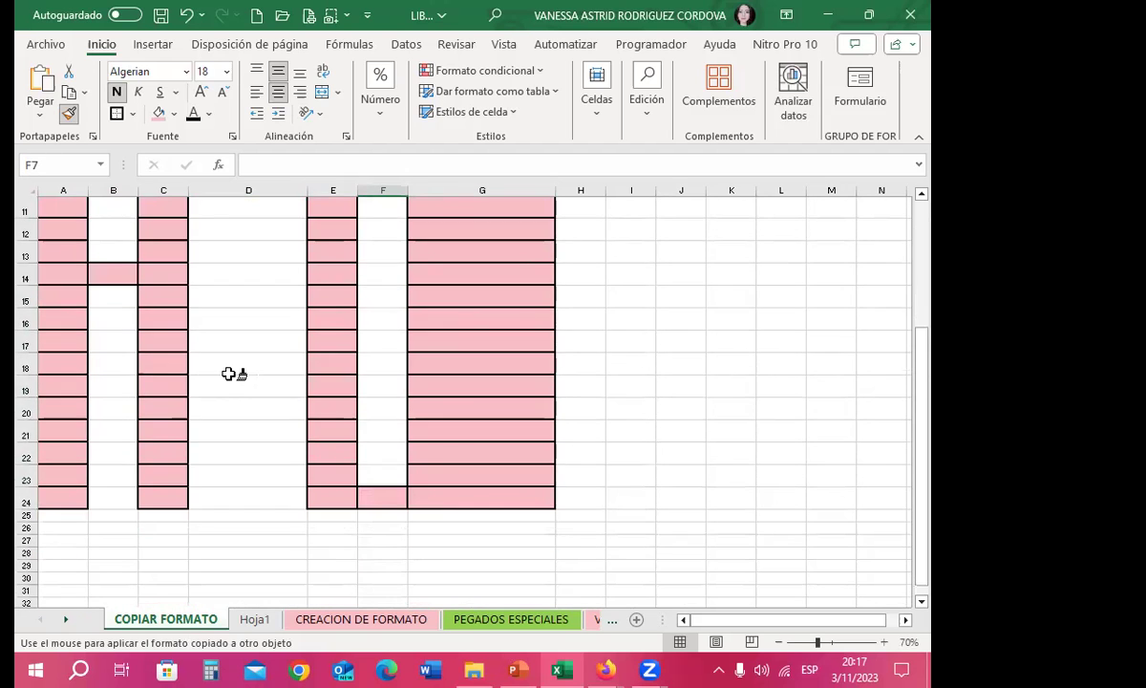
scroll(99, 380, down, 6)
drag(99, 339, 101, 453)
drag(220, 343, 334, 477)
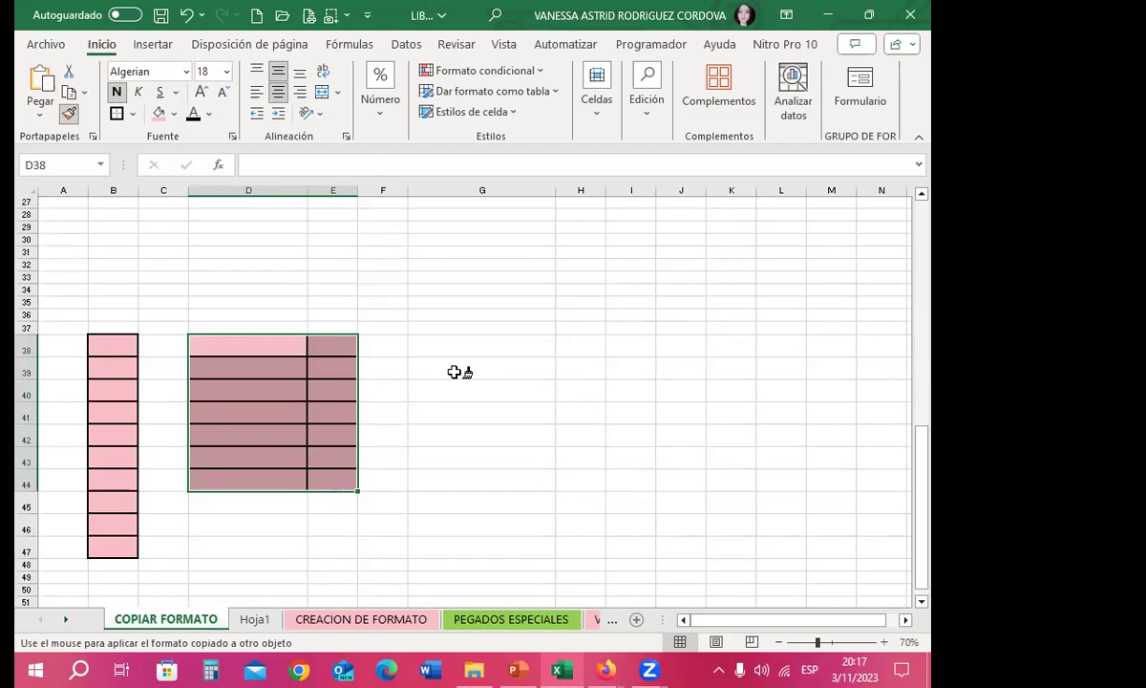
drag(468, 367, 473, 458)
drag(669, 368, 750, 459)
drag(573, 277, 582, 444)
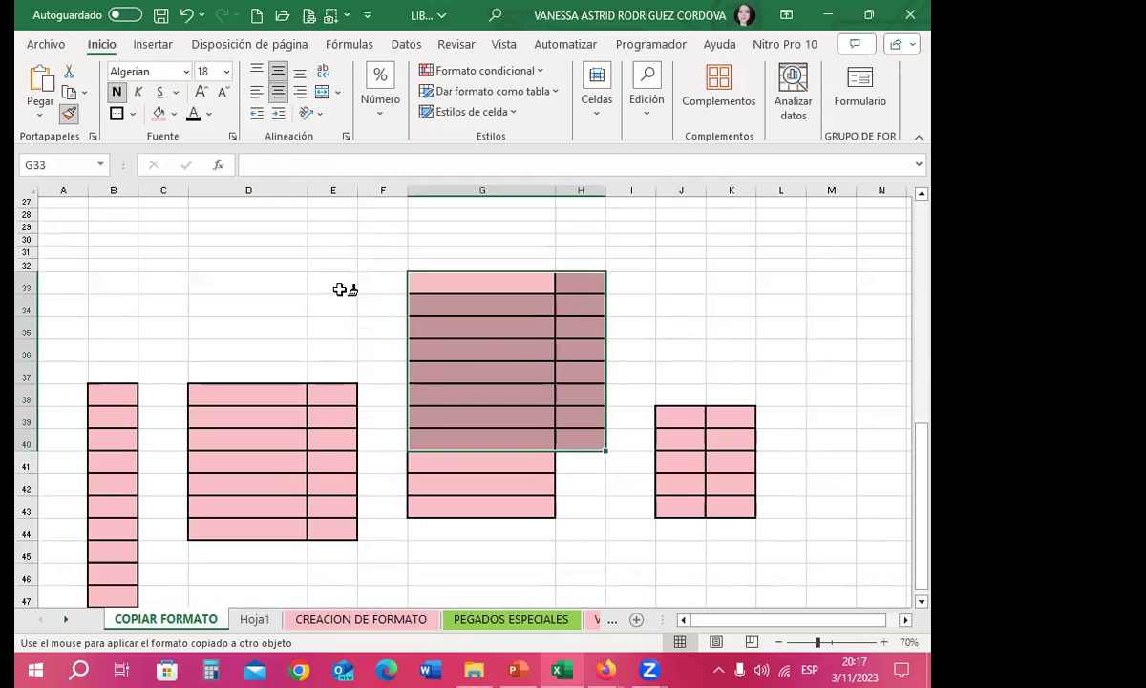
drag(249, 272, 248, 406)
drag(92, 274, 702, 453)
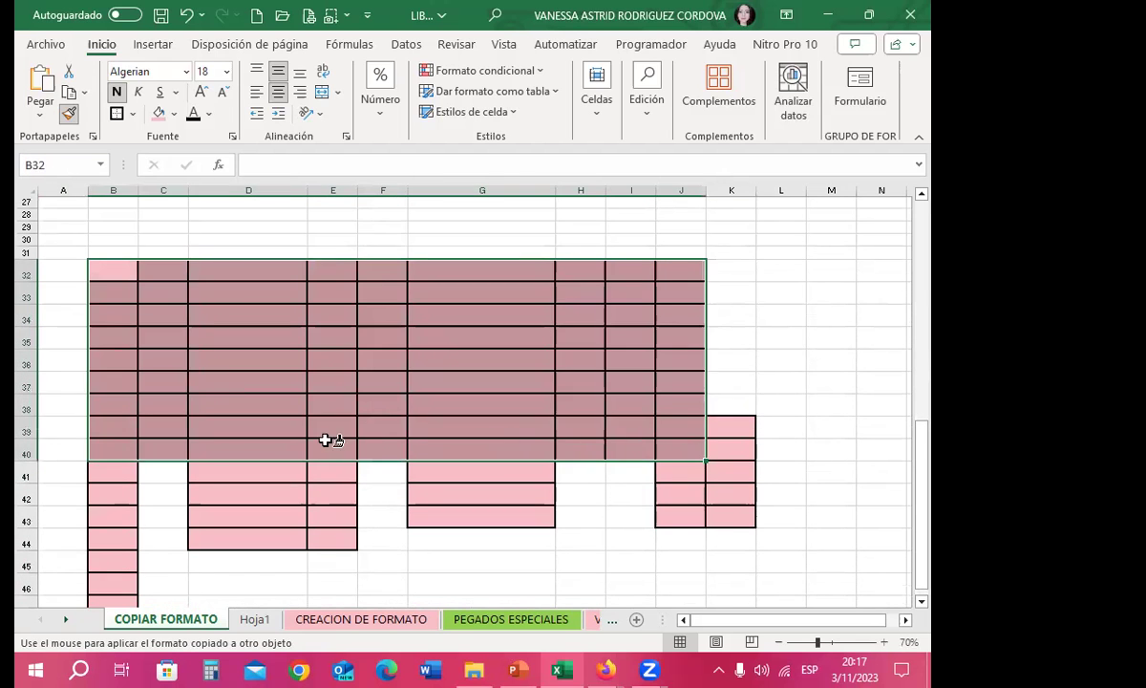
Fill the remaining pink block across columns B–K through row 50.
scroll(153, 373, down, 3)
drag(131, 364, 544, 444)
drag(620, 377, 697, 425)
drag(568, 380, 639, 406)
scroll(372, 439, down, 2)
drag(101, 330, 535, 425)
drag(621, 313, 693, 428)
drag(580, 313, 592, 441)
drag(248, 290, 334, 289)
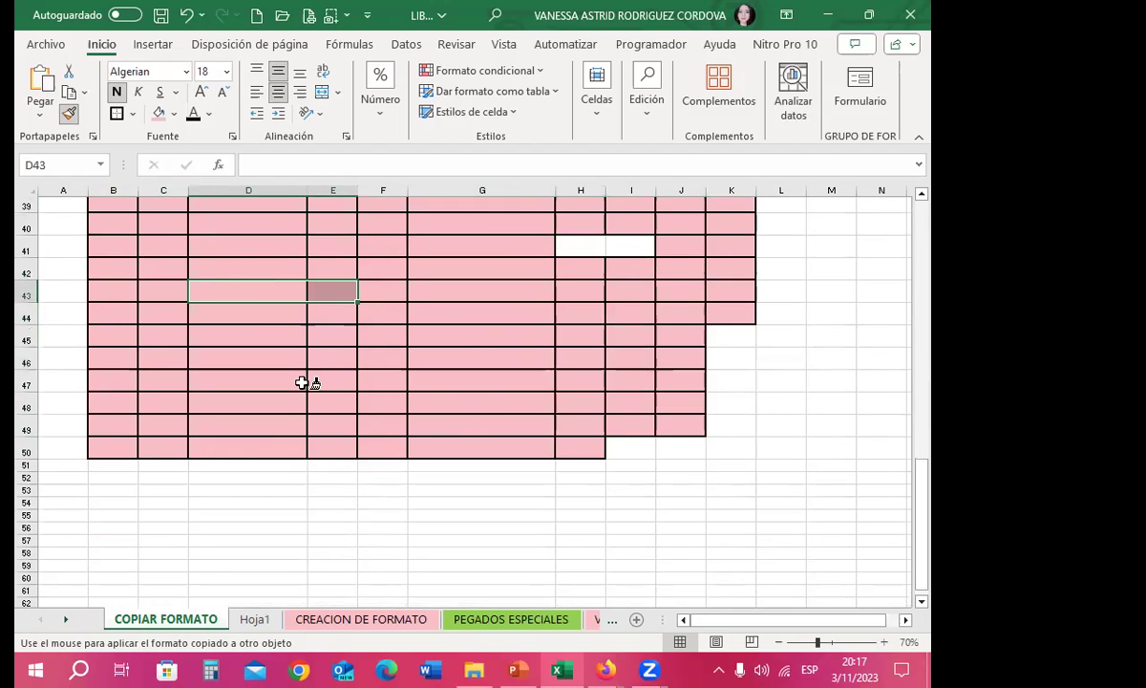
Paint F59:G60 and G68 pink, then turn the format painter off.
scroll(172, 413, down, 2)
drag(374, 451, 423, 466)
scroll(422, 466, down, 2)
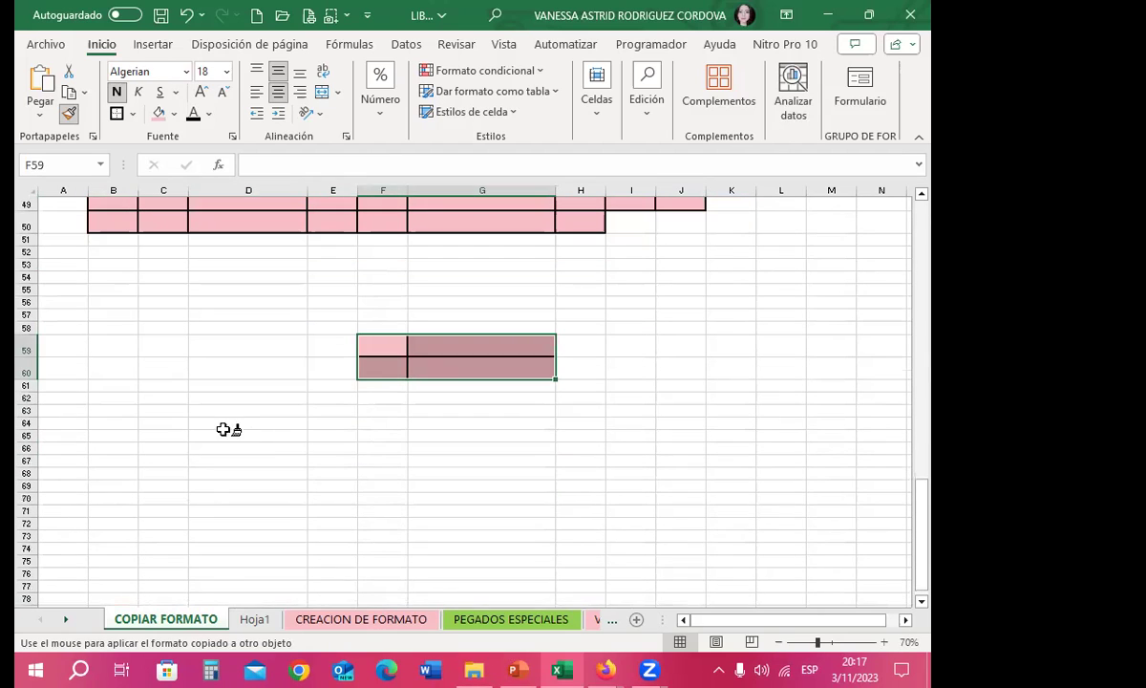
click(425, 478)
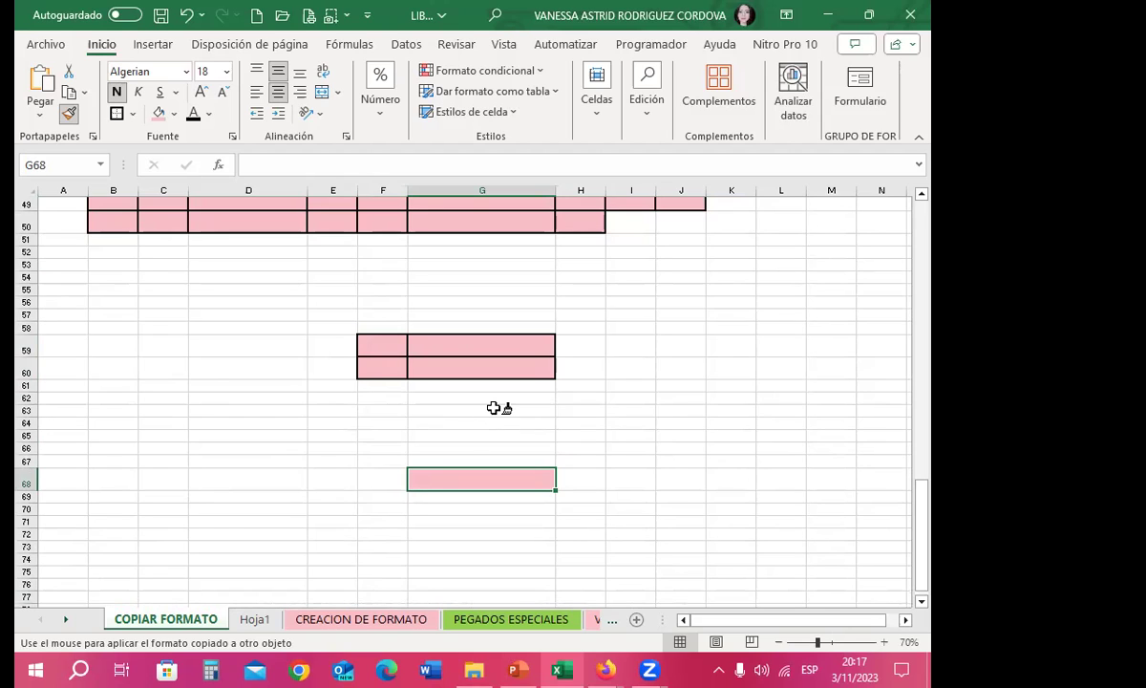
key(Escape)
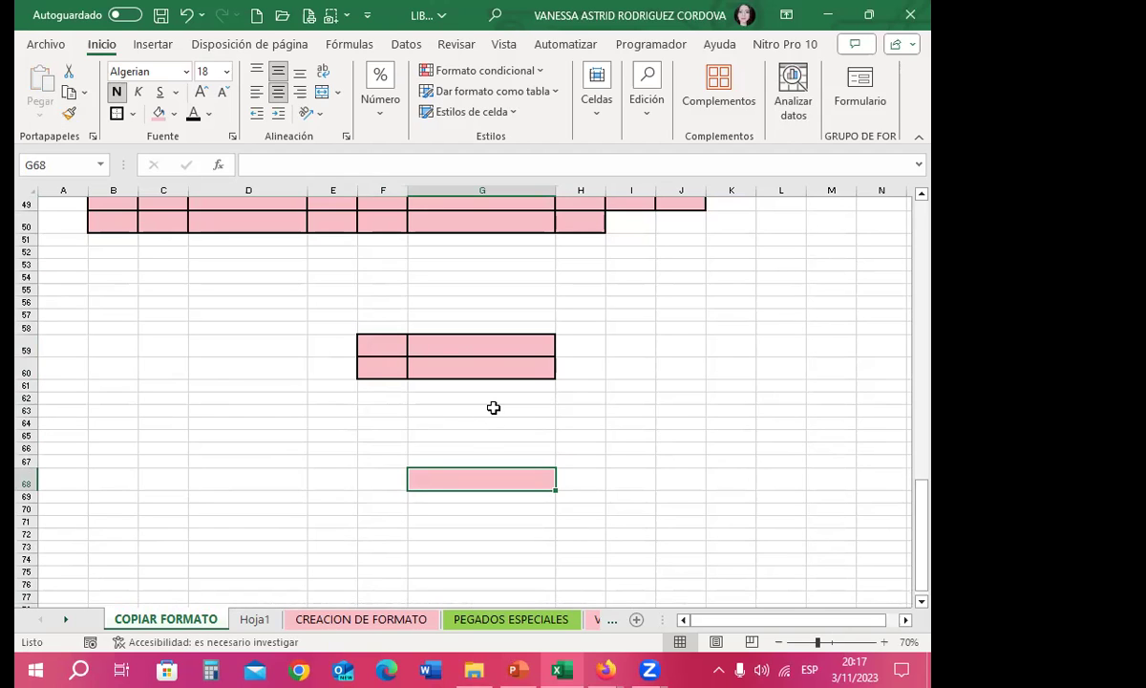
Select several scattered cells, then scroll back to the top of the sheet.
click(332, 251)
click(732, 509)
drag(248, 423, 248, 399)
mouse_move(382, 263)
mouse_down()
mouse_move(548, 280)
mouse_move(483, 314)
mouse_up()
click(680, 449)
click(781, 314)
scroll(478, 419, up, 3)
scroll(479, 419, up, 7)
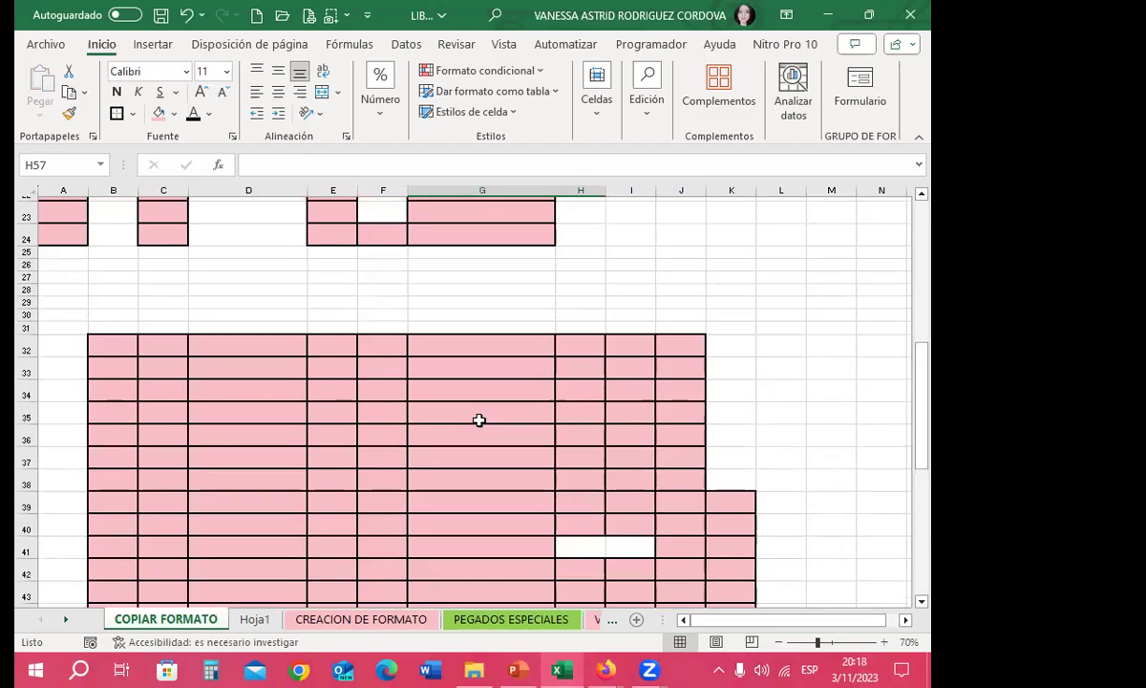
scroll(478, 419, up, 5)
scroll(479, 400, up, 1)
scroll(478, 400, up, 1)
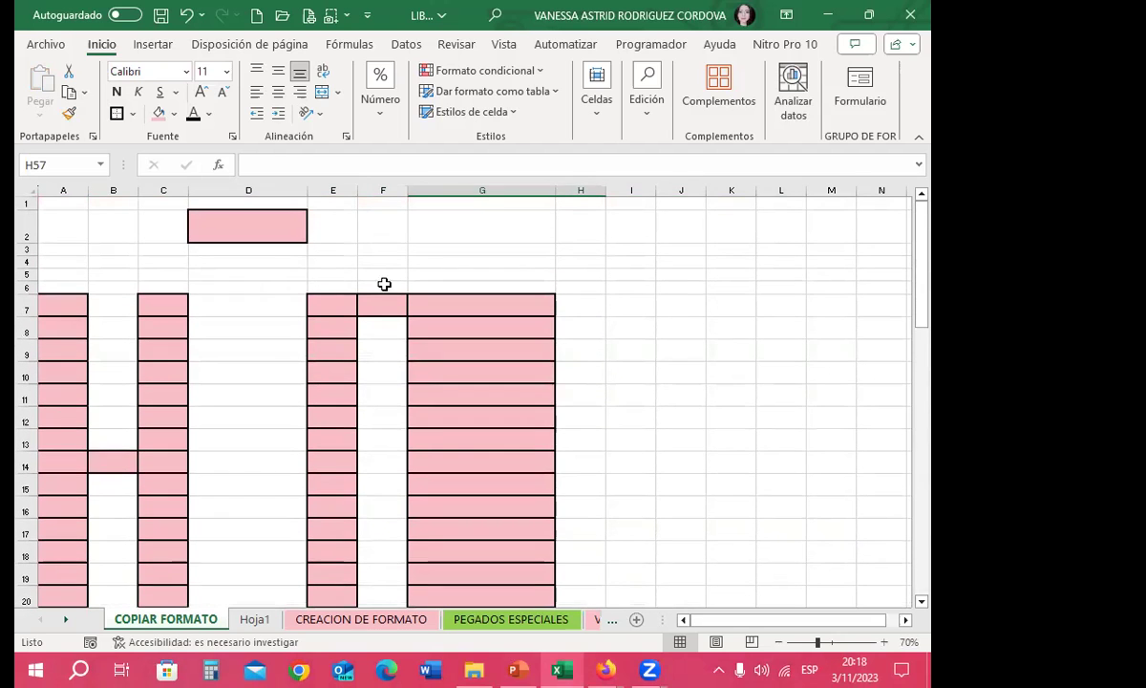
Select the pink cell D2 and lock the Format Painter on its formatting.
click(437, 226)
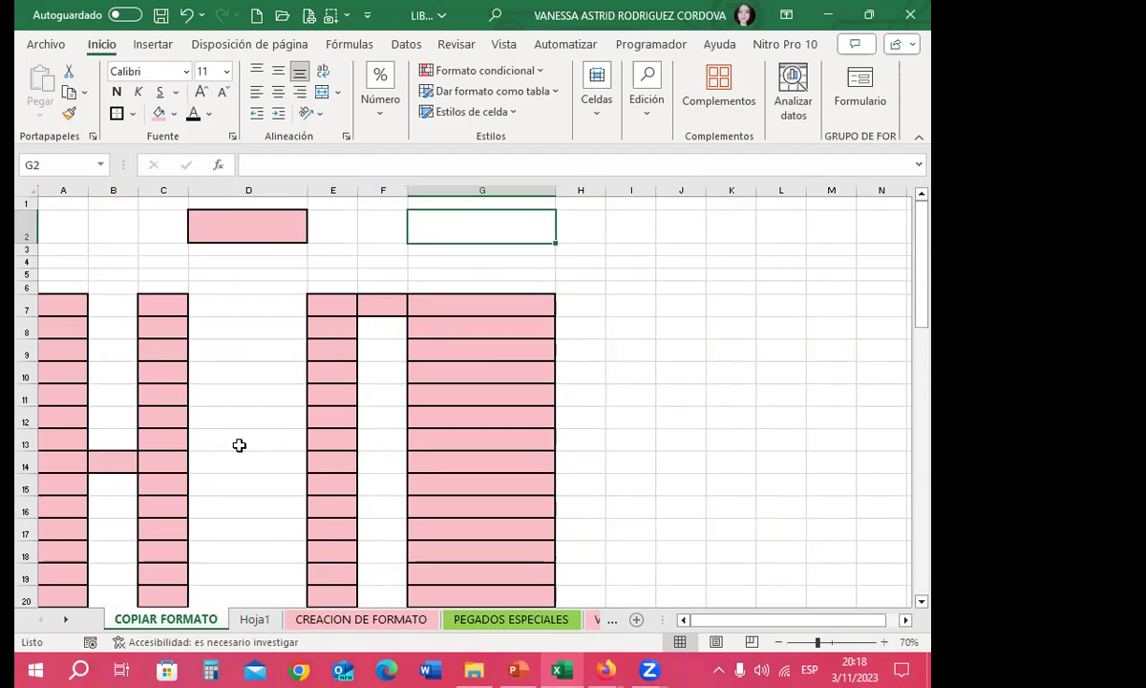
click(226, 217)
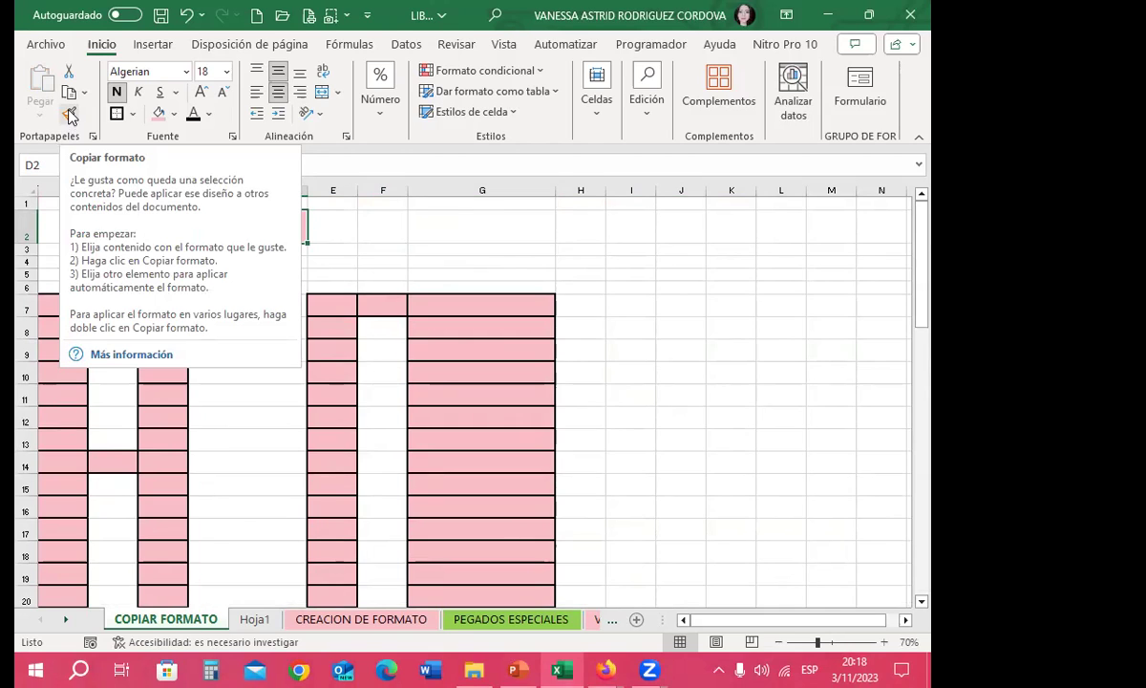
click(69, 115)
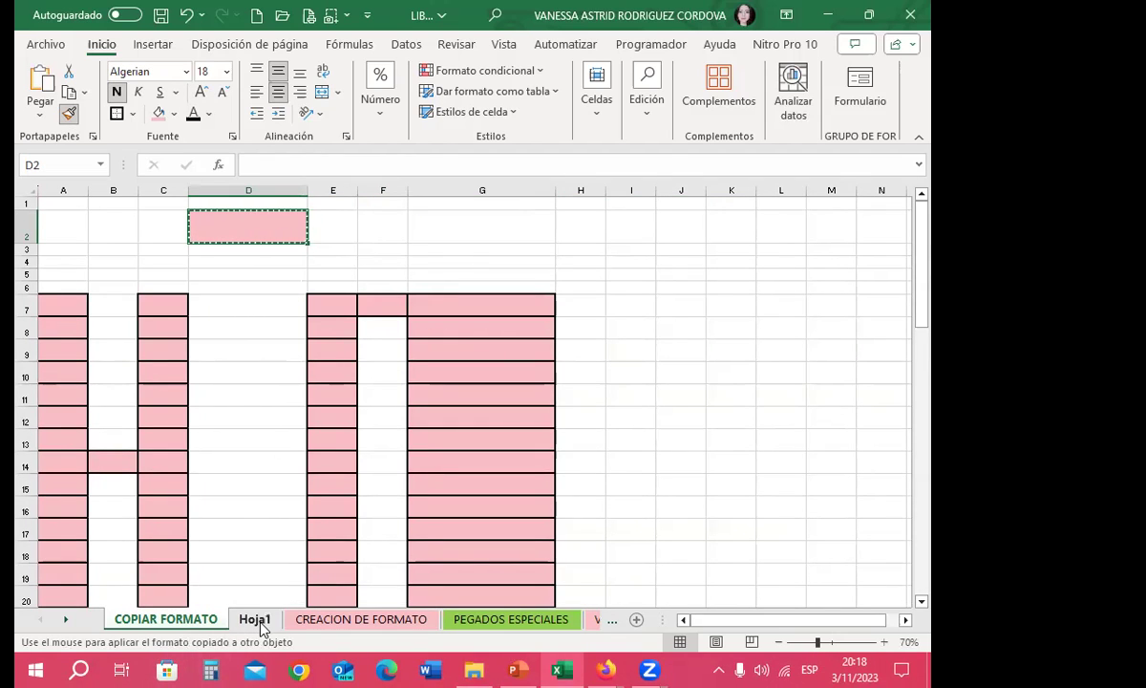
On Hoja1, paint H-shaped letters using column A, B7, C1:C11, E1:E10, F6, G1:G8, H5, J4.
click(256, 618)
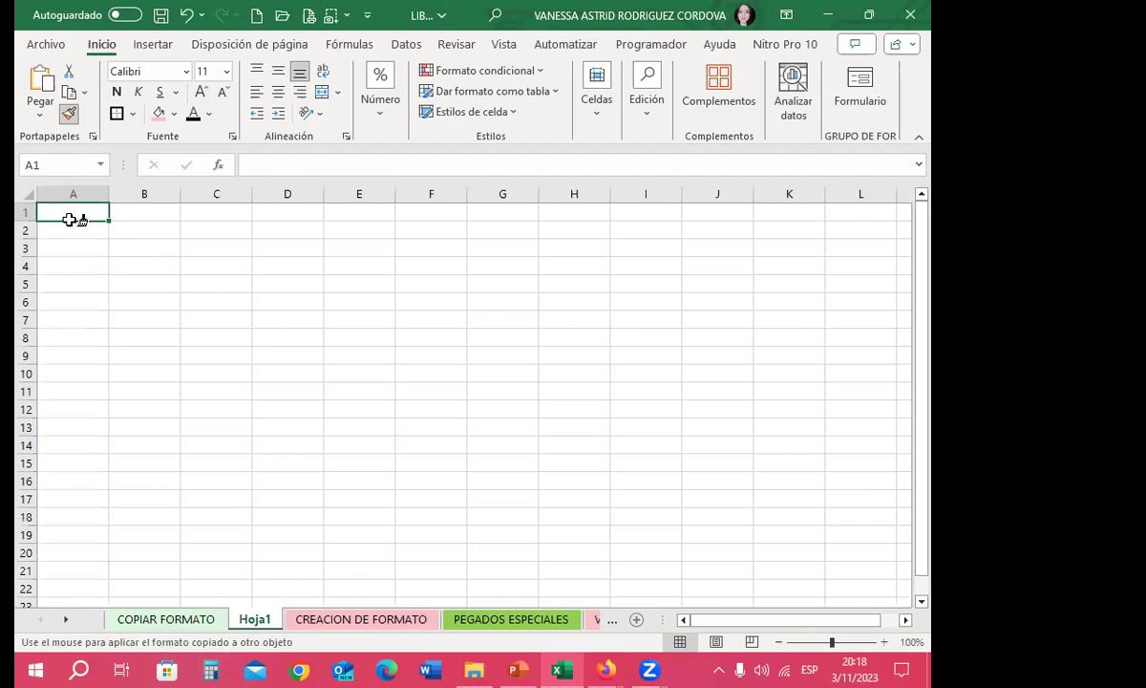
drag(75, 216, 38, 414)
click(134, 397)
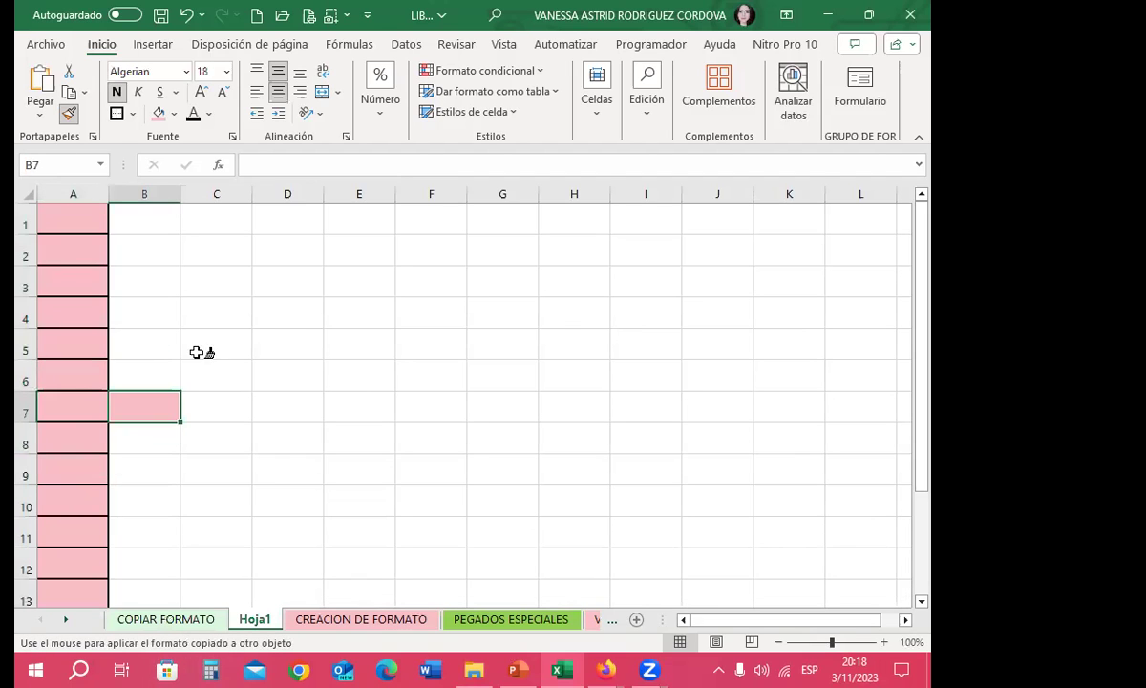
drag(217, 221, 216, 535)
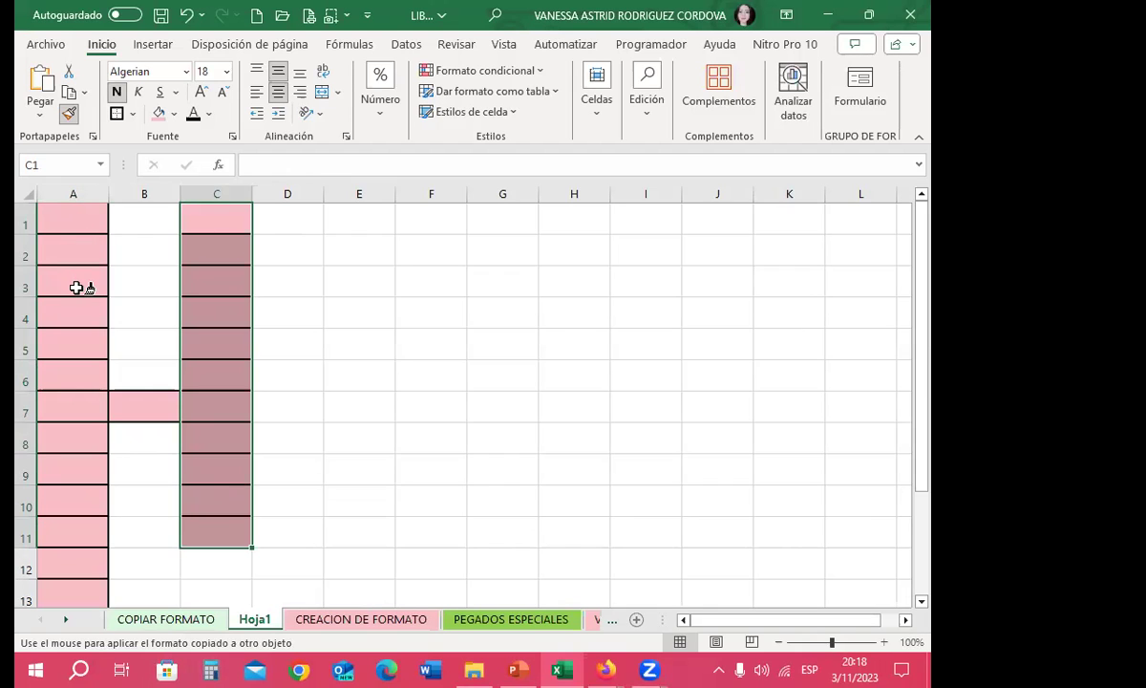
drag(358, 222, 360, 502)
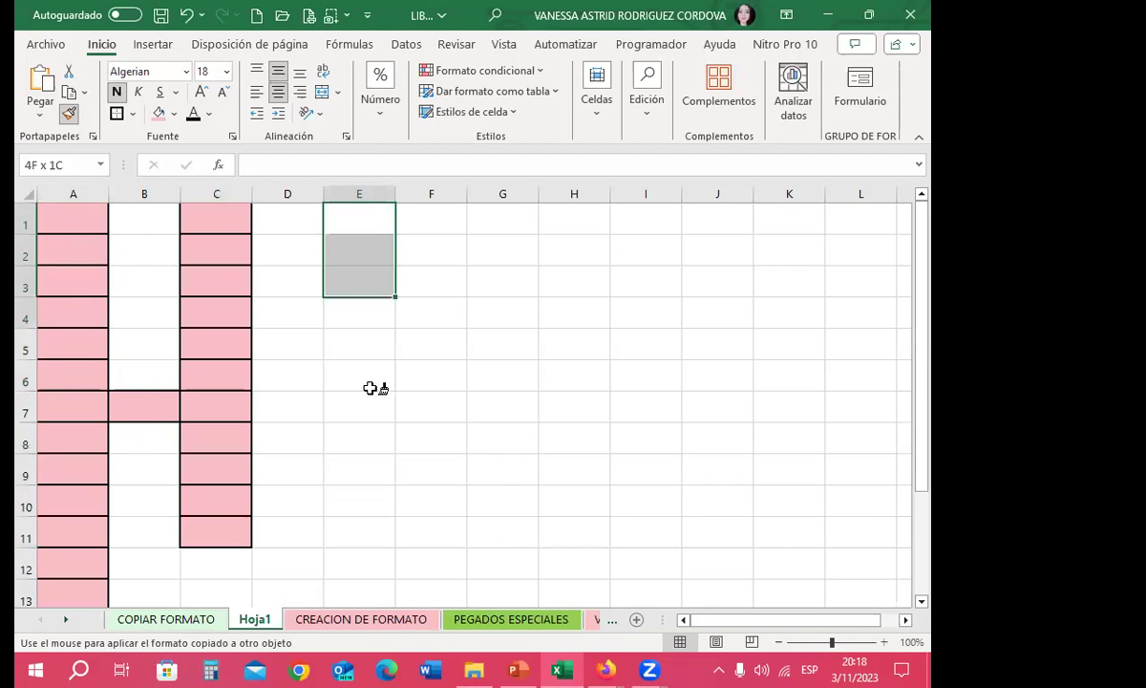
click(429, 373)
drag(502, 221, 502, 439)
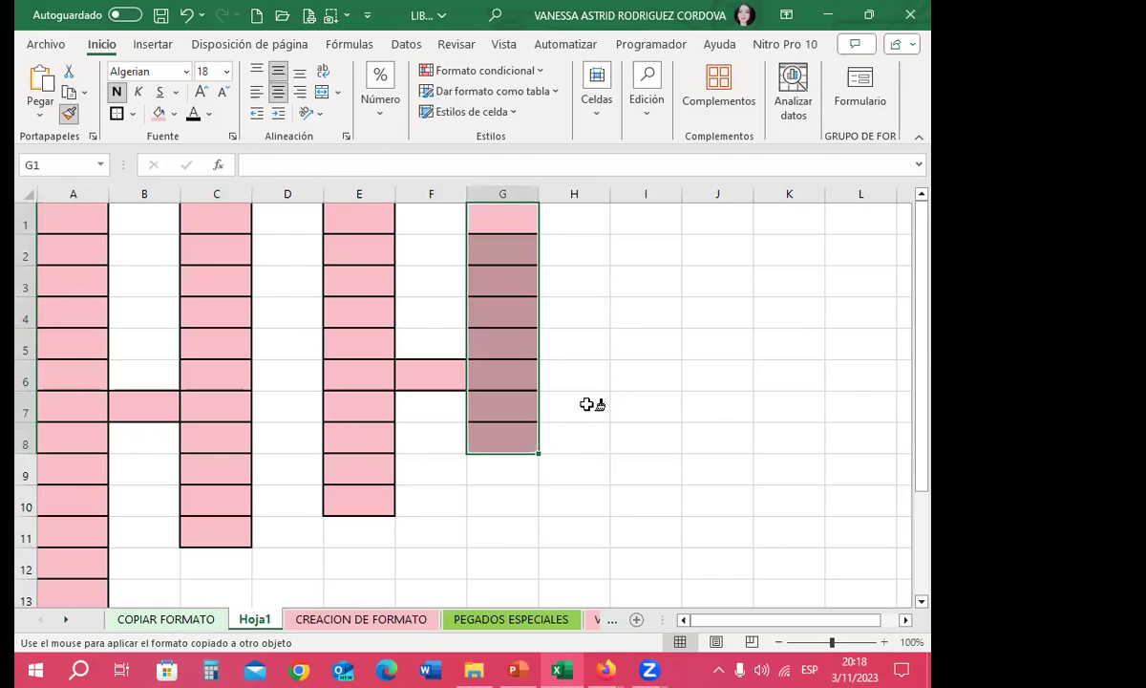
click(583, 344)
click(716, 312)
Paint lower pink blocks including G22:J25, C24:F27 and B22:D26 down to row 32.
scroll(421, 419, down, 4)
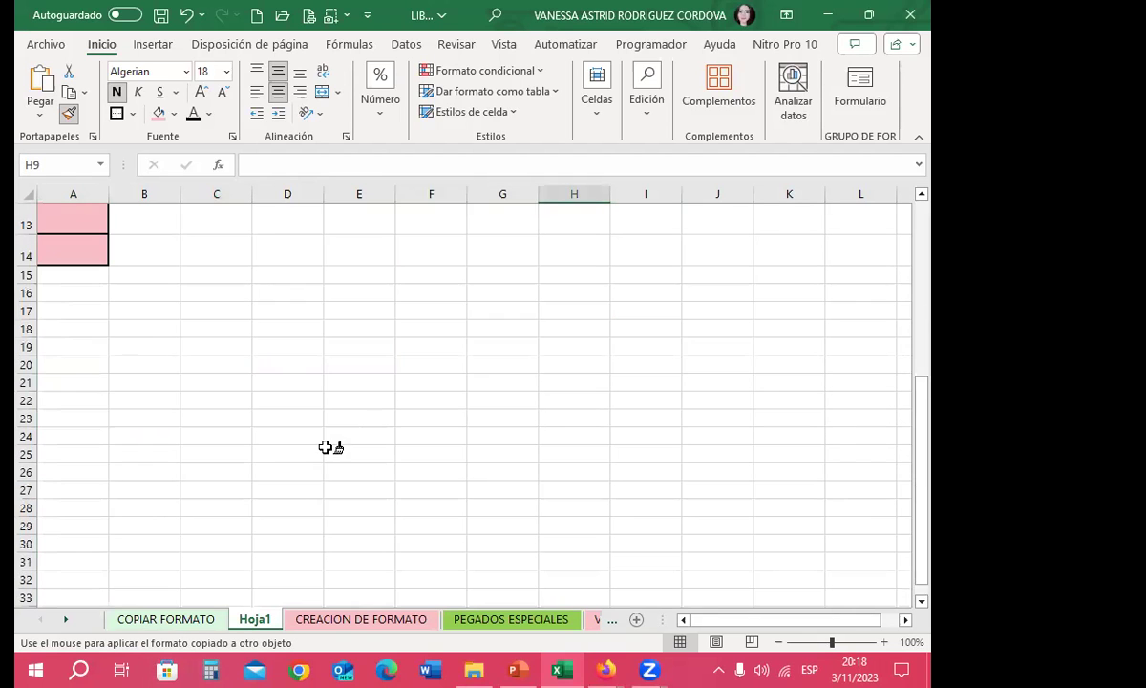
drag(277, 387, 465, 396)
drag(417, 281, 659, 406)
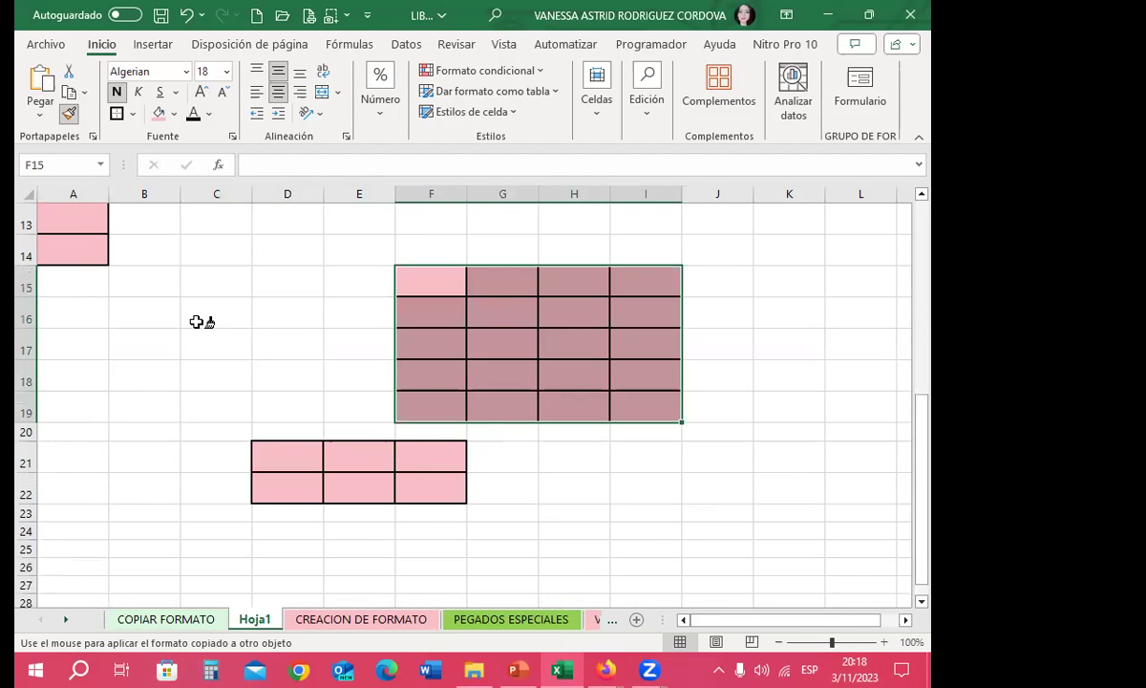
scroll(199, 322, down, 3)
drag(287, 411, 573, 559)
drag(640, 320, 802, 511)
drag(502, 272, 718, 363)
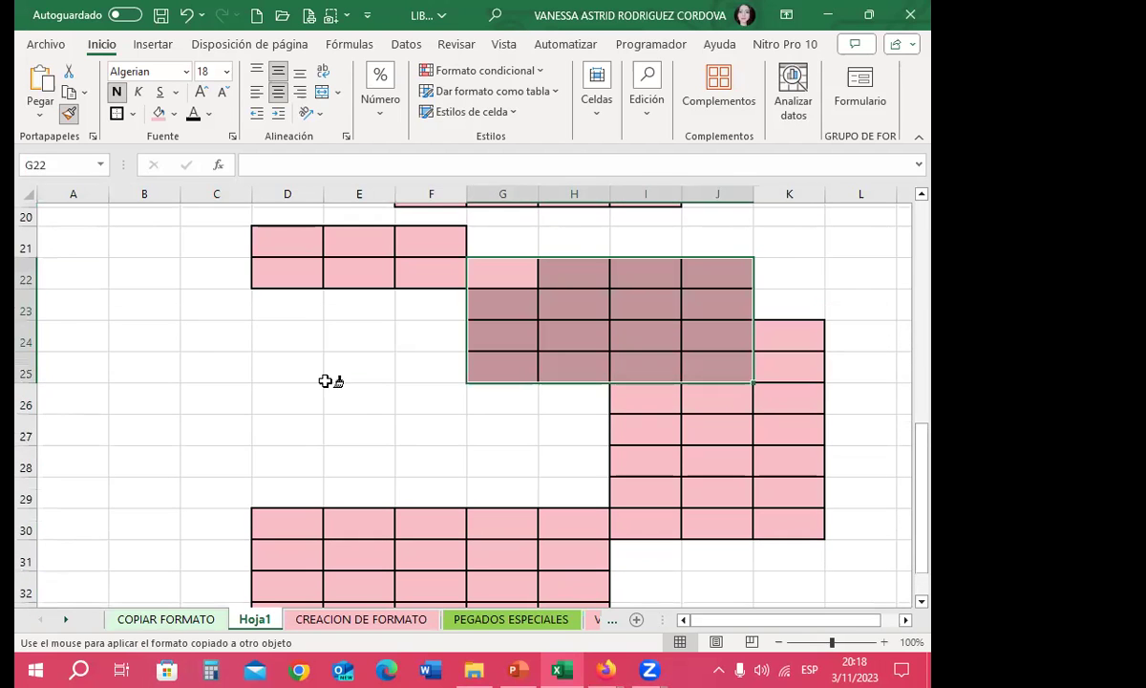
drag(216, 329, 431, 429)
drag(143, 273, 305, 401)
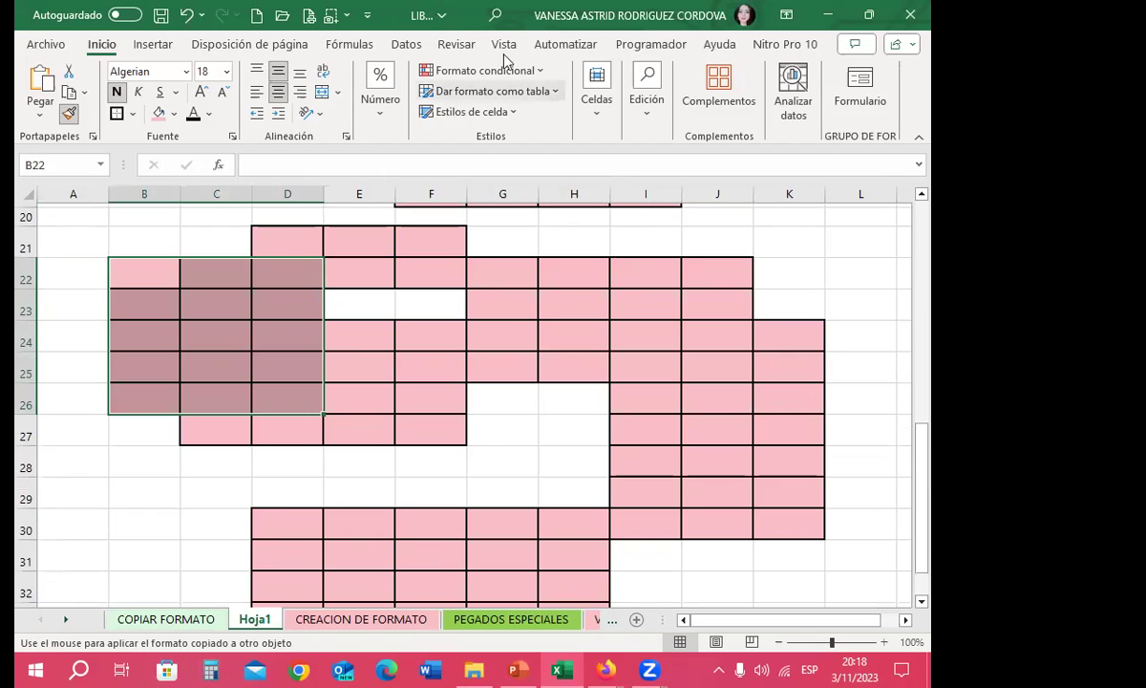
Create a new blank workbook and paint the pink format onto scattered cells in columns B–J.
click(258, 21)
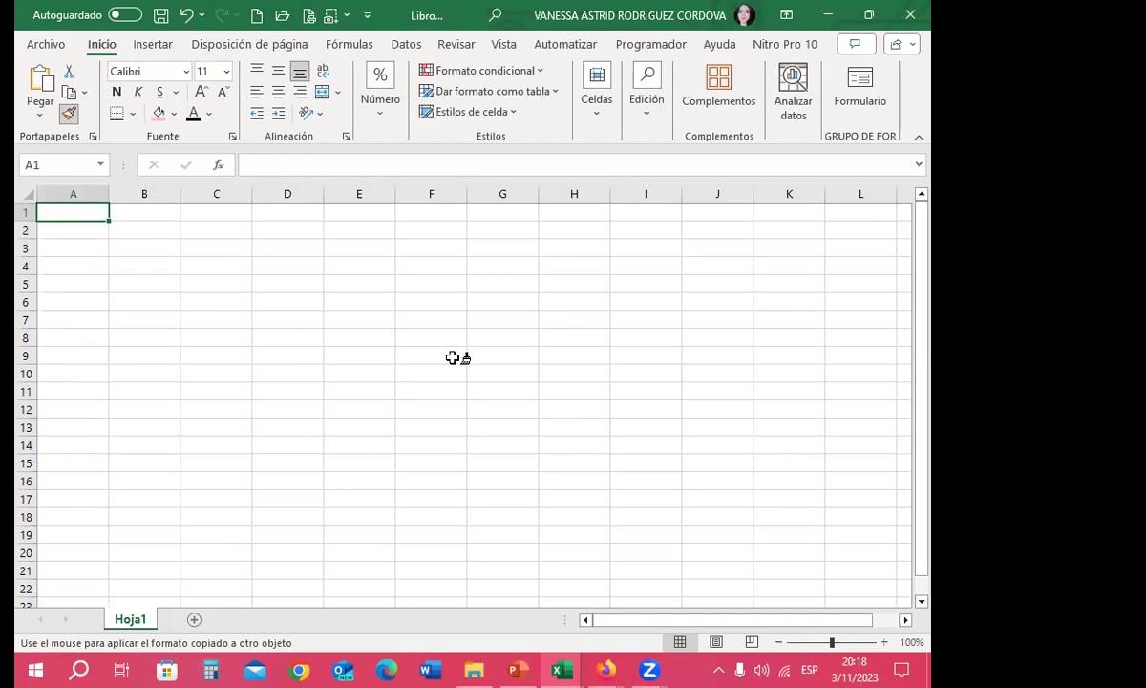
drag(142, 212, 165, 404)
click(206, 403)
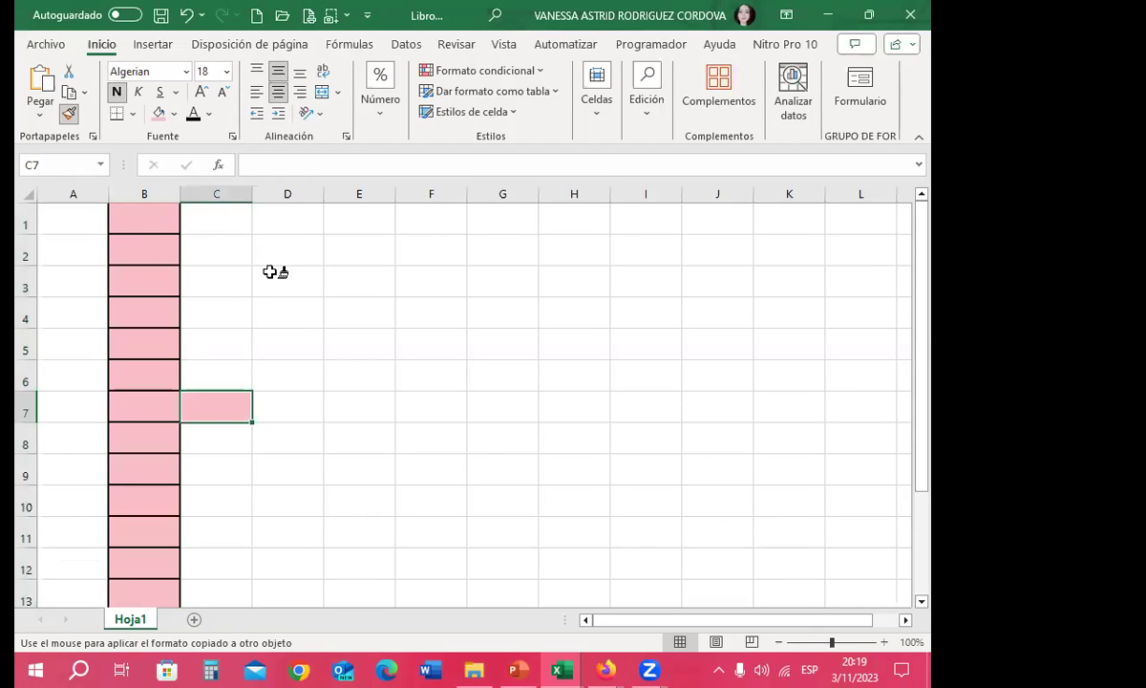
drag(286, 217, 283, 564)
drag(425, 221, 423, 504)
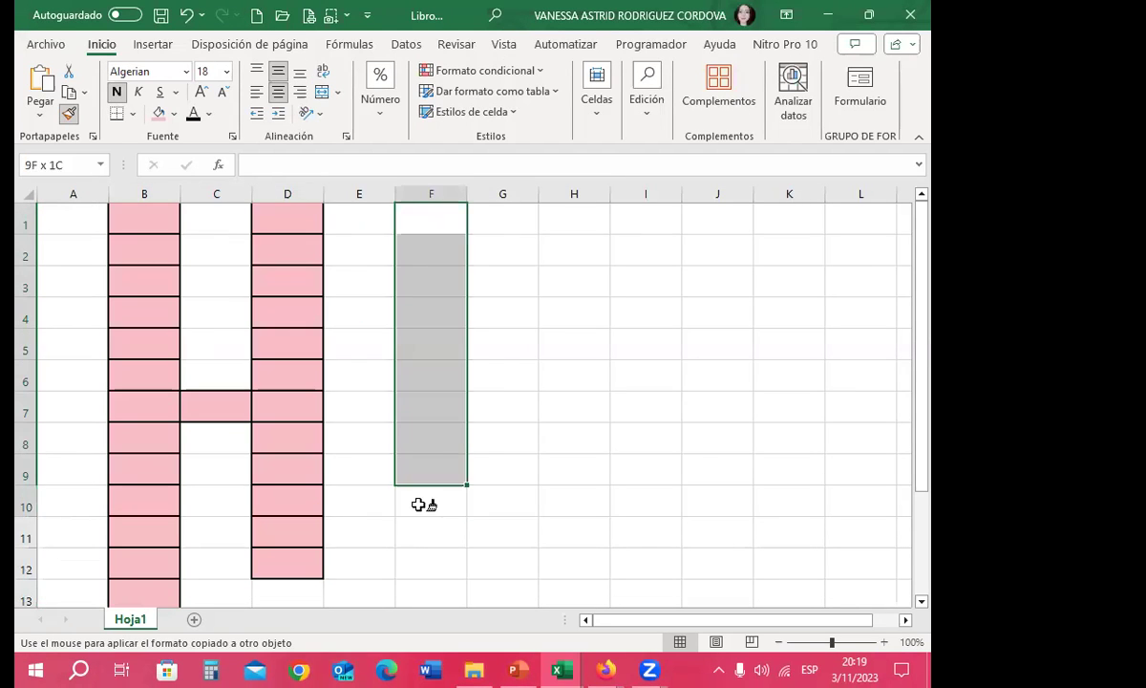
click(502, 344)
drag(573, 224, 558, 478)
drag(716, 311, 716, 411)
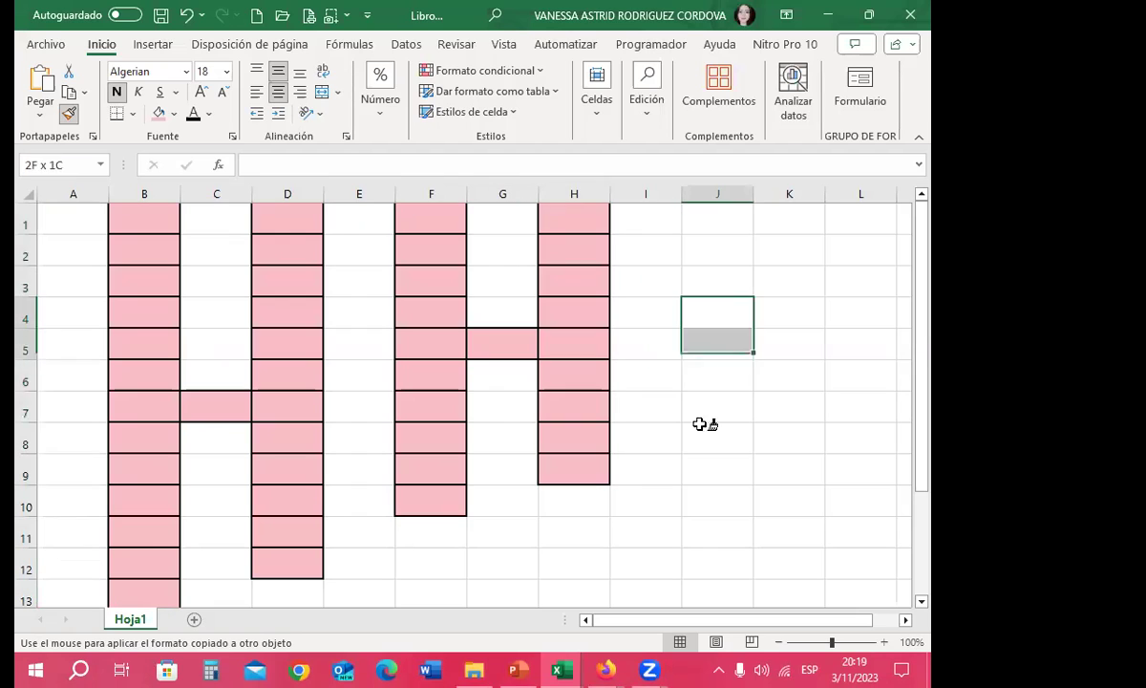
Add a new sheet and paint pink onto C4:C9, F5:F8, column I and K5:L9.
click(195, 621)
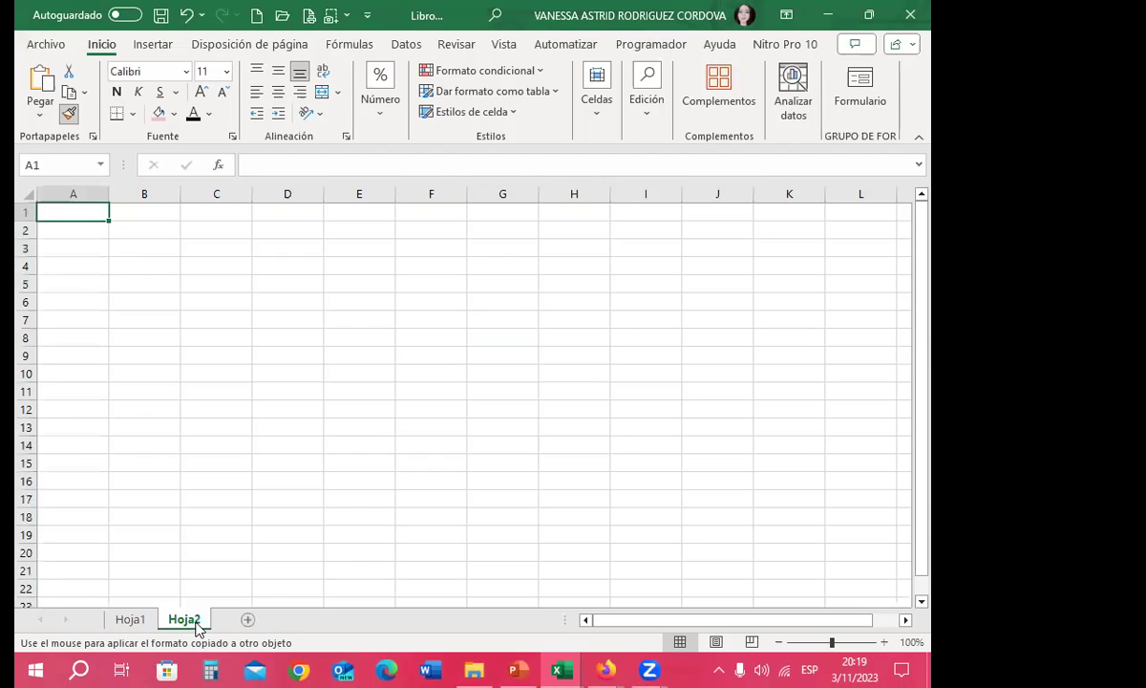
drag(216, 266, 210, 355)
drag(430, 304, 453, 410)
drag(646, 304, 716, 401)
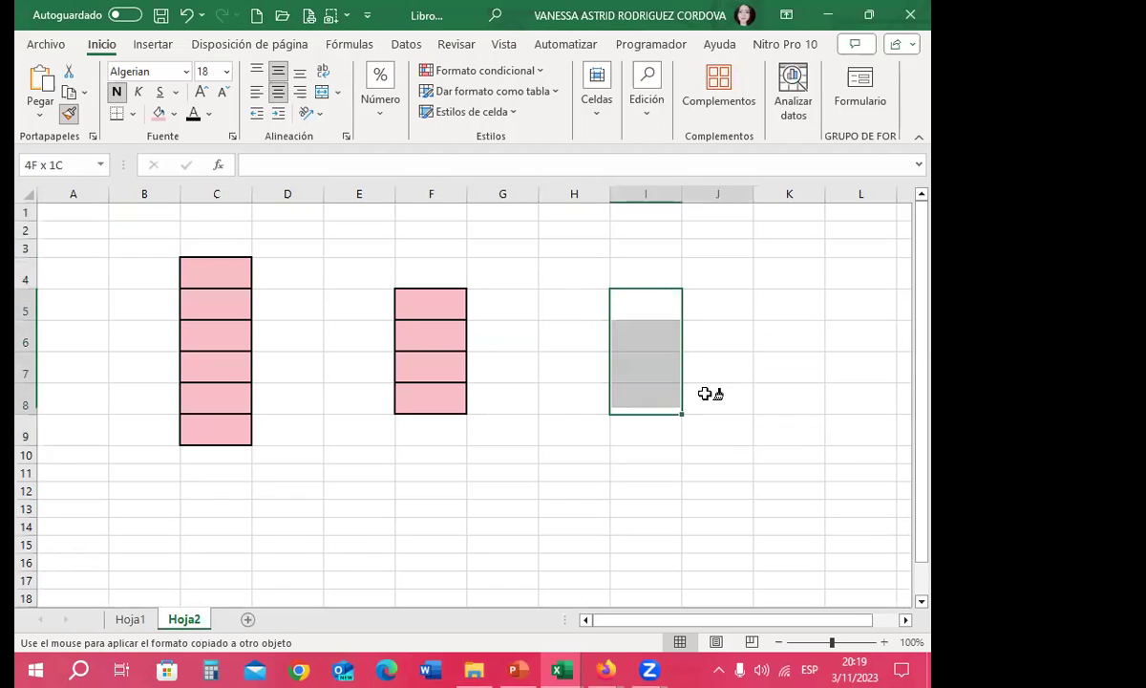
drag(789, 304, 743, 434)
Add a third sheet and paint pink onto C4:C13, E5:F9, I5:I10, K5:L9, F5:G10 and A5:E9.
click(246, 620)
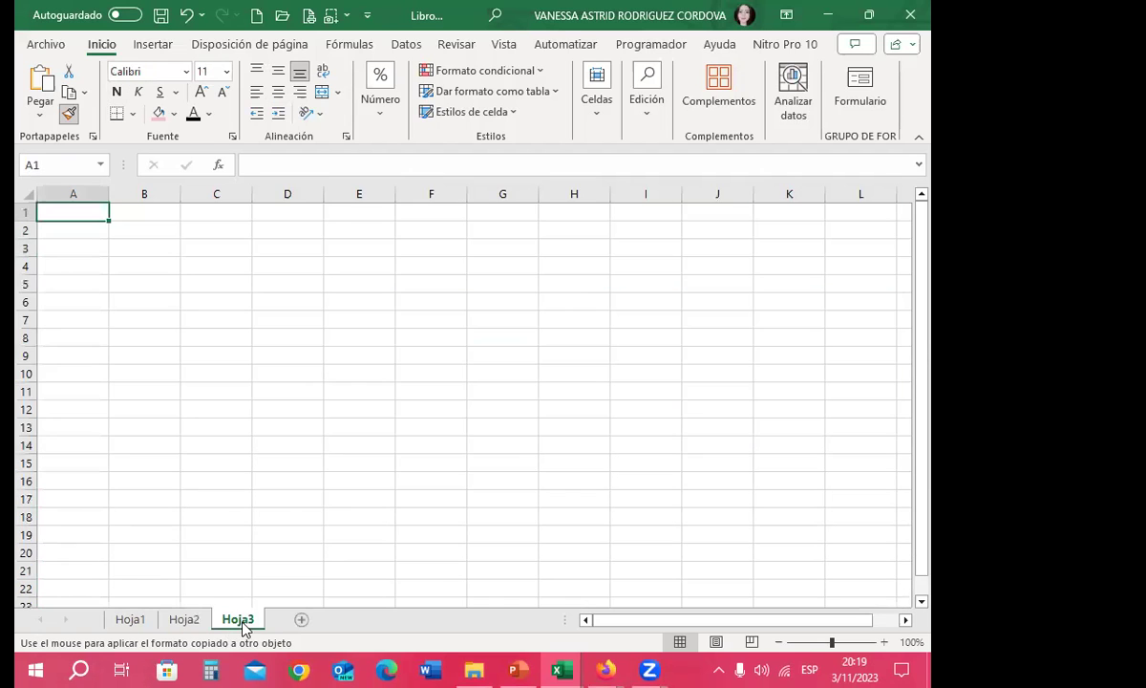
drag(207, 266, 215, 554)
drag(366, 301, 439, 434)
drag(611, 301, 649, 463)
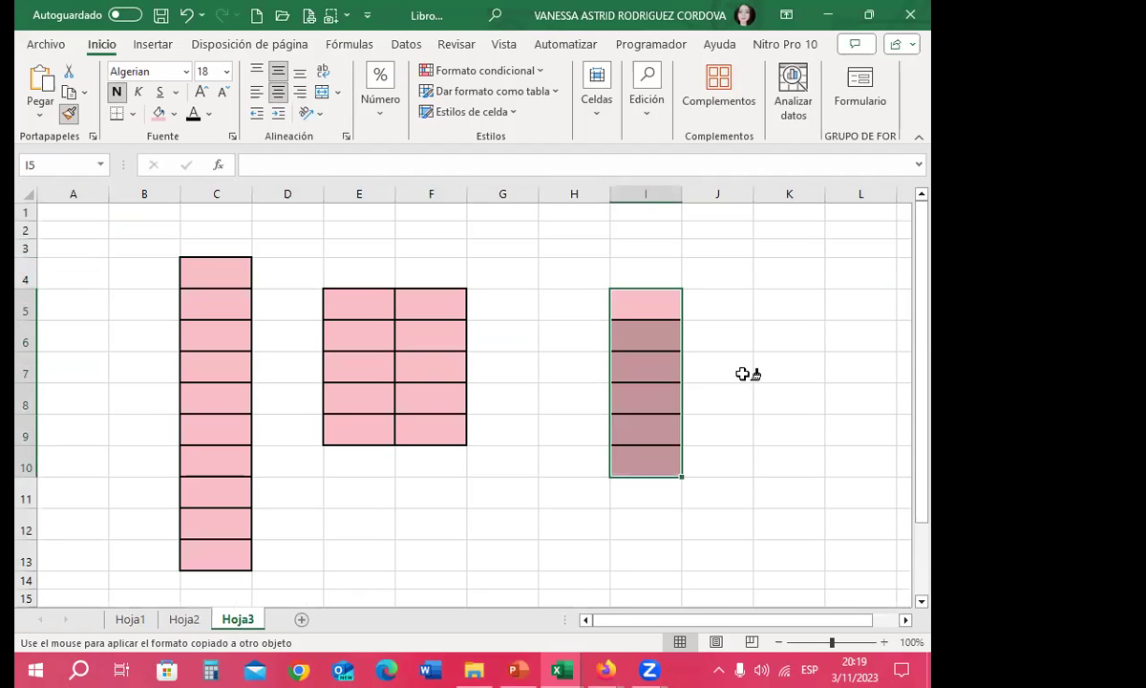
drag(789, 304, 860, 430)
drag(430, 303, 503, 463)
mouse_move(144, 304)
mouse_down()
mouse_move(100, 316)
mouse_move(372, 430)
mouse_up()
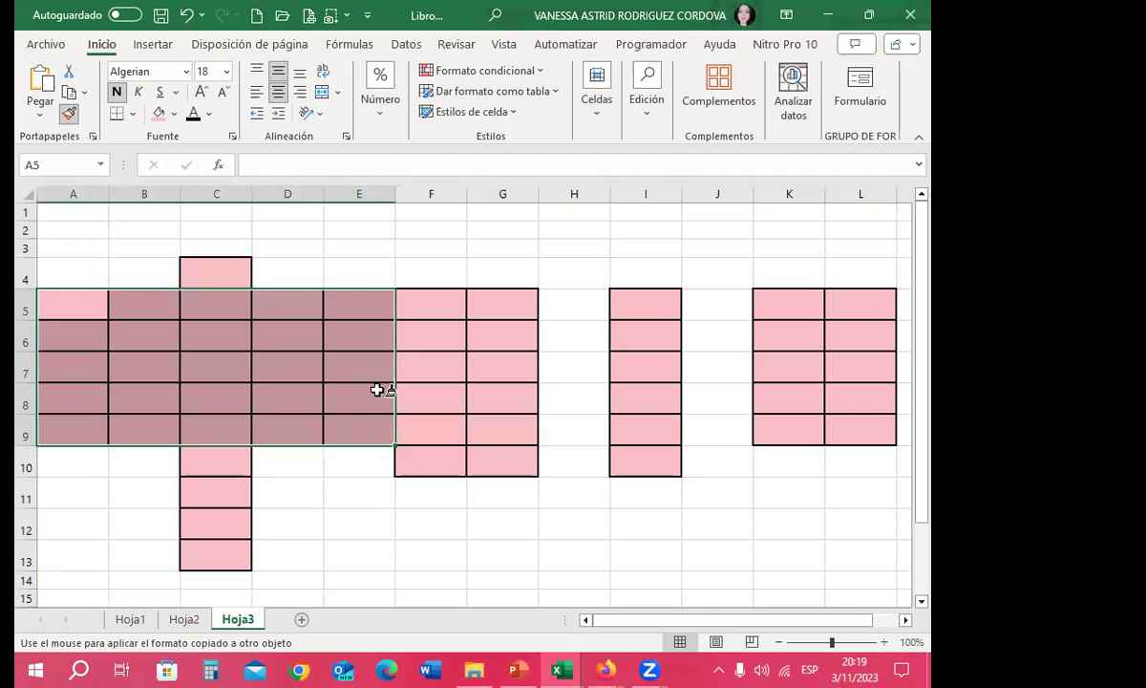
Paint more pink blocks further down the third sheet.
scroll(115, 355, down, 3)
drag(115, 356, 422, 460)
scroll(285, 390, down, 2)
drag(334, 368, 698, 486)
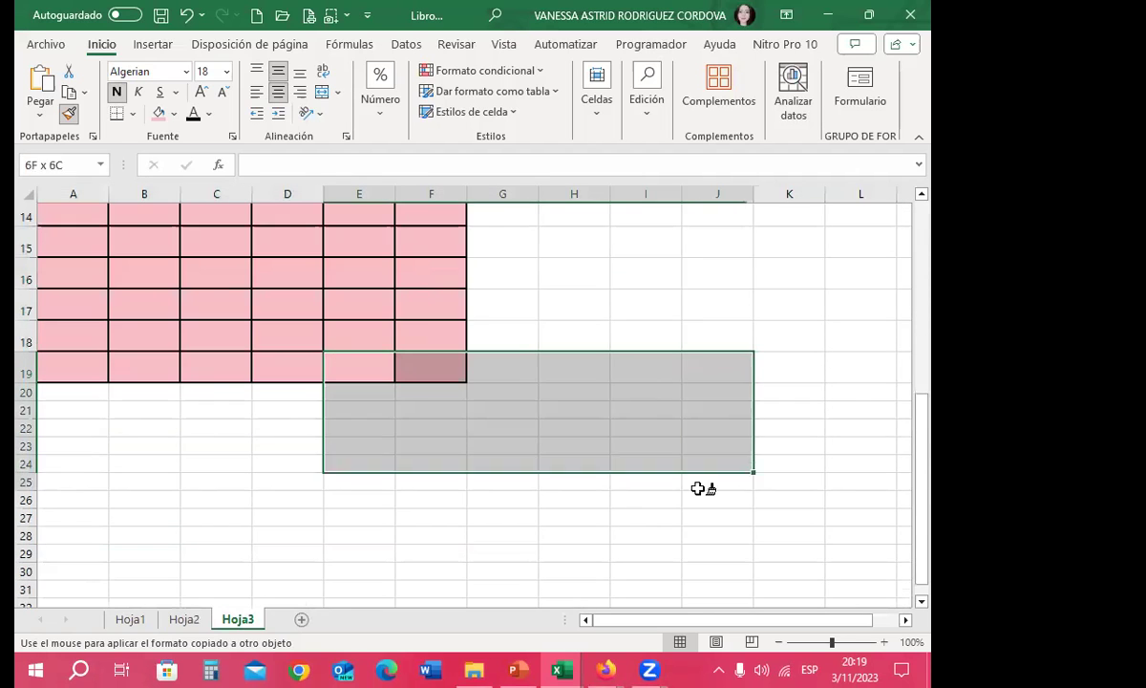
scroll(468, 430, down, 2)
drag(76, 334, 216, 489)
scroll(329, 444, down, 2)
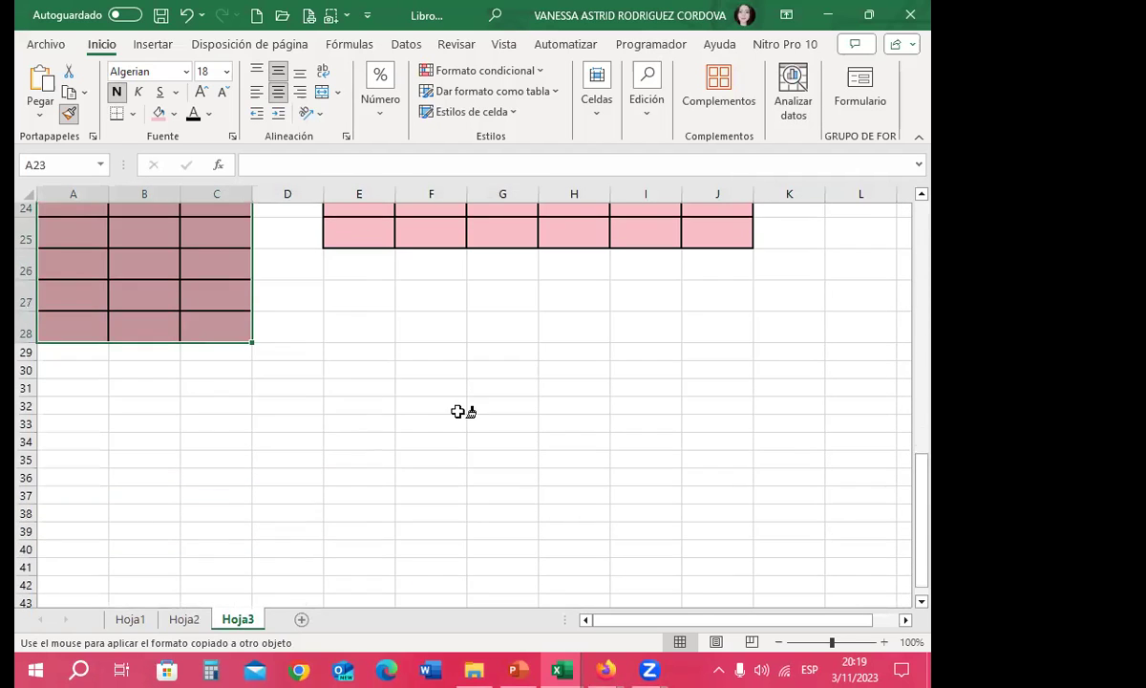
drag(359, 384, 573, 477)
scroll(573, 371, down, 3)
drag(630, 368, 731, 475)
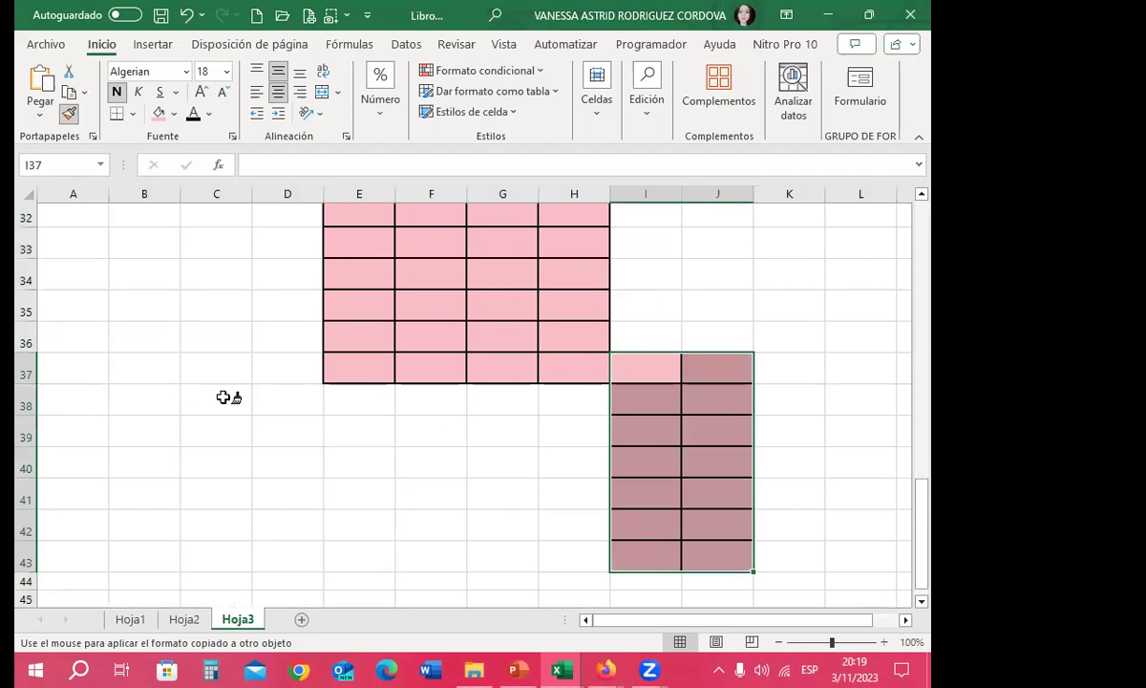
drag(225, 396, 363, 439)
mouse_move(72, 311)
mouse_down()
mouse_move(287, 412)
mouse_move(474, 481)
mouse_up()
scroll(272, 393, down, 2)
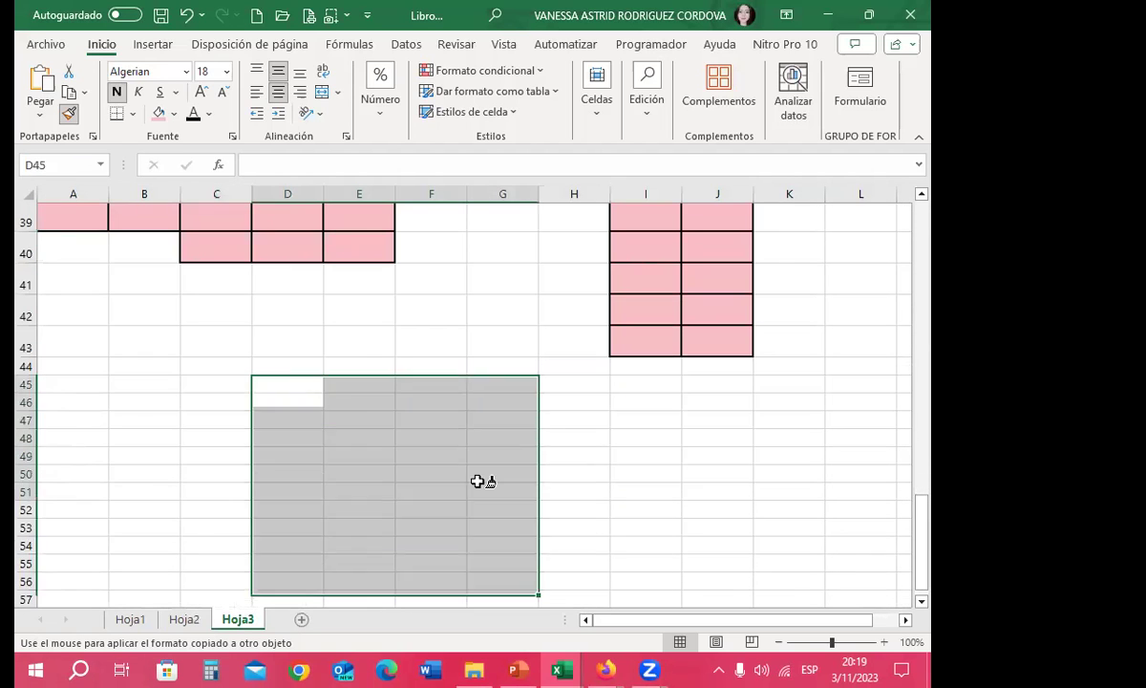
On Hoja2, paint the pink format onto additional blocks further down.
click(184, 619)
scroll(210, 455, down, 2)
drag(216, 423, 455, 392)
drag(573, 368, 714, 465)
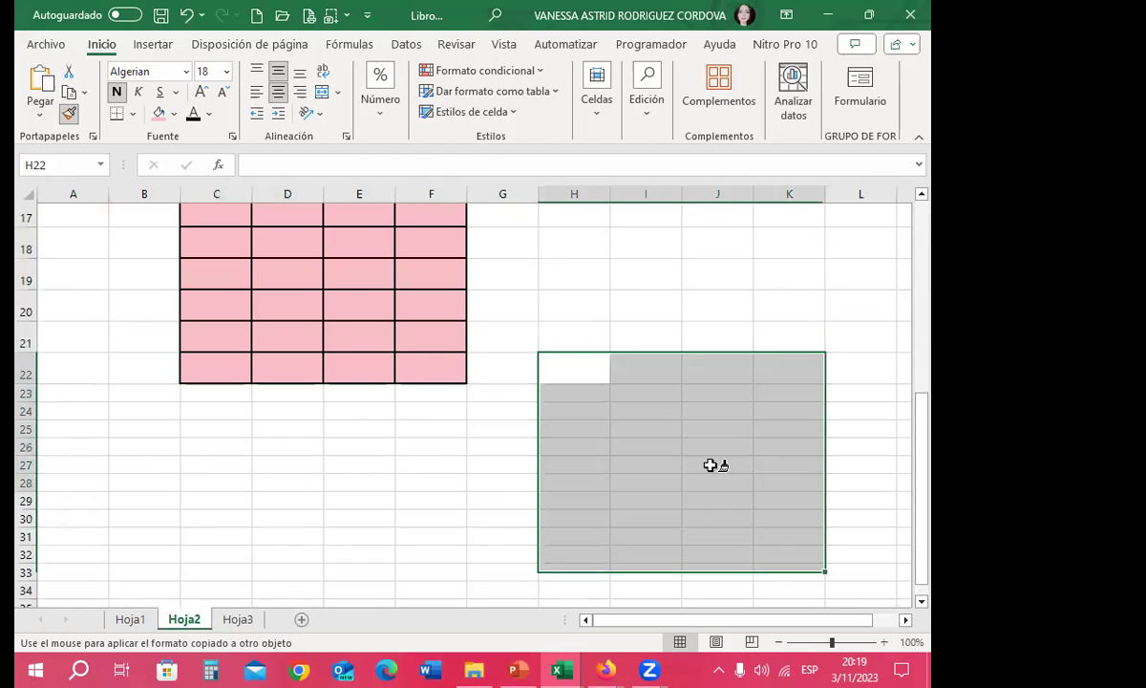
scroll(478, 430, down, 2)
drag(277, 361, 516, 553)
scroll(108, 535, down, 2)
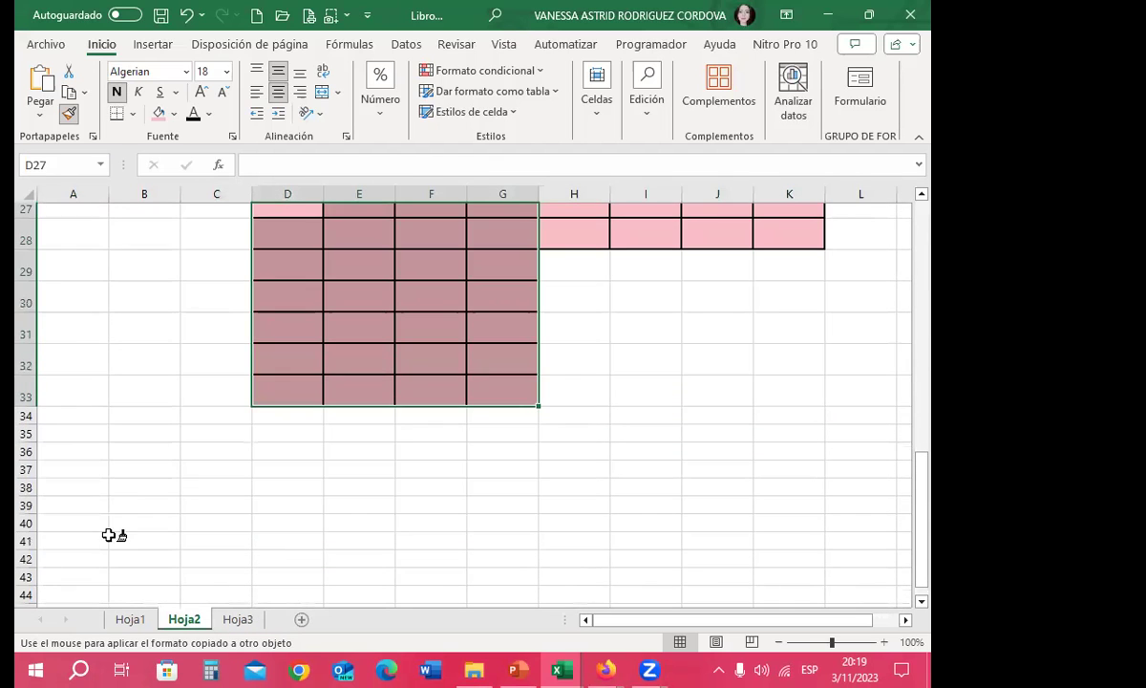
On Hoja1, paint pink onto the upper blocks plus C23:G29, D31:H35, C37:H41 and D44:I47.
click(130, 618)
drag(144, 413, 645, 506)
scroll(494, 415, down, 2)
drag(143, 291, 644, 504)
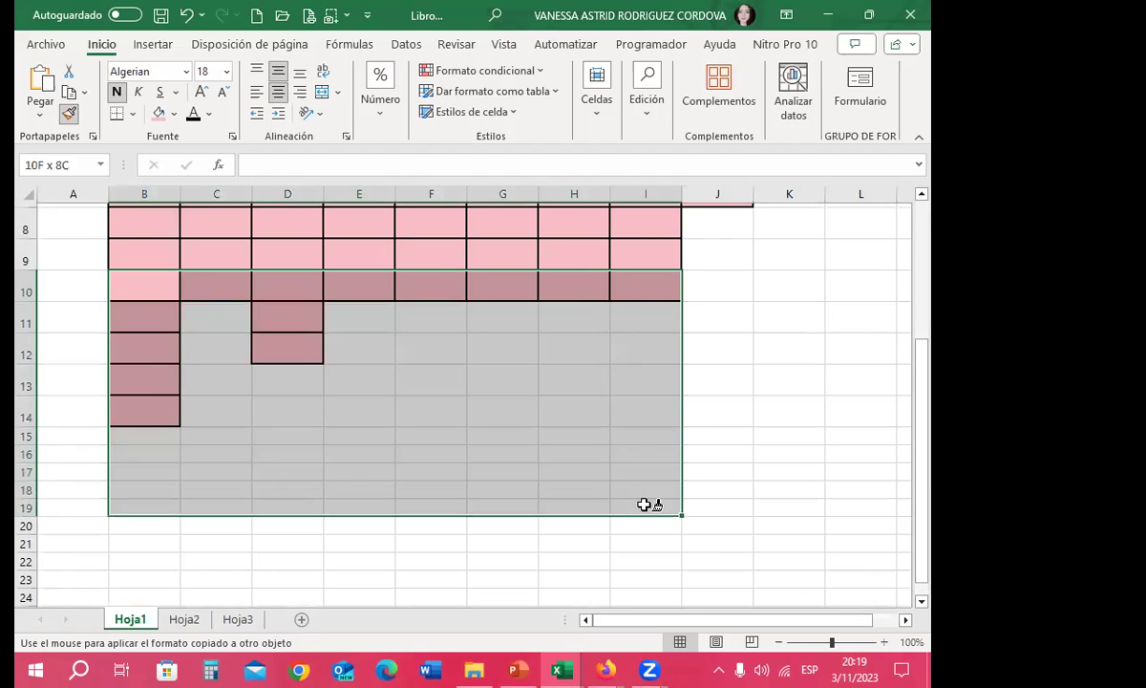
scroll(477, 459, down, 3)
drag(234, 375, 516, 492)
scroll(382, 430, down, 3)
drag(272, 399, 544, 472)
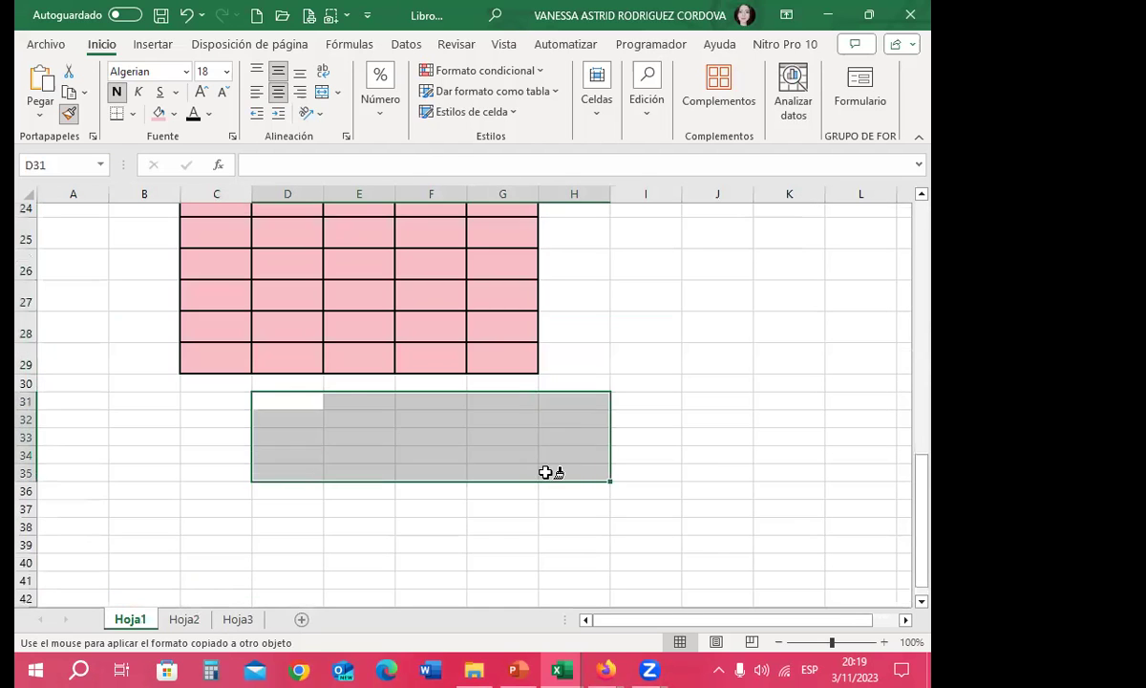
scroll(128, 371, down, 3)
drag(217, 396, 579, 477)
scroll(294, 405, down, 3)
drag(273, 405, 611, 467)
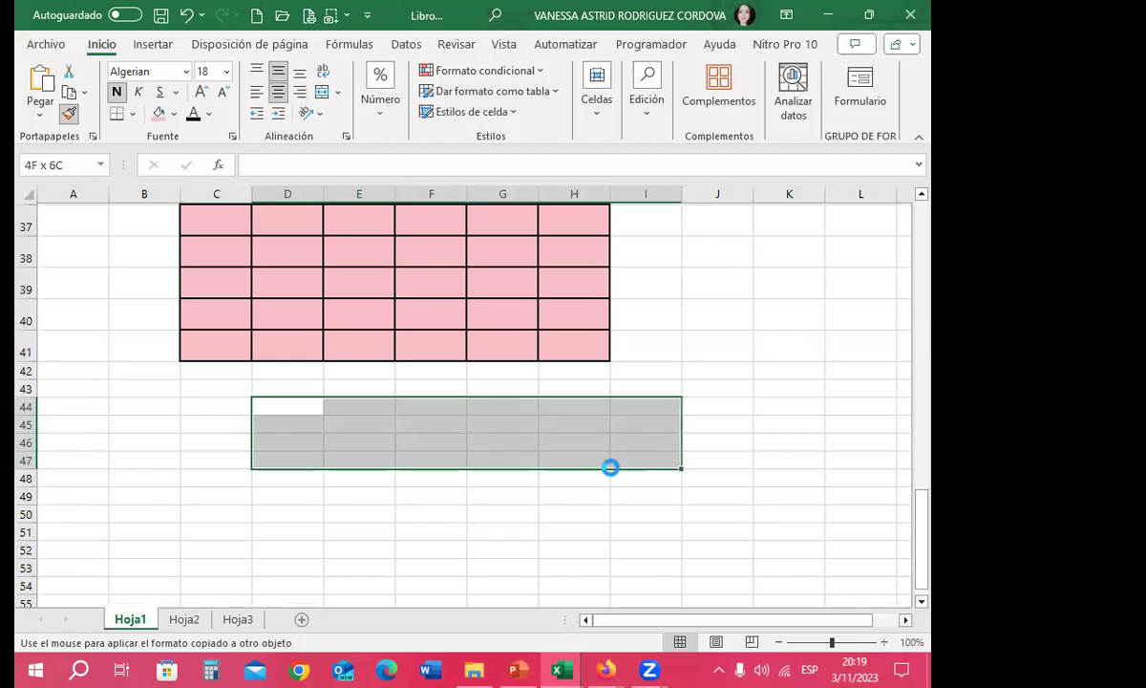
Paint pink onto E55:I59, C53:I54, D50:J53, A51:C52 and cell G53.
drag(670, 332, 859, 439)
scroll(184, 308, down, 2)
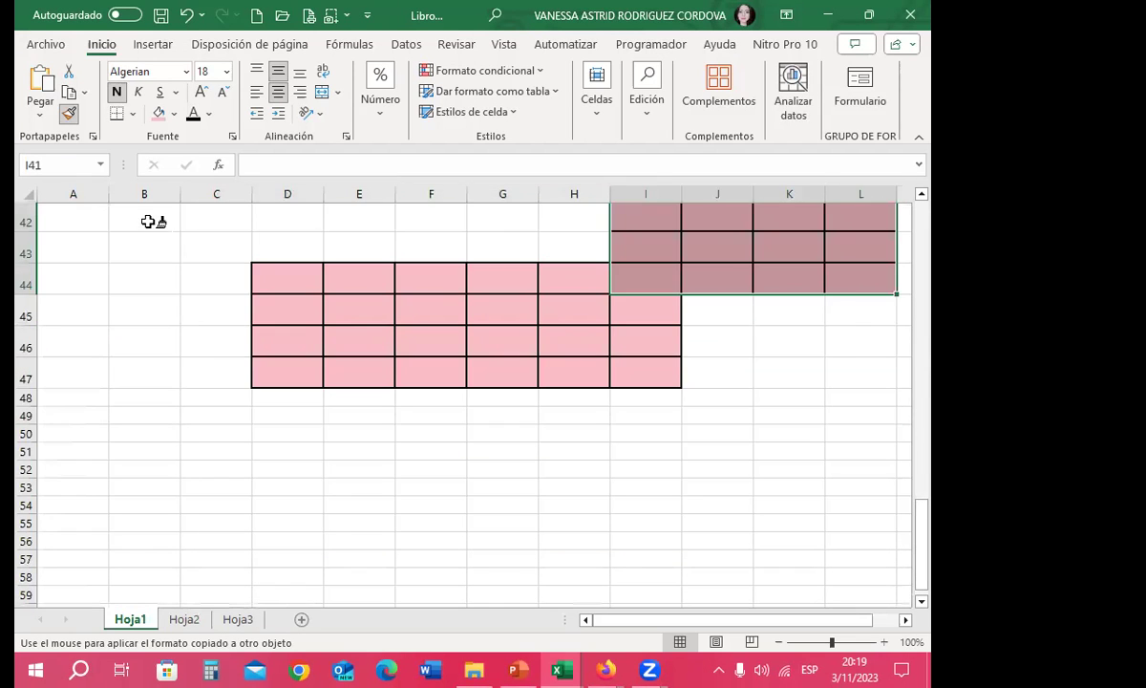
drag(148, 222, 258, 344)
scroll(177, 361, down, 3)
drag(120, 325, 322, 407)
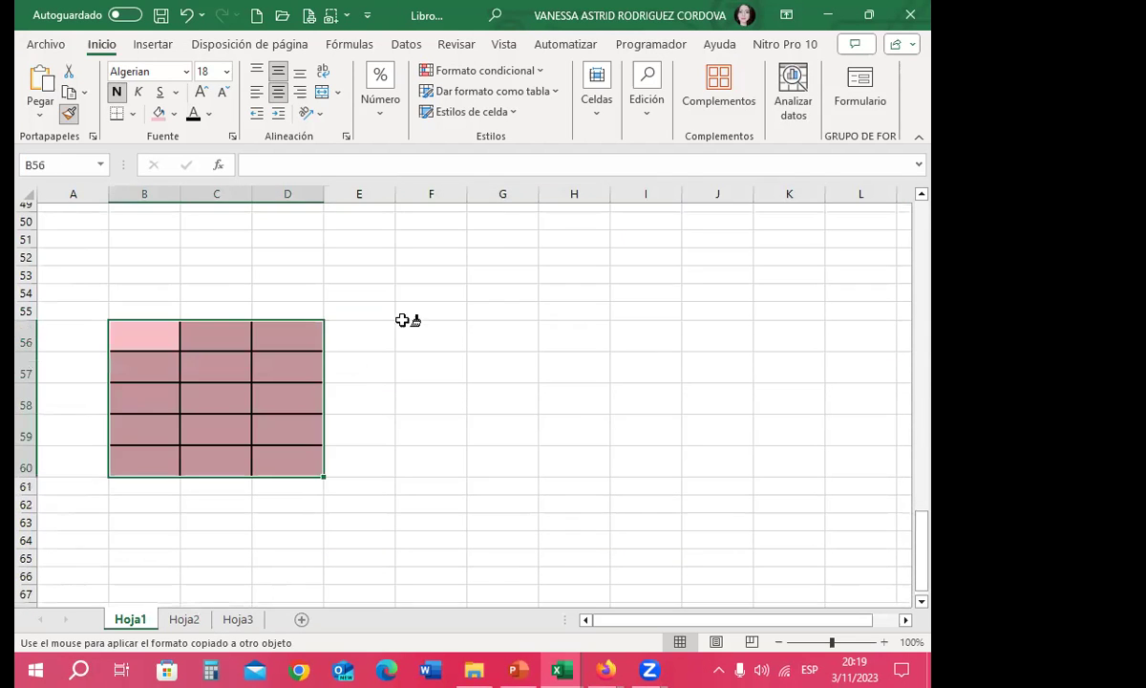
drag(358, 311, 645, 468)
drag(239, 275, 645, 296)
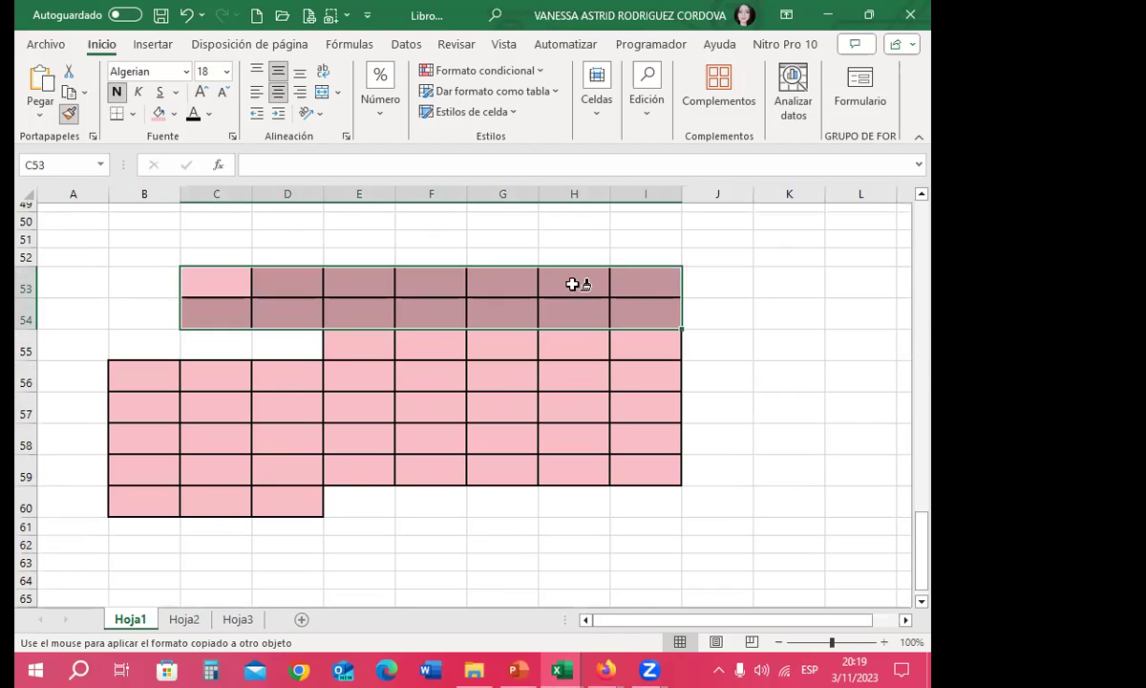
drag(276, 222, 726, 286)
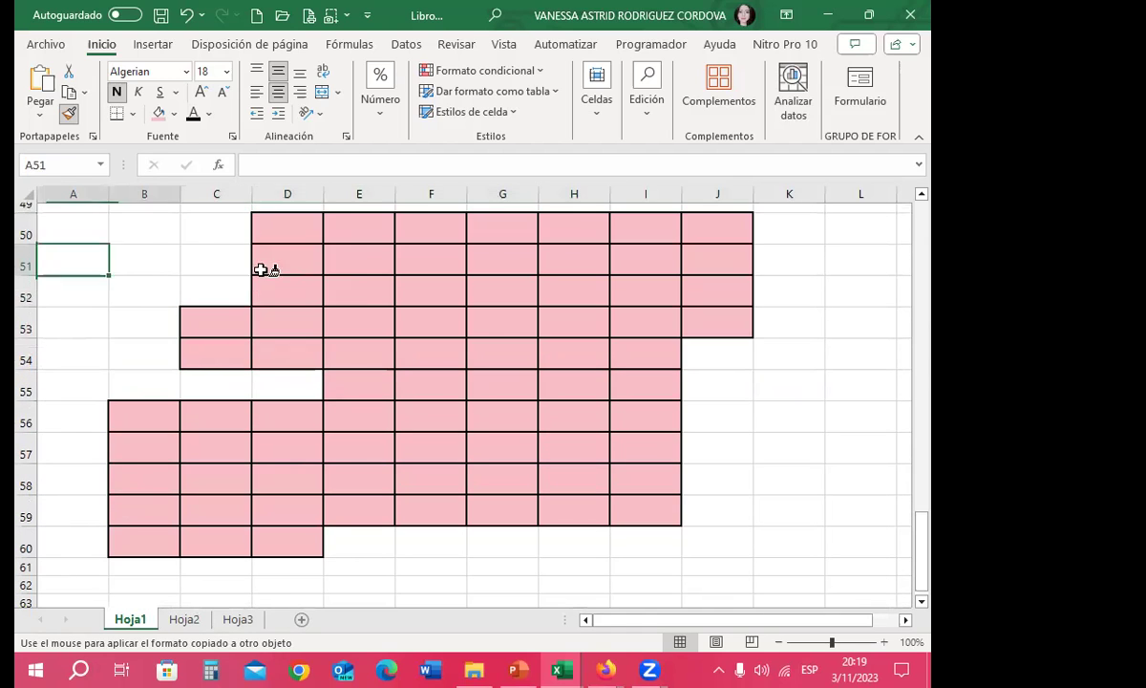
drag(57, 260, 378, 291)
click(476, 325)
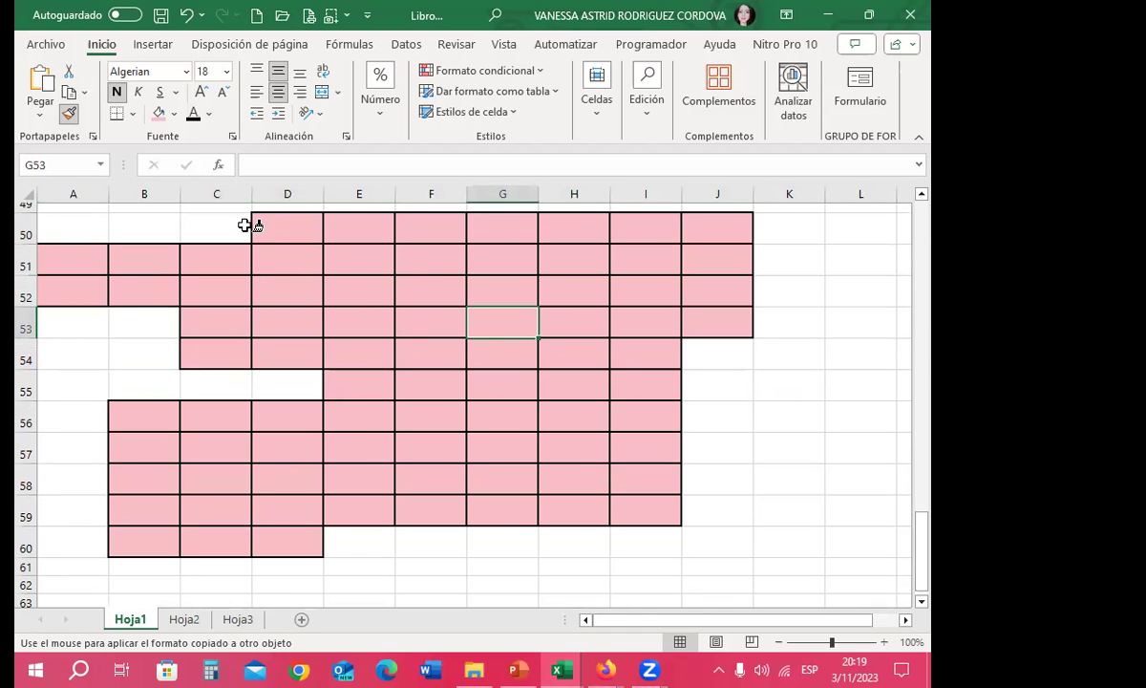
Paint the remaining blocks down to row 74, then turn Format Painter off.
drag(245, 224, 659, 415)
scroll(235, 340, down, 2)
drag(220, 350, 573, 544)
scroll(216, 351, down, 2)
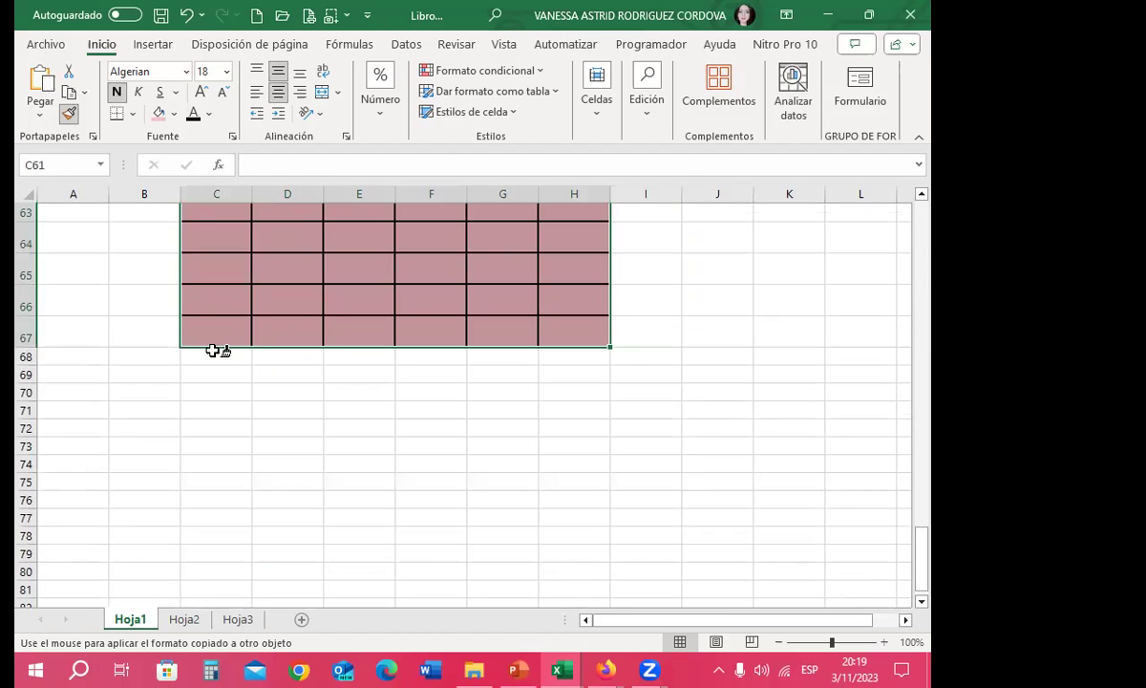
drag(217, 350, 655, 466)
scroll(268, 317, down, 2)
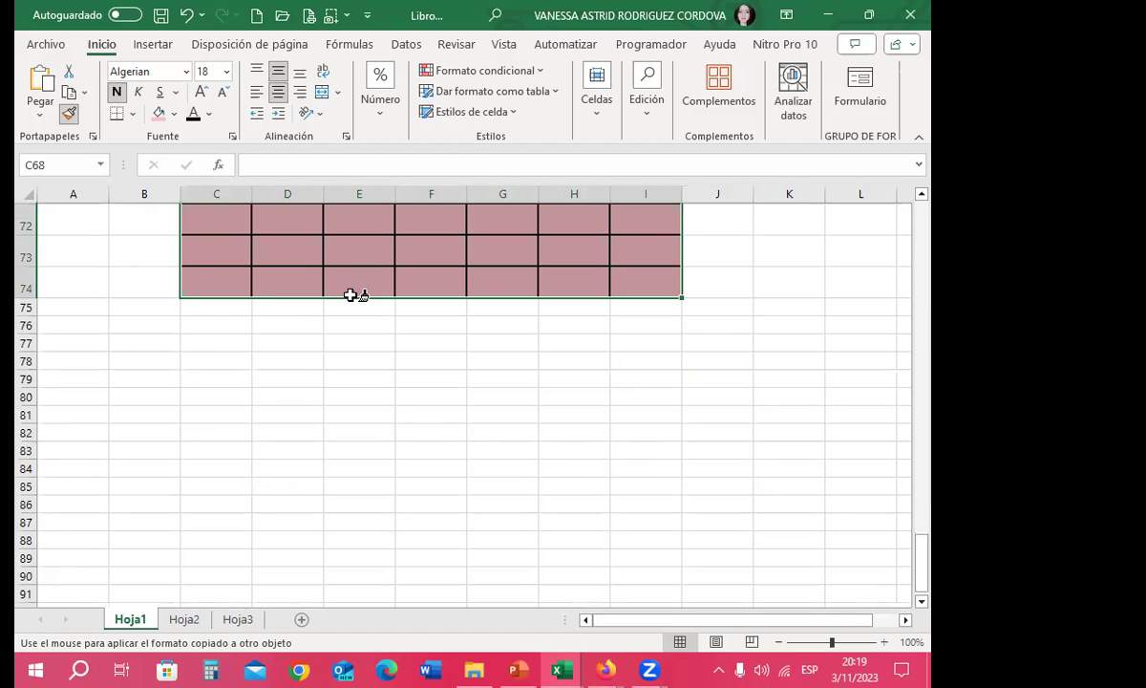
scroll(351, 295, up, 2)
key(Escape)
scroll(356, 373, up, 3)
scroll(268, 377, up, 3)
scroll(282, 374, up, 6)
scroll(294, 363, up, 6)
scroll(294, 363, up, 4)
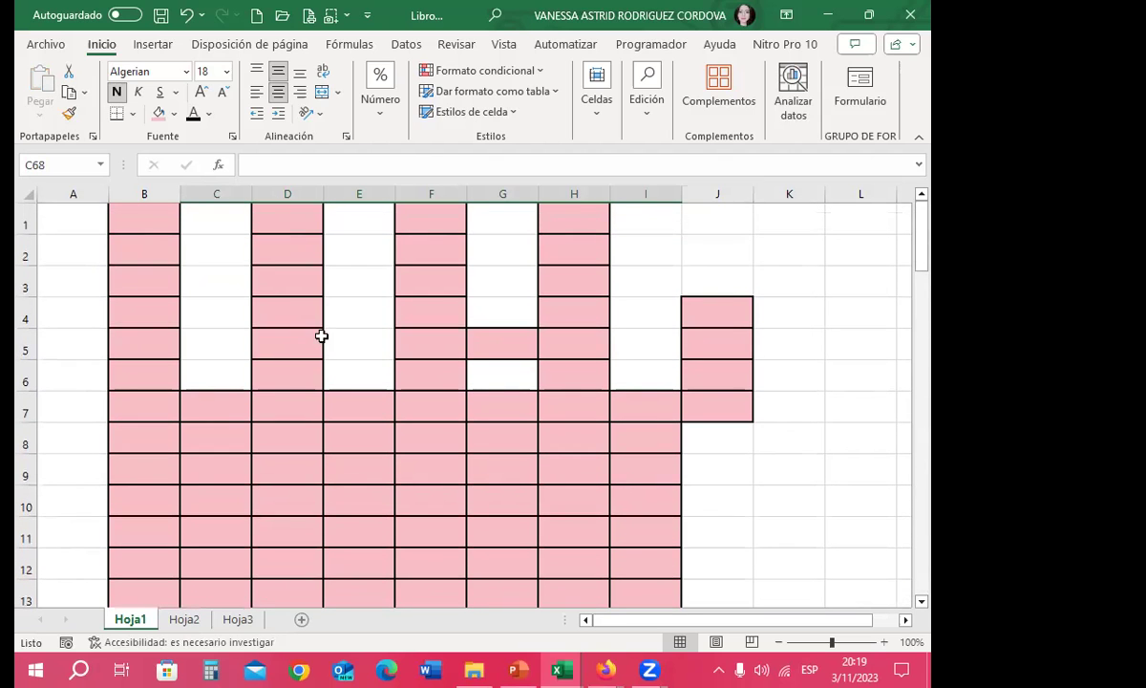
Enter a first name in cell F8 on Hoja1.
click(434, 435)
text(VANESSA)
key(Return)
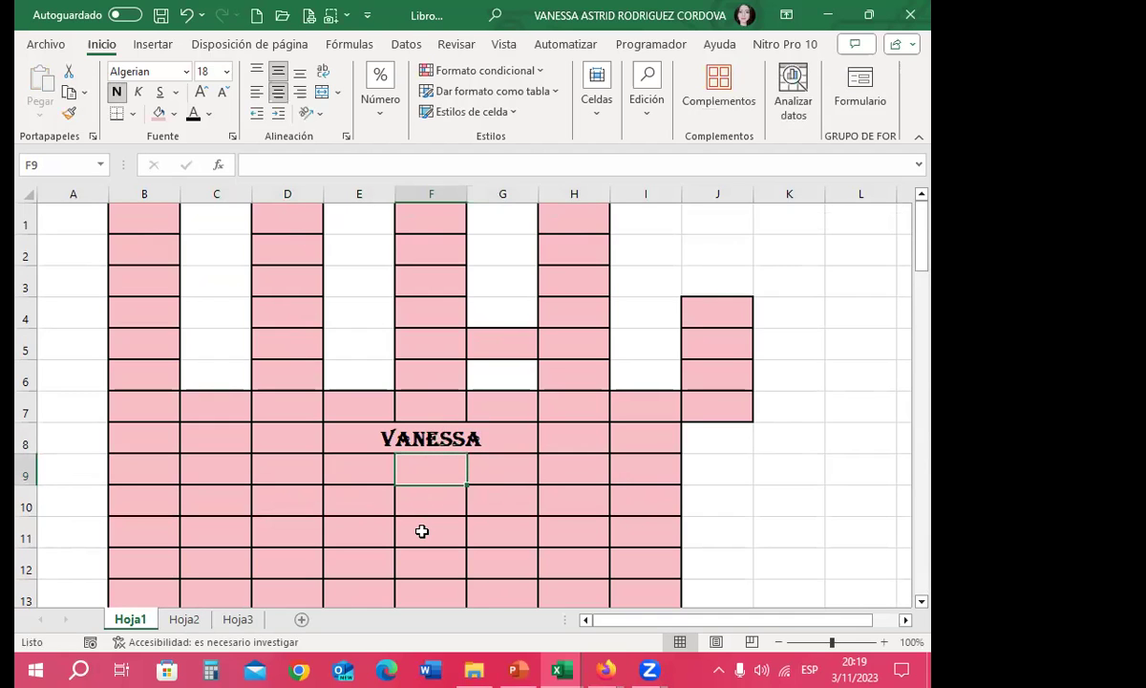
On Hoja2, enter HOLA in G33 and make it bold.
key(ctrl+Page_Down)
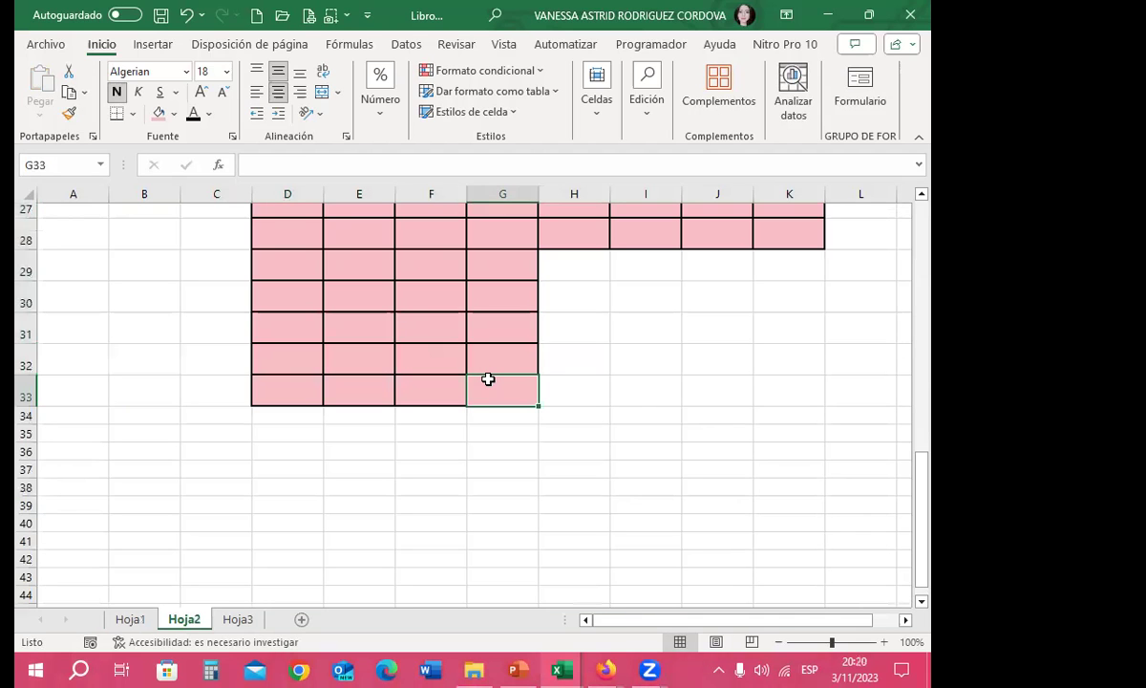
text(HJO)
key(BackSpace)
text(OLA)
key(Return)
click(485, 382)
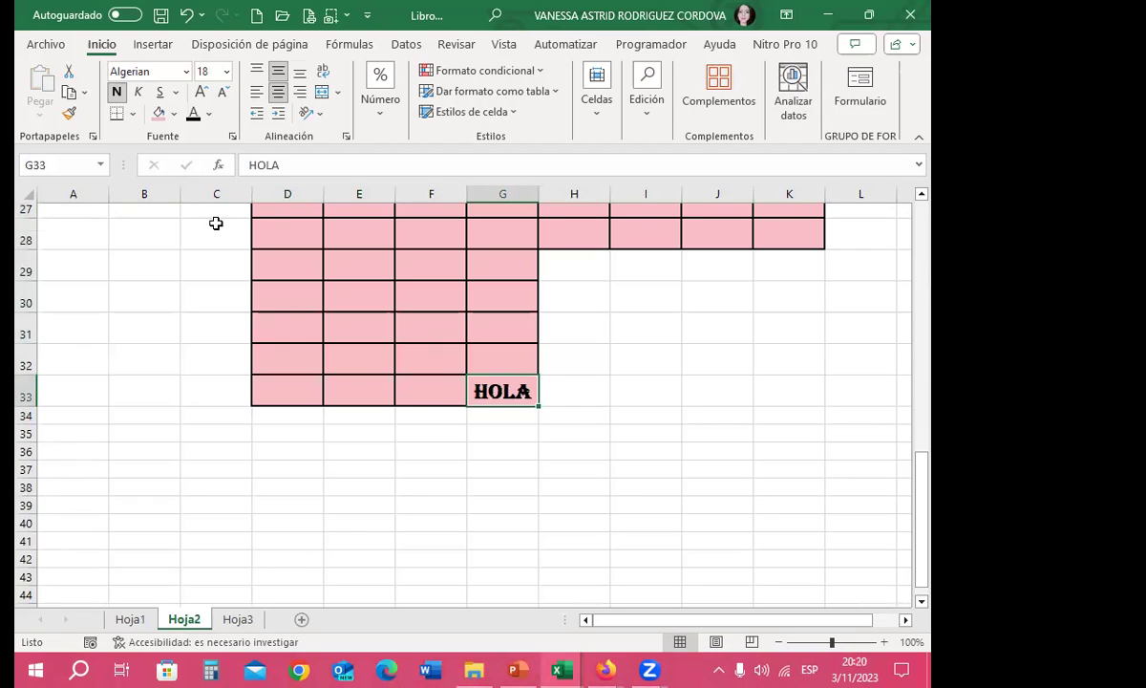
click(122, 96)
Back on Hoja1, enter HOLA in H8, then select E9.
click(130, 619)
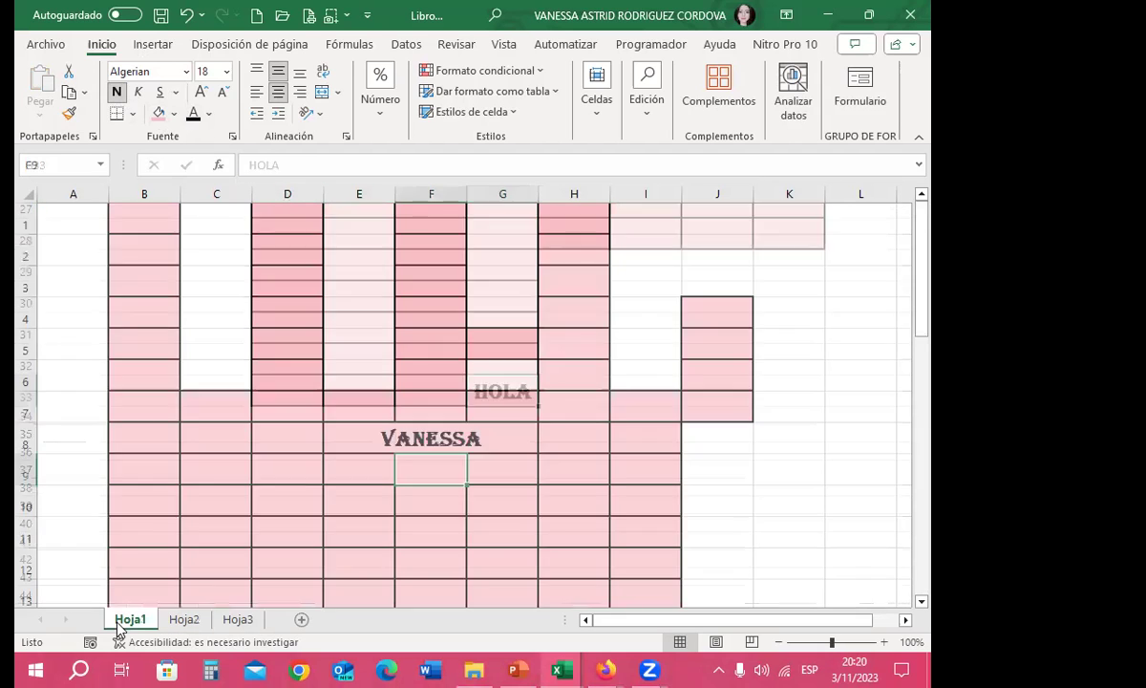
click(587, 449)
text(H)
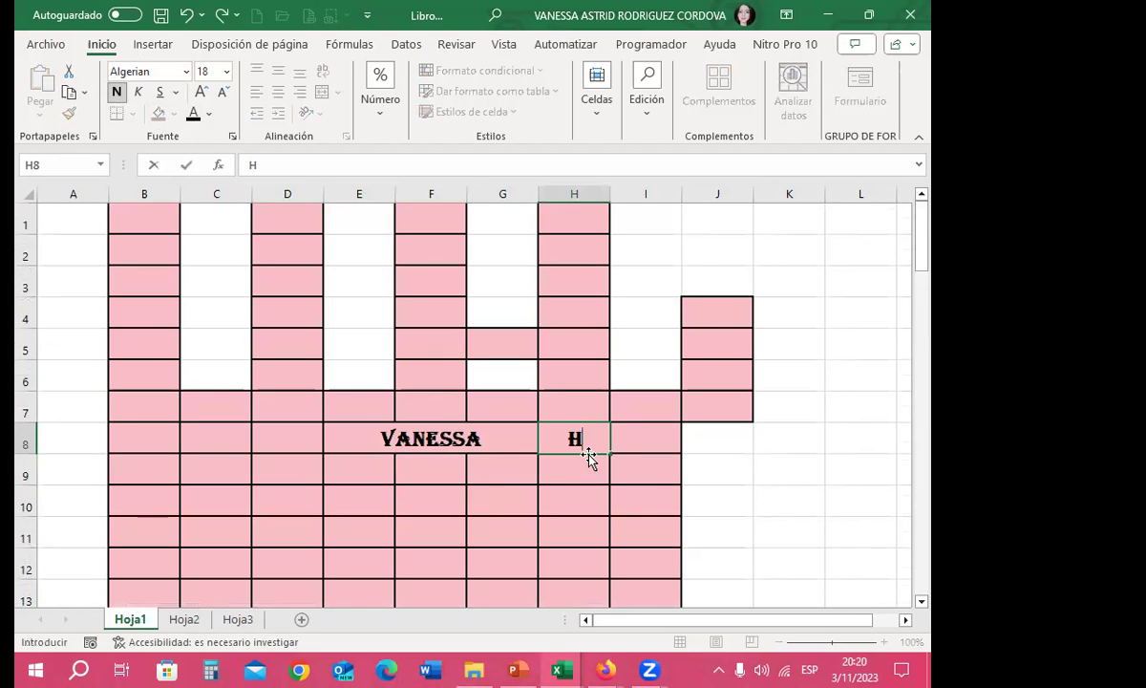
text(OLA)
key(Return)
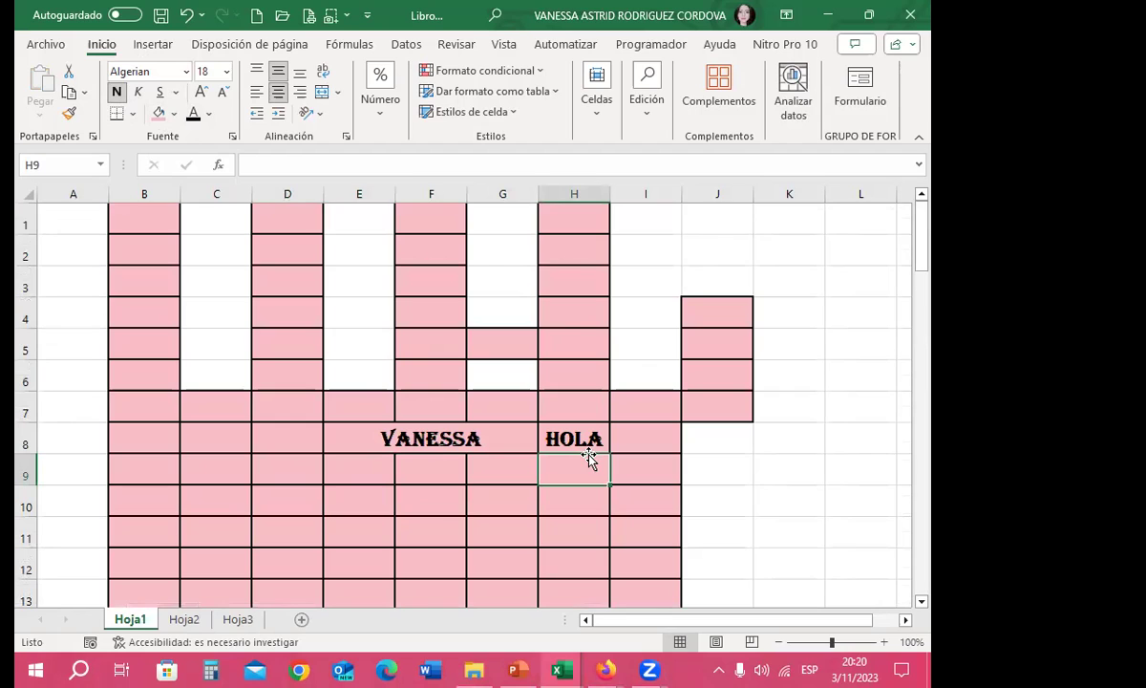
click(324, 474)
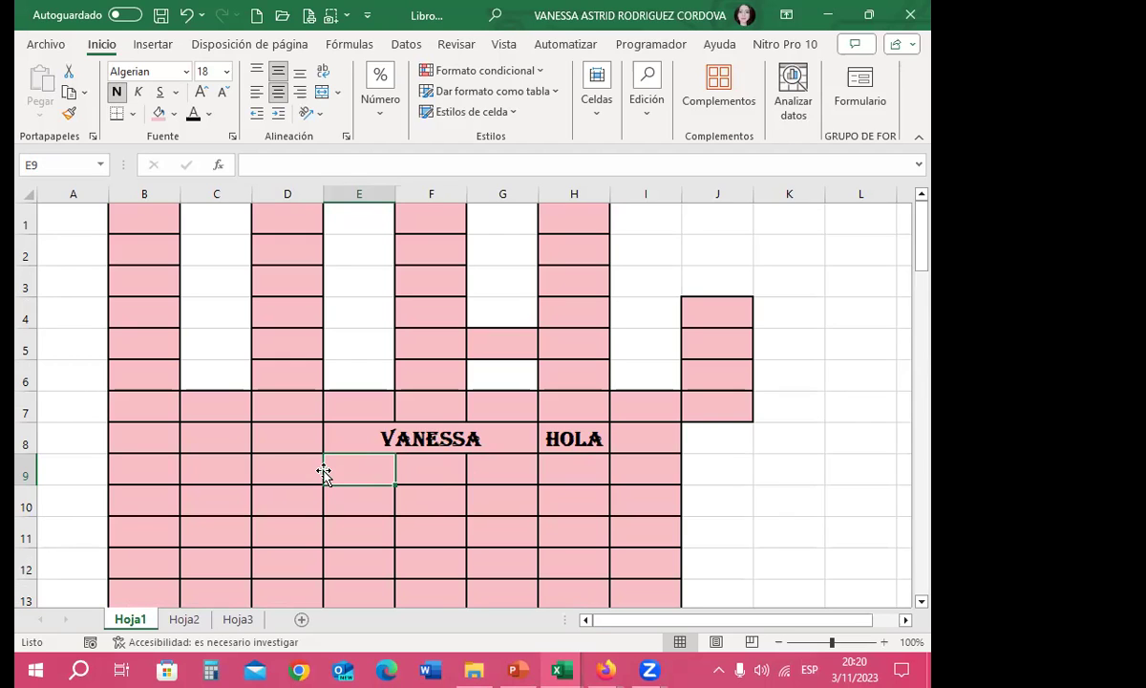
Lock D8's pink format in Format Painter and paint C2:C5, E2:E6, G2:G6, I3:J7 and L3:L7.
click(315, 433)
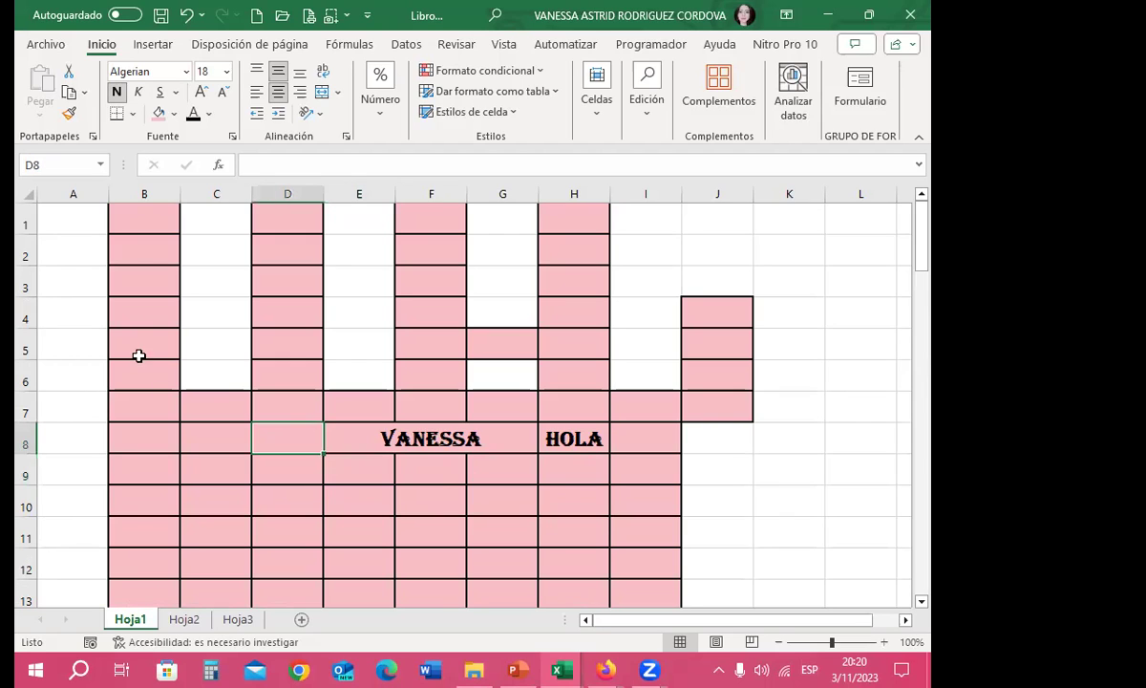
double_click(70, 114)
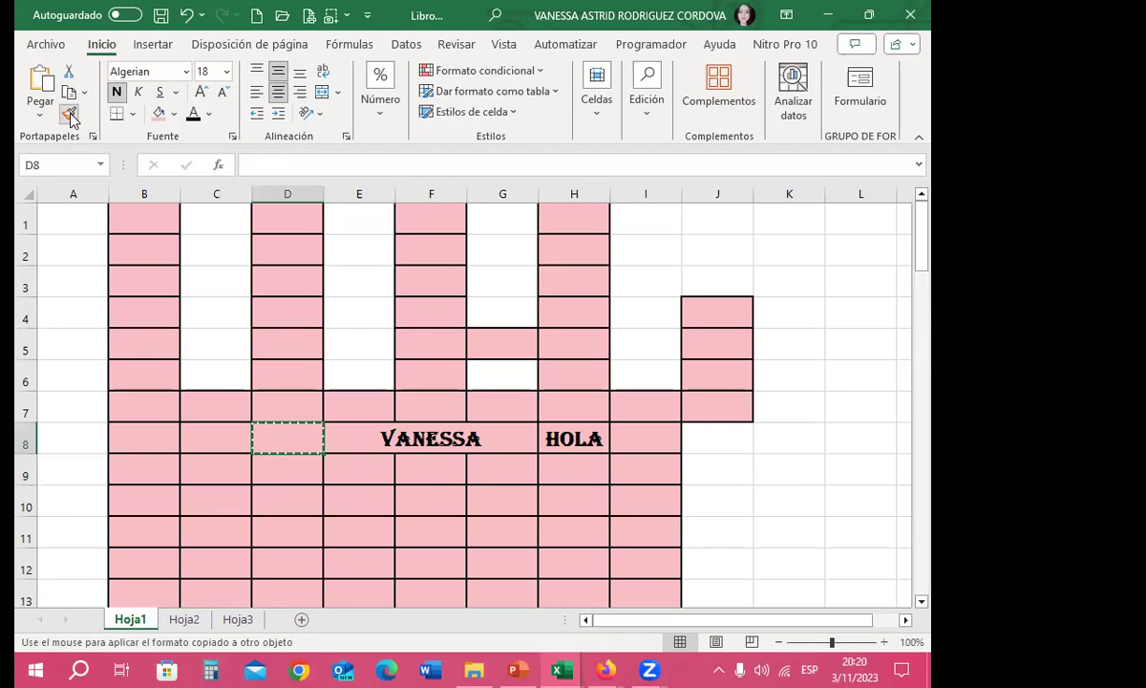
drag(204, 243, 216, 350)
drag(359, 250, 368, 363)
drag(502, 256, 522, 376)
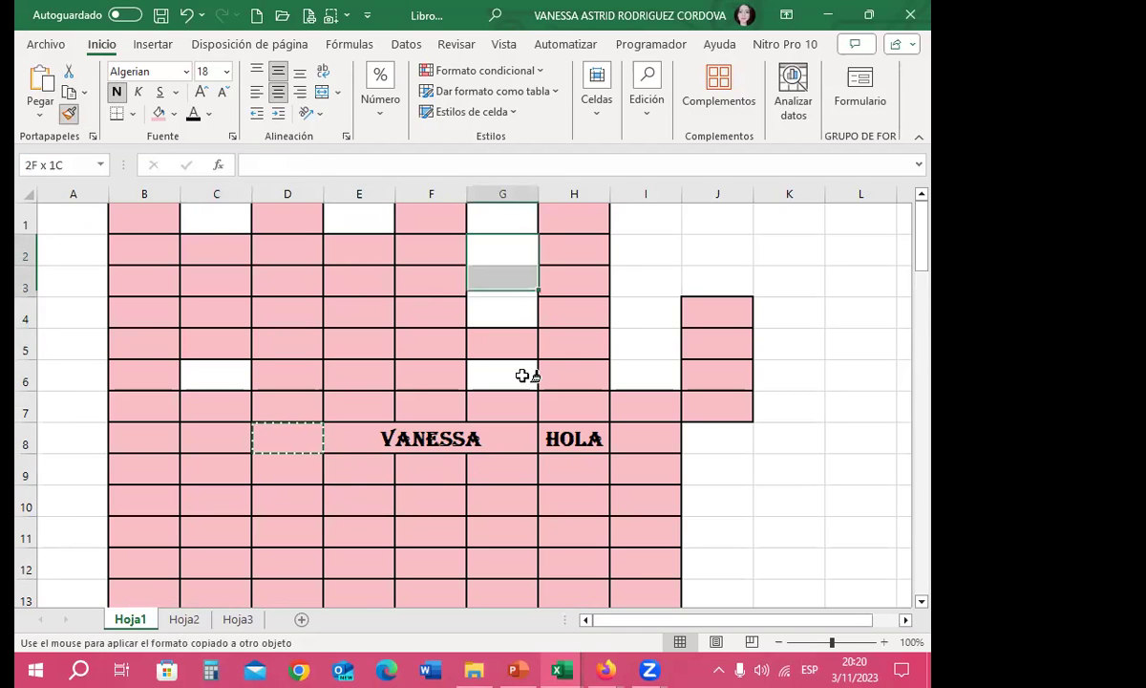
drag(646, 281, 725, 405)
drag(860, 281, 860, 406)
Paint J7:K10 and J13:L16 pink, then close the practice workbook without saving.
drag(718, 411, 789, 498)
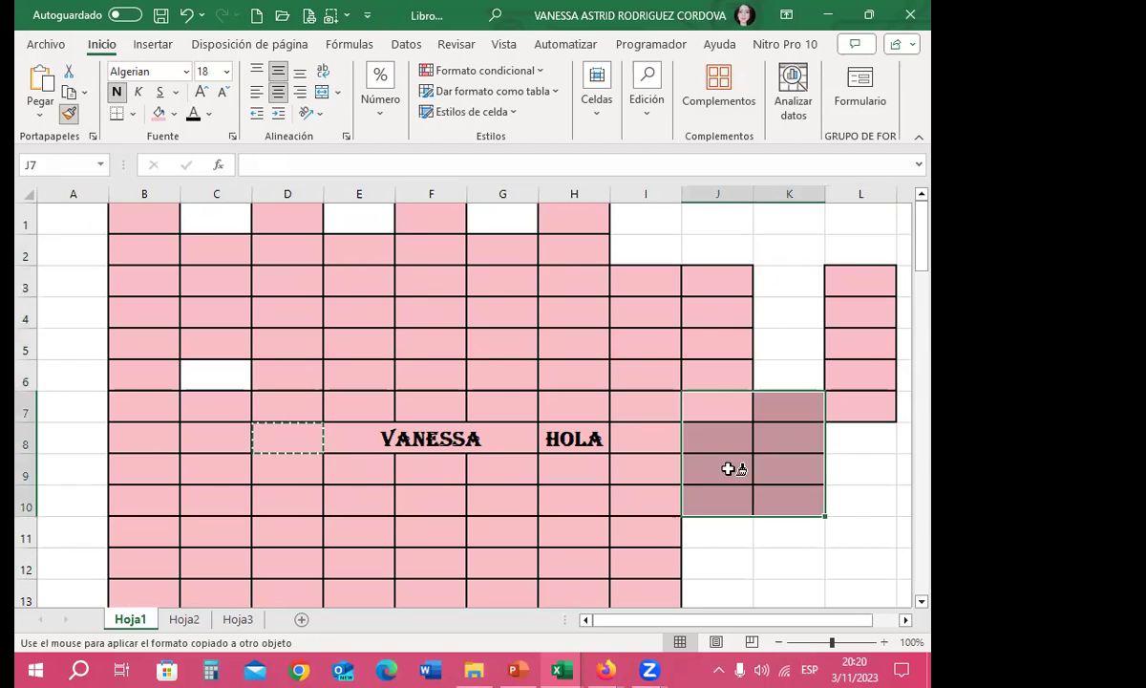
scroll(729, 449, down, 2)
drag(717, 434, 835, 520)
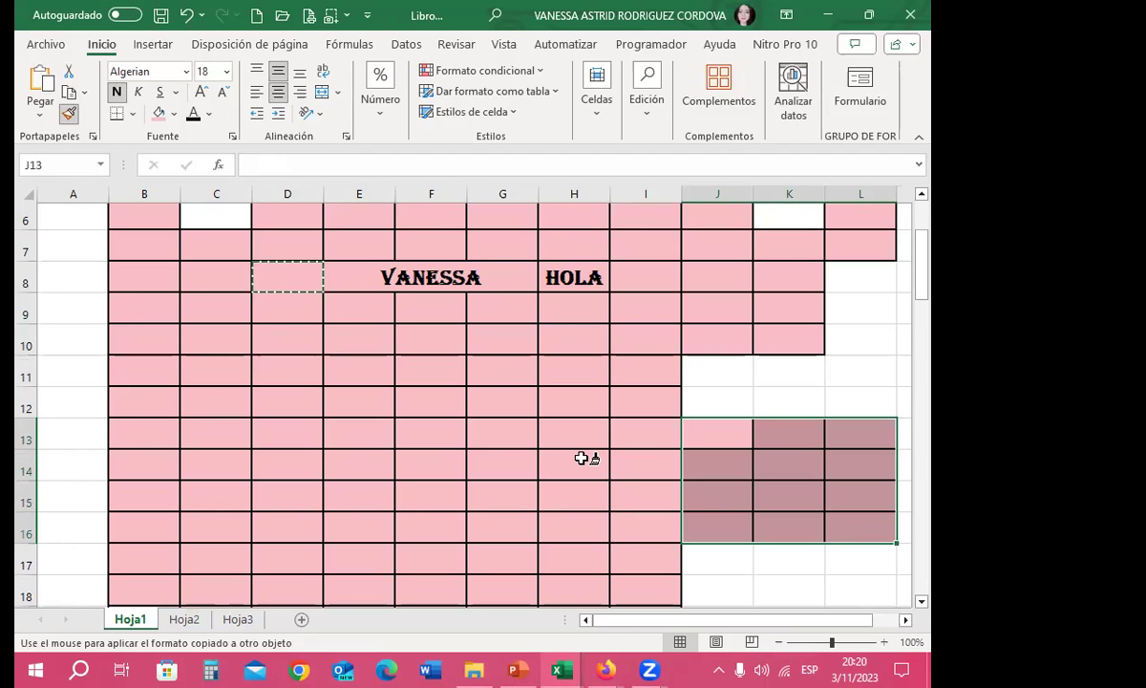
click(910, 15)
click(537, 433)
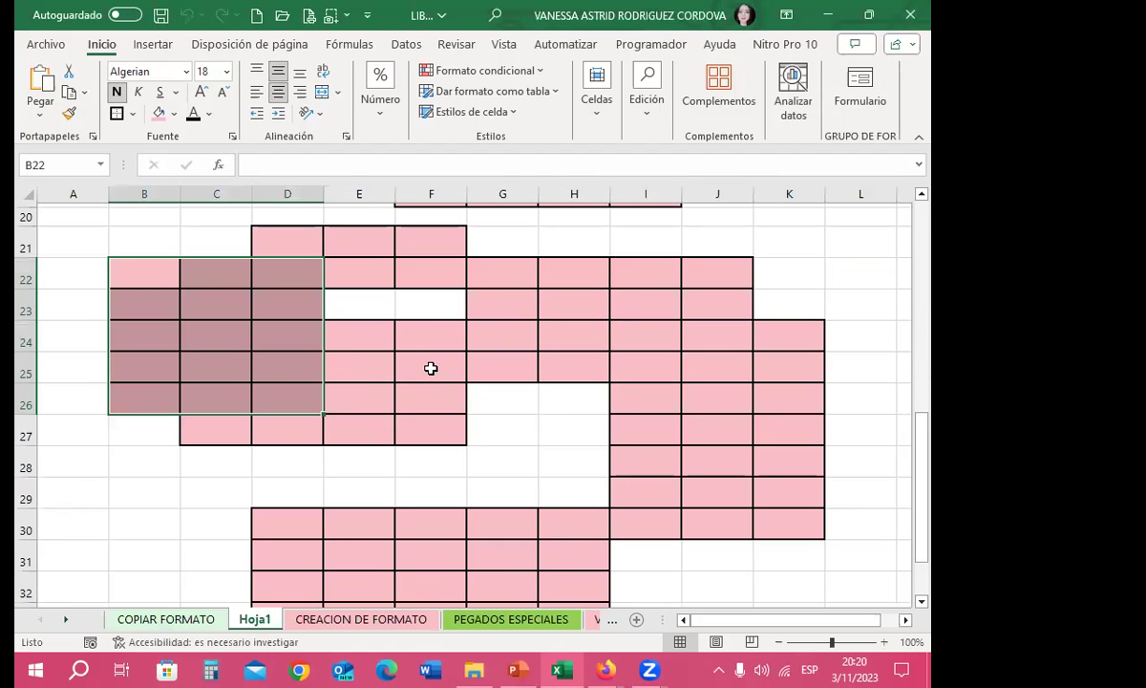
Delete the Hoja1 tab with Eliminar, confirm, and select merged cell E4 on CREACION DE FORMATO.
right_click(253, 617)
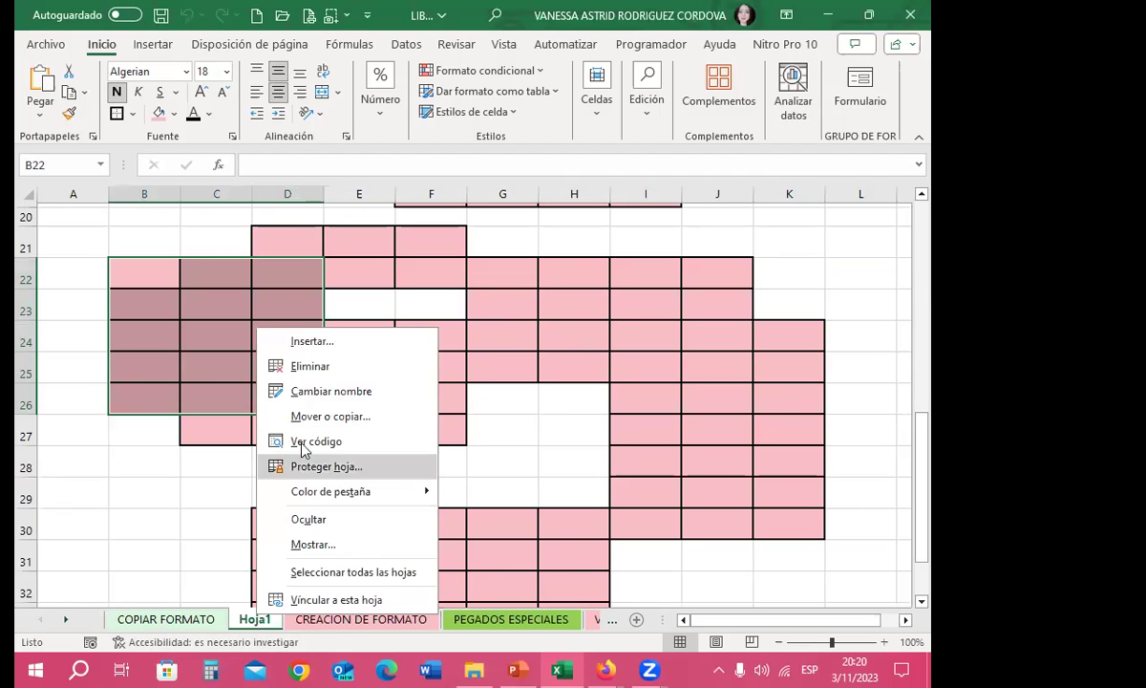
click(320, 368)
click(444, 387)
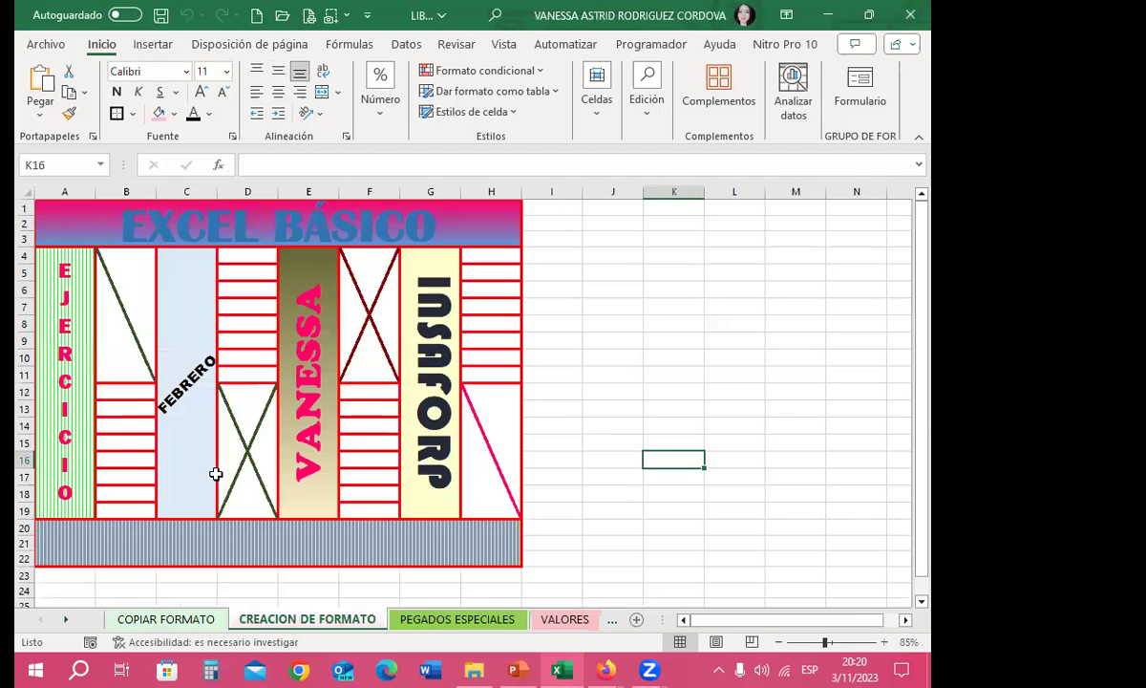
click(300, 430)
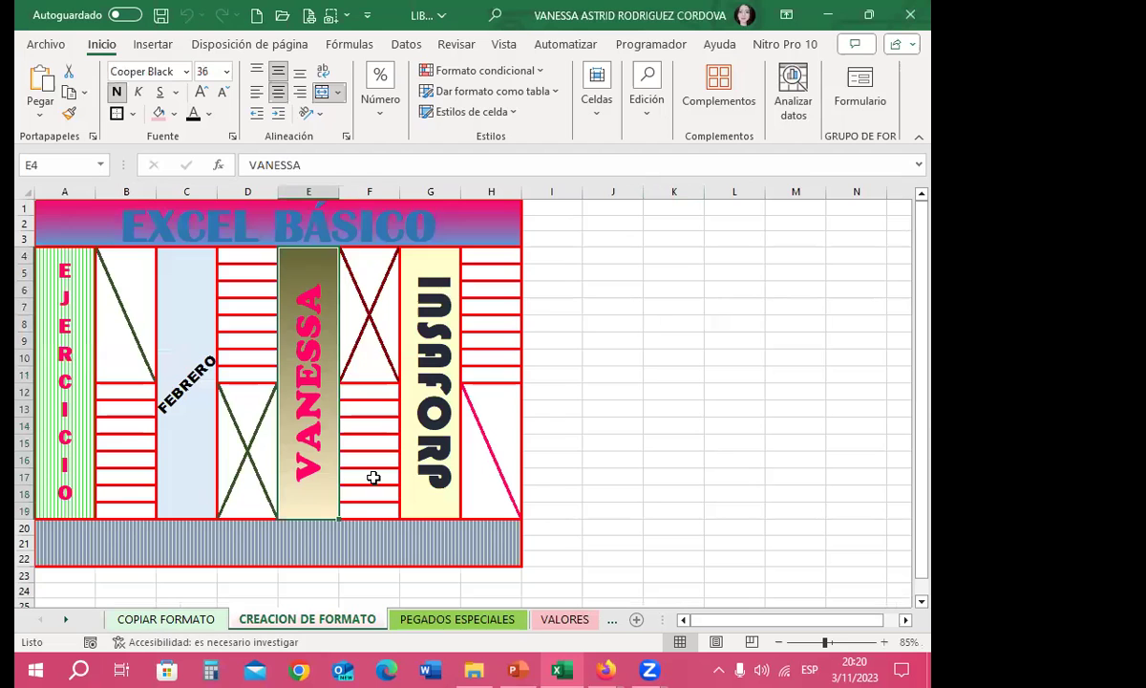
mouse_move(606, 670)
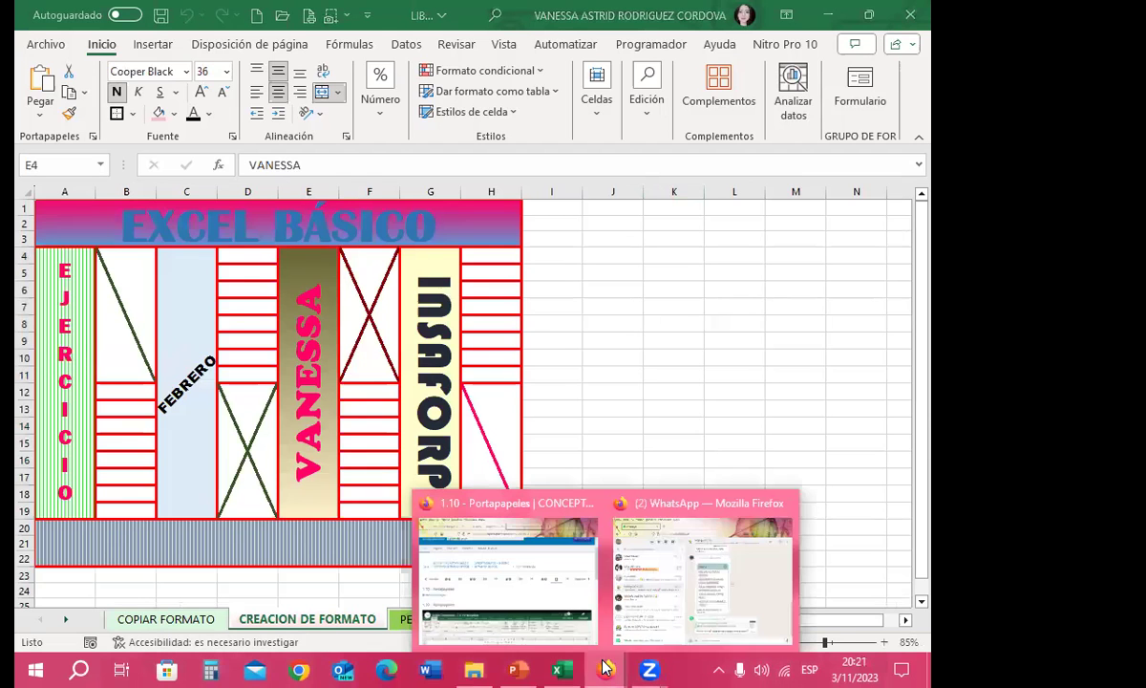
click(695, 506)
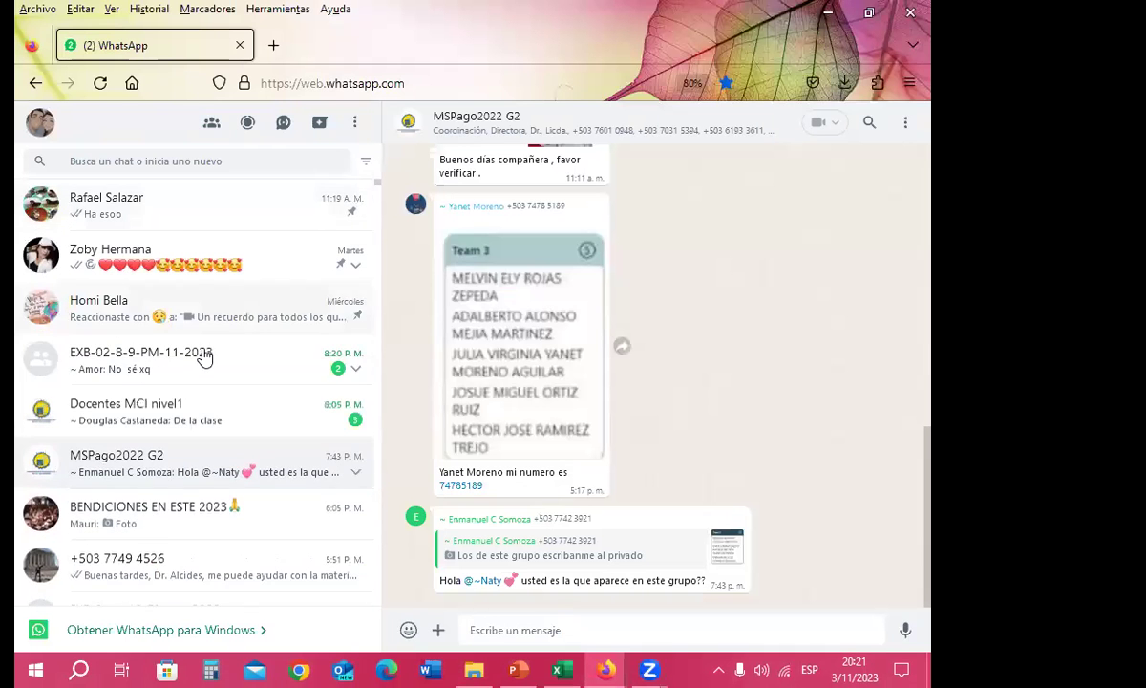
scroll(215, 372, down, 3)
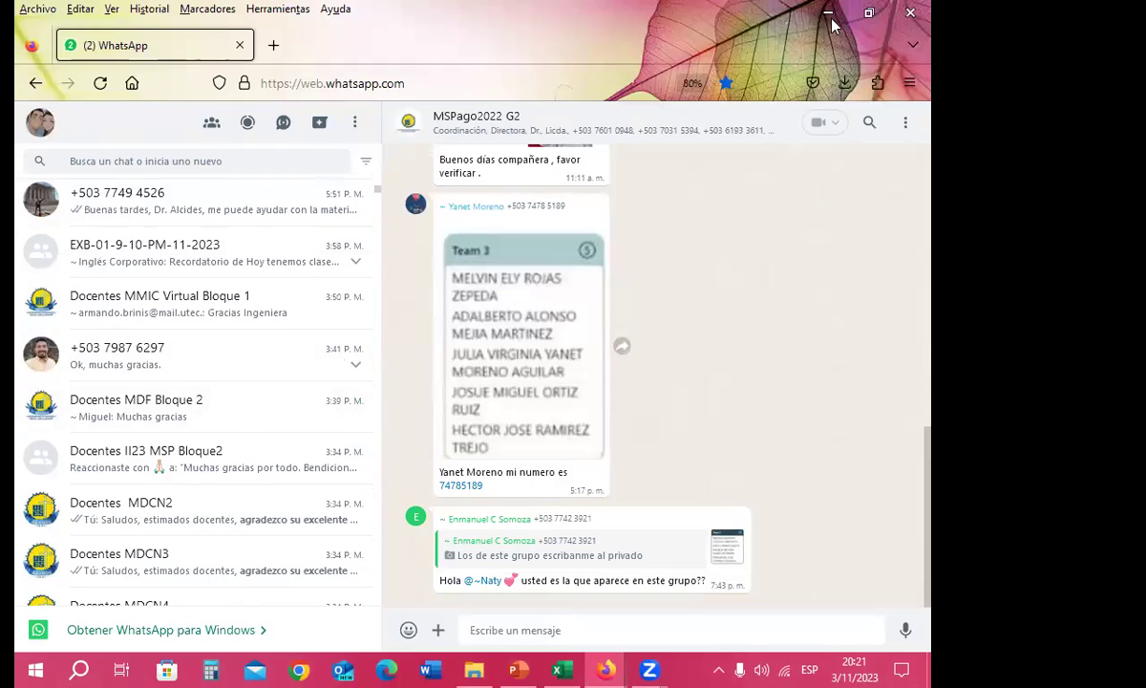
click(828, 14)
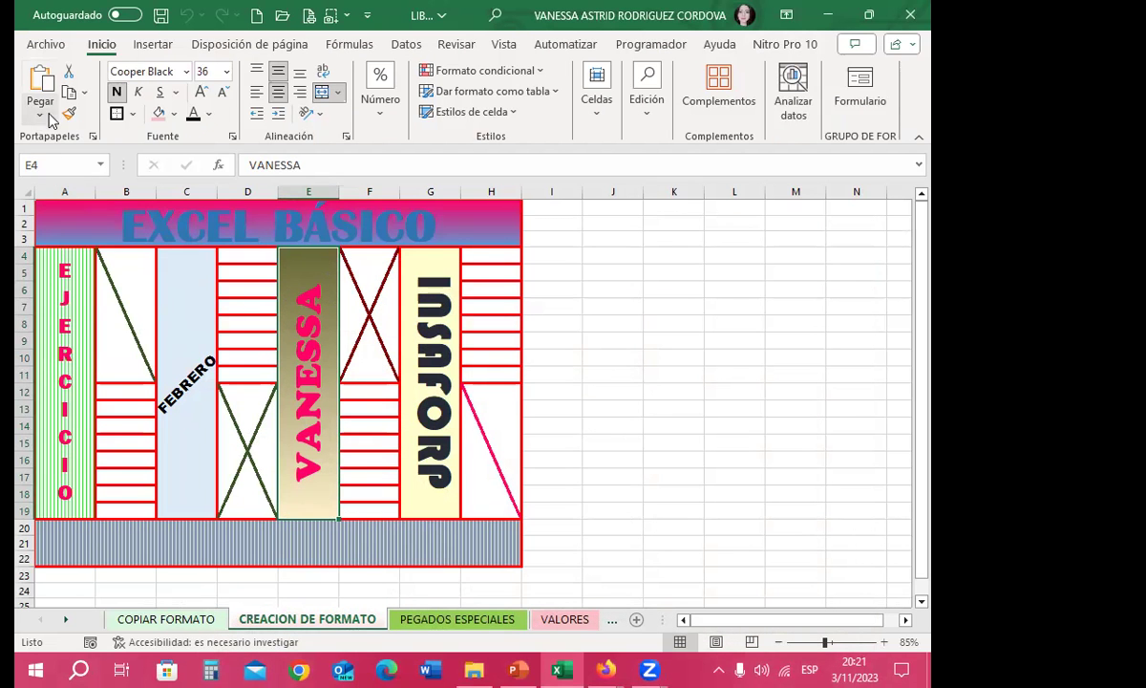
click(46, 212)
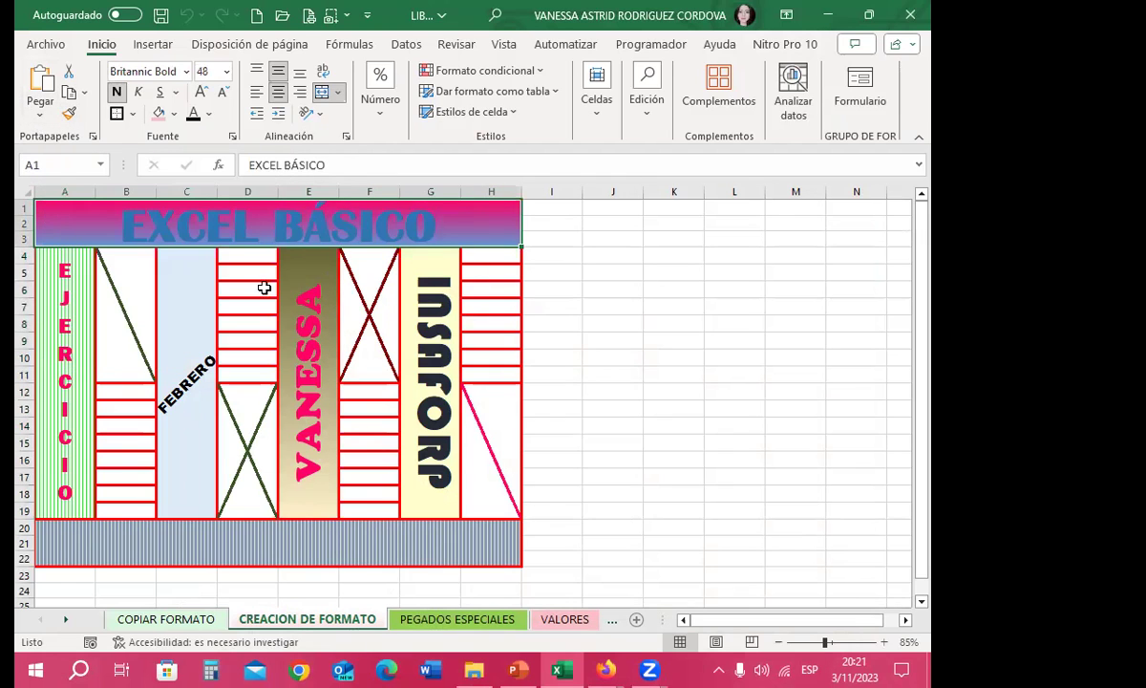
Format-paint A1:H22's banner styling onto A34:H55, then select the merged block at E37.
drag(264, 288, 433, 535)
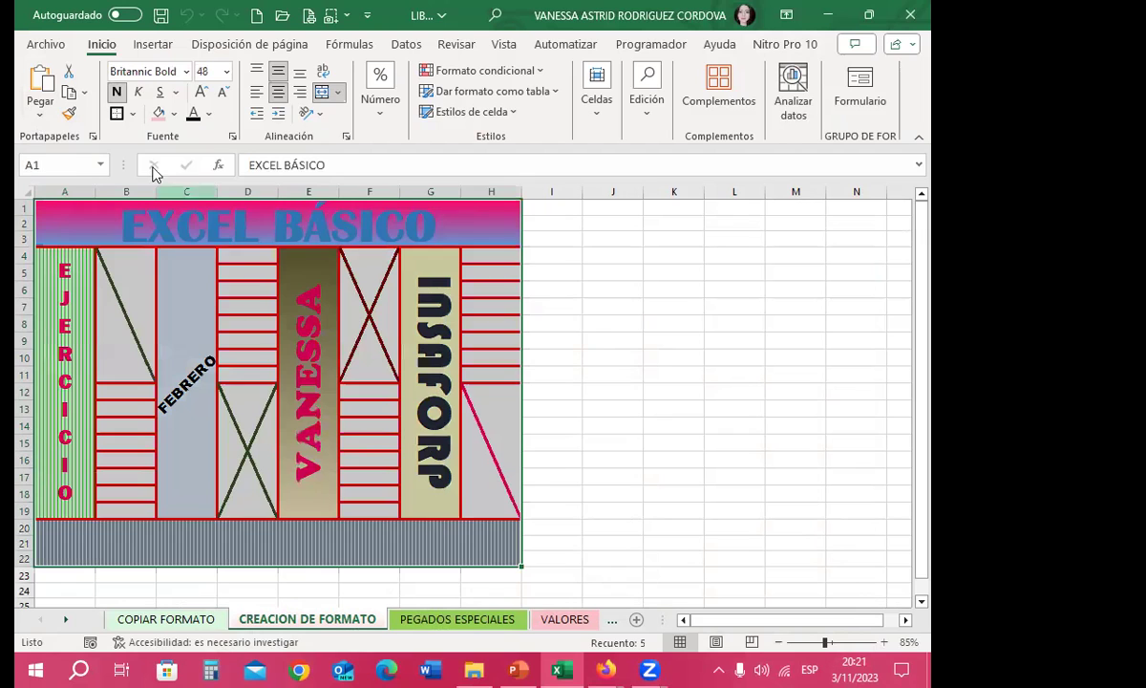
click(69, 116)
scroll(87, 415, down, 3)
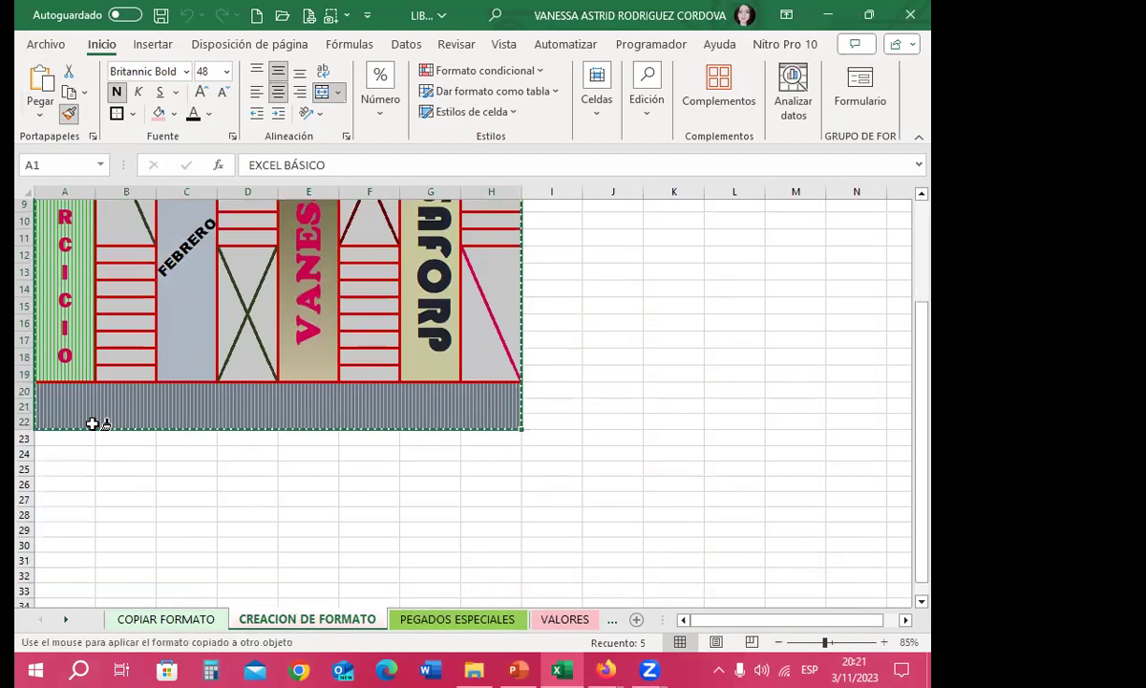
scroll(91, 420, down, 3)
scroll(92, 423, down, 2)
click(46, 329)
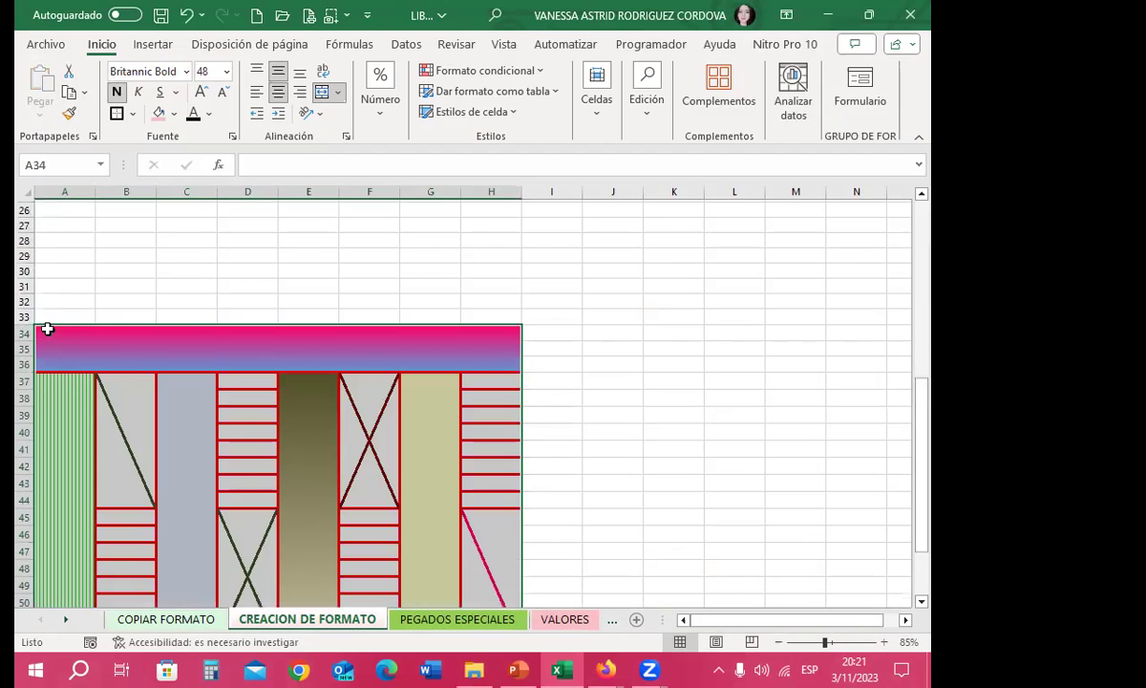
scroll(529, 457, down, 2)
scroll(531, 459, down, 3)
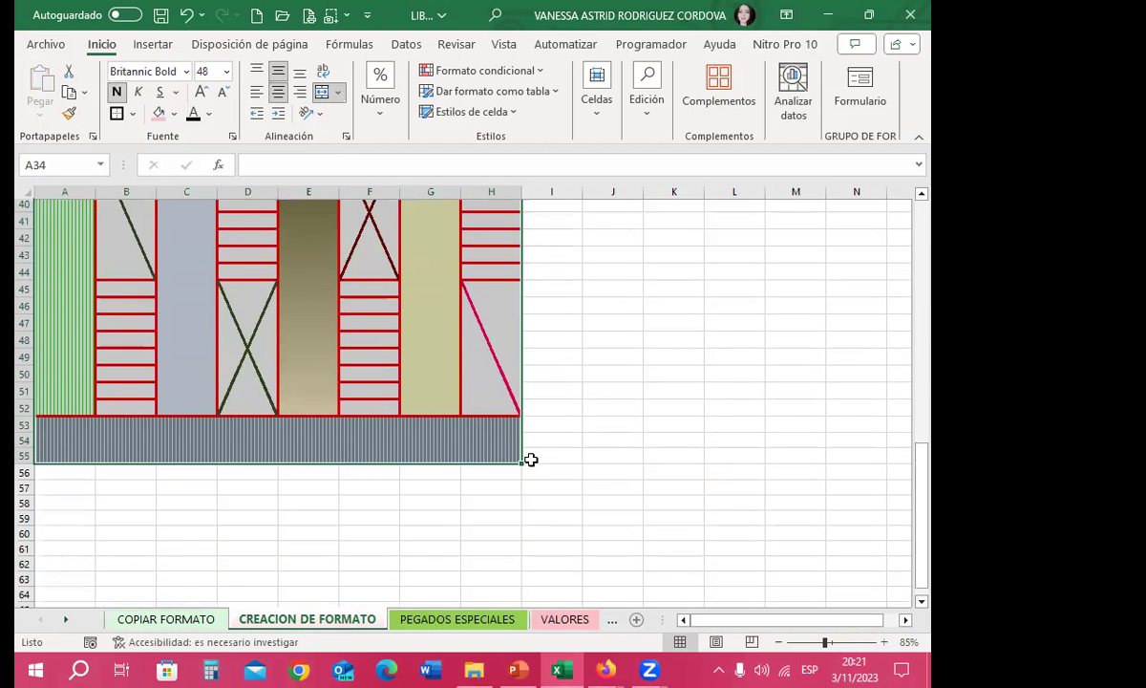
scroll(446, 459, up, 3)
scroll(372, 382, up, 10)
scroll(286, 308, up, 1)
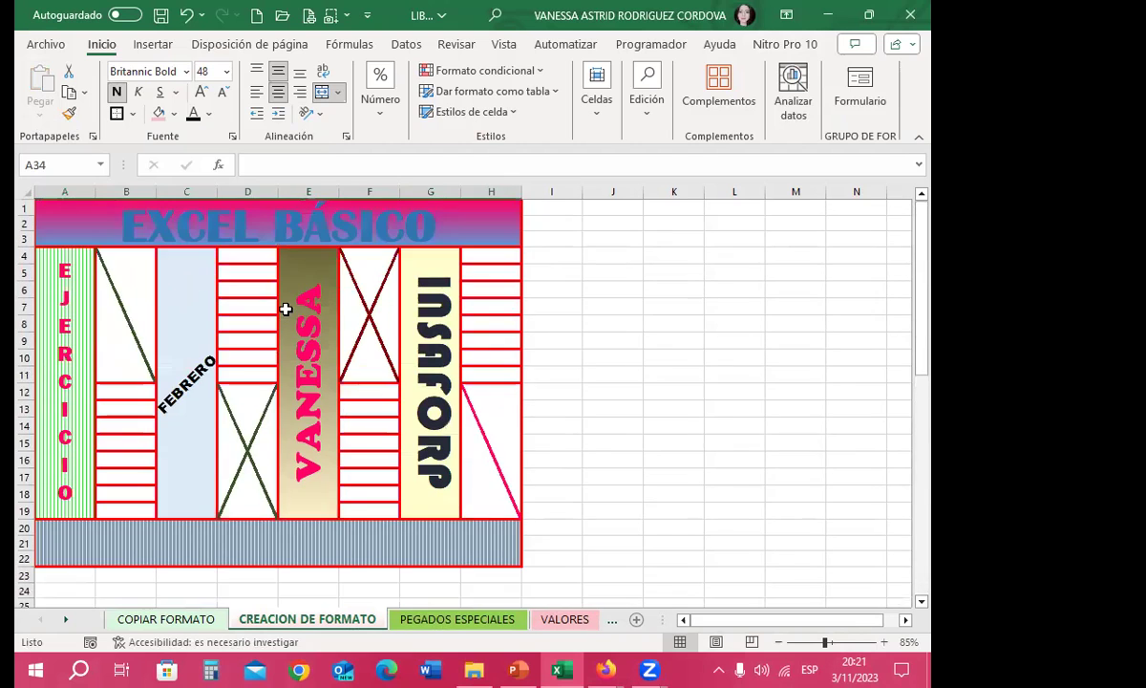
scroll(404, 427, down, 3)
scroll(404, 404, down, 8)
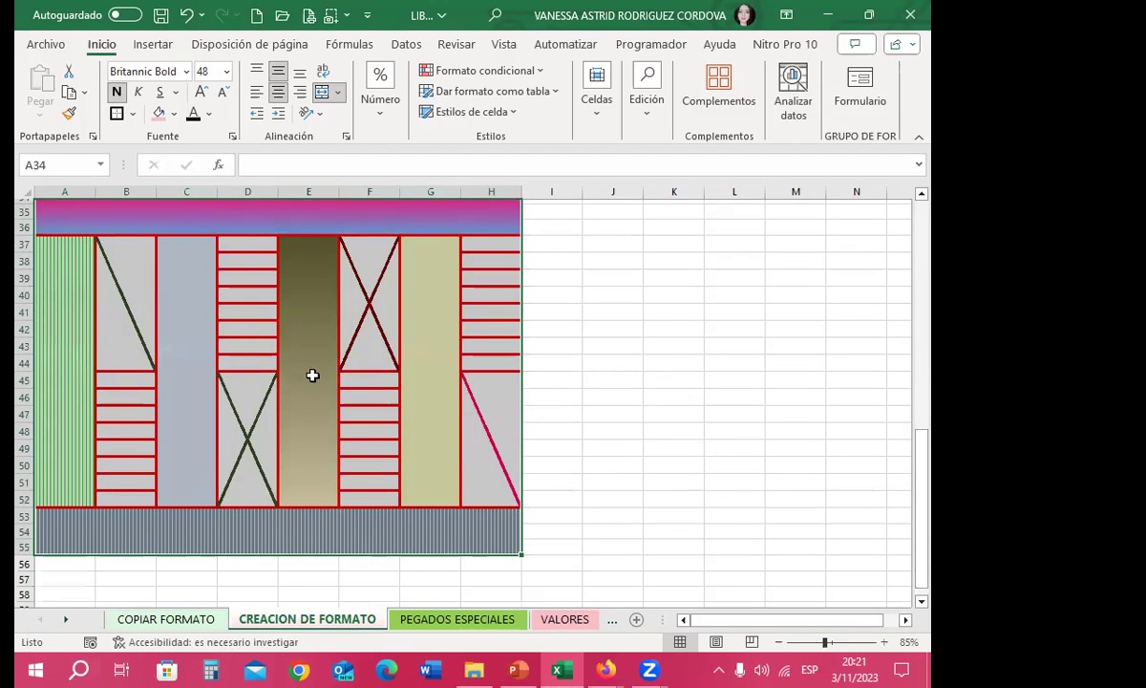
click(296, 370)
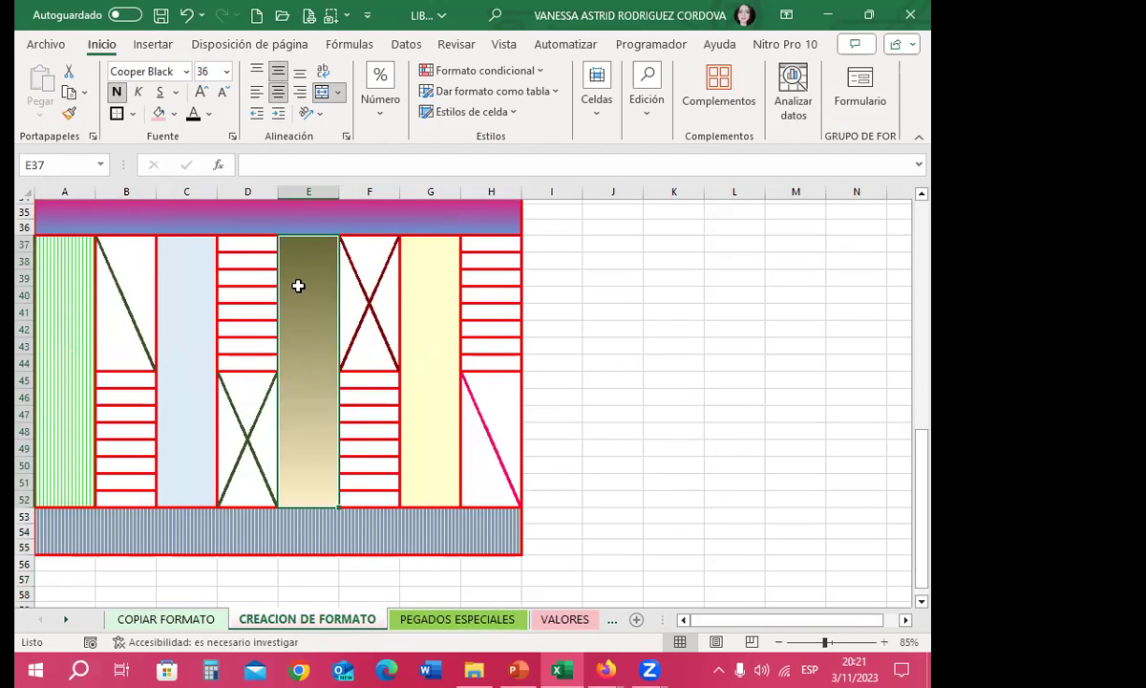
Enter NOVIEMBRE, then EJERCICIO in the merged block at A37.
scroll(358, 473, up, 9)
scroll(363, 468, up, 3)
scroll(332, 453, down, 10)
scroll(283, 350, down, 3)
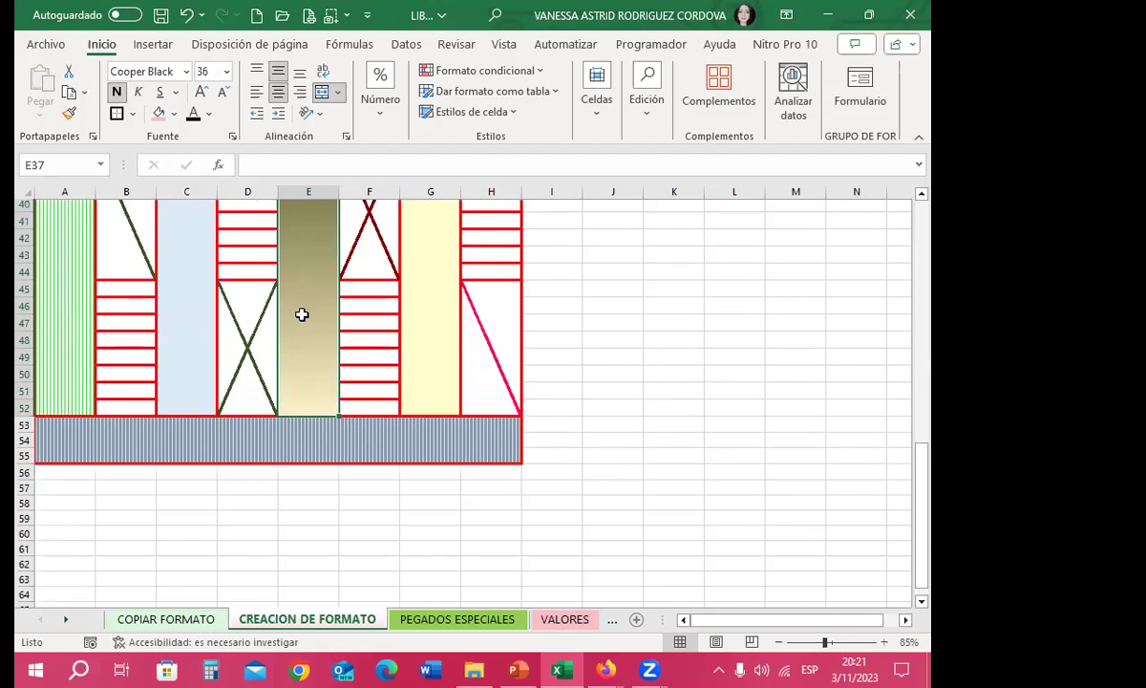
scroll(325, 334, up, 4)
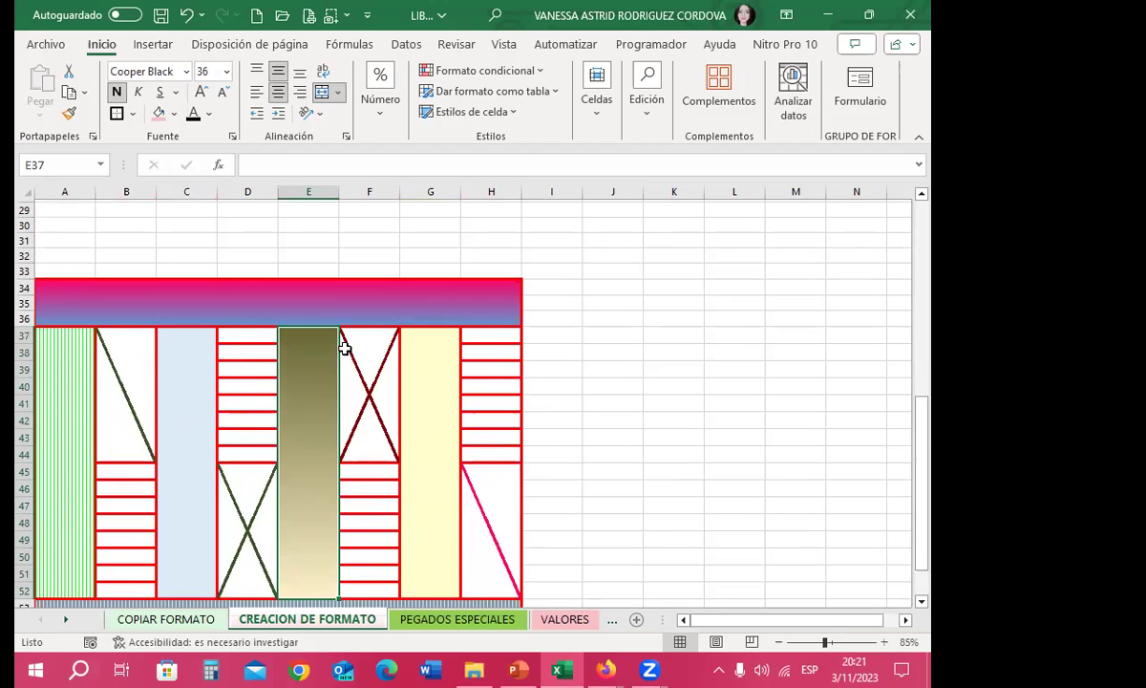
text(NOVIEMBRE)
key(Return)
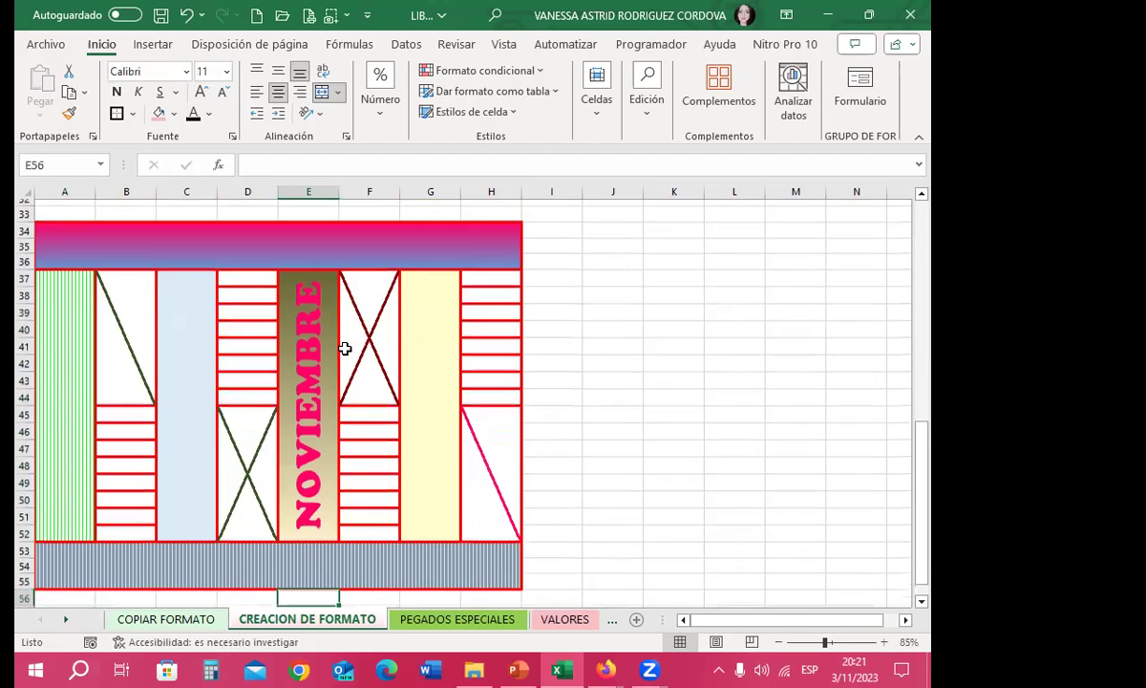
click(61, 322)
scroll(67, 347, up, 5)
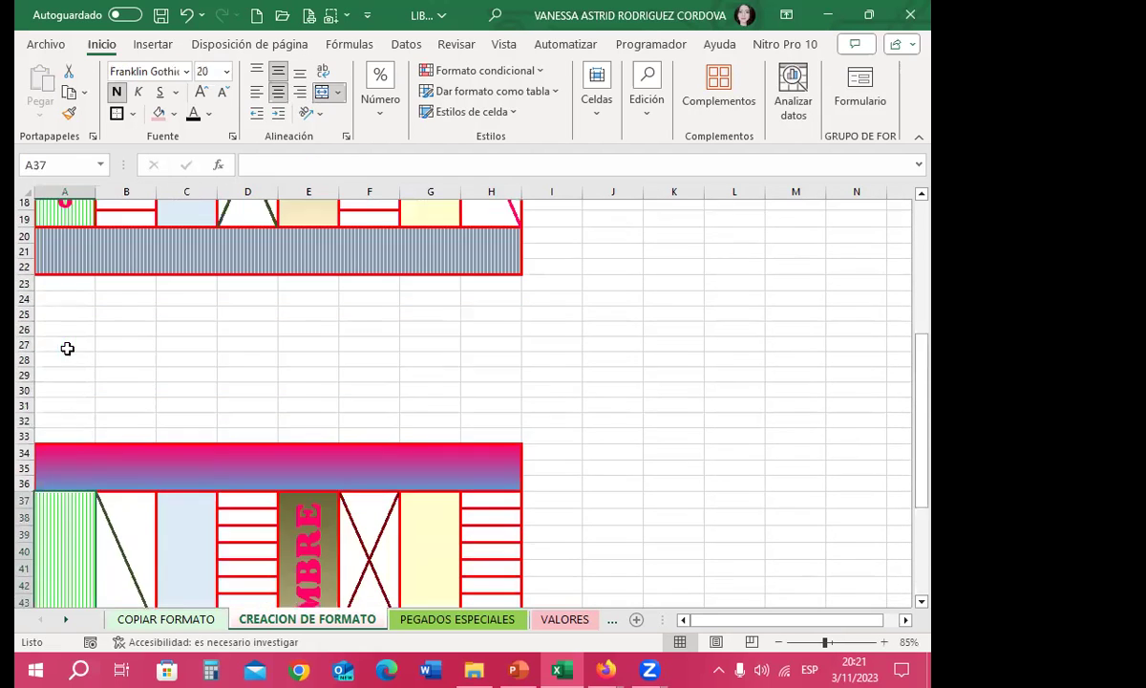
scroll(83, 275, up, 4)
scroll(82, 410, down, 9)
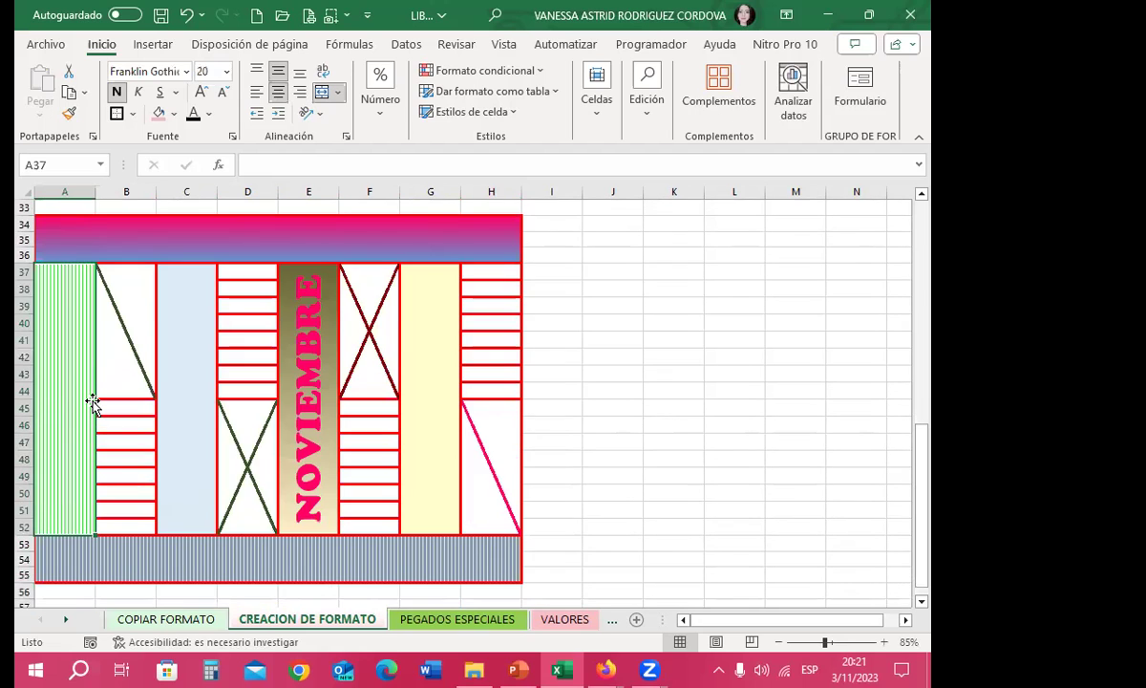
text(EJERCICIO)
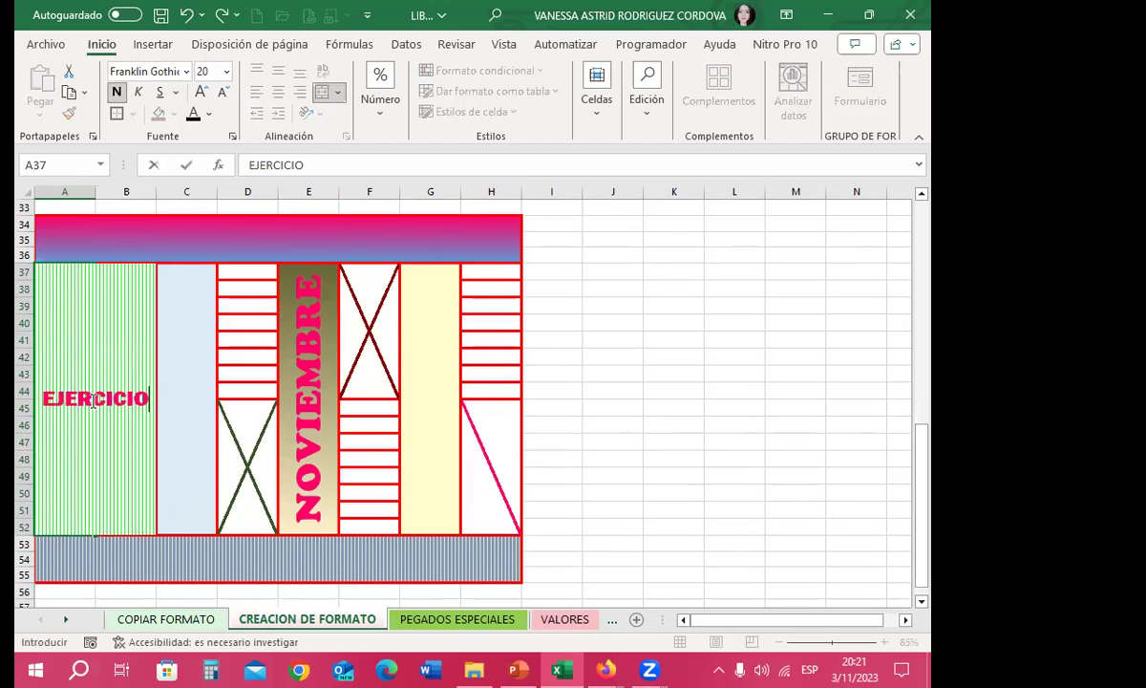
key(Return)
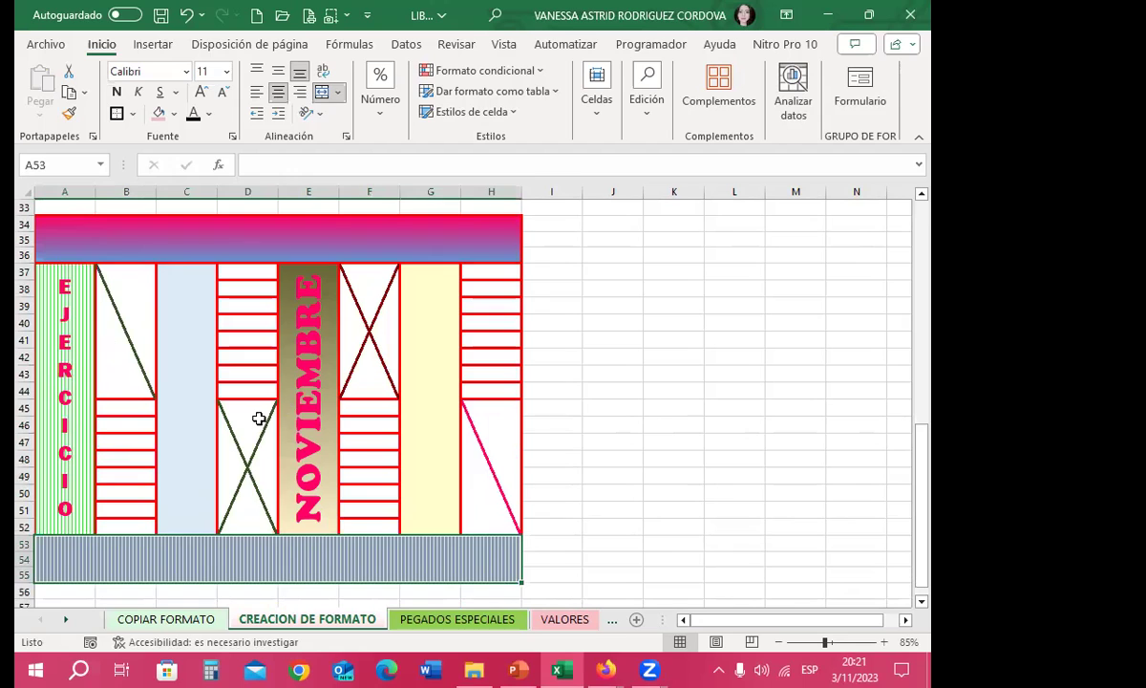
Enter DICIEMBRE in the merged block at G37, correcting its misspelling.
click(420, 413)
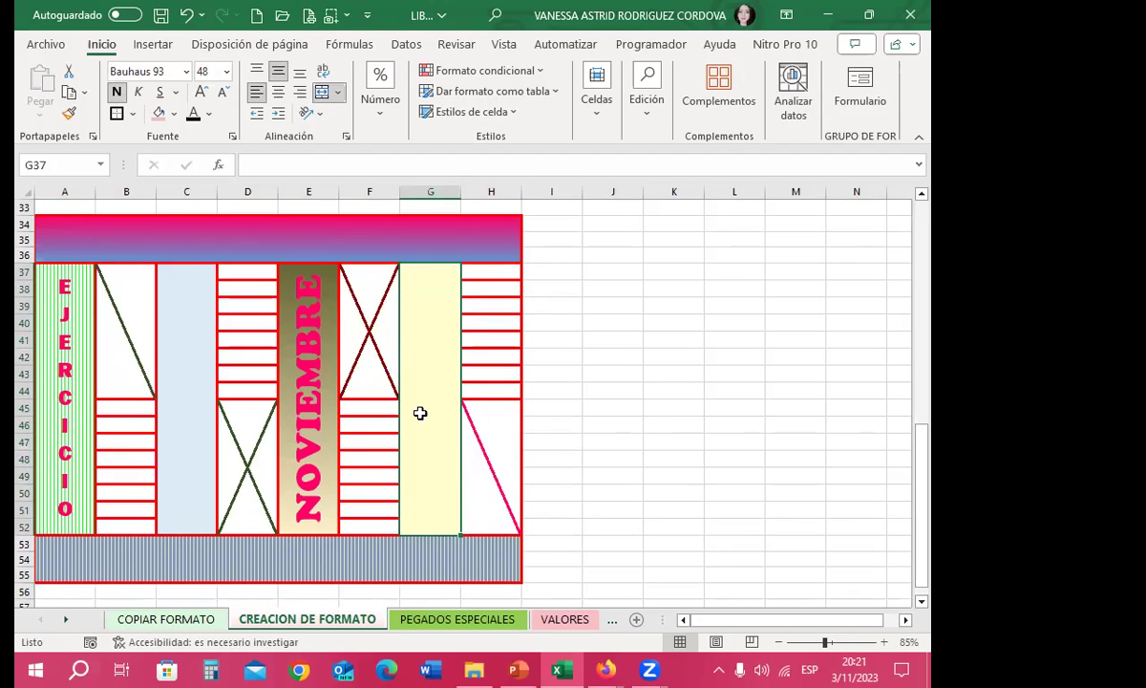
scroll(427, 461, up, 5)
scroll(409, 439, up, 5)
scroll(412, 443, down, 5)
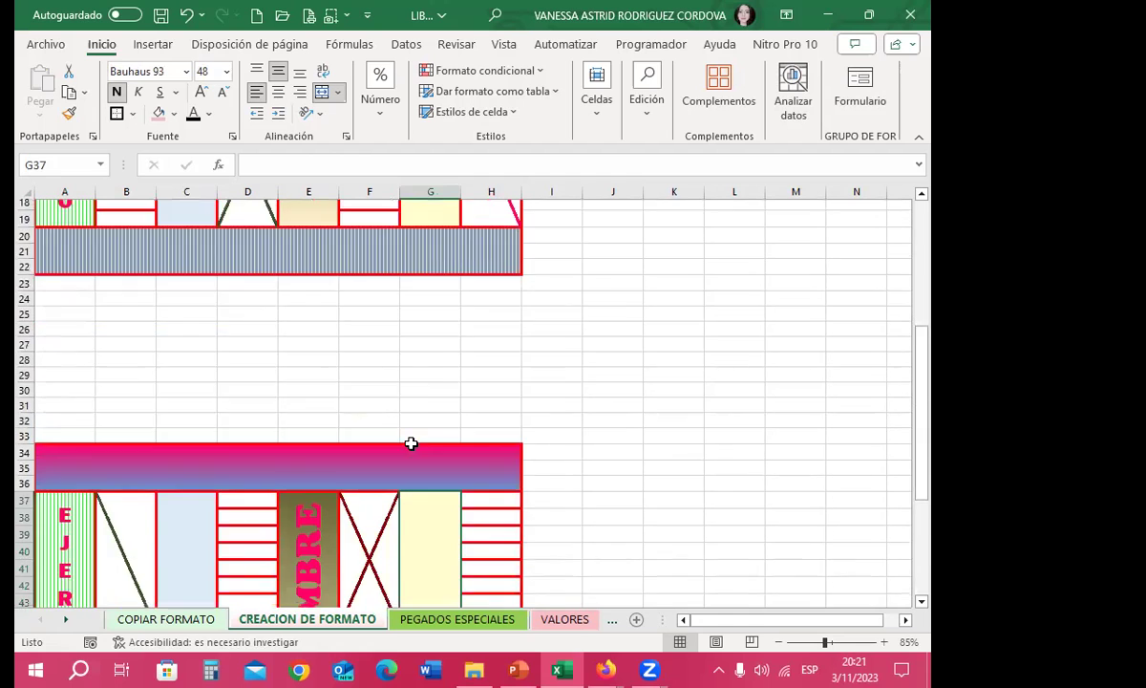
scroll(427, 394, down, 4)
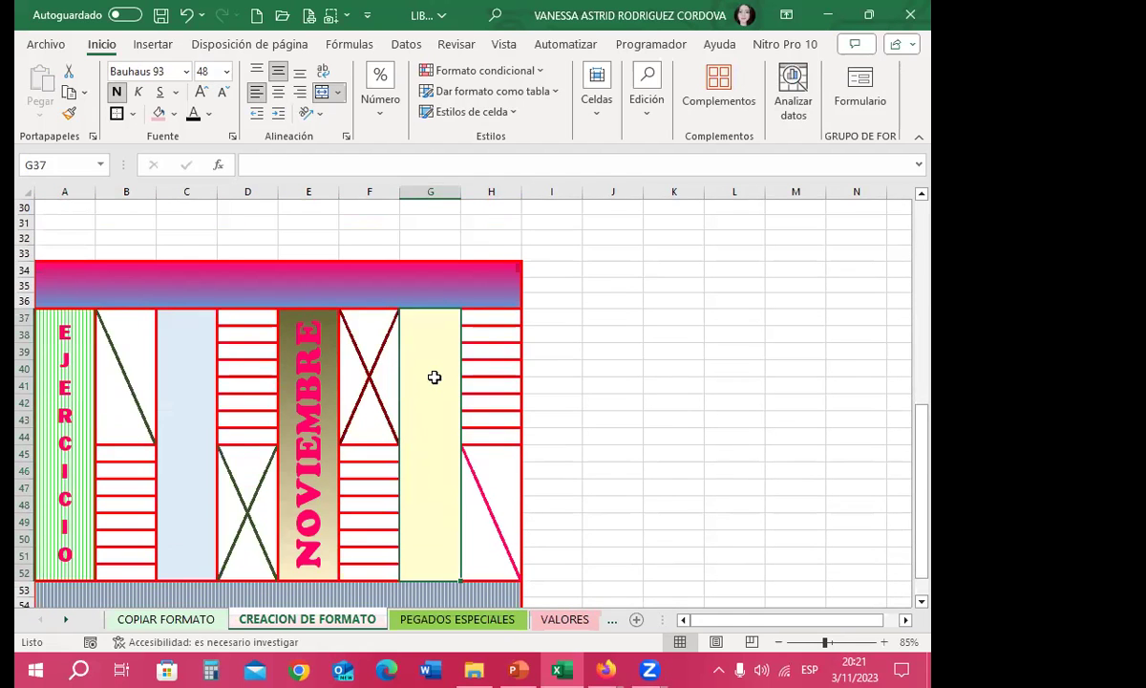
text(DIEMBRE)
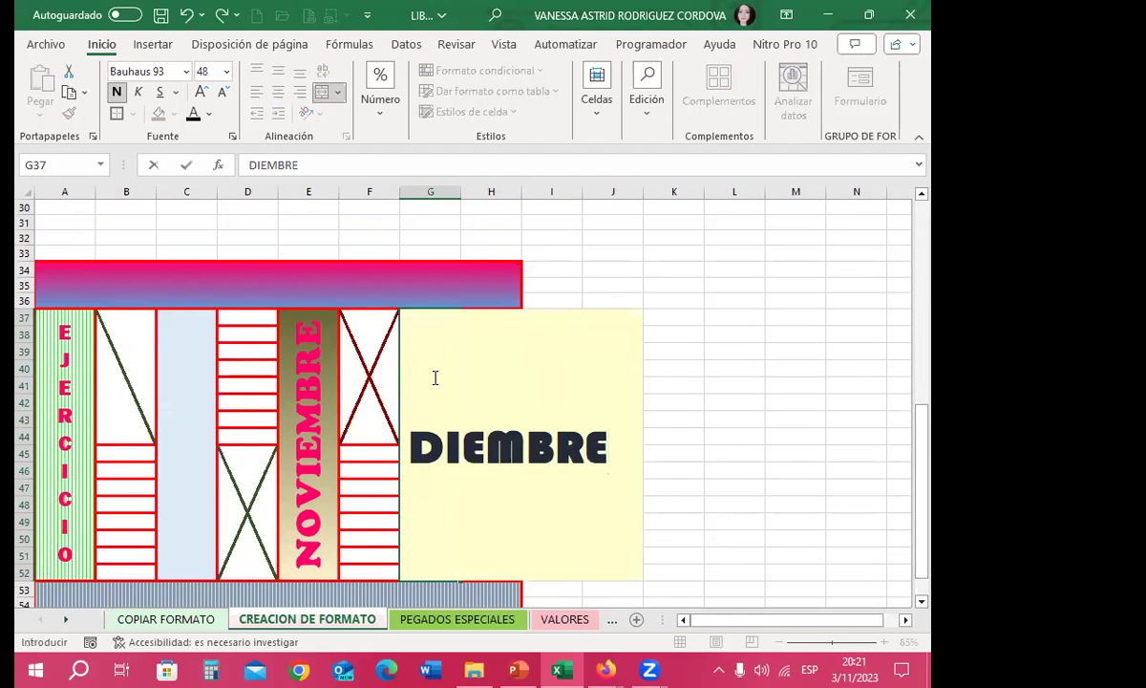
key(Return)
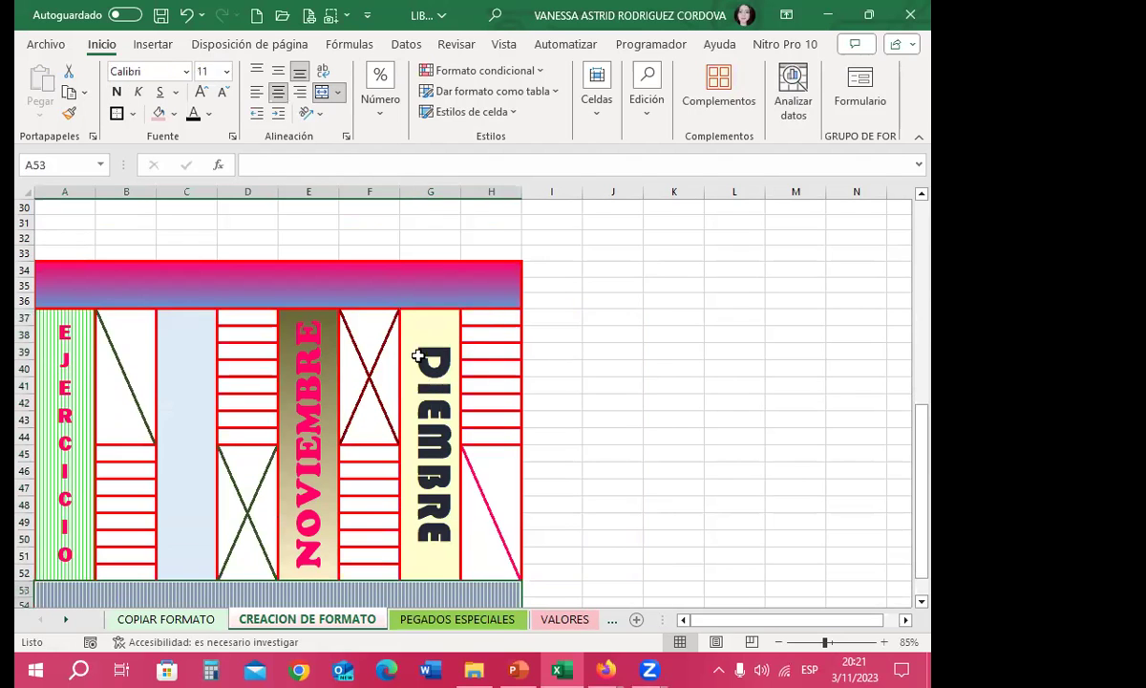
click(418, 356)
click(260, 164)
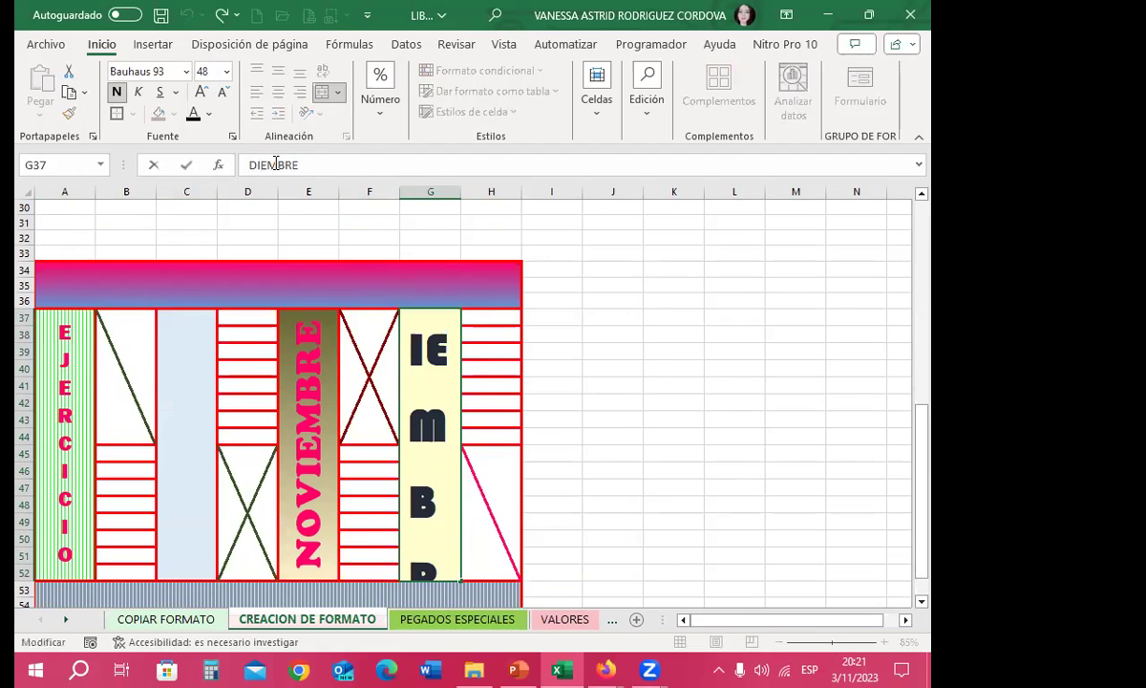
text(CI)
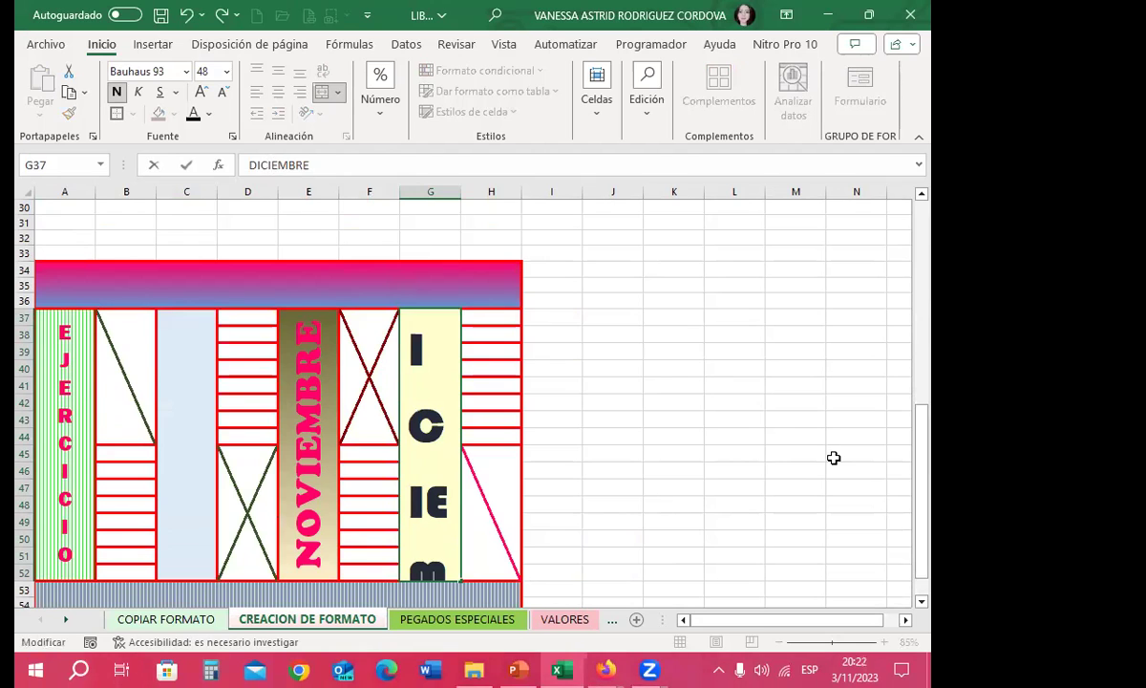
key(Return)
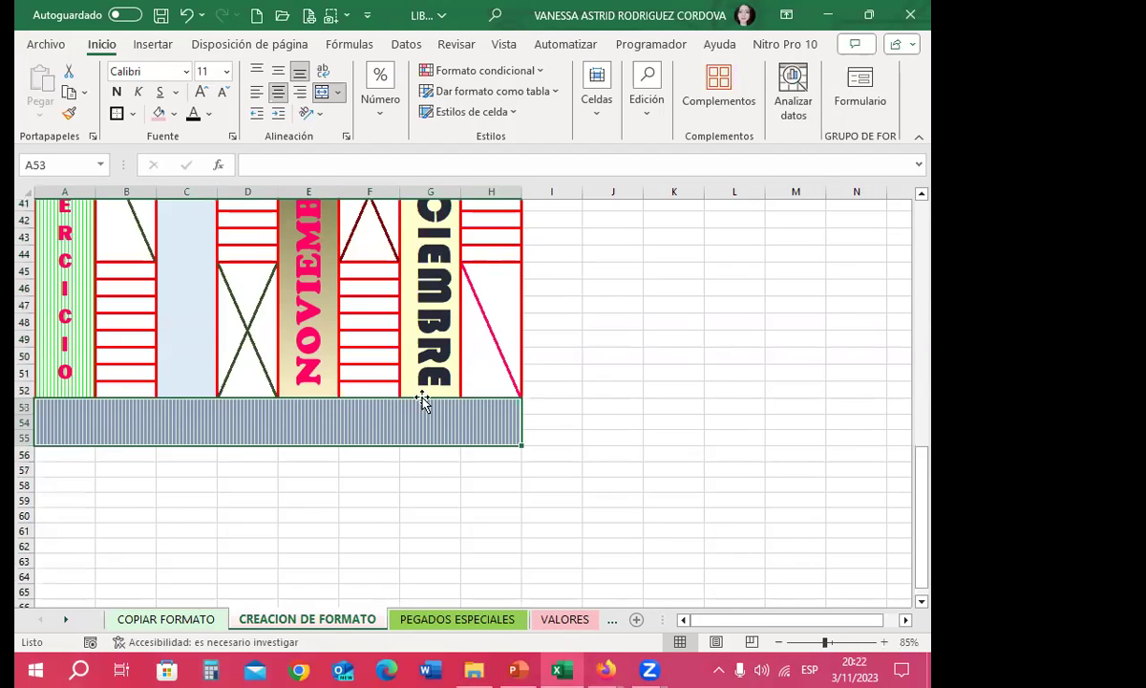
Enter ENERO in the merged block at C37.
scroll(422, 401, up, 3)
click(191, 374)
scroll(222, 346, up, 4)
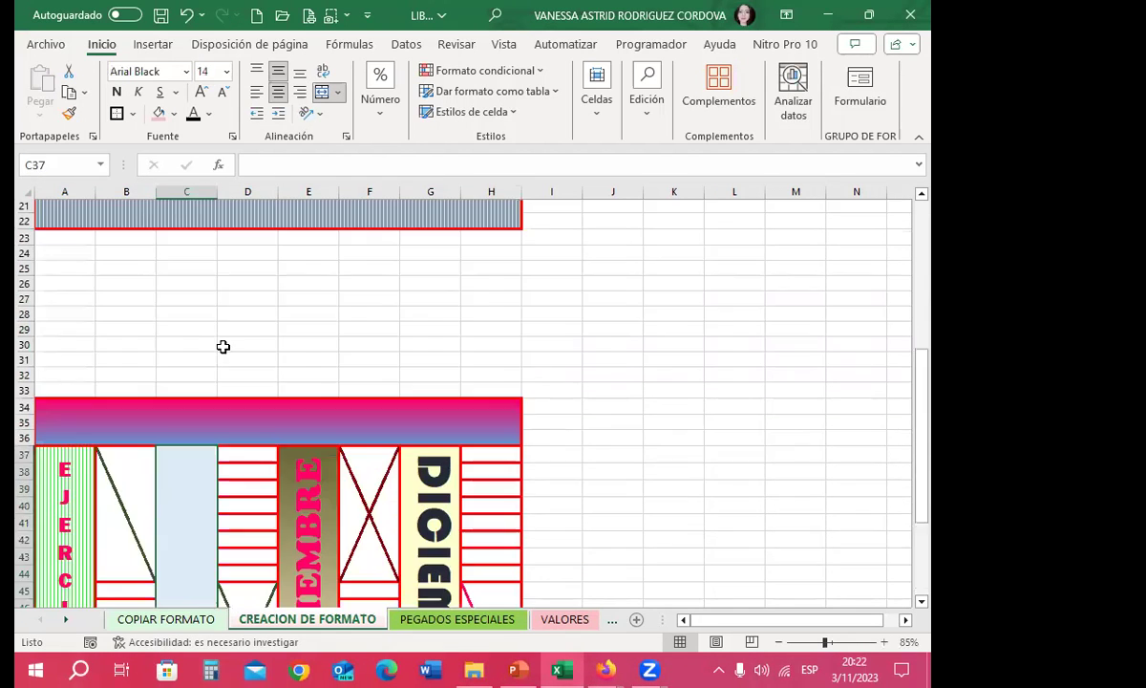
scroll(227, 365, up, 3)
scroll(195, 452, down, 5)
scroll(189, 440, down, 4)
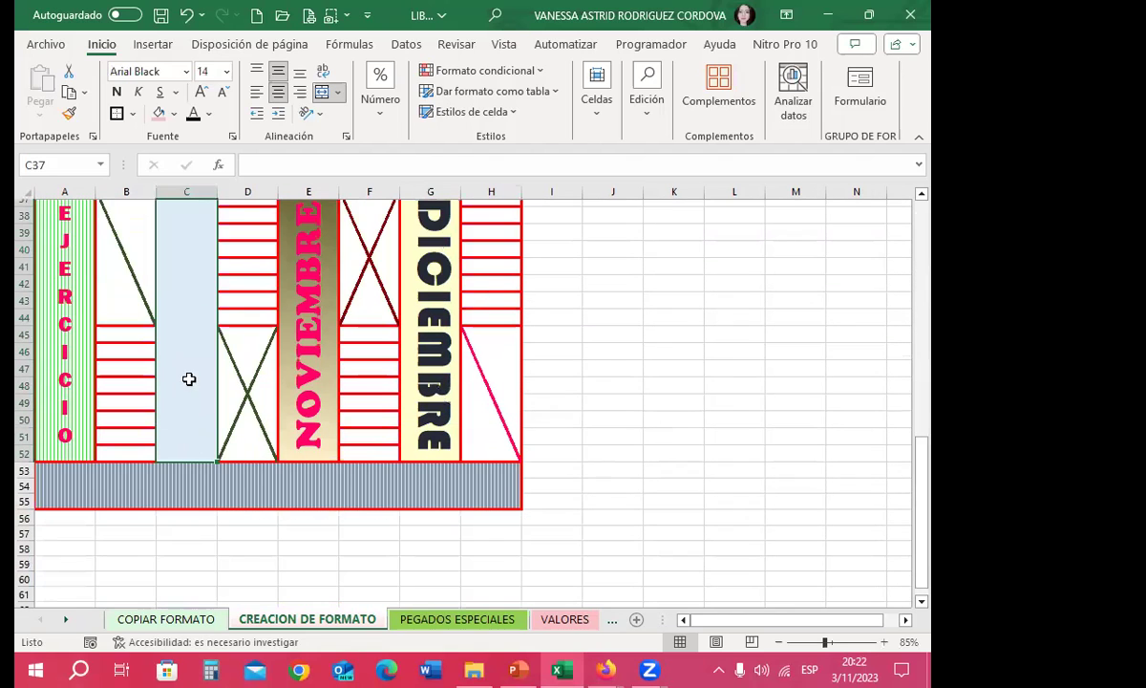
text(ENER)
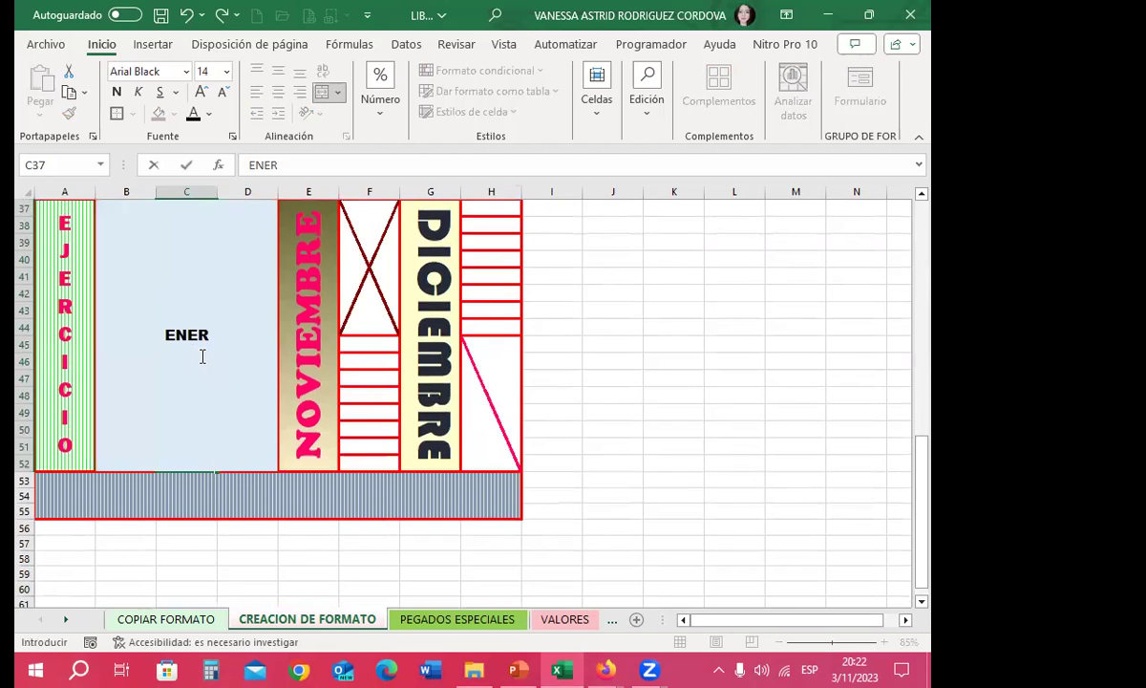
text(O)
key(Return)
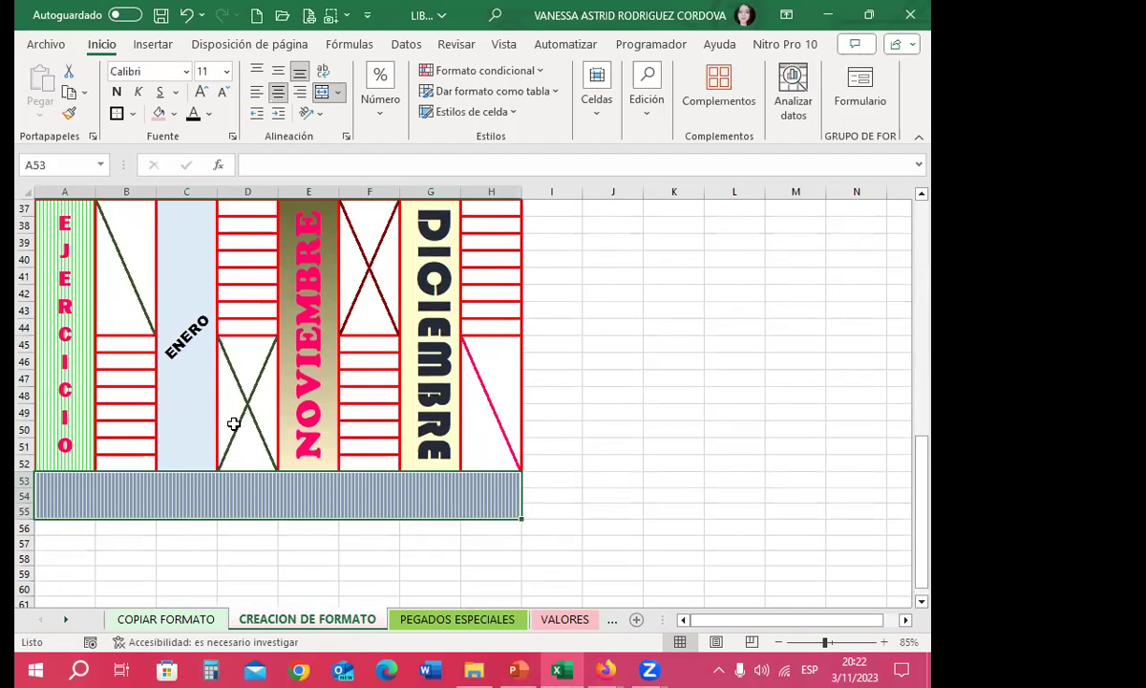
Type the EXCEL BÁSICO title into the pink band at A34 and review the design.
scroll(191, 430, up, 2)
scroll(167, 396, up, 3)
click(172, 399)
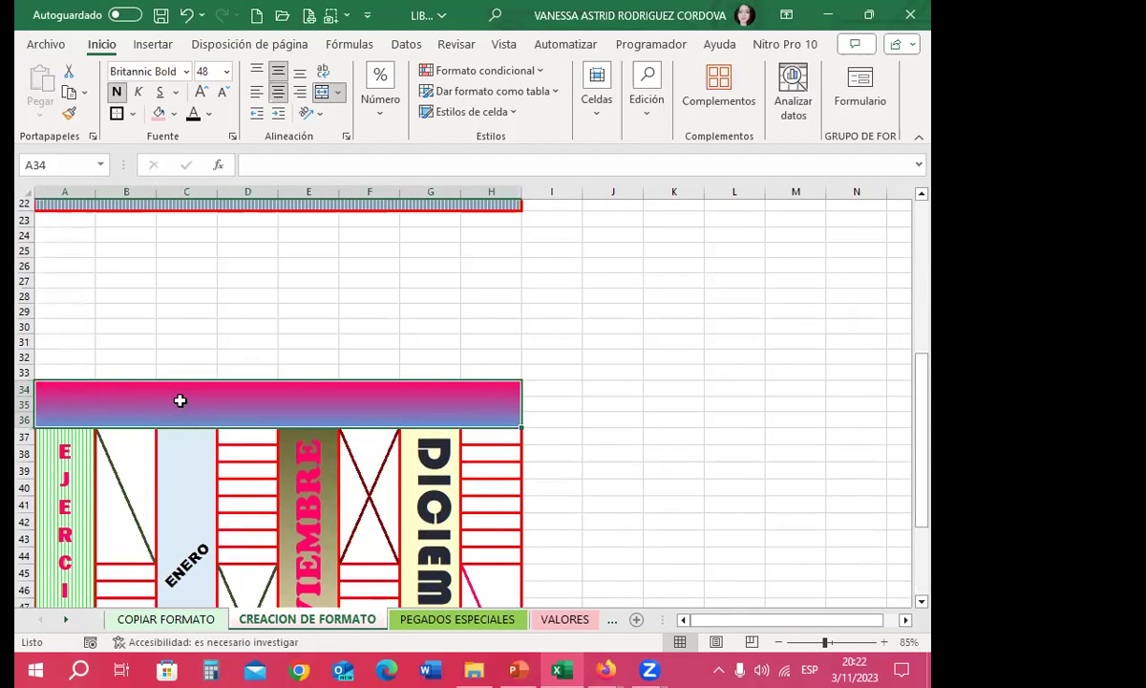
text(EXCEL BÁ)
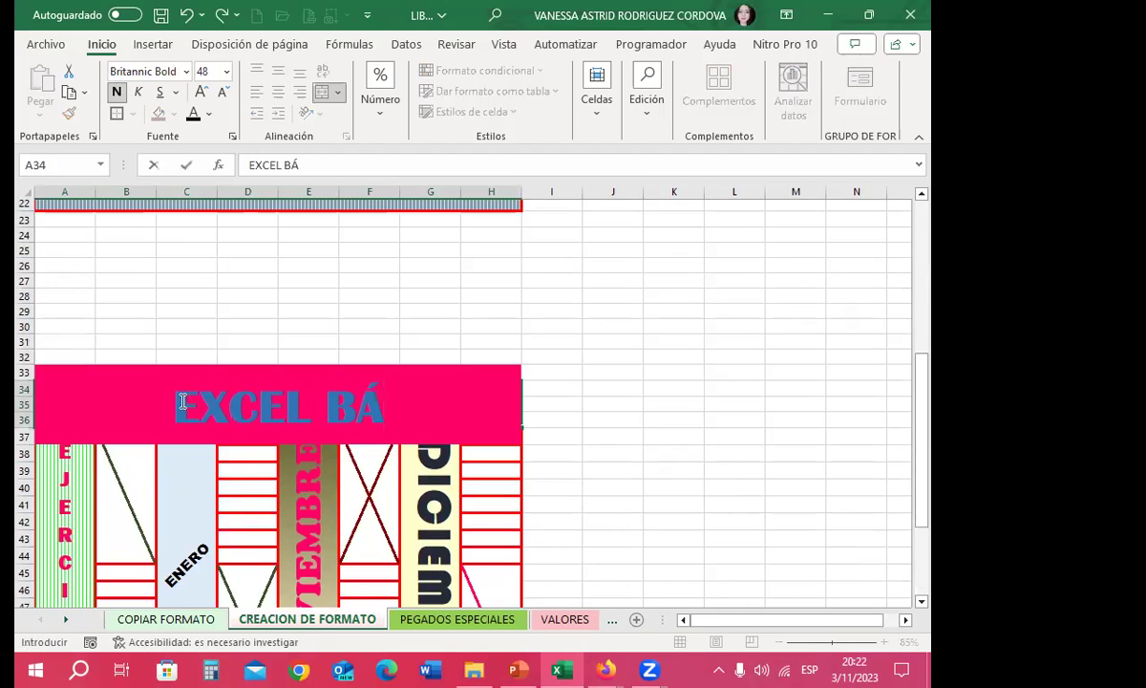
text(SICO)
key(Return)
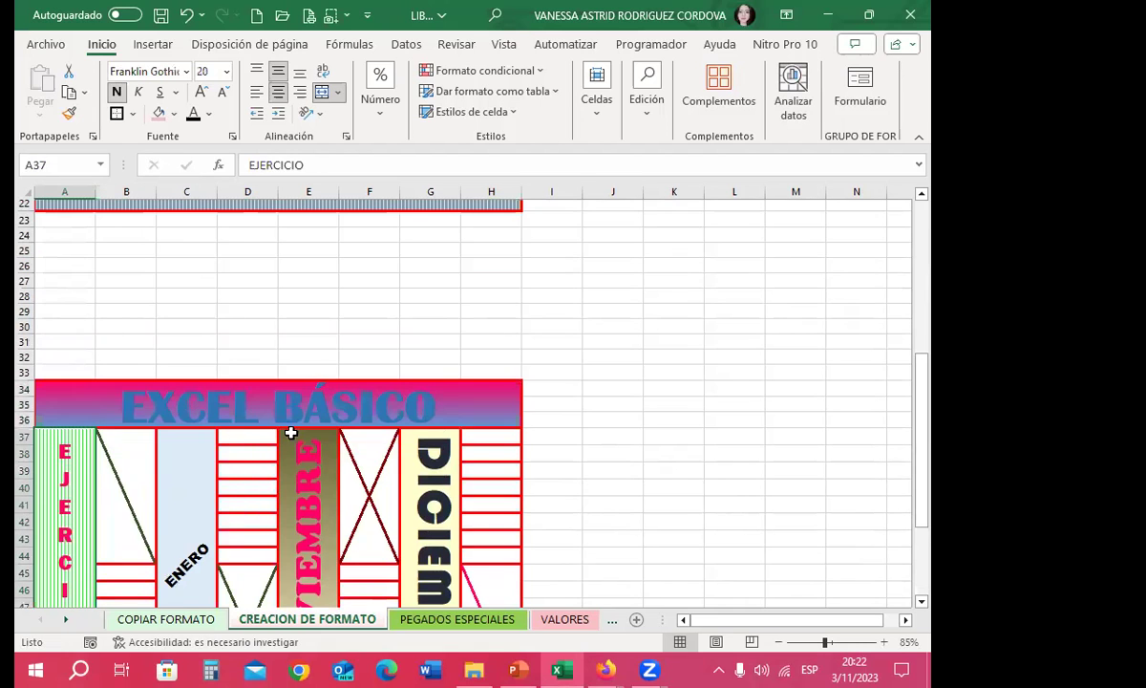
scroll(269, 450, up, 4)
scroll(179, 294, up, 3)
scroll(312, 378, down, 9)
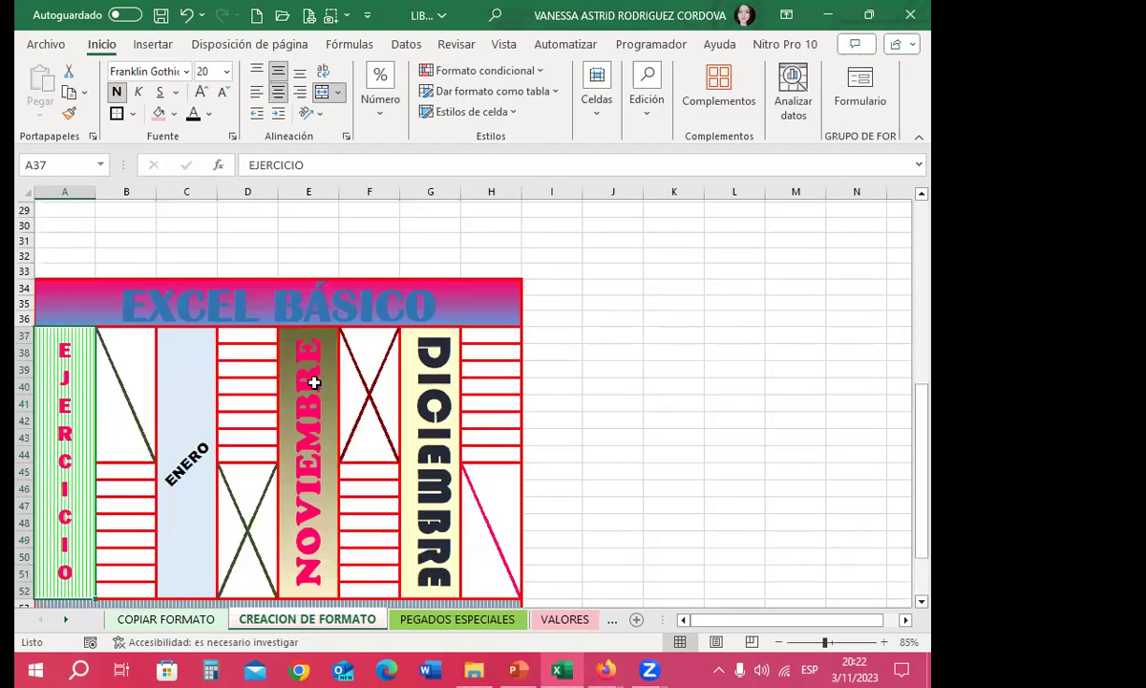
scroll(308, 382, down, 2)
scroll(282, 353, down, 4)
scroll(92, 288, up, 7)
Format-paint the A34:H55 banner design onto A79 and inspect the text-free copy.
drag(91, 287, 363, 533)
click(69, 112)
scroll(274, 389, down, 12)
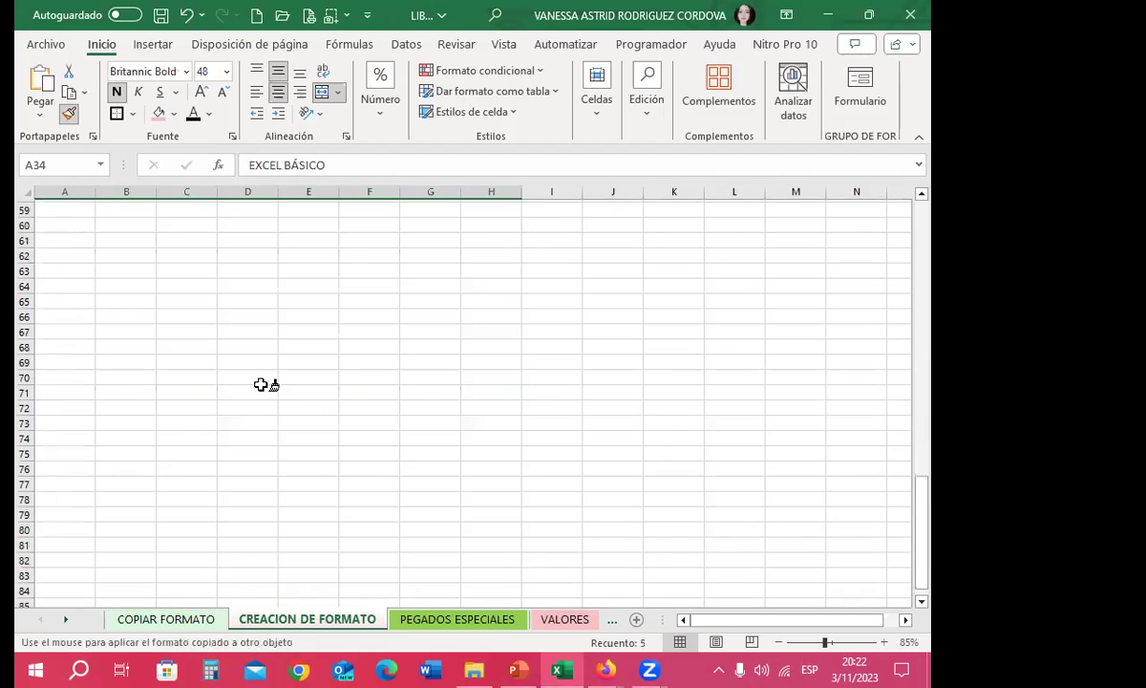
click(62, 316)
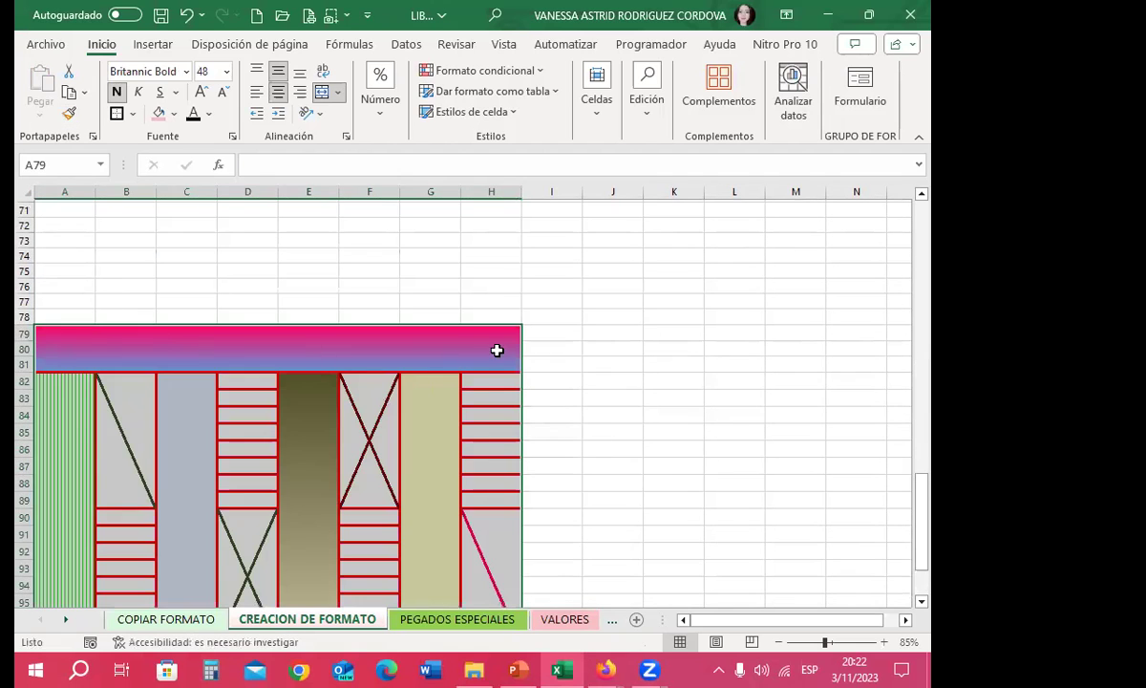
scroll(583, 366, down, 7)
click(583, 363)
scroll(486, 394, up, 2)
scroll(486, 394, up, 4)
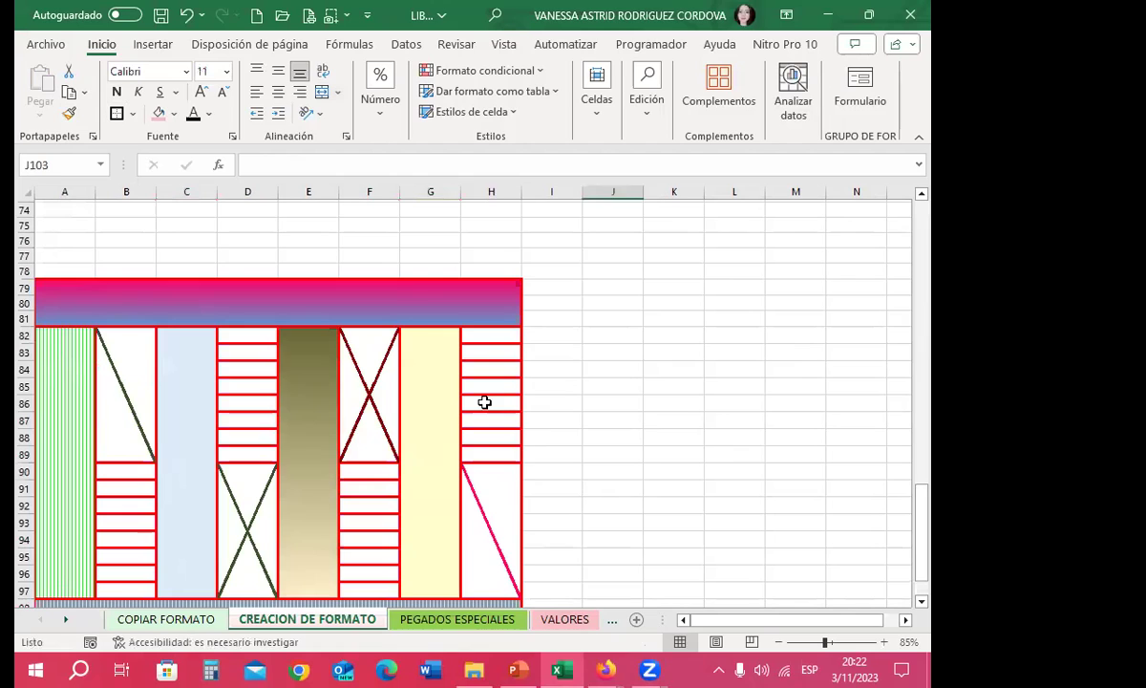
click(510, 401)
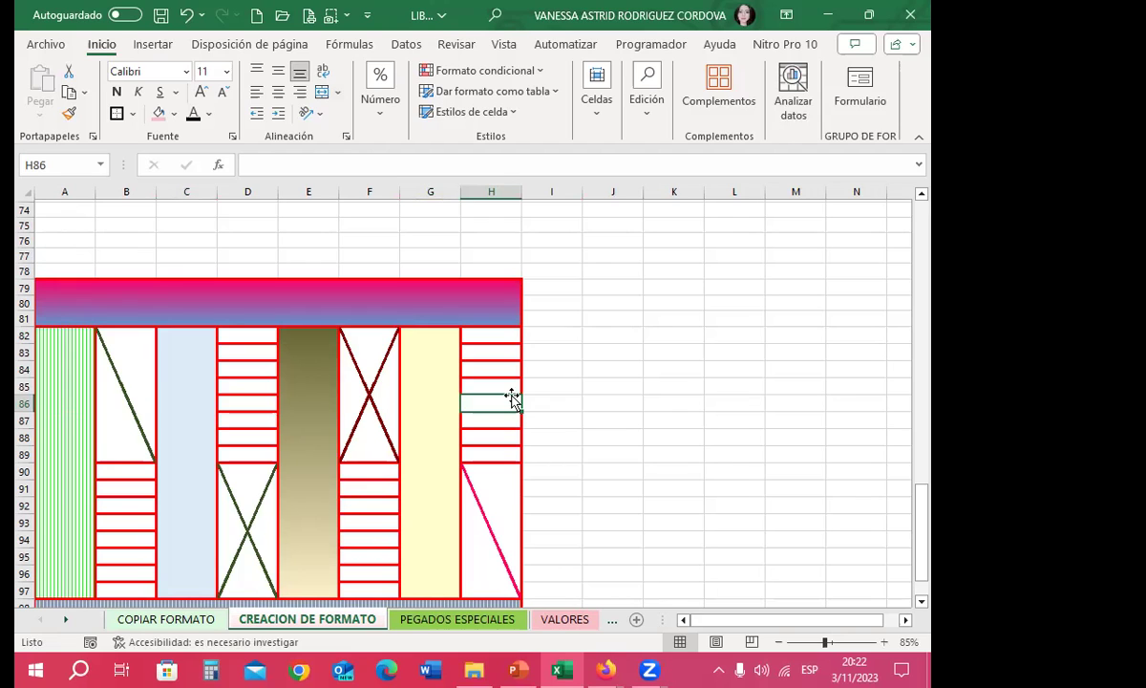
click(278, 285)
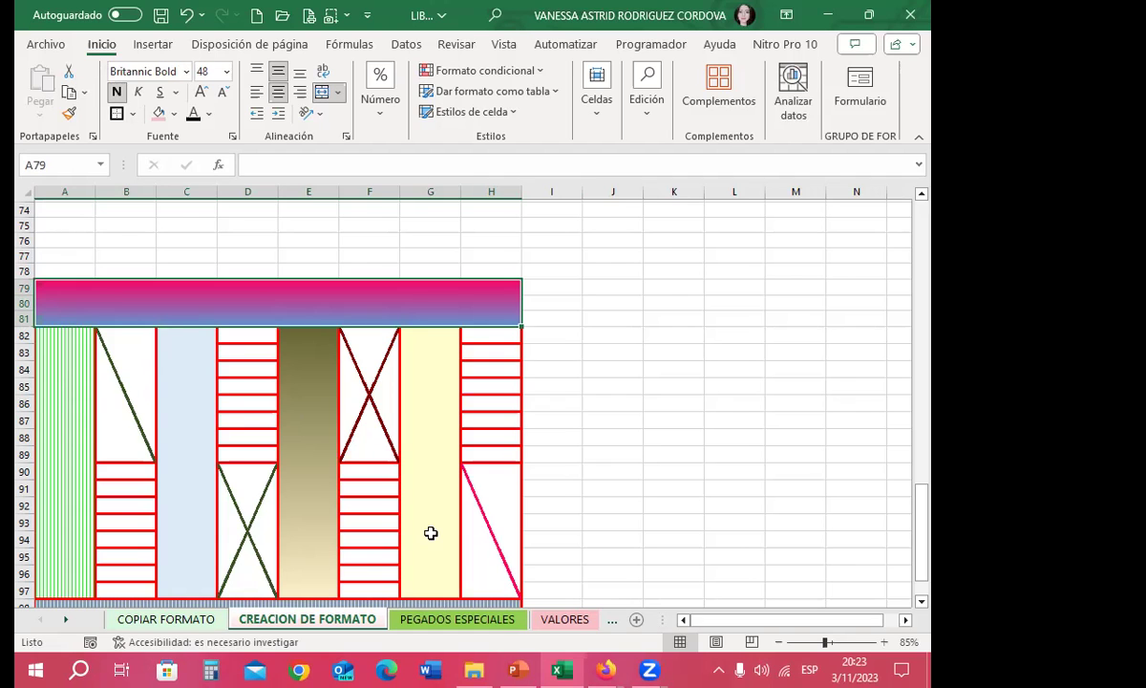
Show the PEGADOS ESPECIALES sheet with the ten-student grades table.
click(442, 619)
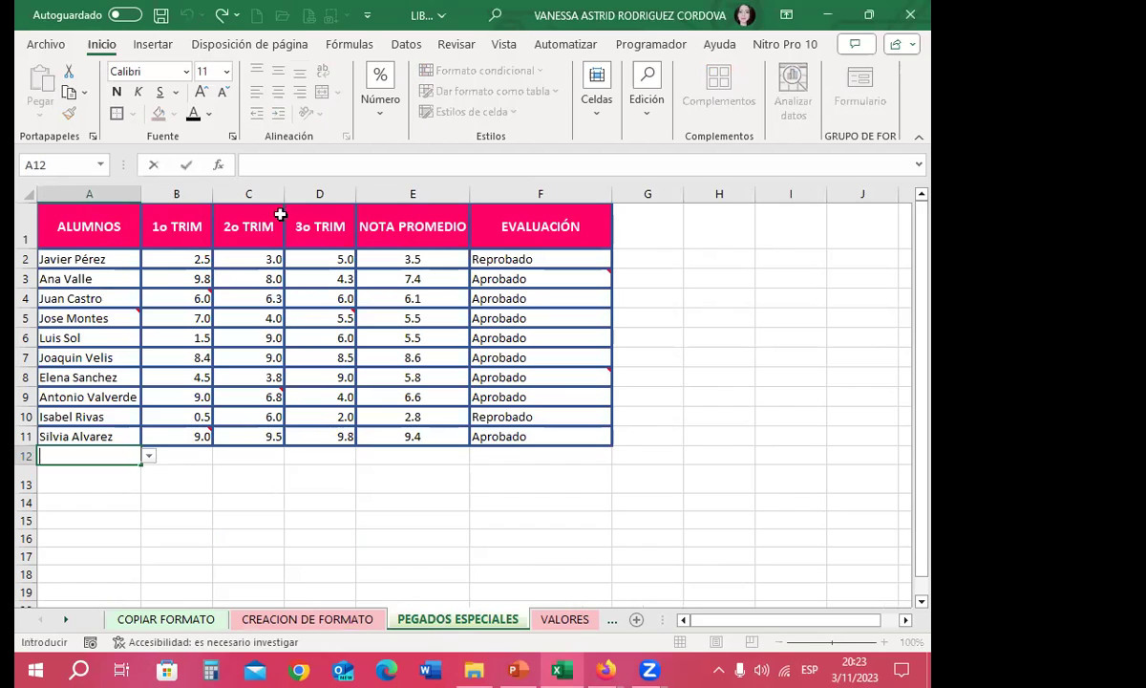
click(395, 372)
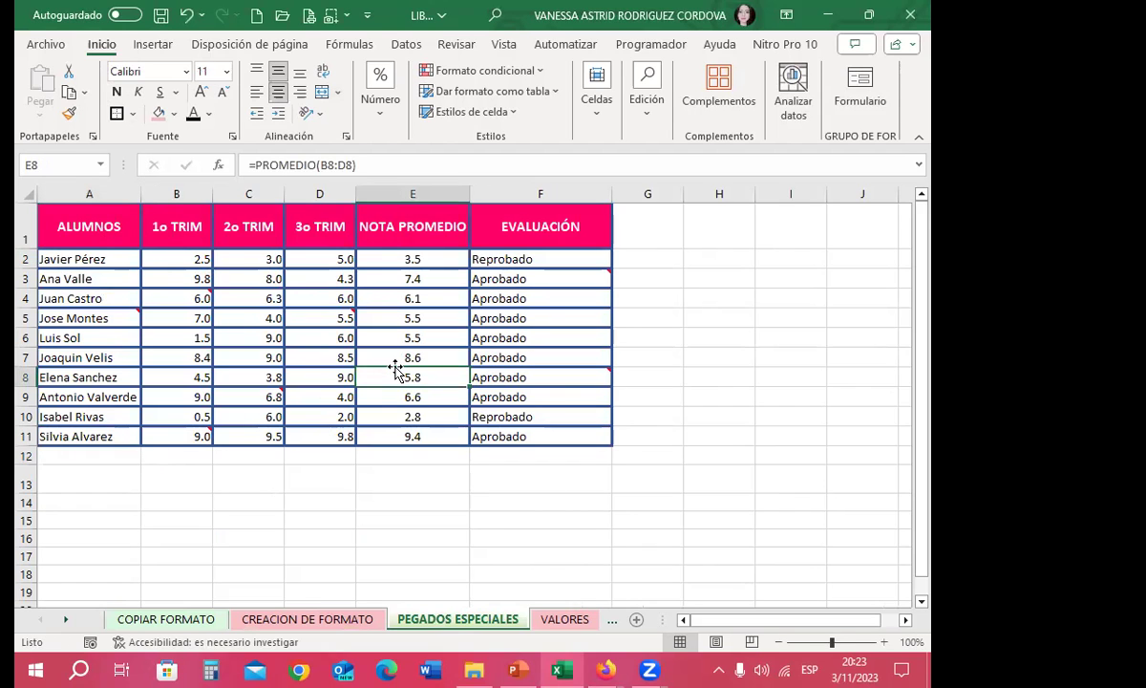
click(172, 277)
click(162, 293)
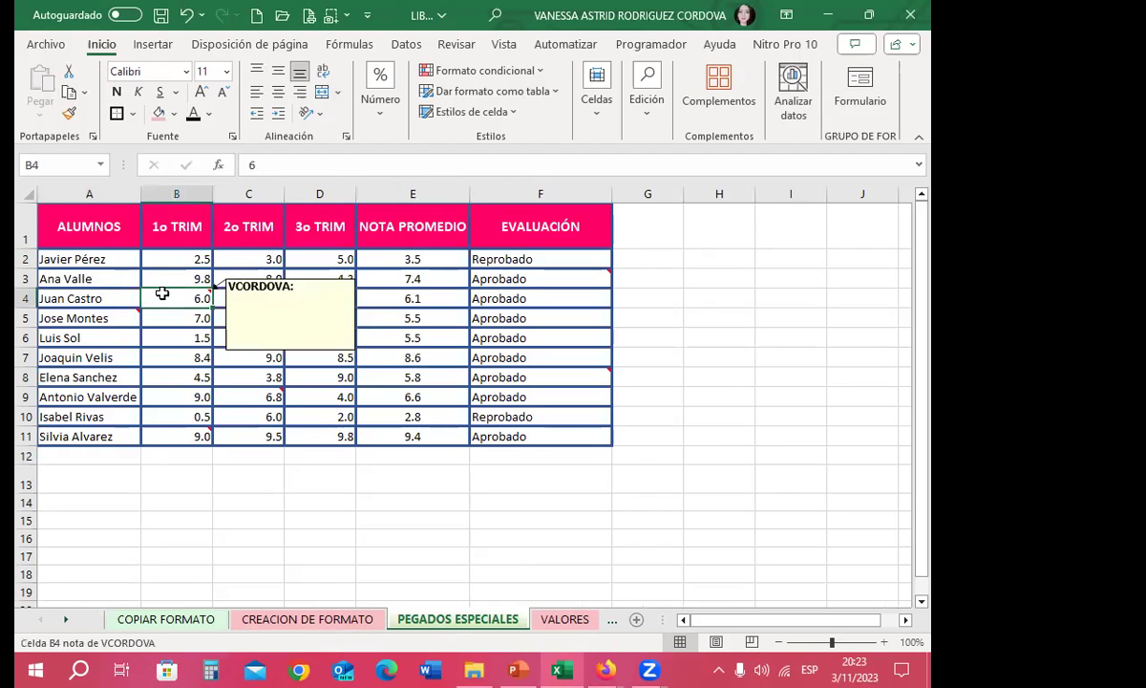
click(502, 46)
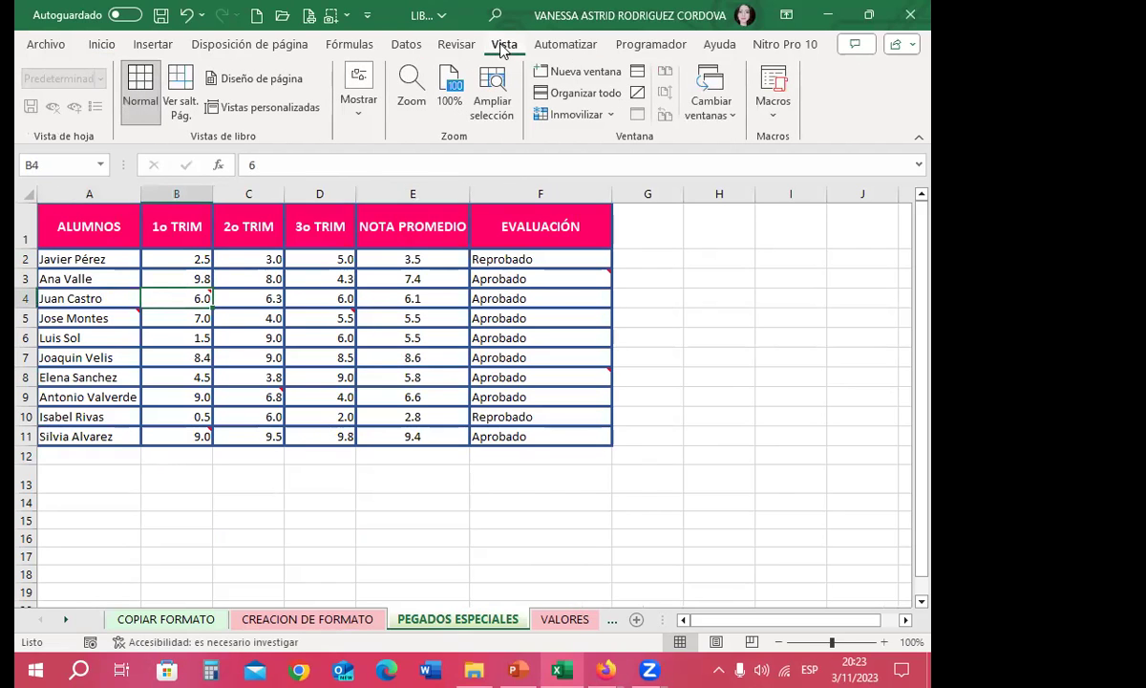
click(457, 45)
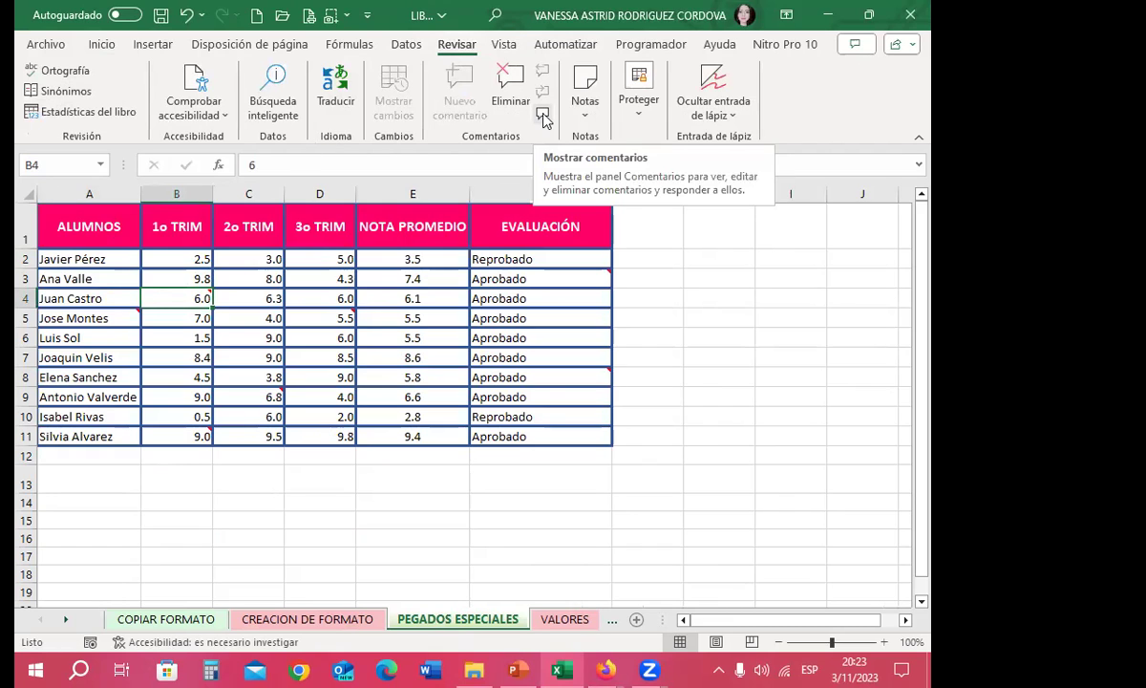
click(586, 119)
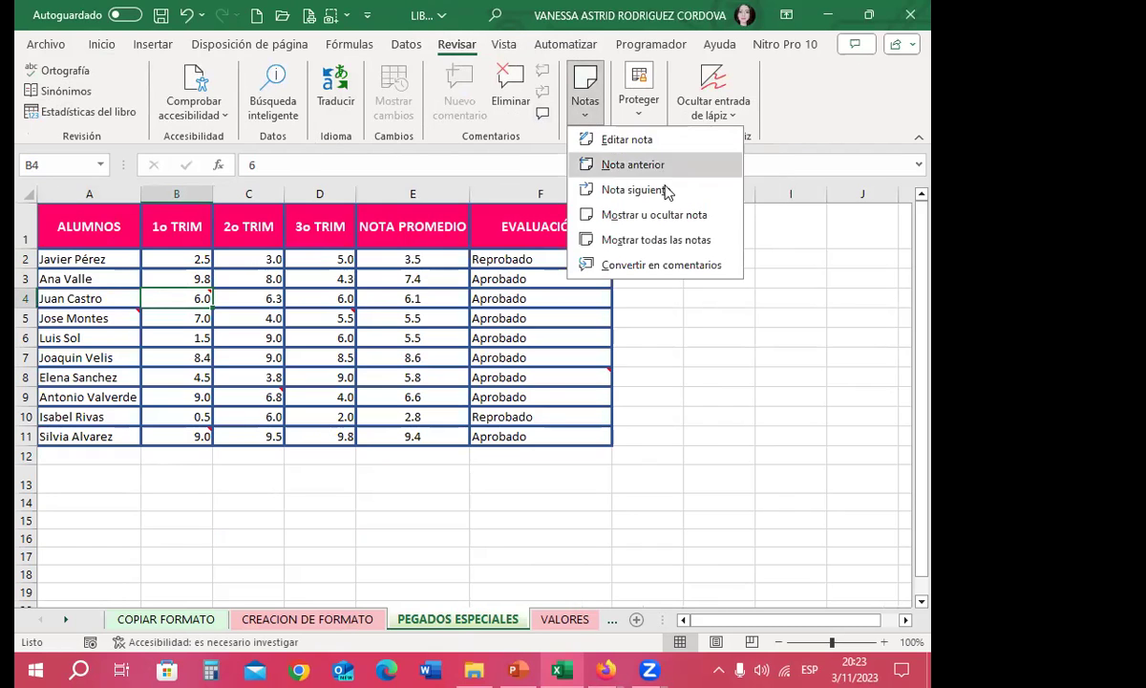
click(622, 240)
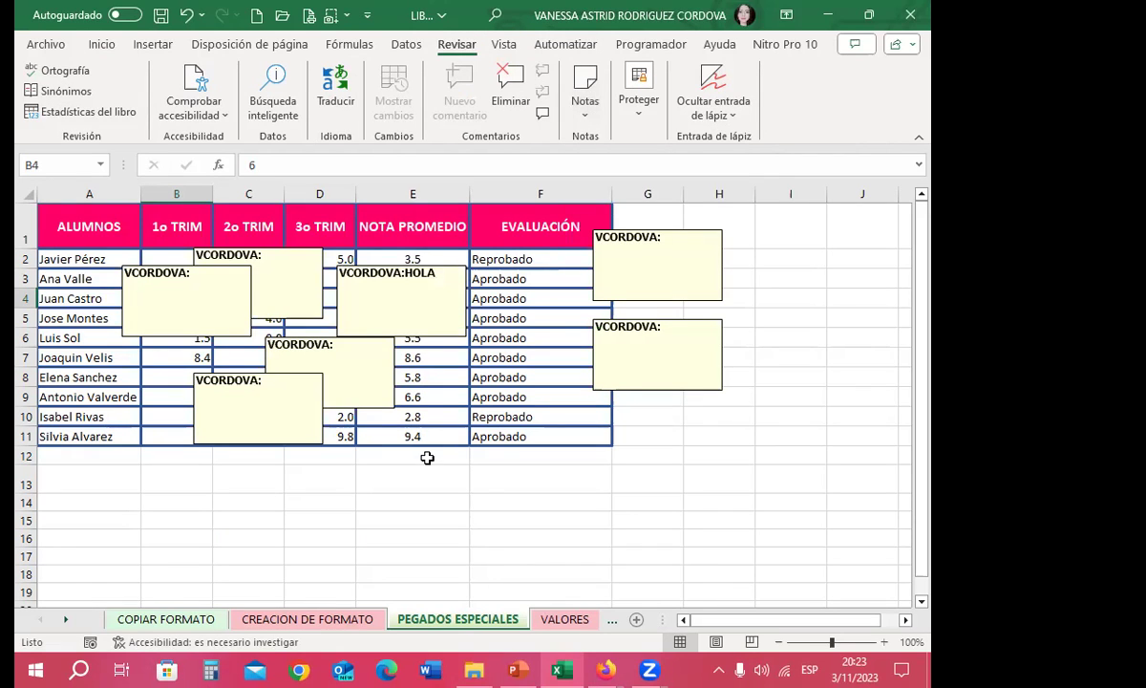
click(590, 126)
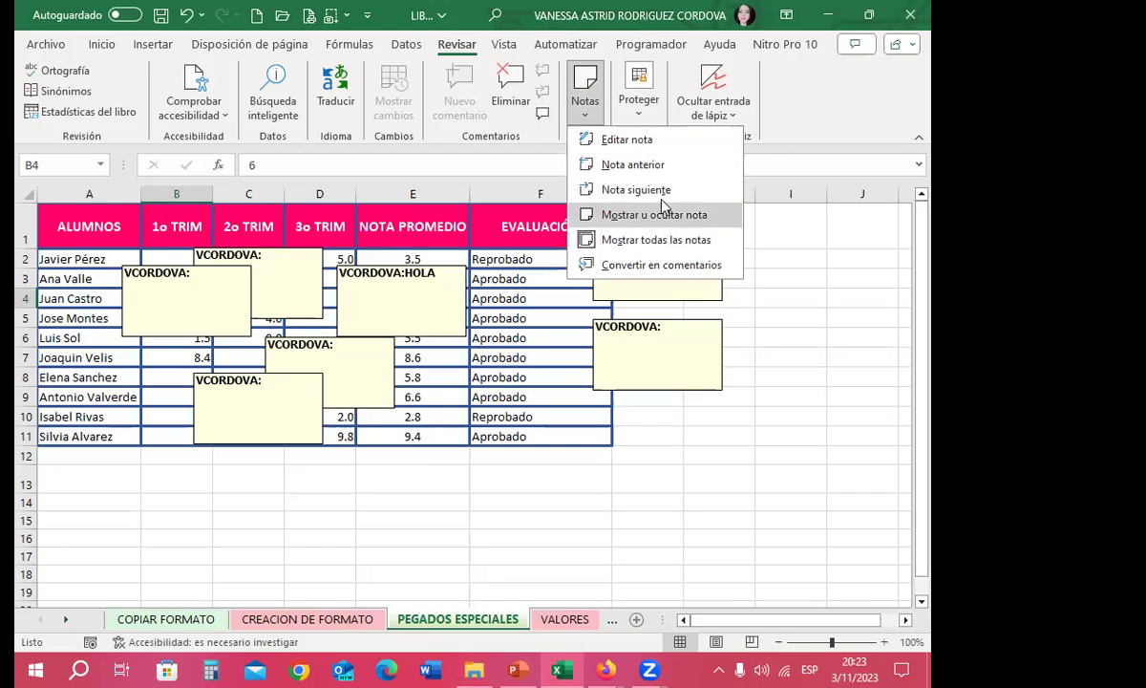
click(637, 240)
click(411, 378)
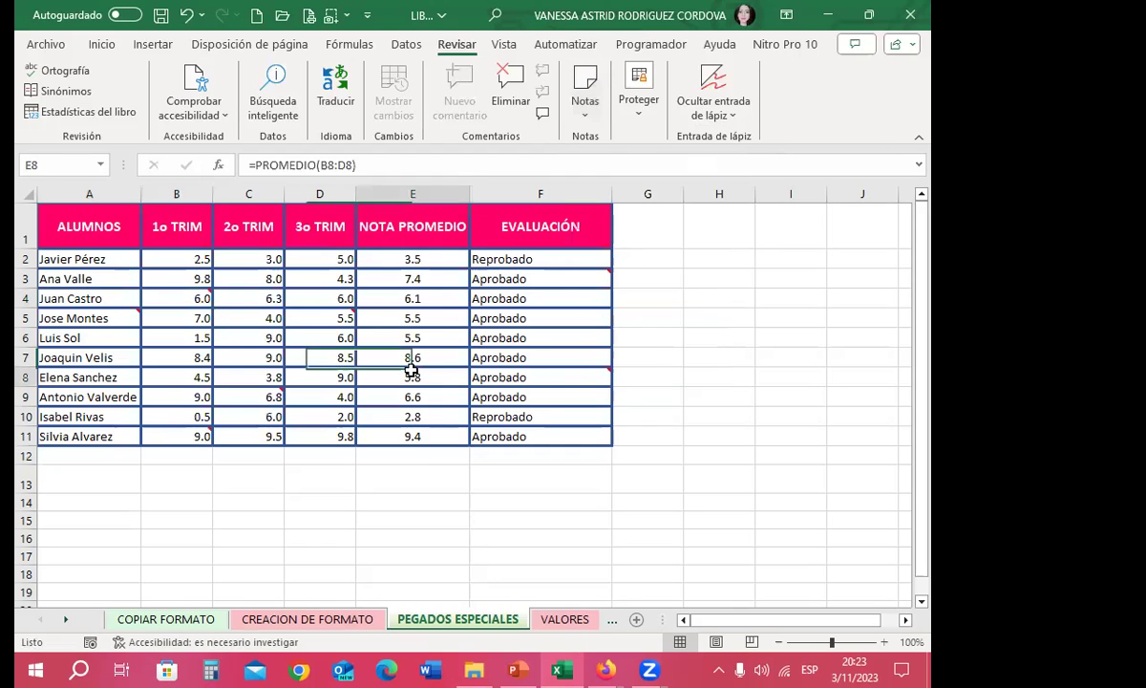
click(441, 259)
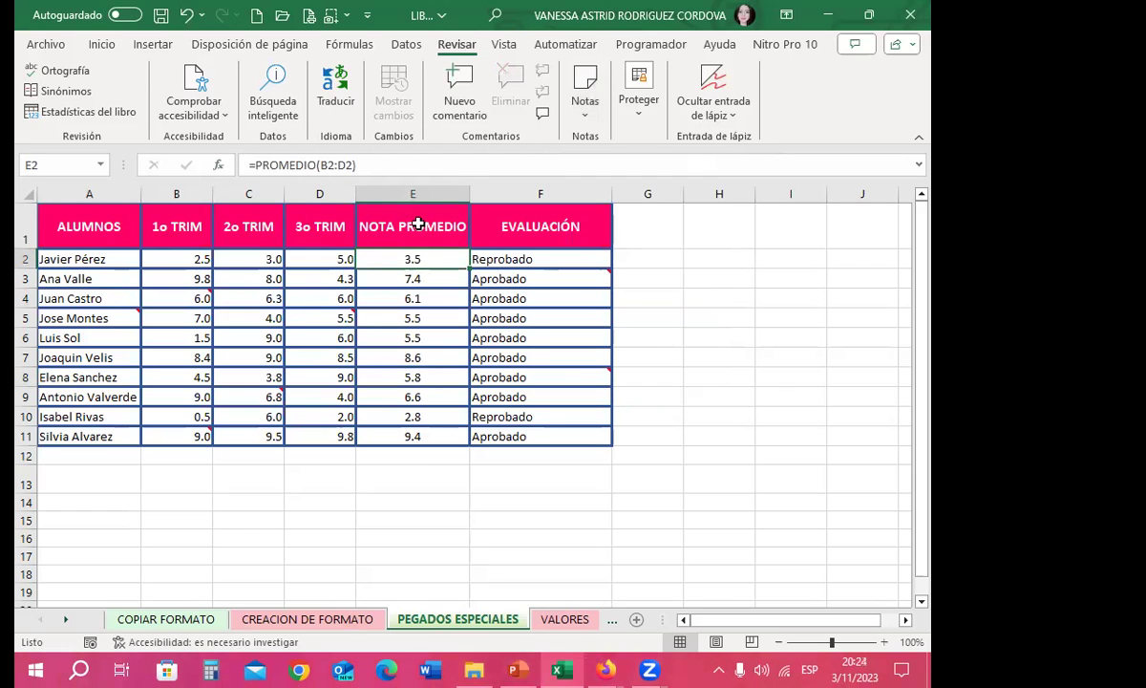
click(514, 258)
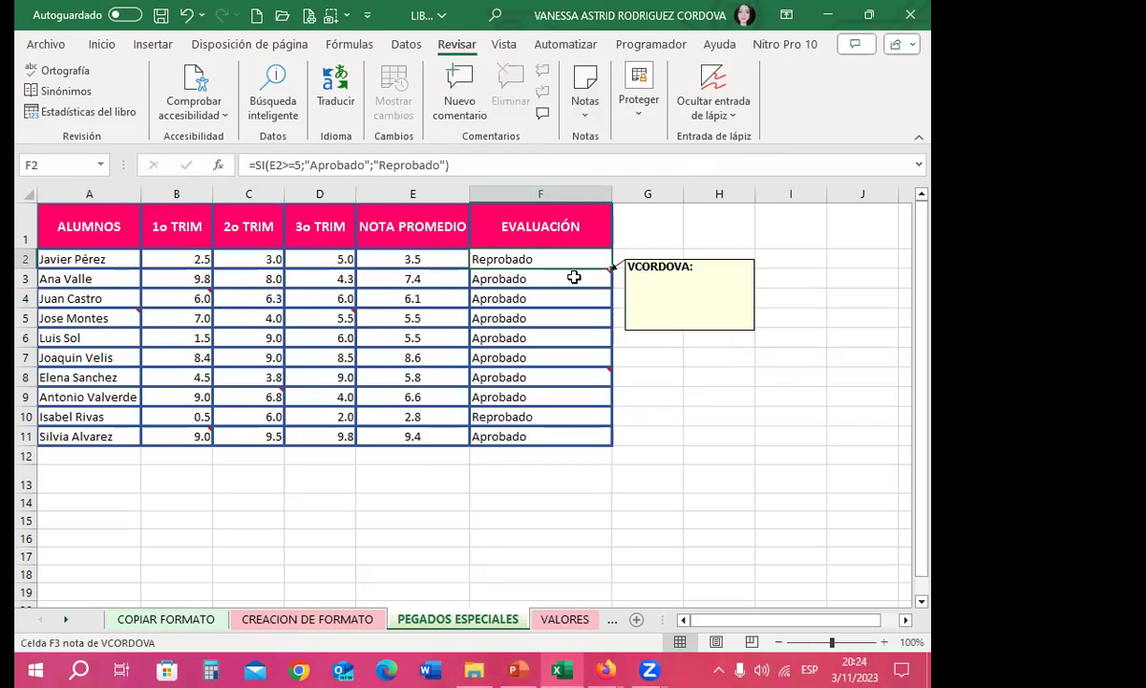
click(302, 338)
click(190, 376)
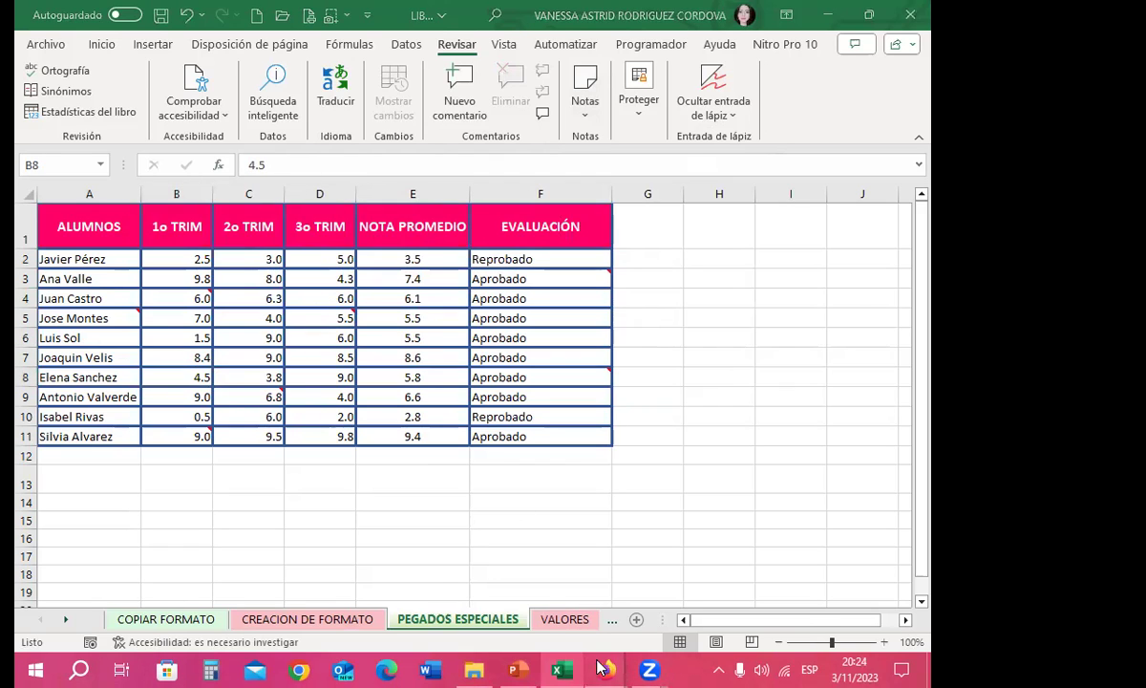
Glance at the Docentes MCI nivel1 group chat in WhatsApp Web, then return to Excel.
mouse_move(600, 667)
click(668, 506)
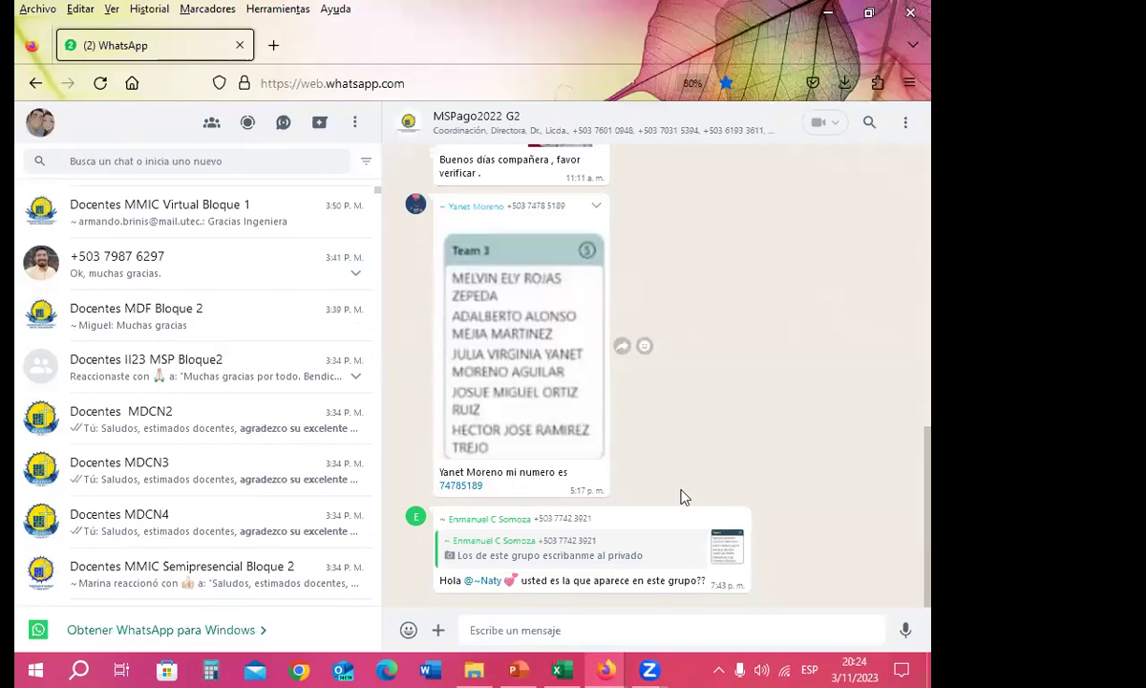
scroll(159, 337, up, 10)
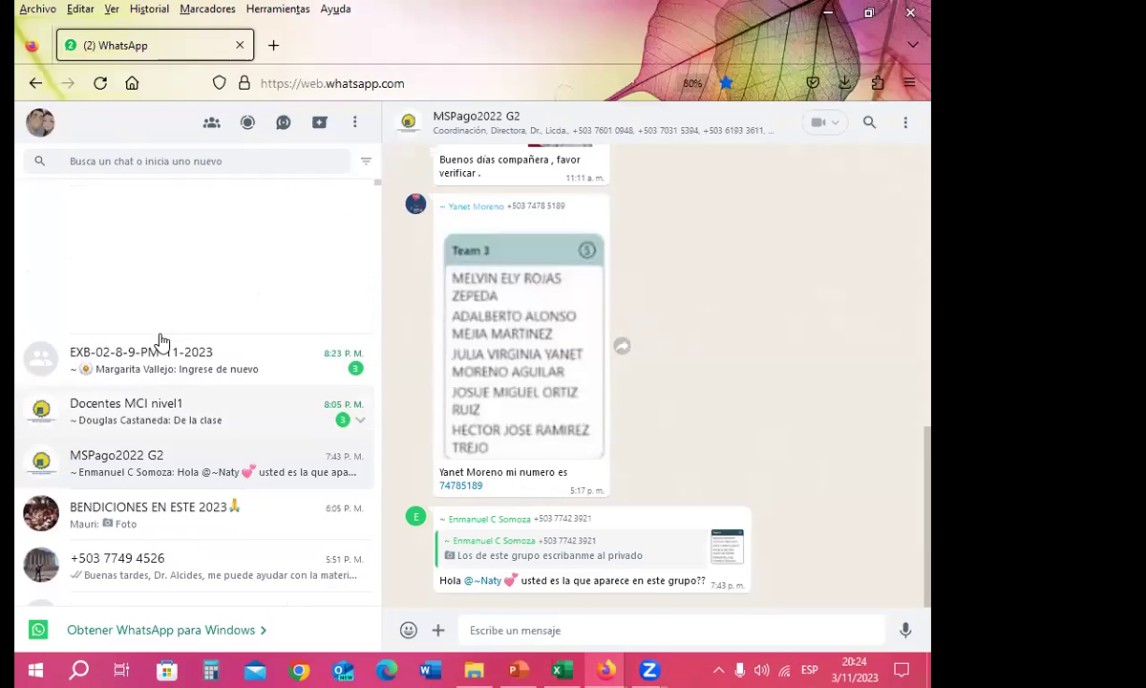
click(168, 430)
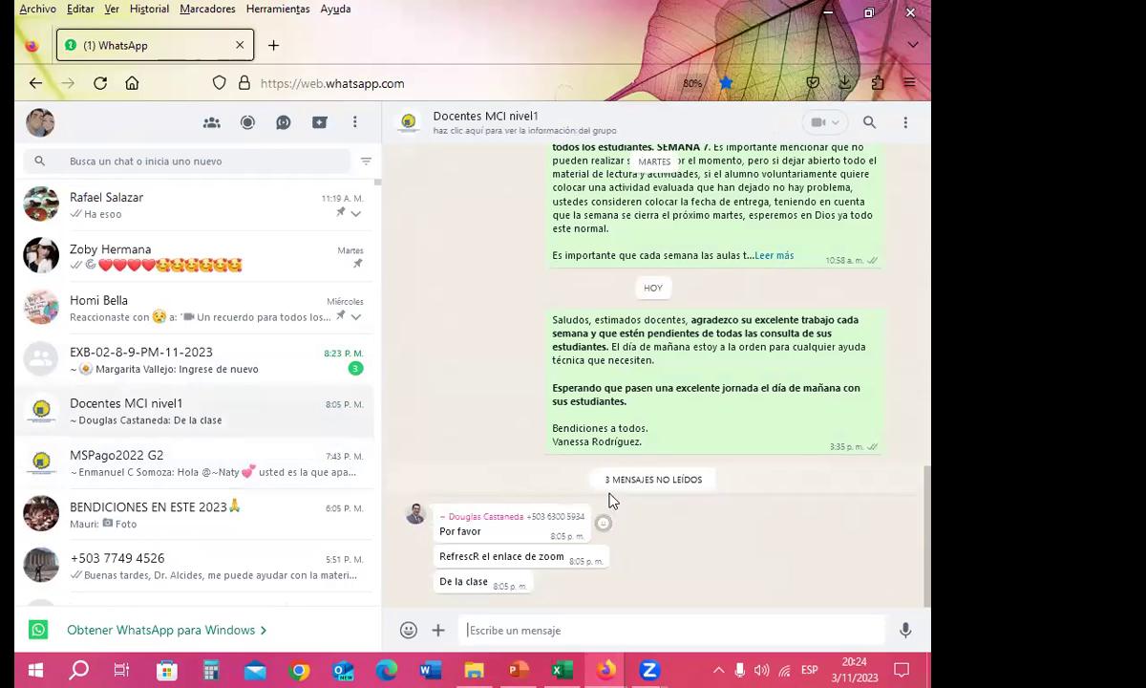
click(827, 12)
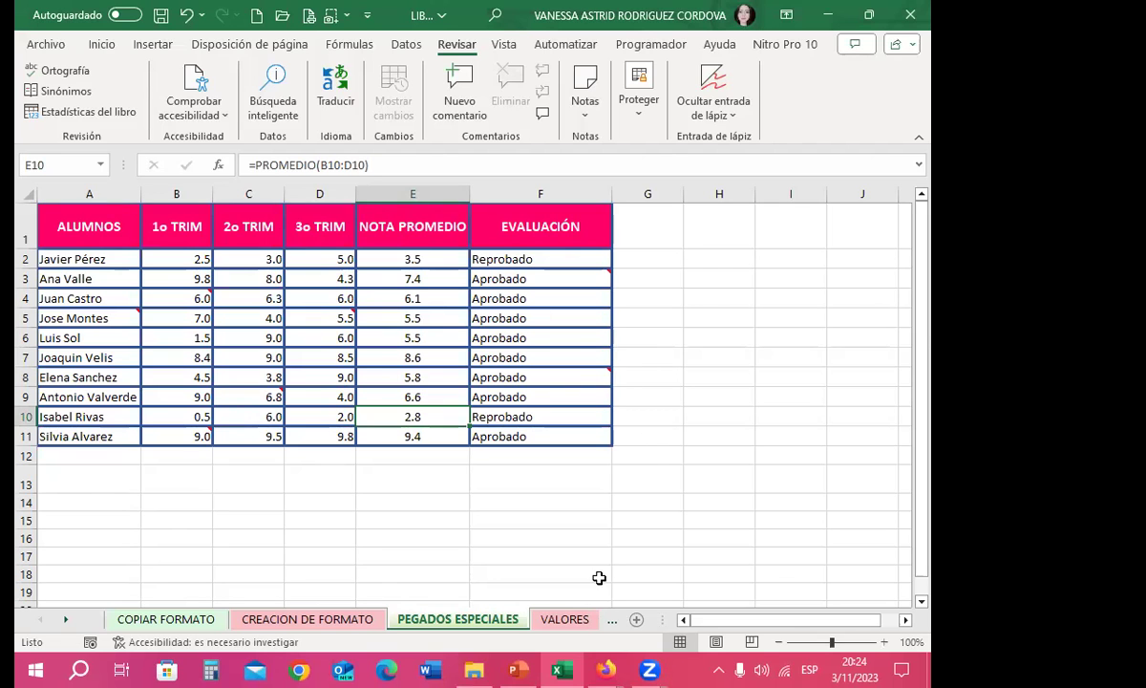
Reply 'Puede ingresar nuevamente' in the EXB-02-8-9-PM-11-2023 group chat.
mouse_move(605, 669)
click(692, 520)
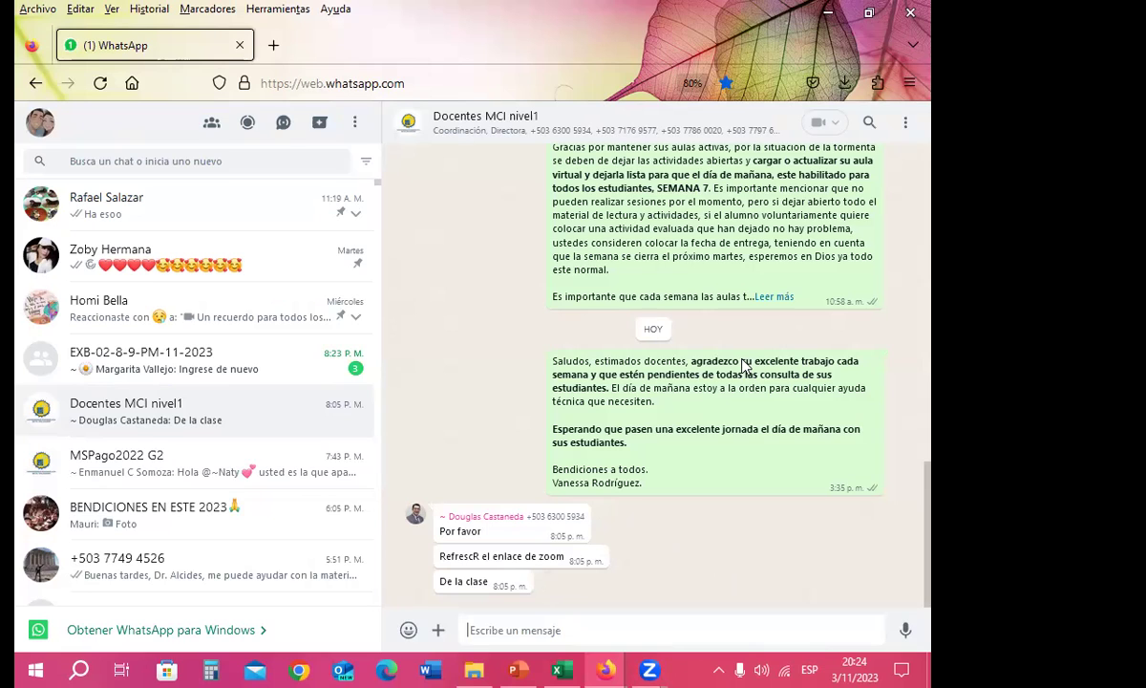
click(258, 369)
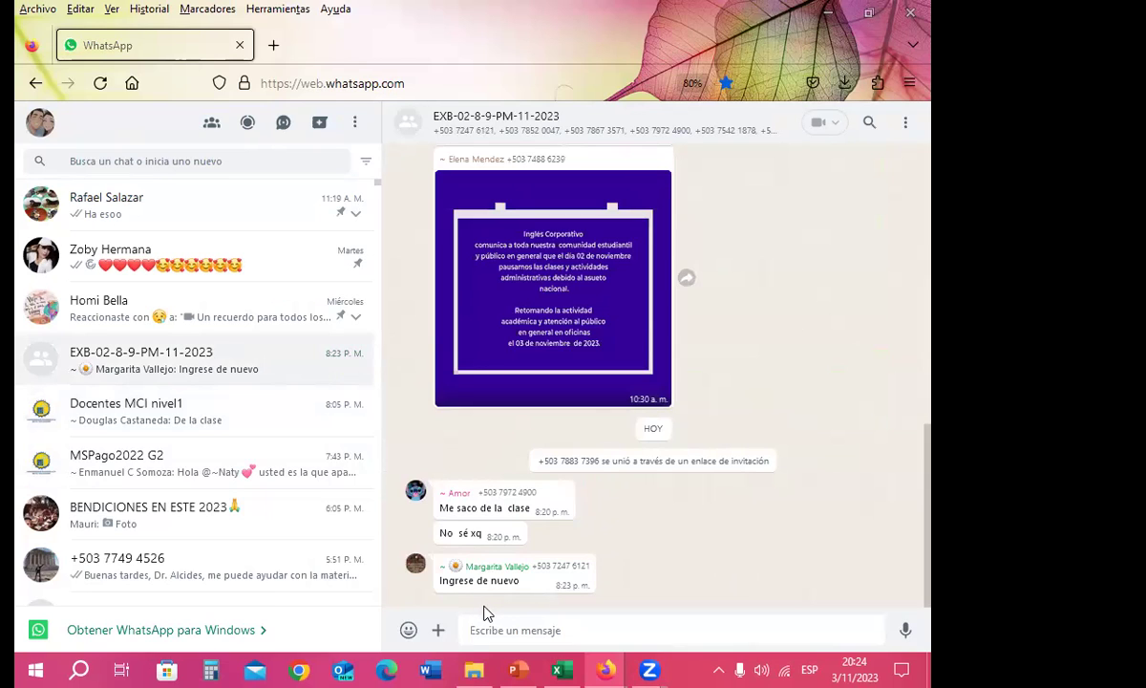
text(gdde)
key(BackSpace)
key(BackSpace)
key(BackSpace)
key(BackSpace)
text(Puede ingresar nuevamente.)
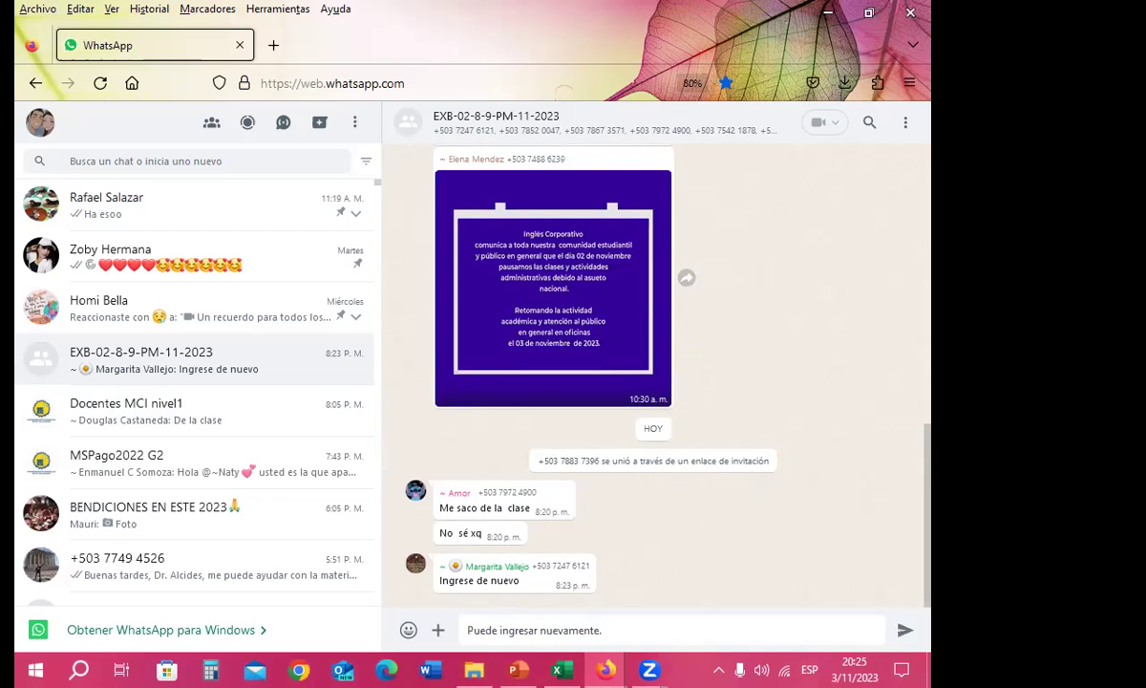
key(Return)
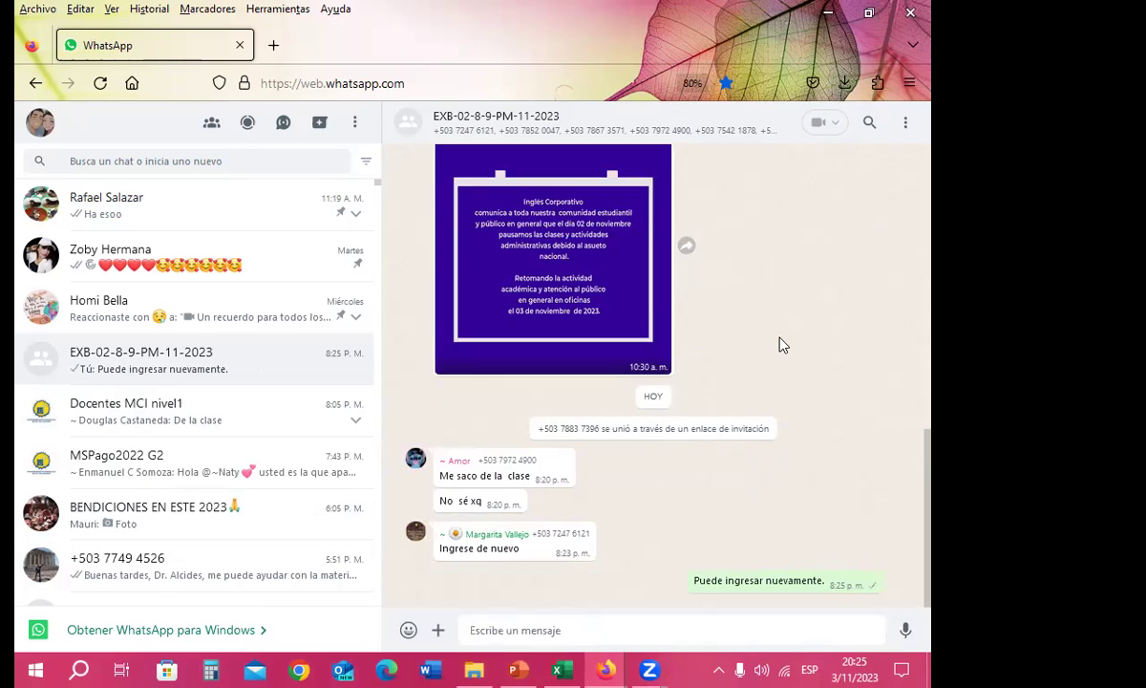
Open the MSPago2022 G2 group chat and scroll through its latest messages.
click(136, 466)
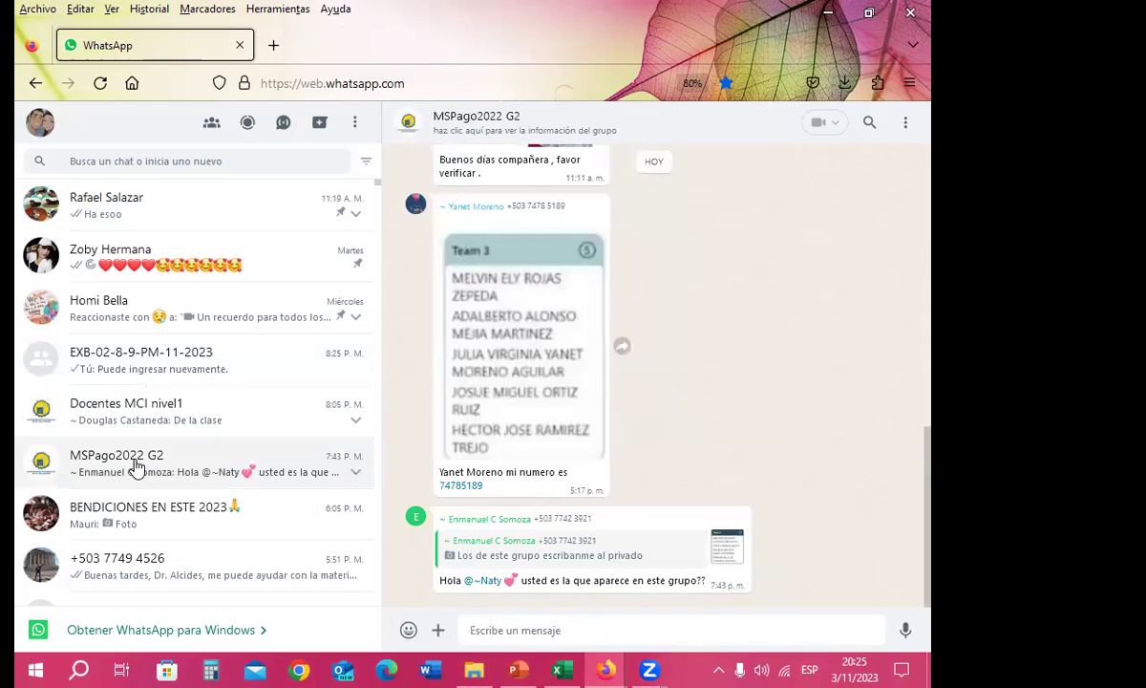
scroll(184, 473, down, 3)
scroll(191, 382, up, 3)
Back in Excel, inspect the ALUMNOS header, the E2 average formula and the F2 pass/fail formula.
click(827, 12)
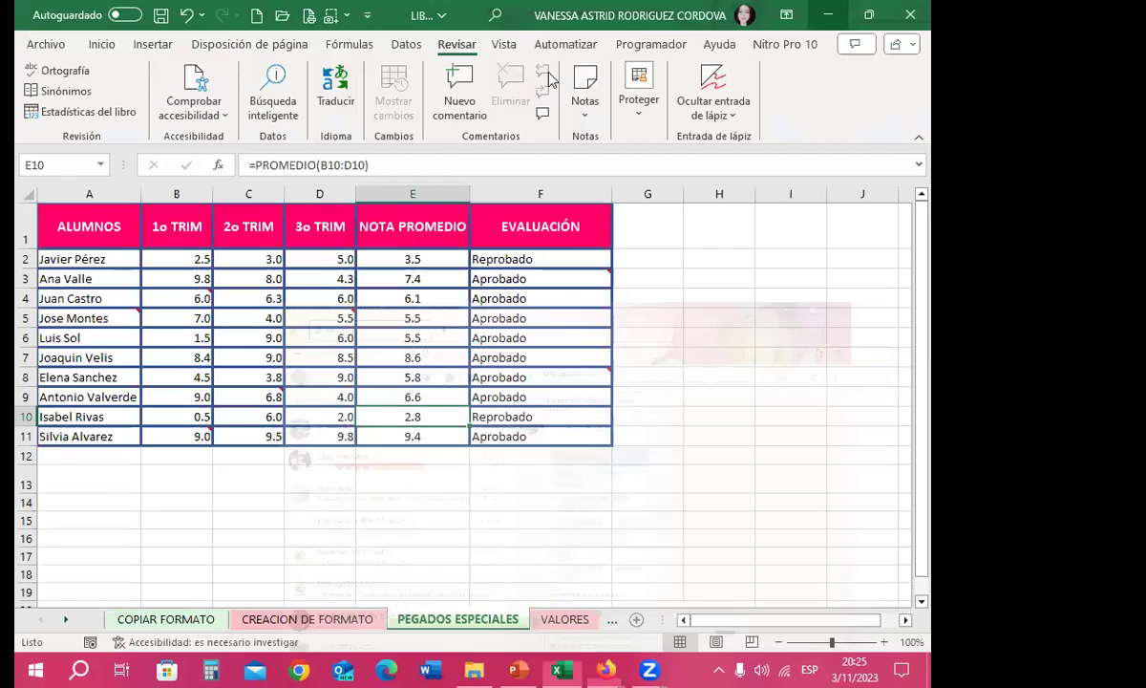
click(521, 376)
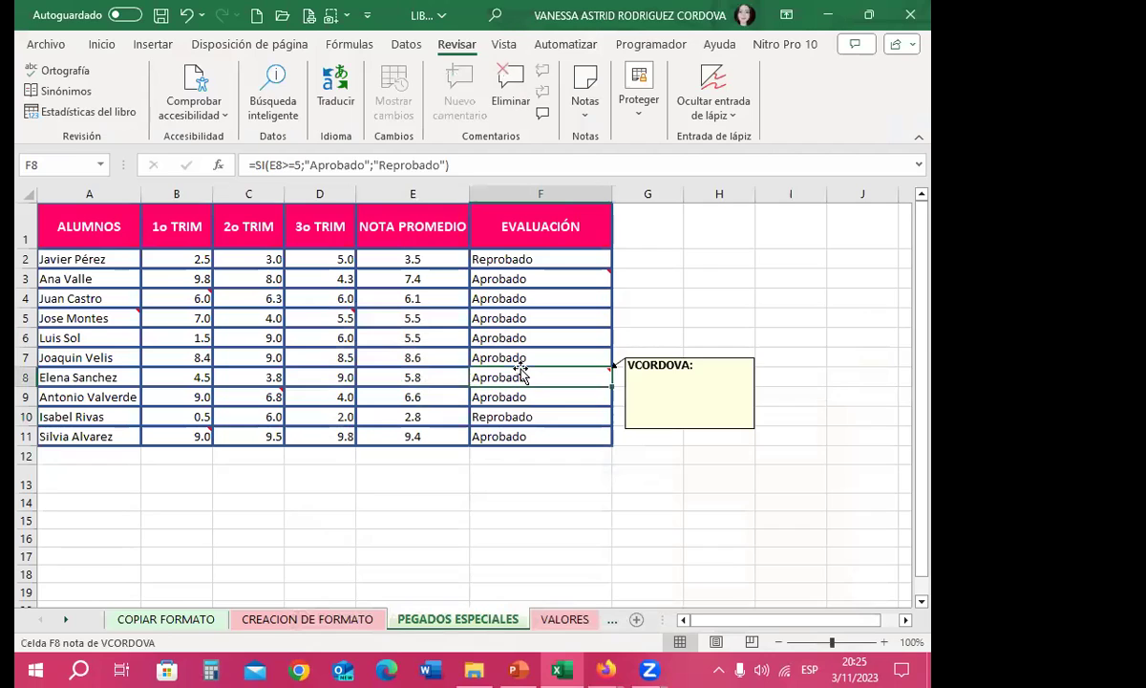
click(75, 226)
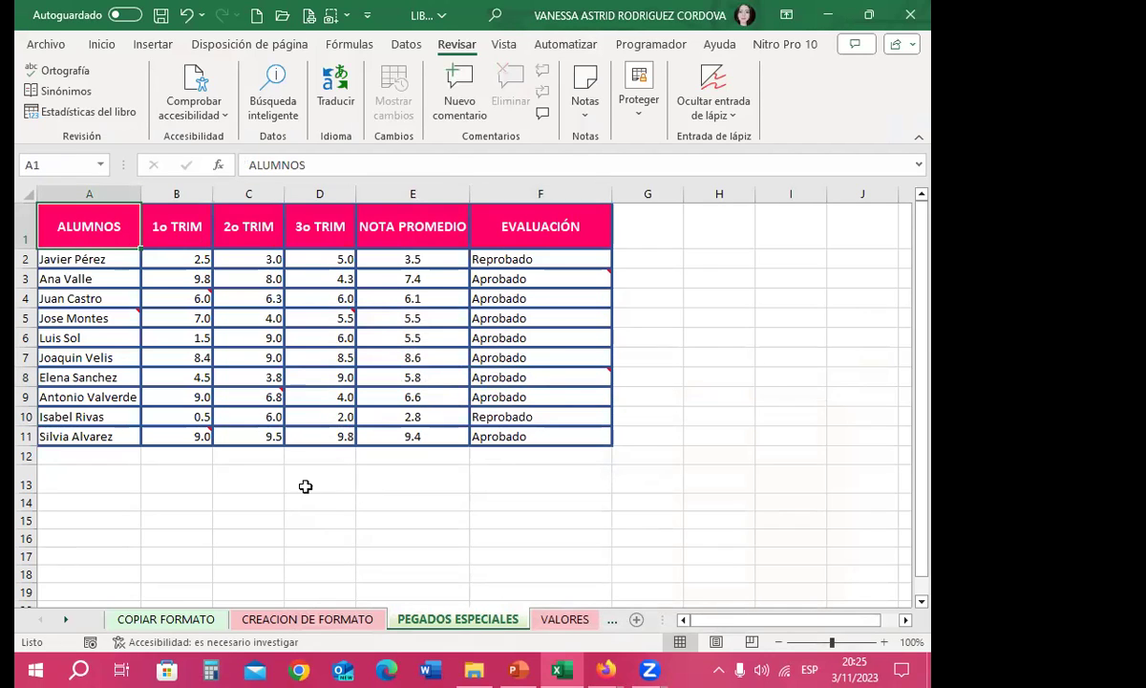
click(410, 256)
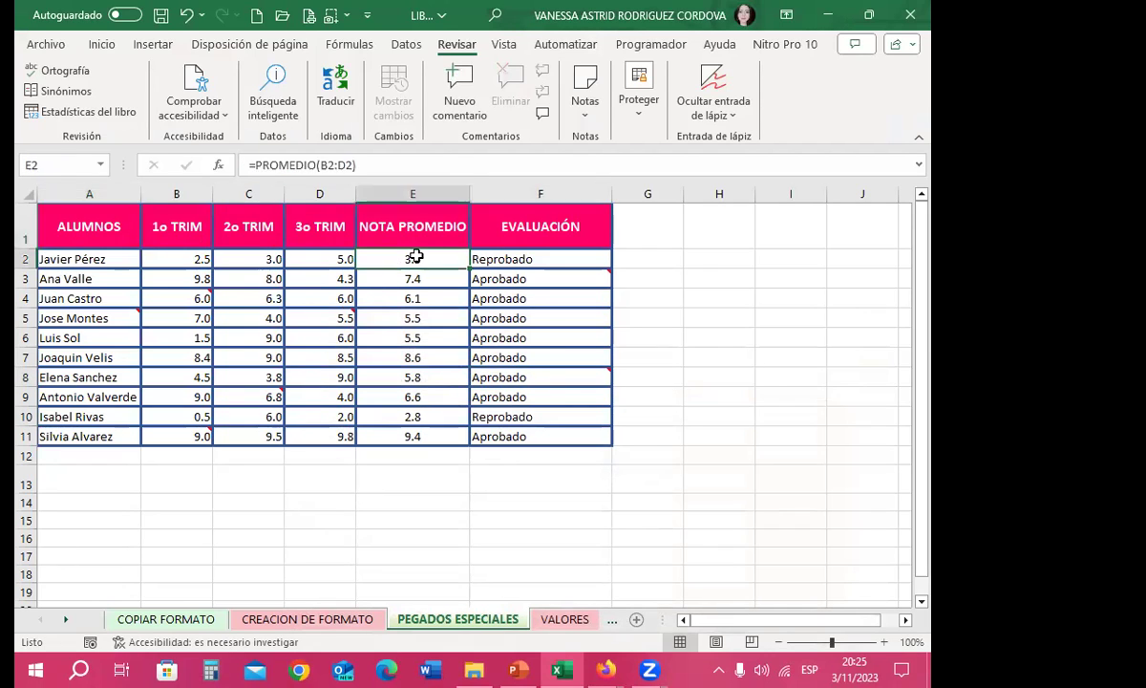
click(576, 265)
click(433, 254)
click(593, 260)
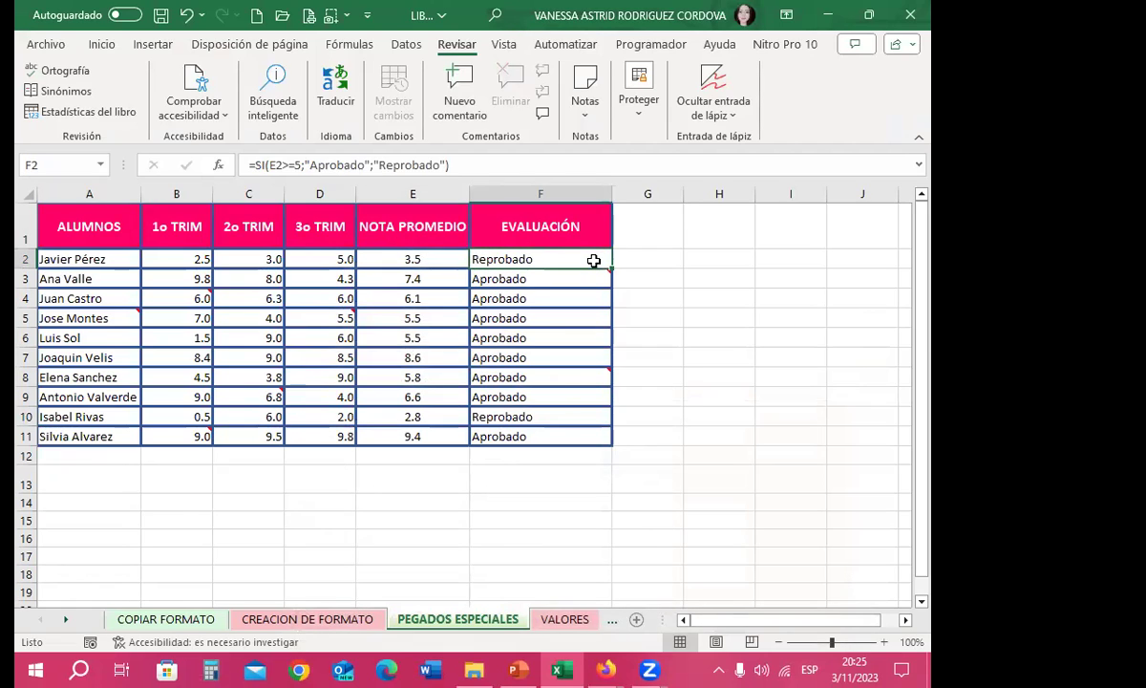
Copy the grade table A1:F12 with Copiar on the Inicio tab.
mouse_move(82, 216)
mouse_down()
mouse_move(581, 392)
mouse_move(577, 451)
mouse_up()
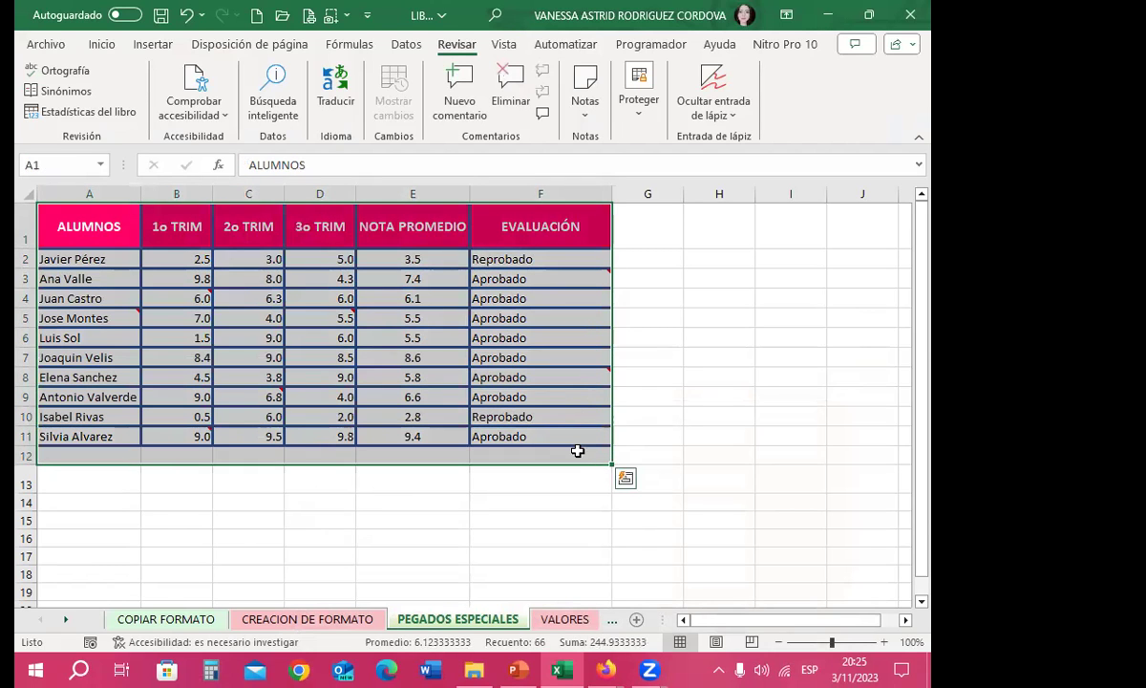
click(100, 45)
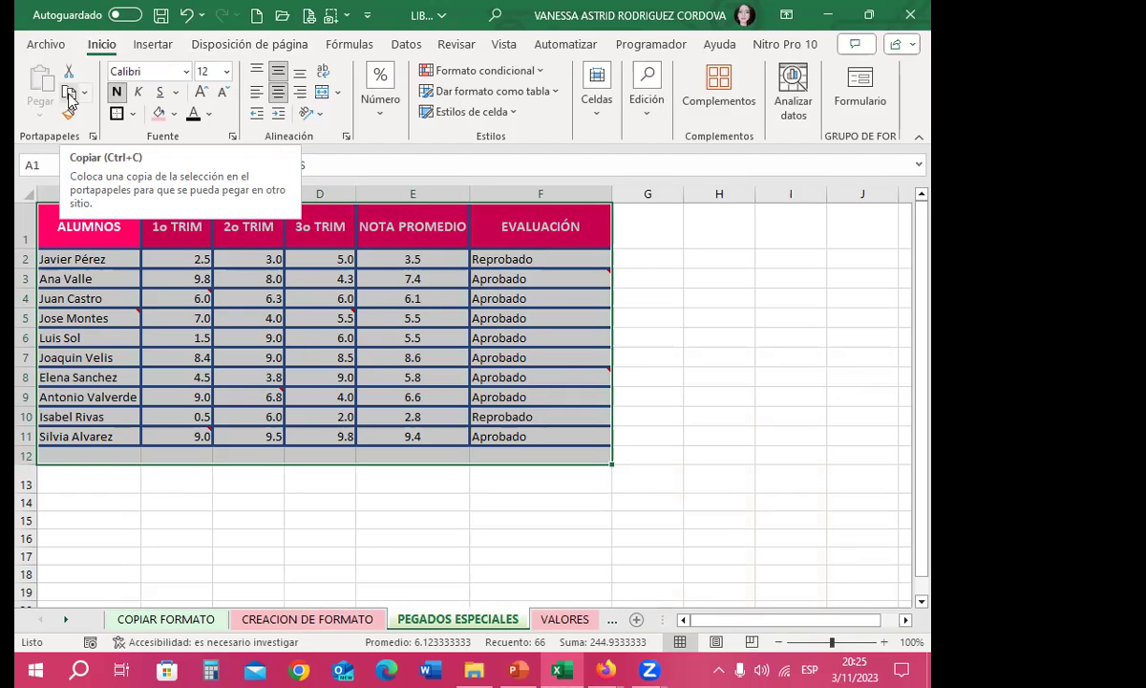
click(69, 93)
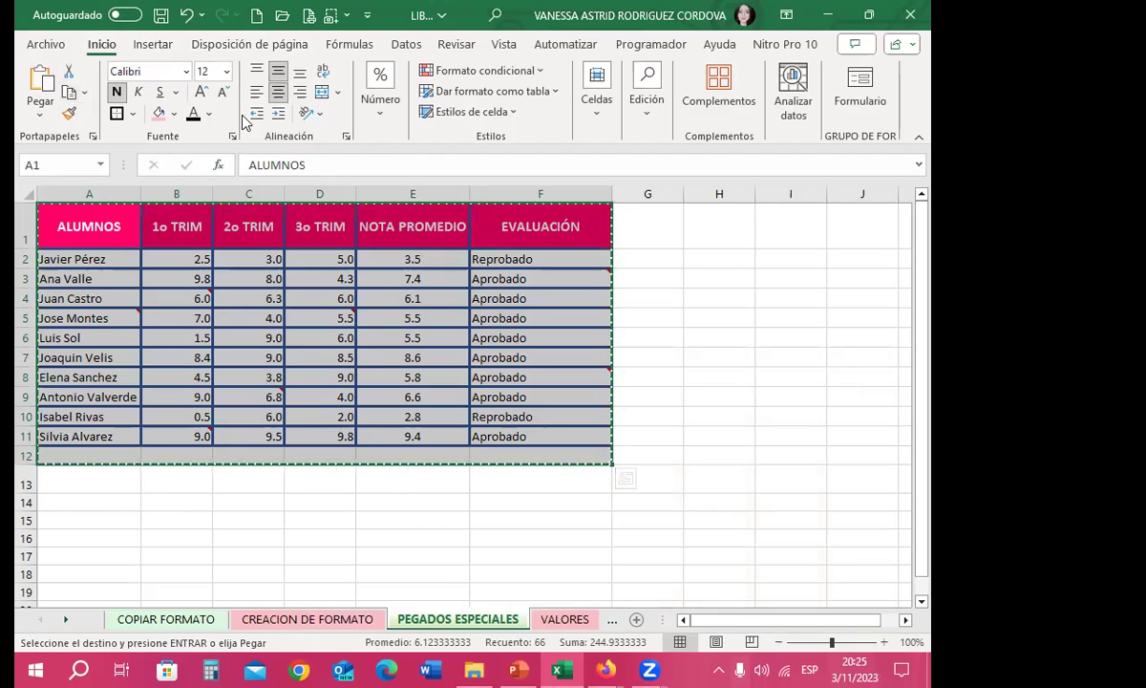
key(ctrl+v)
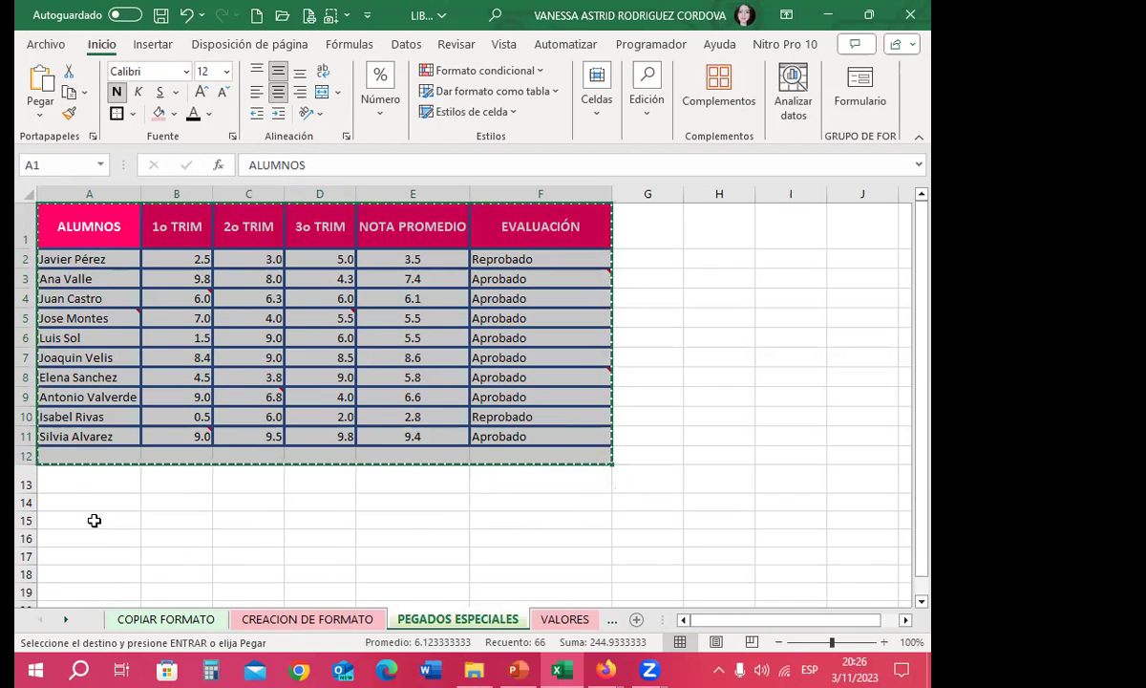
scroll(67, 478, down, 1)
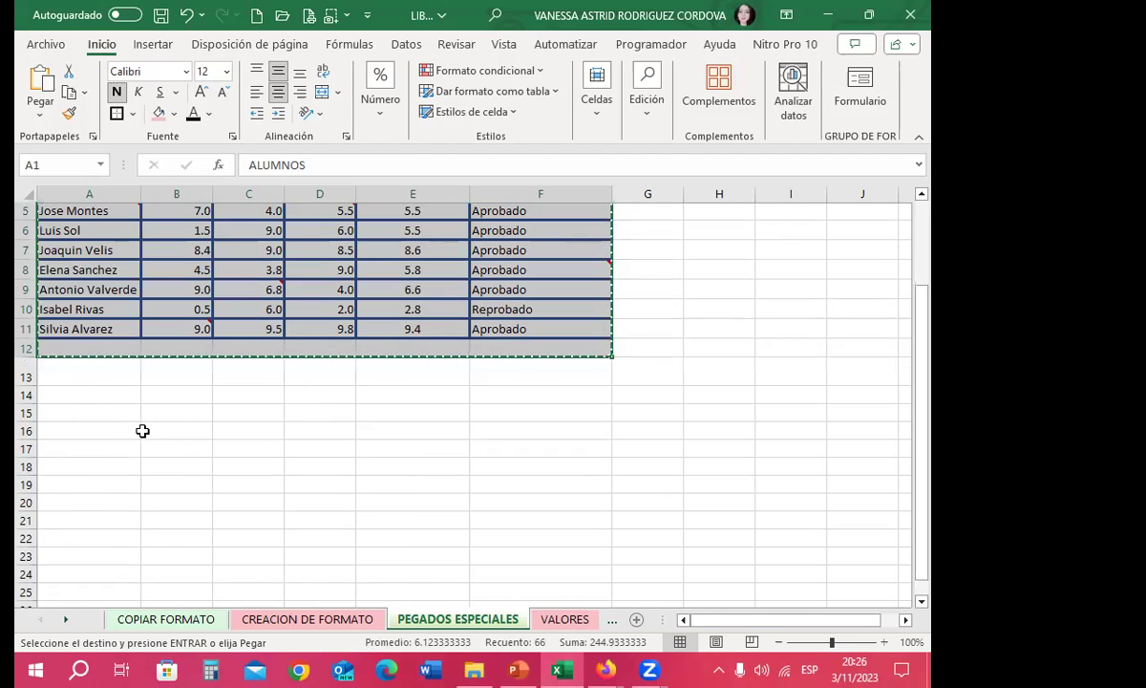
Paste only the Fórmulas of the copied table at cell A15 via Pegado especial.
click(69, 415)
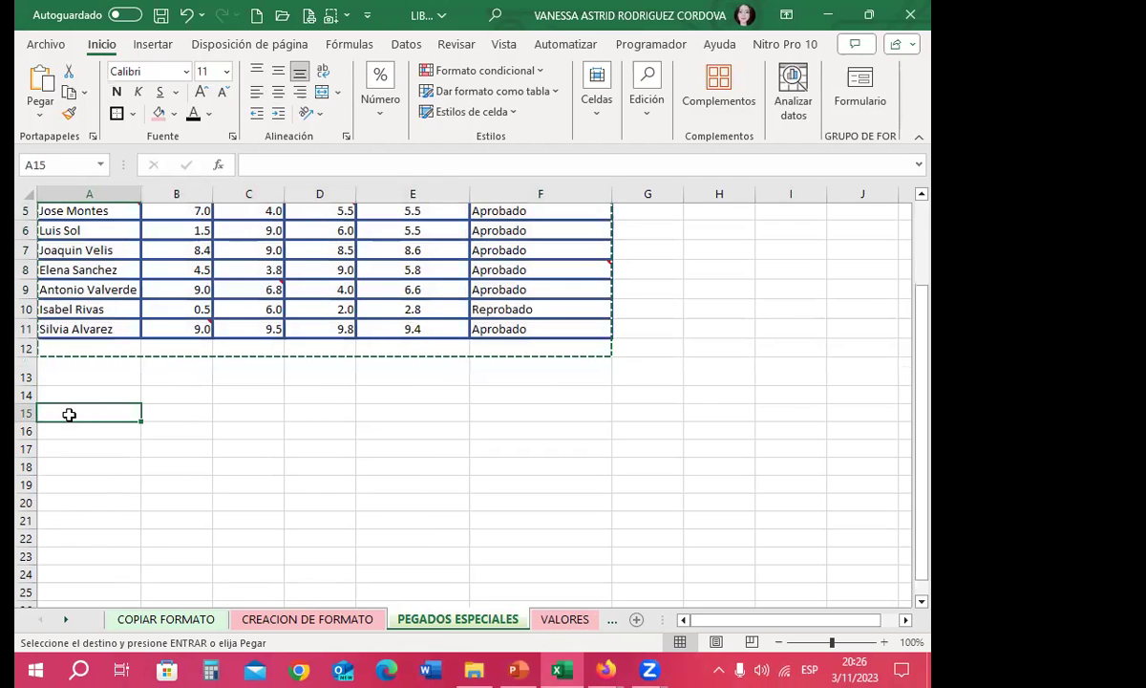
scroll(70, 411, up, 2)
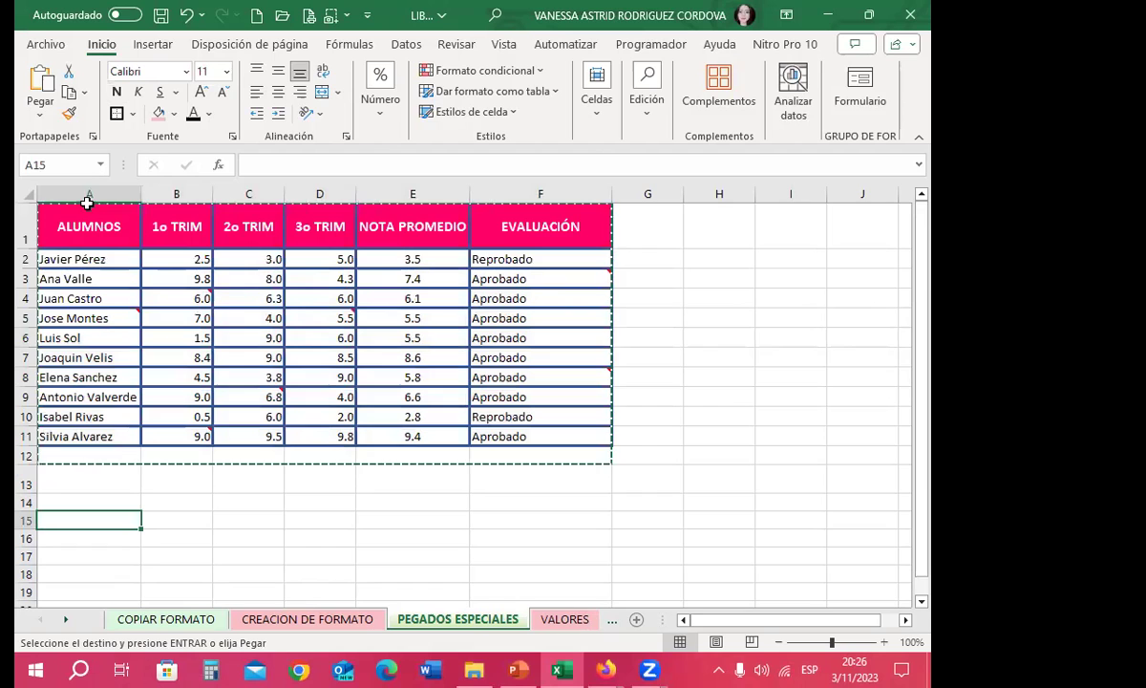
click(41, 120)
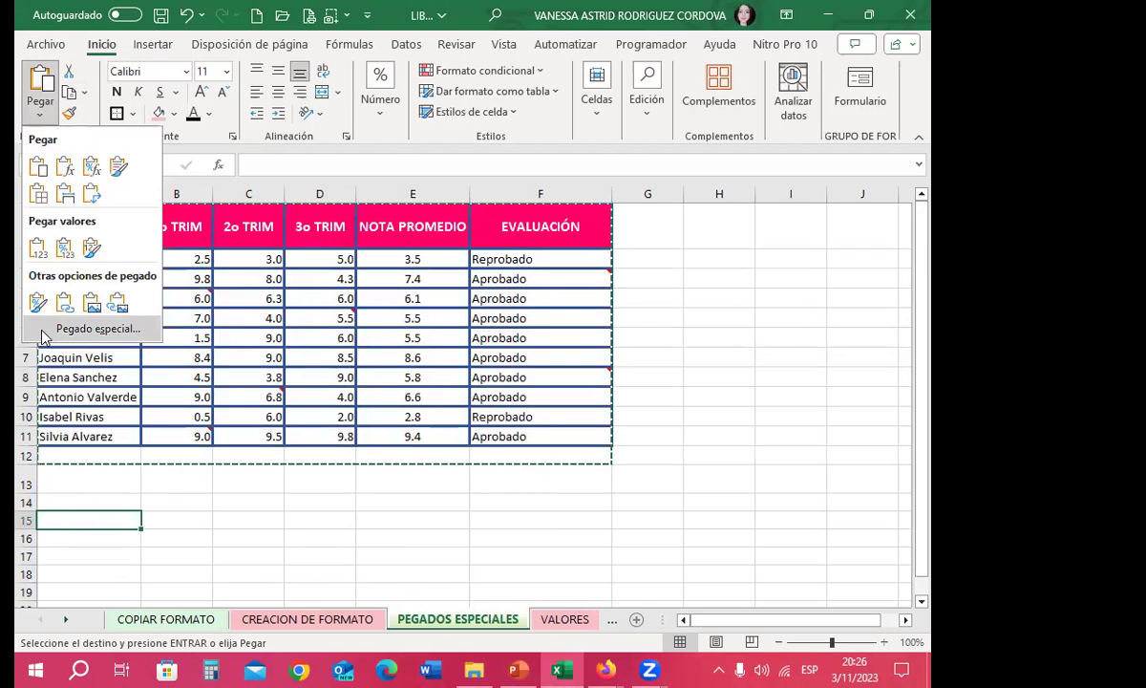
click(96, 328)
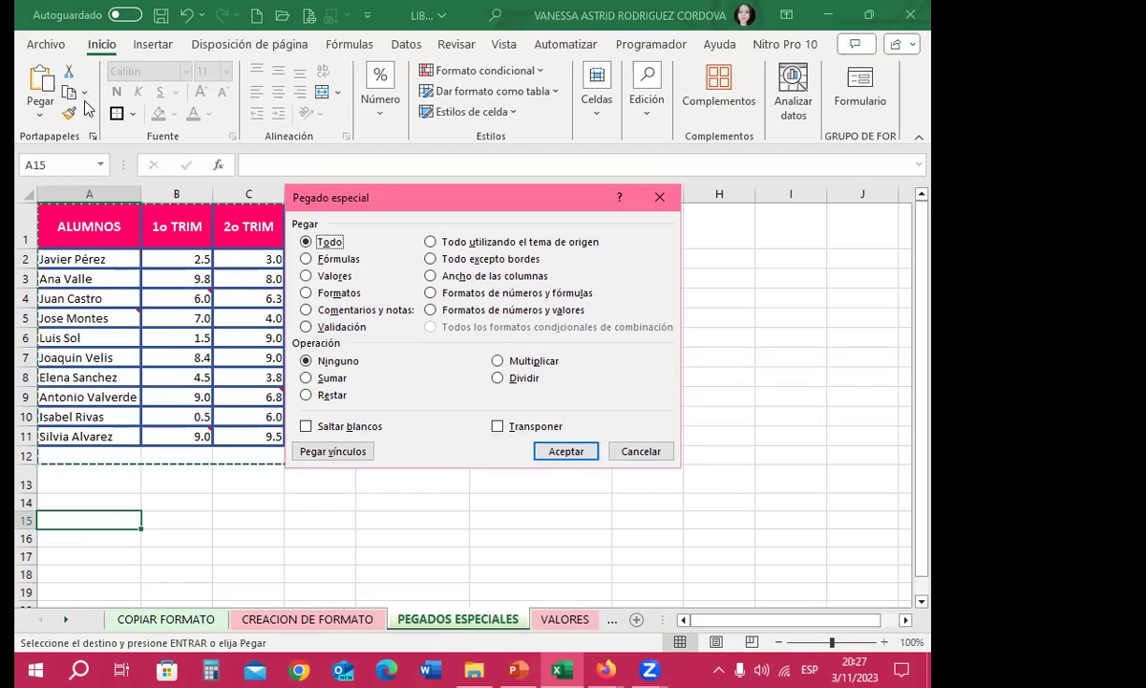
click(306, 260)
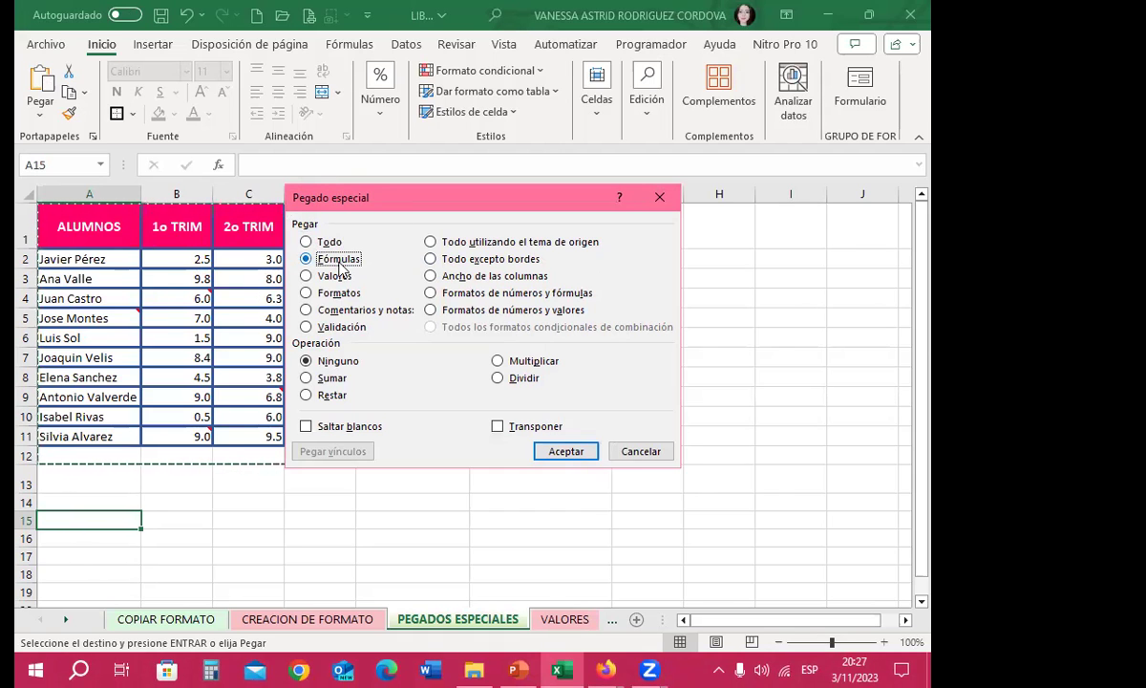
click(567, 452)
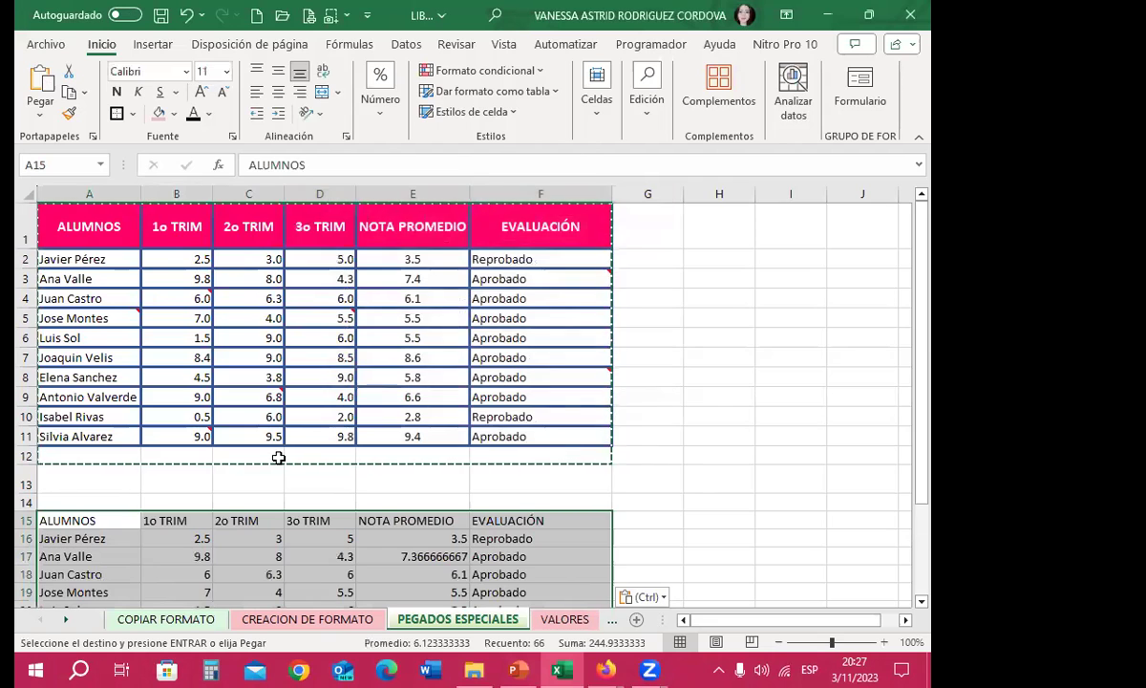
scroll(274, 457, down, 1)
scroll(273, 459, down, 2)
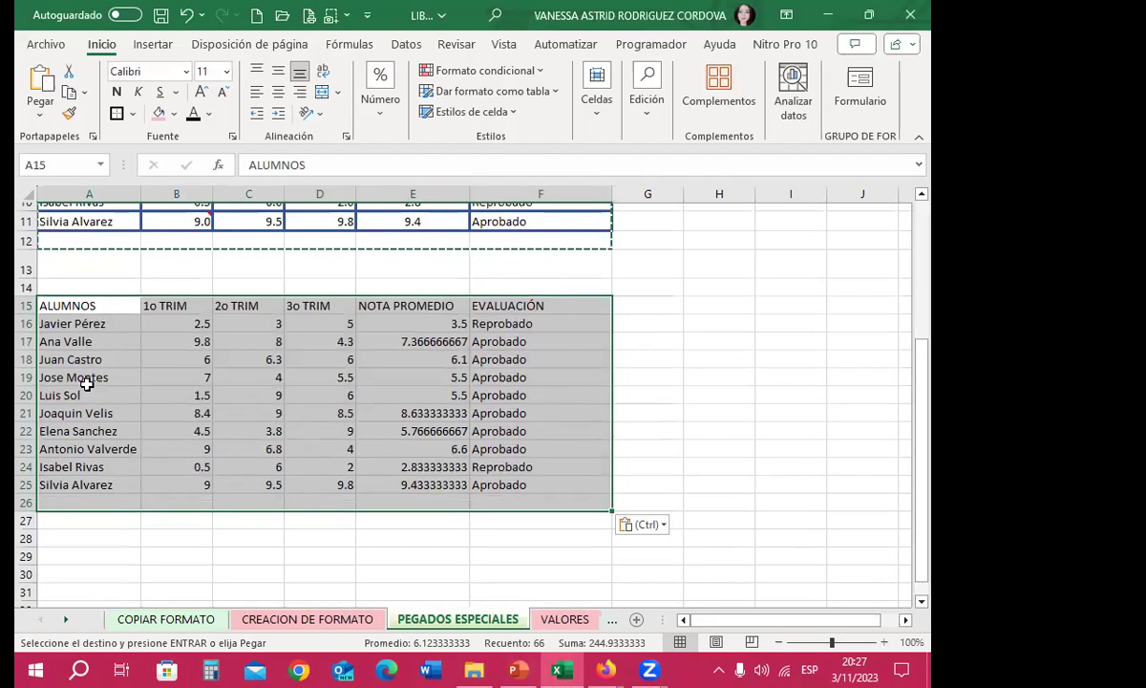
click(93, 322)
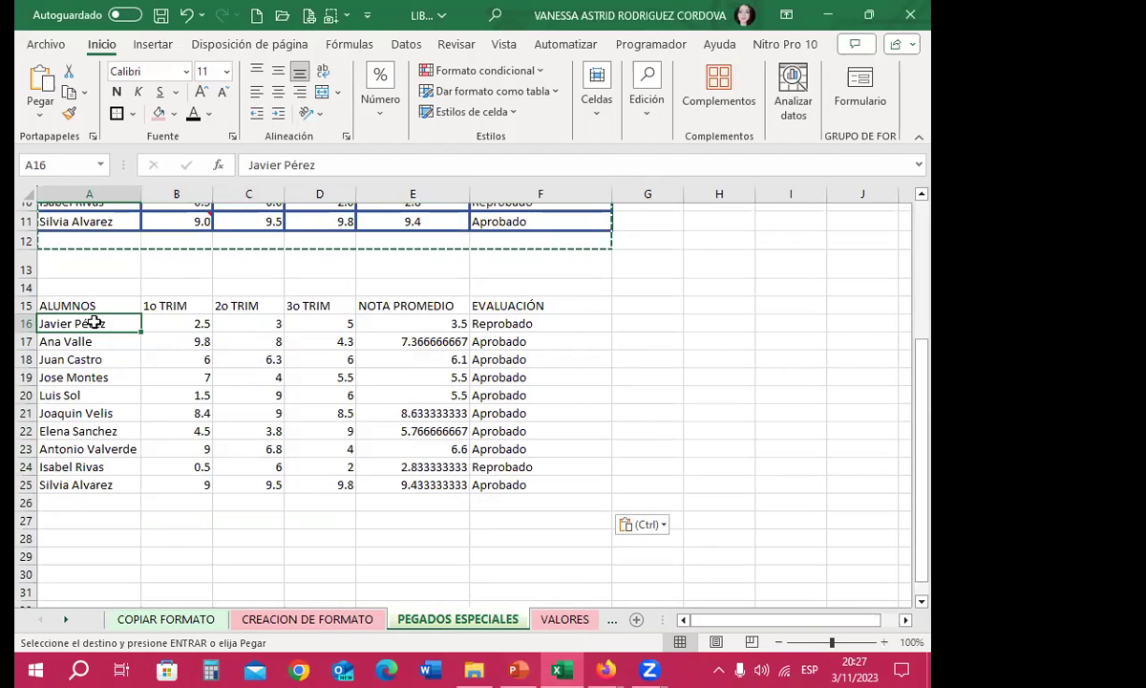
click(167, 327)
click(254, 329)
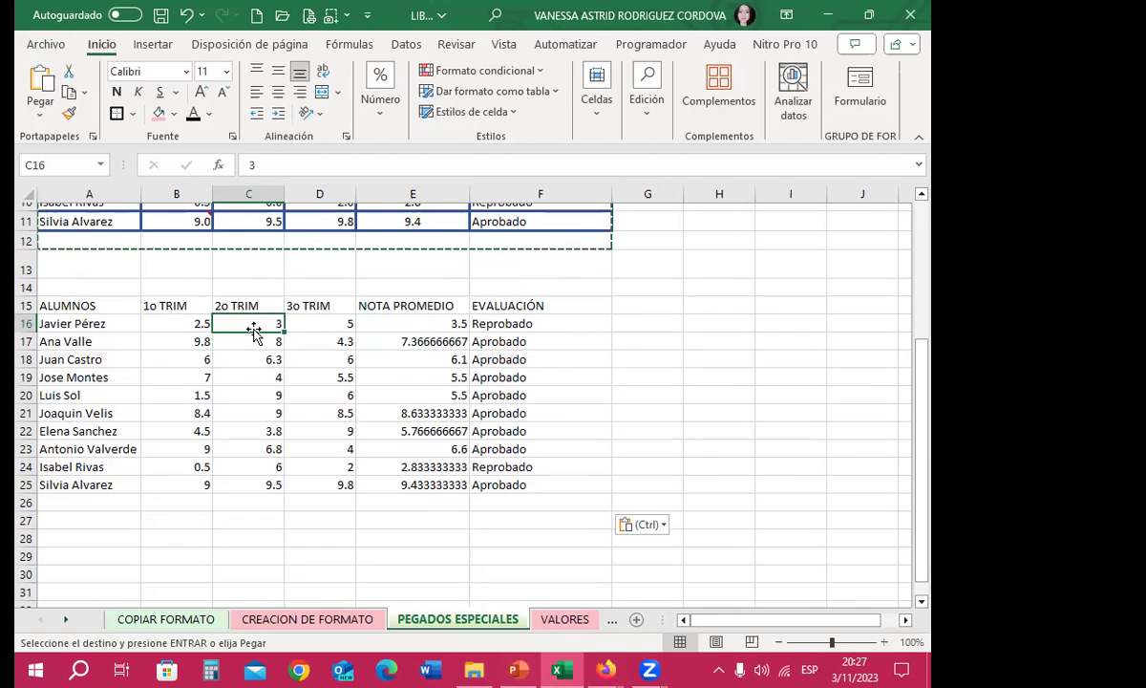
click(178, 326)
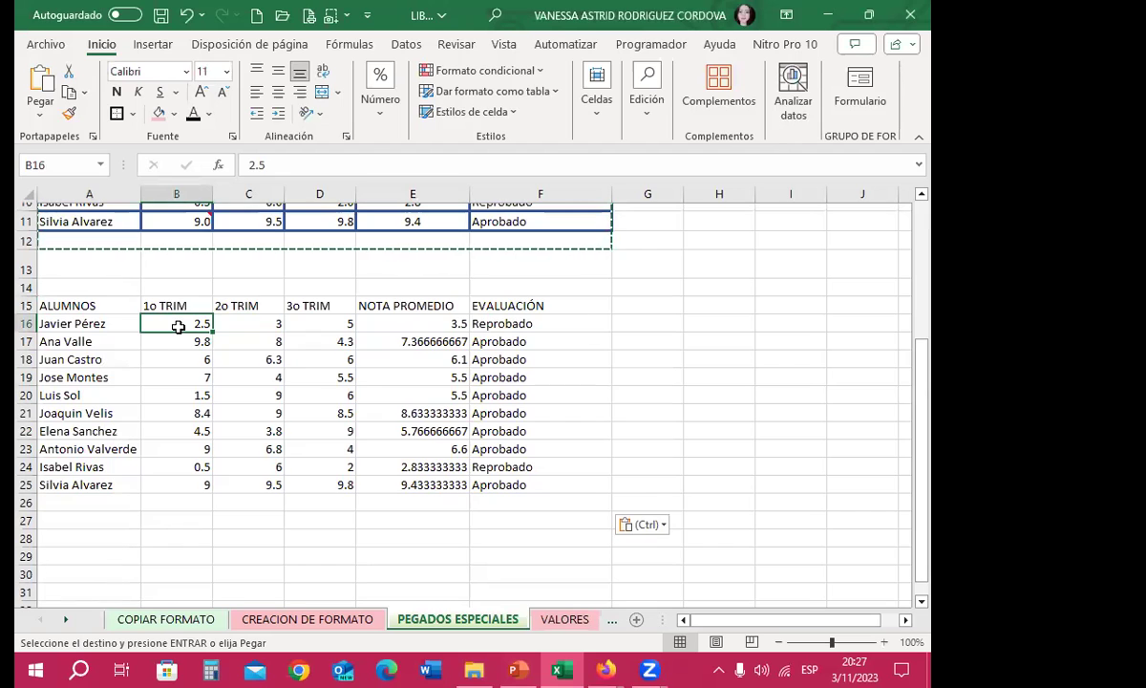
click(410, 326)
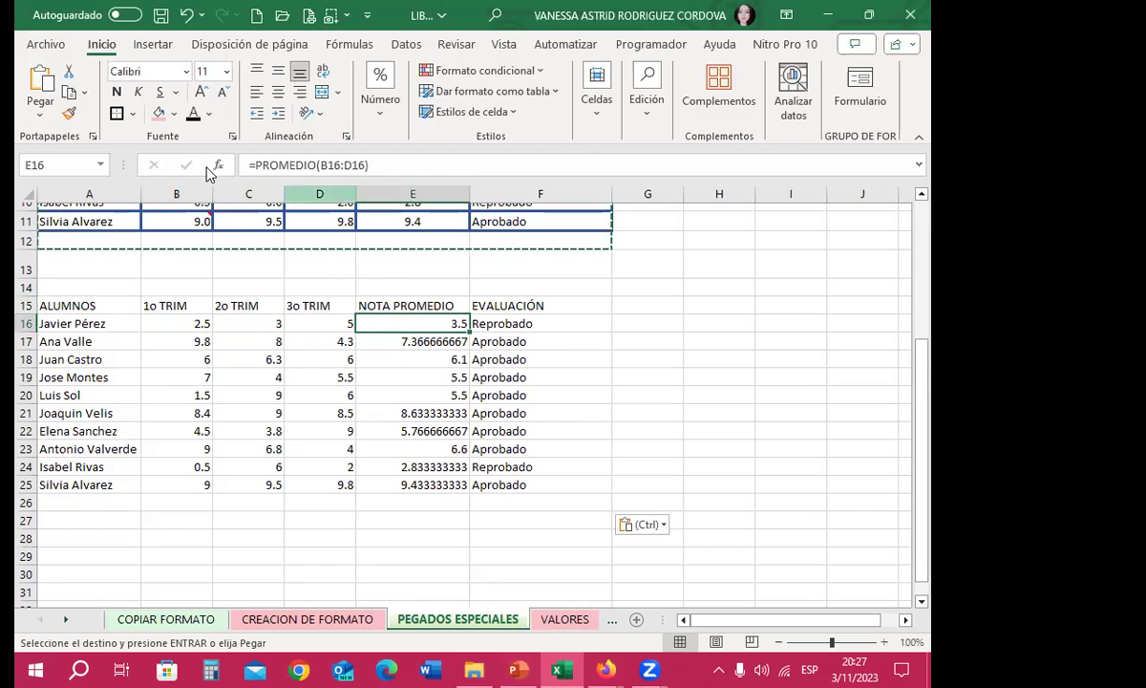
click(546, 323)
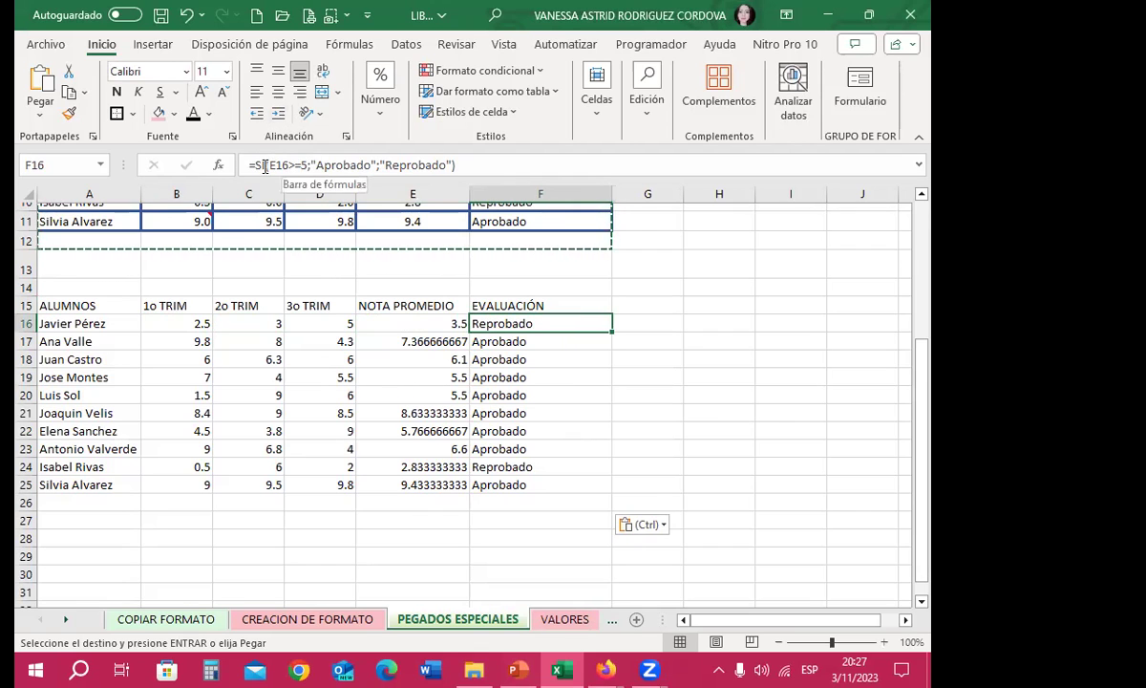
click(416, 323)
click(410, 342)
scroll(368, 220, up, 3)
scroll(361, 420, down, 2)
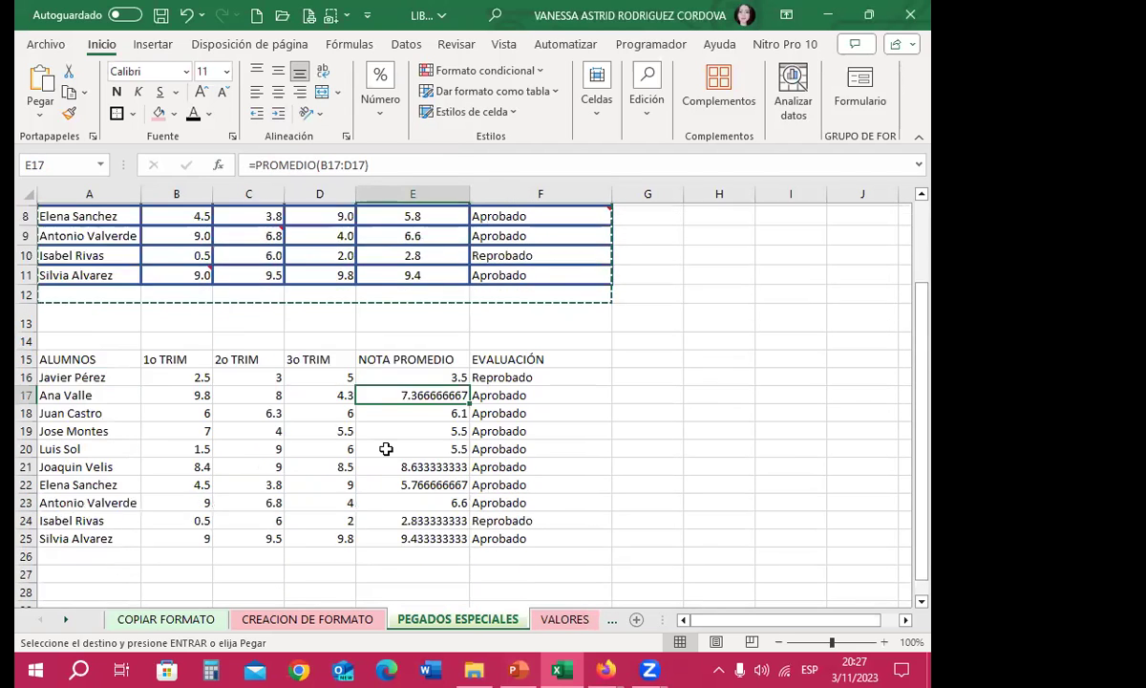
scroll(361, 382, down, 1)
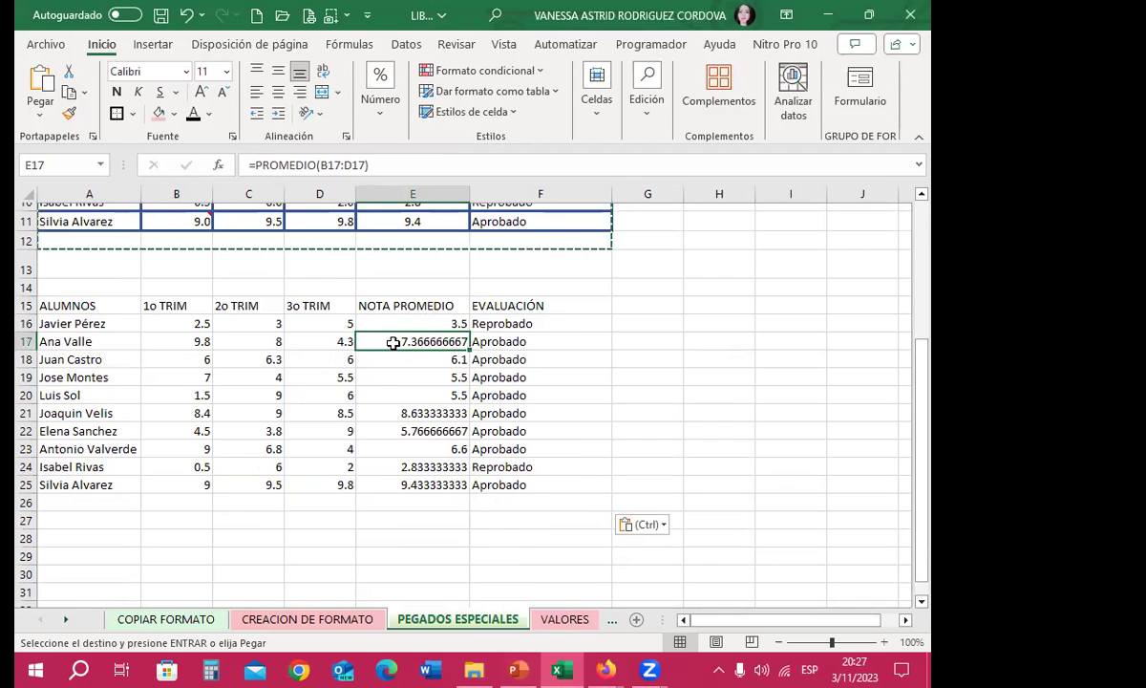
drag(393, 343, 385, 484)
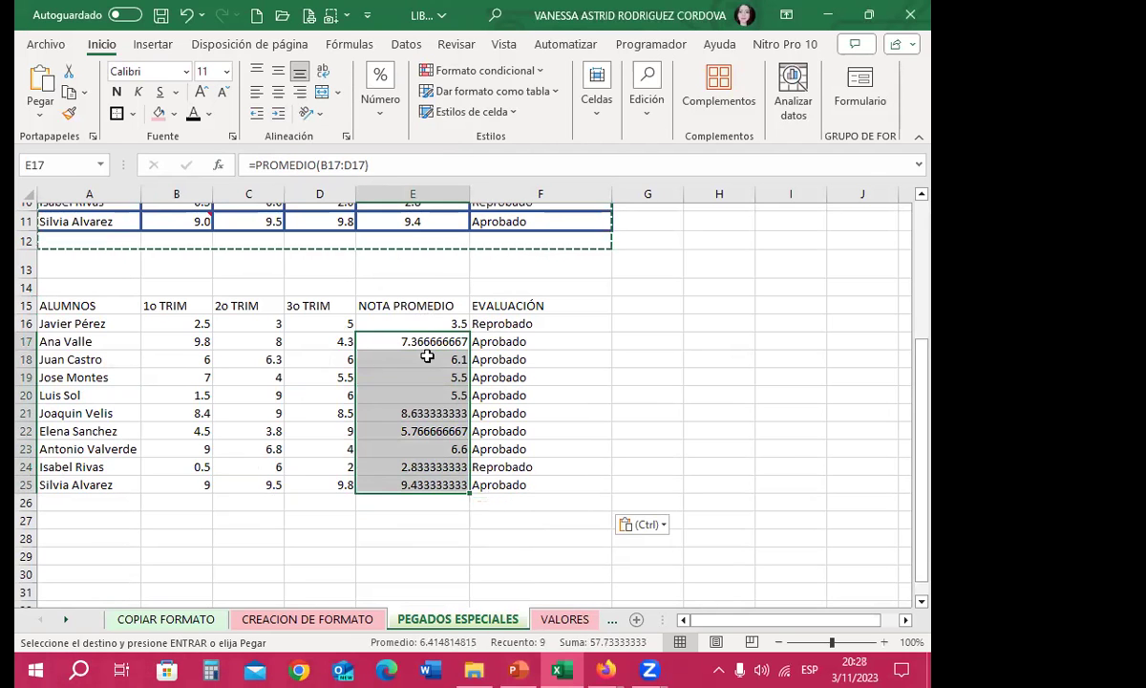
click(416, 394)
scroll(411, 315, up, 2)
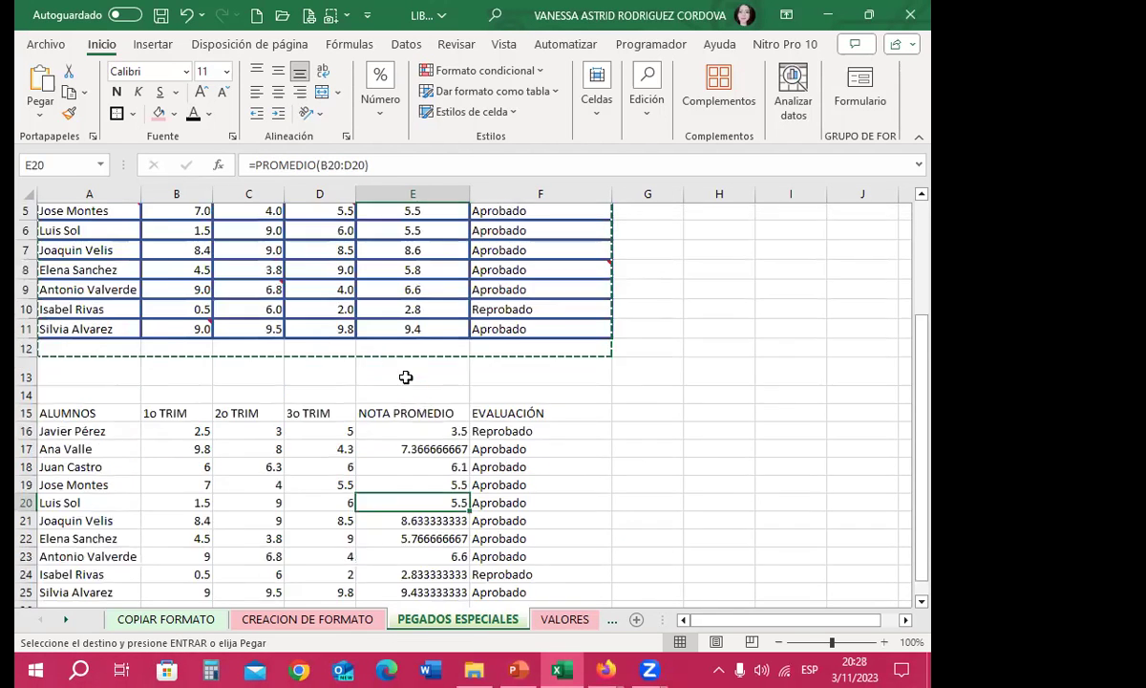
scroll(401, 287, up, 1)
scroll(385, 449, down, 2)
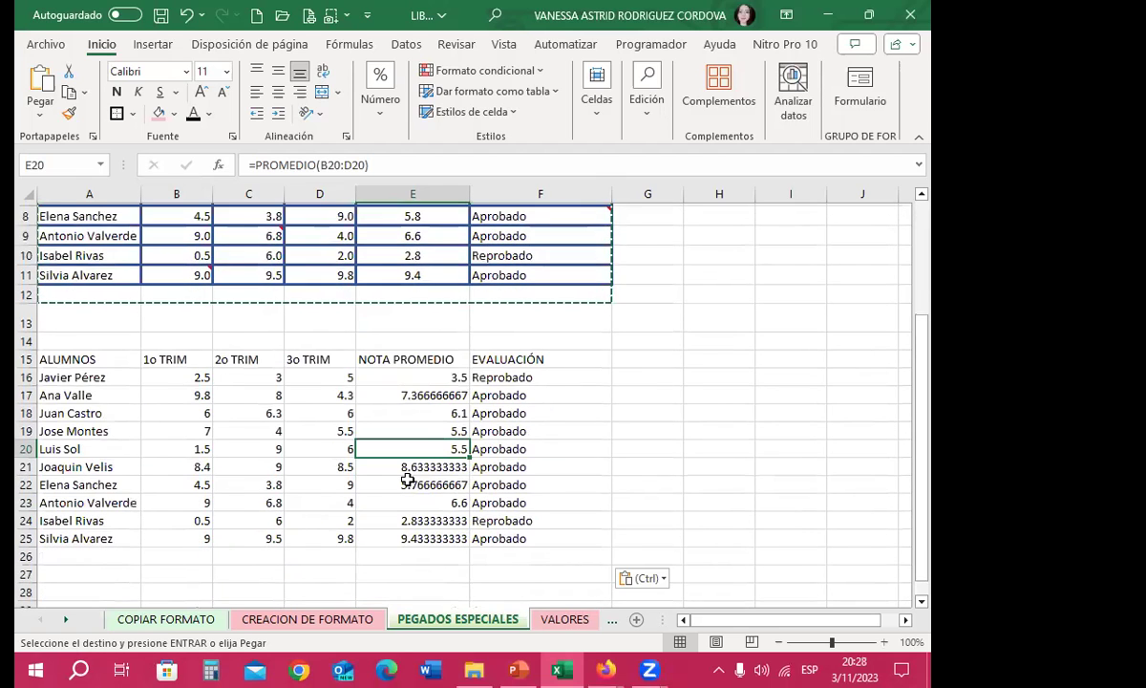
click(527, 382)
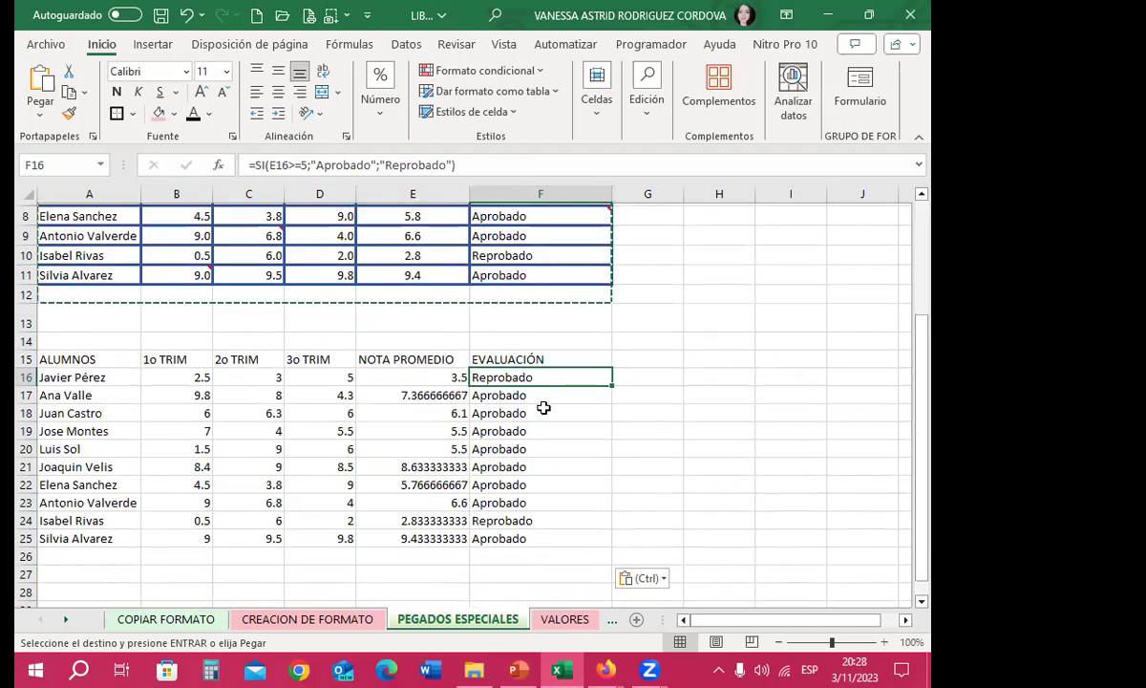
scroll(519, 484, down, 1)
click(564, 482)
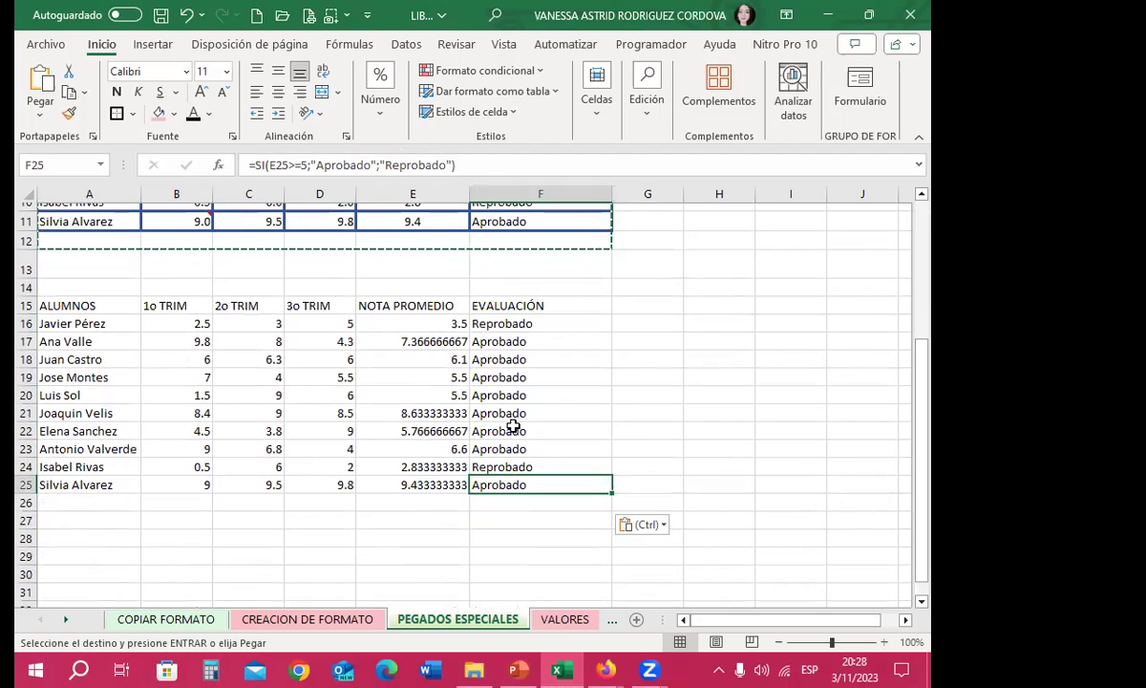
scroll(451, 401, up, 2)
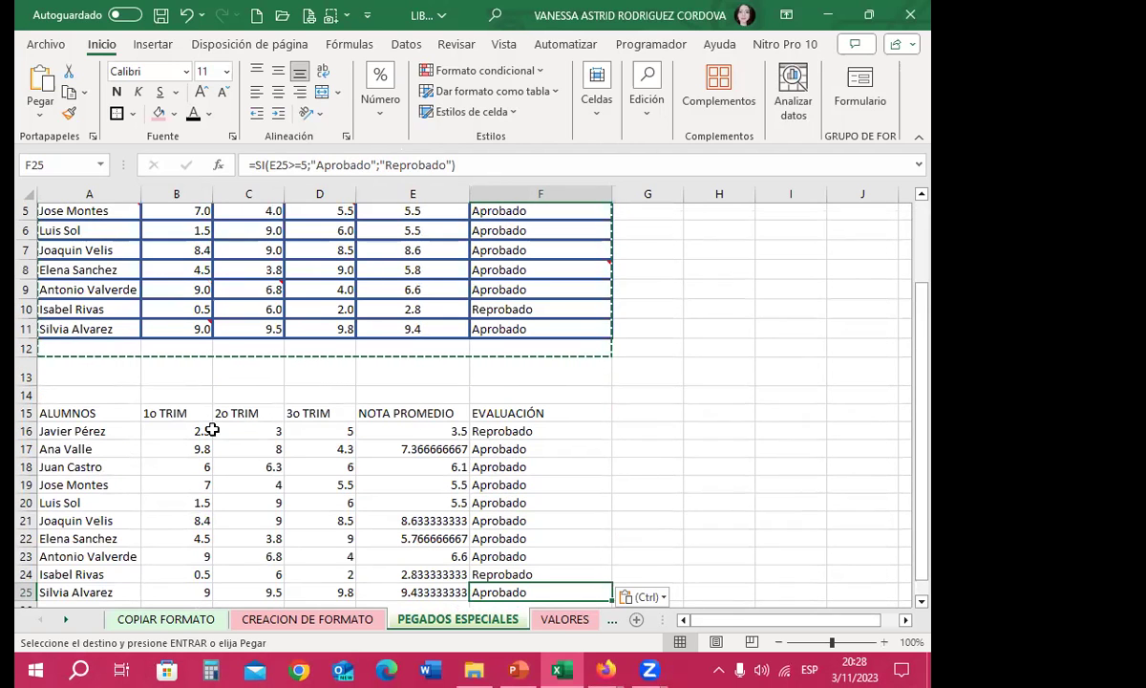
scroll(24, 420, down, 2)
scroll(38, 422, down, 2)
Paste the grade table as Valores only at cell A28 via Pegado especial.
click(61, 430)
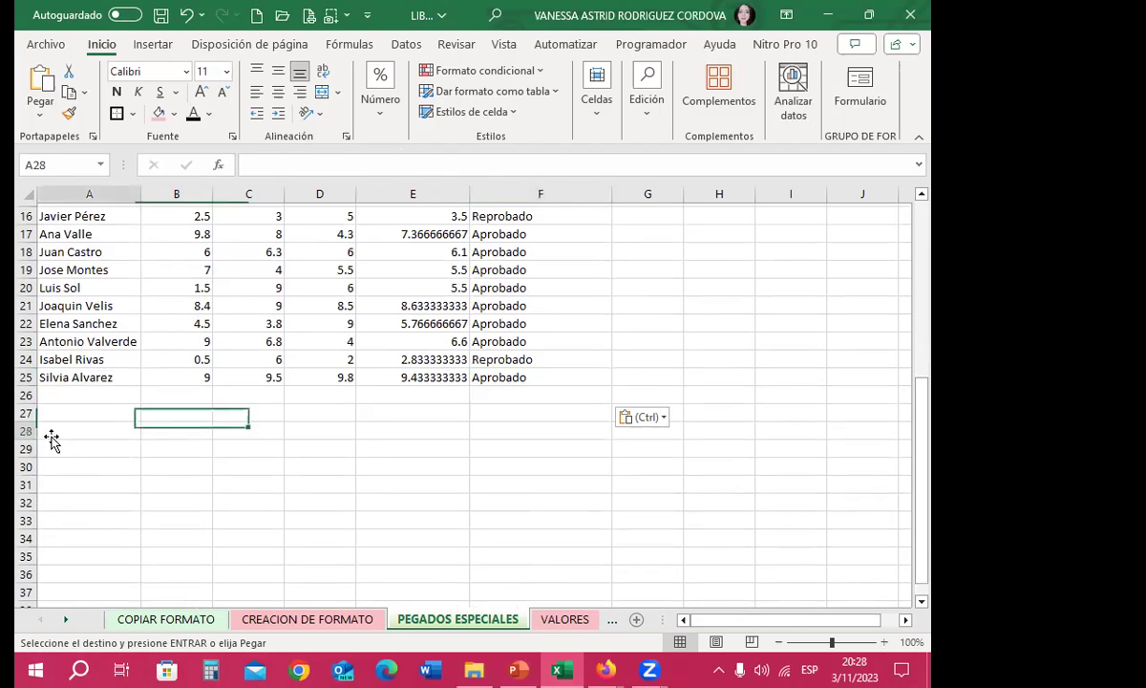
click(40, 114)
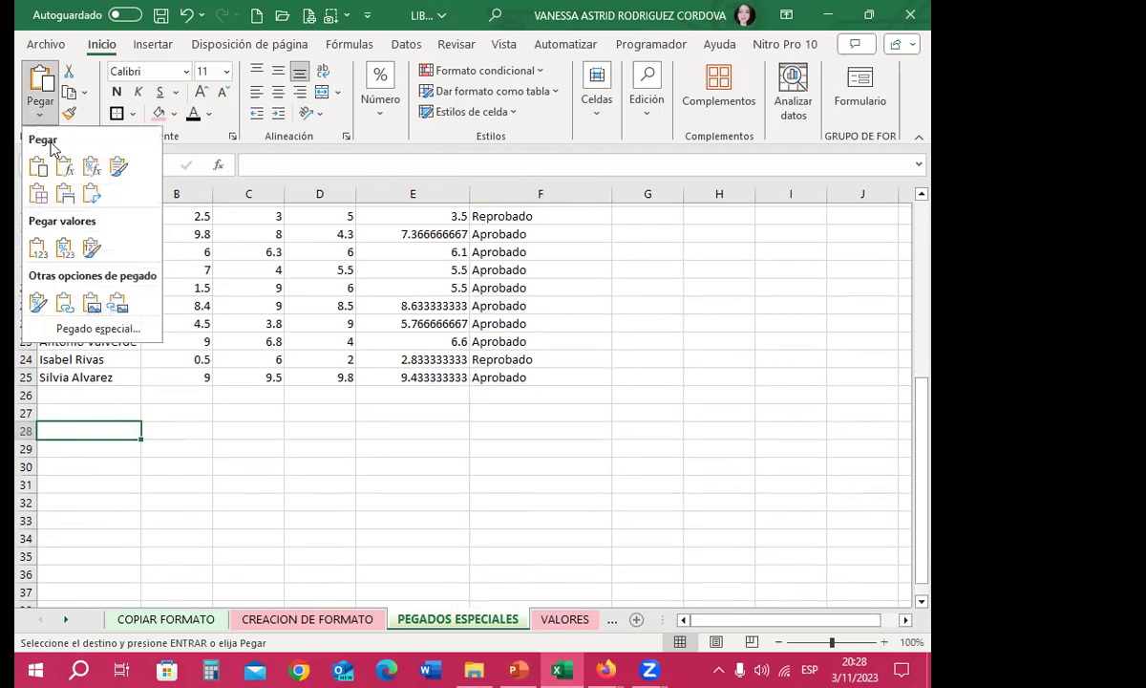
click(76, 331)
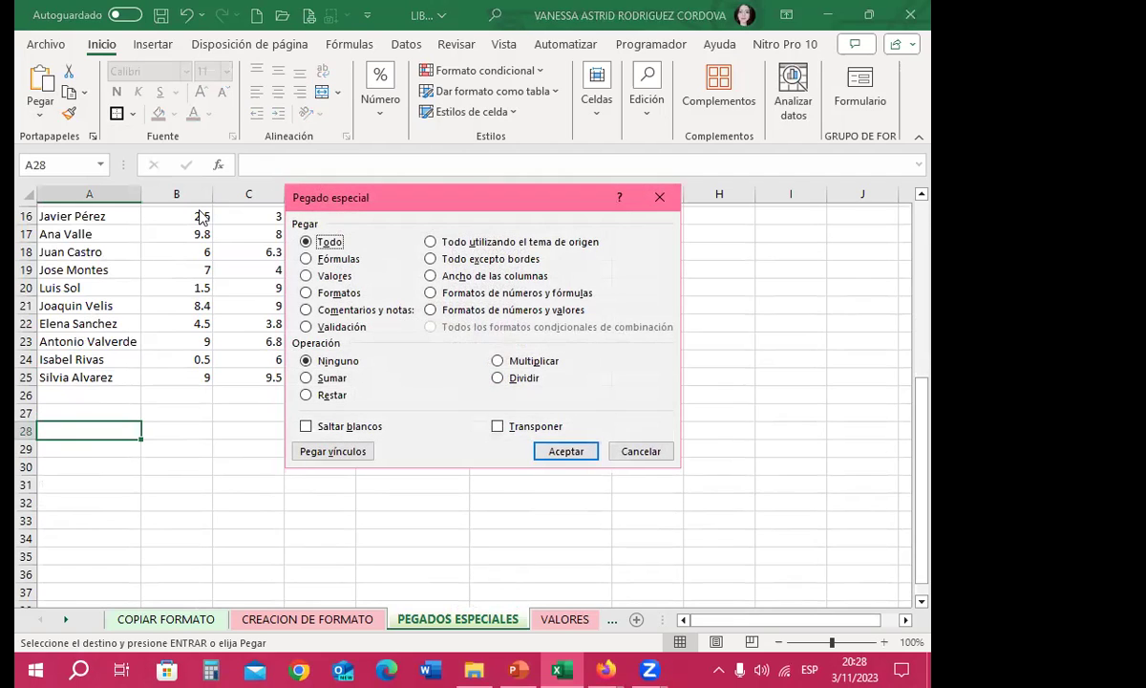
click(306, 275)
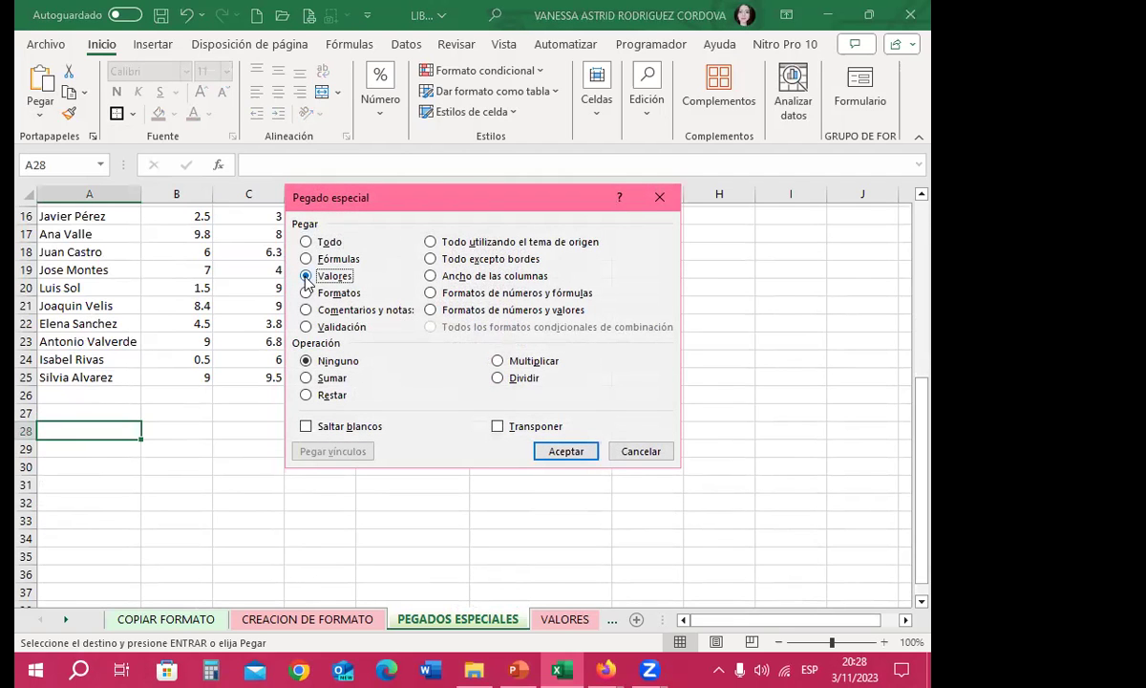
click(571, 455)
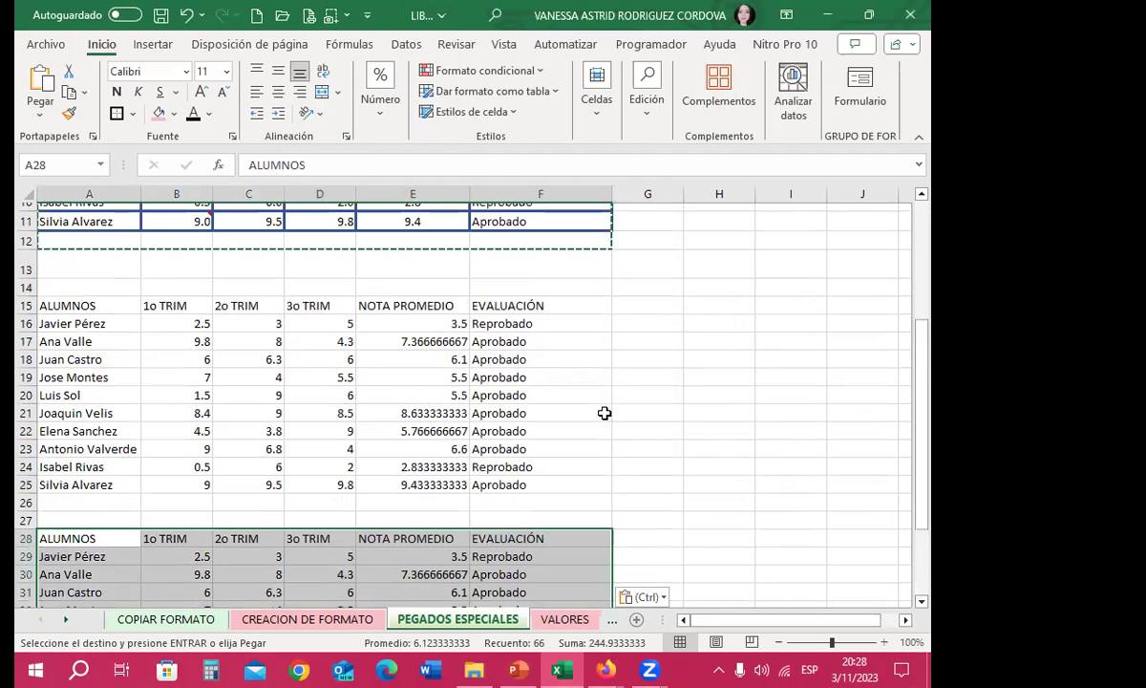
scroll(629, 387, up, 4)
click(700, 465)
scroll(603, 410, down, 2)
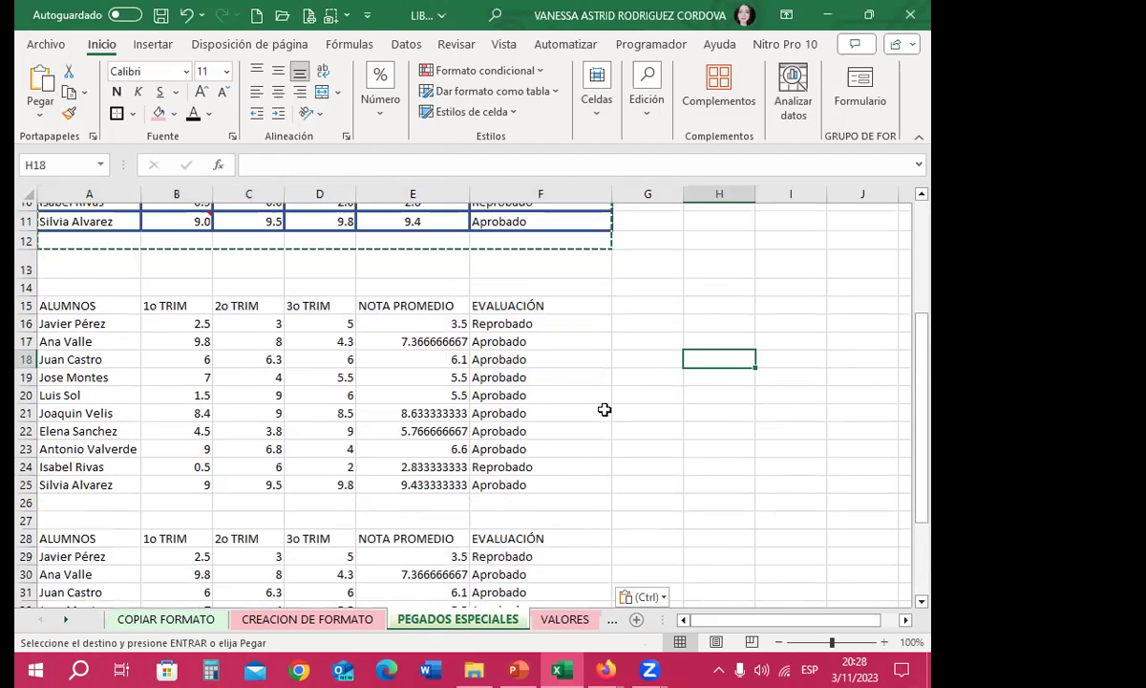
scroll(604, 406, down, 2)
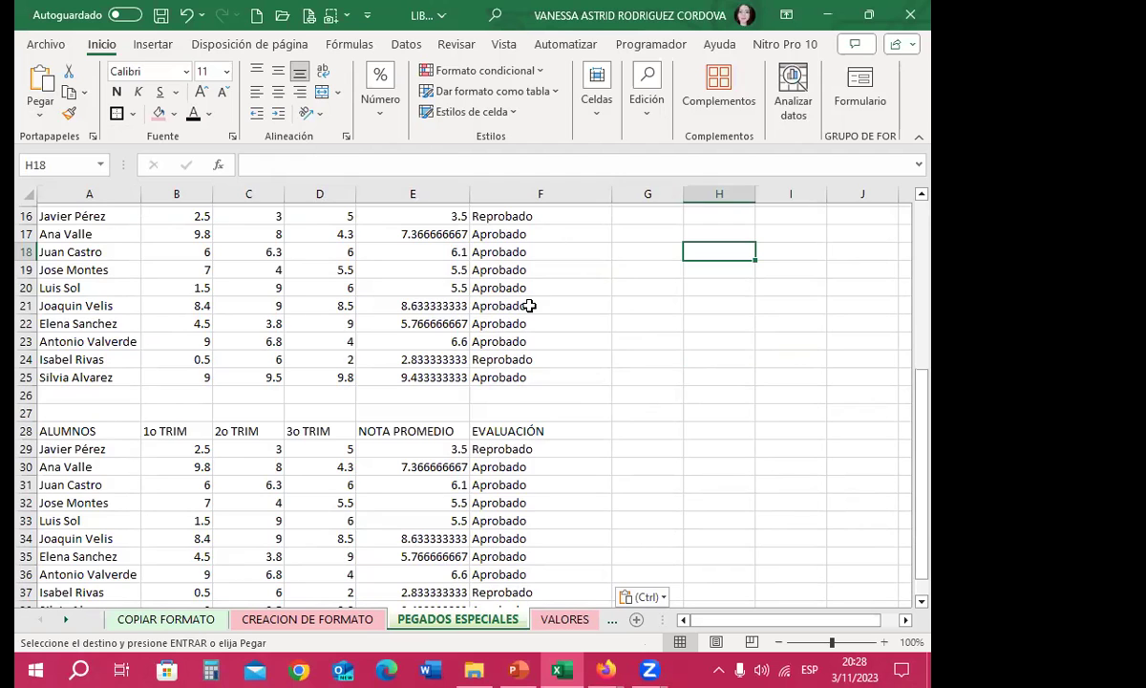
scroll(496, 277, up, 2)
click(305, 323)
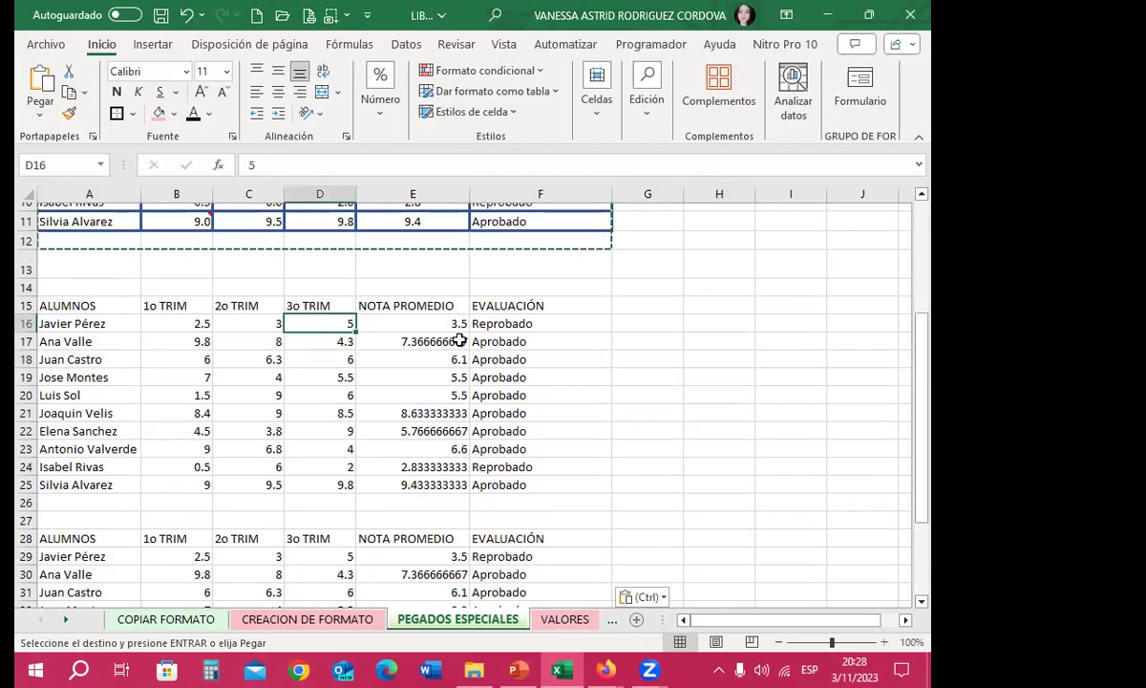
scroll(502, 433, down, 2)
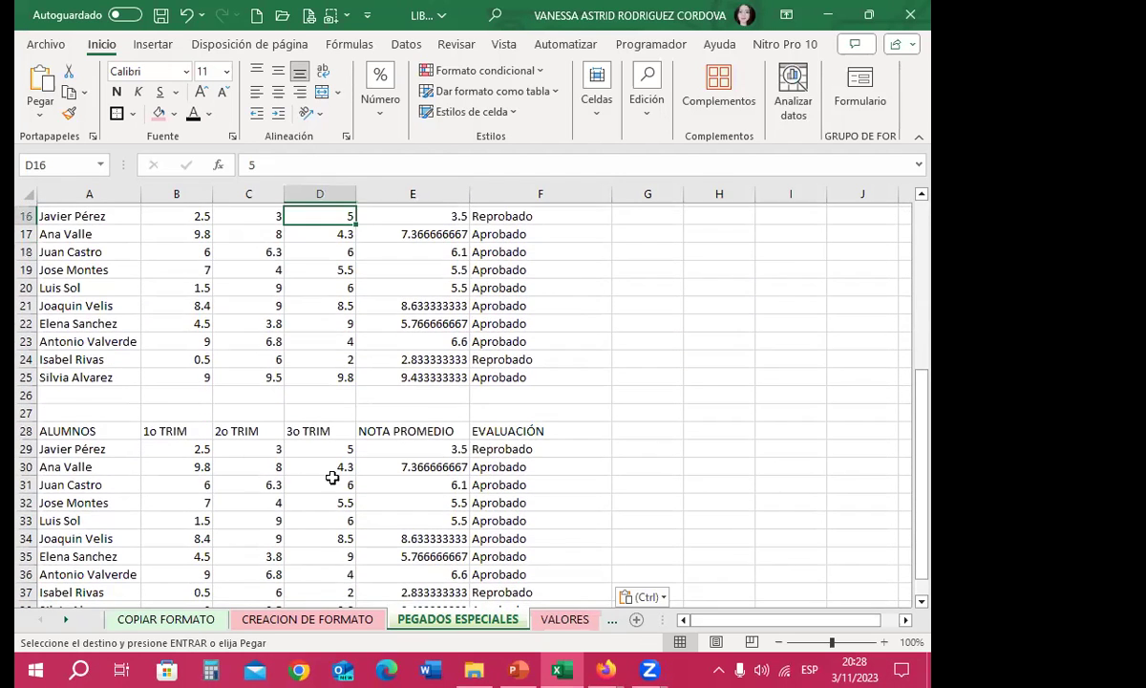
scroll(410, 388, up, 2)
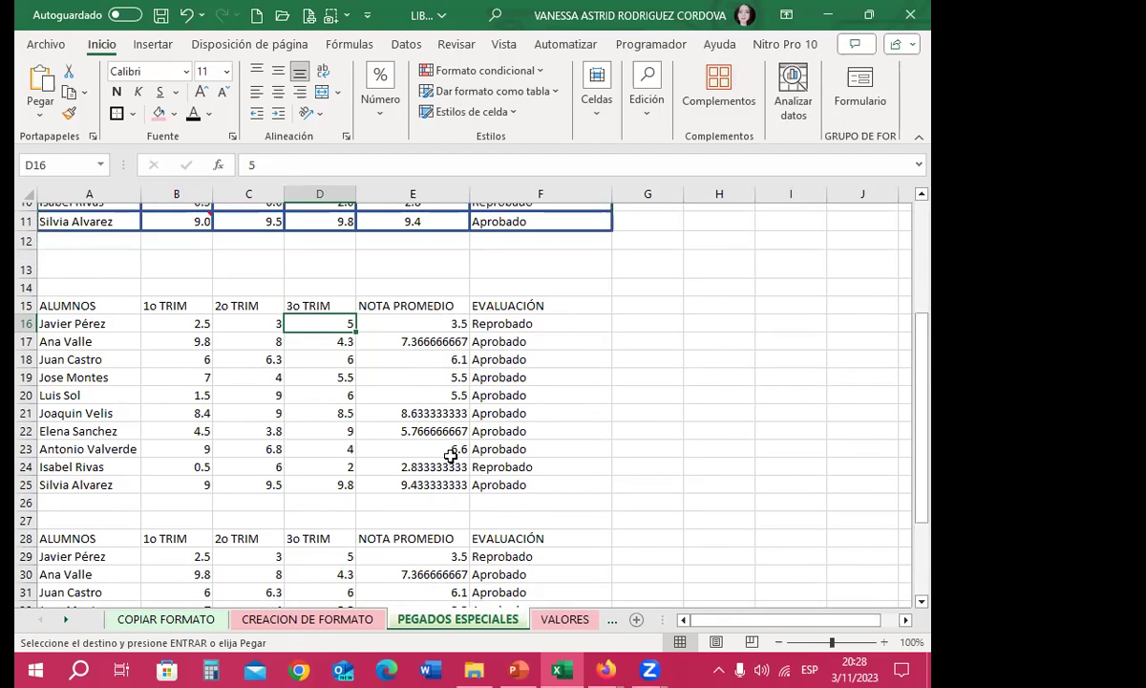
scroll(404, 441, down, 2)
scroll(545, 359, up, 2)
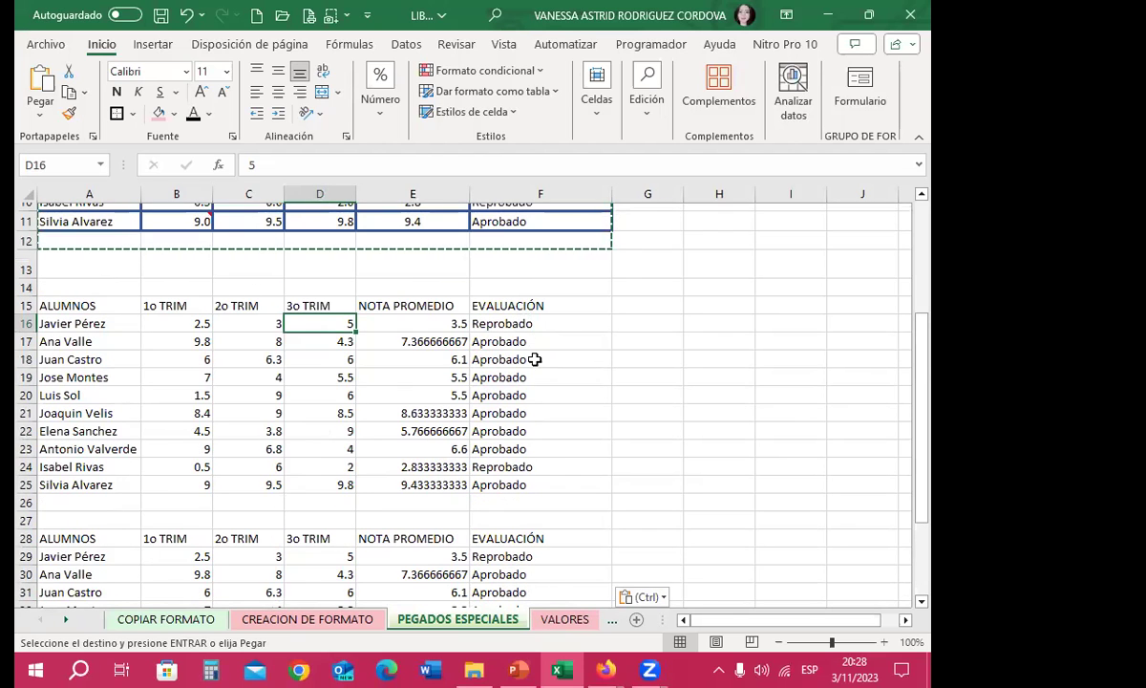
scroll(583, 449, down, 2)
scroll(589, 463, down, 1)
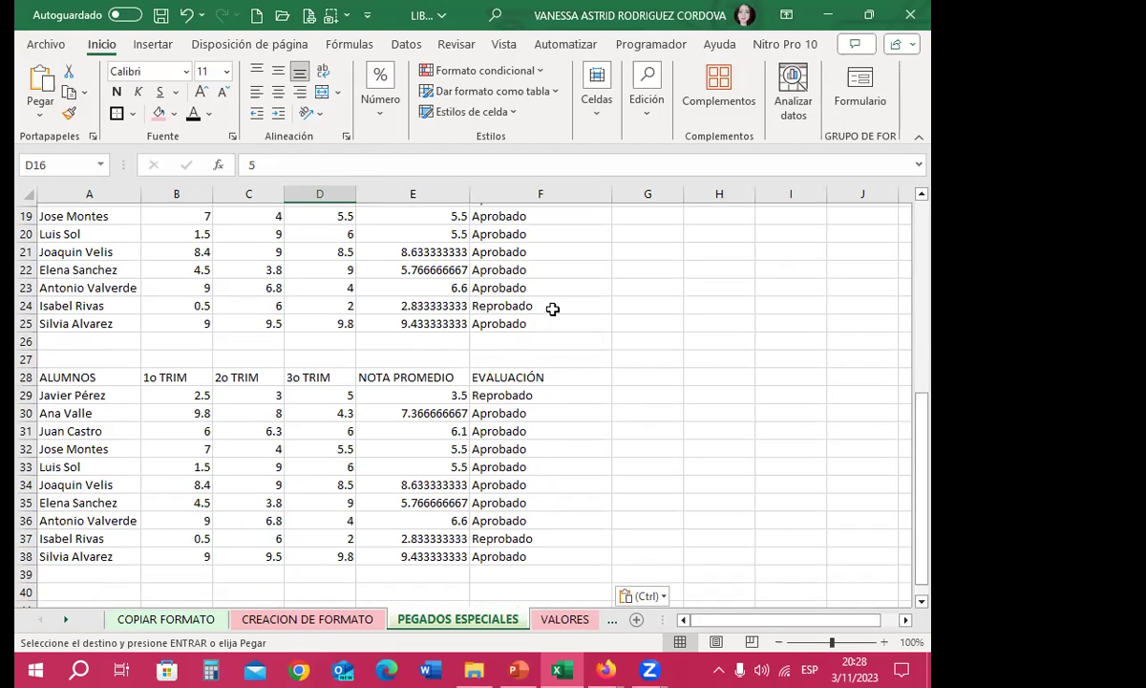
scroll(516, 501, down, 2)
scroll(663, 509, up, 2)
scroll(568, 460, up, 6)
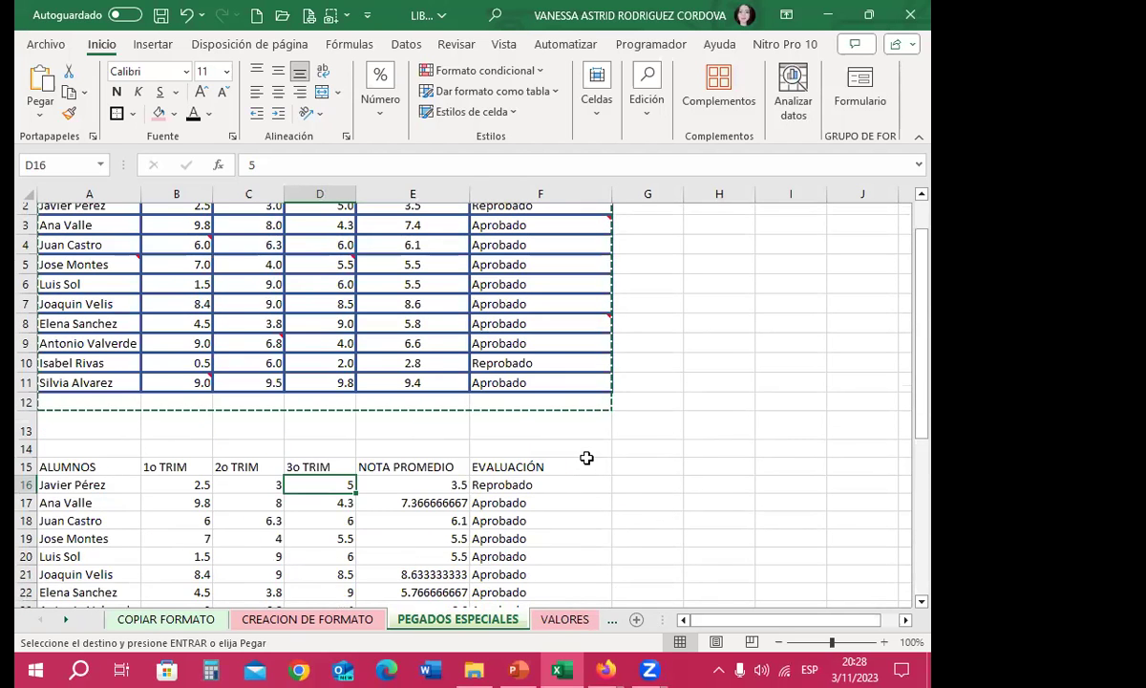
scroll(674, 449, down, 3)
click(672, 417)
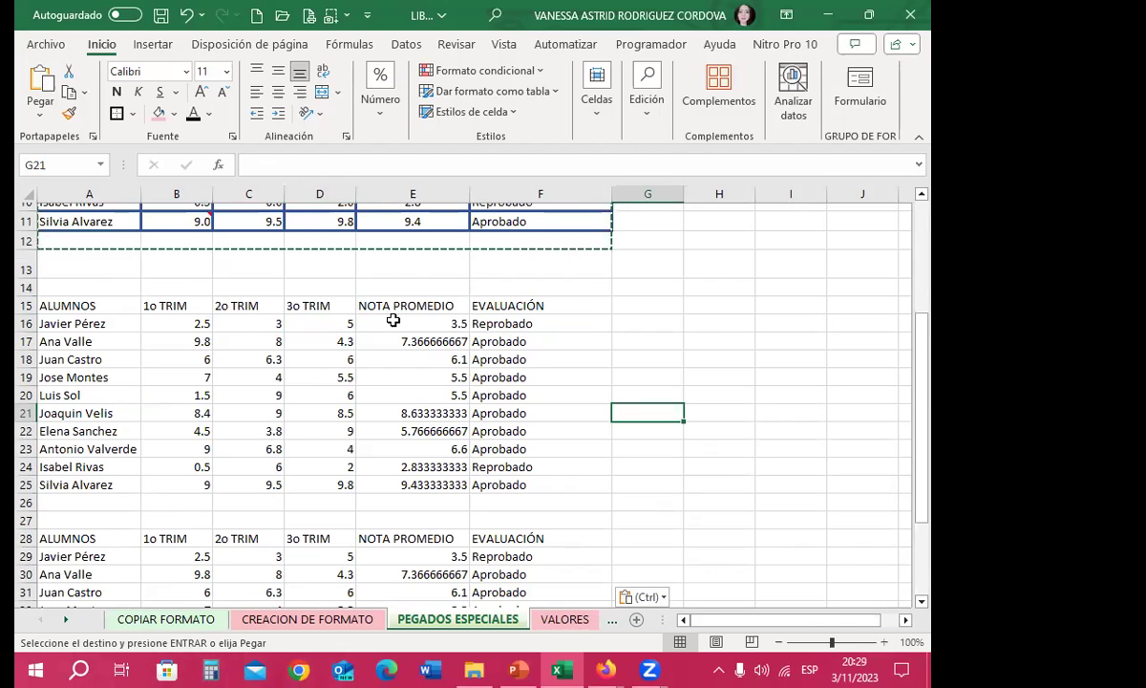
click(397, 323)
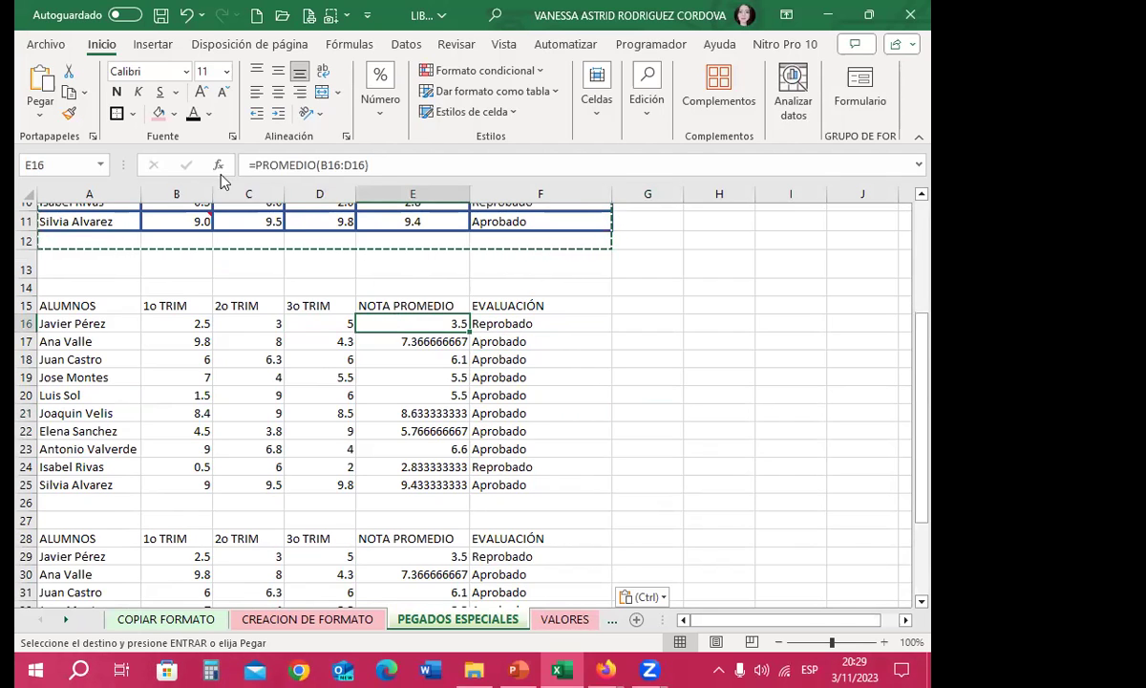
click(516, 325)
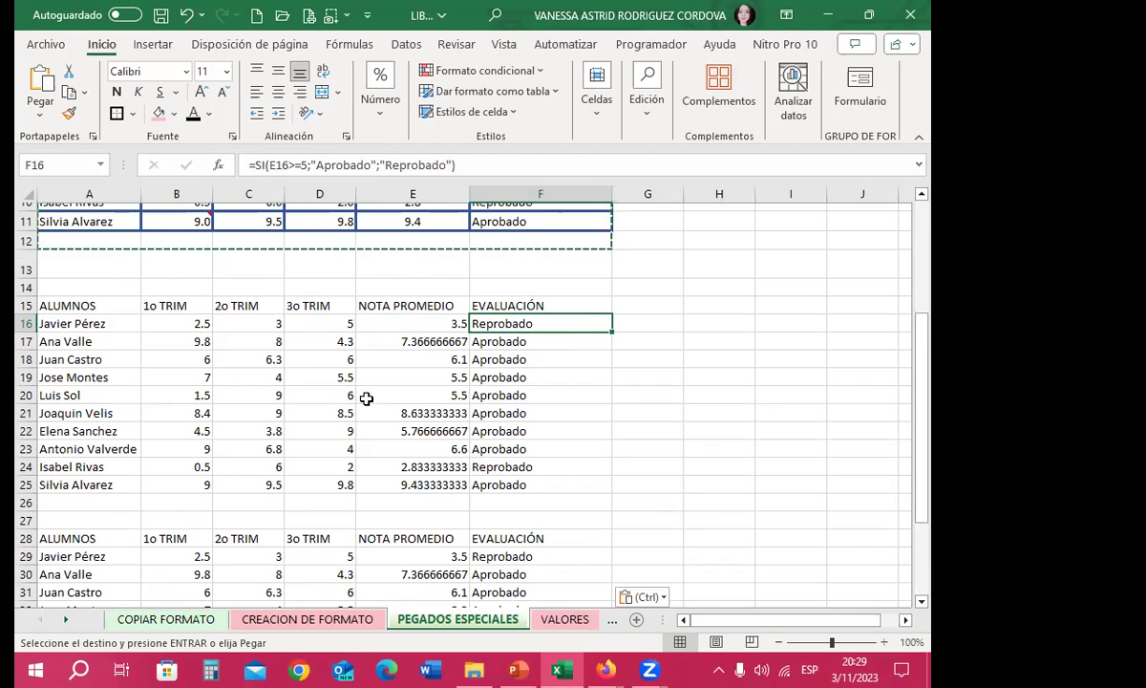
scroll(387, 389, down, 3)
click(408, 390)
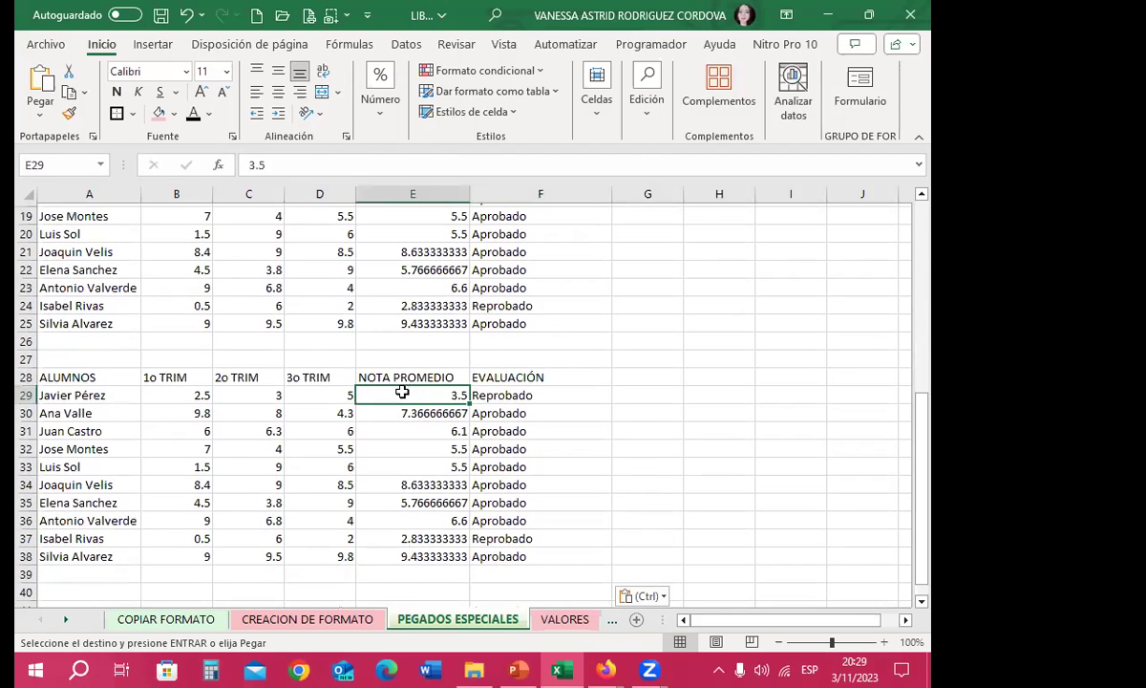
key(Right)
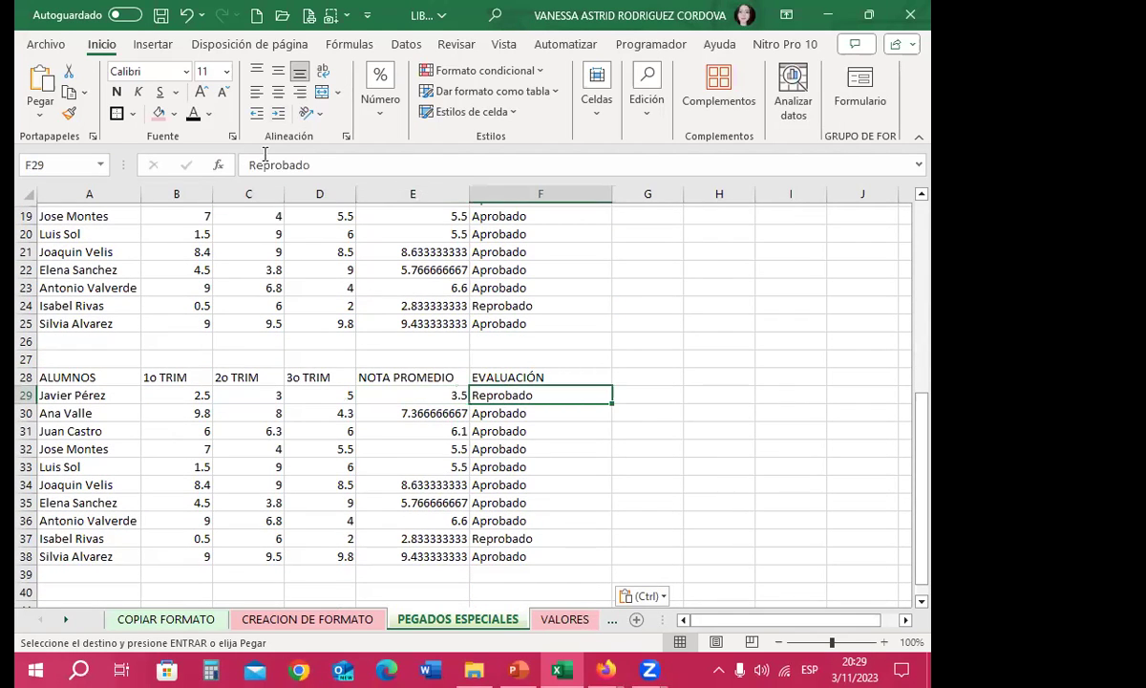
click(407, 412)
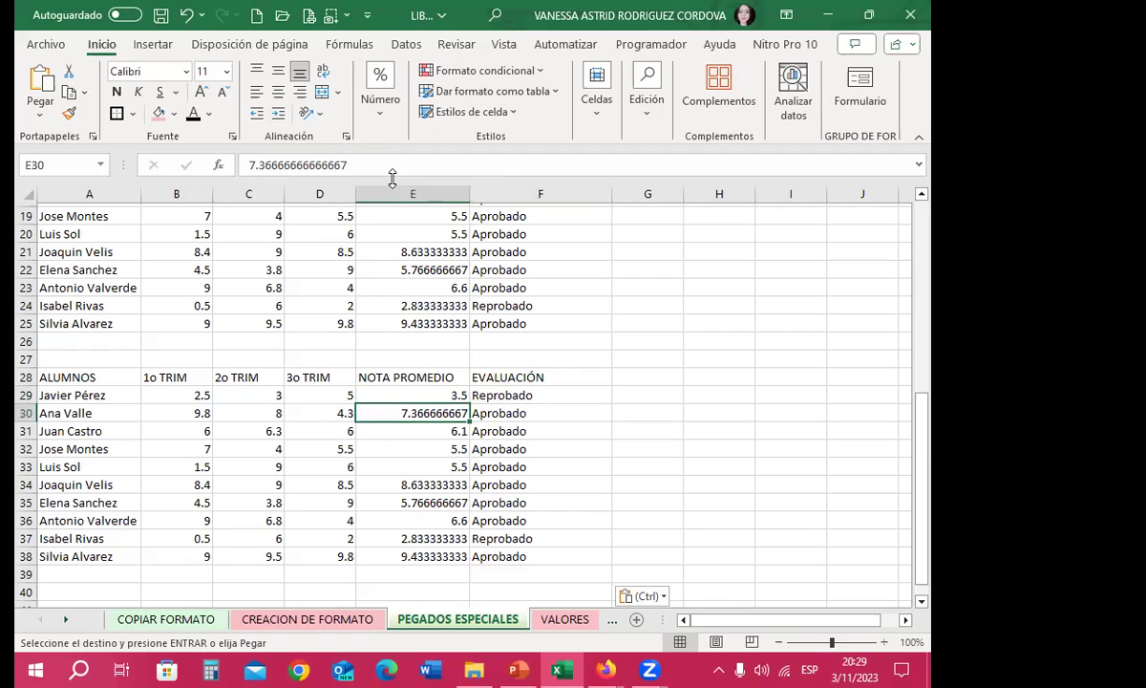
key(Down)
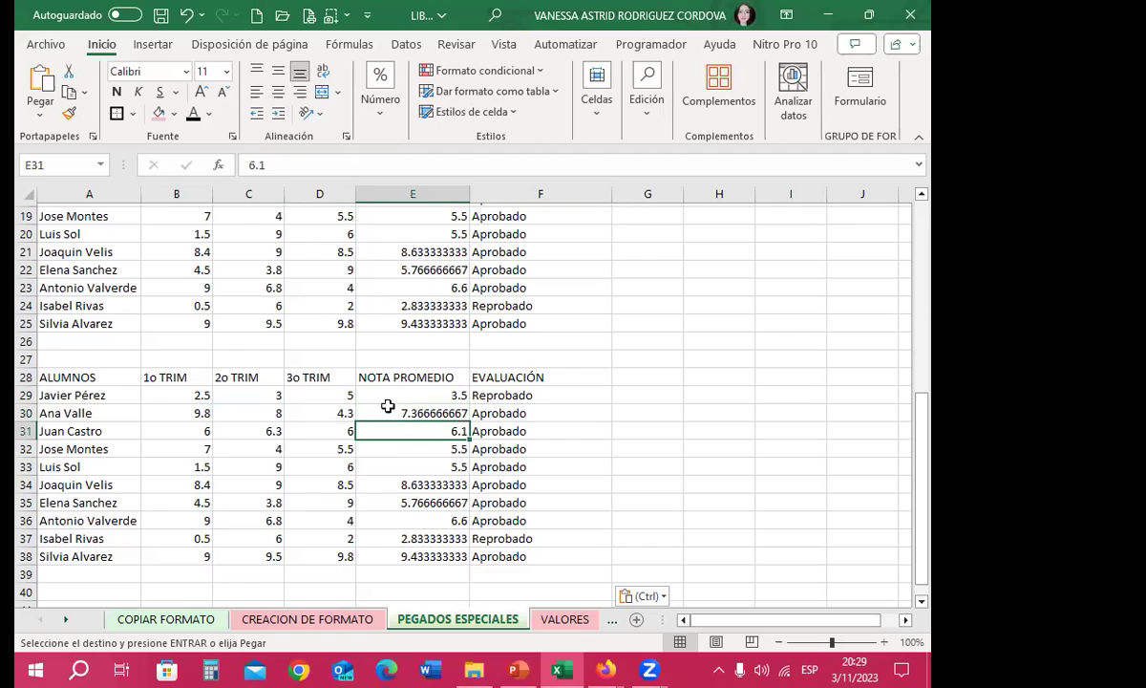
click(400, 478)
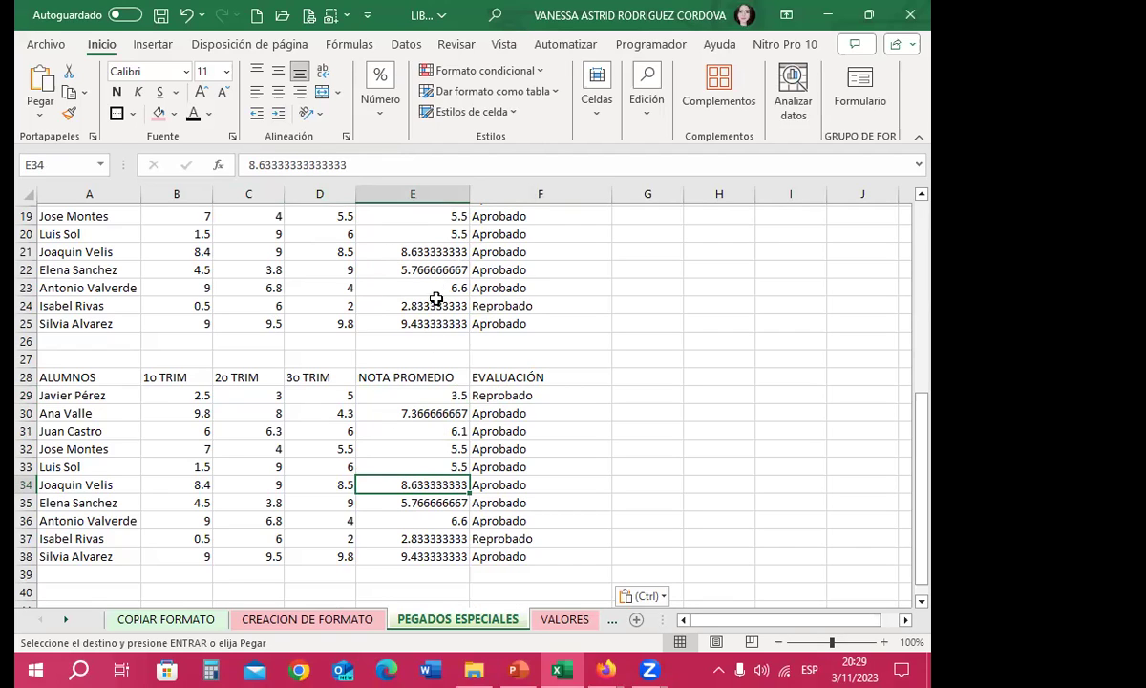
click(409, 515)
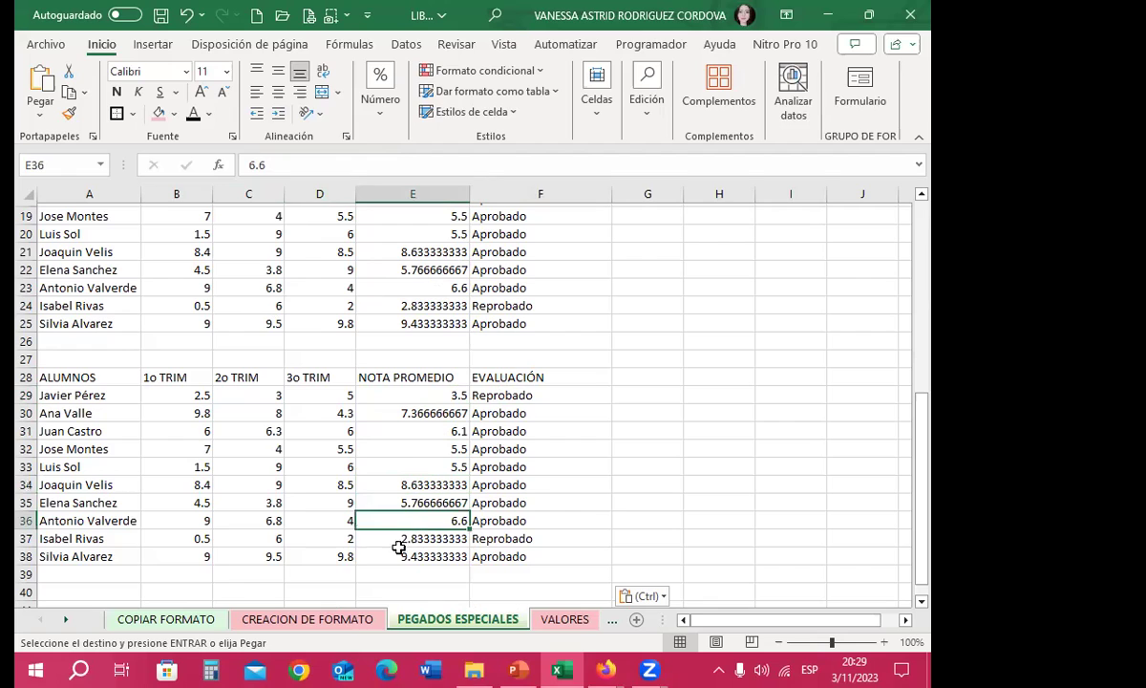
click(394, 325)
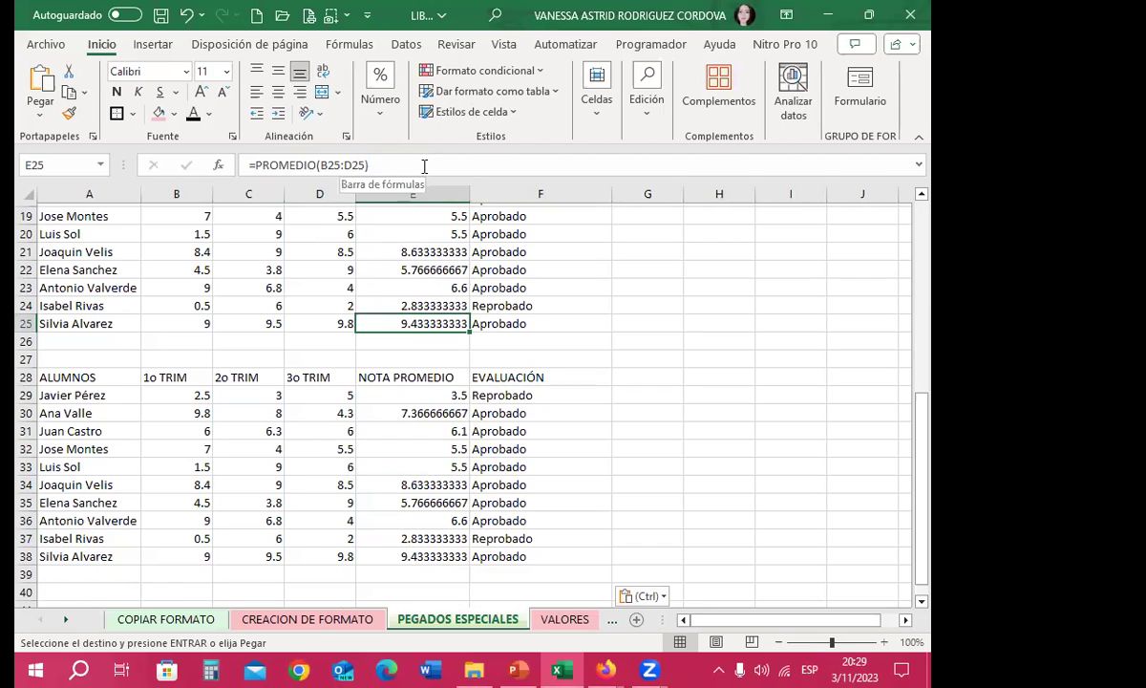
click(383, 552)
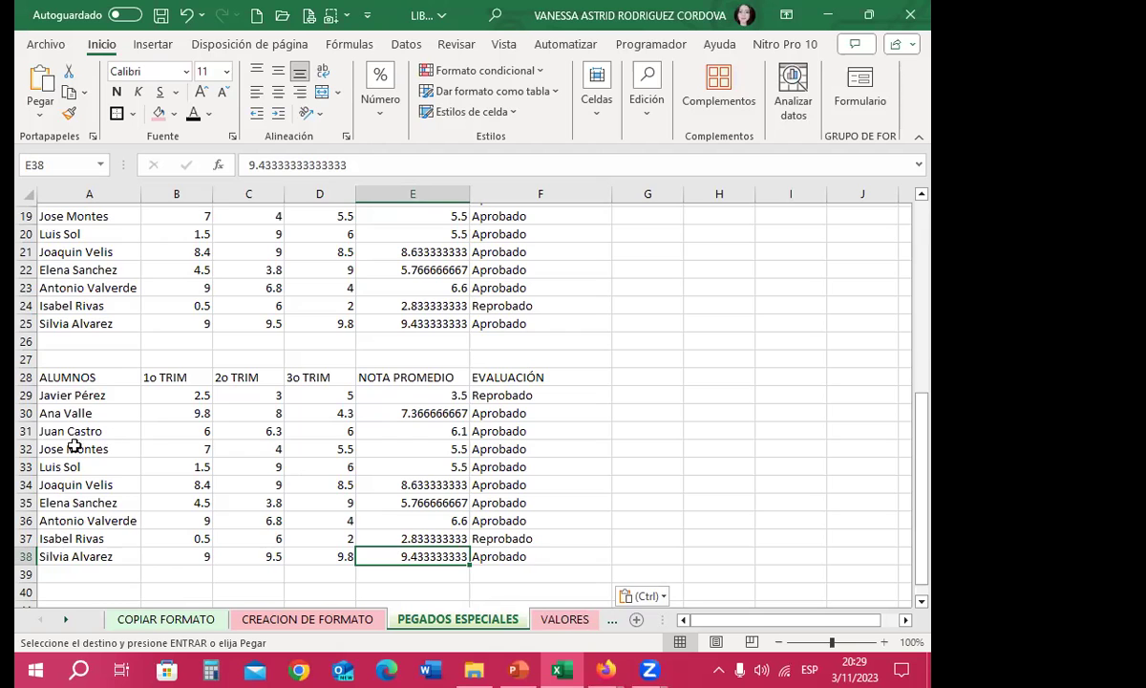
Format-paint the original A1:F11 table's styling onto A28:F38.
scroll(91, 239, up, 6)
drag(57, 227, 553, 441)
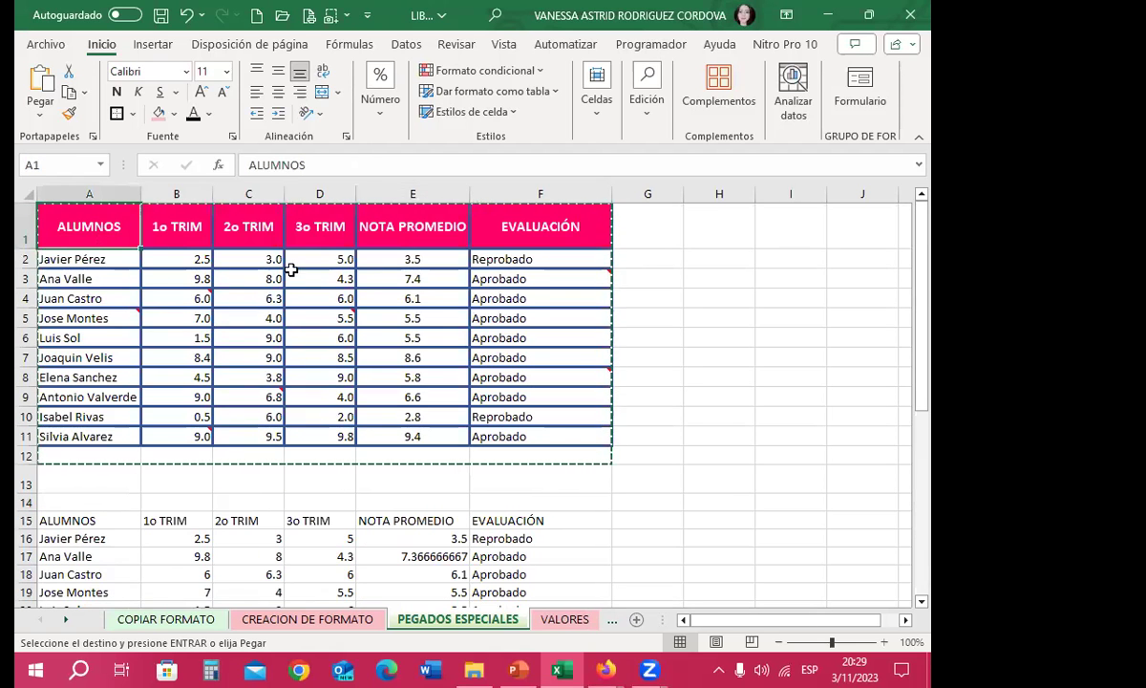
click(69, 113)
scroll(46, 468, down, 3)
scroll(46, 468, down, 4)
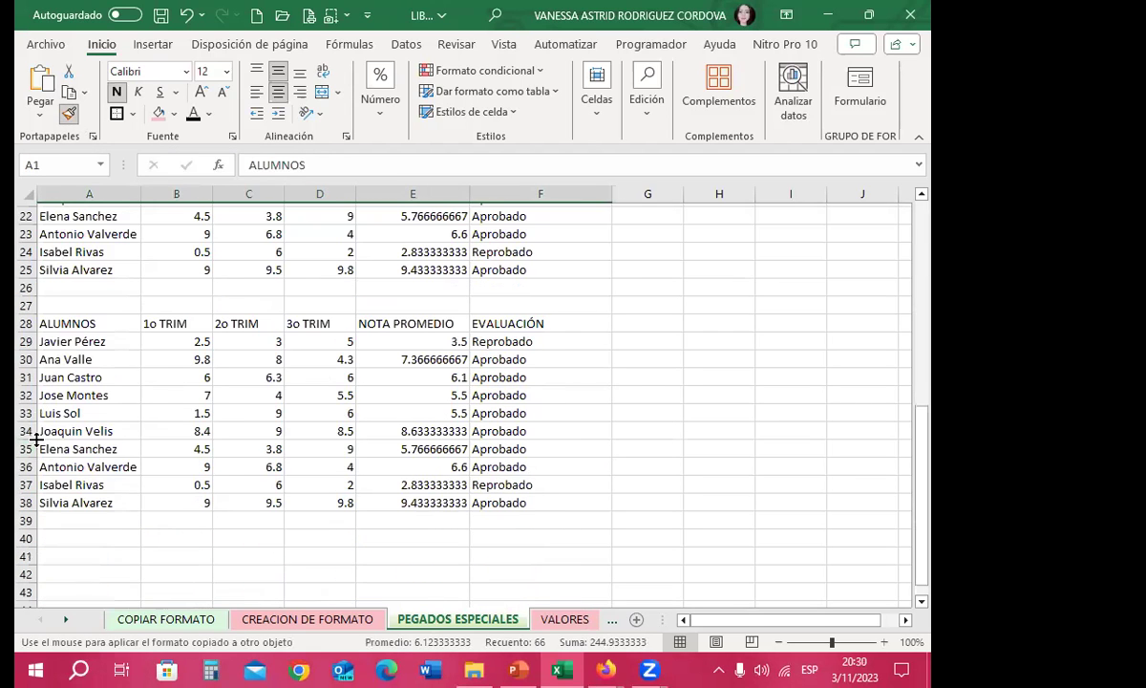
mouse_move(48, 323)
mouse_down()
mouse_move(554, 485)
mouse_move(573, 503)
mouse_up()
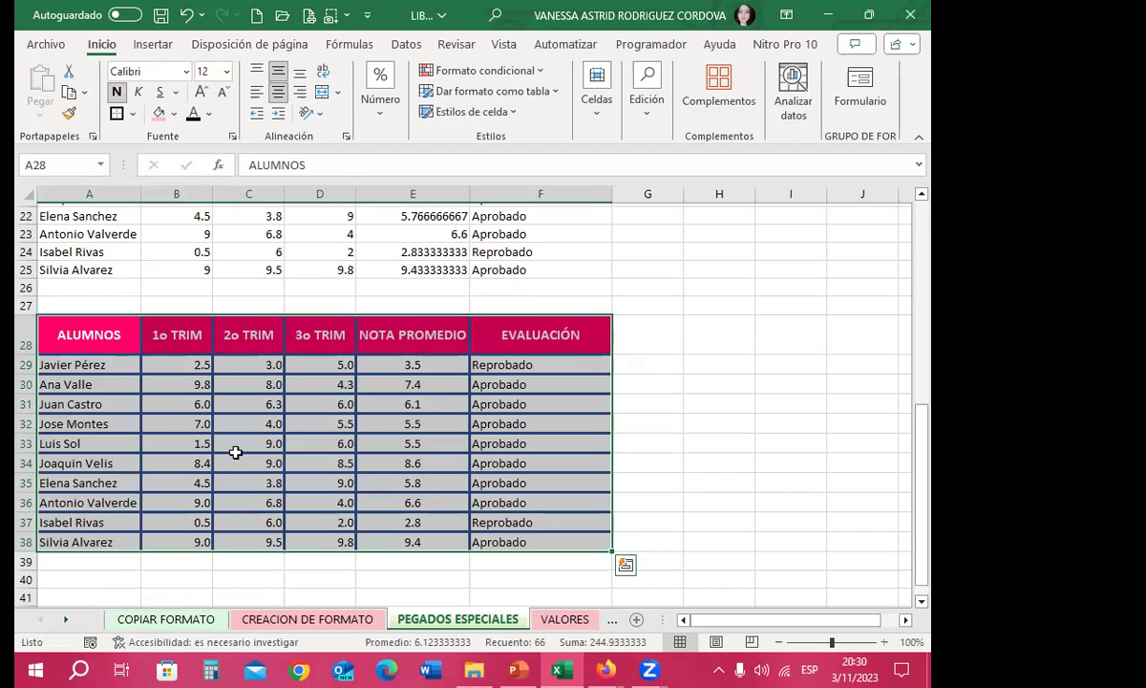
Check the averages and evaluations in rows 29–38 of the restyled values copy.
click(371, 362)
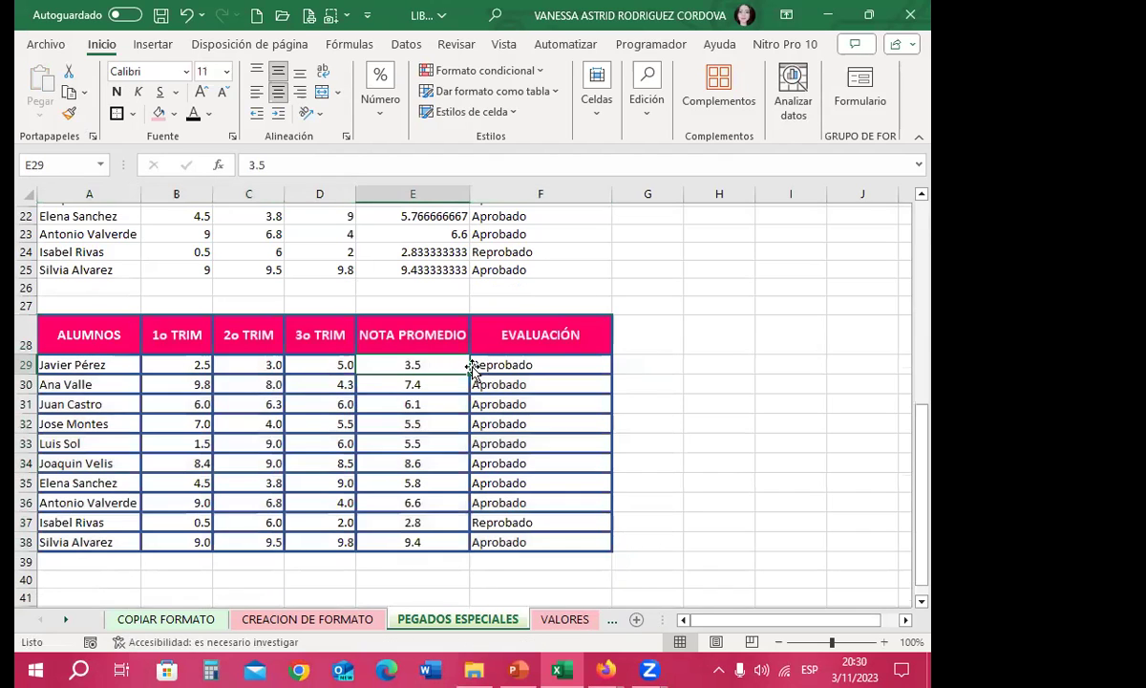
click(523, 367)
click(435, 404)
click(535, 404)
click(434, 437)
click(544, 444)
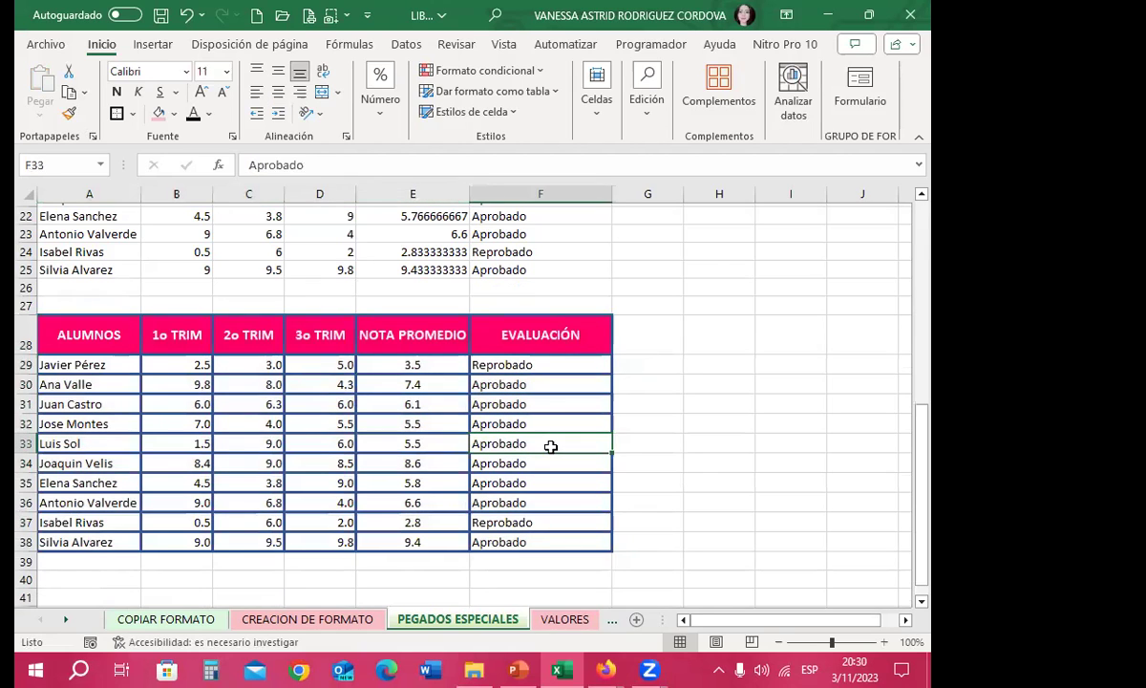
click(402, 483)
click(570, 503)
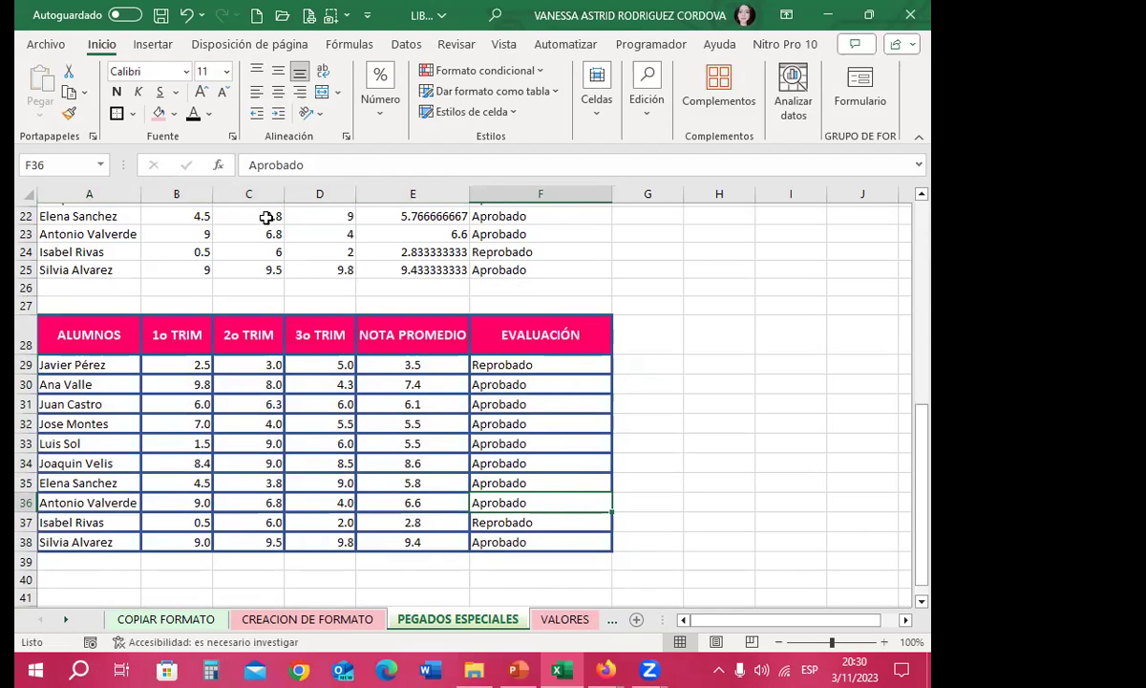
click(411, 463)
click(432, 525)
click(532, 526)
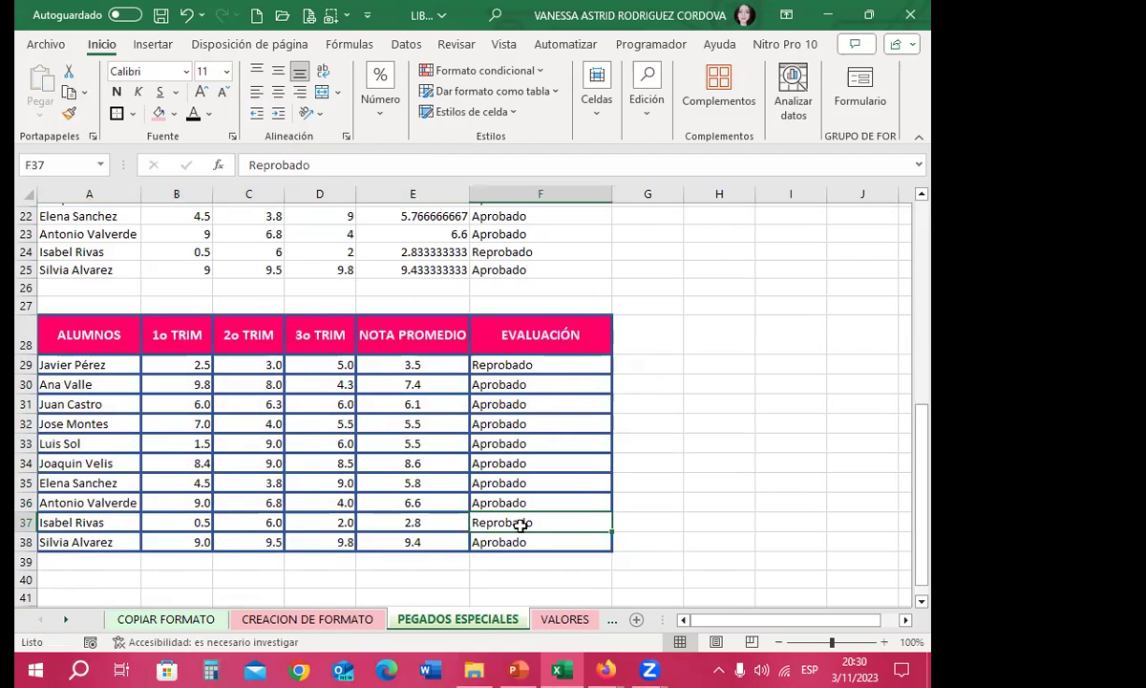
click(410, 540)
click(560, 449)
scroll(378, 453, up, 2)
scroll(391, 460, down, 2)
click(400, 416)
drag(401, 415, 402, 420)
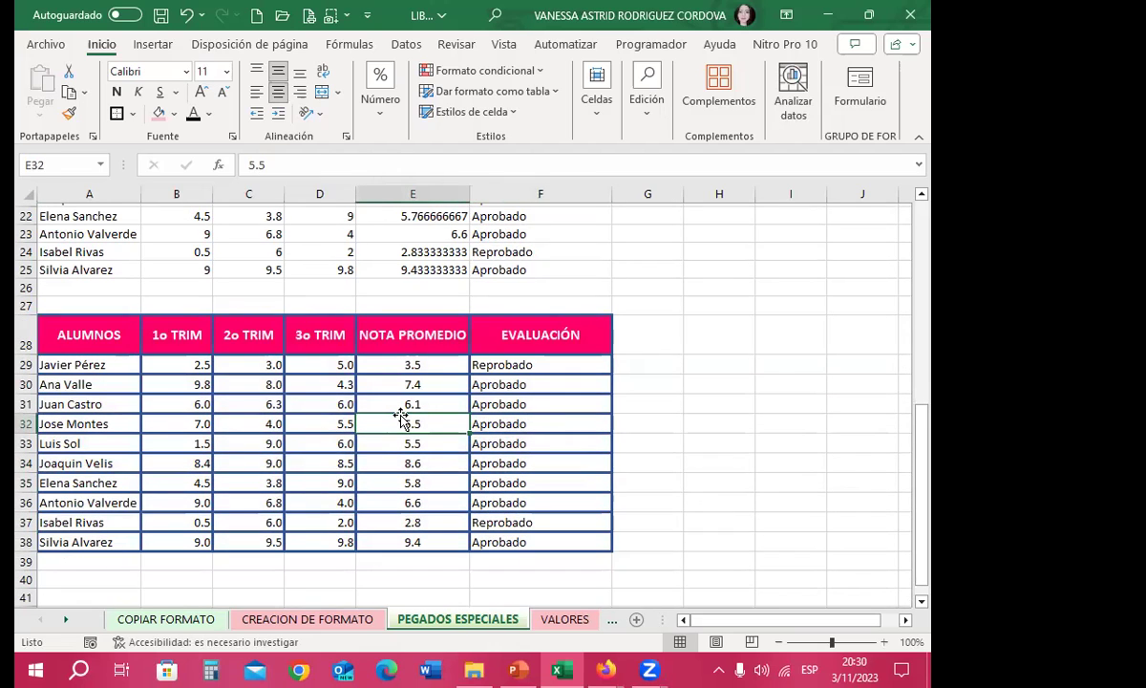
scroll(402, 417, up, 5)
Copy the styled grade table A1:F12.
scroll(402, 411, up, 2)
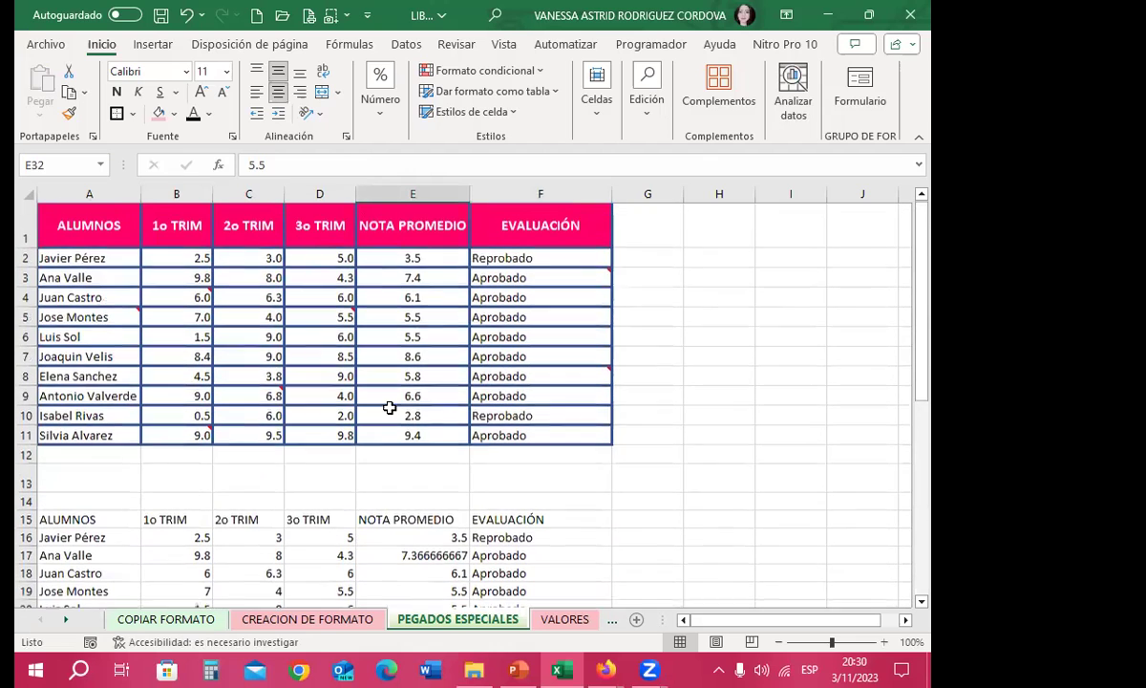
mouse_move(67, 221)
mouse_down()
mouse_move(572, 423)
mouse_move(572, 434)
mouse_up()
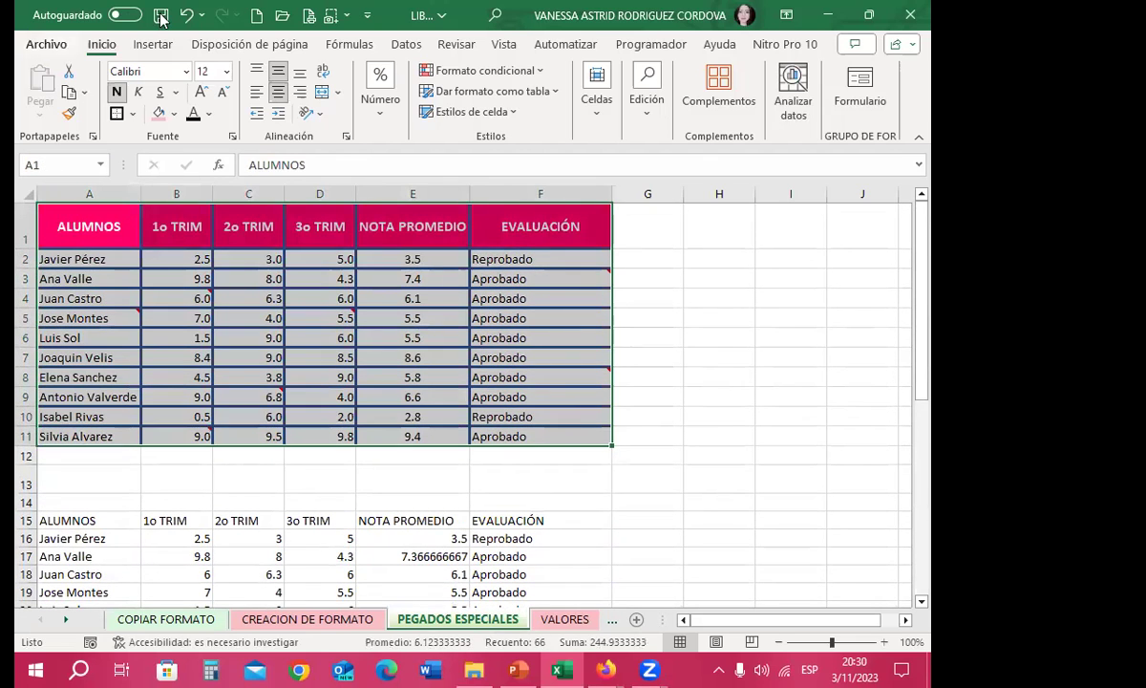
click(69, 96)
scroll(205, 451, down, 2)
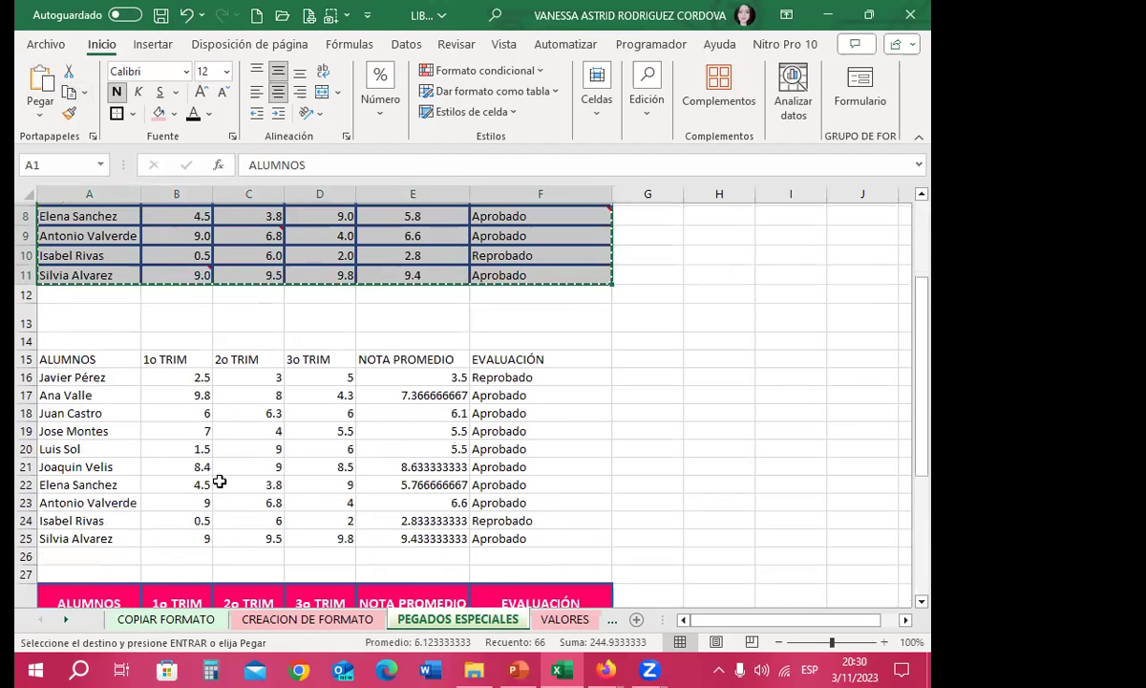
scroll(114, 330, up, 2)
drag(67, 241, 606, 455)
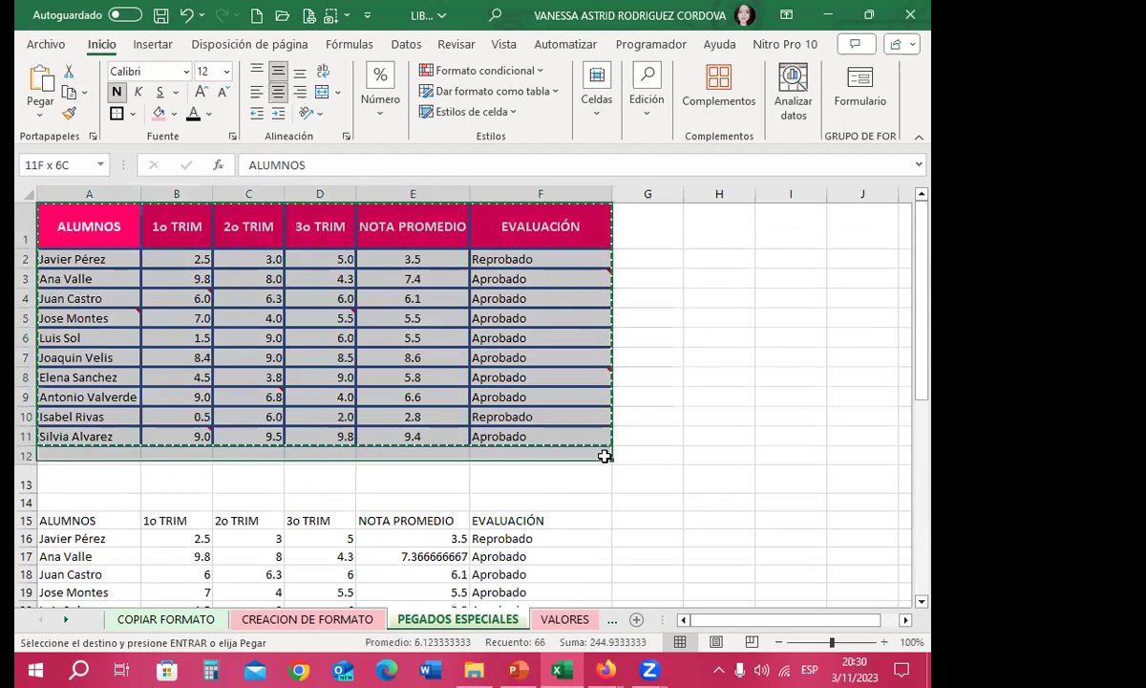
Paste only Formatos at A41 via Pegado especial, producing an empty bordered grid.
scroll(94, 473, down, 2)
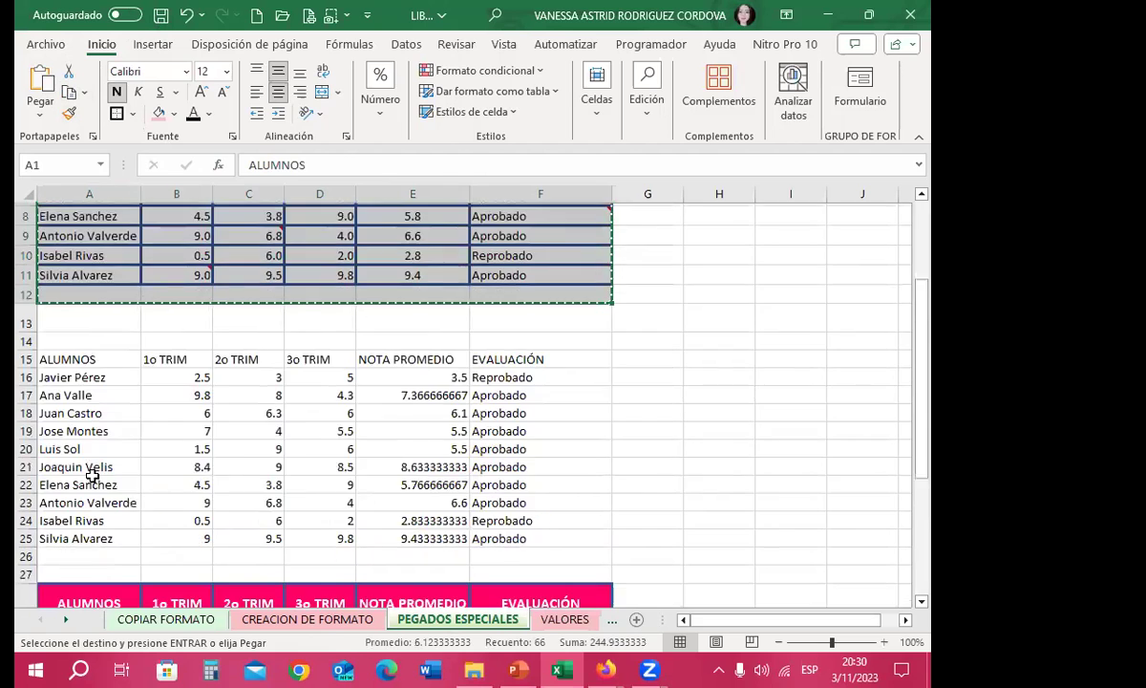
scroll(90, 472, down, 8)
click(65, 381)
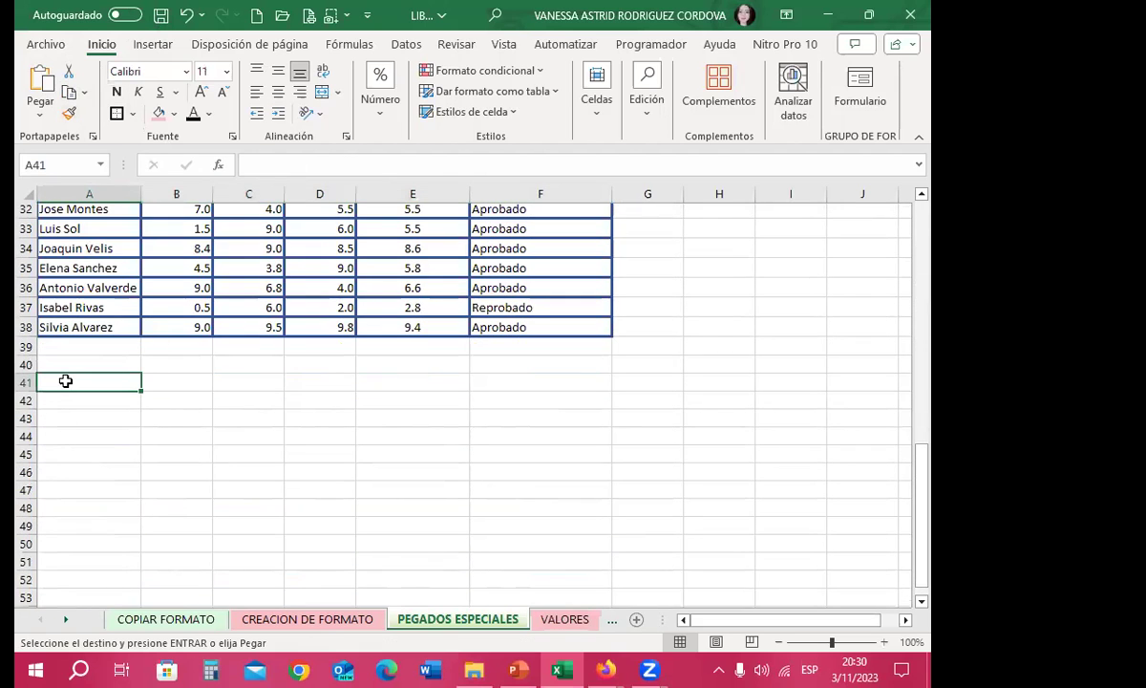
click(39, 114)
click(76, 329)
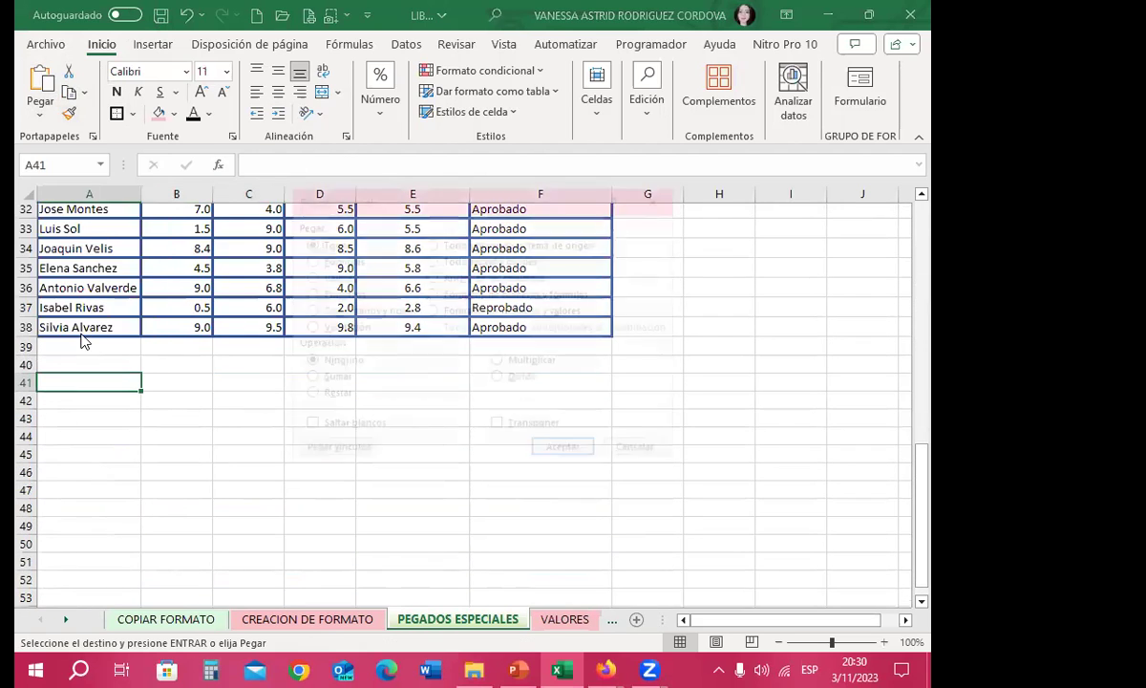
click(310, 293)
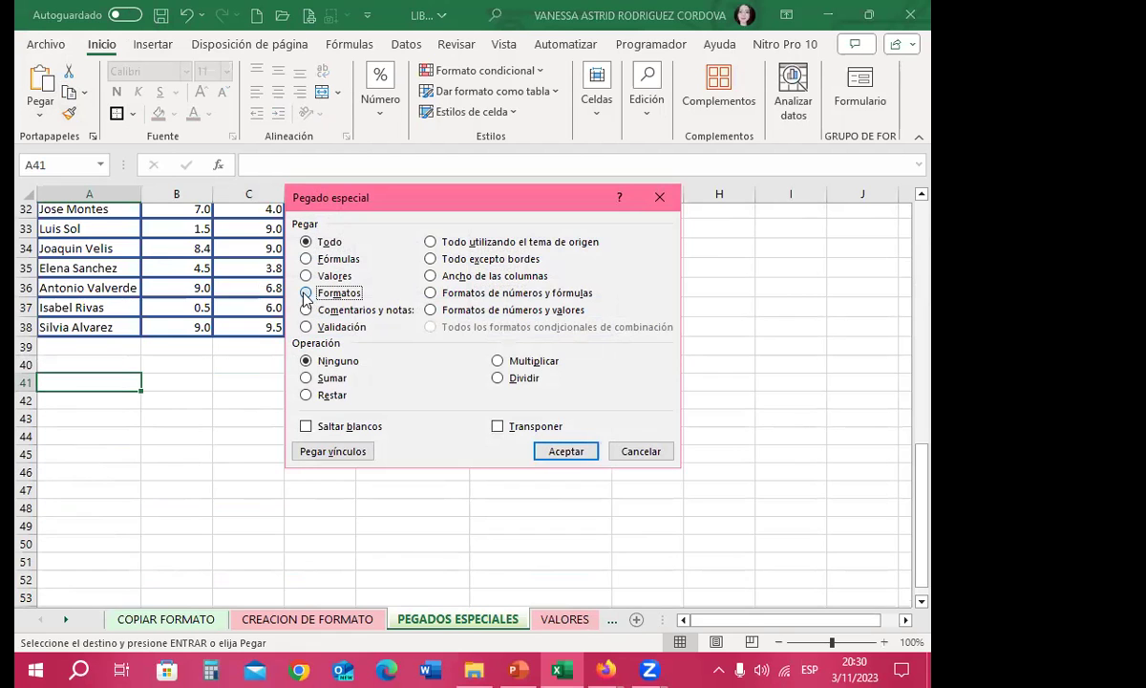
click(566, 451)
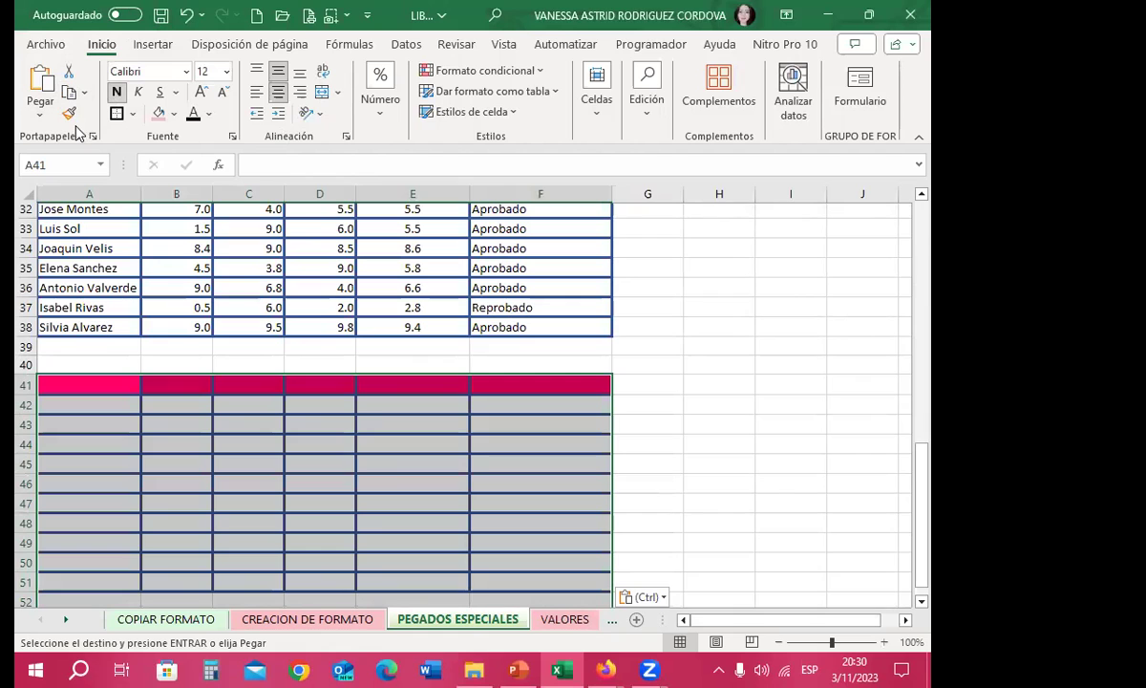
scroll(358, 477, down, 3)
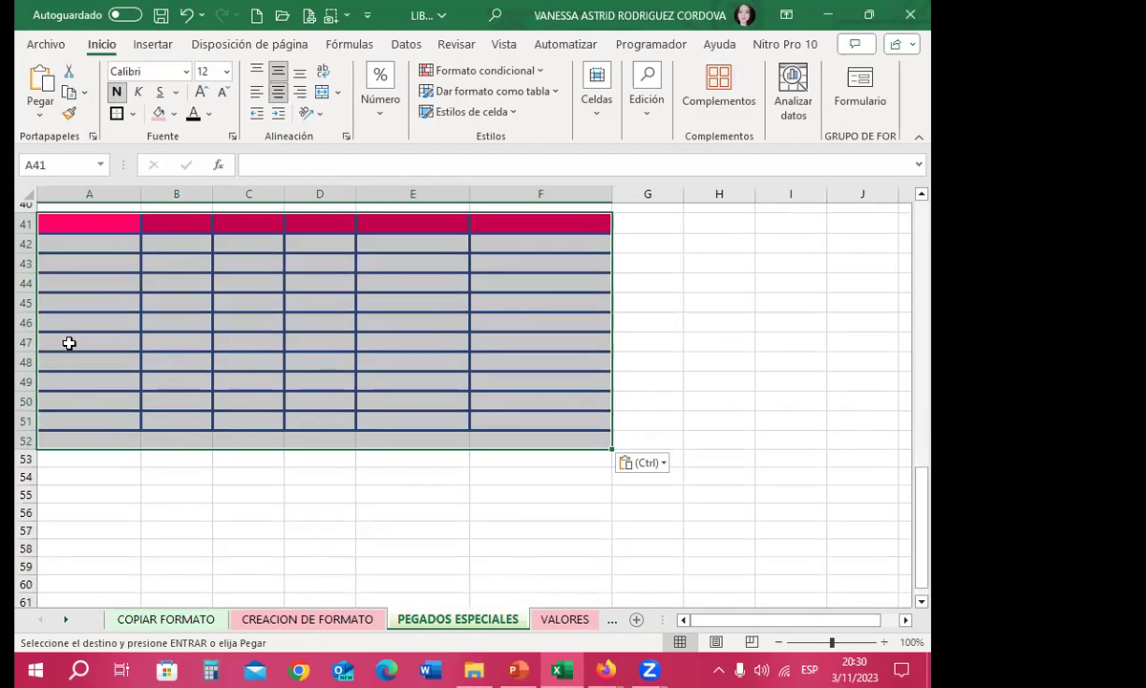
click(114, 439)
click(118, 394)
scroll(286, 418, up, 2)
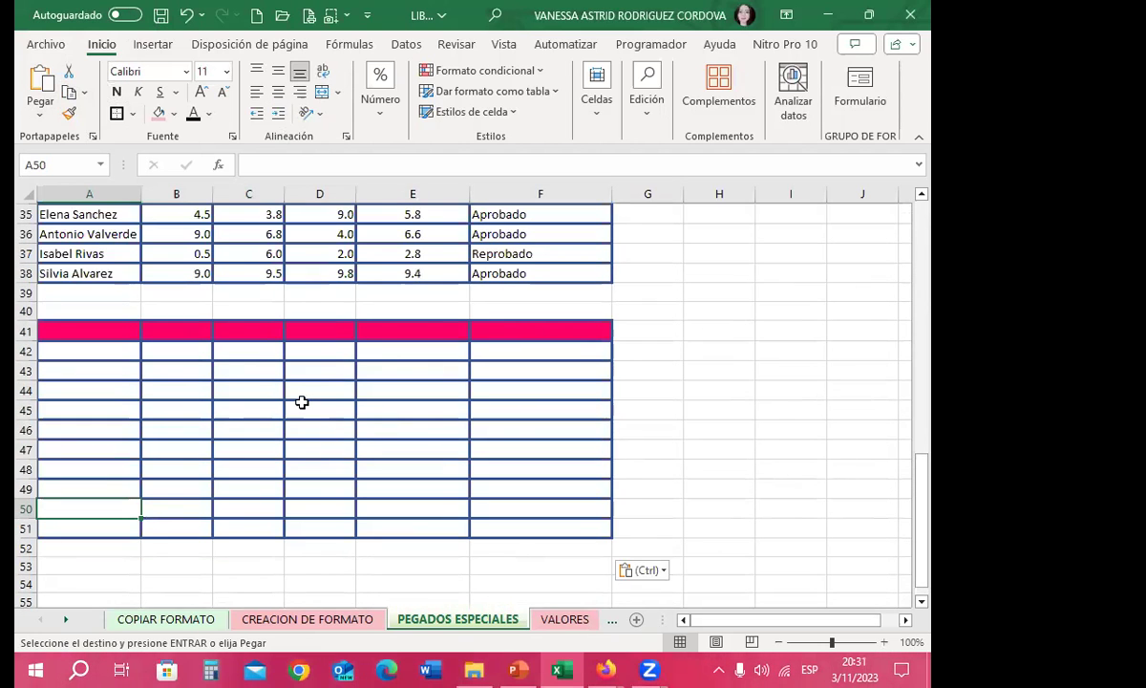
scroll(302, 402, up, 2)
scroll(302, 382, up, 6)
scroll(300, 325, up, 3)
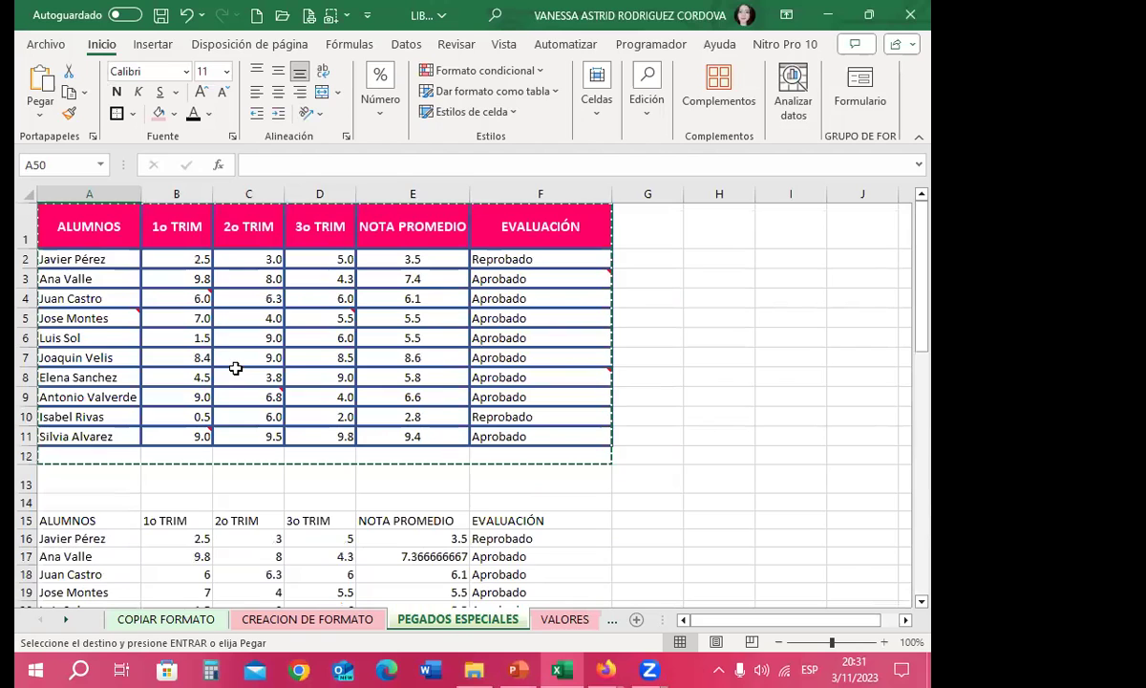
scroll(258, 430, down, 5)
scroll(191, 417, down, 4)
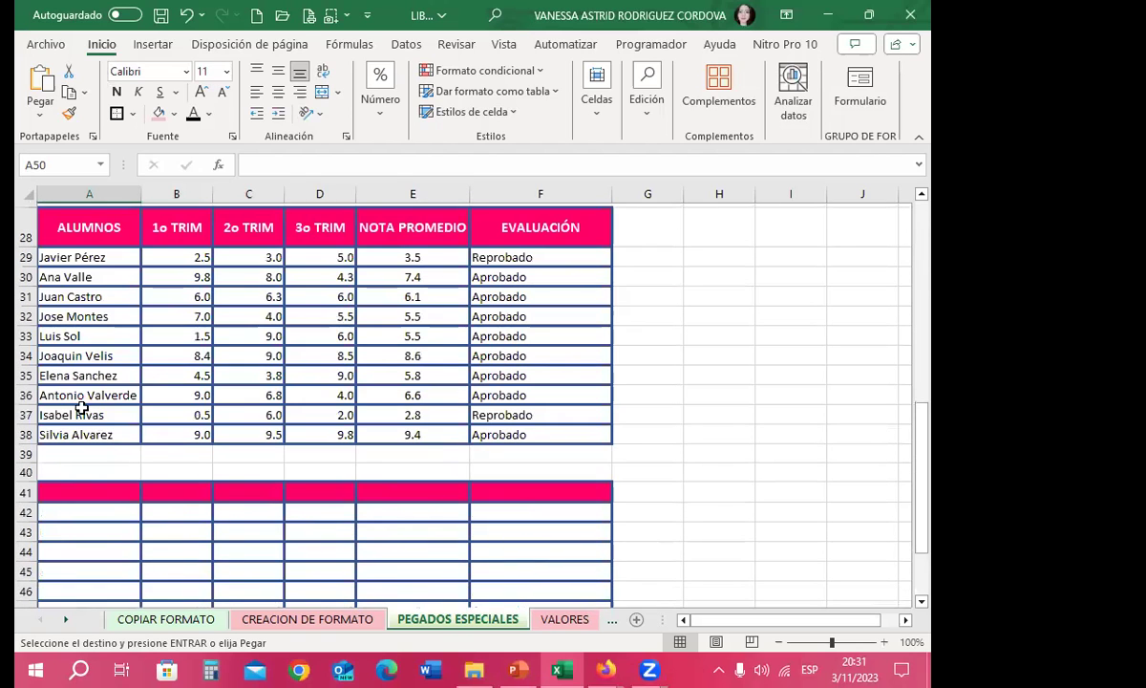
scroll(105, 420, down, 3)
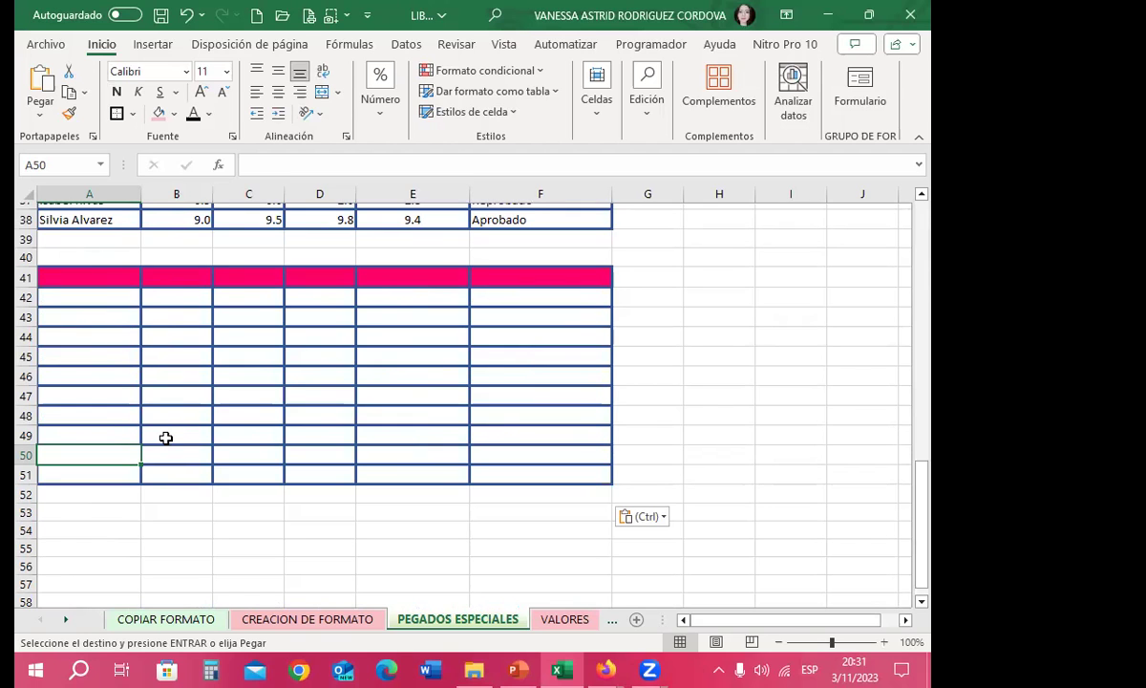
scroll(167, 435, up, 3)
scroll(162, 411, up, 3)
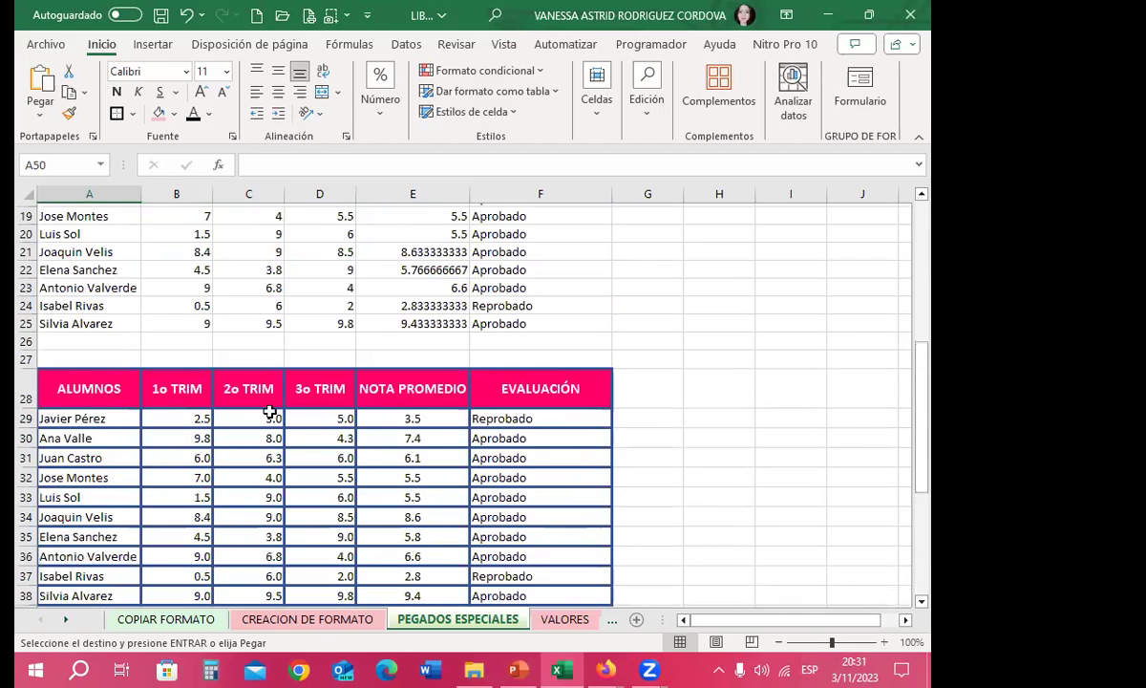
scroll(157, 382, down, 2)
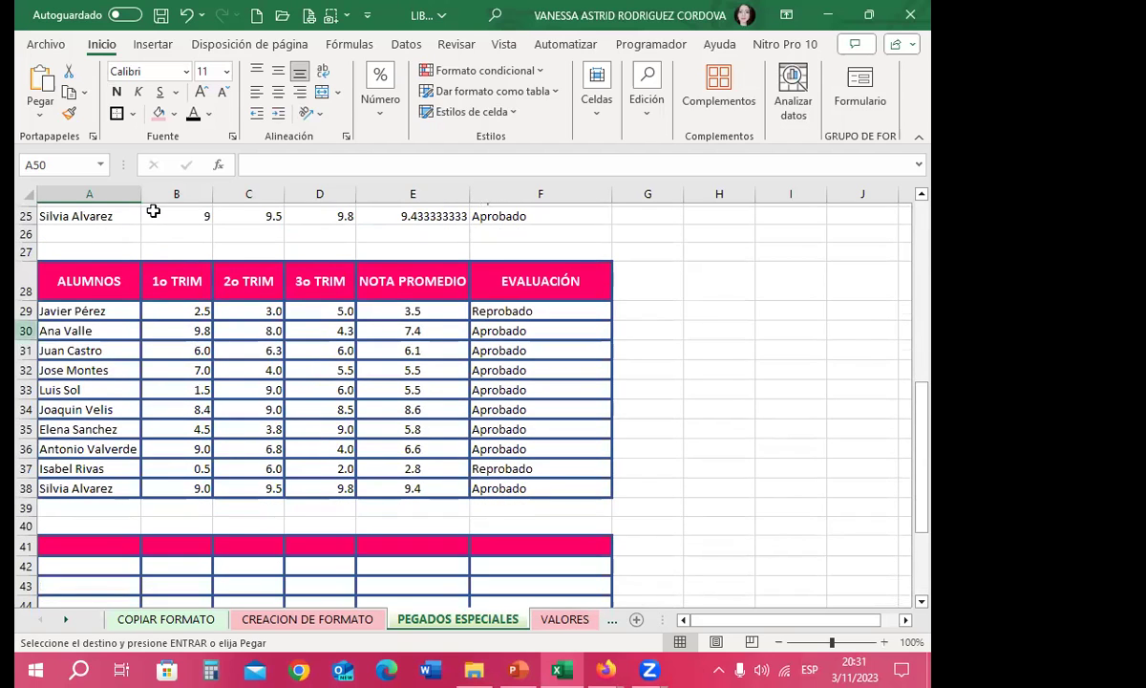
scroll(267, 463, down, 3)
scroll(144, 401, down, 1)
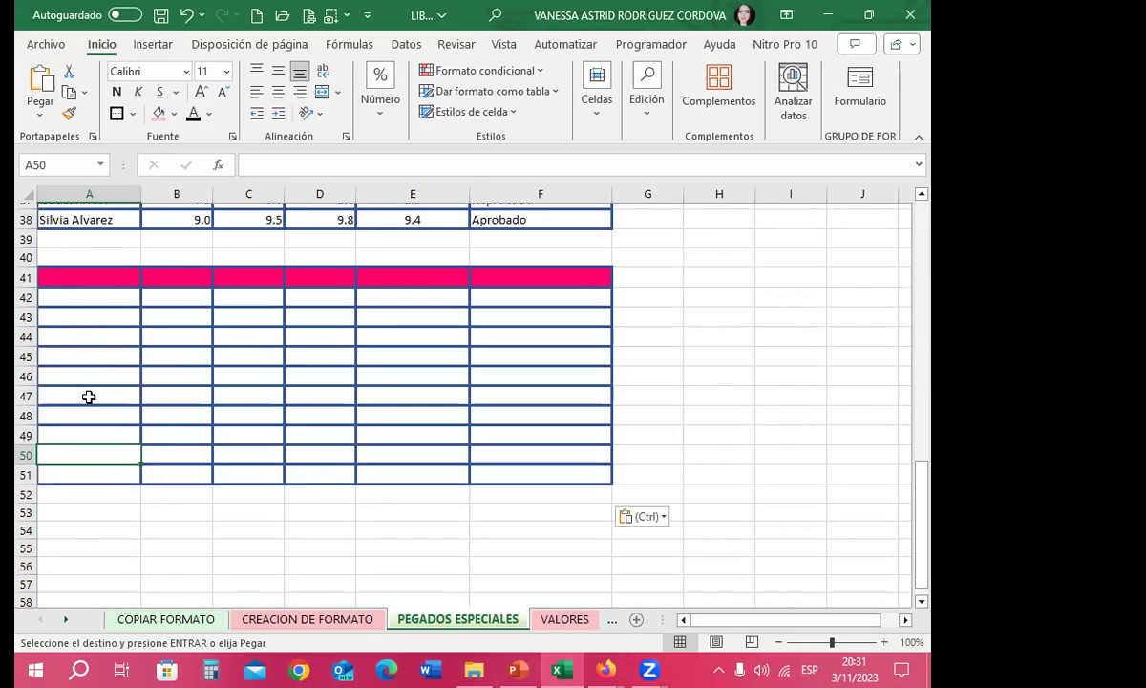
click(72, 532)
scroll(163, 468, up, 3)
Open Pegado especial from the Pegar menu and choose the Comentarios y notas option.
scroll(163, 467, up, 7)
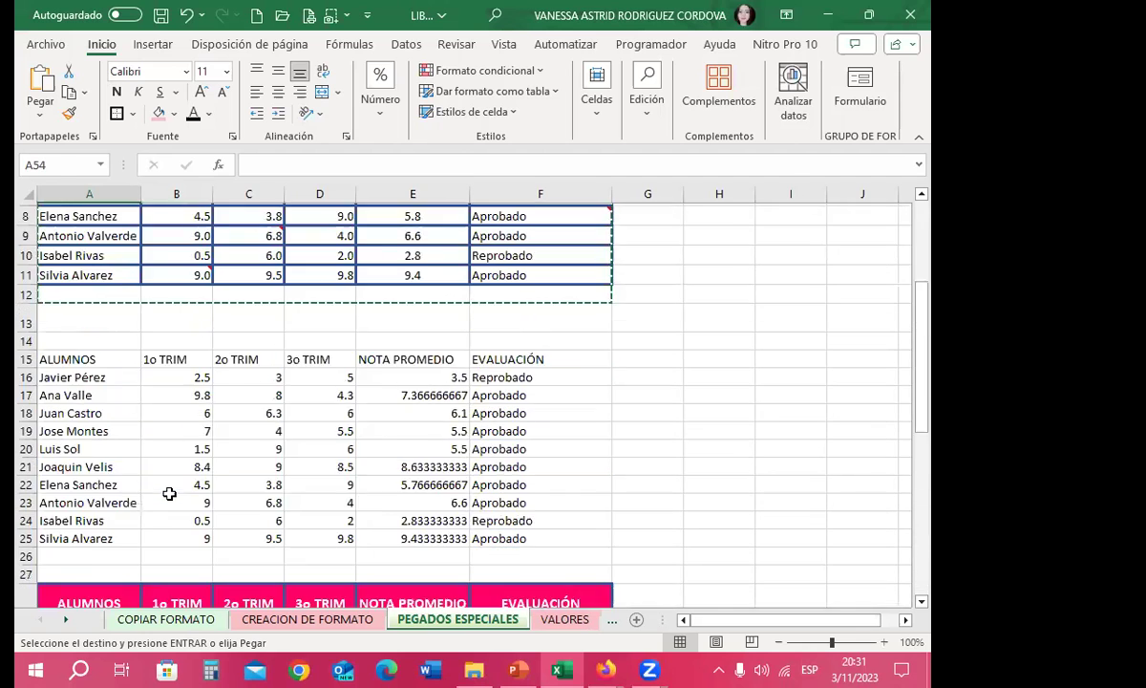
scroll(162, 459, up, 3)
click(40, 113)
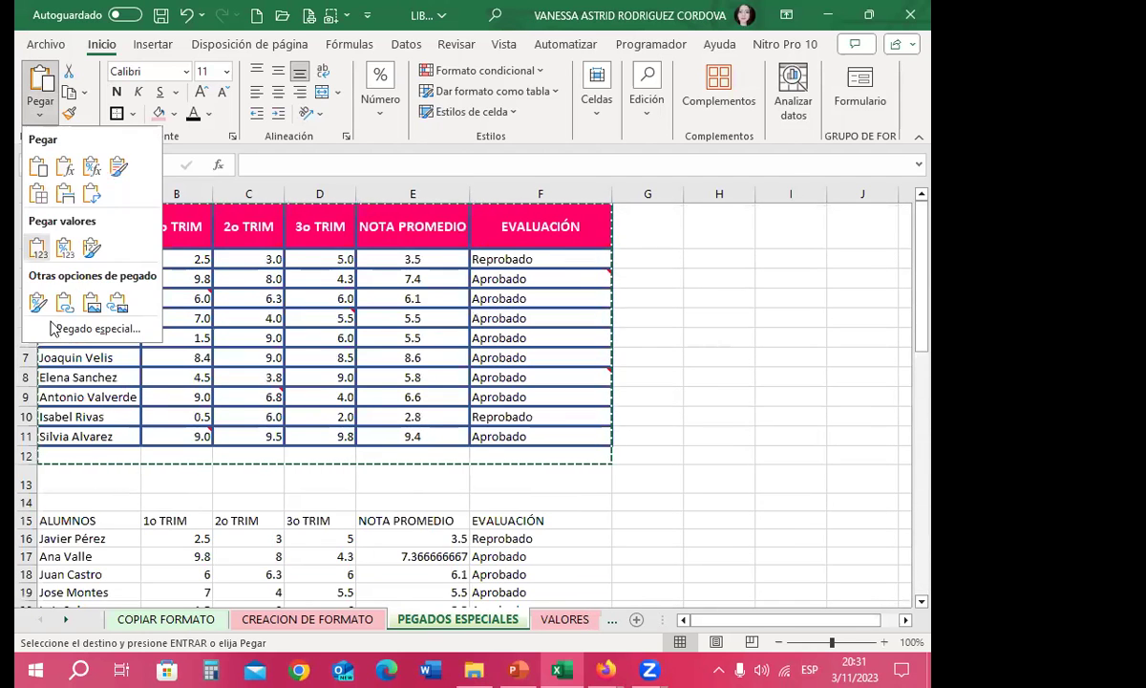
click(98, 328)
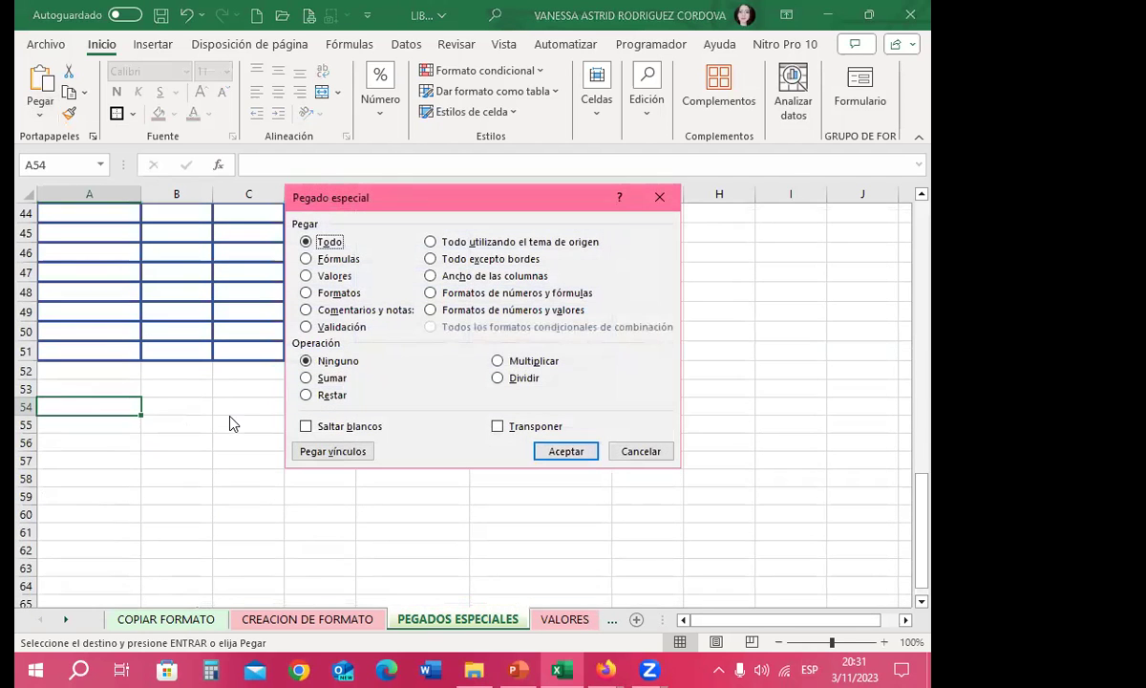
click(305, 311)
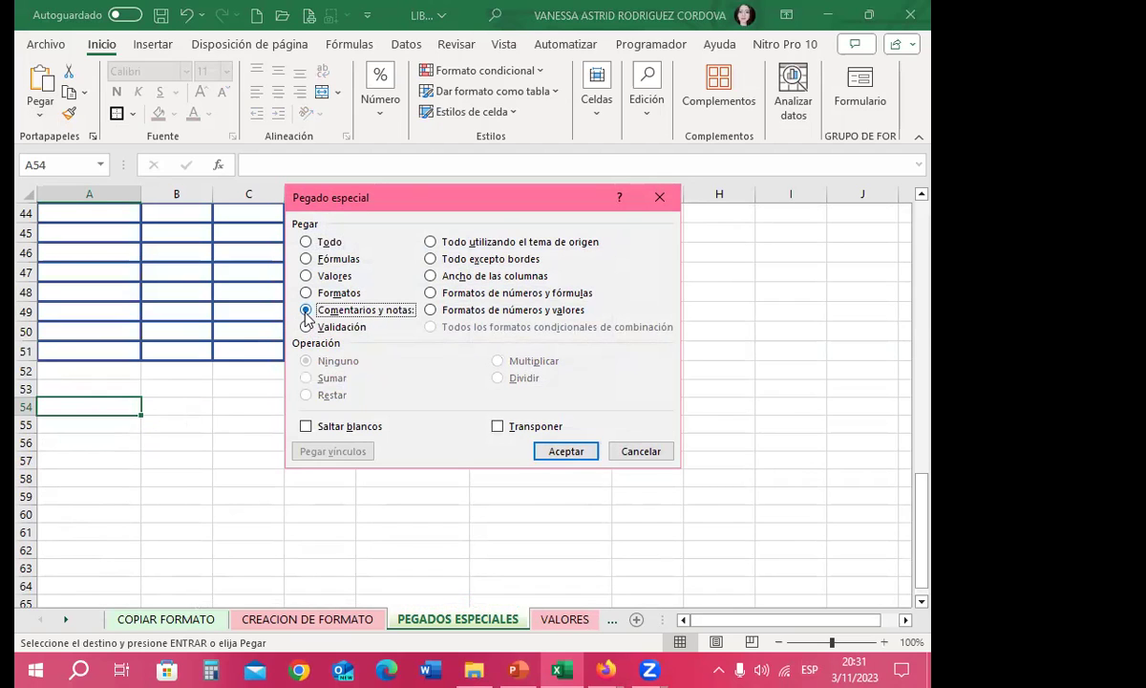
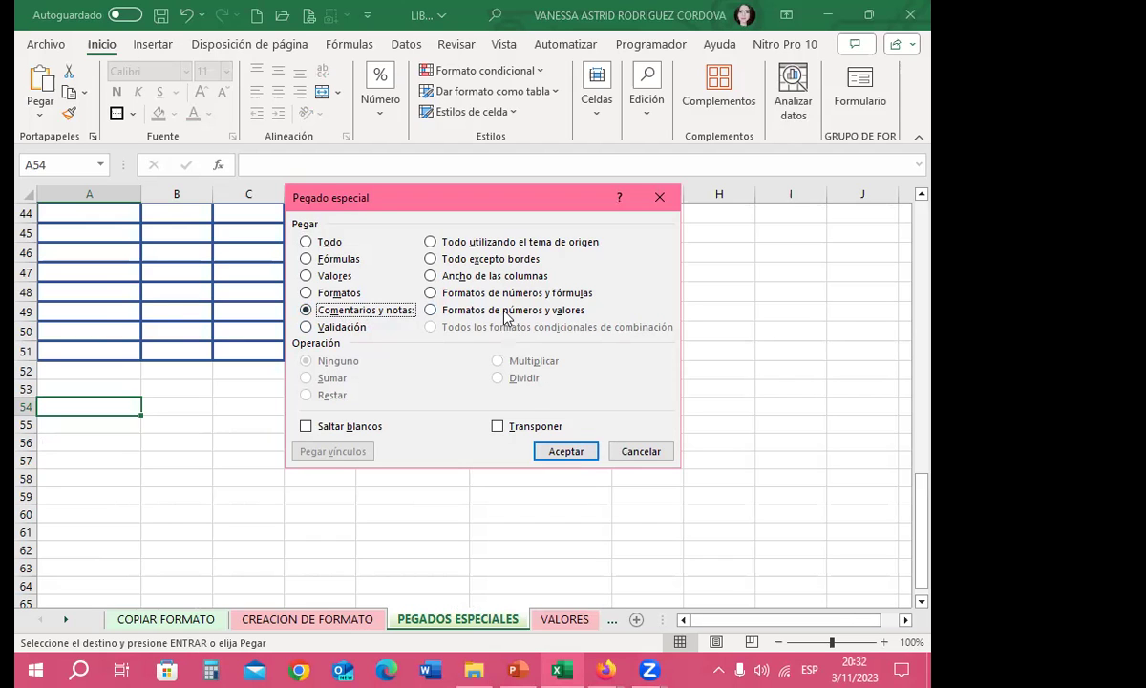
Confirm the Comentarios y notas paste into A54 and inspect the pasted note markers.
click(561, 449)
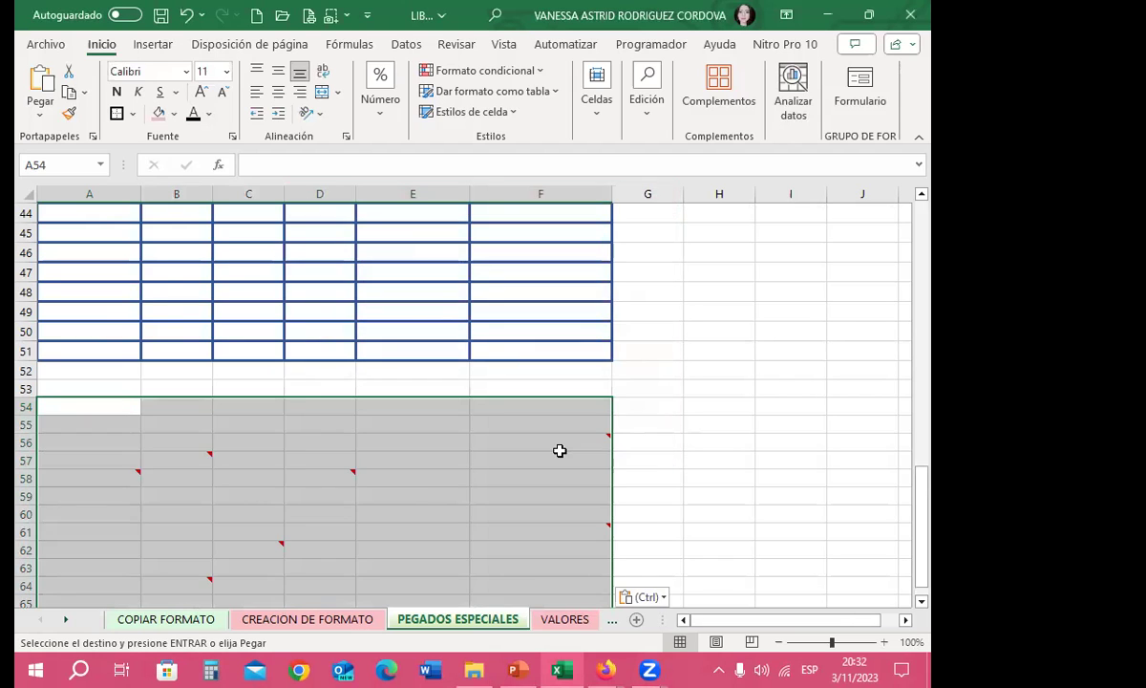
scroll(688, 468, down, 2)
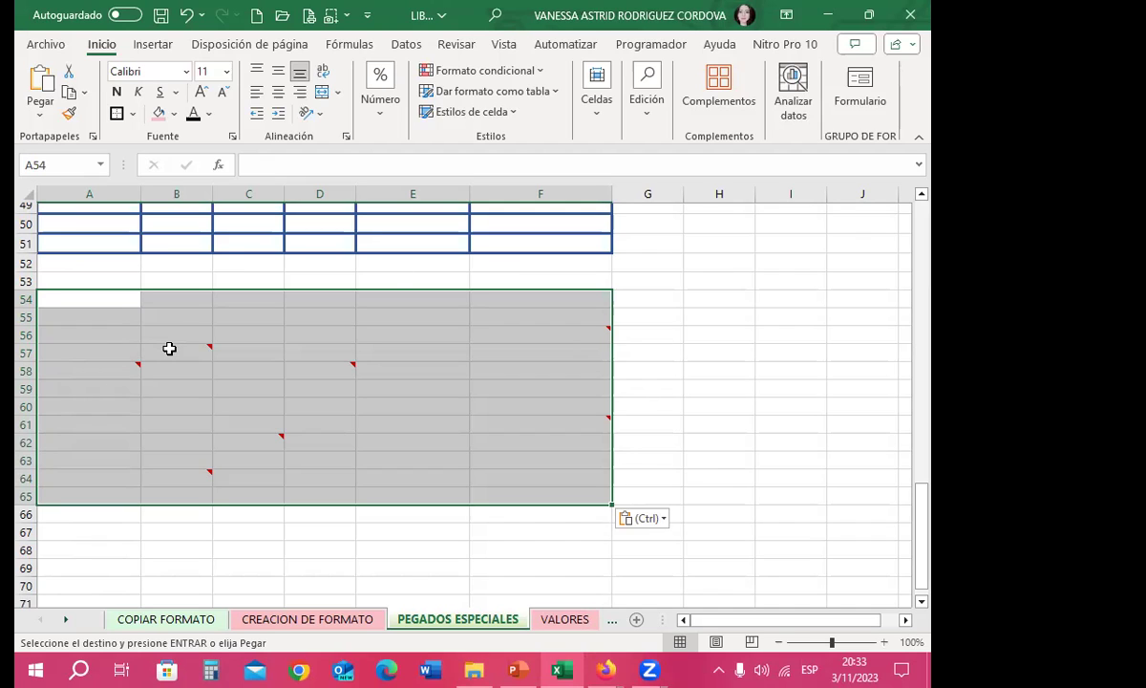
mouse_move(169, 349)
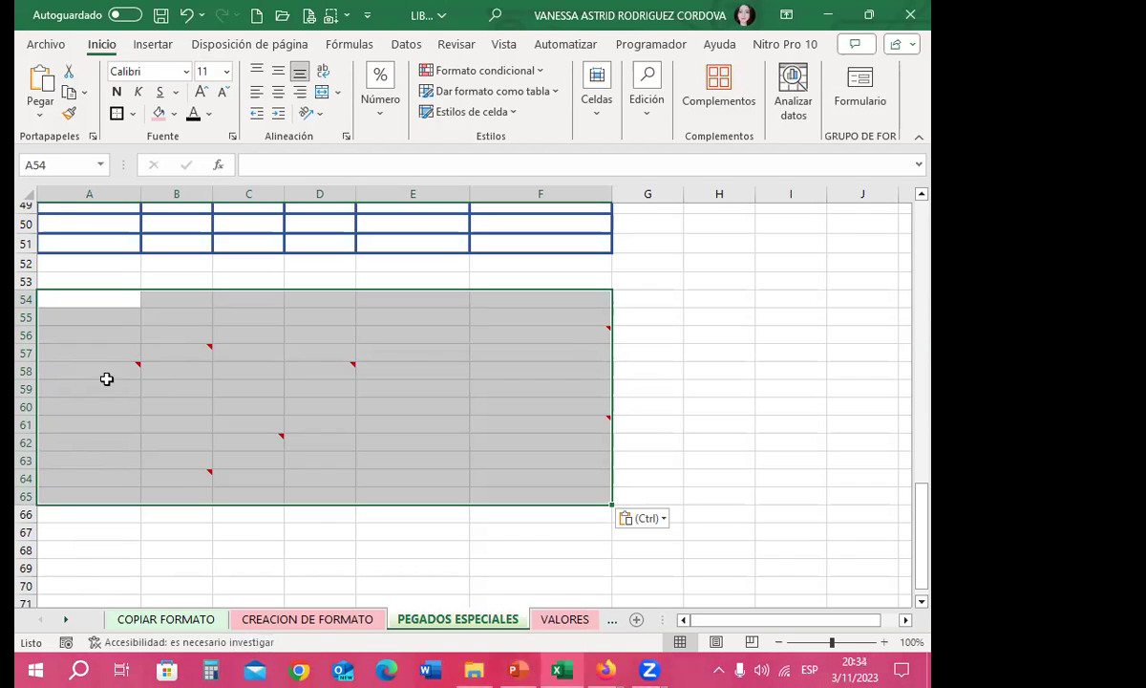
mouse_move(110, 364)
click(185, 353)
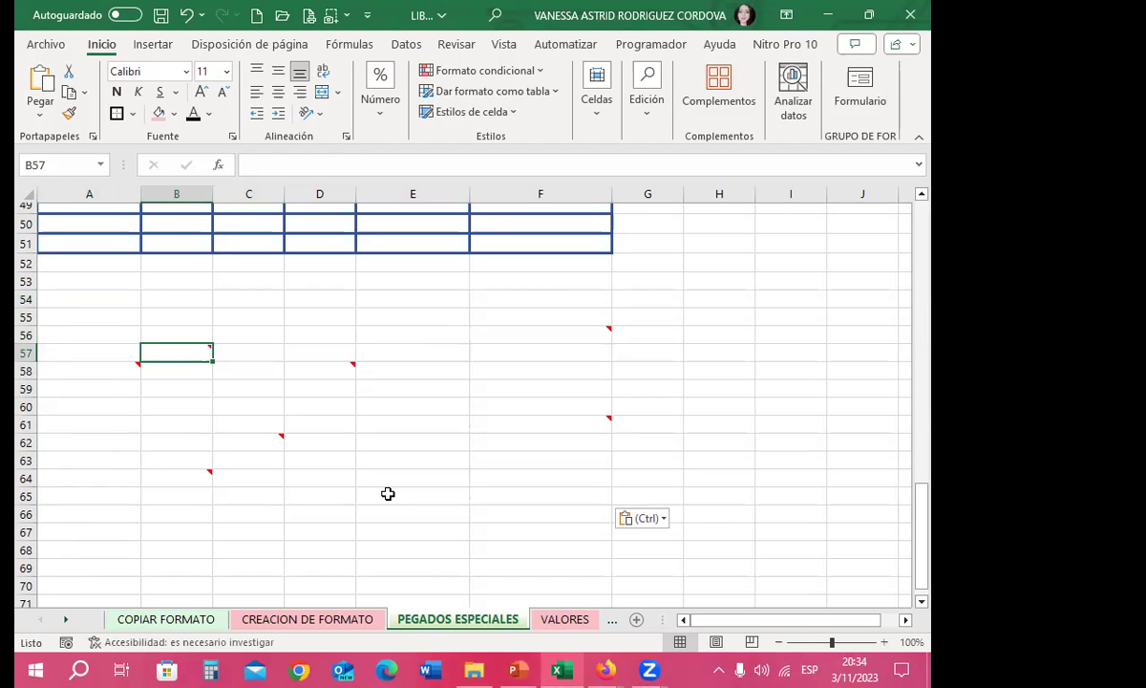
mouse_move(330, 363)
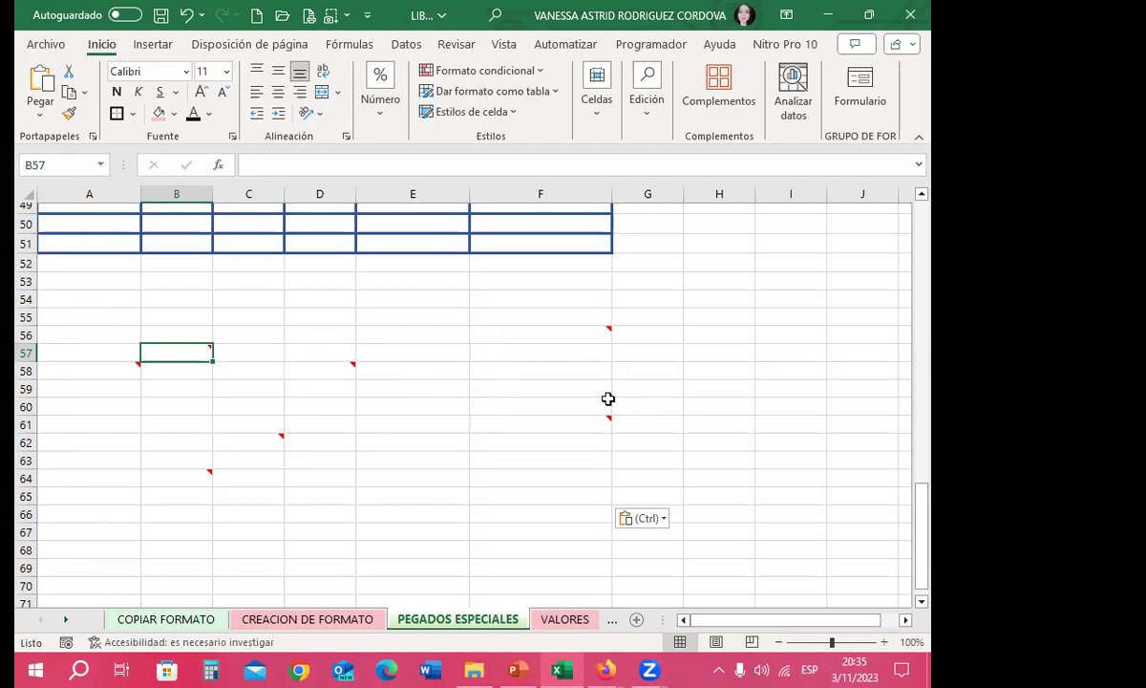
scroll(578, 401, up, 5)
scroll(592, 373, up, 5)
scroll(487, 351, up, 6)
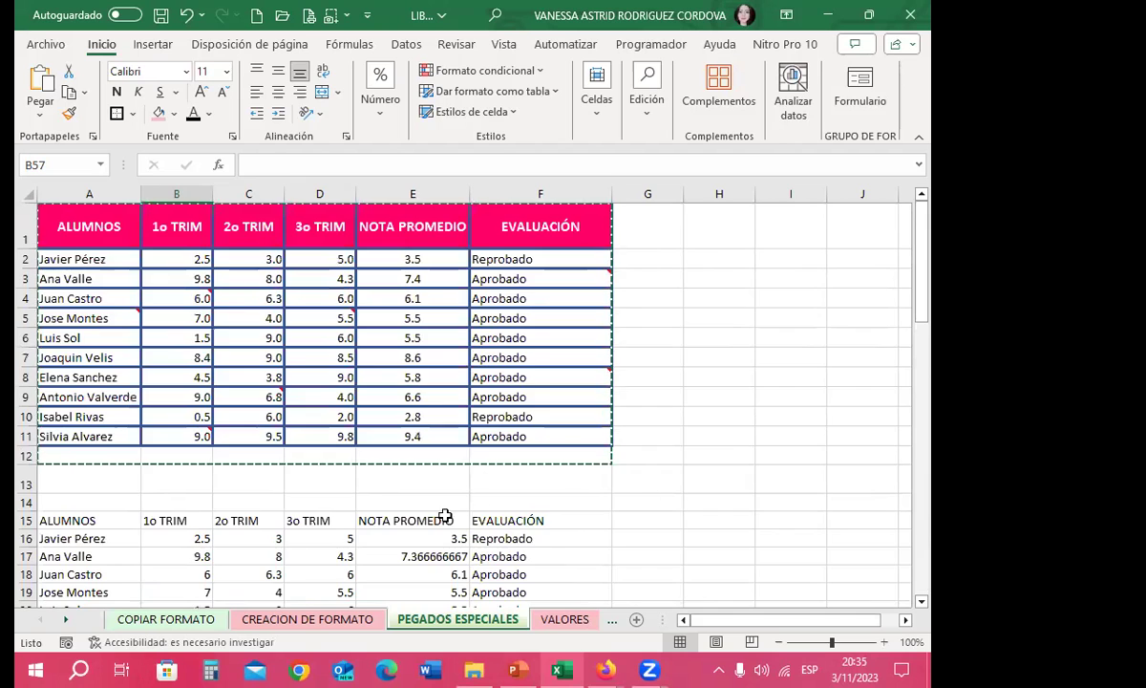
scroll(445, 514, down, 8)
scroll(243, 409, down, 4)
scroll(259, 463, down, 4)
click(258, 460)
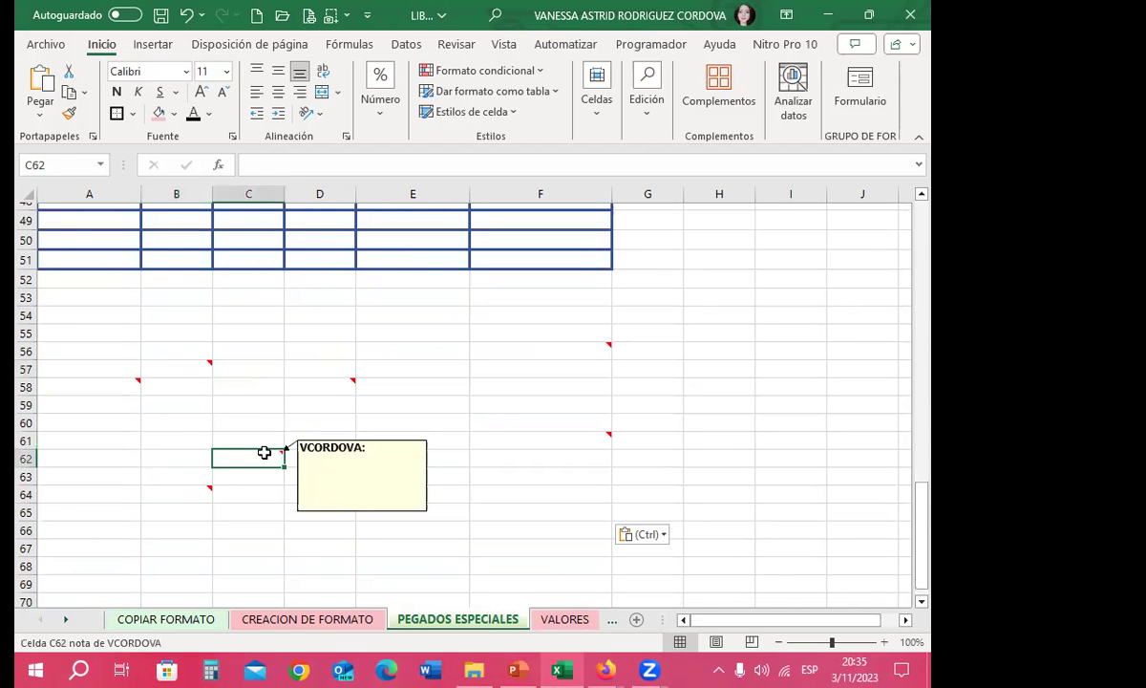
click(506, 45)
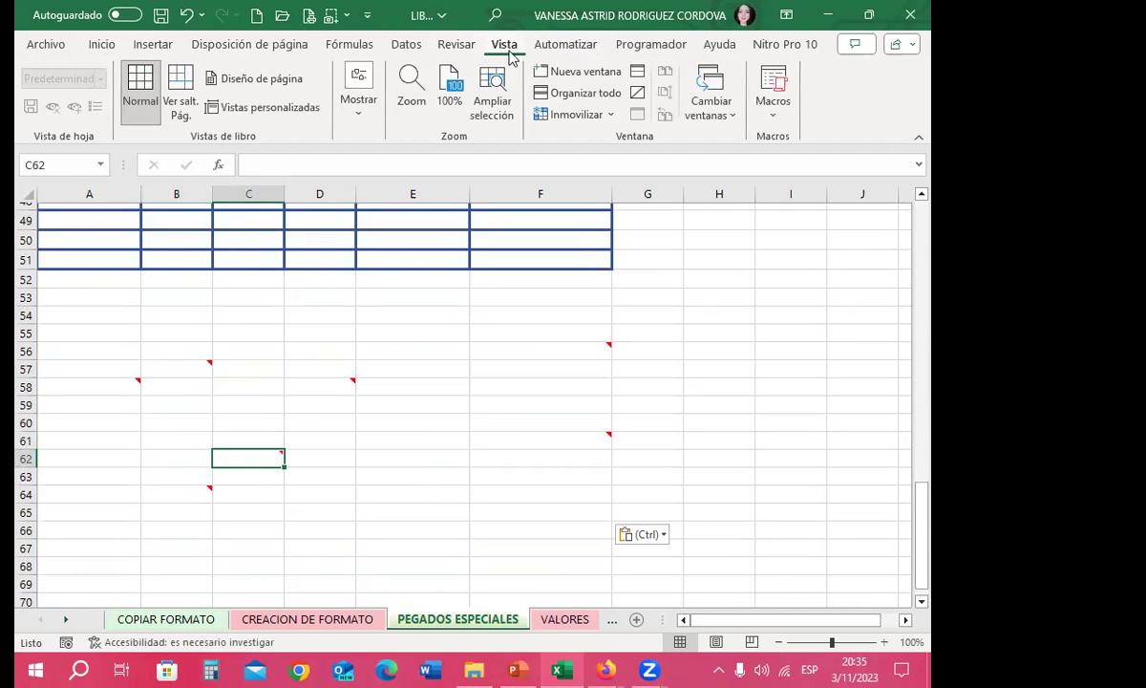
click(457, 45)
click(371, 403)
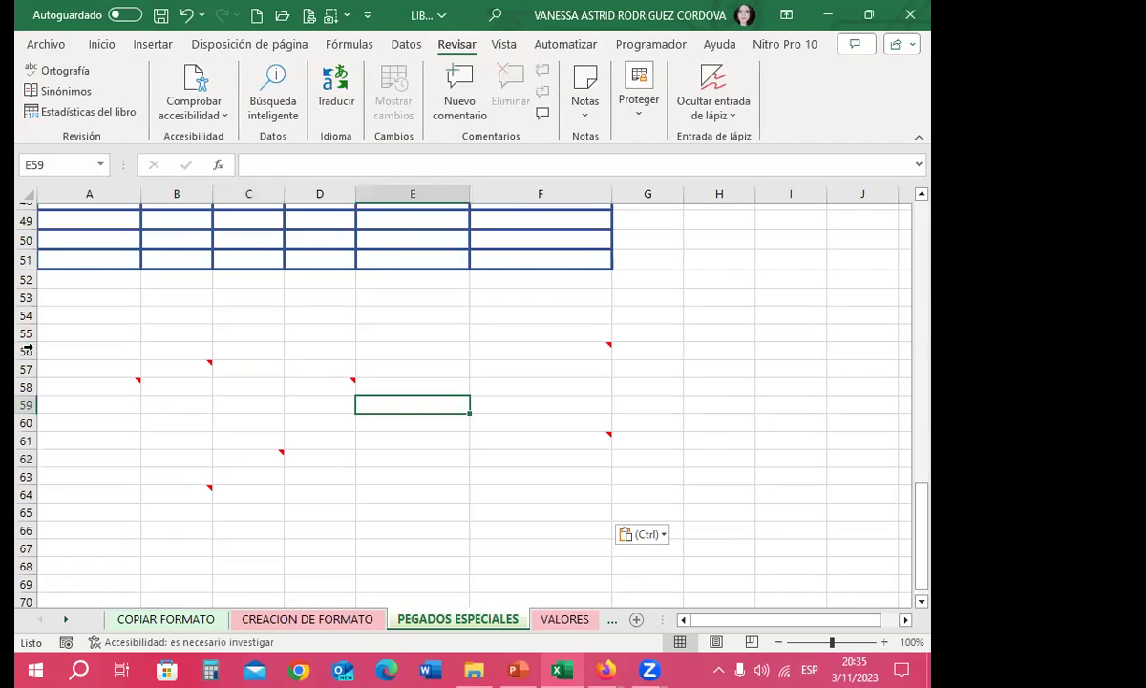
drag(23, 349, 36, 546)
key(ctrl+v)
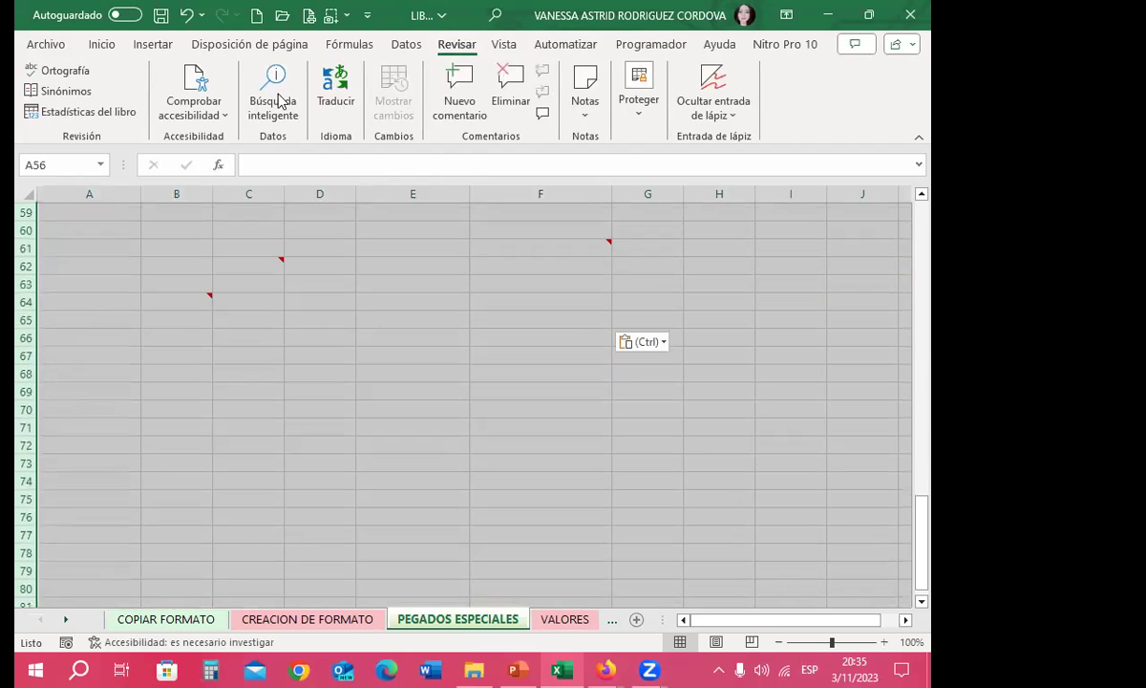
click(98, 44)
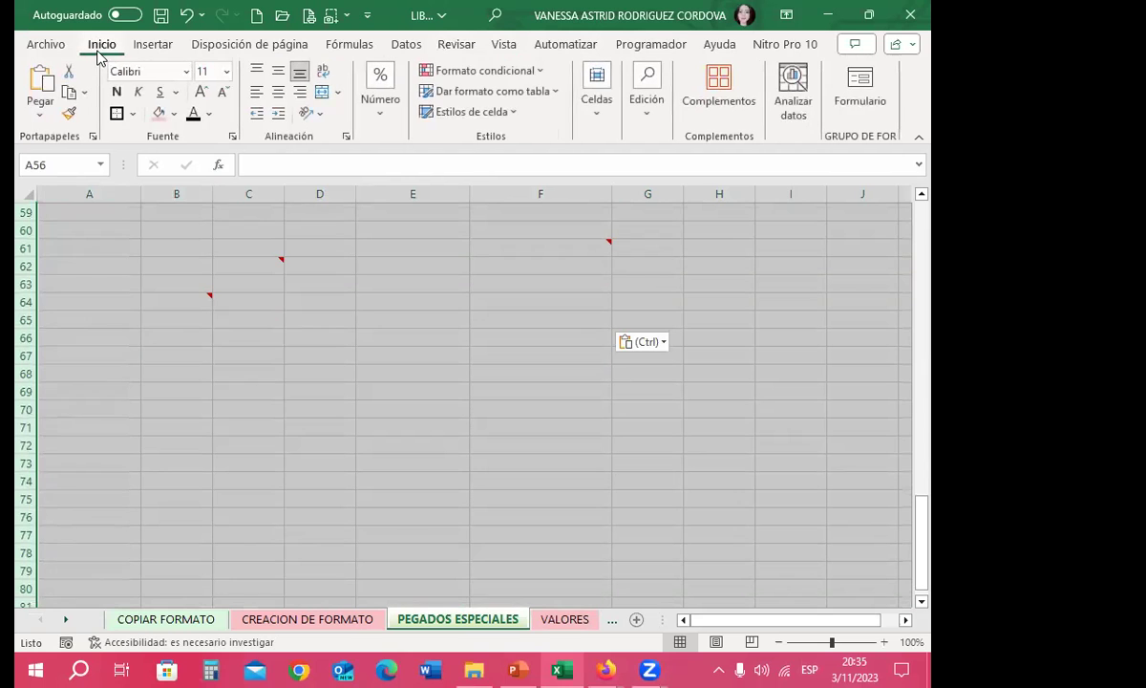
click(598, 110)
scroll(305, 430, up, 6)
scroll(297, 410, up, 8)
scroll(297, 363, up, 3)
click(340, 298)
click(346, 318)
click(408, 336)
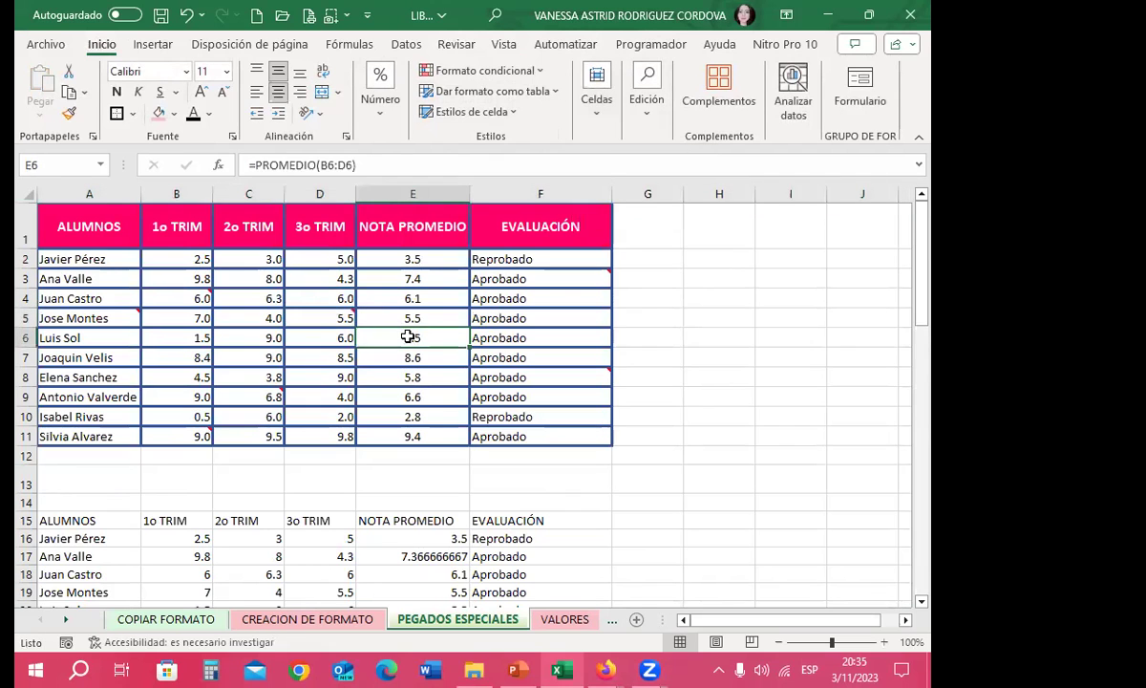
Rewrite D5's note to read 'INFORMACIÓN DE NOTA DE 3o TRIMESTRE'.
click(334, 315)
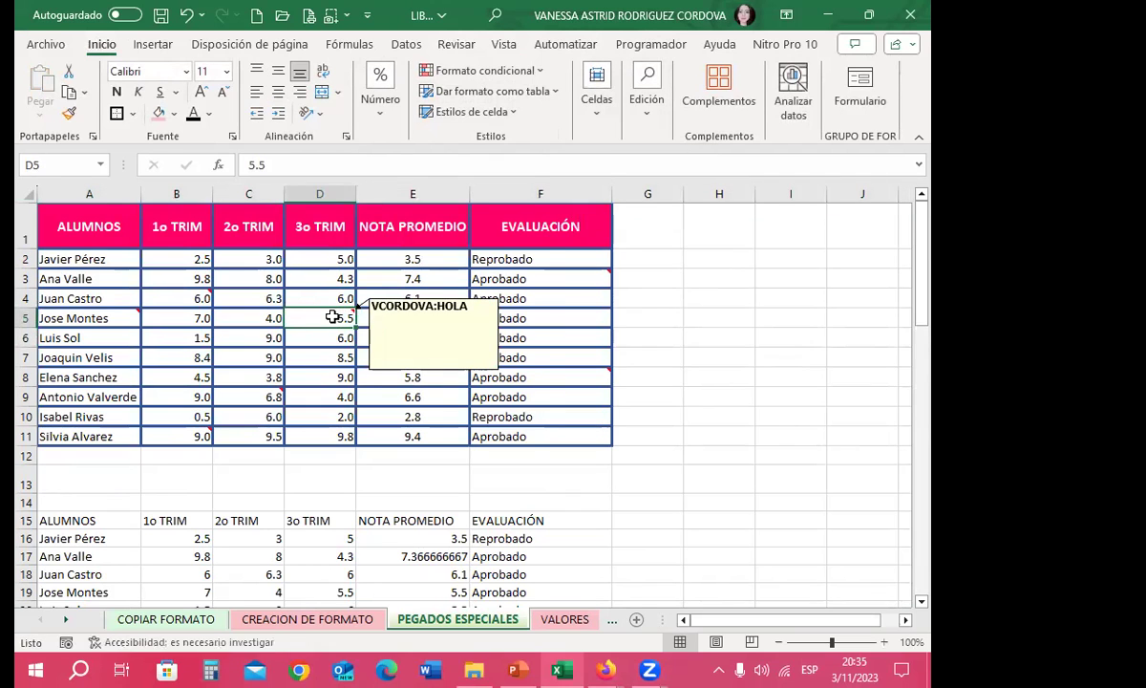
right_click(336, 315)
click(409, 462)
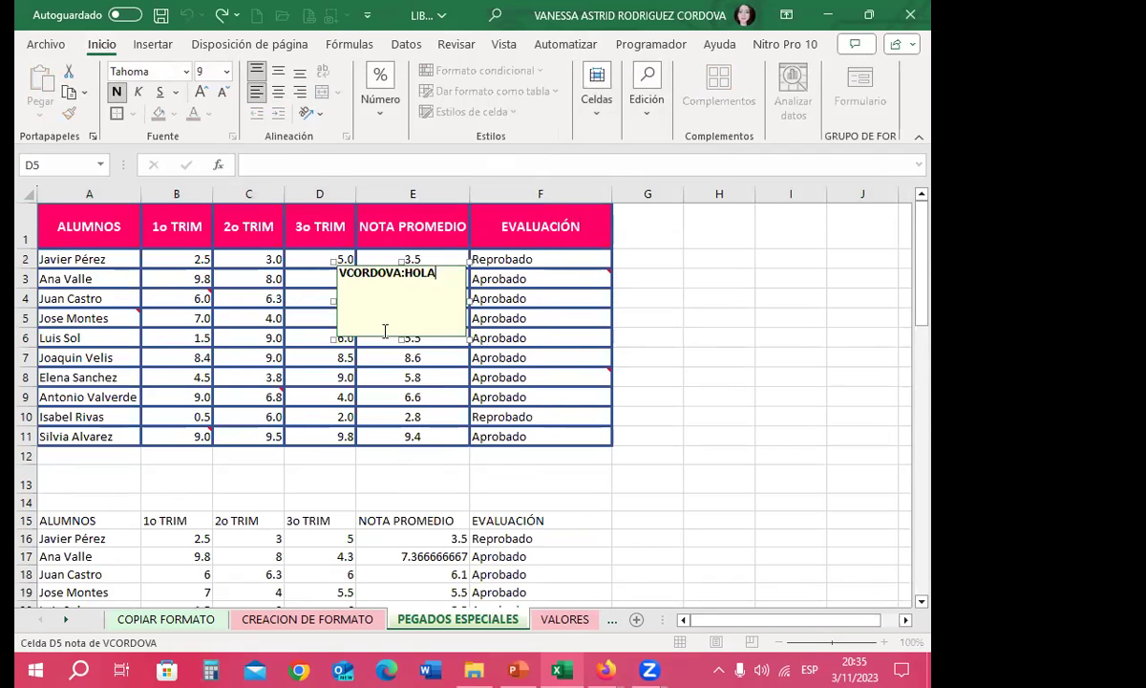
key(BackSpace)
key(BackSpace)
key(BackSpace)
key(BackSpace)
text(inici)
key(BackSpace)
key(BackSpace)
key(BackSpace)
text(INFORMACIÓN DE NOTA DE 3)
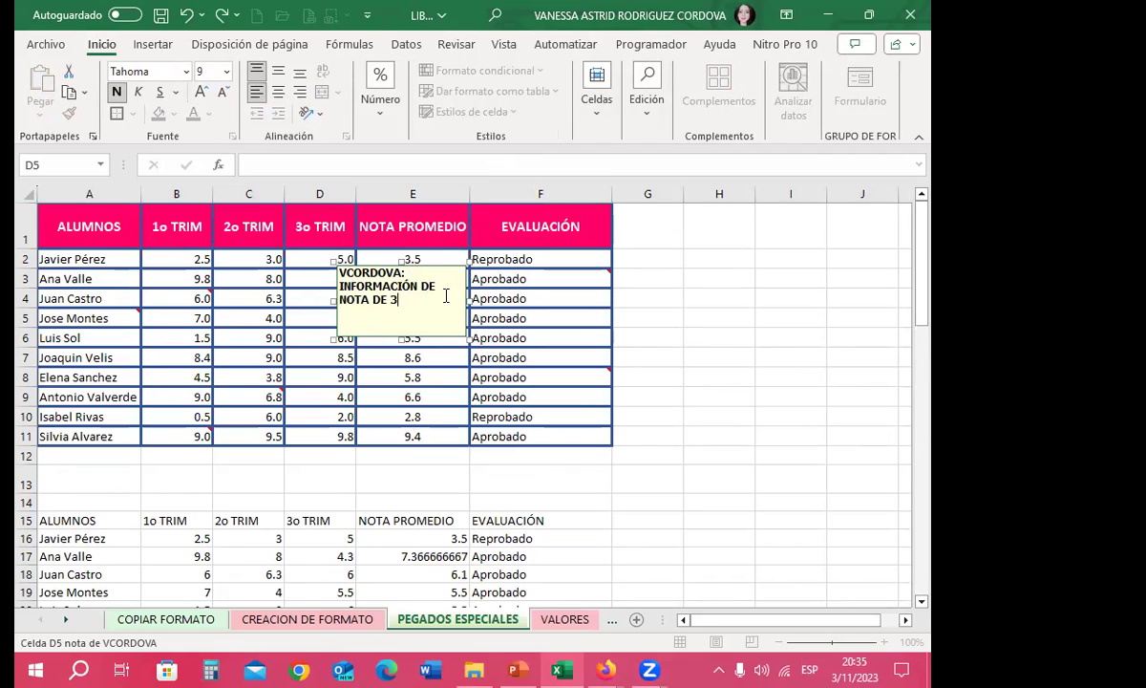
text(o)
text( TRIMES)
text(TRE)
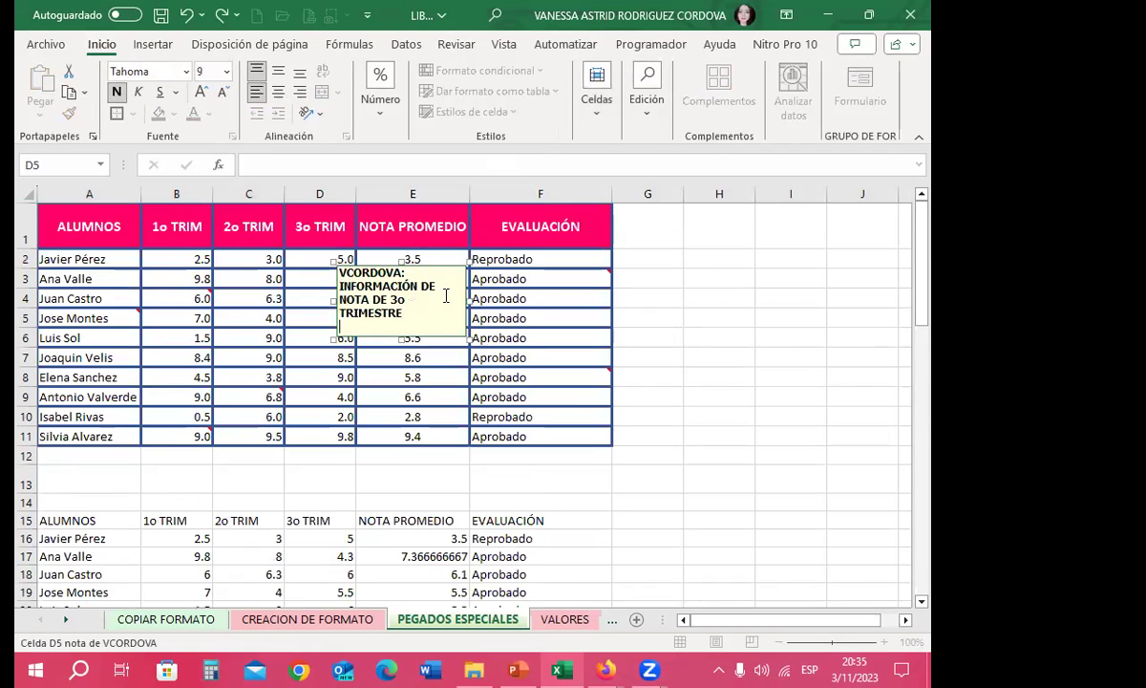
click(377, 412)
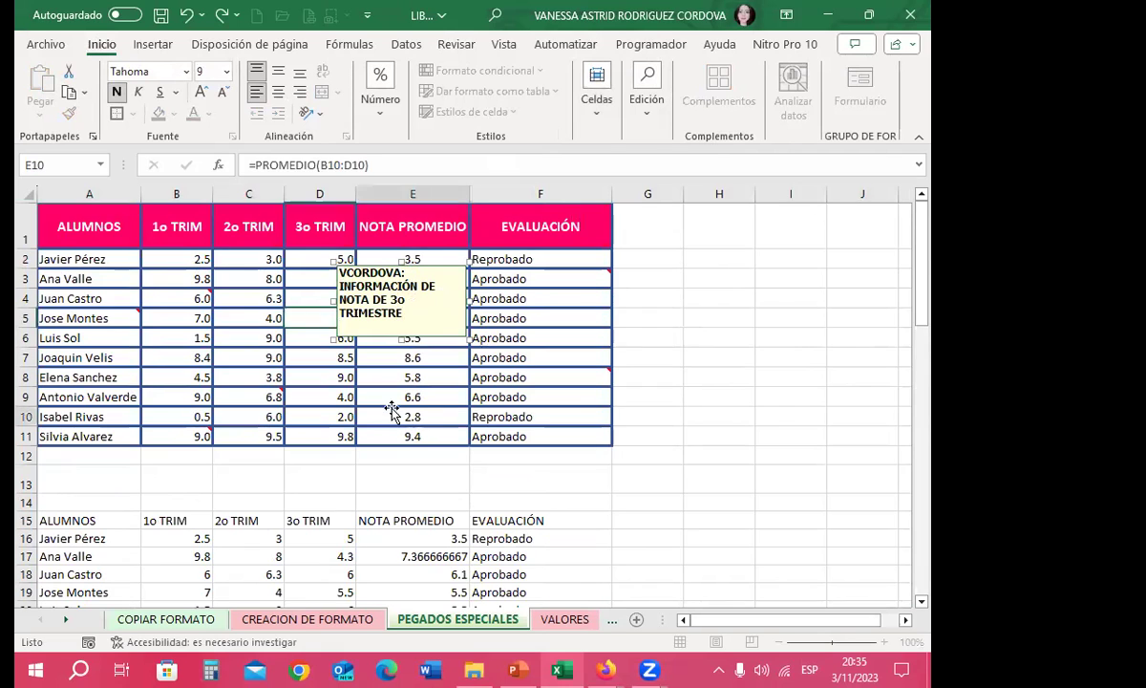
Give A5's note the text 'ALUMNO QUE PUEDE DEJAR LA MATERIA'.
click(105, 315)
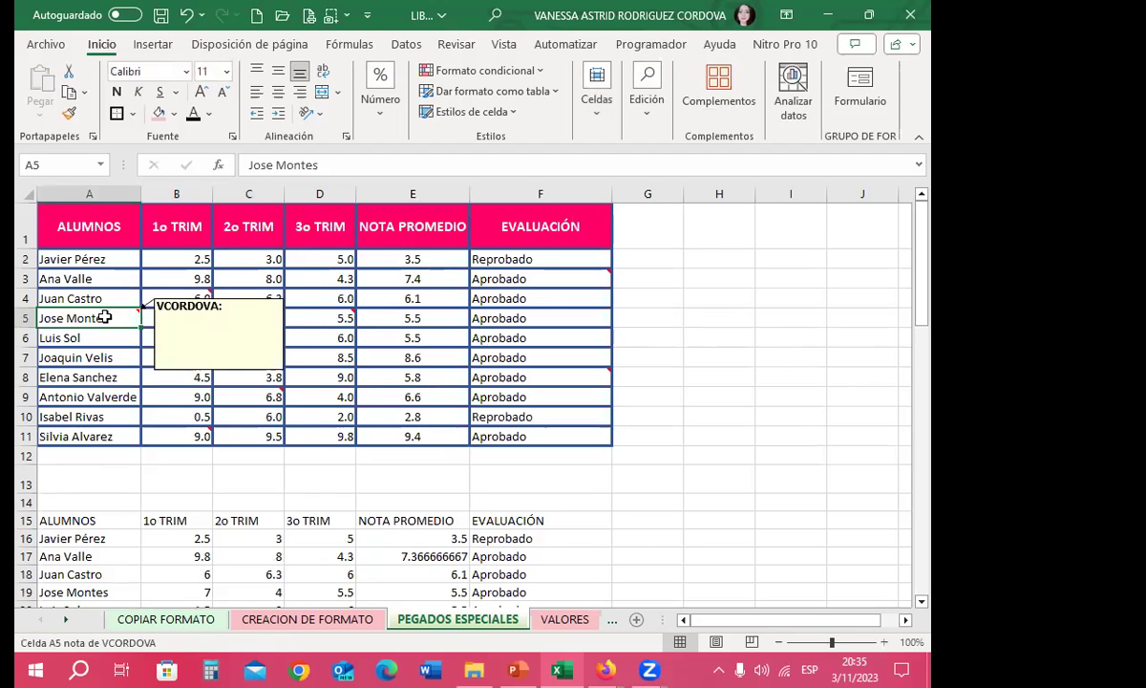
right_click(111, 315)
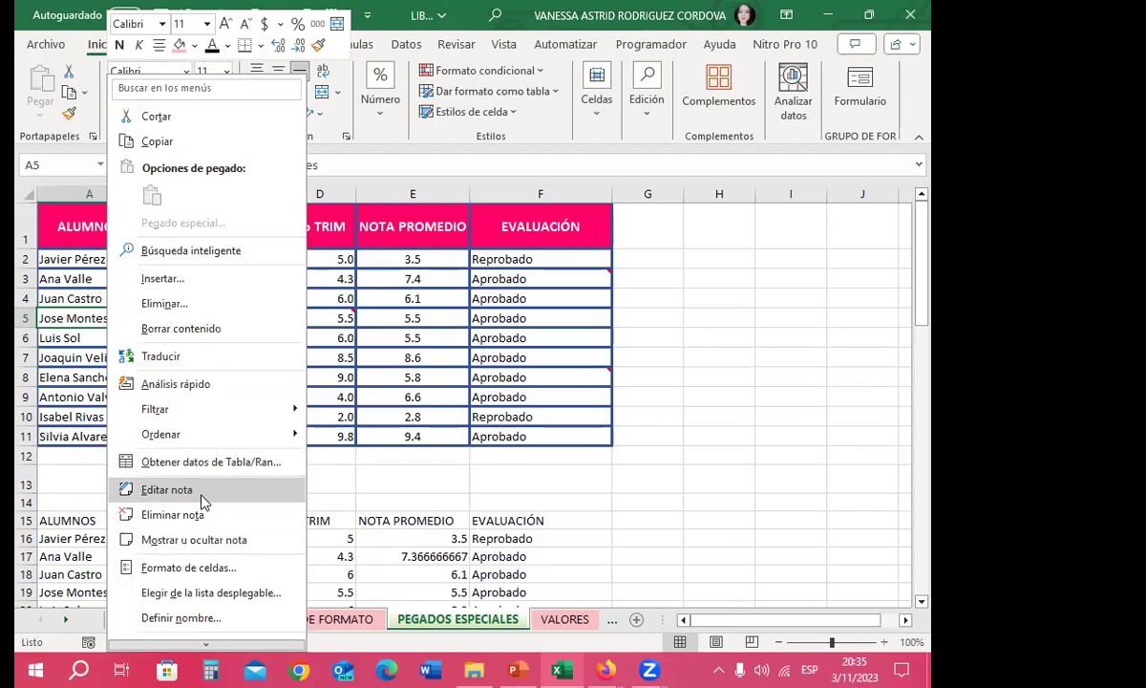
click(177, 490)
text(ALUMNO QUE PUEDE DEJAR LA MATERIA)
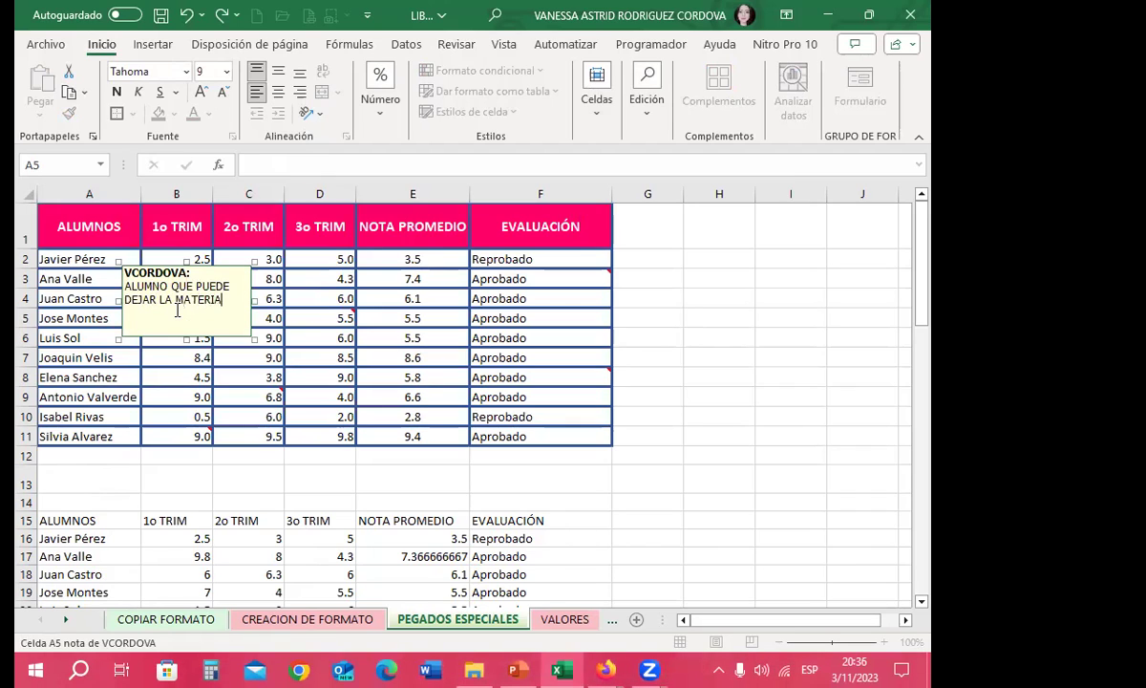
Finish the A5 note and copy the student table A1:F12.
click(162, 375)
click(108, 356)
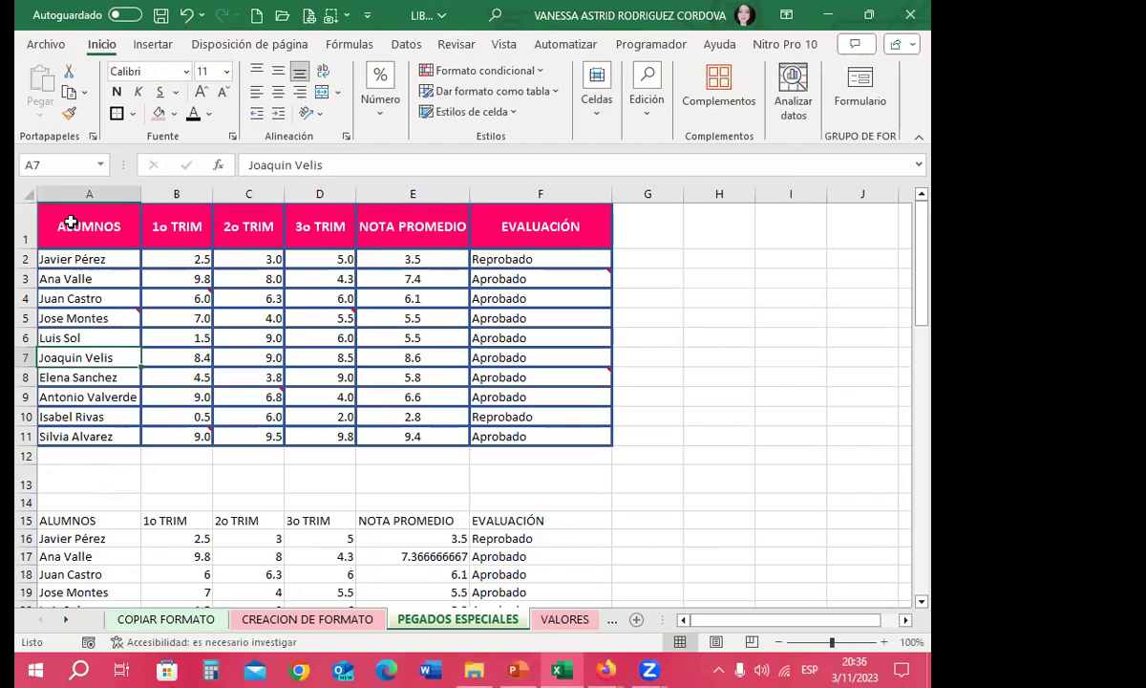
mouse_move(82, 229)
mouse_down()
mouse_move(520, 357)
mouse_move(558, 436)
mouse_up()
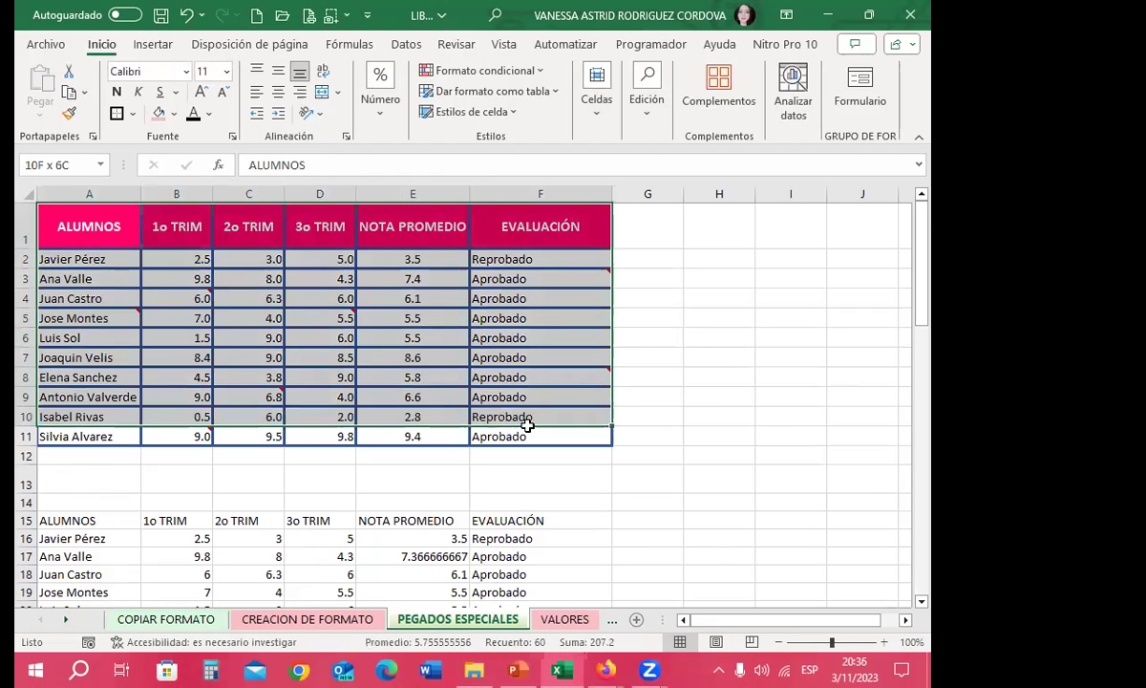
drag(90, 208, 558, 454)
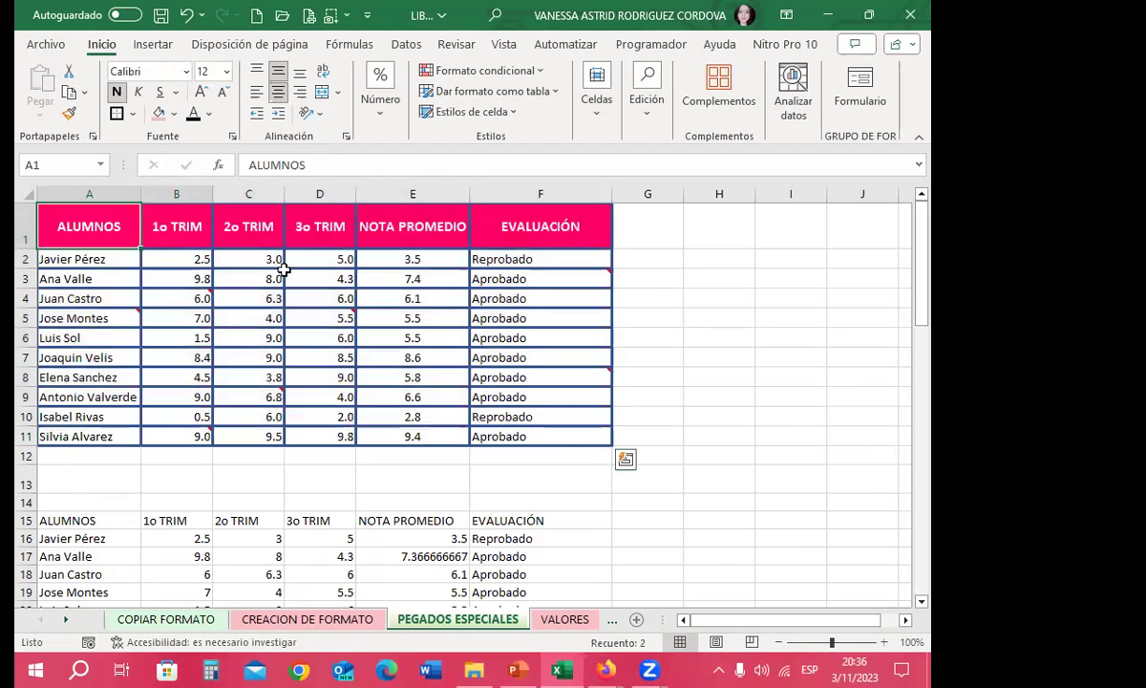
click(67, 92)
Paste only comments and notes at A54, then check the notes on A58 and D58.
scroll(84, 430, down, 8)
scroll(84, 429, down, 4)
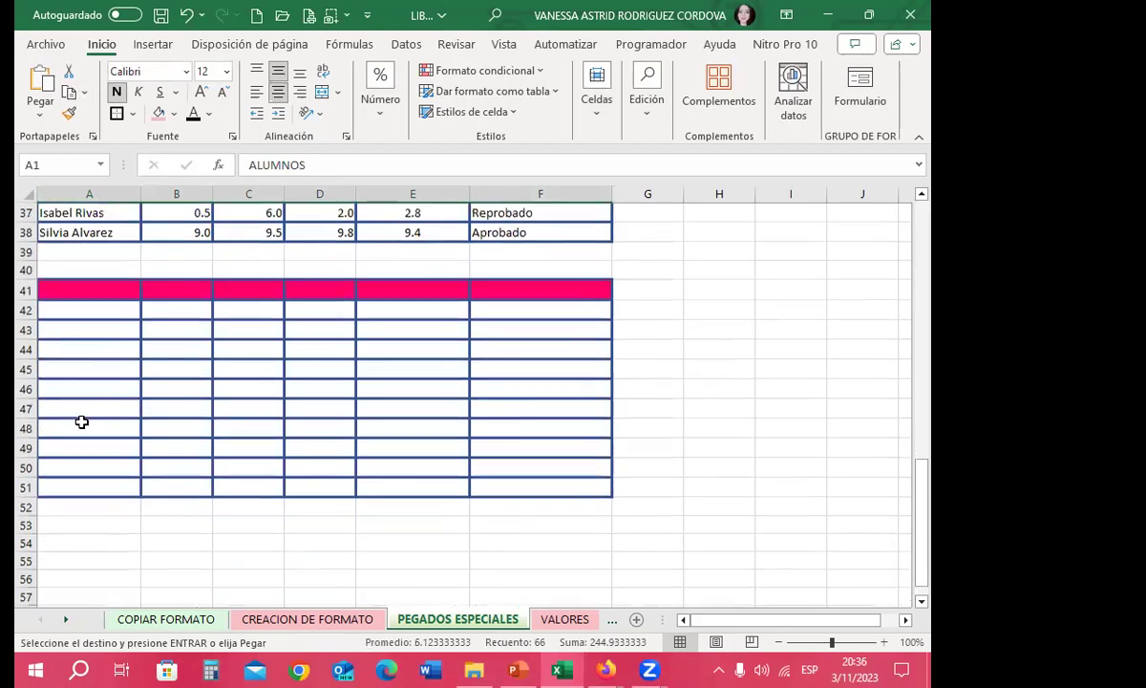
scroll(58, 401, down, 3)
click(48, 367)
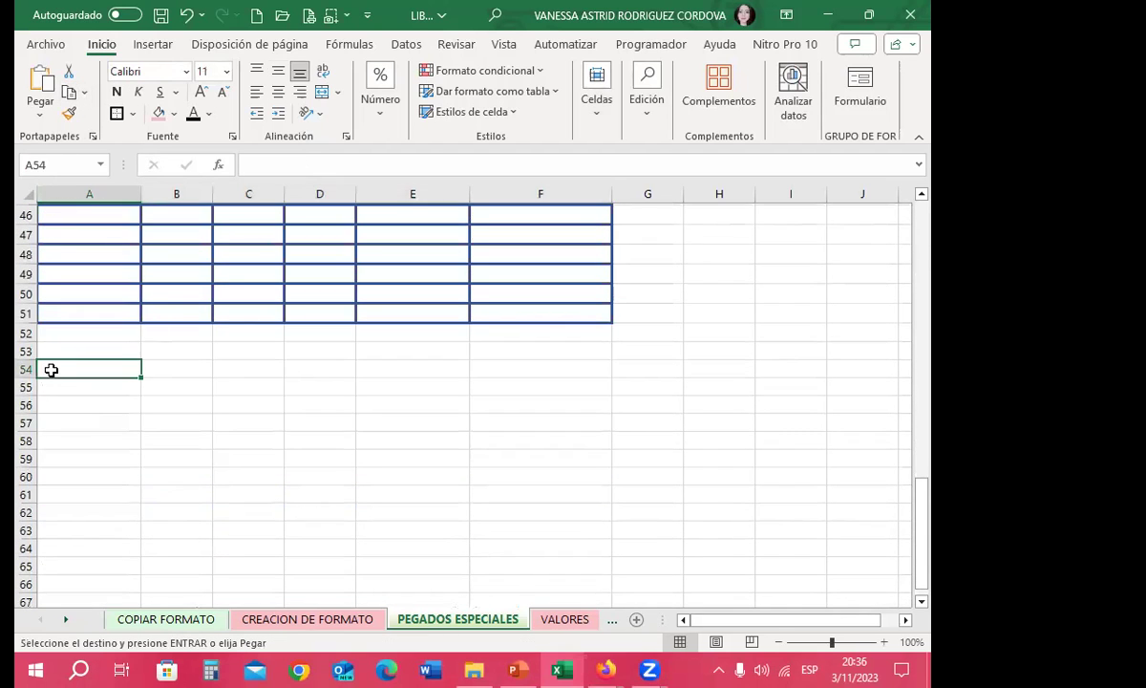
click(39, 114)
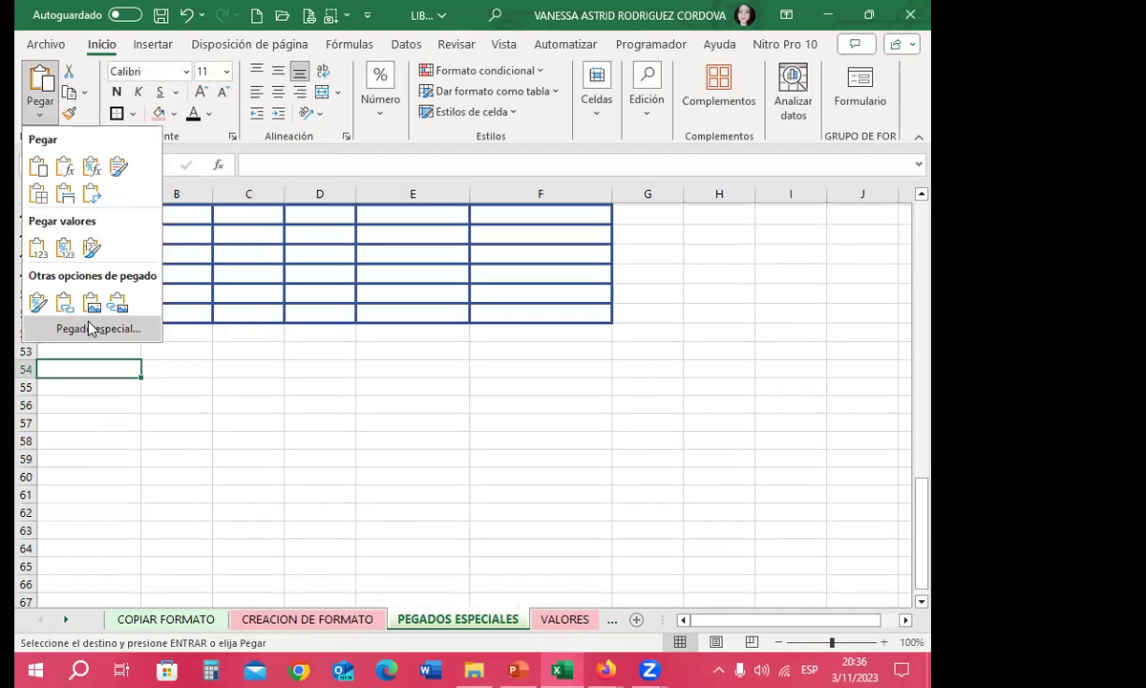
click(86, 329)
click(306, 310)
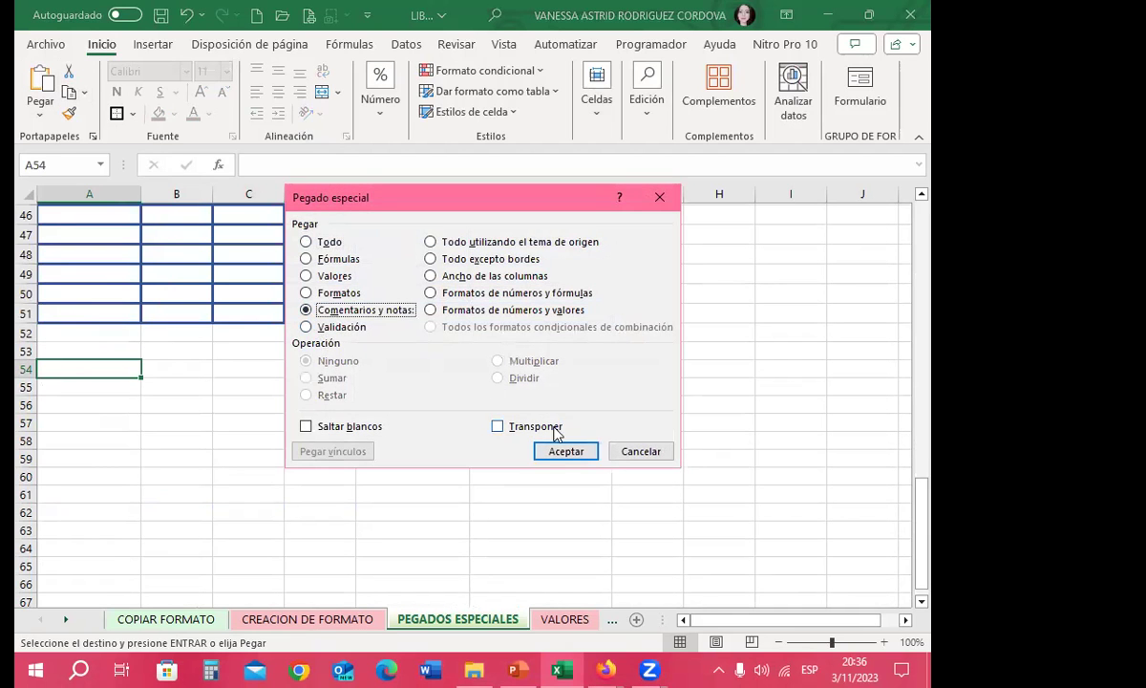
click(564, 451)
scroll(239, 435, down, 2)
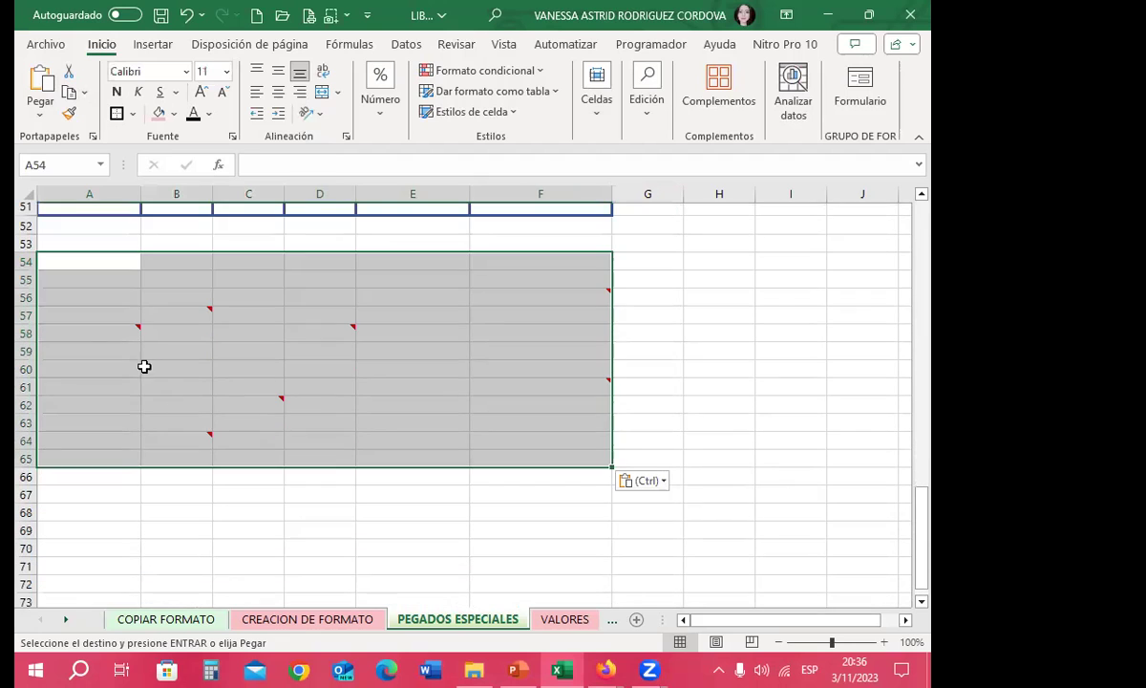
click(118, 331)
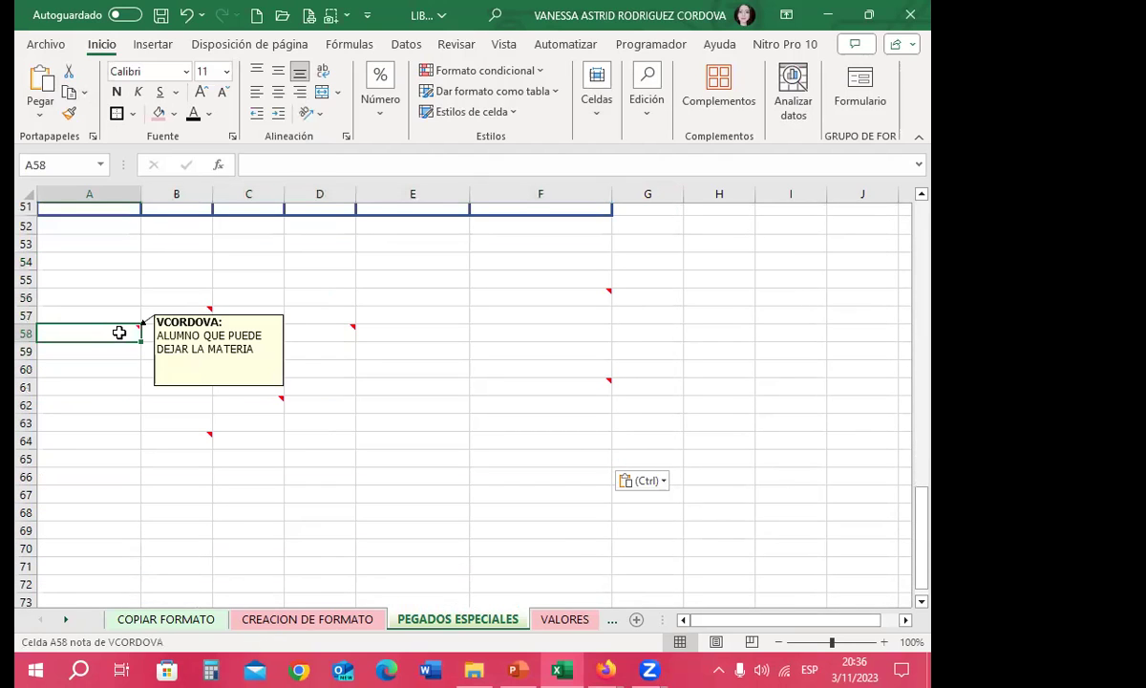
click(345, 333)
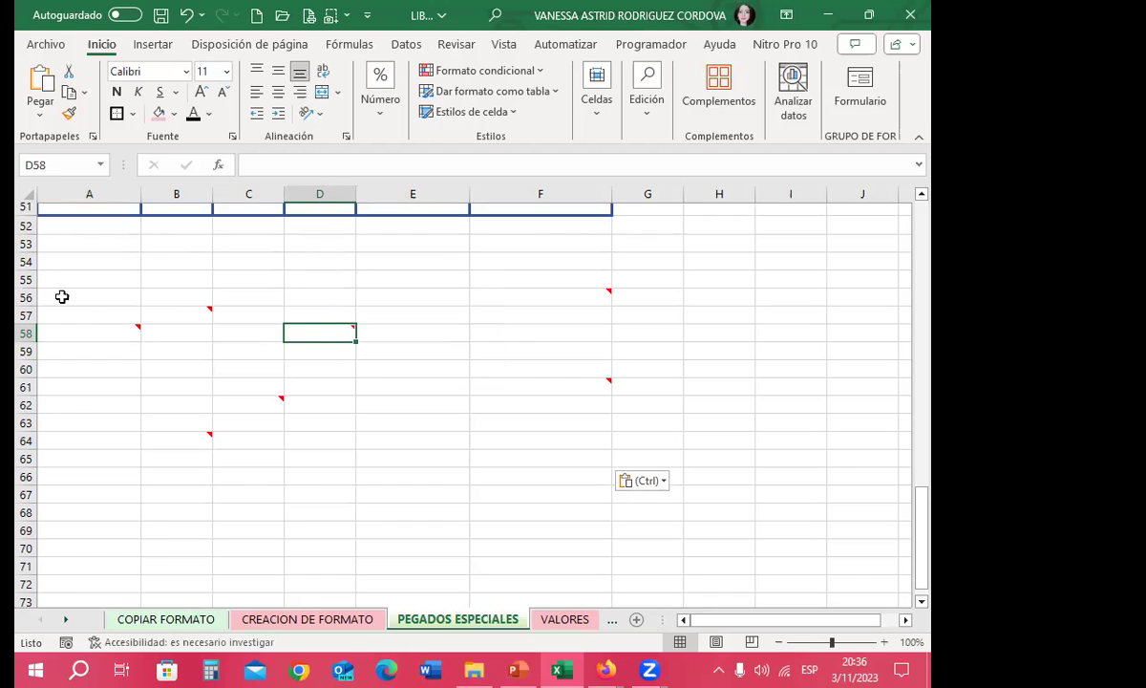
mouse_move(110, 332)
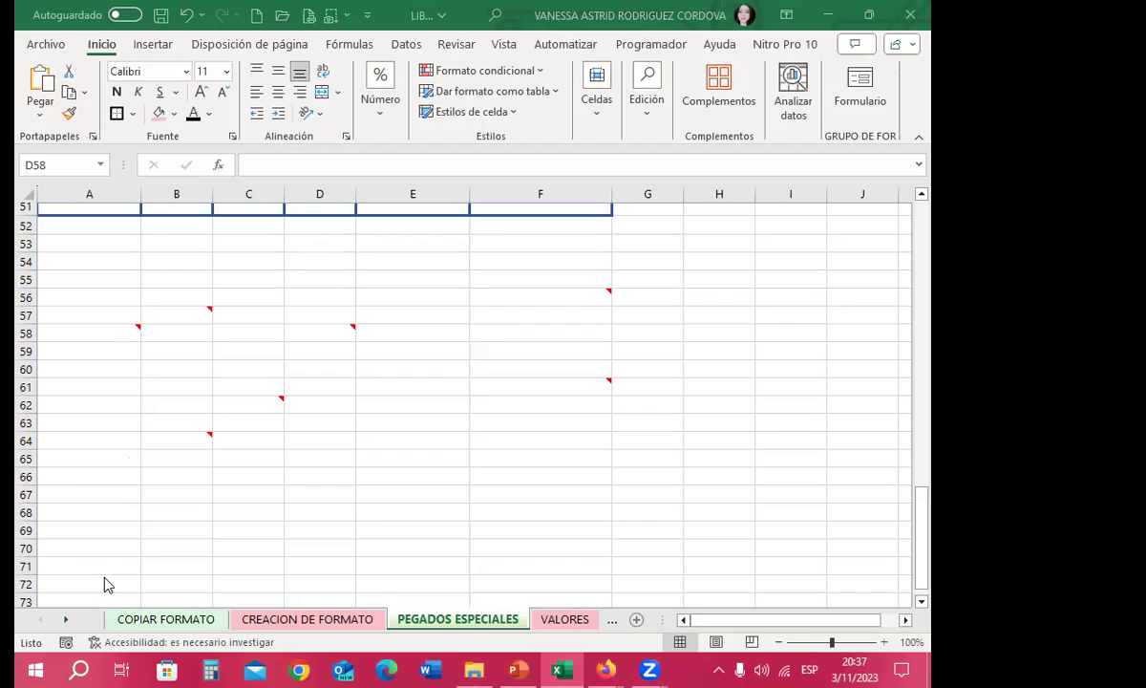
key(ctrl+v)
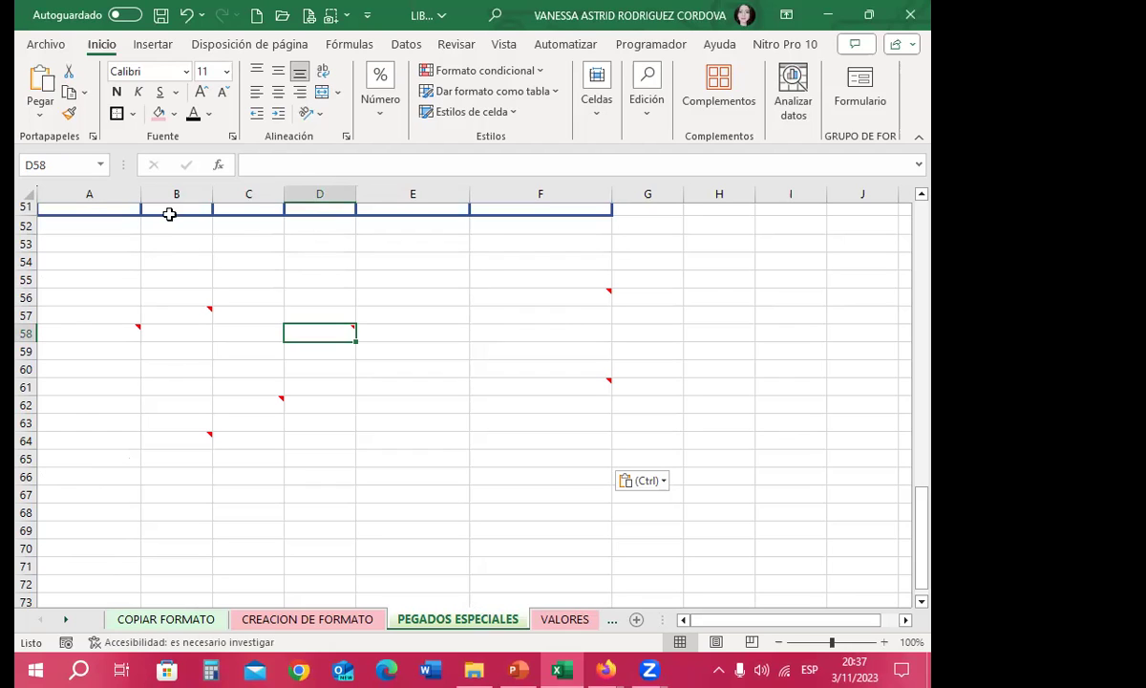
click(418, 666)
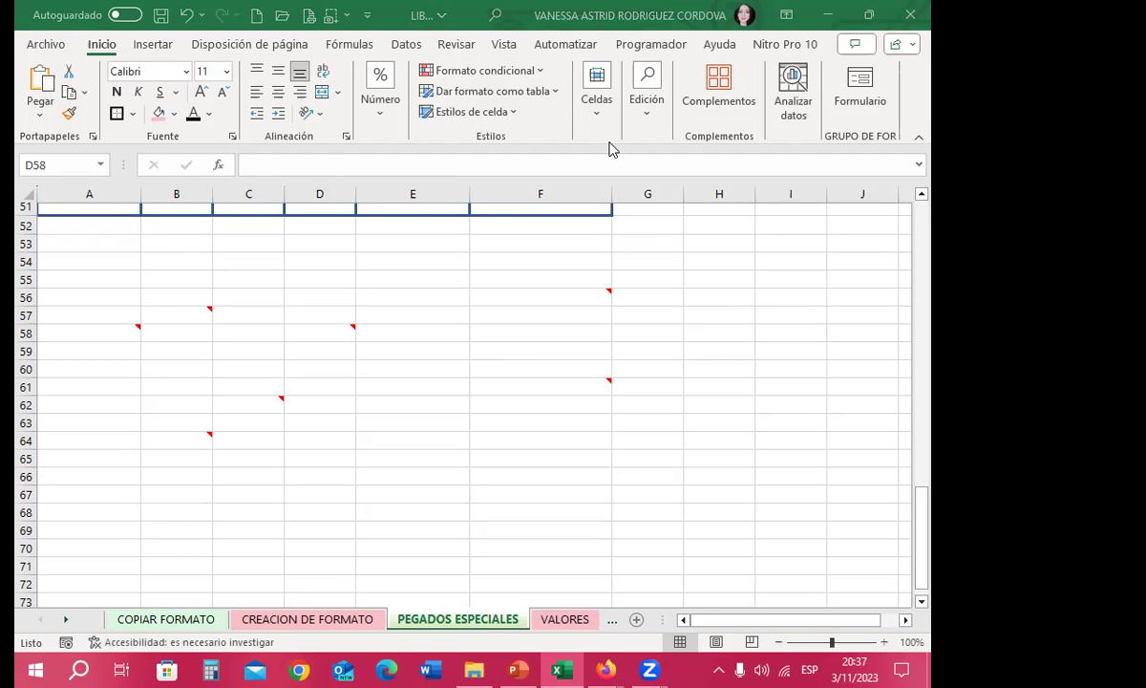
key(ctrl+v)
mouse_move(207, 310)
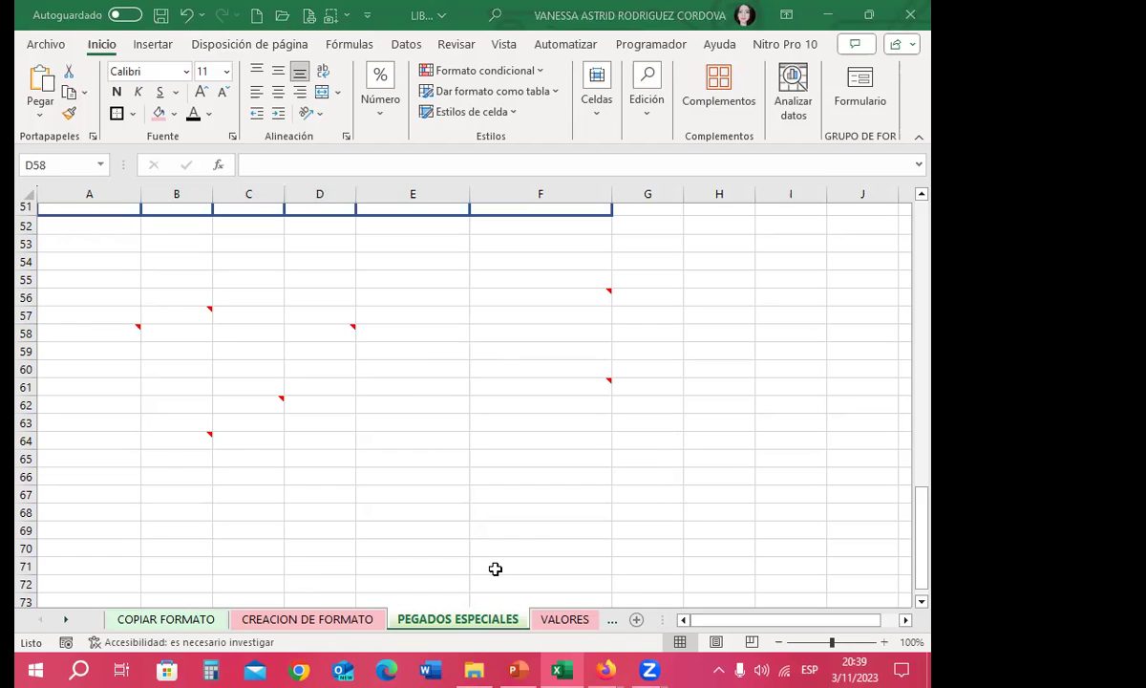
click(328, 329)
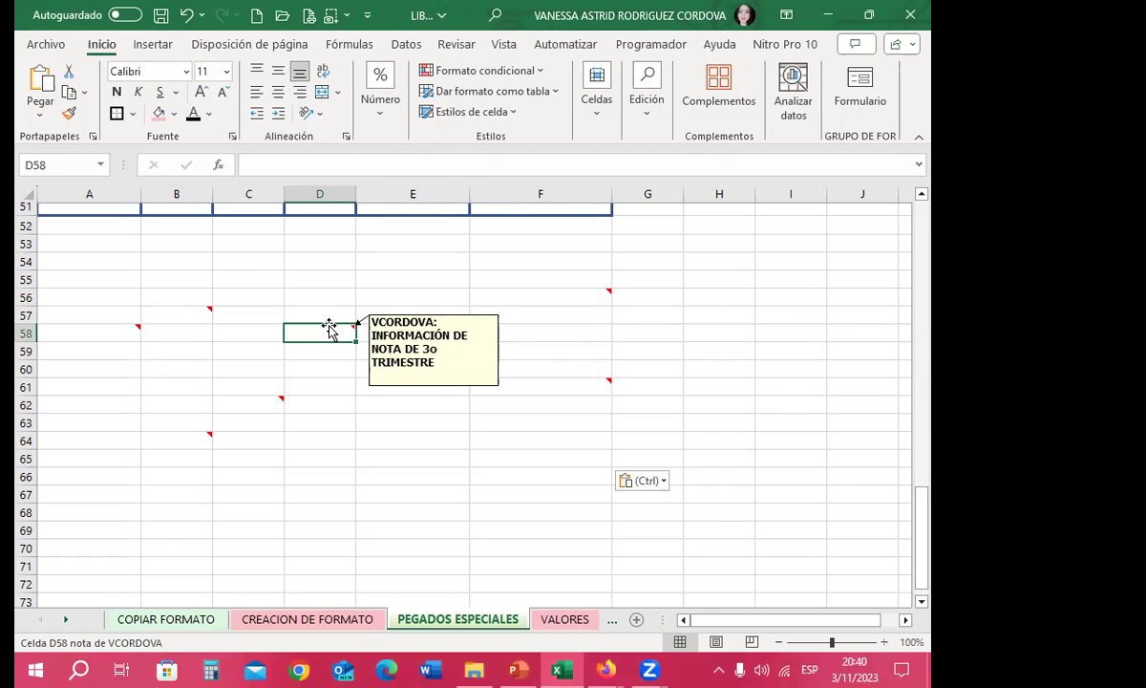
Select A67 as the paste target after checking the copied table A1:F12 above.
click(315, 460)
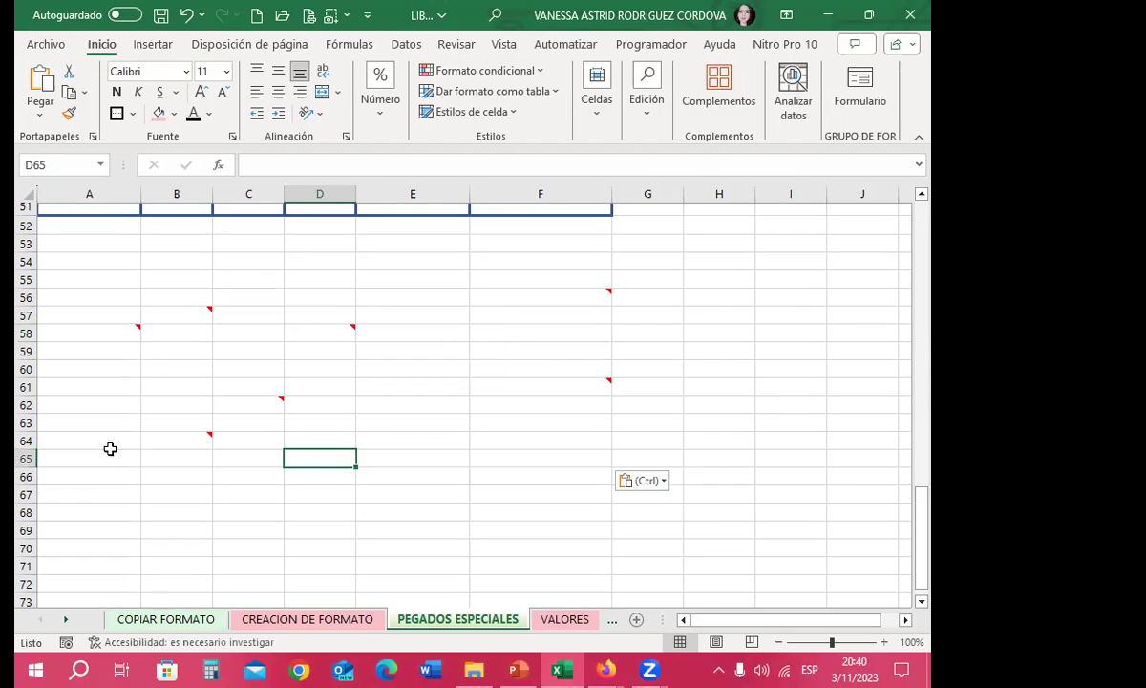
click(59, 490)
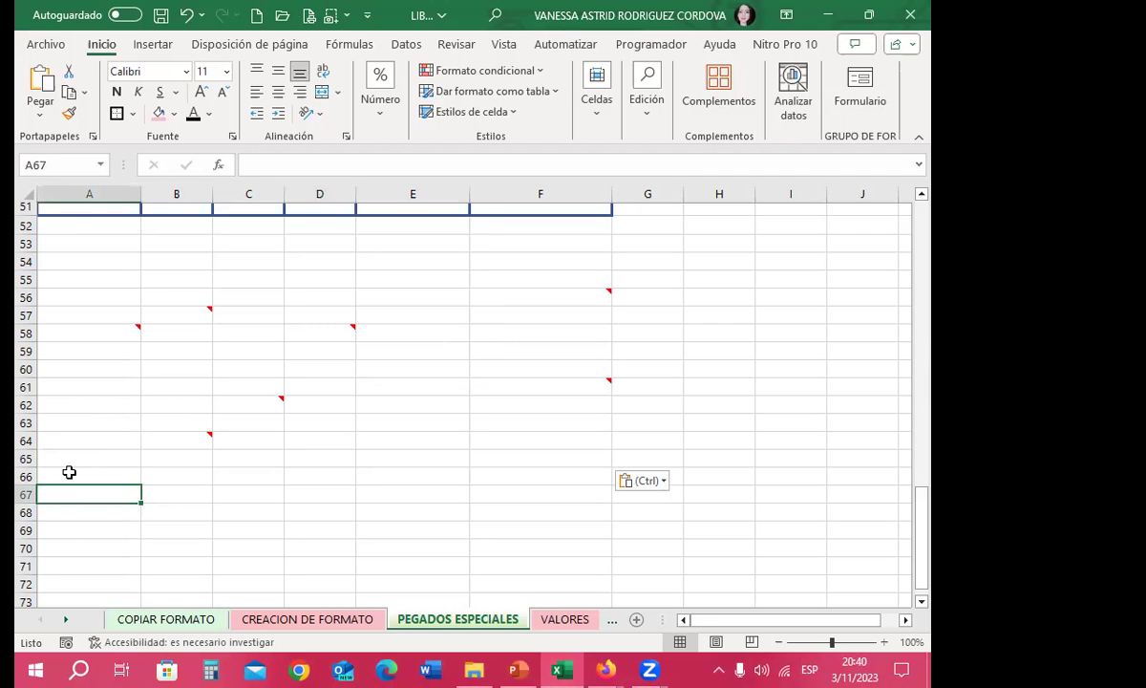
scroll(66, 457, up, 3)
scroll(63, 420, up, 7)
scroll(63, 403, up, 7)
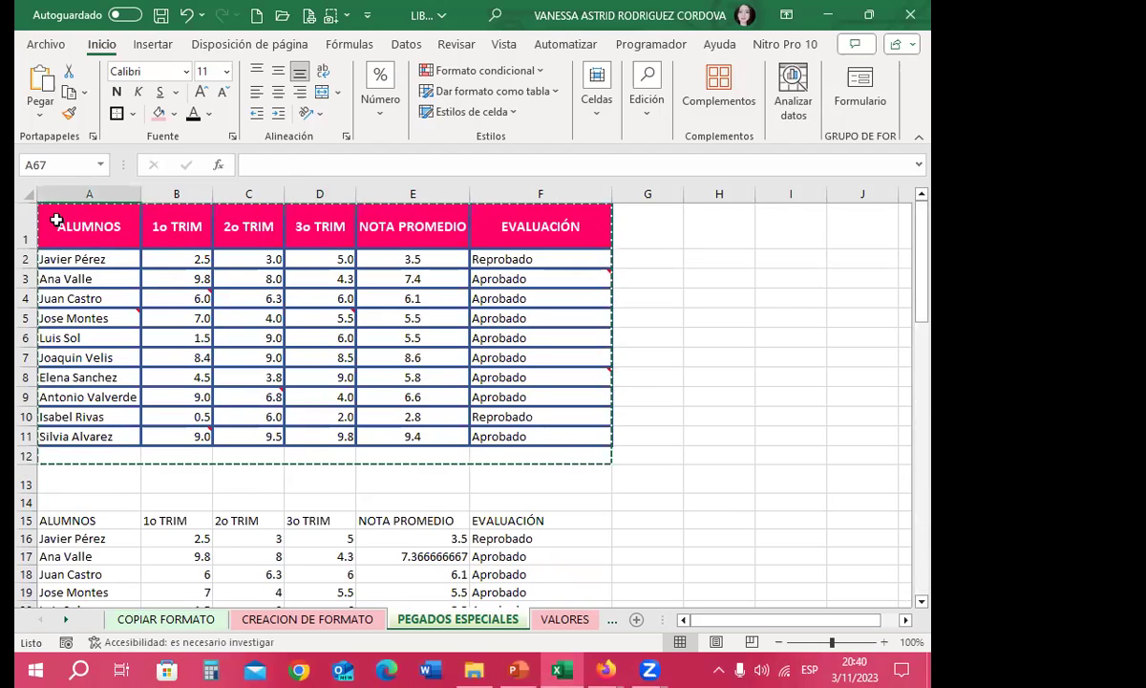
scroll(29, 357, down, 2)
scroll(134, 407, down, 5)
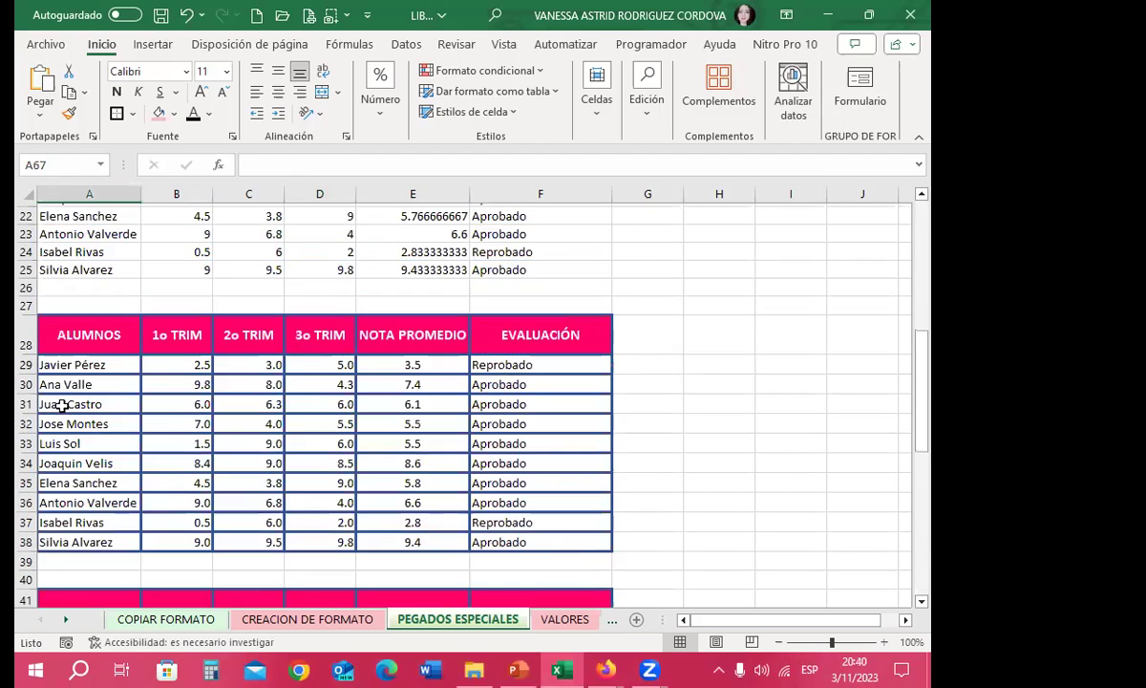
scroll(46, 386, down, 7)
scroll(49, 386, down, 3)
scroll(50, 385, down, 3)
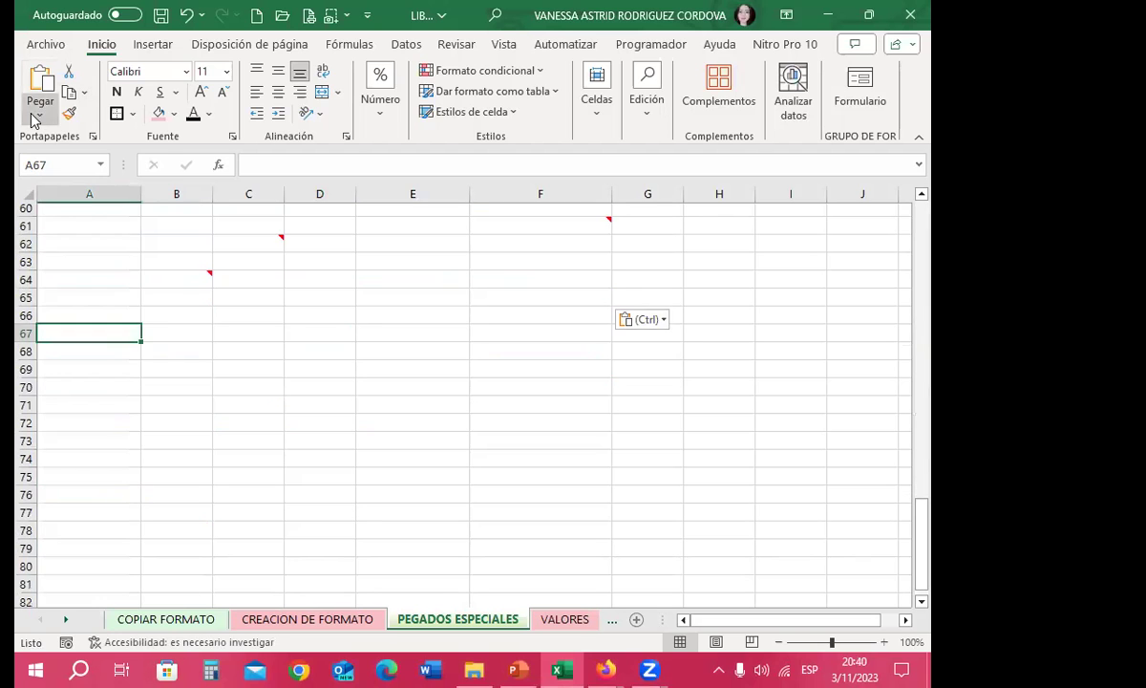
Paste only the Validación rules from the student table into A67:F78.
click(40, 113)
click(58, 329)
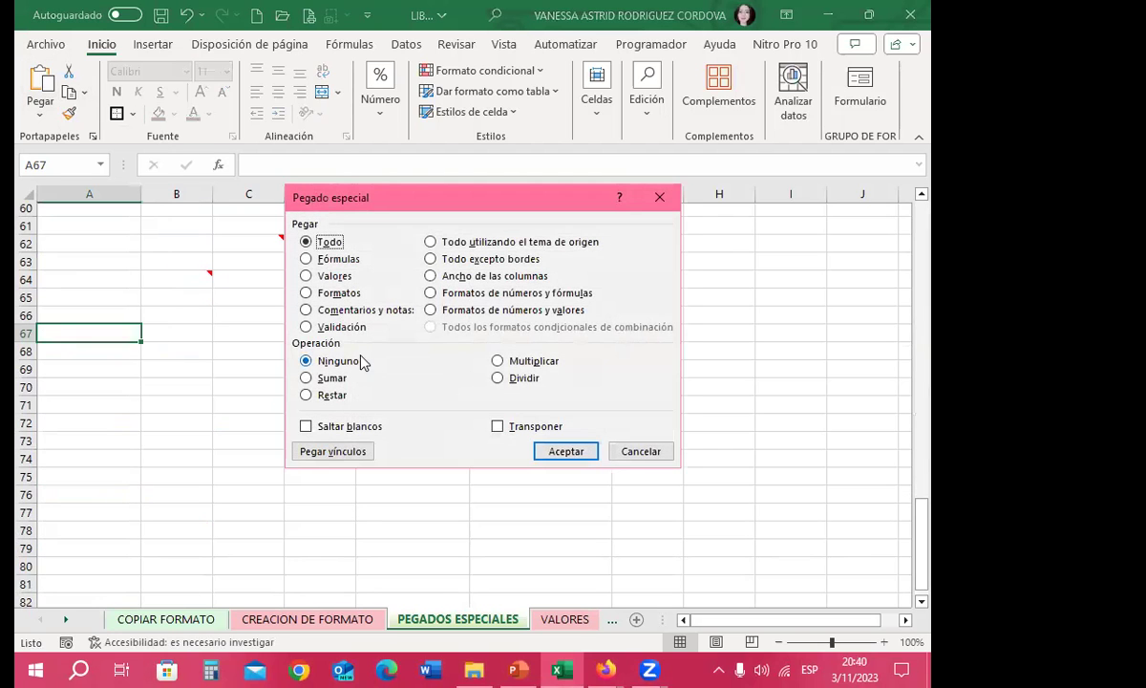
click(306, 328)
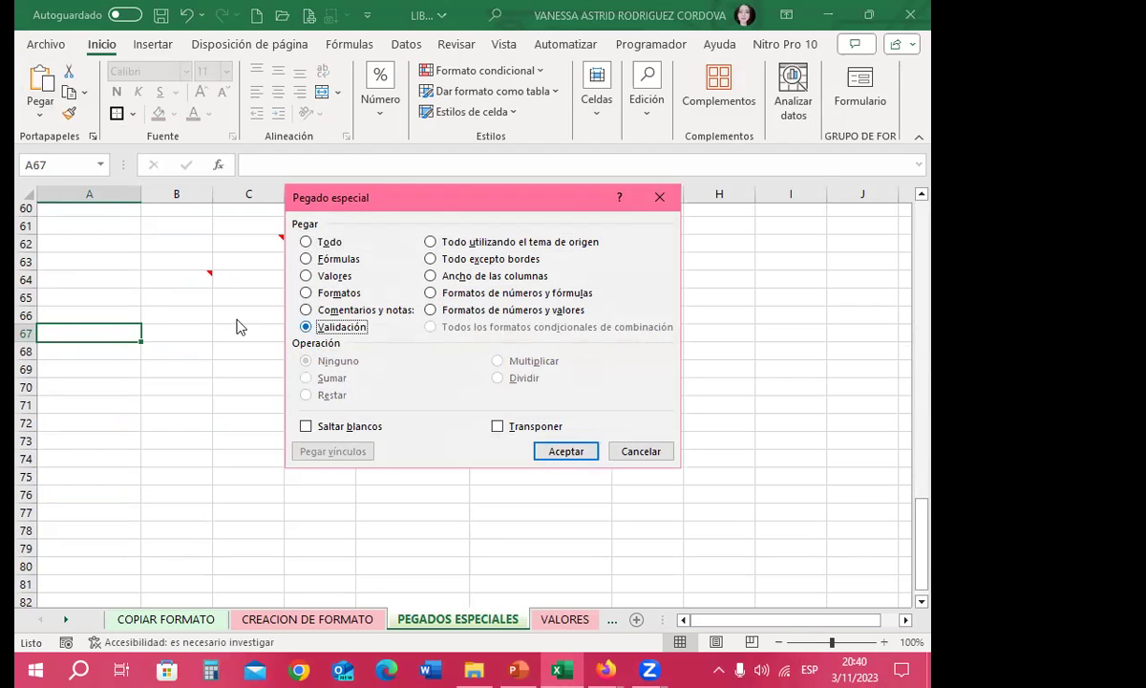
click(552, 454)
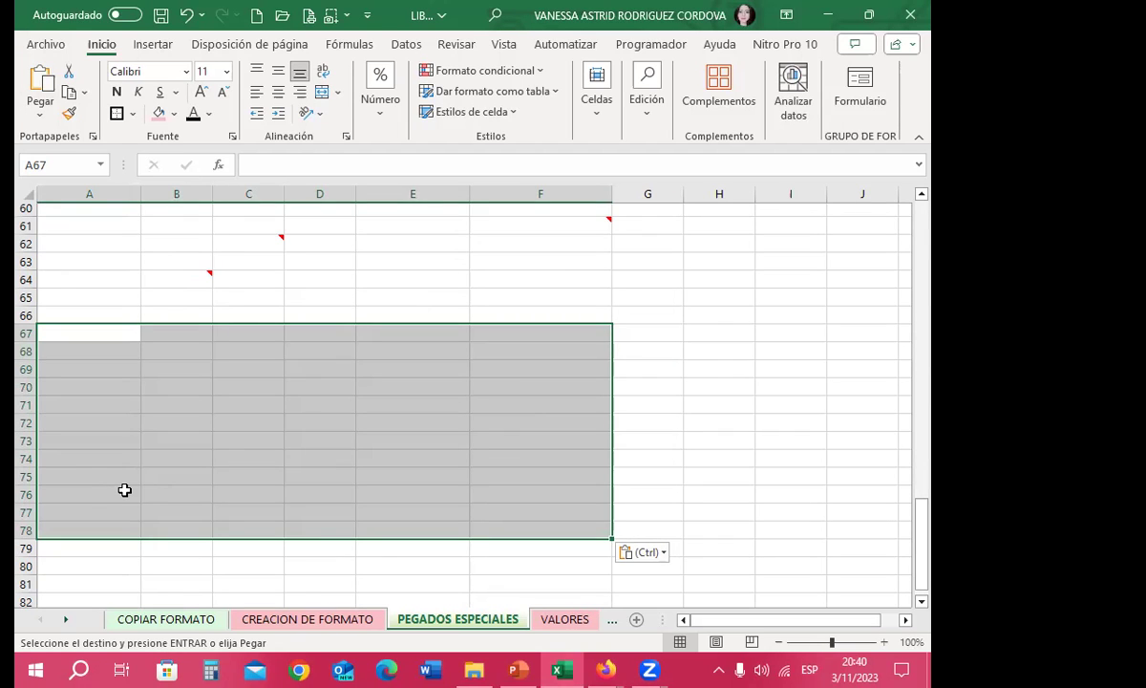
scroll(266, 340, up, 7)
scroll(255, 373, up, 8)
scroll(222, 340, up, 4)
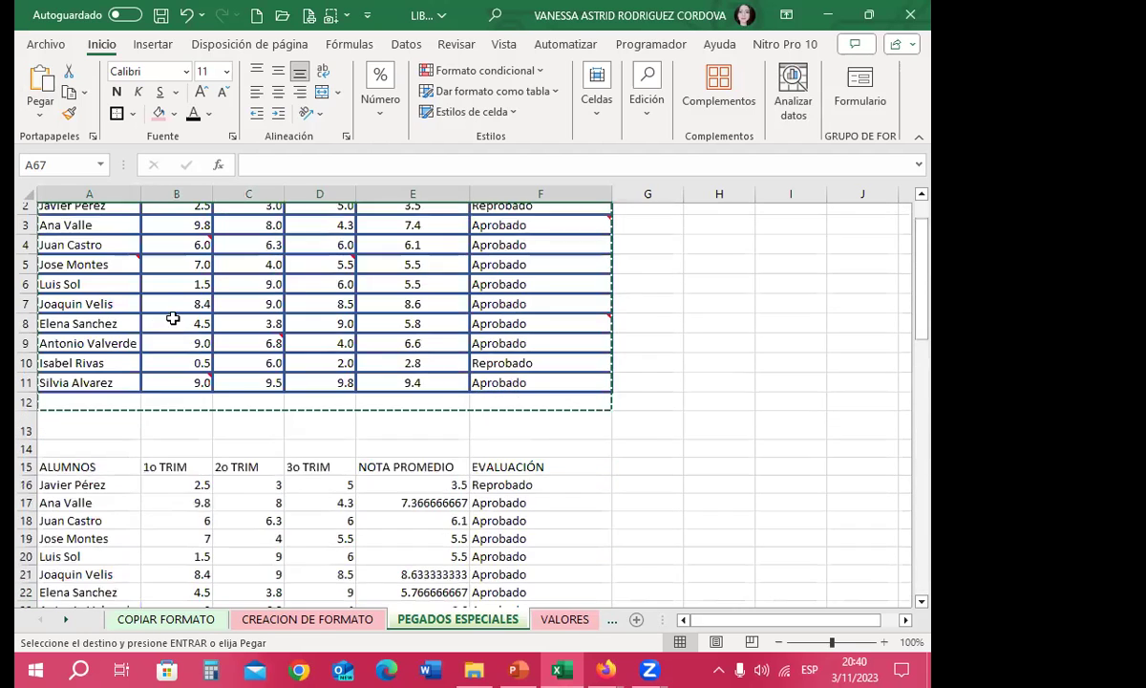
scroll(173, 318, up, 1)
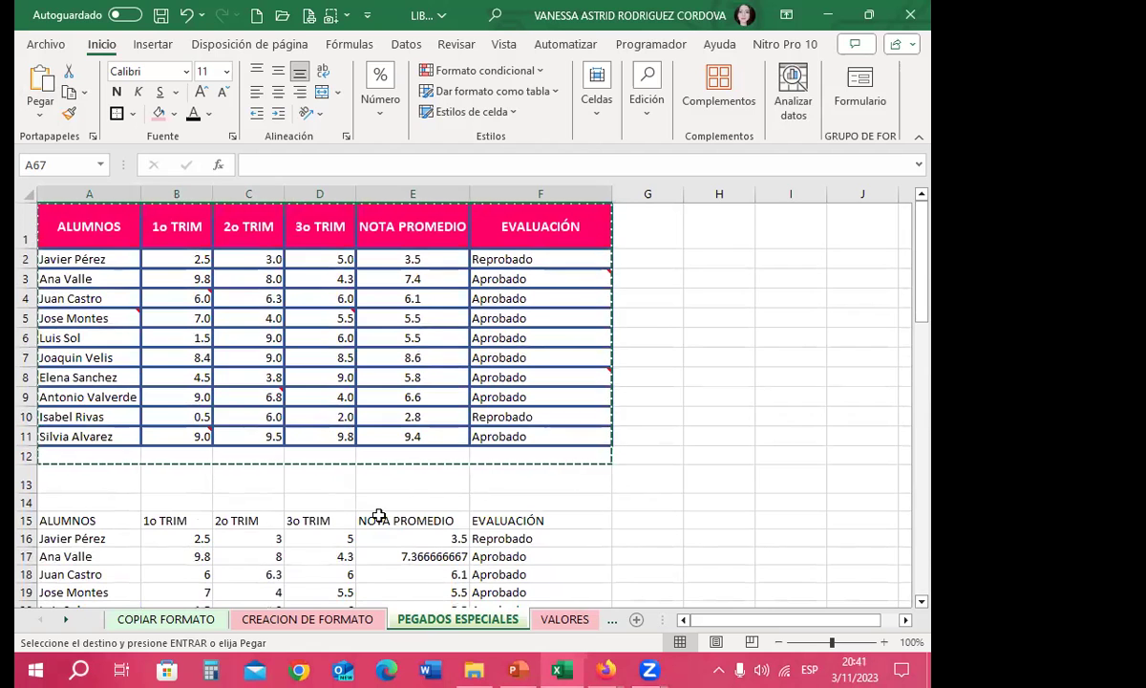
scroll(104, 396, down, 2)
scroll(105, 392, down, 10)
scroll(105, 391, down, 4)
scroll(105, 391, down, 6)
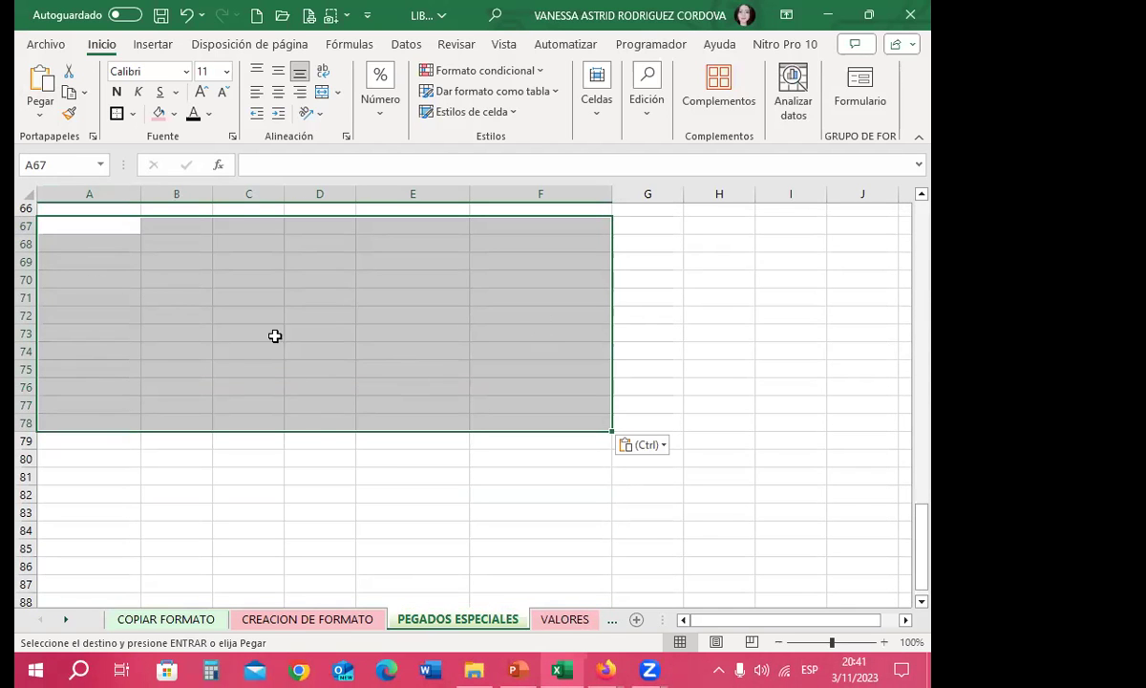
Shade cell A78 with a pink fill.
click(96, 420)
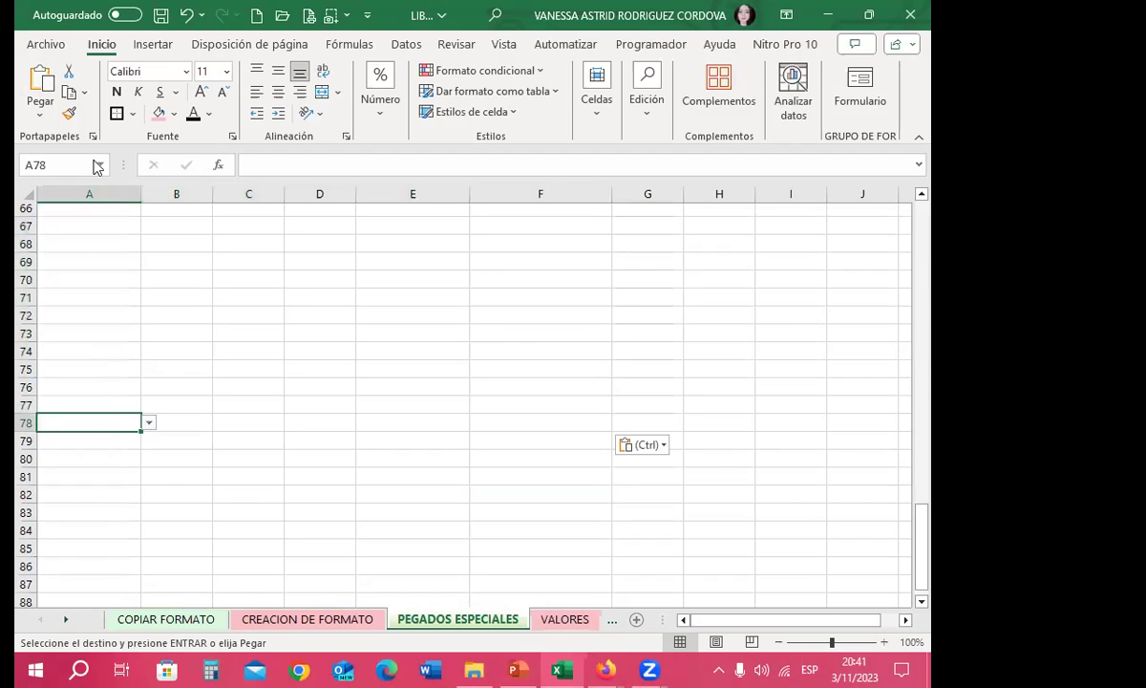
click(158, 112)
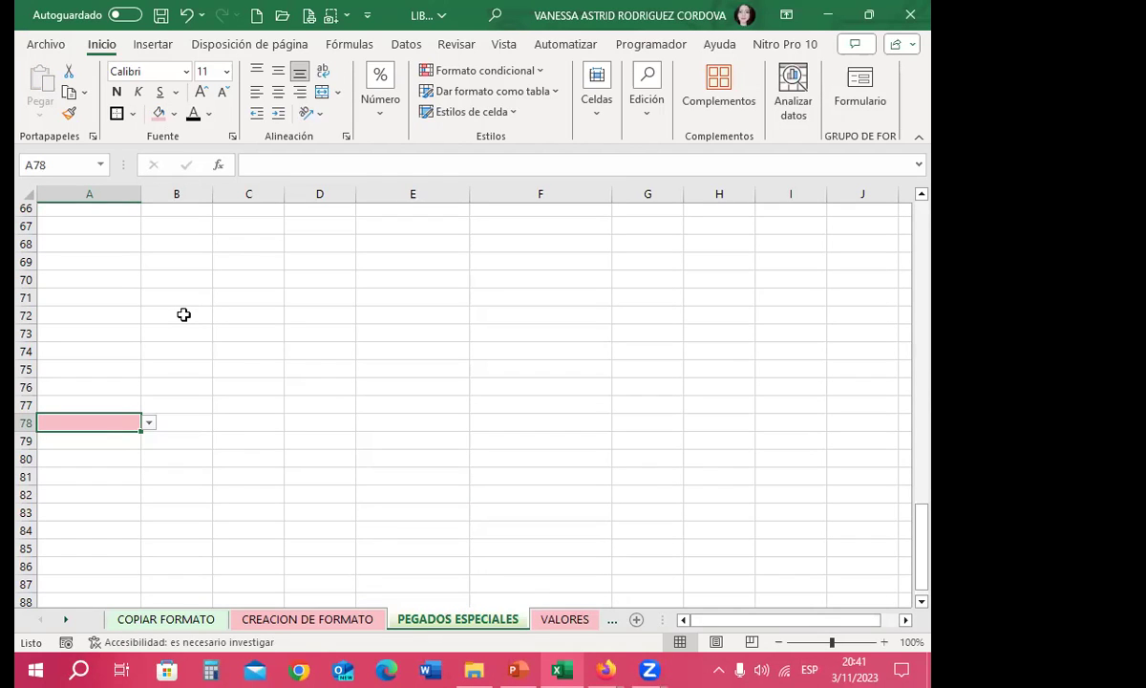
click(172, 422)
click(113, 425)
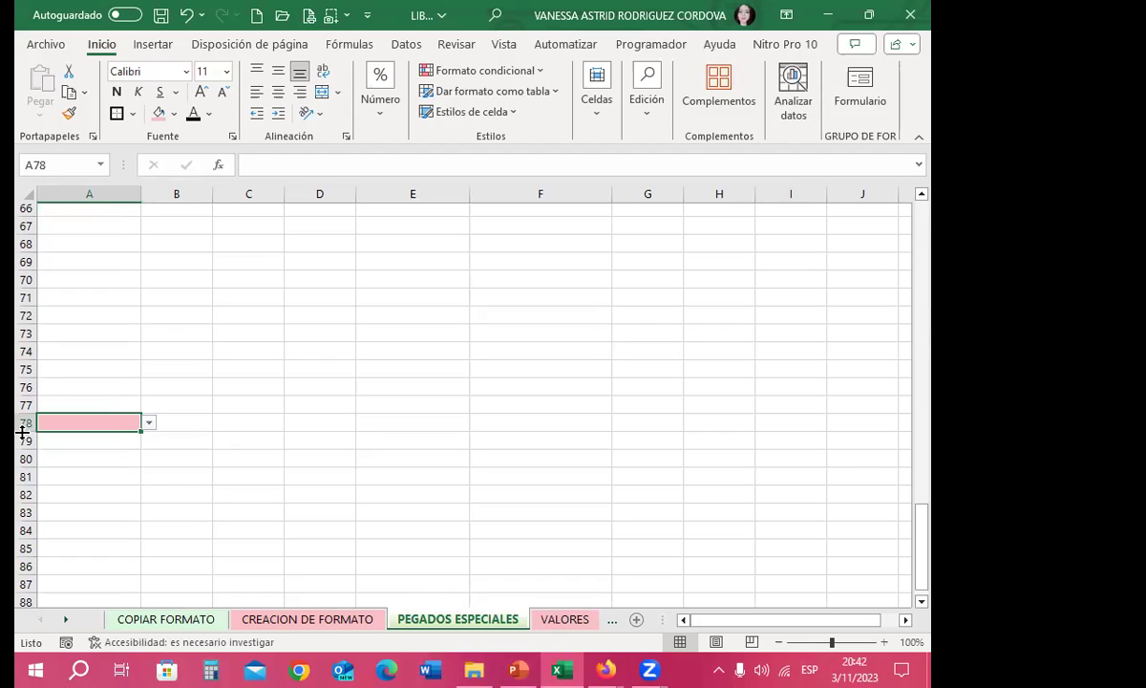
Test A78's drop-down of the ten student names, then close it.
click(148, 423)
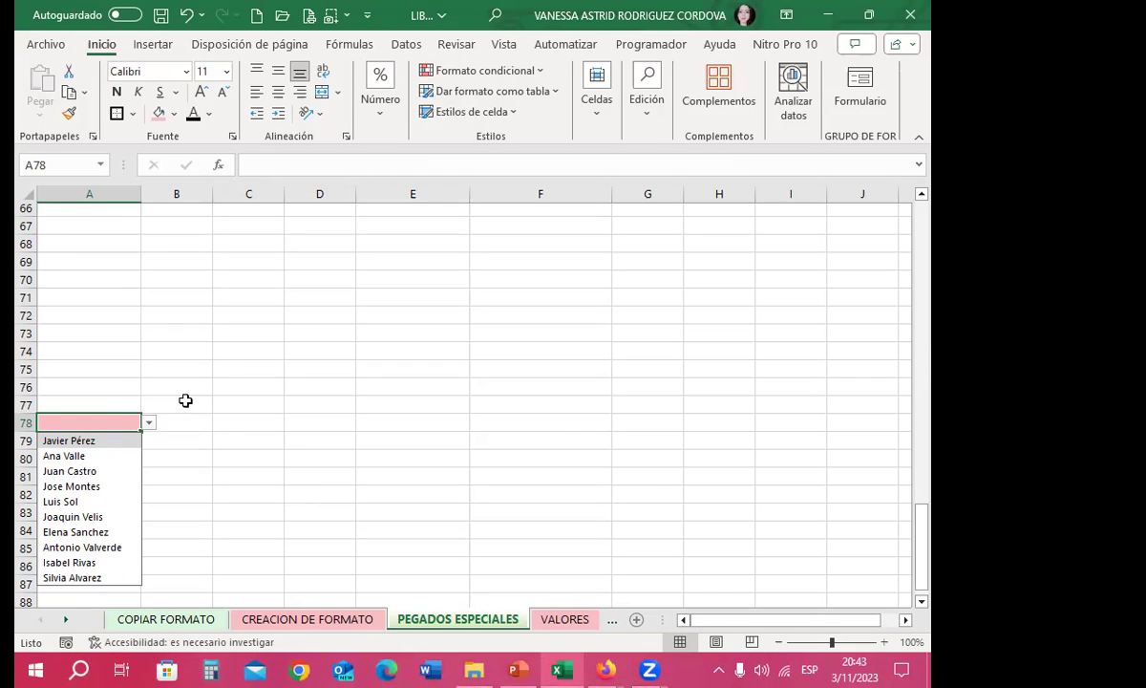
click(549, 440)
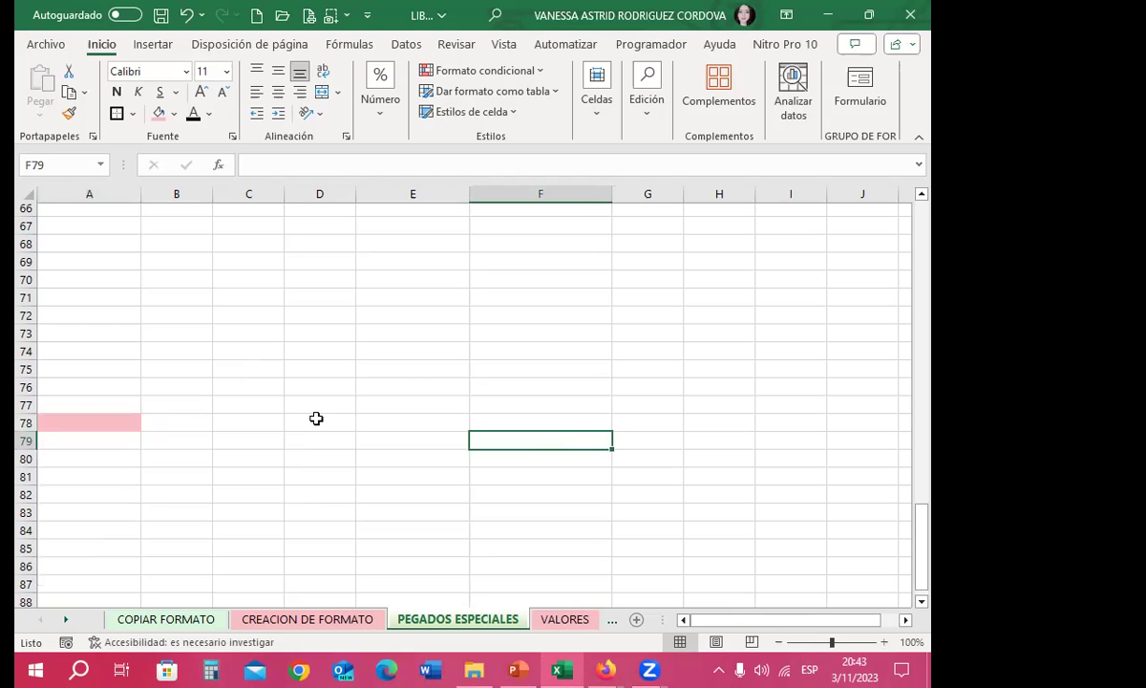
scroll(316, 418, up, 4)
scroll(320, 406, up, 4)
scroll(321, 404, up, 4)
scroll(322, 396, up, 5)
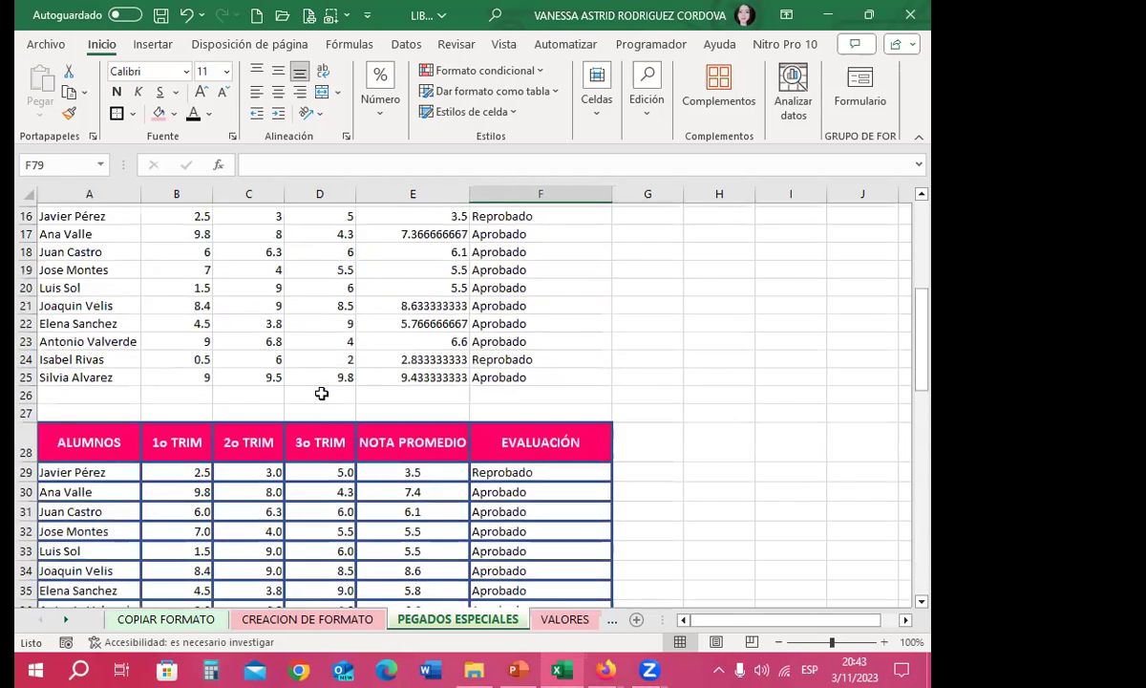
scroll(322, 394, up, 5)
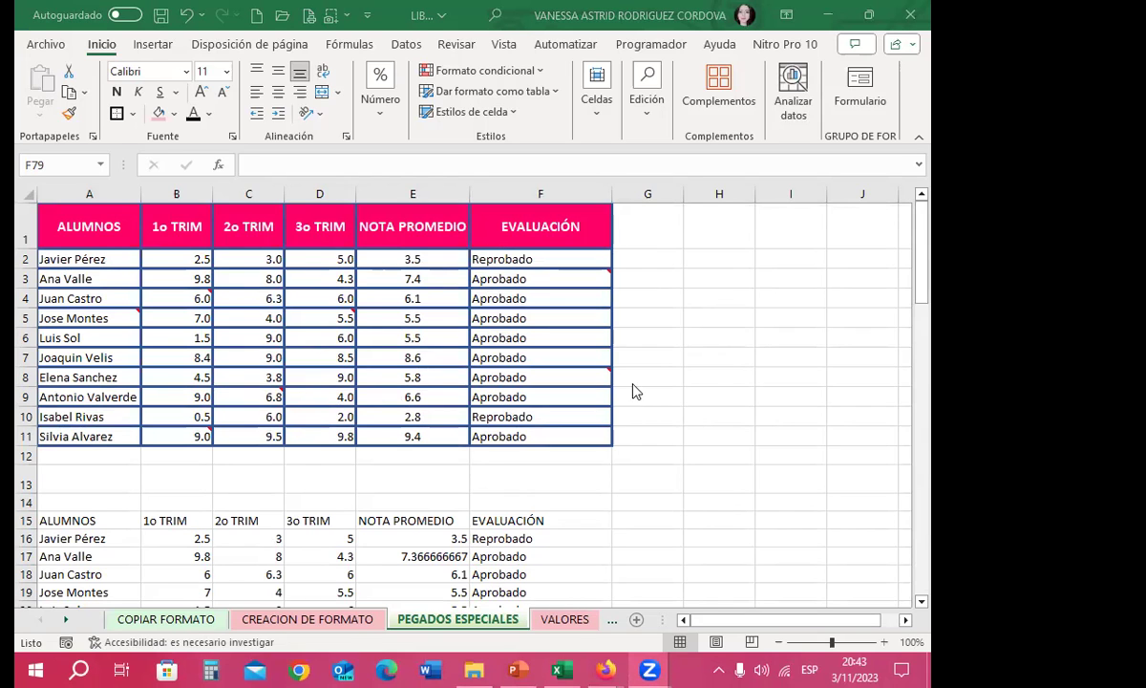
scroll(139, 492, down, 5)
scroll(40, 490, down, 7)
scroll(40, 490, down, 7)
scroll(38, 486, down, 3)
scroll(53, 439, down, 2)
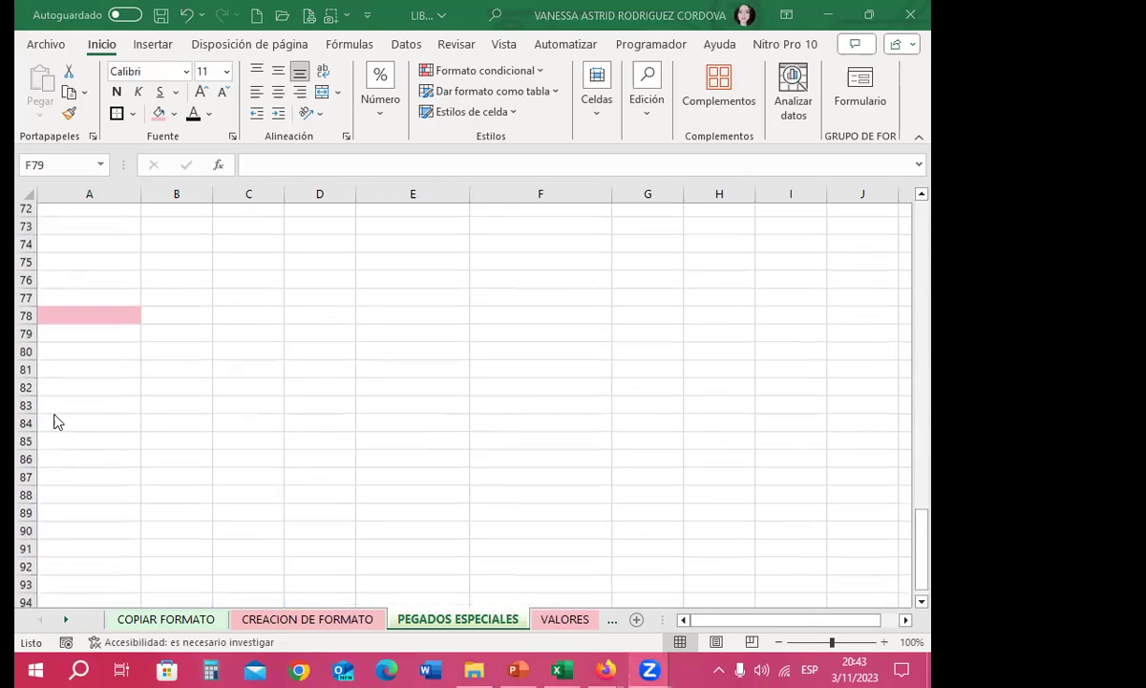
click(73, 366)
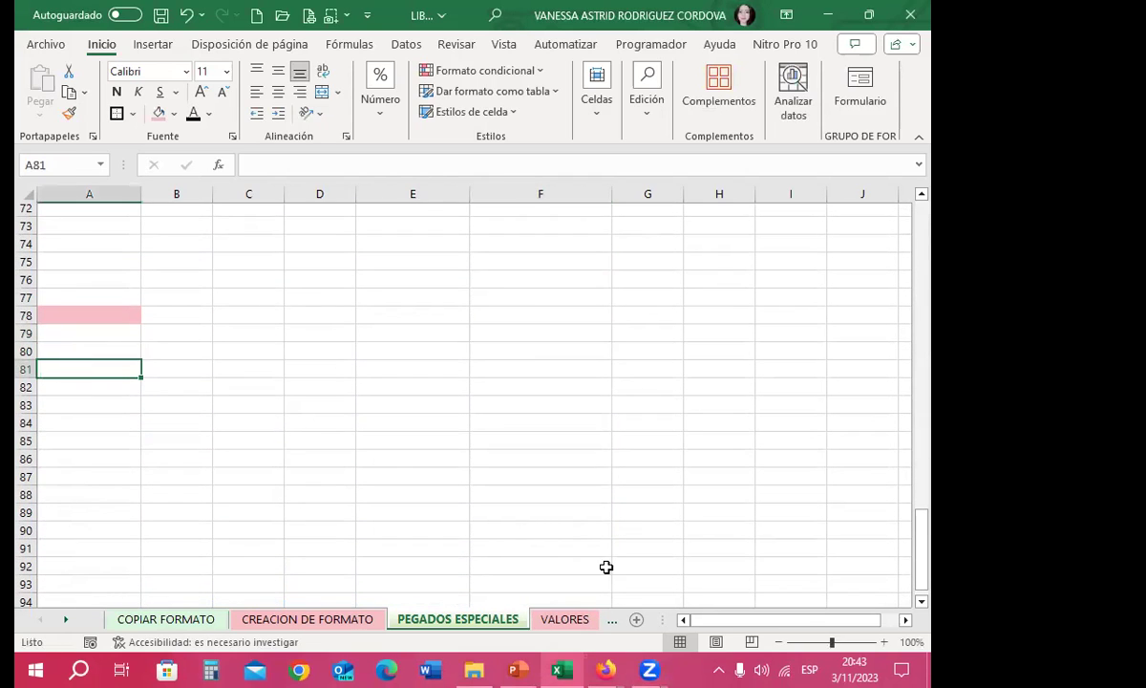
click(726, 667)
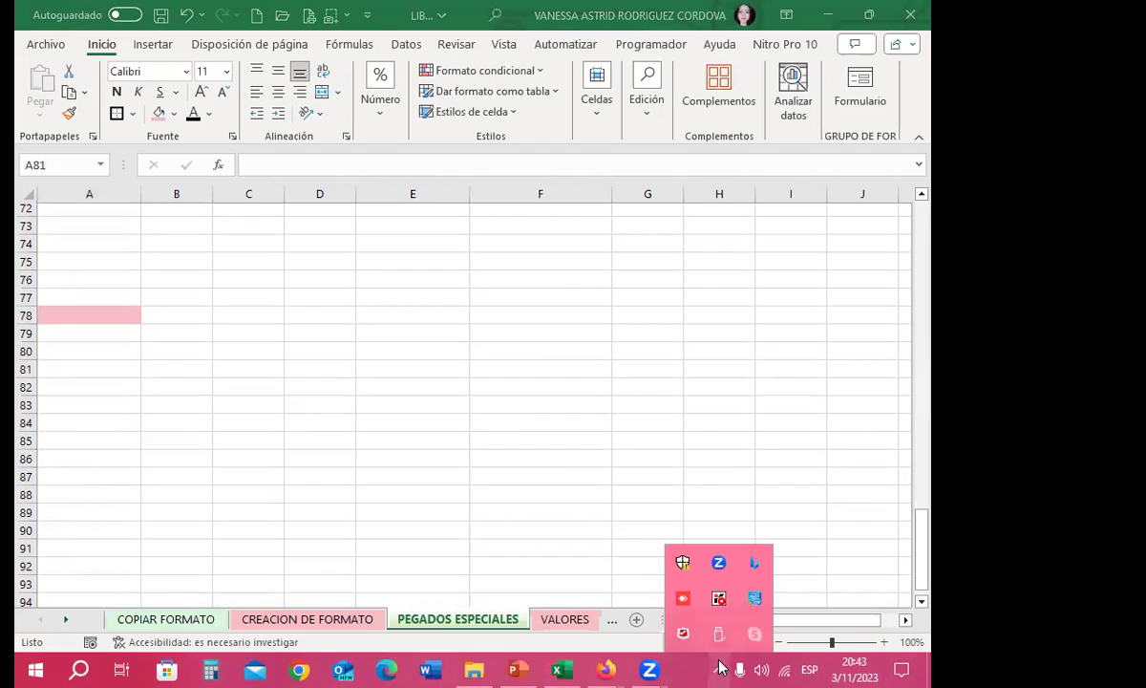
click(718, 598)
click(819, 464)
click(814, 327)
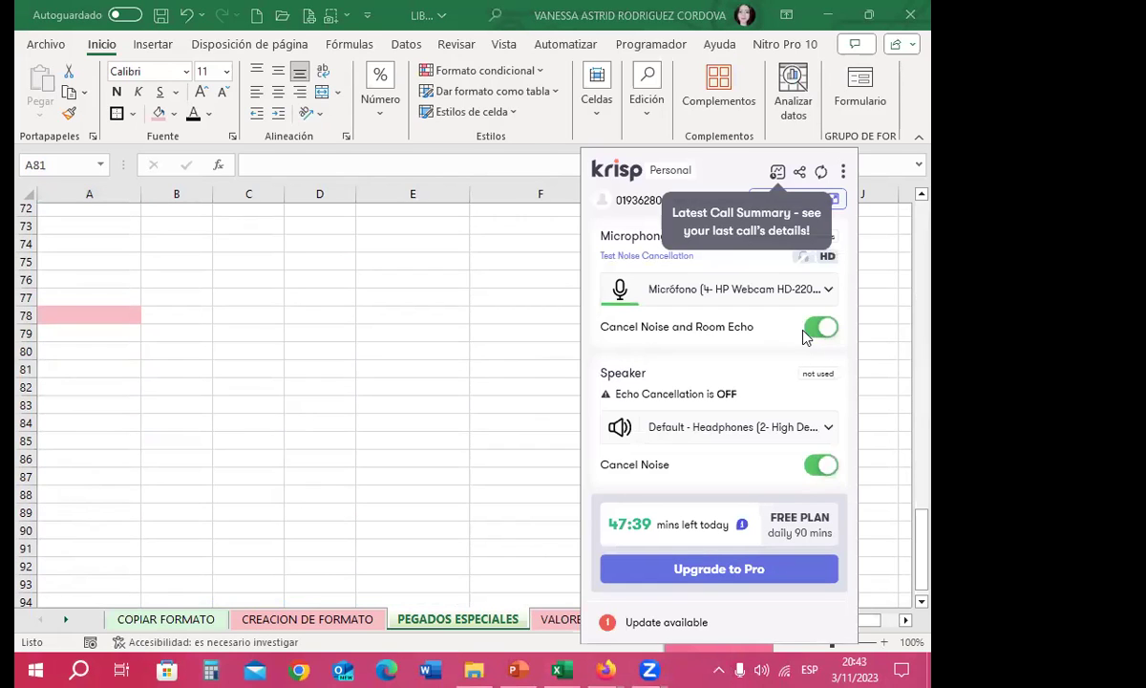
click(719, 666)
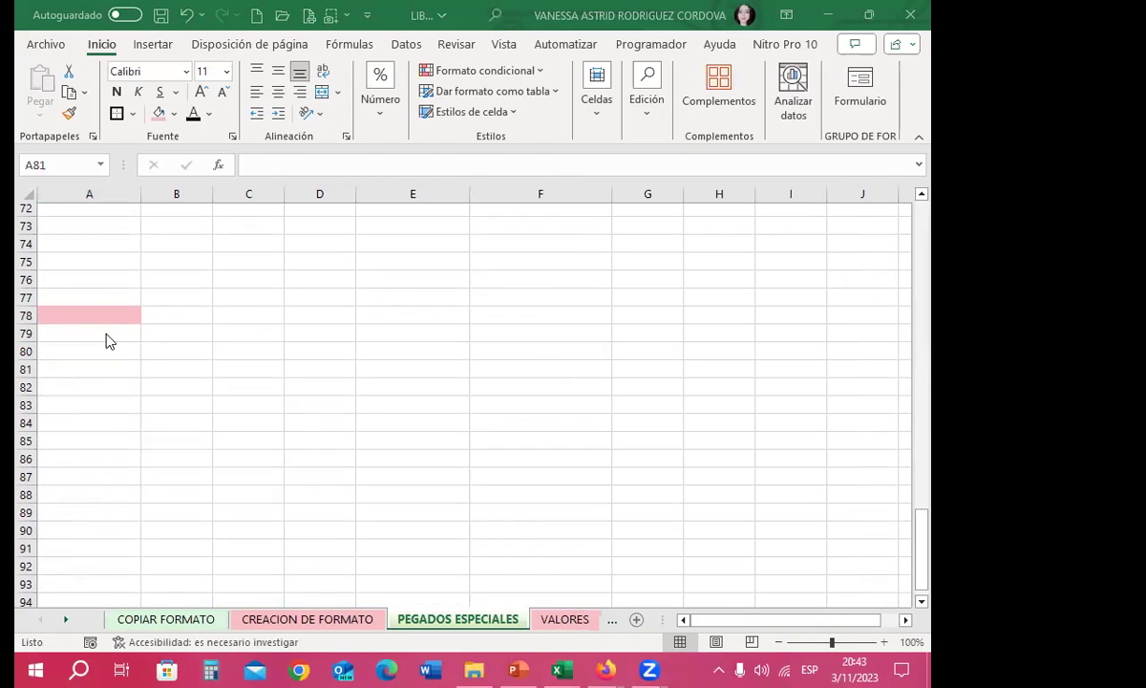
click(57, 368)
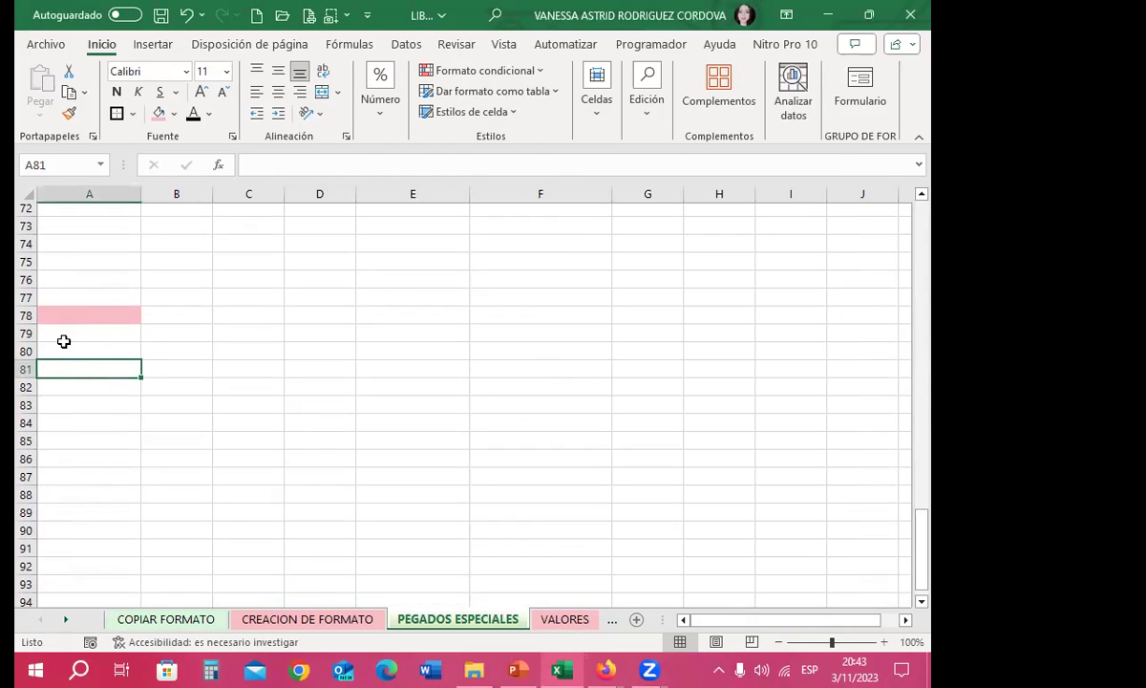
scroll(95, 309, up, 10)
scroll(118, 259, up, 9)
scroll(118, 259, up, 5)
Copy A1:F11 and paste it transposed starting at A81.
mouse_move(91, 226)
mouse_down()
mouse_move(536, 411)
mouse_move(537, 436)
mouse_up()
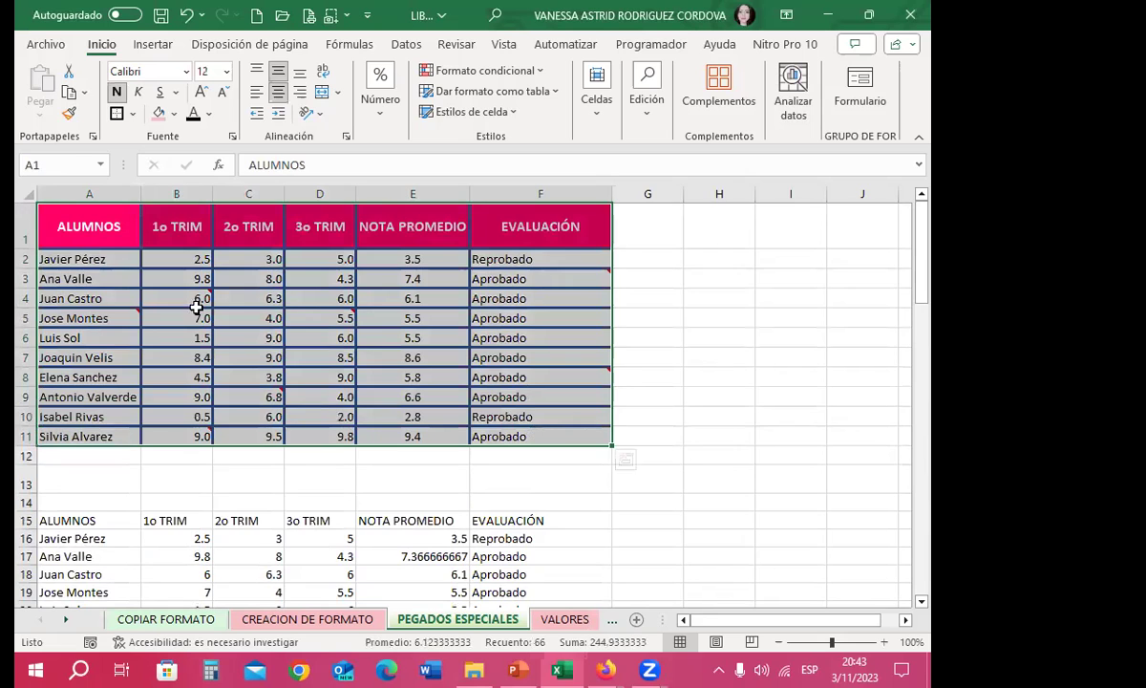
scroll(115, 267, down, 1)
click(67, 92)
scroll(61, 286, up, 1)
scroll(61, 382, down, 5)
scroll(61, 406, down, 9)
scroll(61, 406, down, 7)
scroll(61, 400, down, 4)
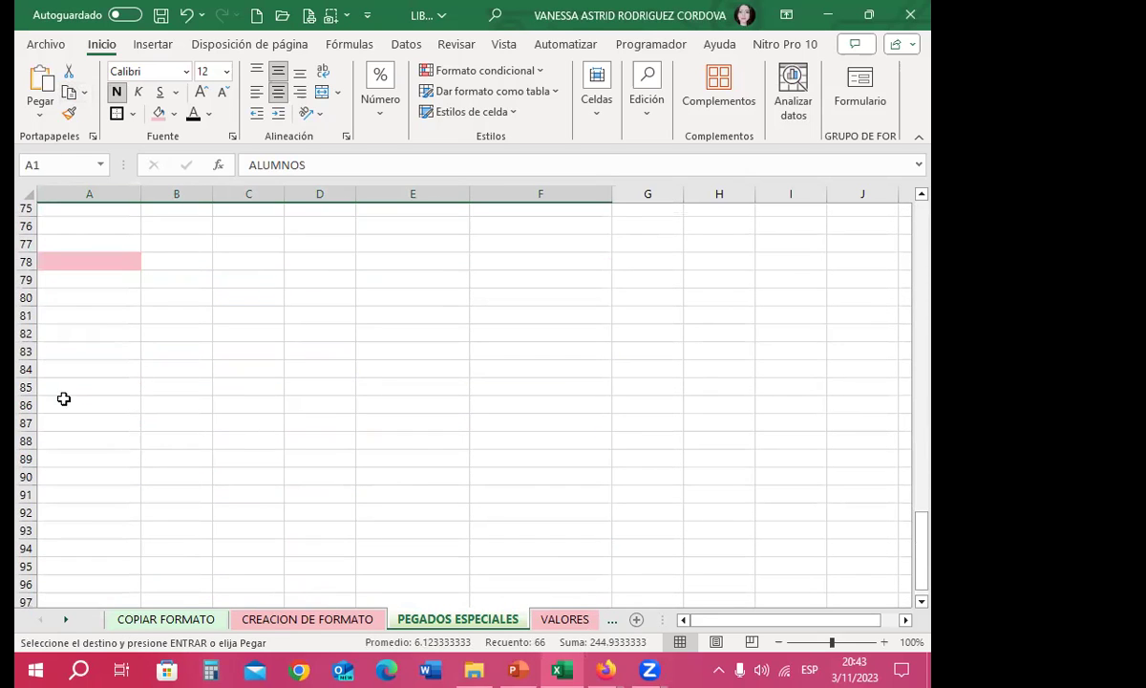
click(77, 316)
click(40, 114)
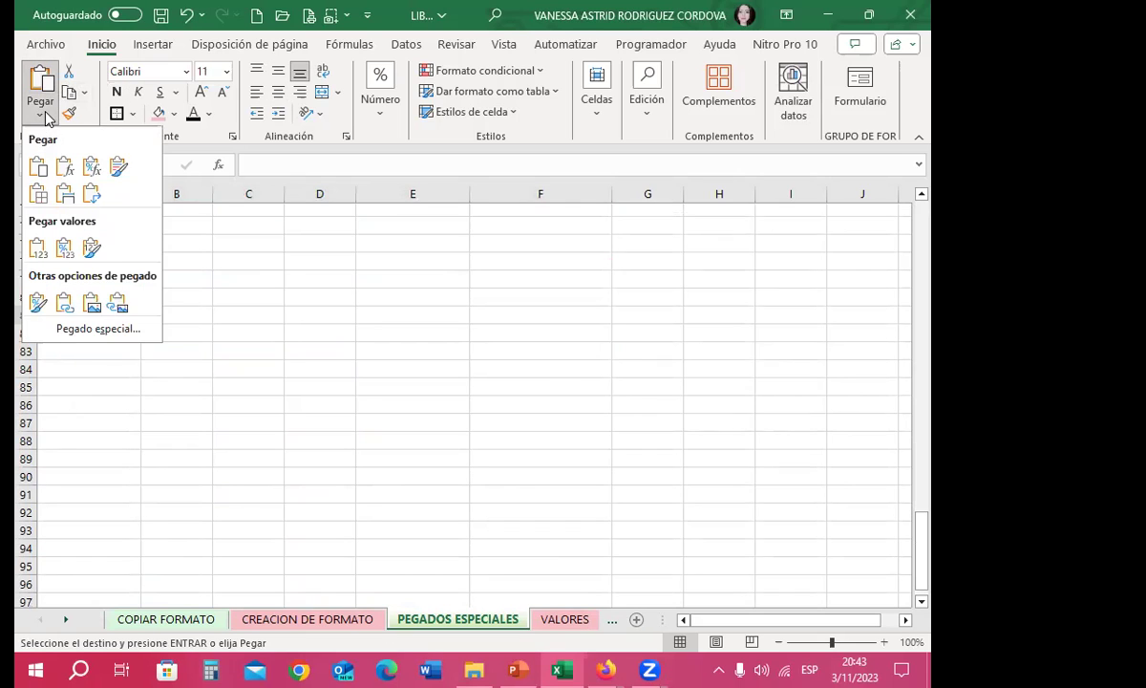
click(82, 330)
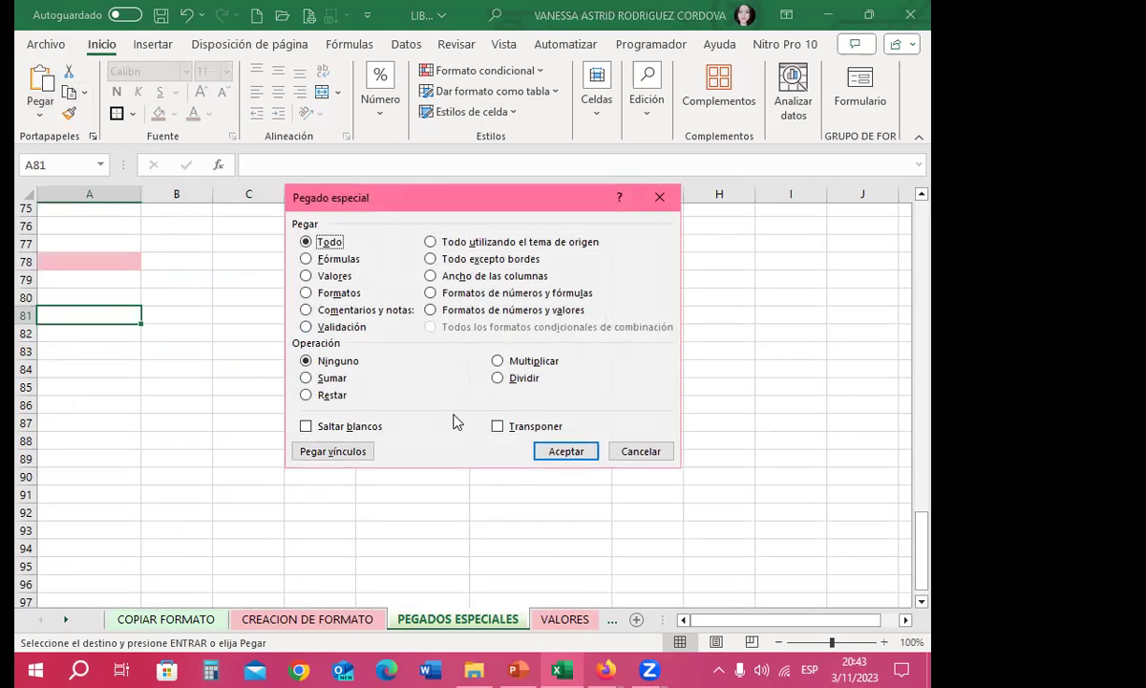
click(499, 430)
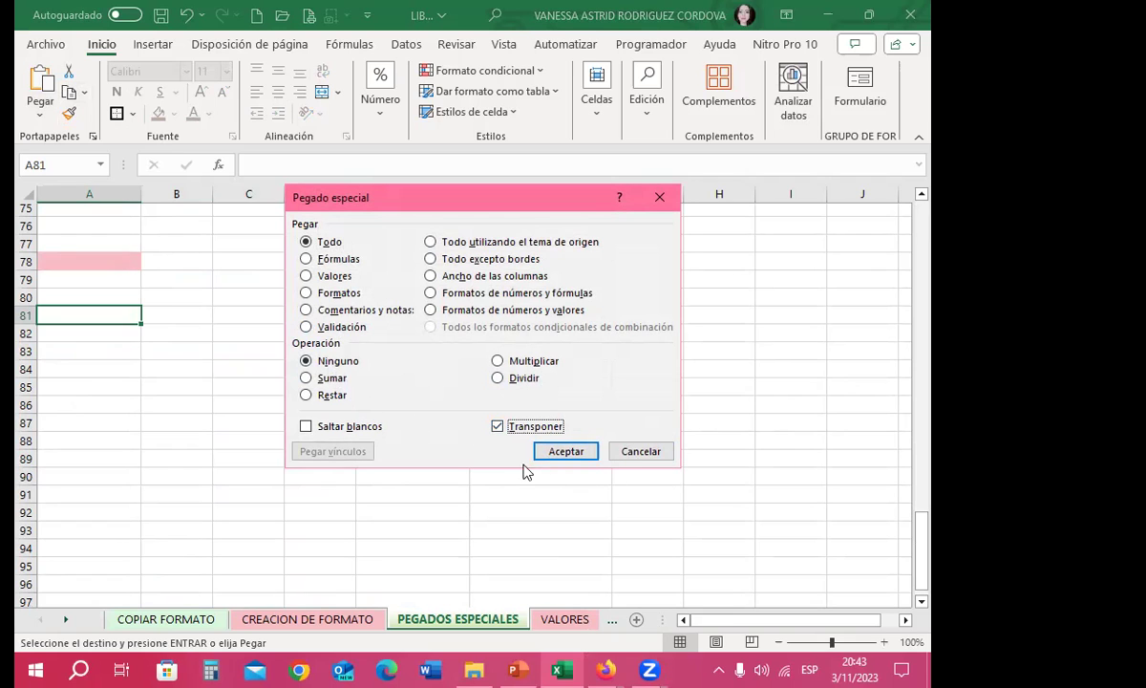
click(556, 455)
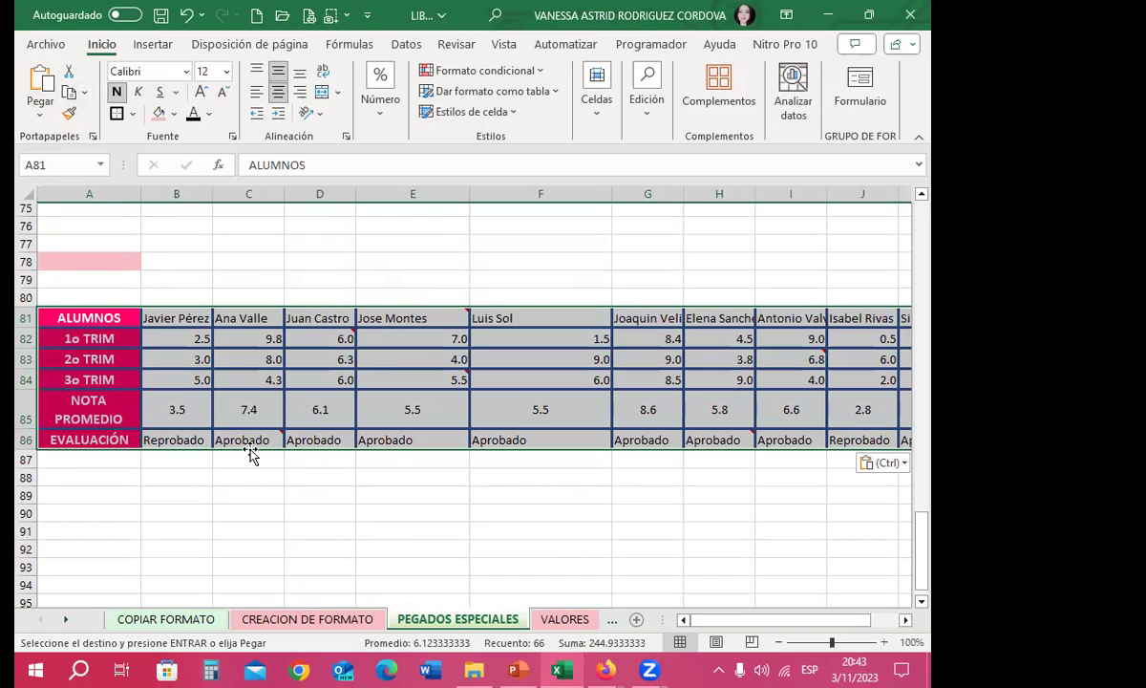
Copy the transposed row labels A81:A86 for reuse at A89.
click(97, 358)
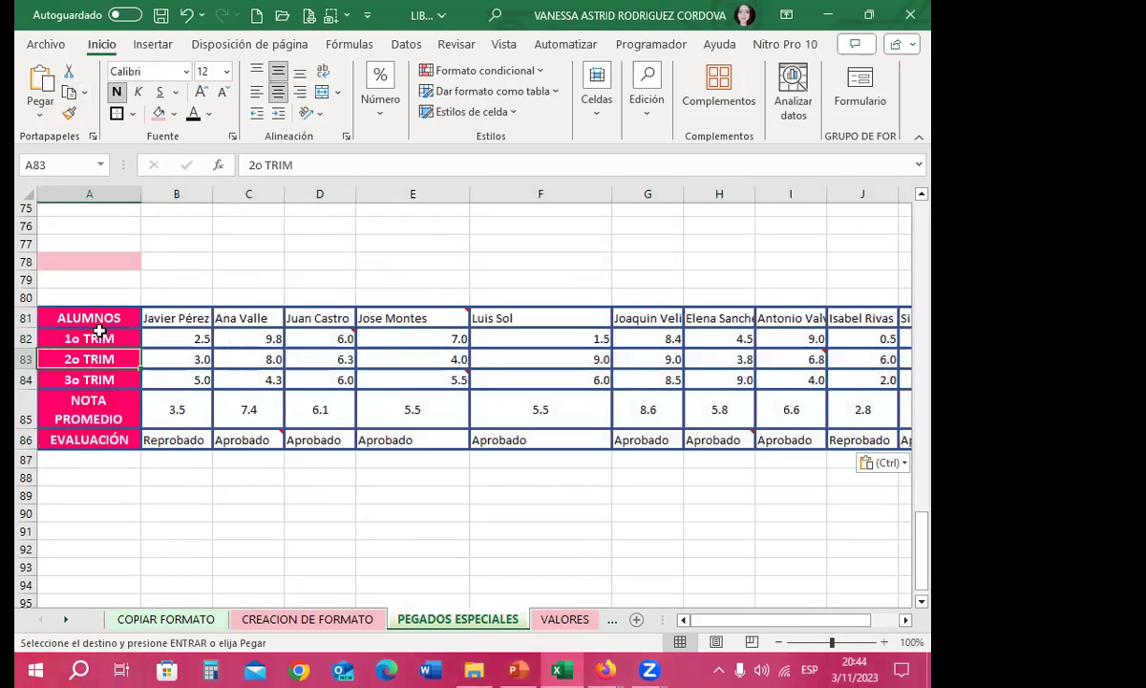
drag(108, 312, 74, 435)
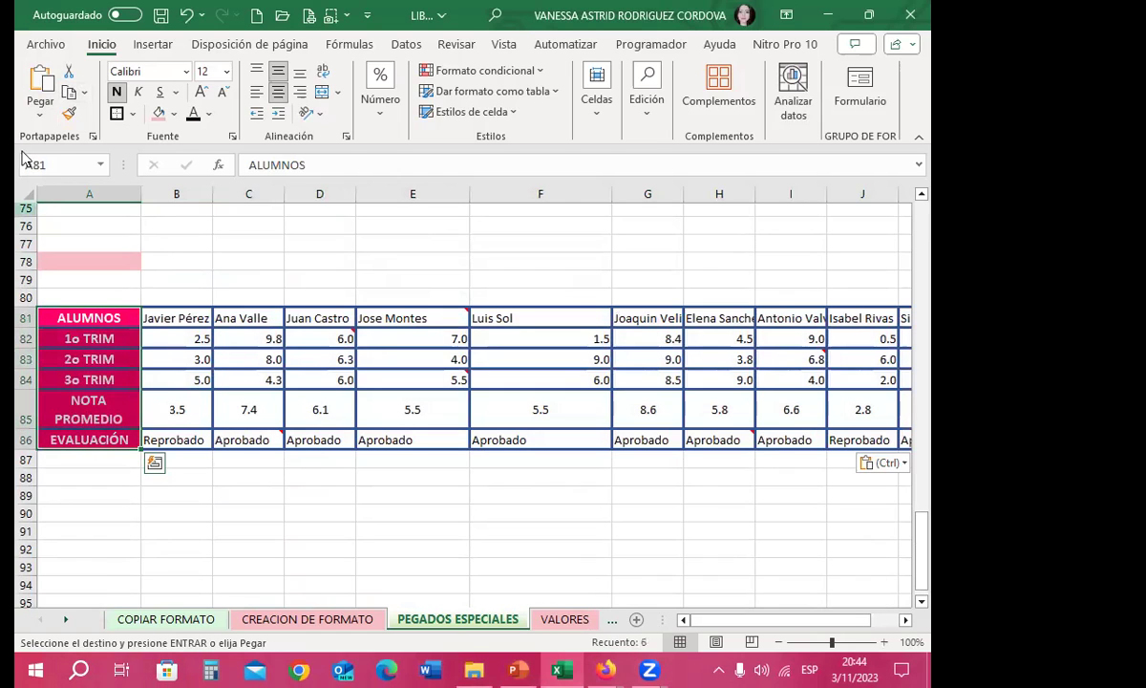
click(67, 91)
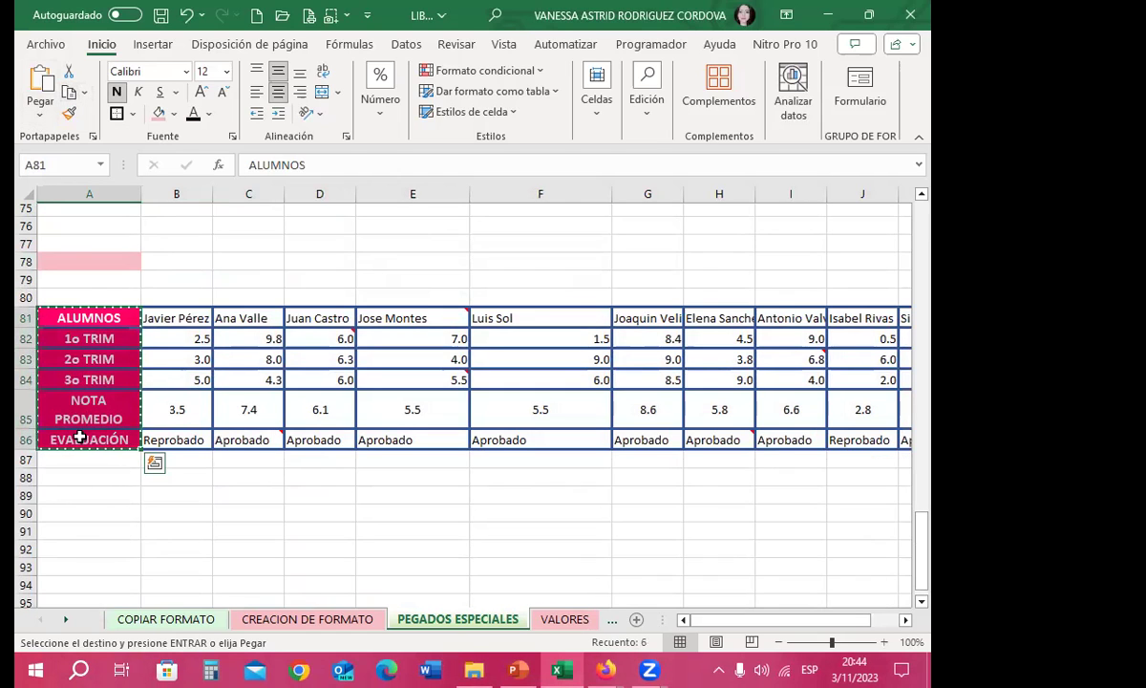
click(77, 502)
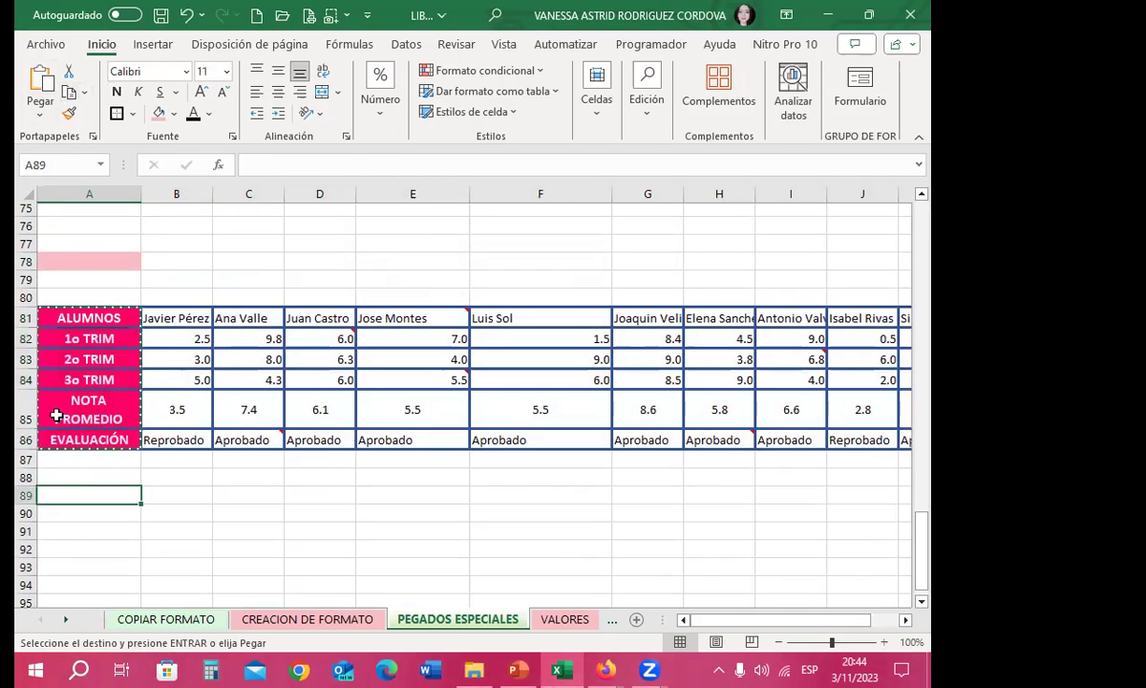
Paste the labels transposed into A89:F89, giving a header row ALUMNOS to EVALUACIÓN.
click(40, 107)
click(99, 327)
click(497, 426)
click(559, 452)
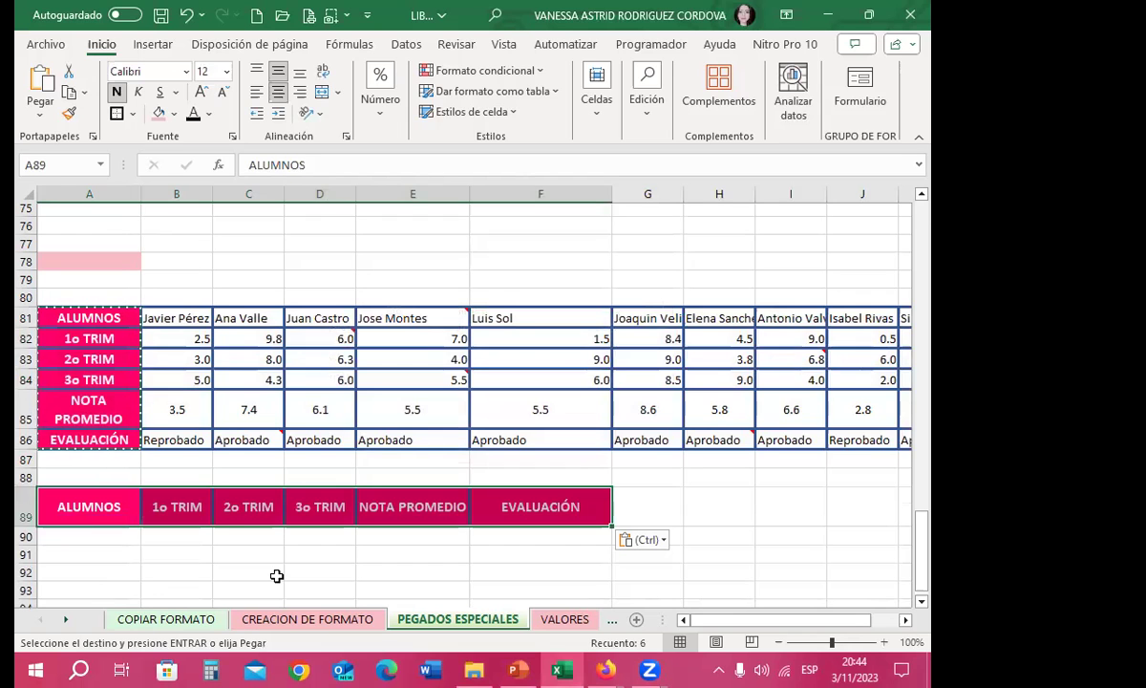
scroll(225, 473, down, 3)
drag(83, 321, 592, 420)
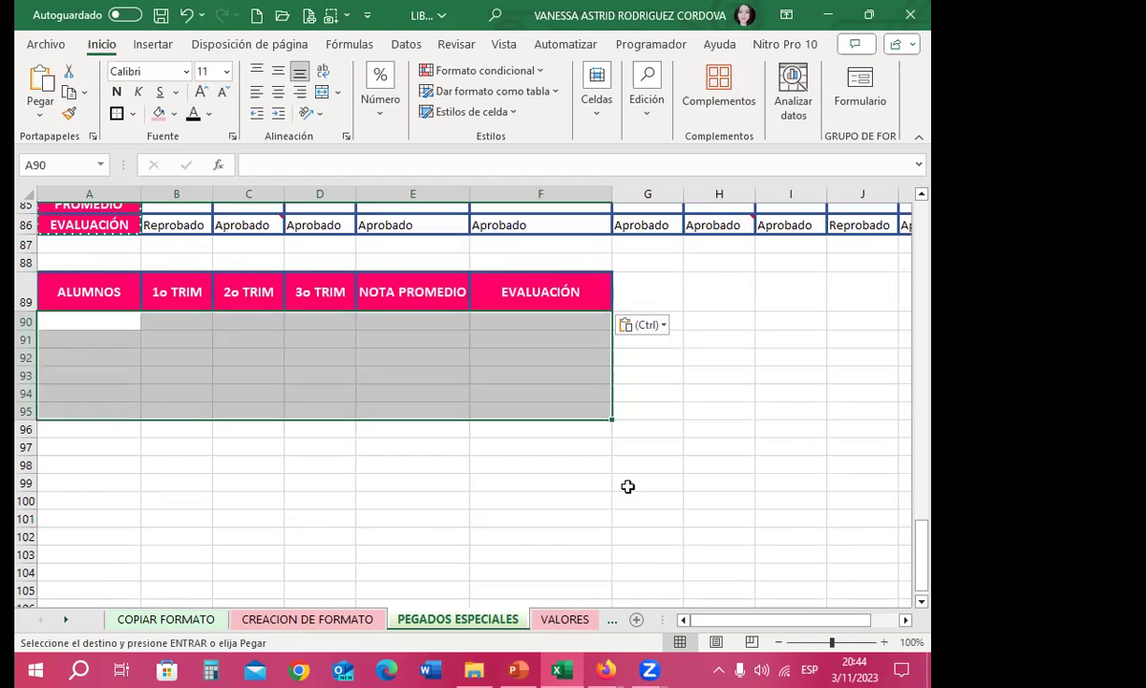
scroll(143, 478, up, 2)
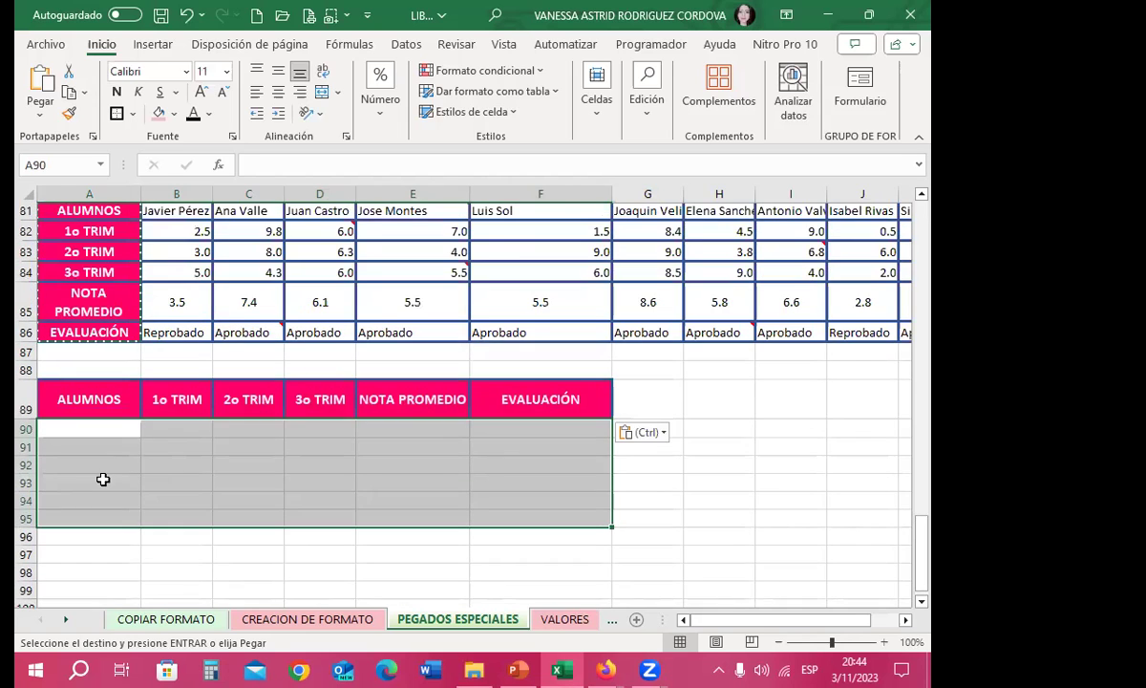
click(98, 481)
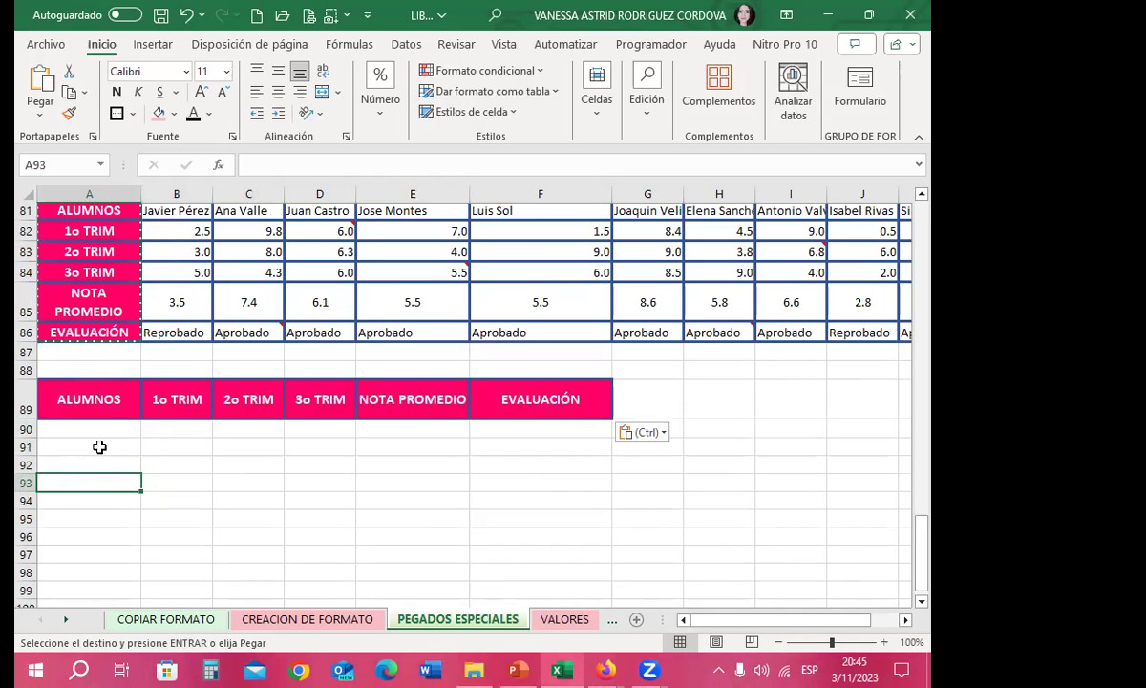
scroll(100, 442, up, 3)
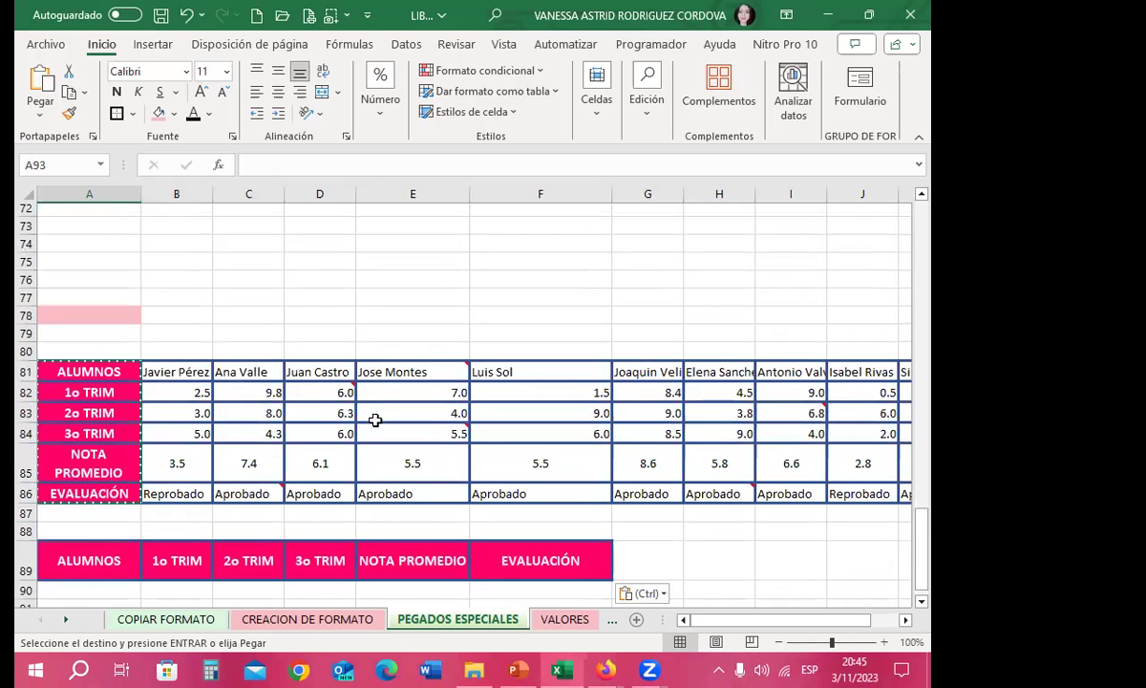
scroll(223, 446, down, 4)
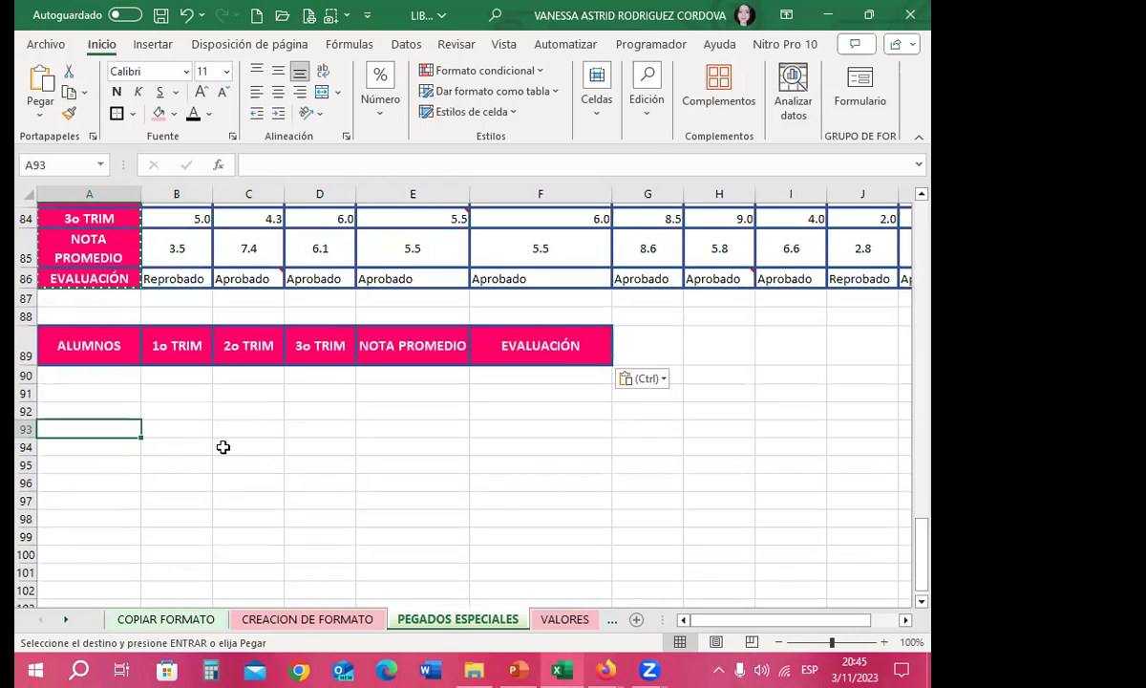
scroll(165, 473, up, 3)
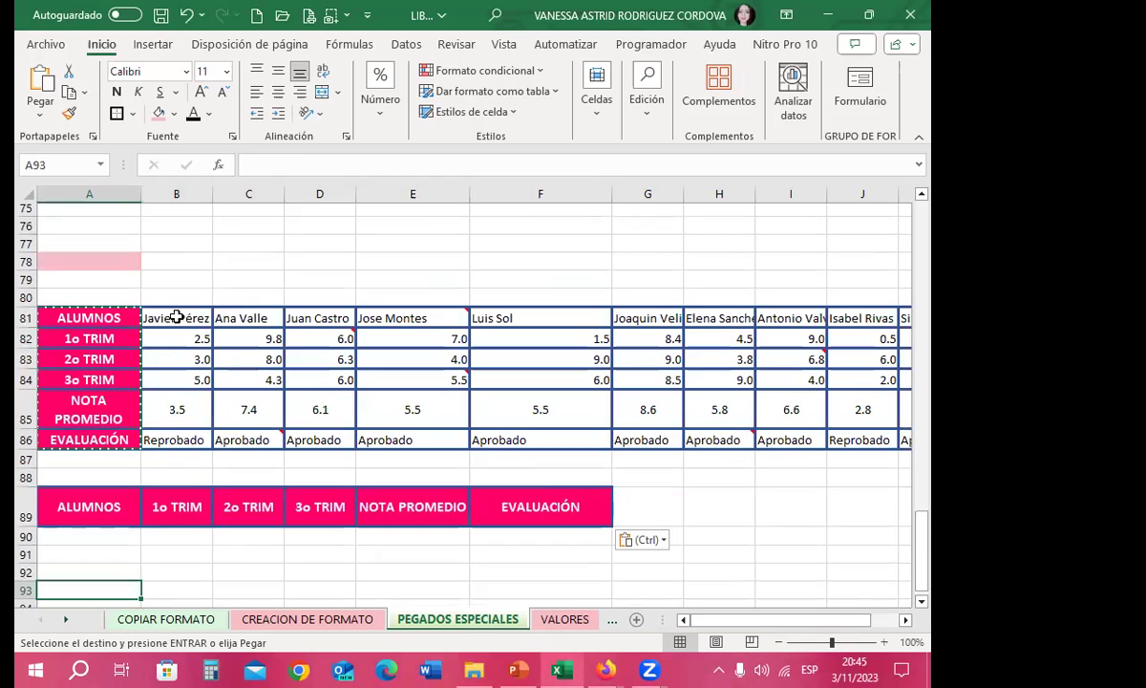
Undo a mistaken paste, then paste the first student's grades transposed into row 90.
drag(176, 317, 162, 437)
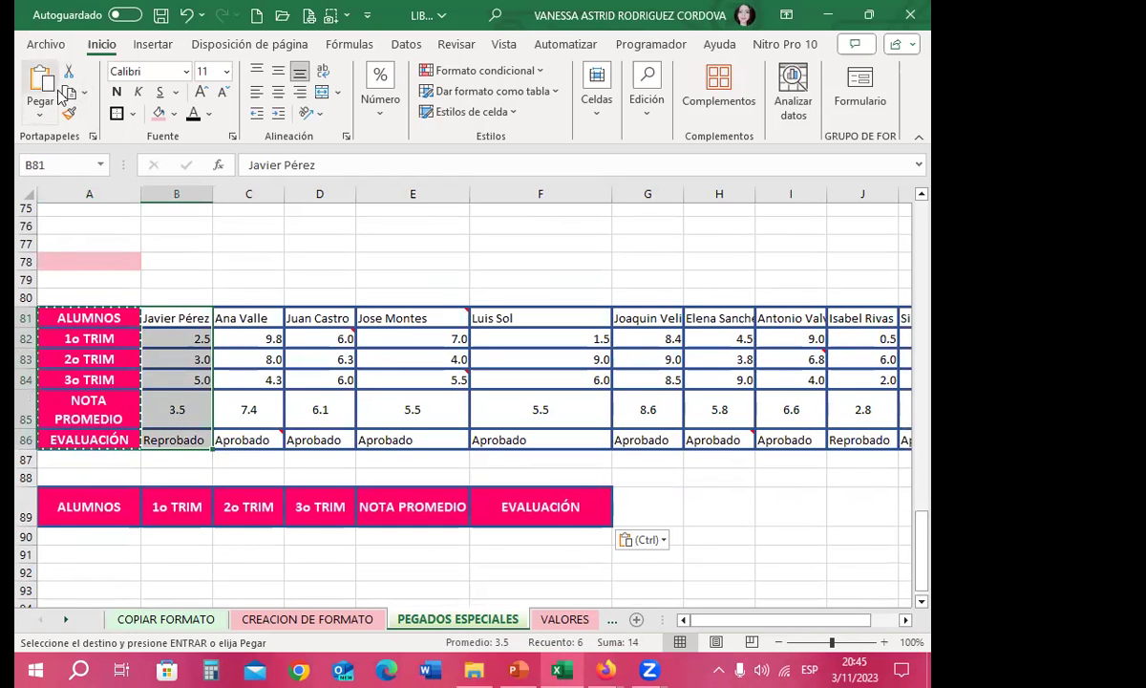
click(60, 92)
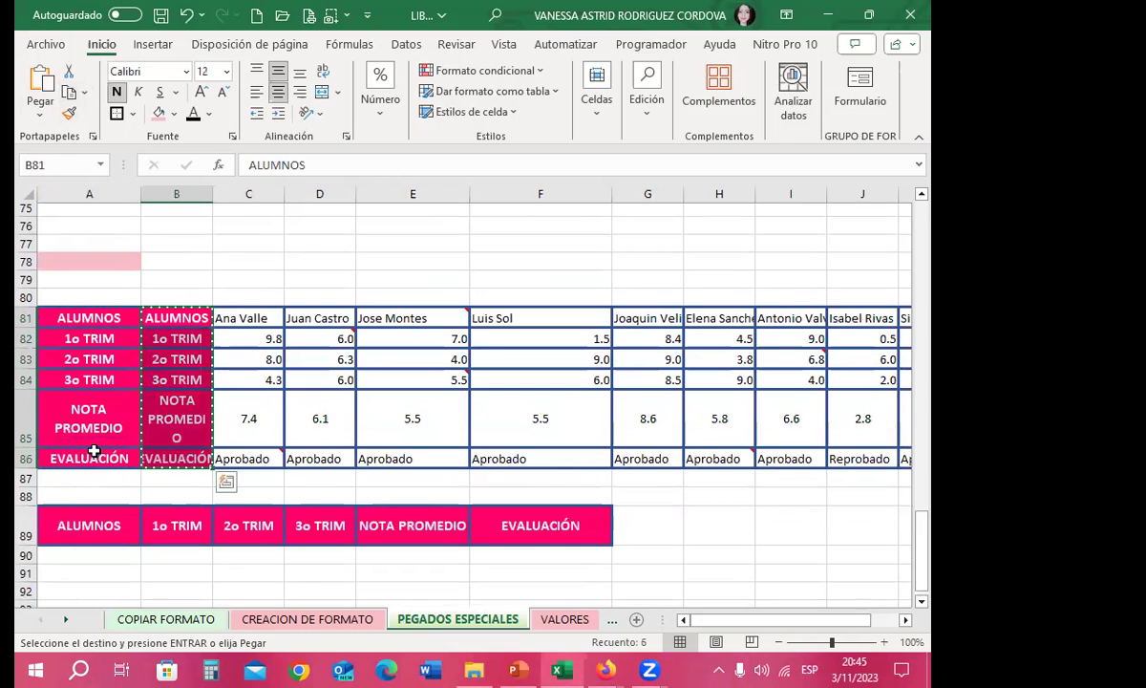
key(ctrl+z)
scroll(90, 481, down, 1)
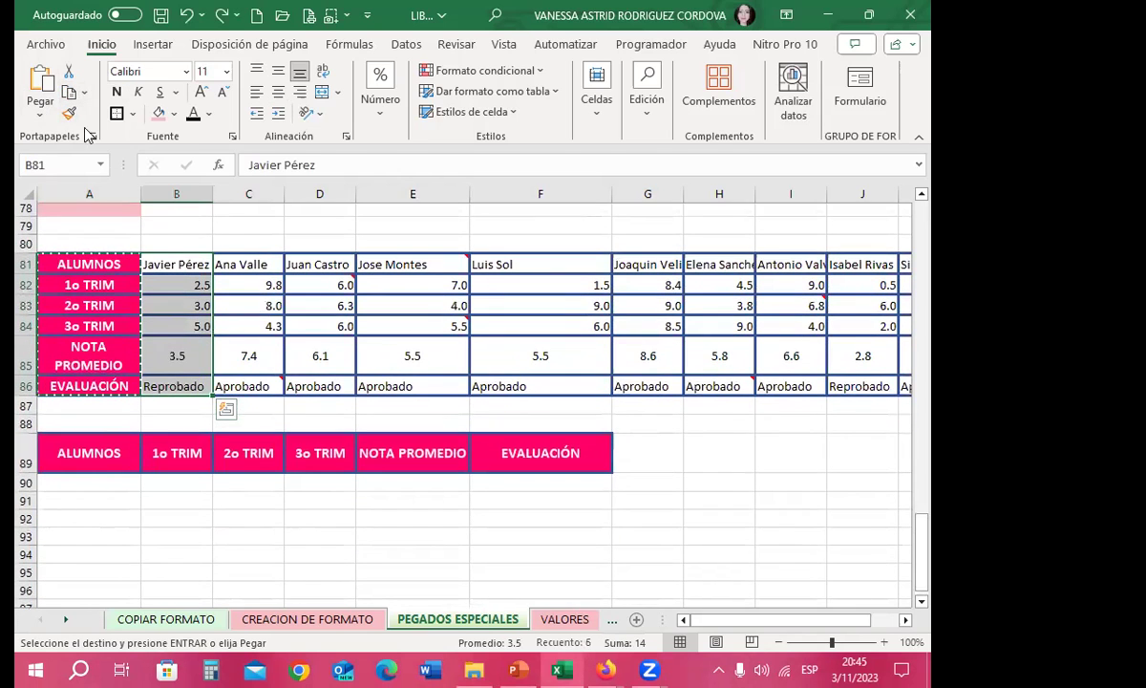
click(83, 482)
click(36, 112)
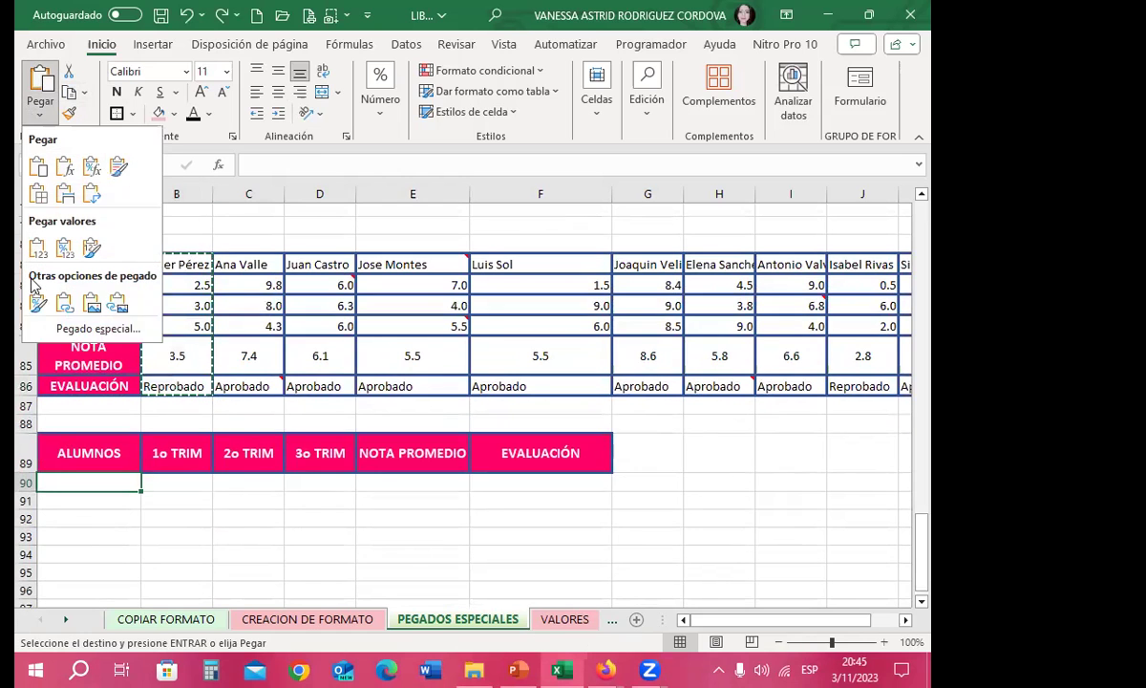
click(57, 325)
click(492, 426)
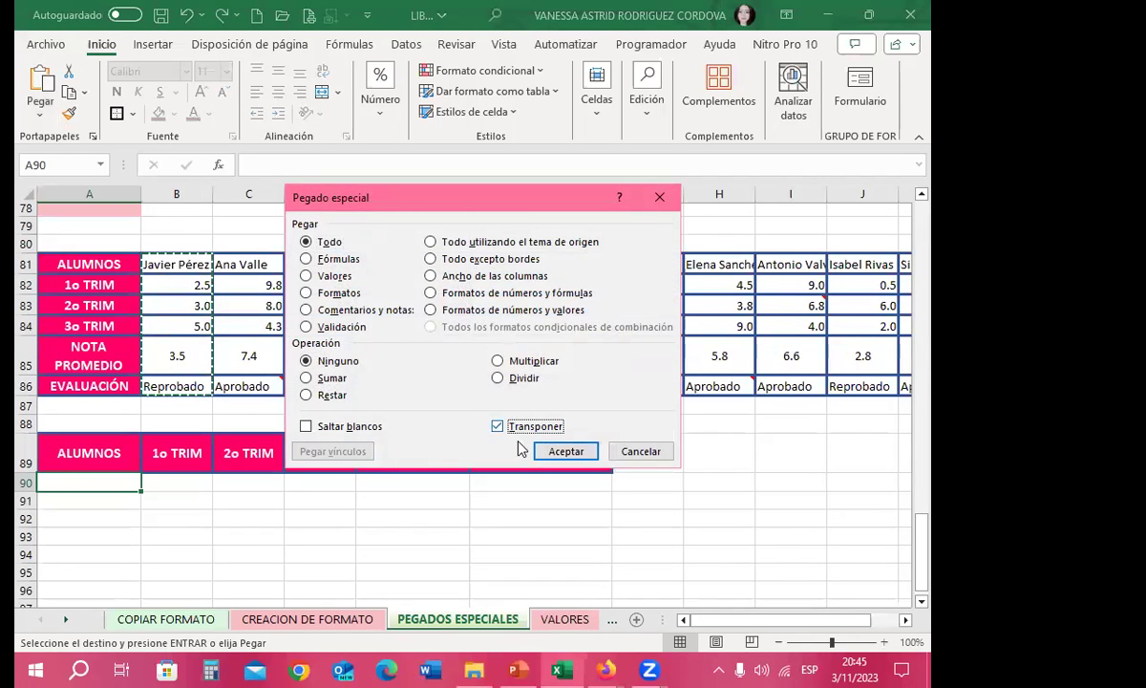
click(563, 451)
click(245, 533)
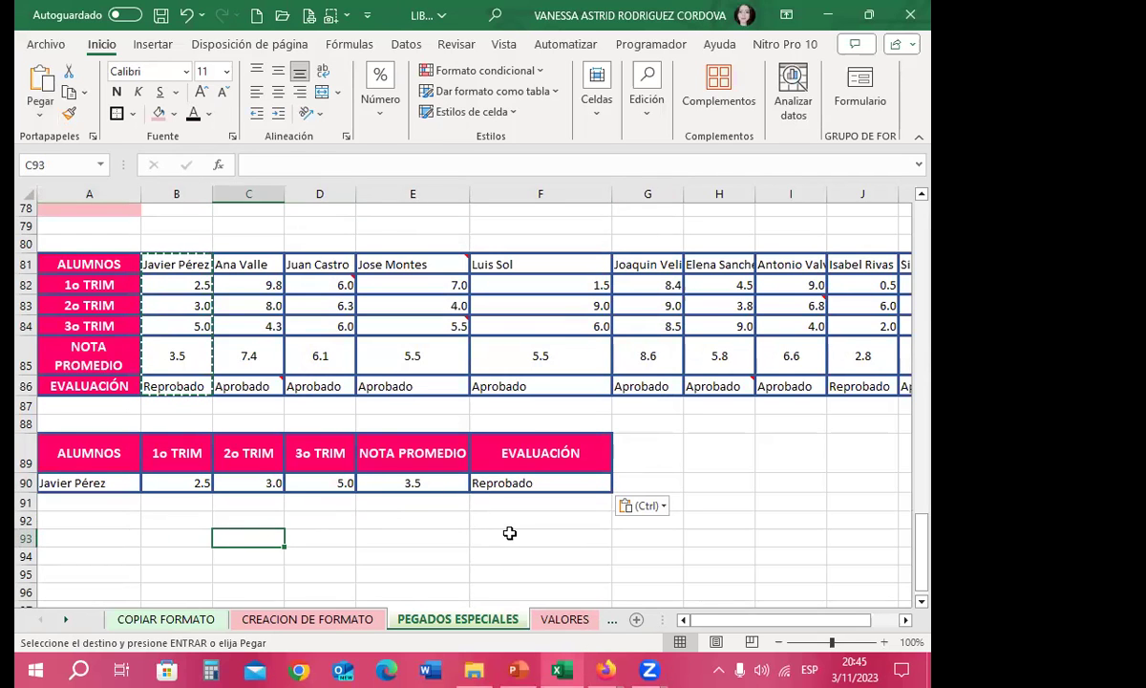
Scroll back to the grades table and select cells J8, C4 and H8.
scroll(510, 533, up, 4)
scroll(520, 523, up, 9)
scroll(525, 514, up, 8)
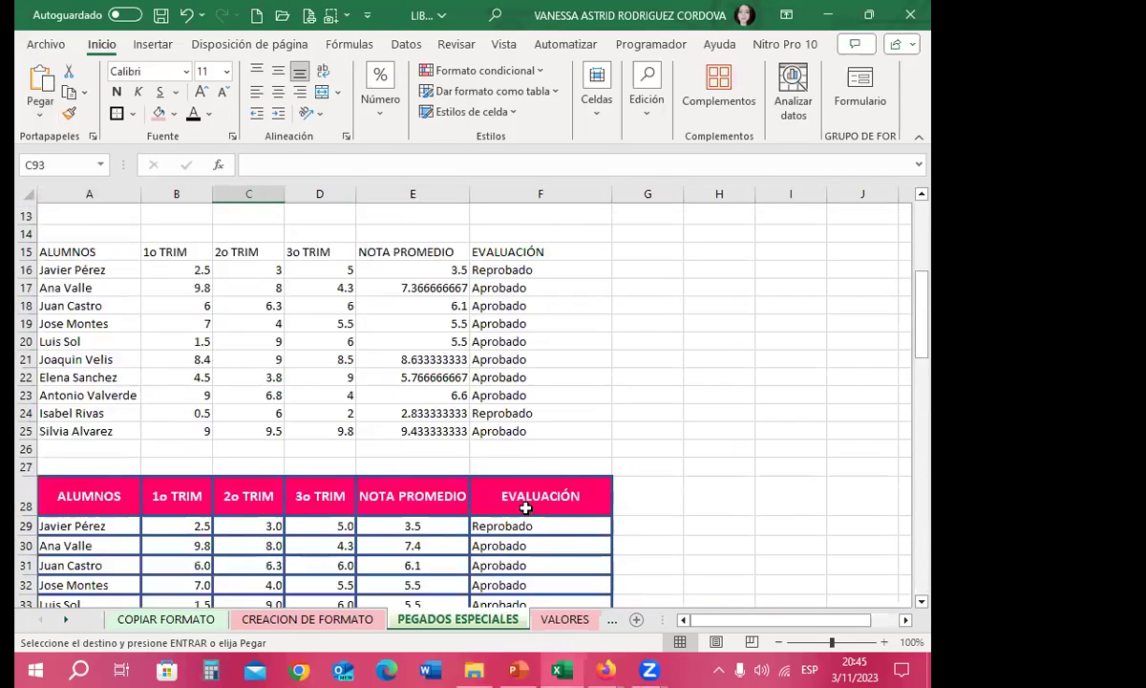
scroll(525, 508, up, 4)
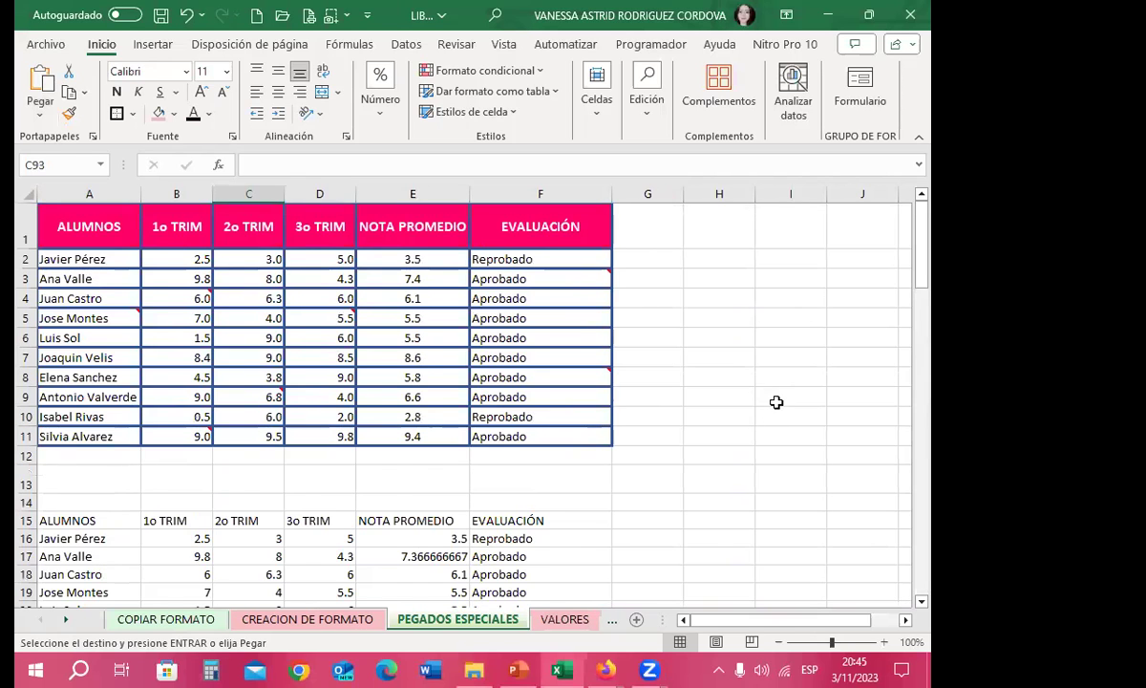
scroll(776, 402, down, 1)
scroll(592, 402, down, 1)
scroll(668, 403, up, 1)
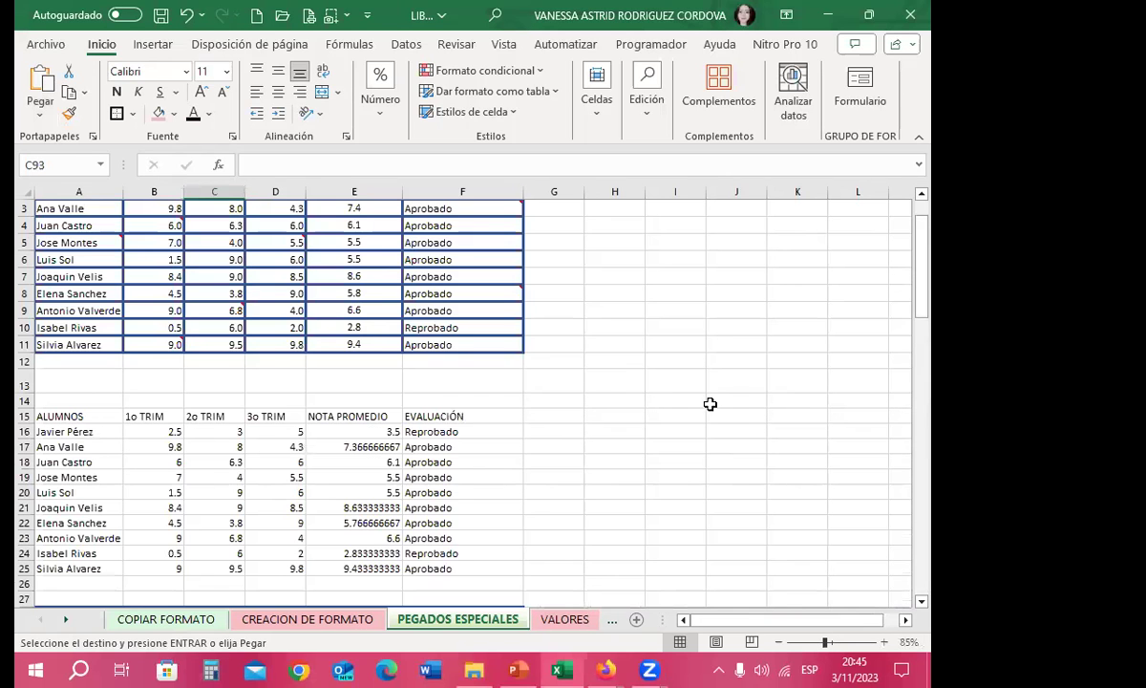
scroll(704, 401, down, 1)
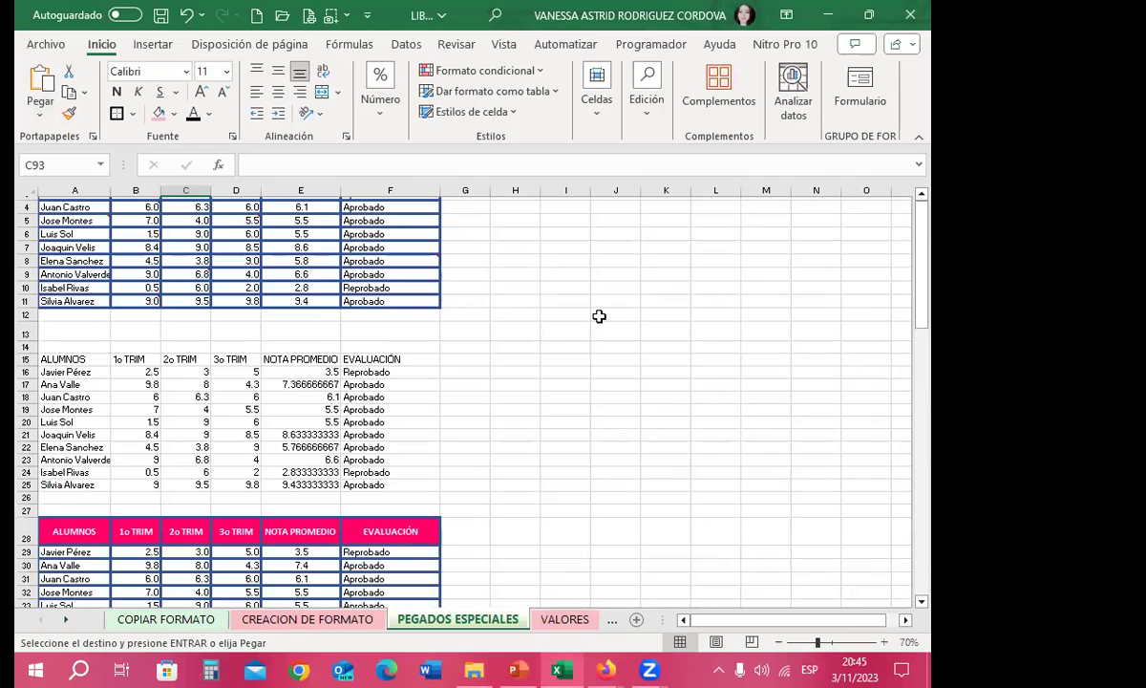
click(613, 260)
click(185, 207)
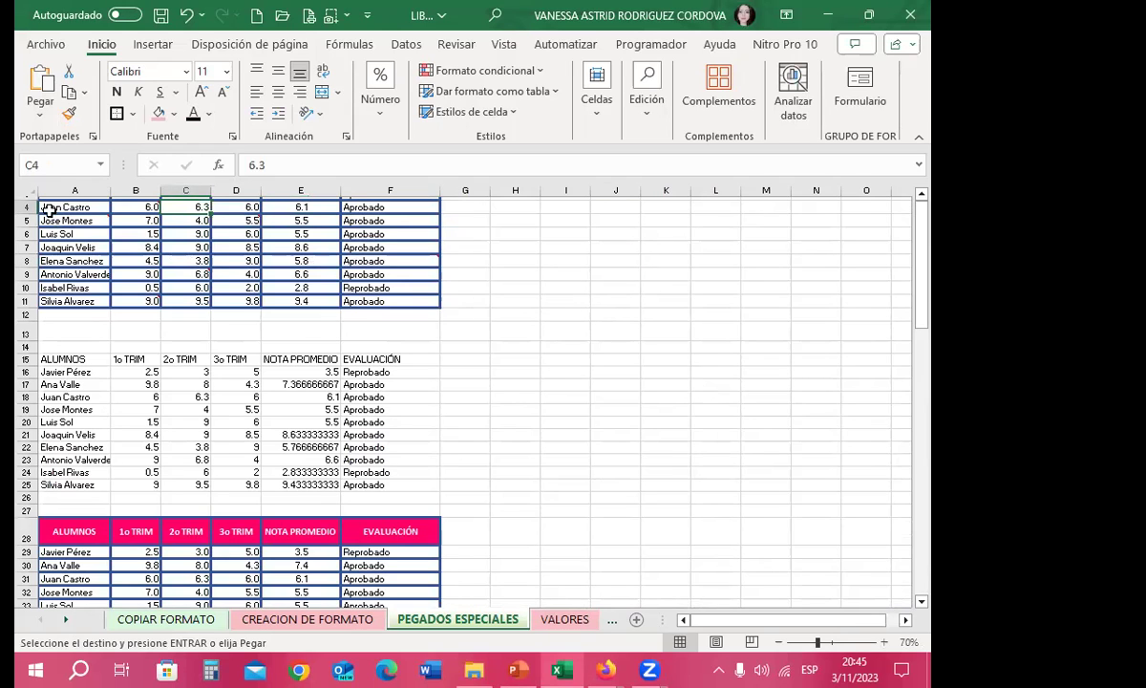
click(515, 260)
Narrow columns B (to 4.14) and E, then select the grades table A1:F11.
click(666, 300)
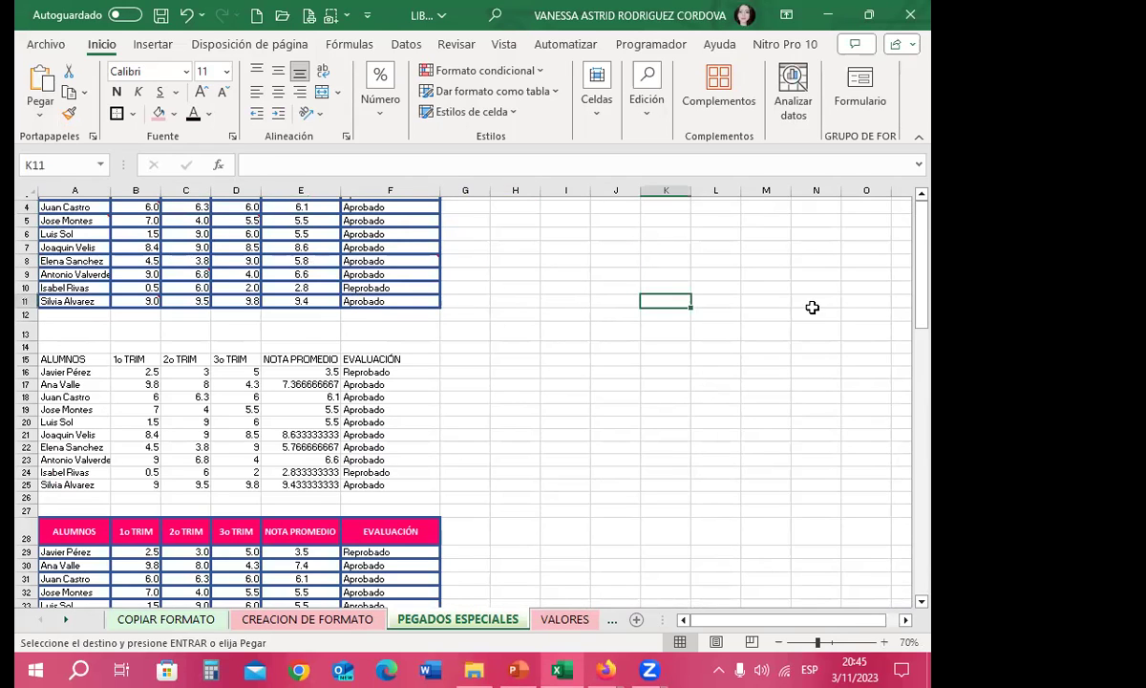
click(514, 221)
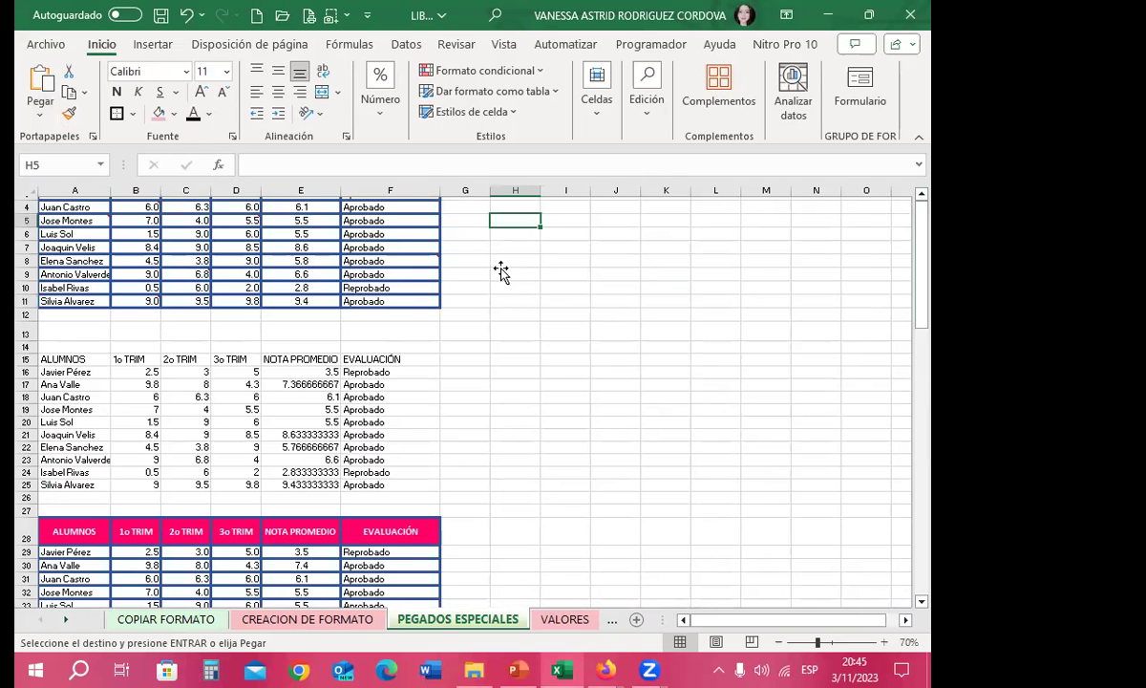
scroll(506, 377, down, 4)
scroll(519, 373, up, 5)
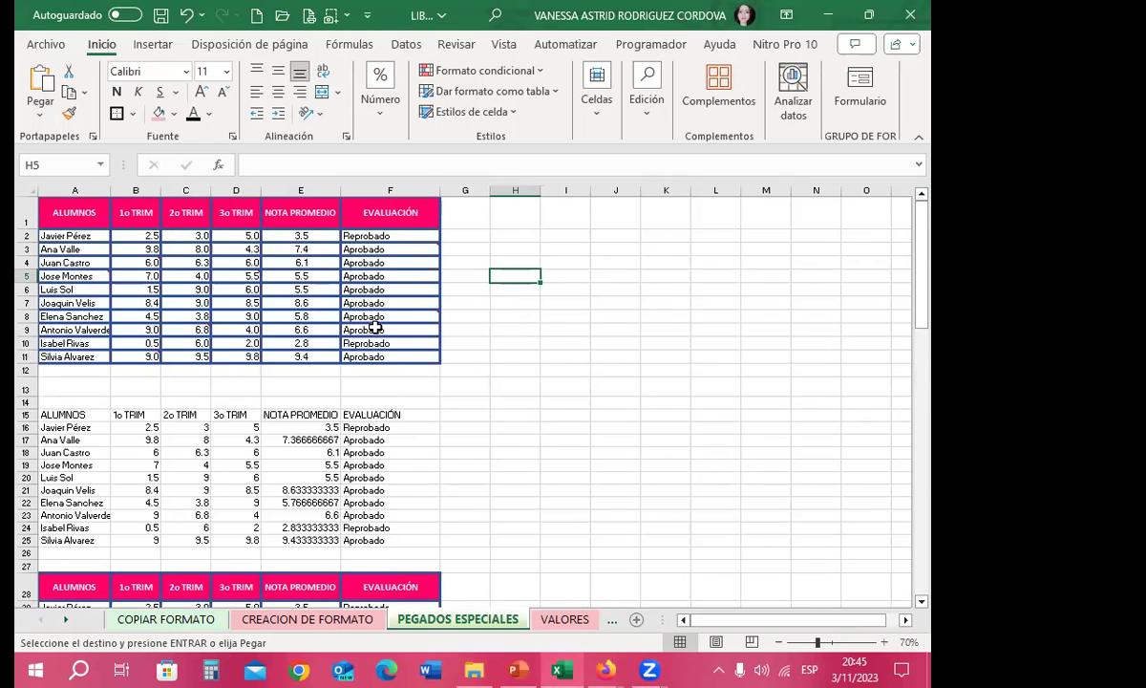
drag(164, 192, 185, 190)
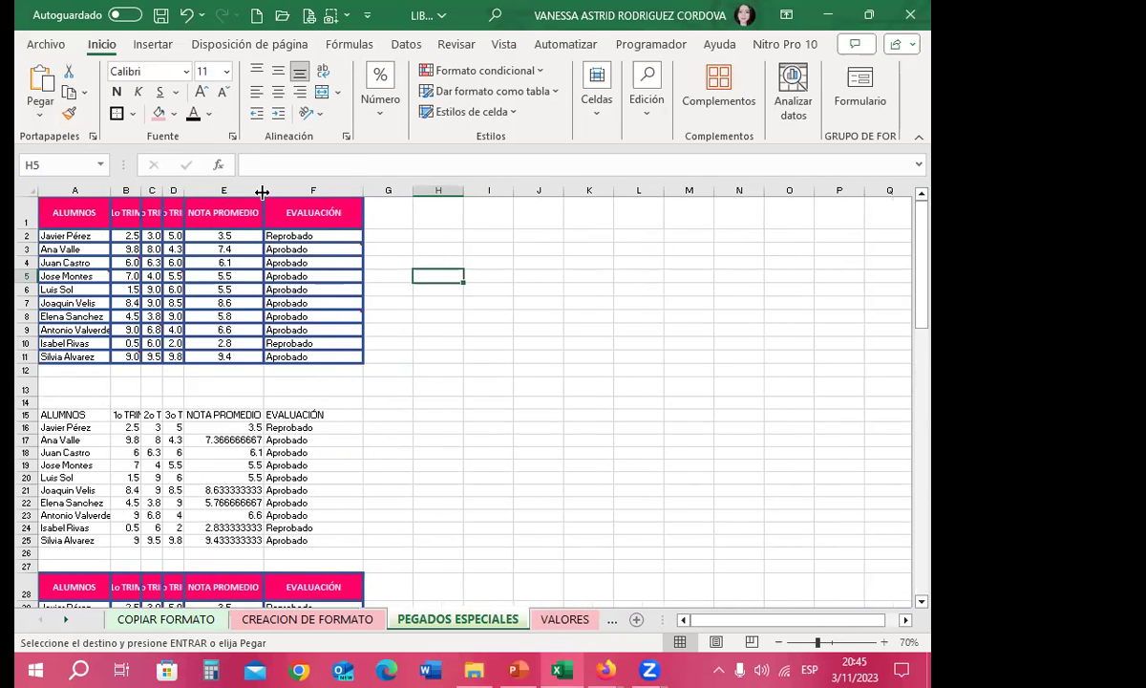
drag(262, 192, 227, 190)
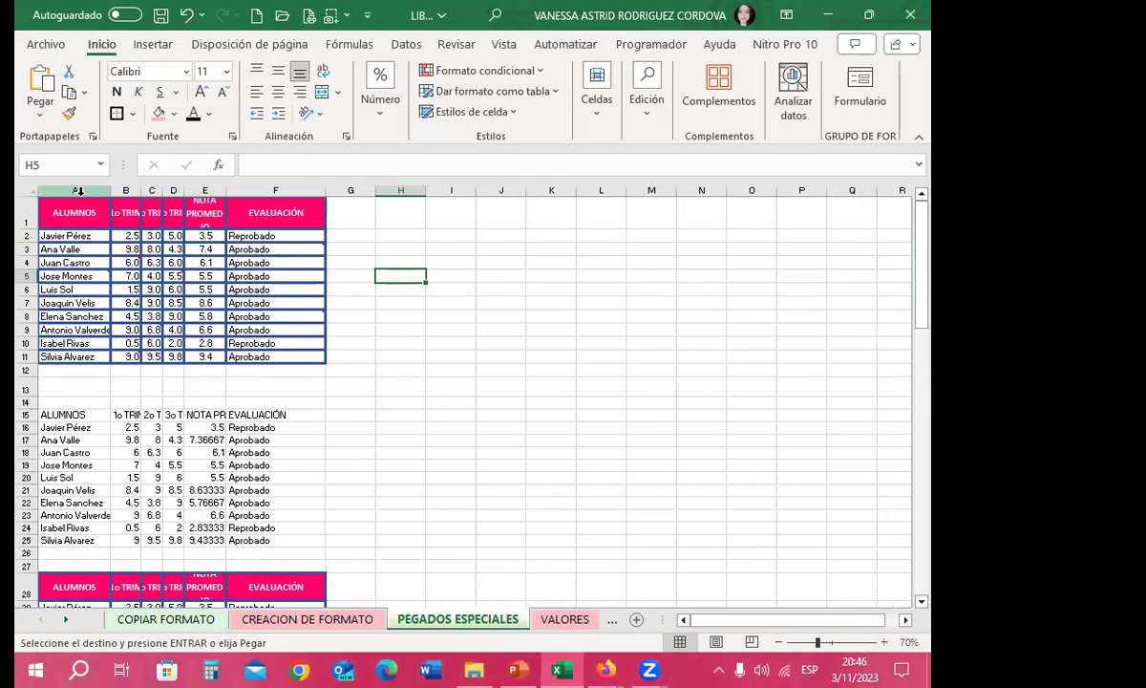
drag(79, 191, 276, 191)
click(174, 212)
drag(61, 206, 302, 355)
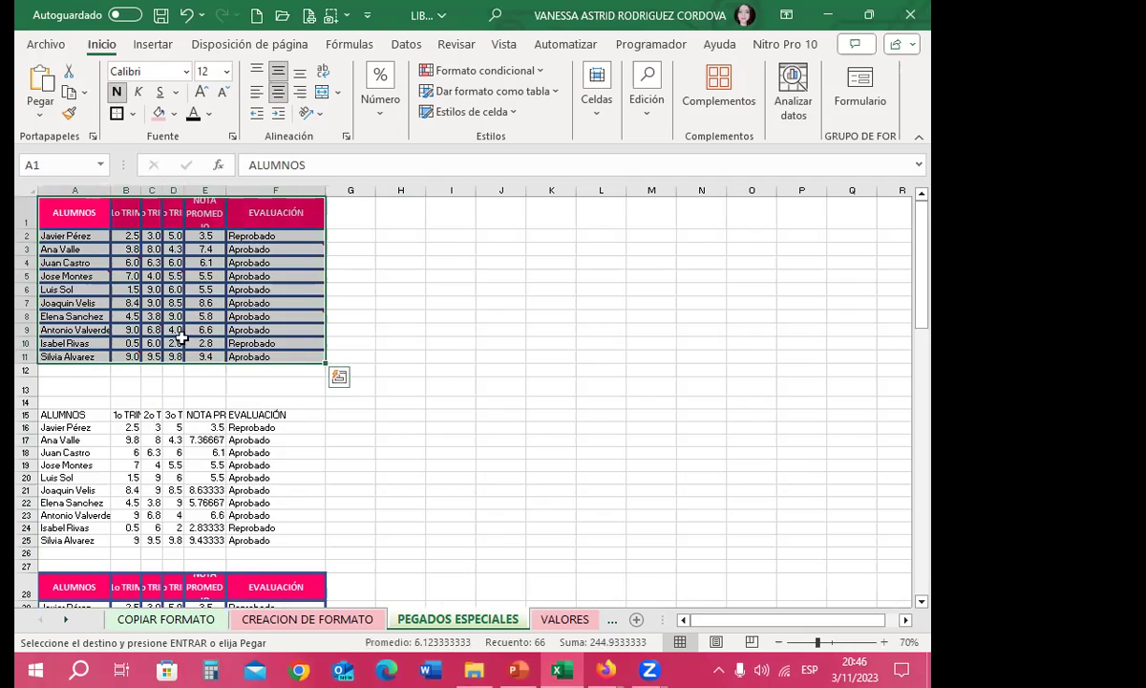
Copy the grades table A1:F11 and add a new blank sheet, Hoja2.
click(68, 93)
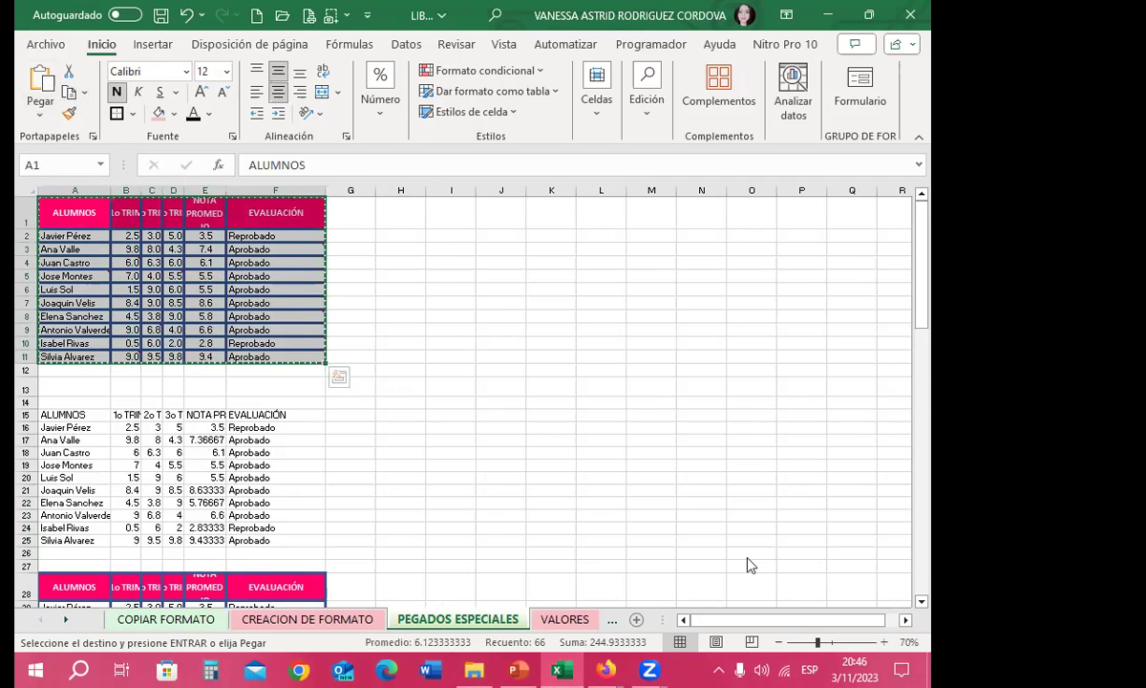
click(636, 620)
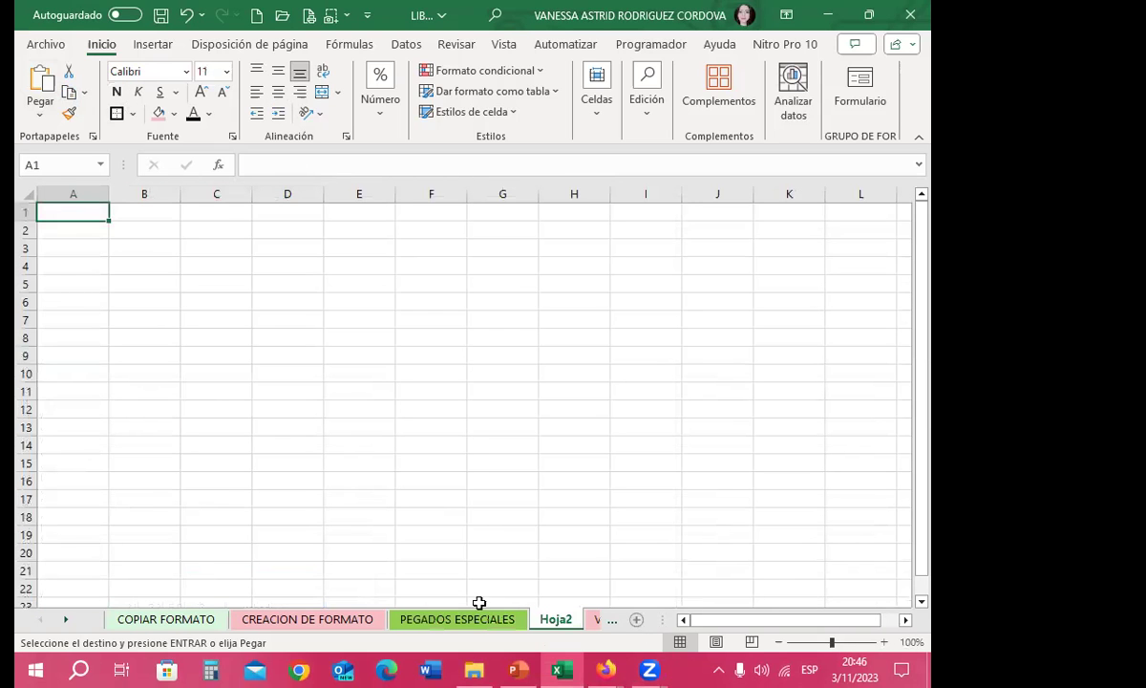
click(453, 619)
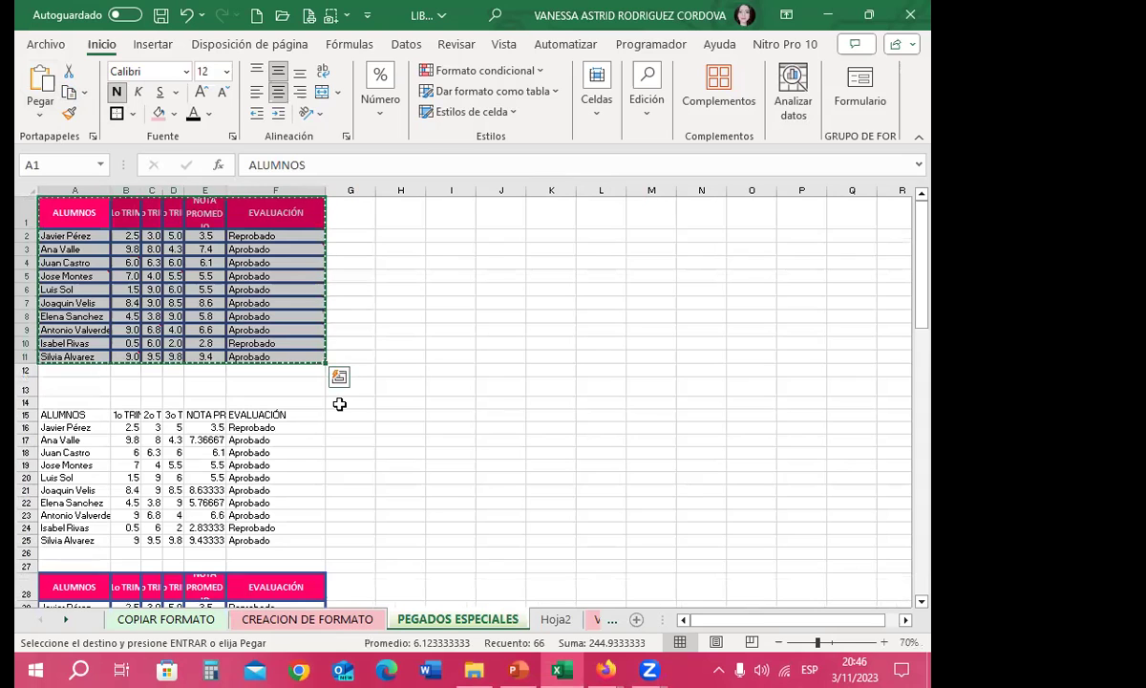
click(558, 619)
Paste only the column widths onto Hoja2 through Pegado especial.
click(40, 115)
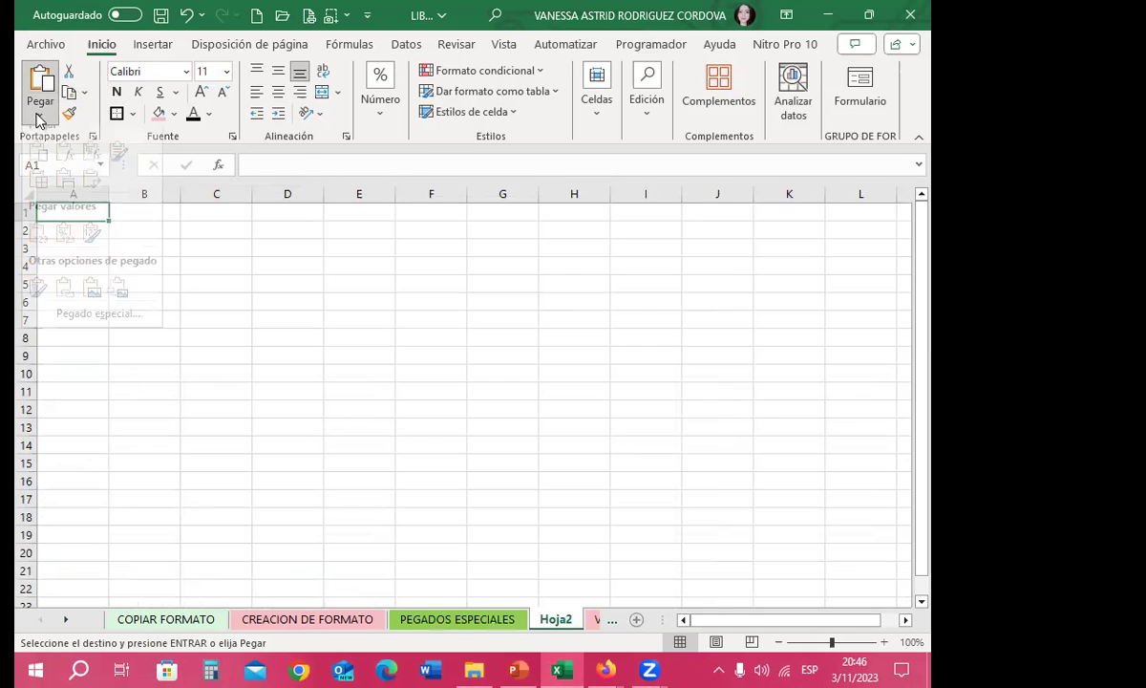
click(86, 334)
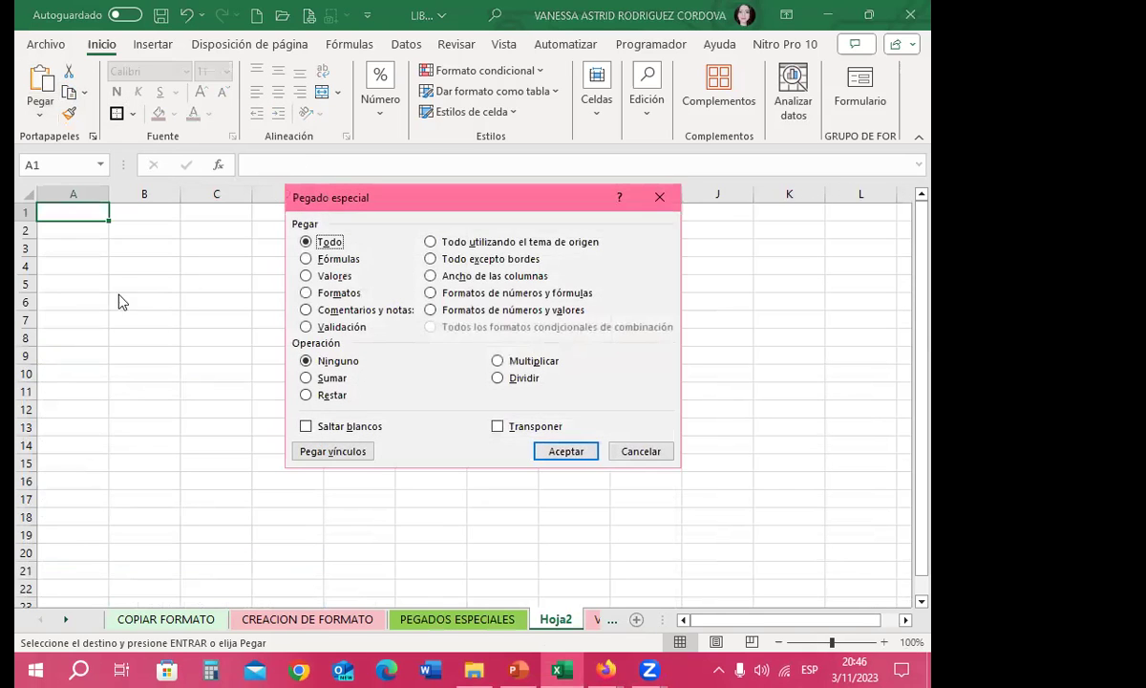
click(429, 276)
click(565, 452)
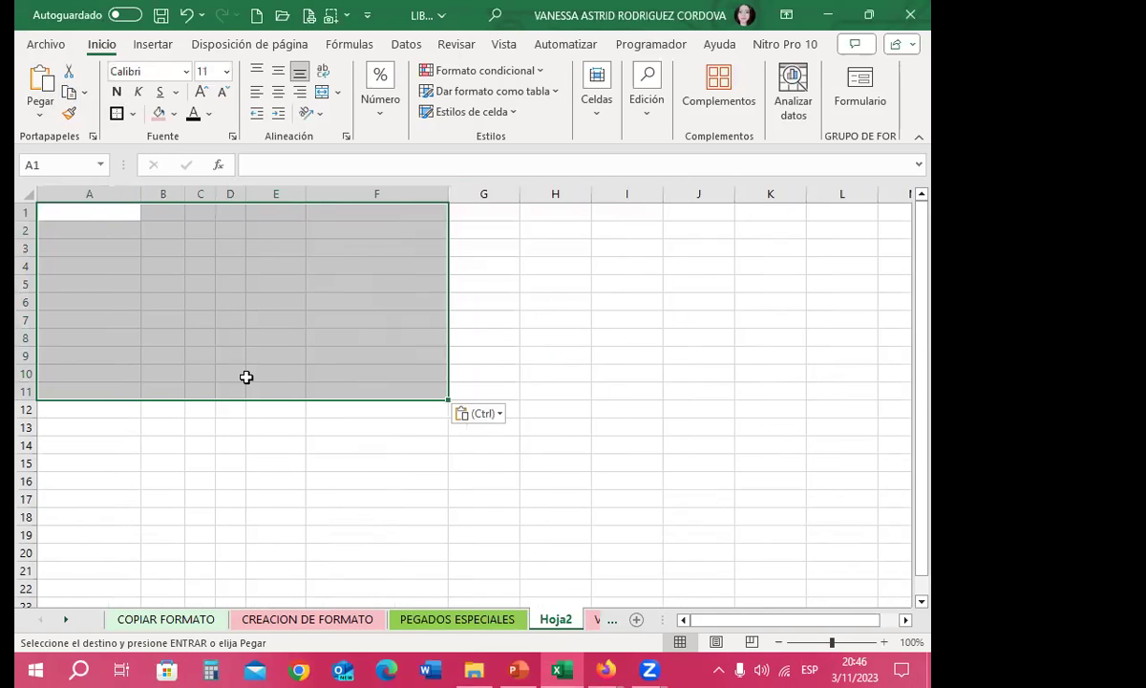
Select B1:F3 and then A1:E3 on Hoja2 to check the new column widths.
click(399, 423)
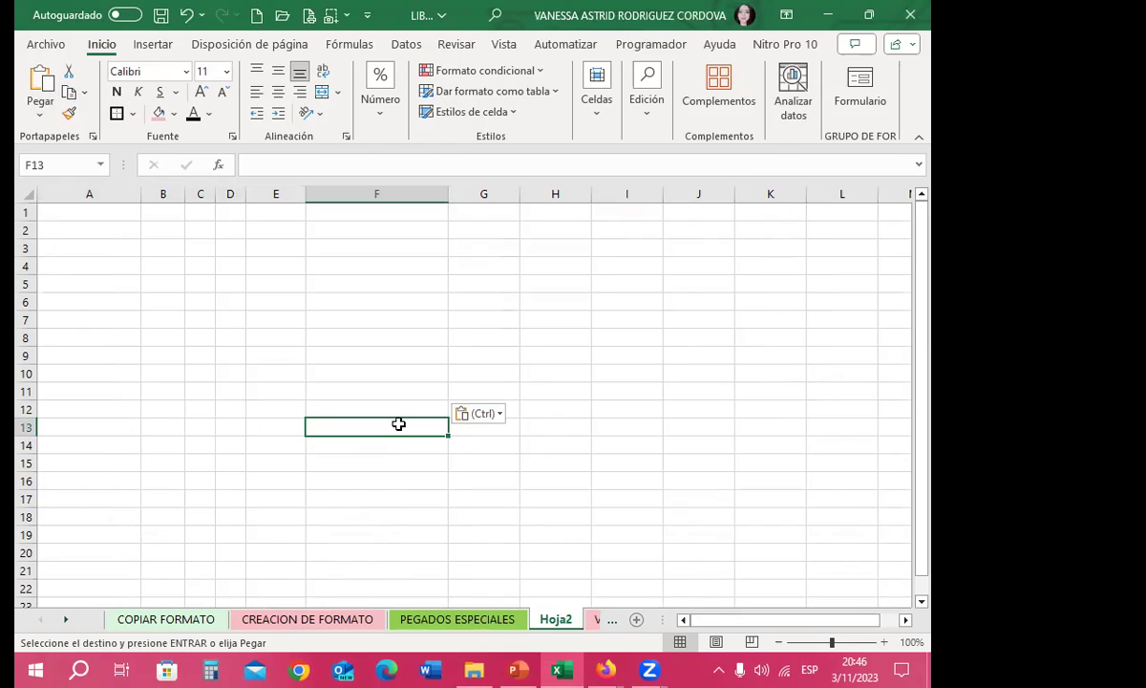
click(229, 268)
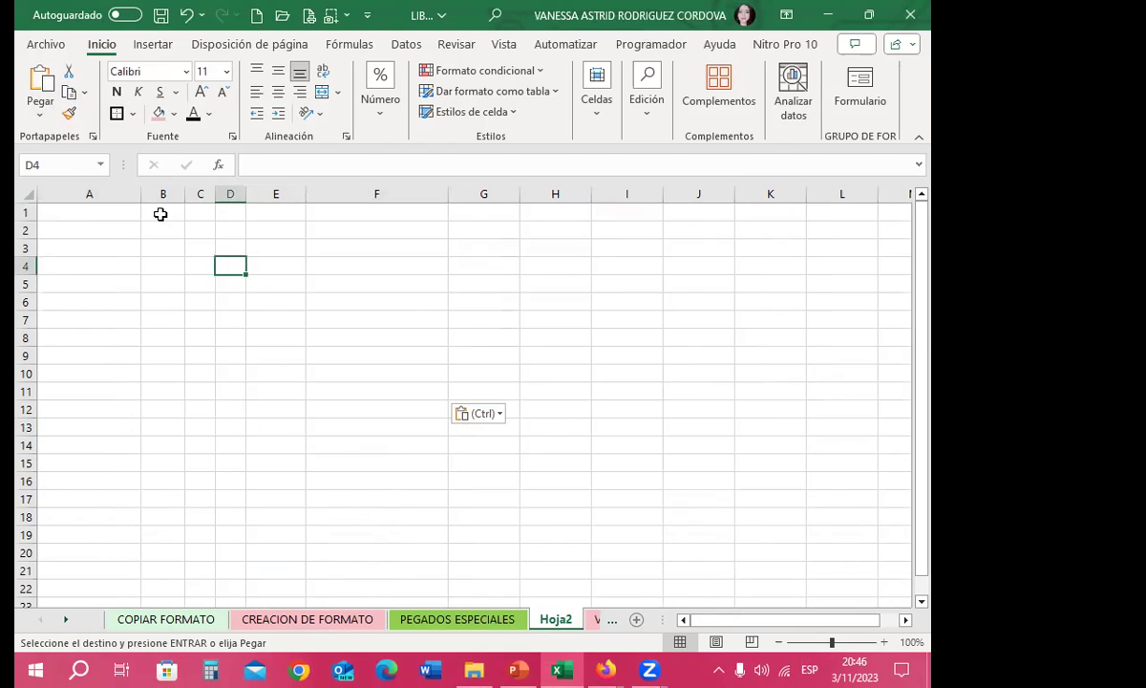
drag(159, 212, 350, 276)
click(351, 326)
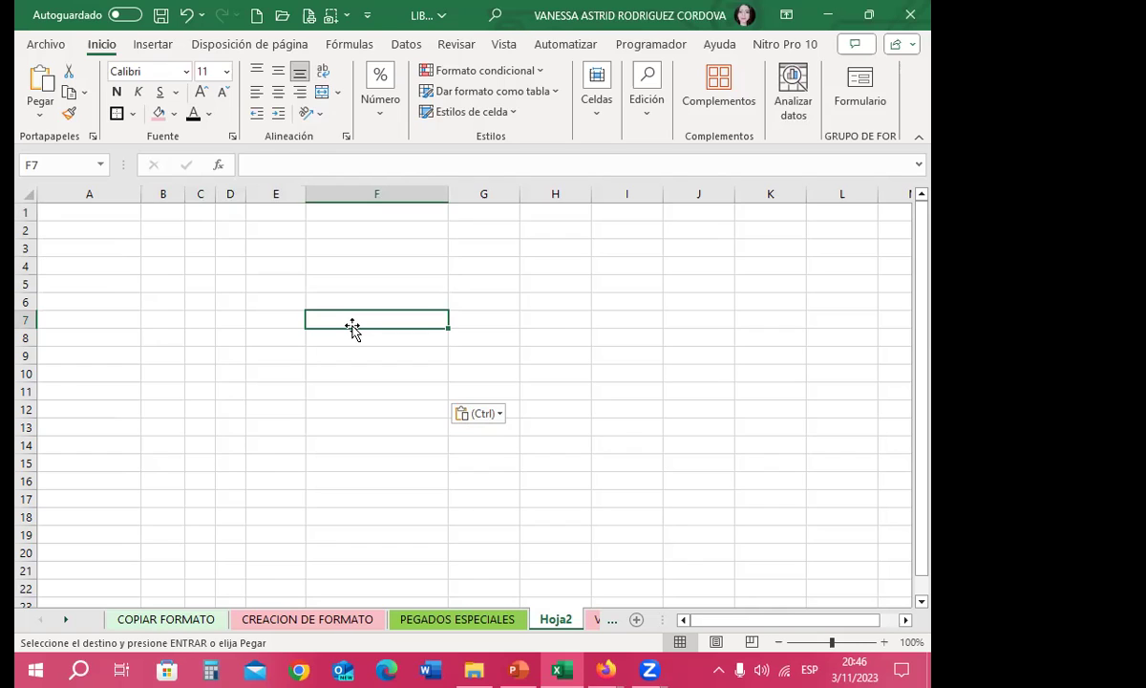
drag(131, 210, 289, 237)
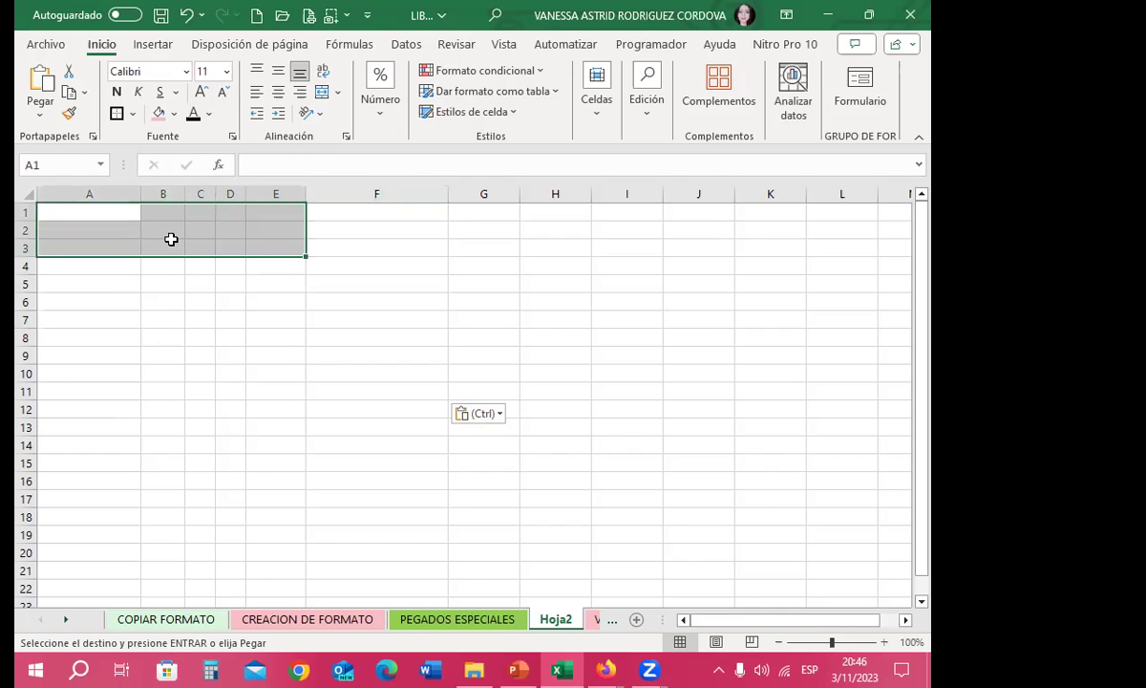
click(259, 224)
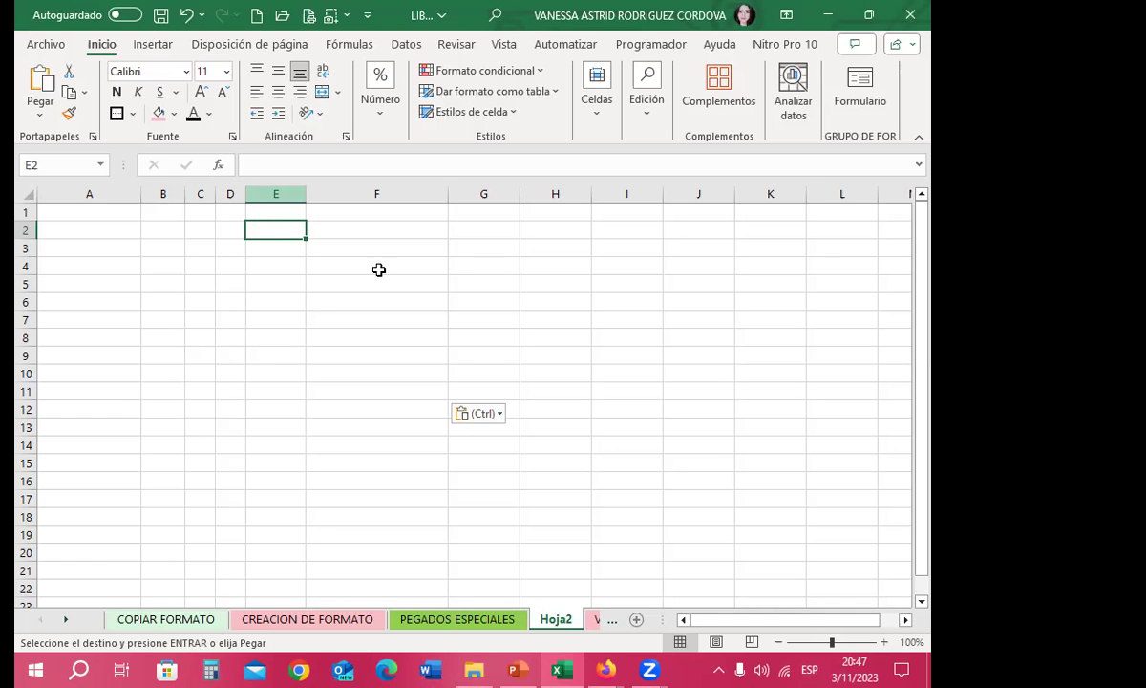
Autofit columns B–E on PEGADOS ESPECIALES to the 1o TRIM, 2o TRIM, 3o TRIM and NOTA PROMEDIO headers.
click(449, 617)
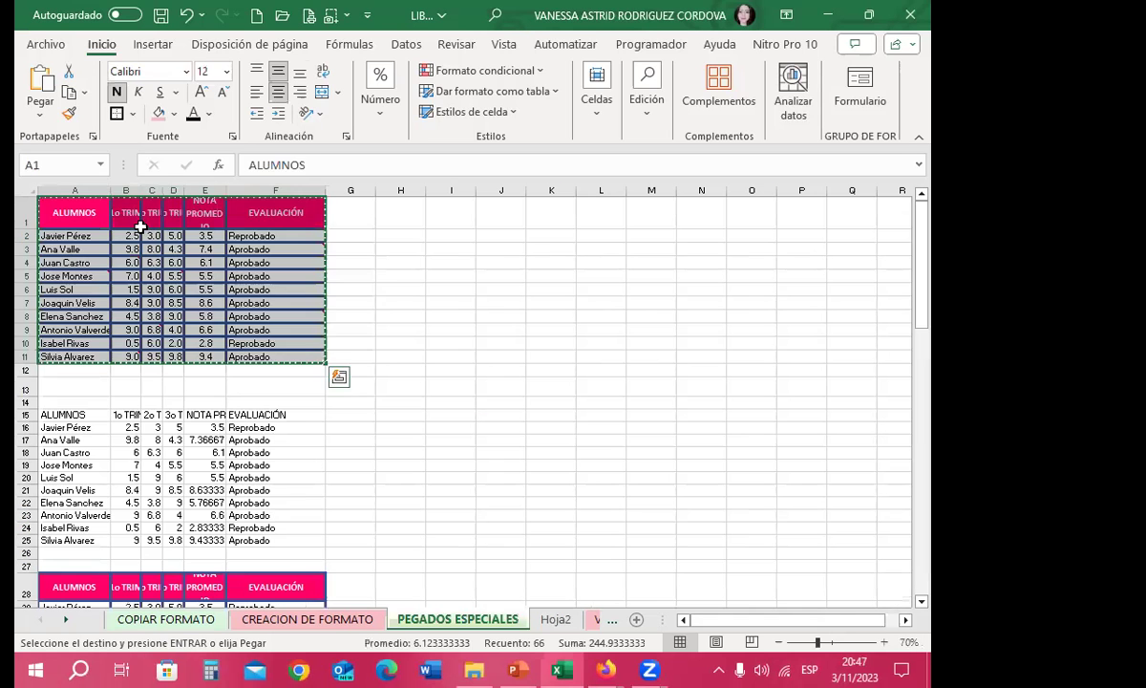
click(400, 275)
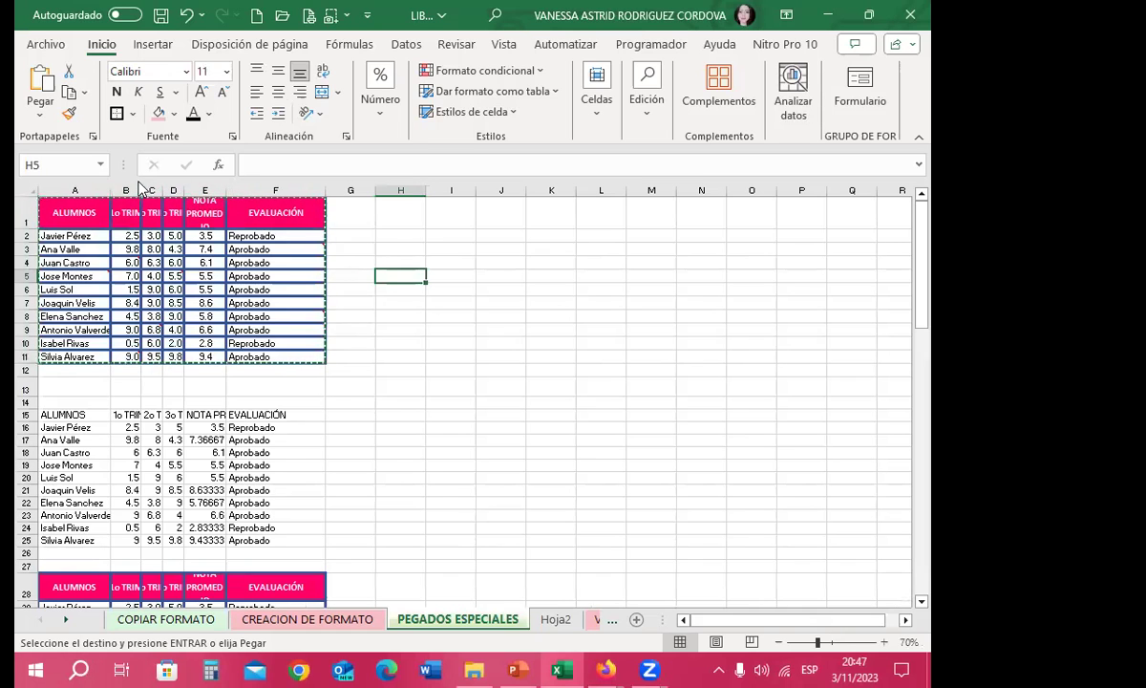
double_click(141, 190)
double_click(188, 190)
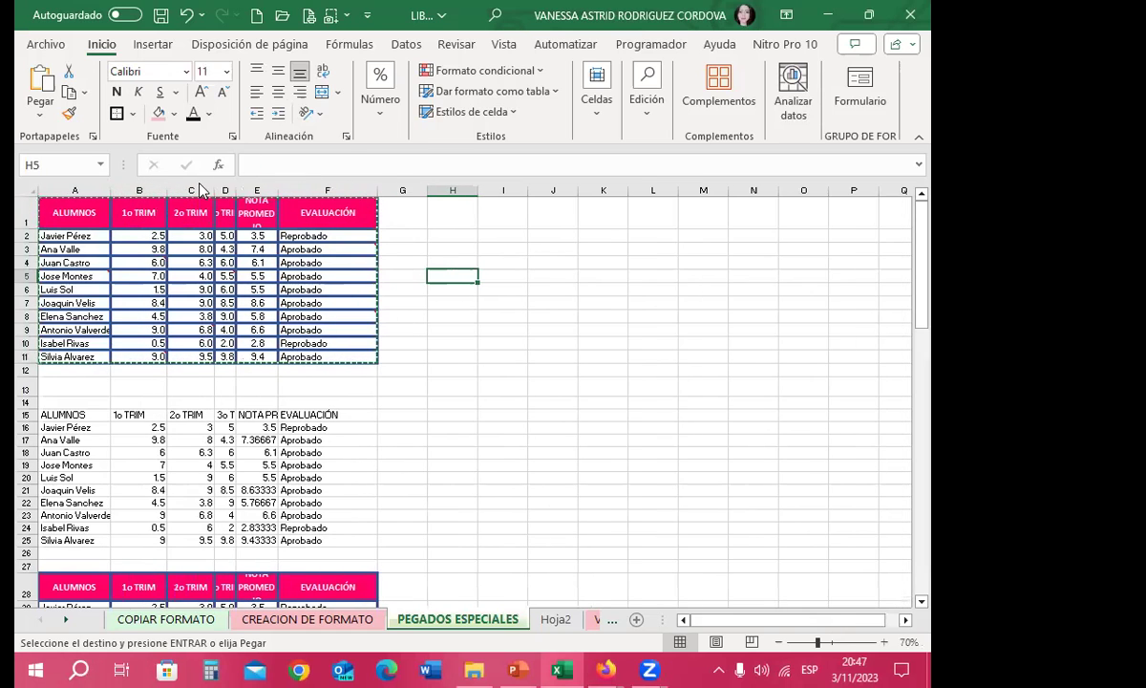
double_click(237, 186)
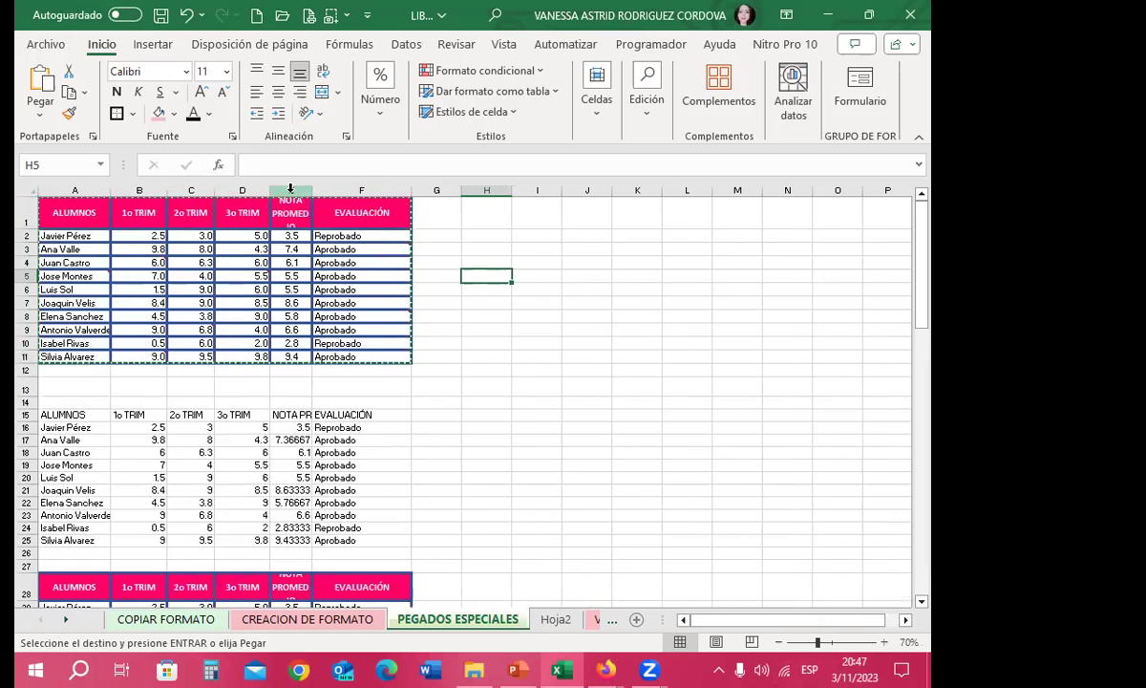
double_click(311, 188)
Cancel the pending copy, reselect the grades table A1:F11, and switch to PowerPoint.
click(516, 357)
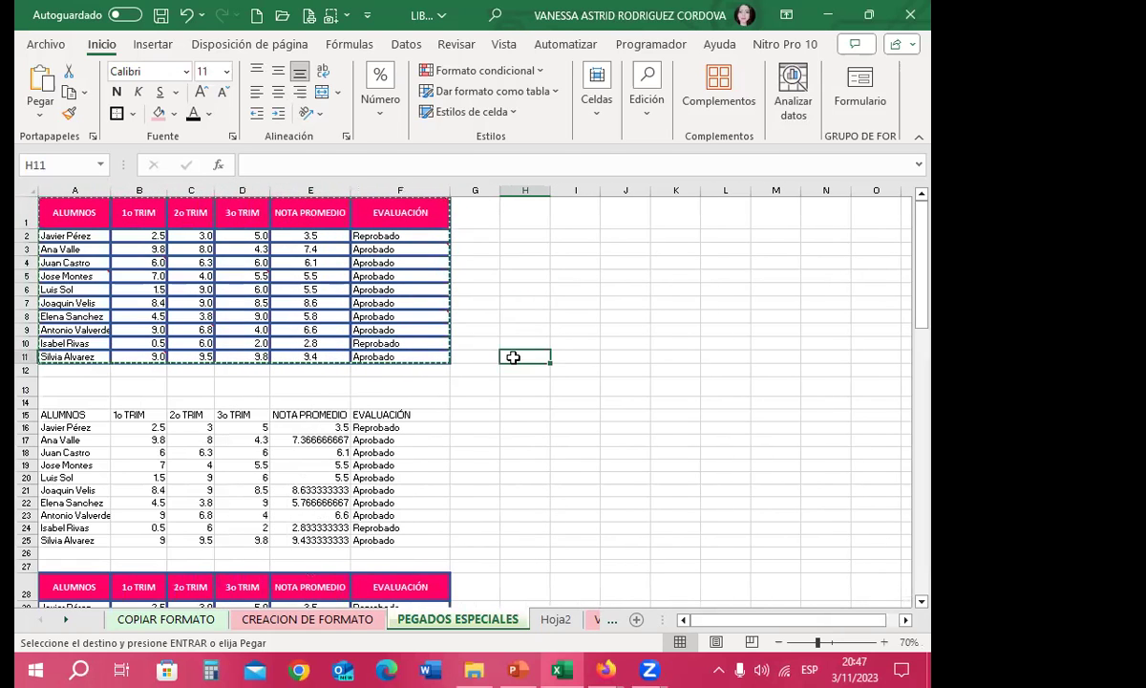
key(Escape)
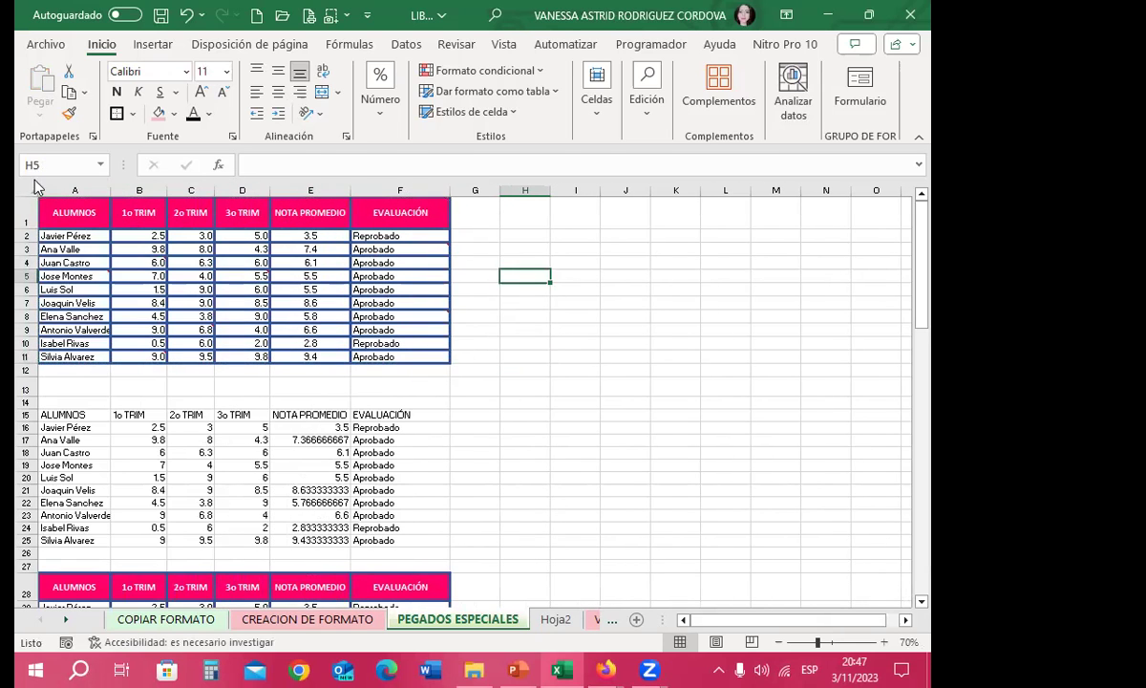
mouse_move(77, 211)
mouse_down()
mouse_move(367, 296)
mouse_move(422, 356)
mouse_up()
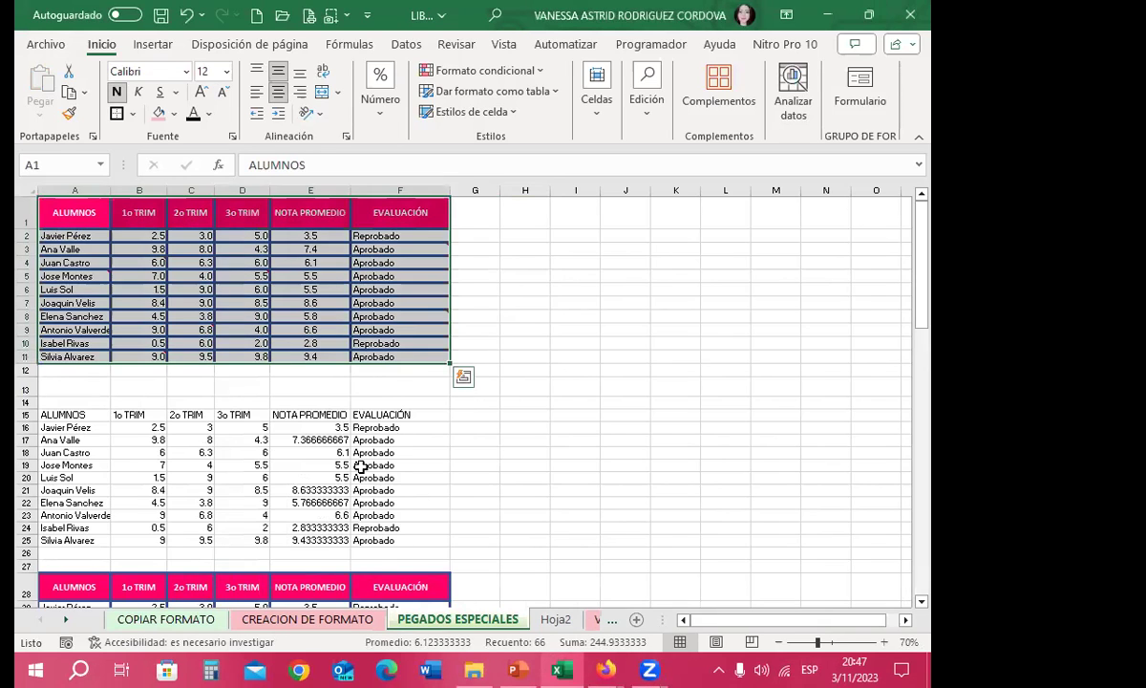
click(605, 670)
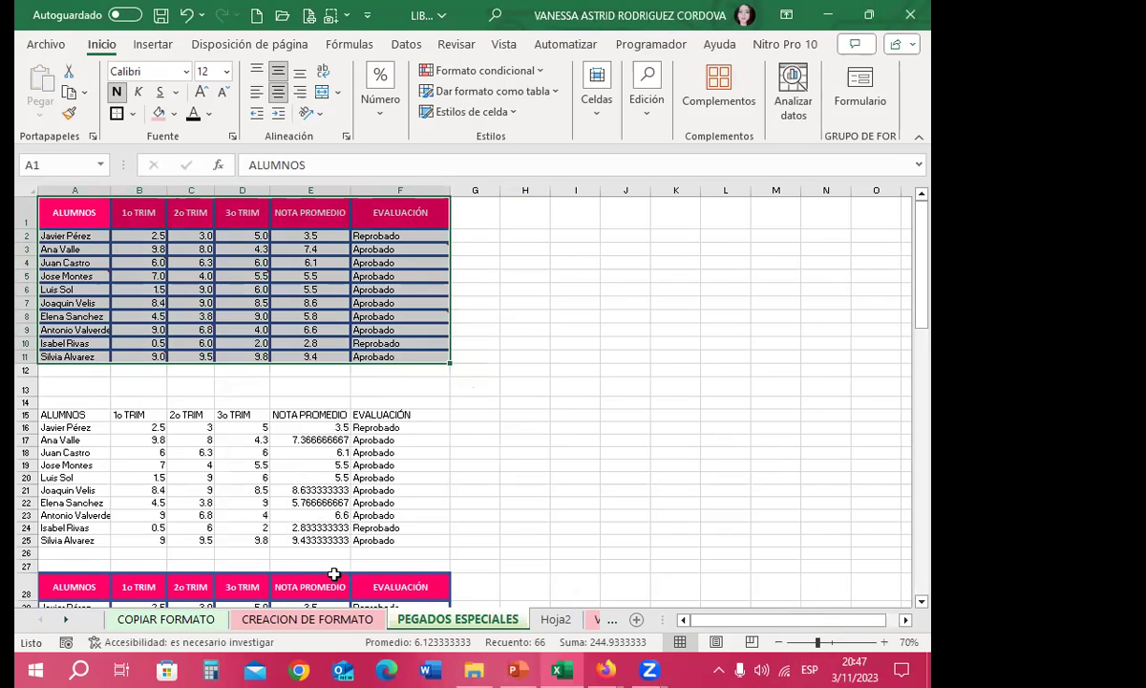
key(alt+Tab)
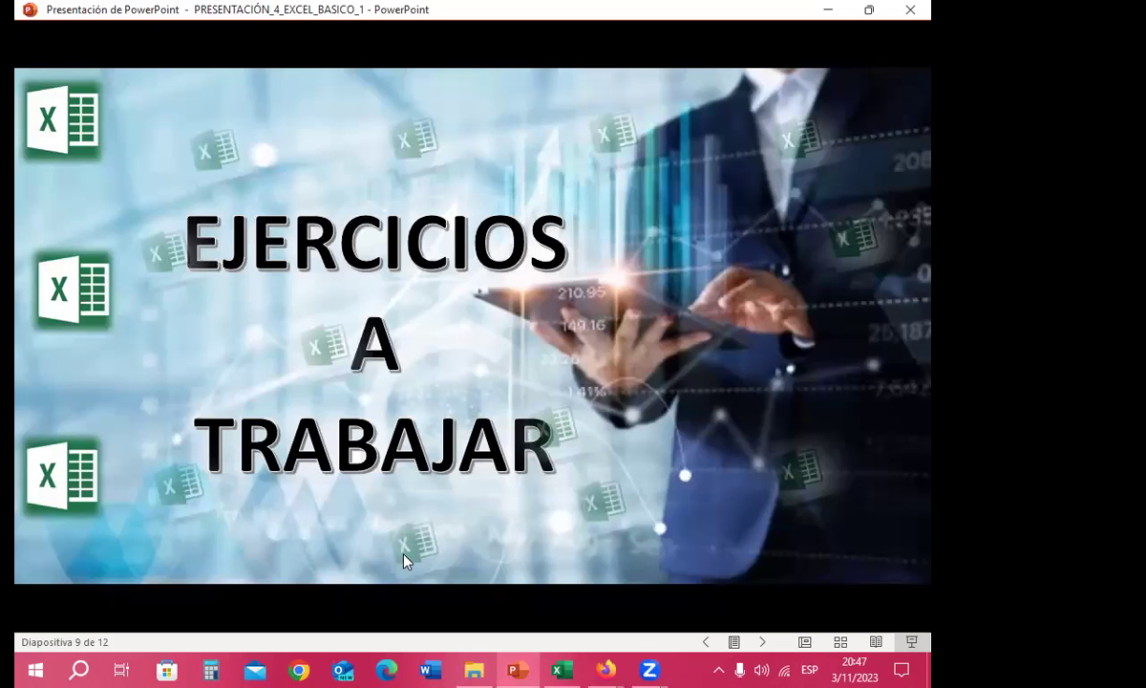
Leave the slide show, then open and close the Reuse Slides pane from Insertar.
key(Escape)
click(54, 354)
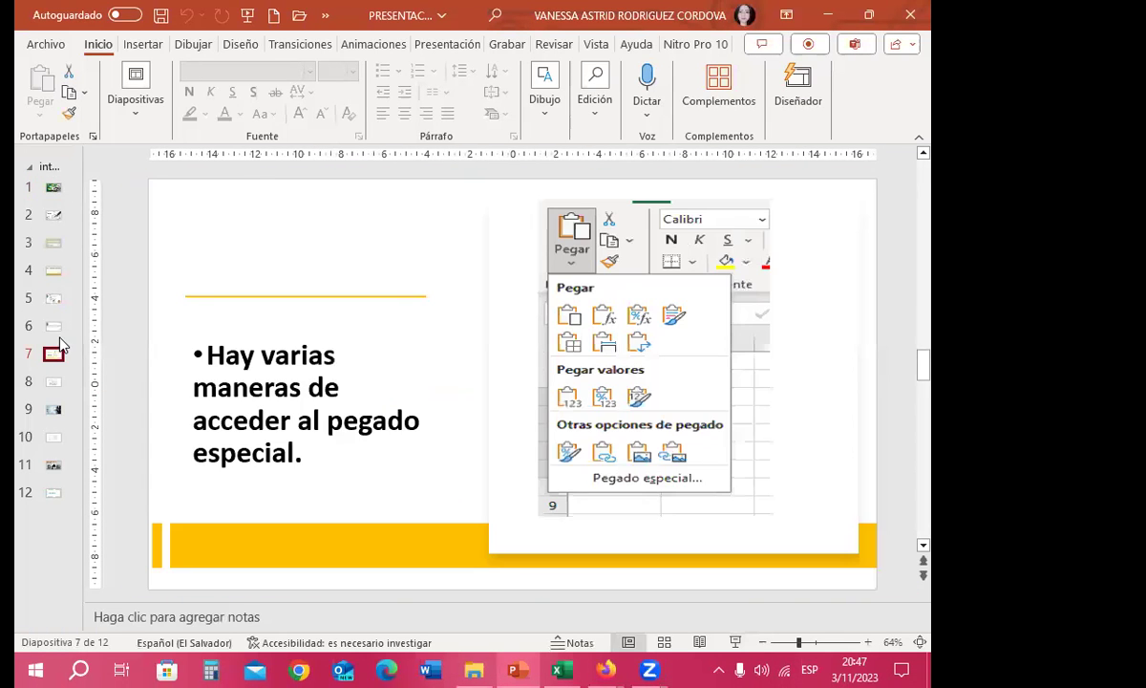
click(142, 44)
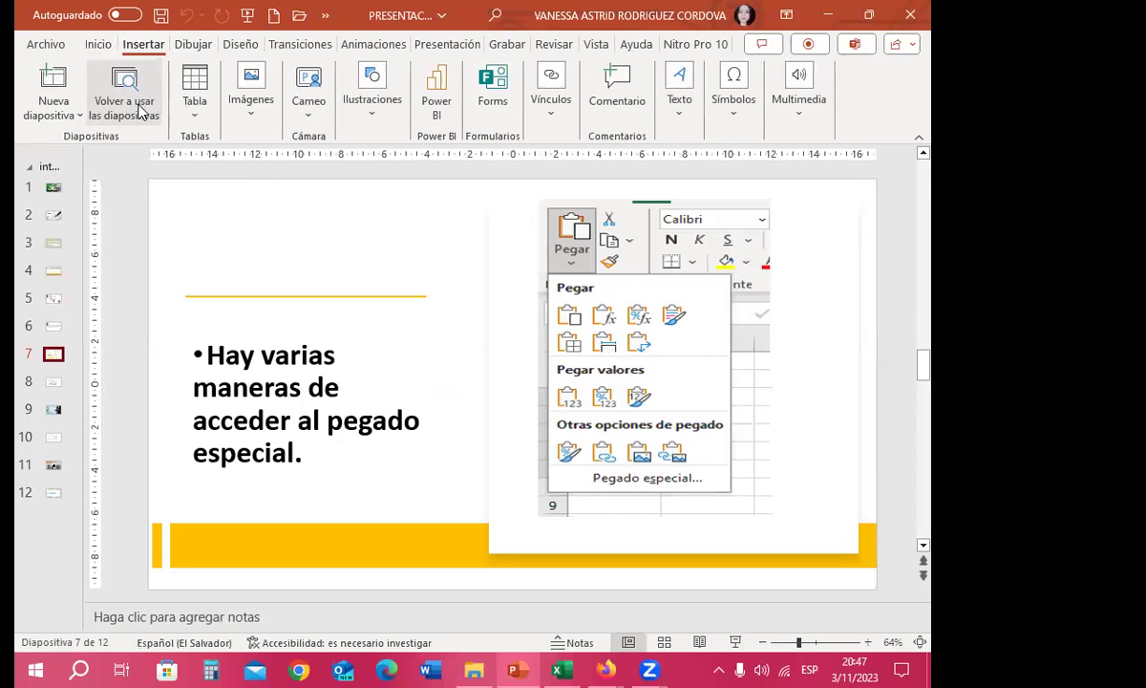
click(132, 86)
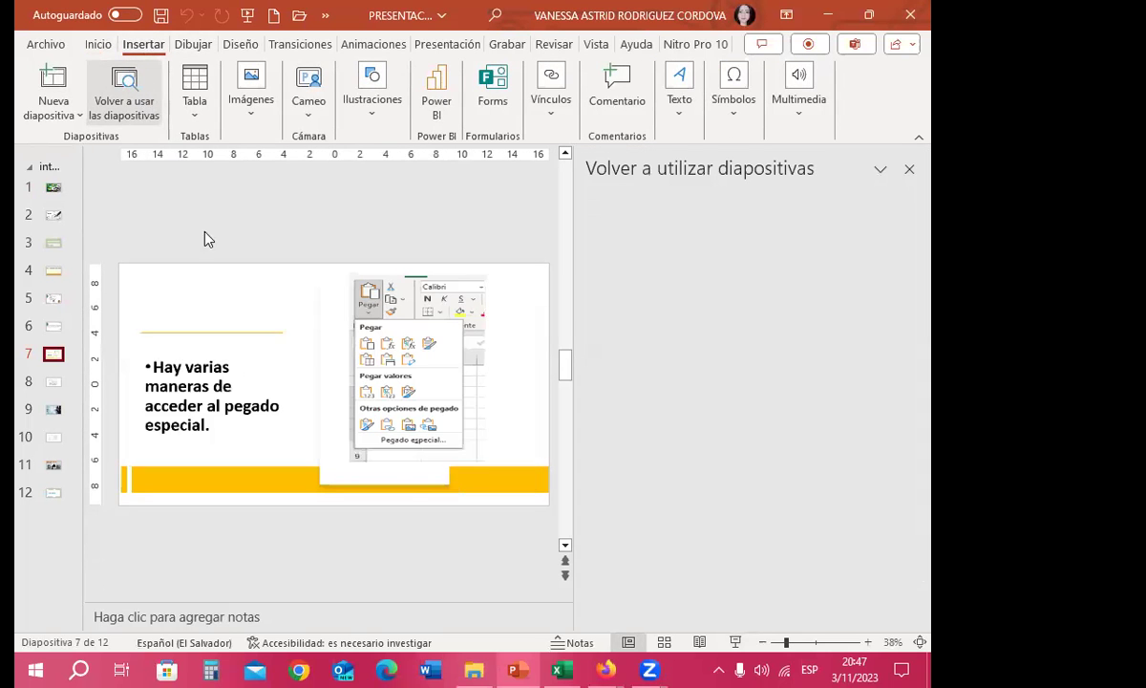
click(909, 169)
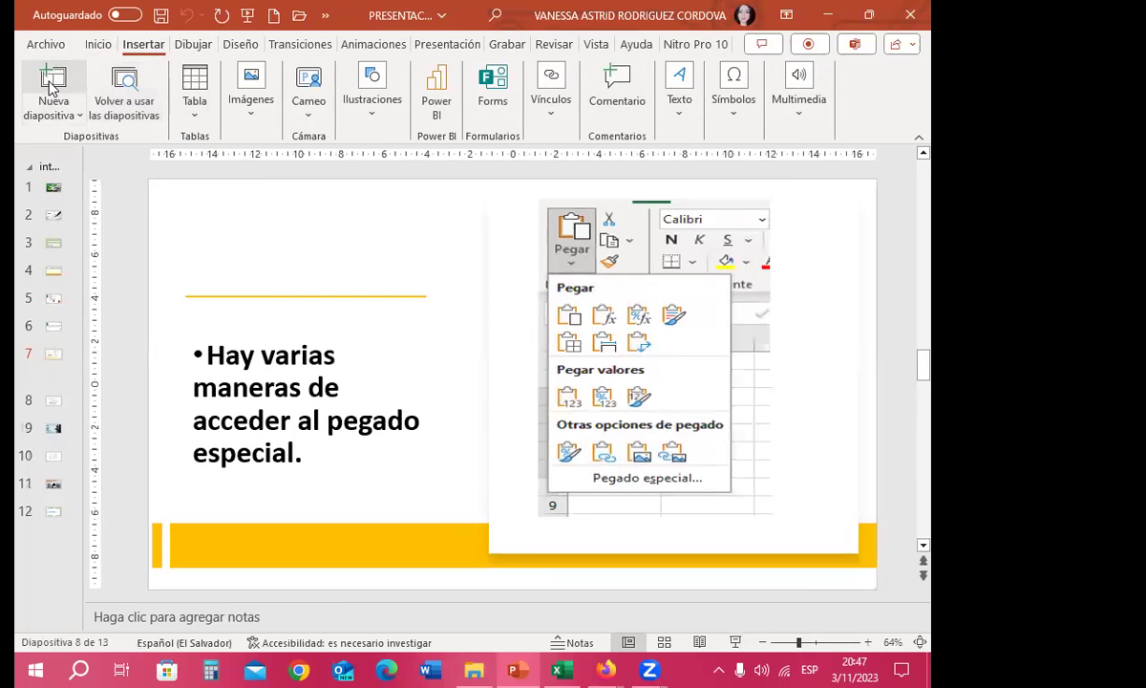
Insert a new blank slide, drag it to the start of the deck, and return to Excel.
click(53, 84)
drag(55, 388, 58, 191)
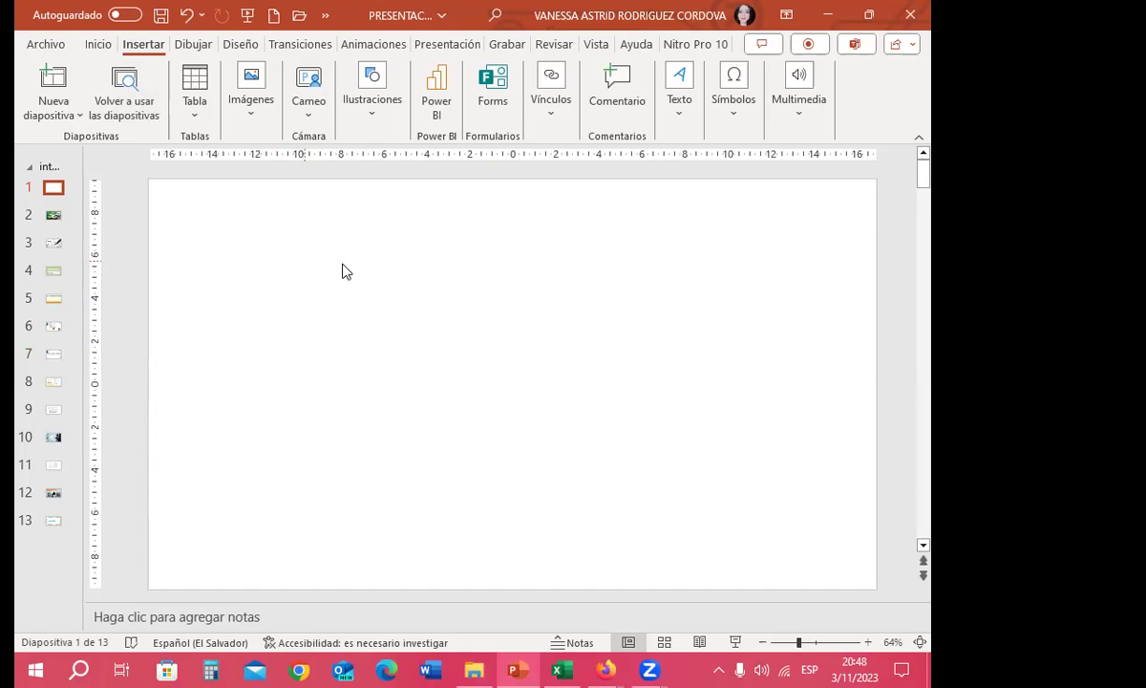
click(562, 668)
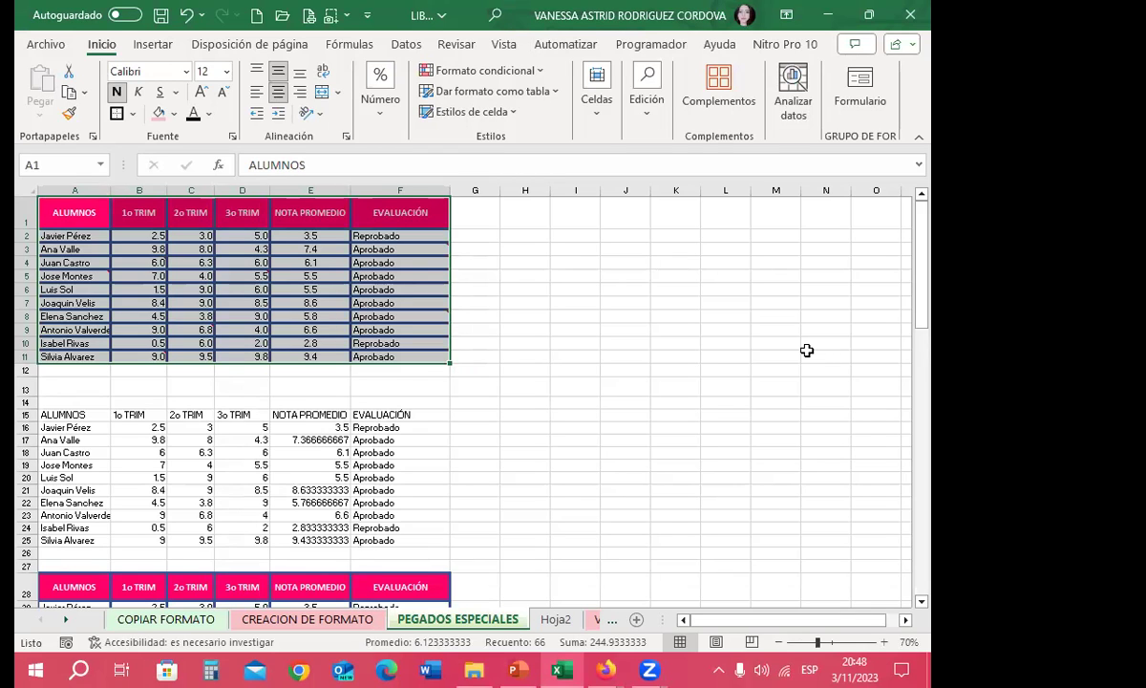
Copy the grades table and paste it in Excel as a picture.
click(69, 90)
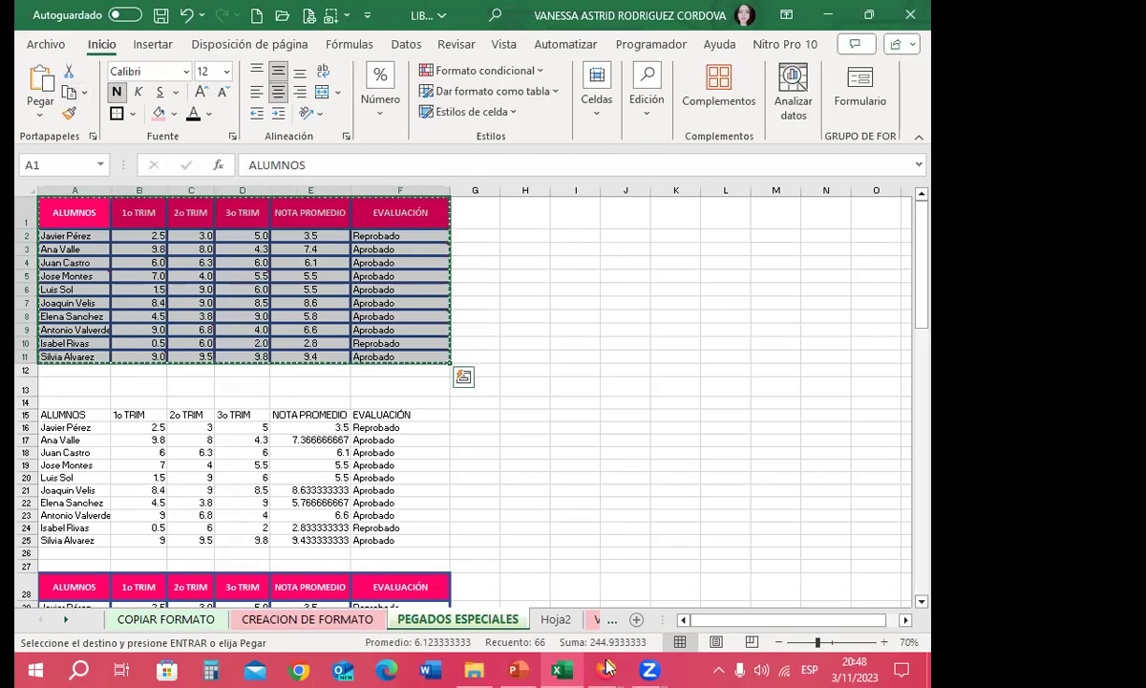
click(513, 668)
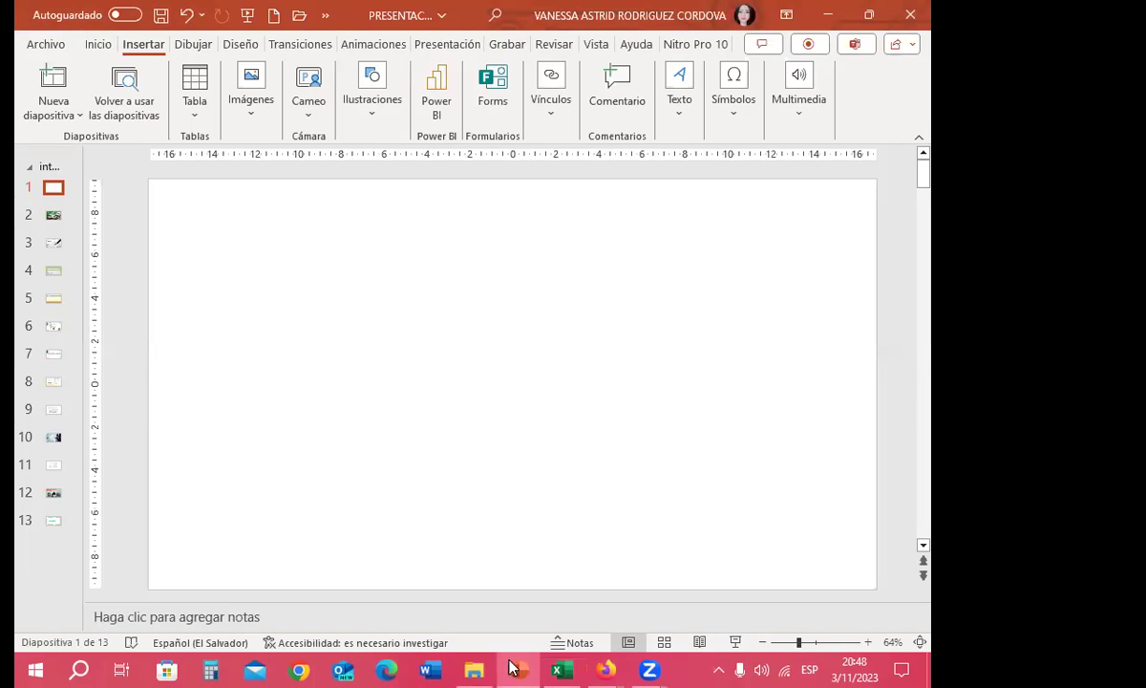
click(573, 668)
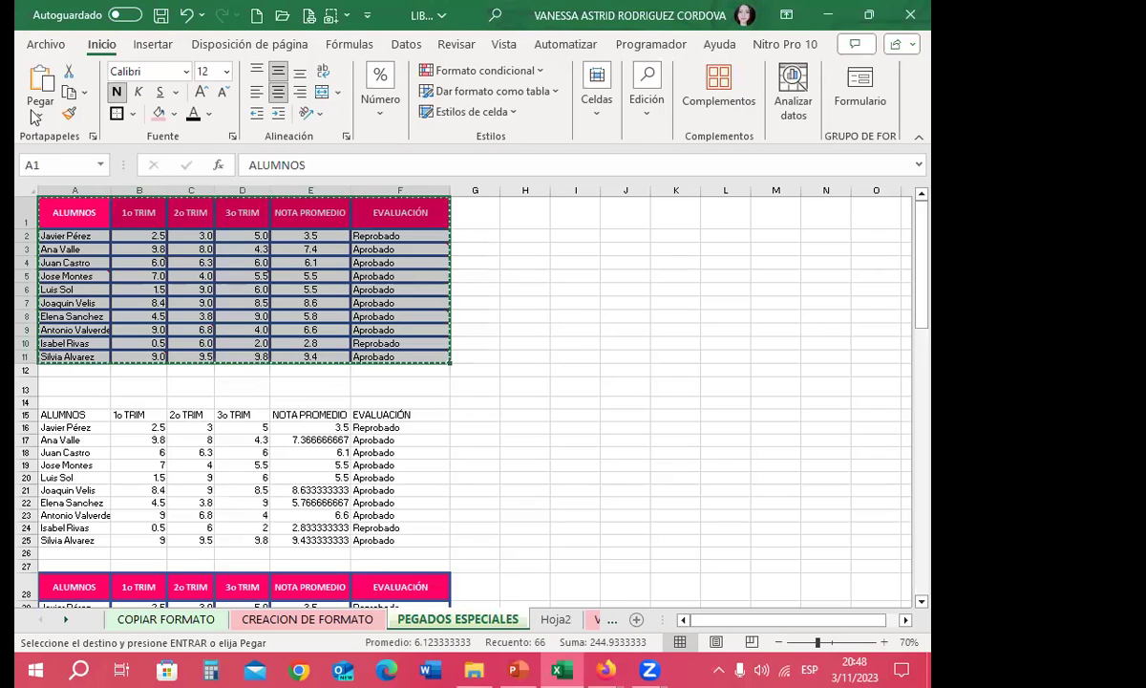
click(36, 116)
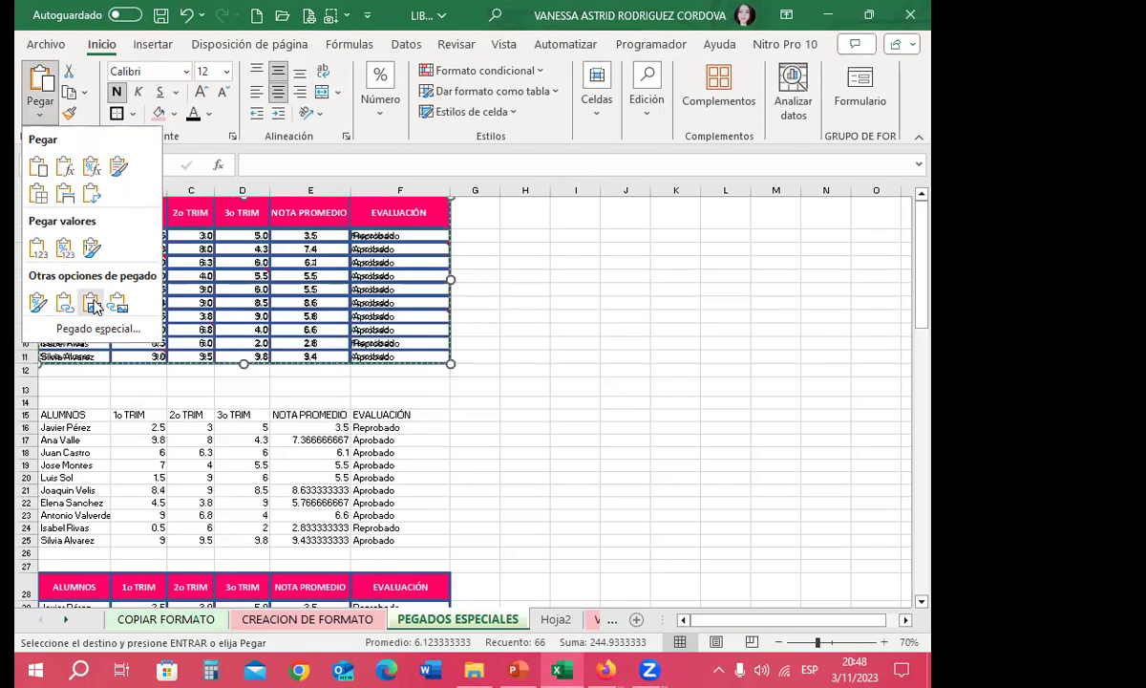
click(93, 304)
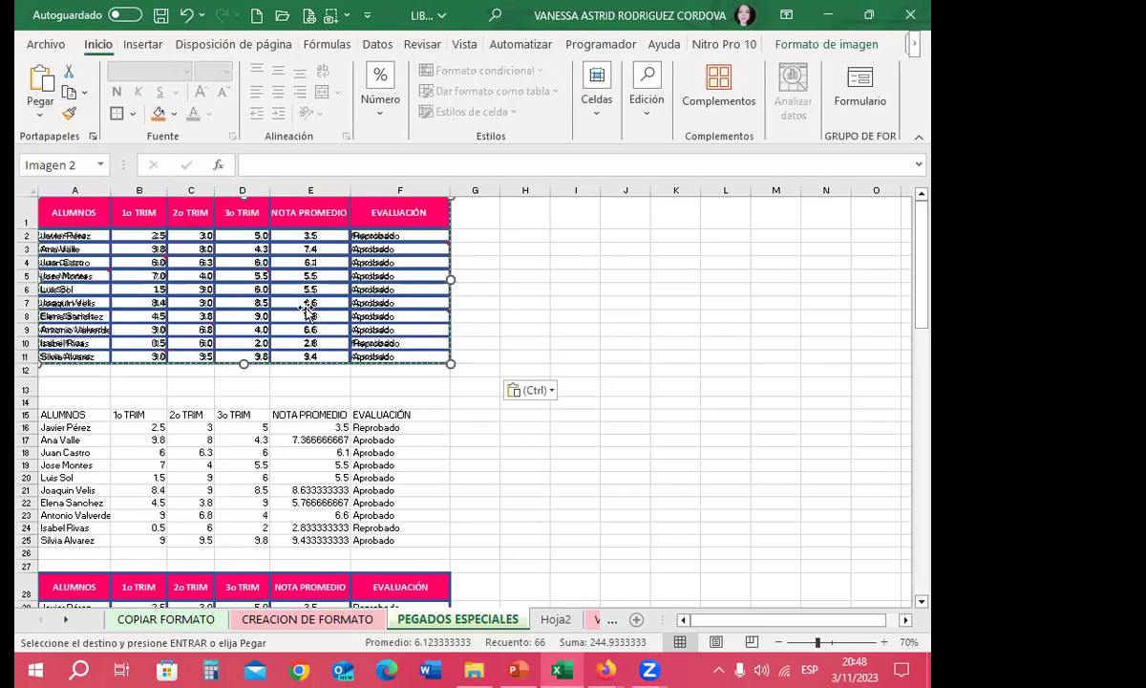
click(525, 214)
Paste the table as a picture again and drag it right of the original, in the top row.
click(40, 113)
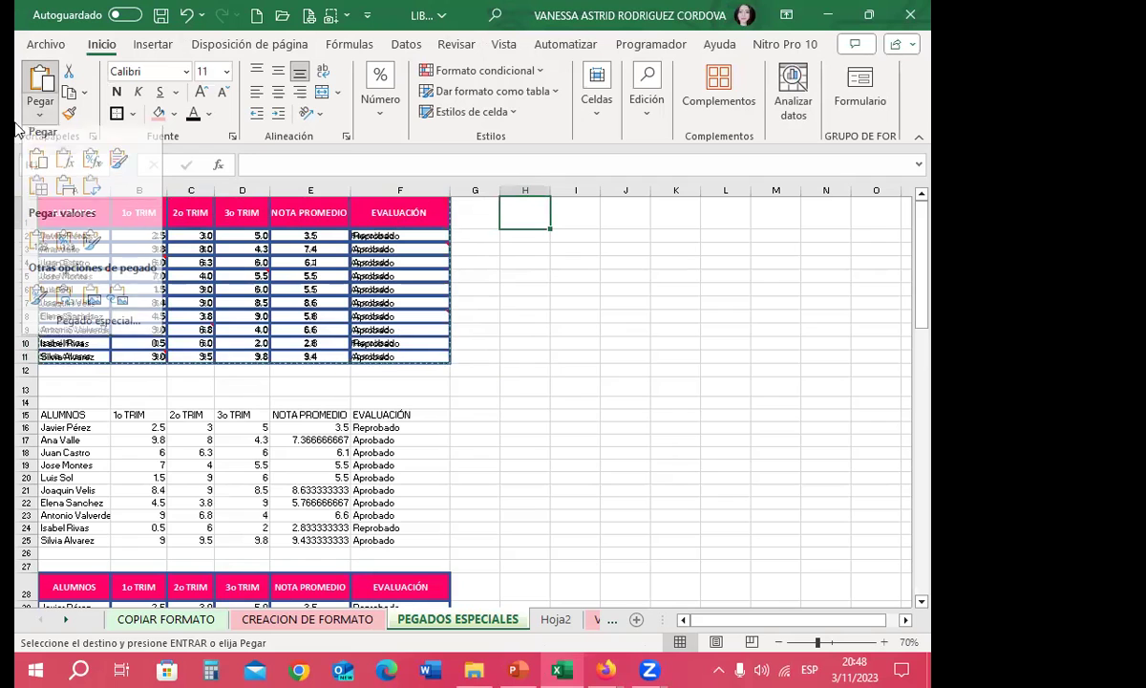
click(76, 327)
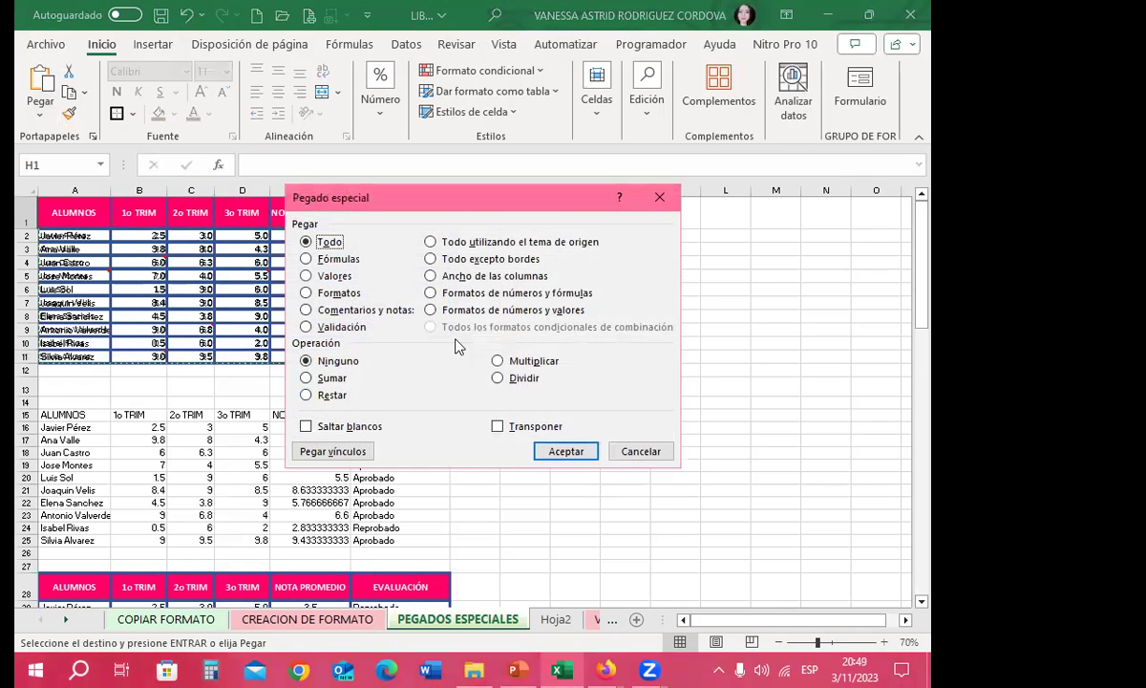
click(658, 197)
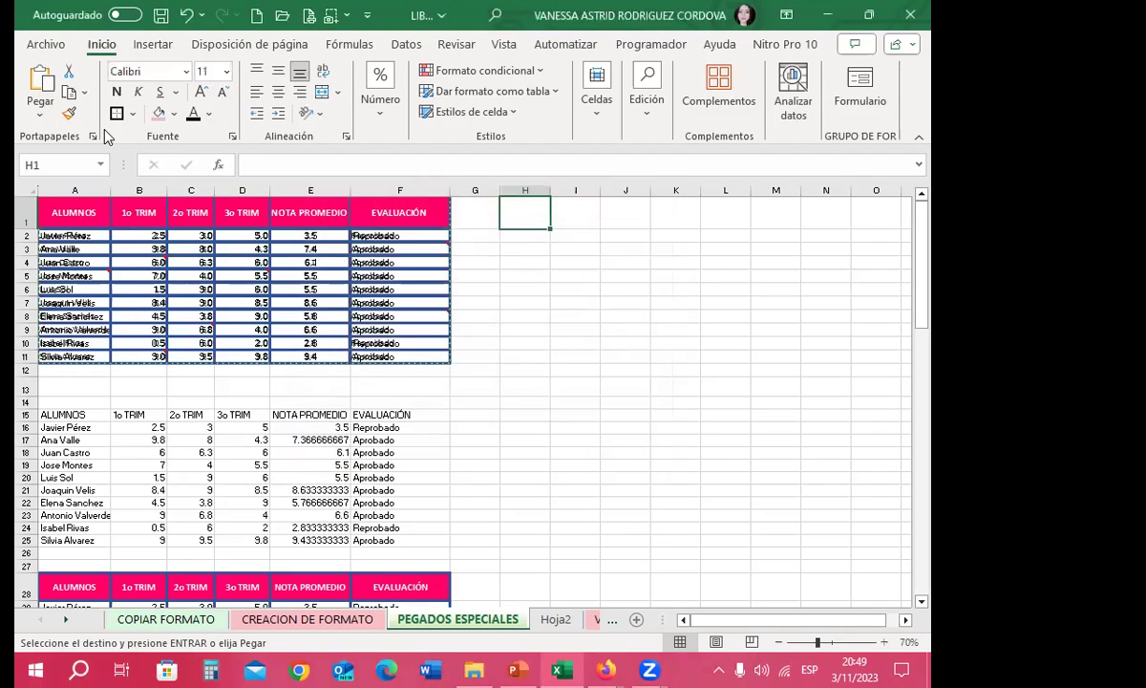
click(40, 113)
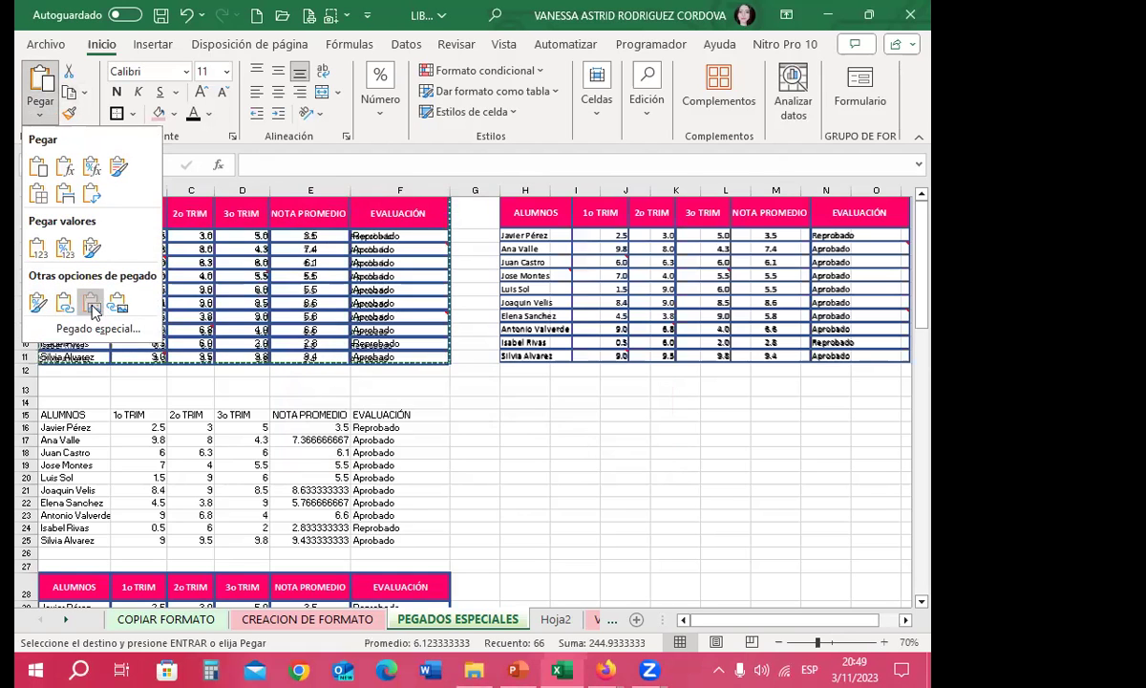
click(93, 310)
mouse_move(537, 312)
mouse_down()
mouse_move(505, 366)
mouse_move(492, 362)
mouse_up()
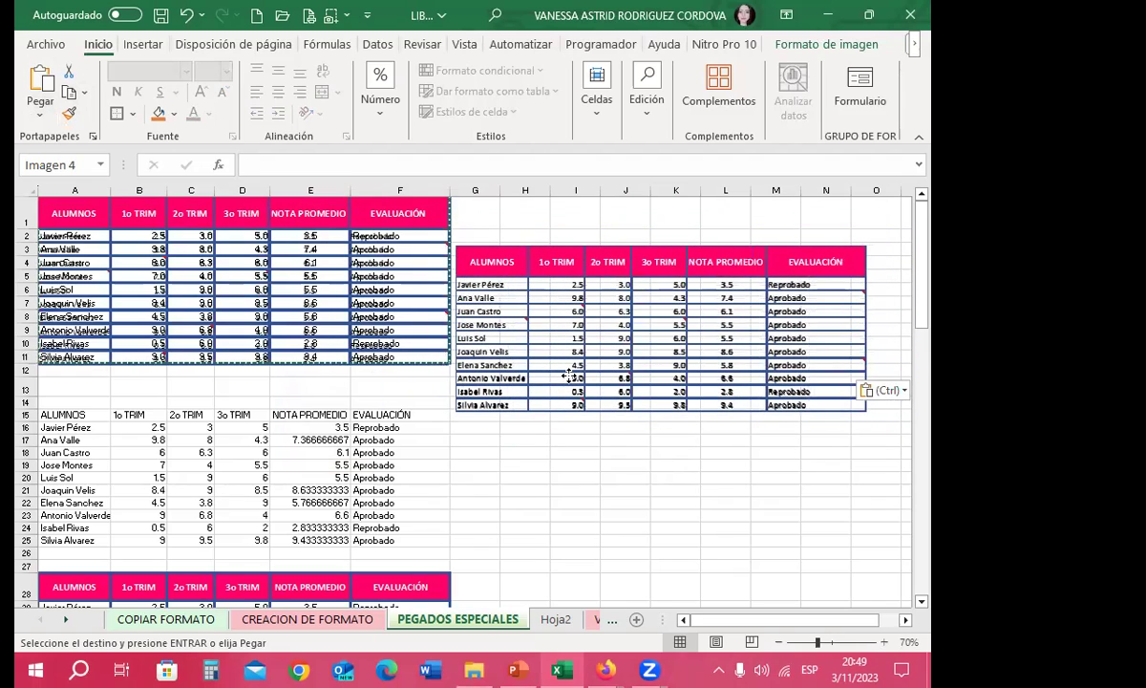
drag(569, 376, 588, 328)
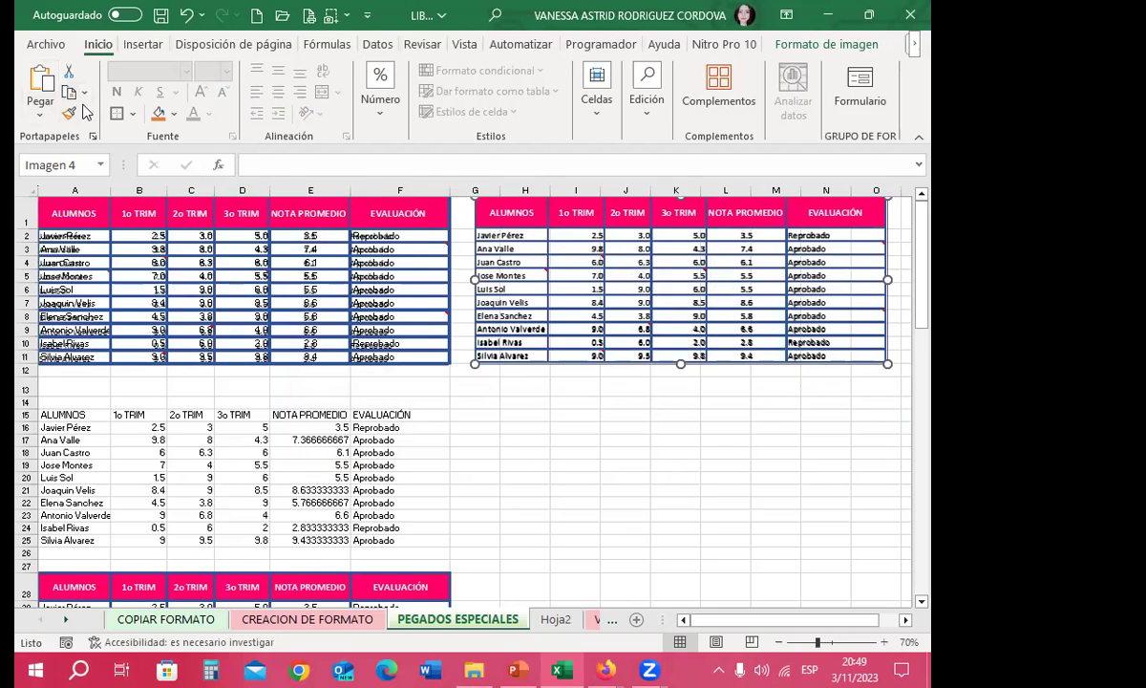
click(523, 669)
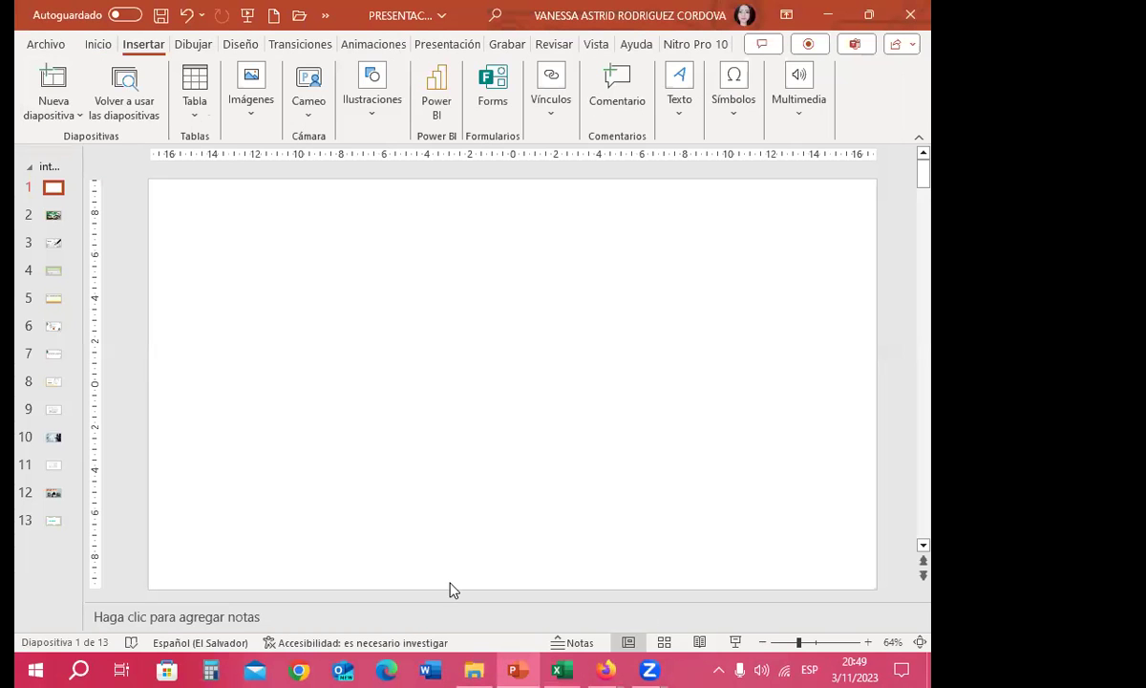
Paste the grades table onto slide 1, move it up-left, and enlarge it from the bottom-right corner.
click(98, 44)
click(40, 80)
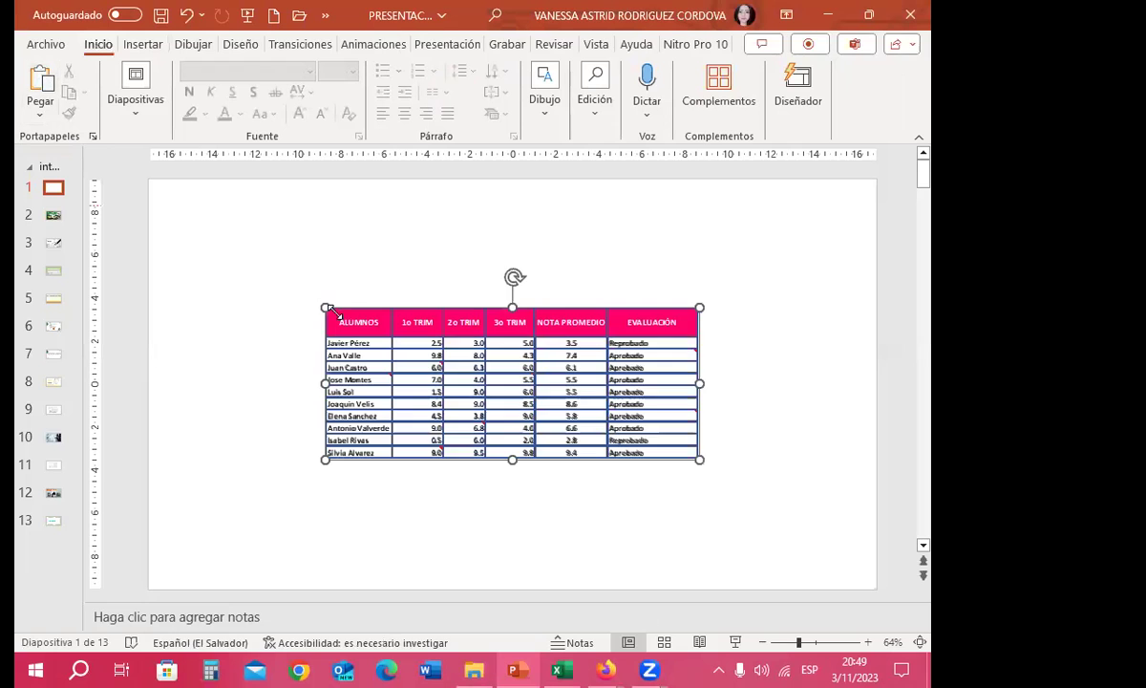
drag(537, 443, 460, 368)
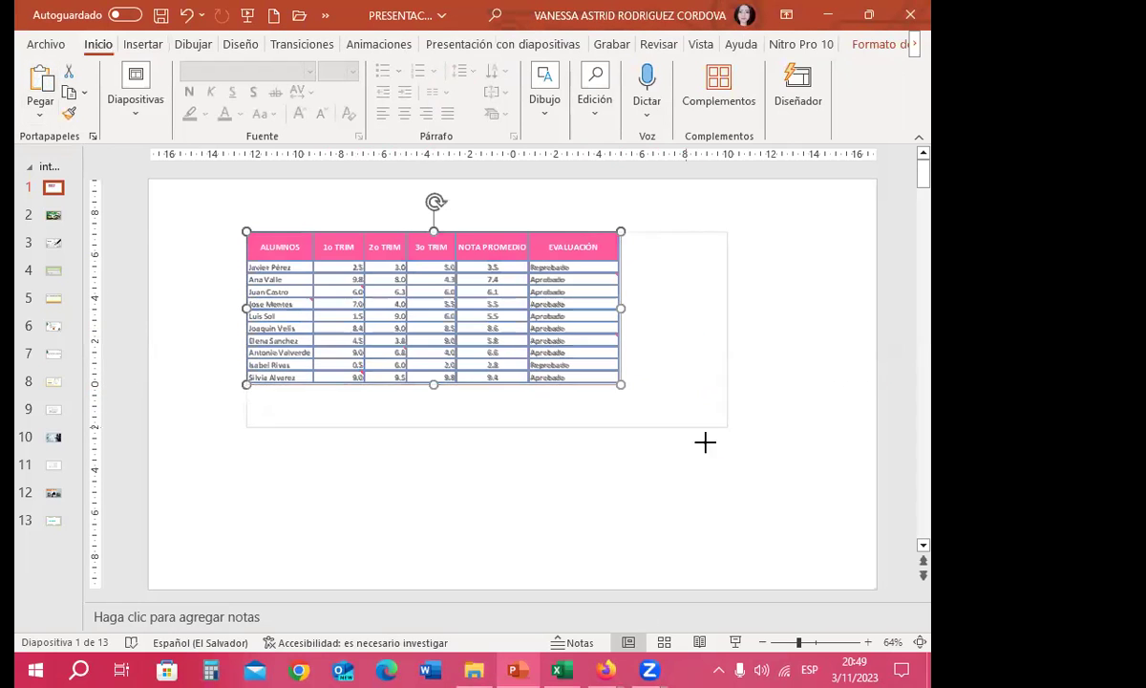
drag(621, 384, 735, 439)
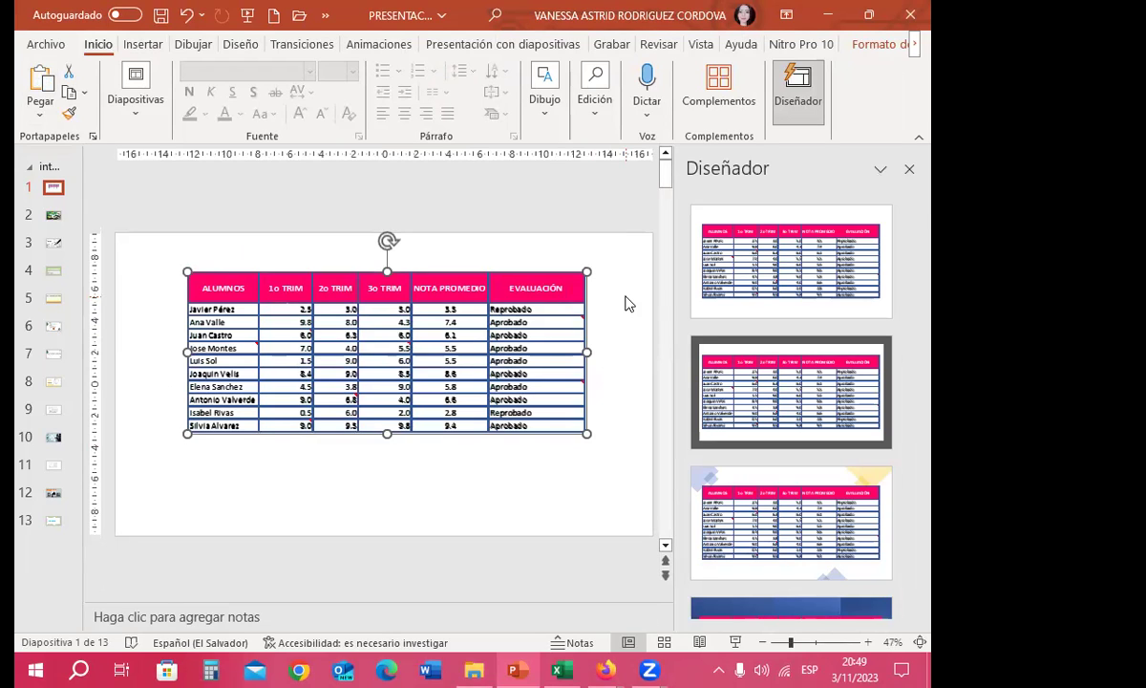
Apply the second Diseñador suggestion with a dark grey frame, close the pane, and nudge the table down.
click(815, 394)
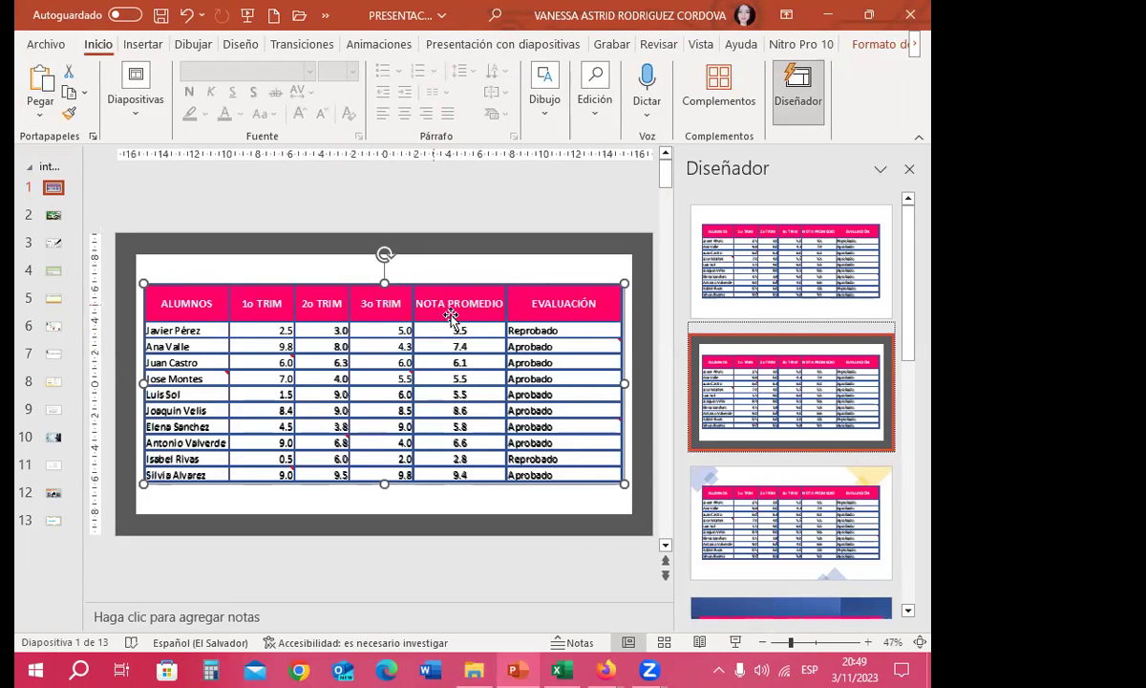
scroll(351, 396, down, 1)
scroll(361, 388, up, 1)
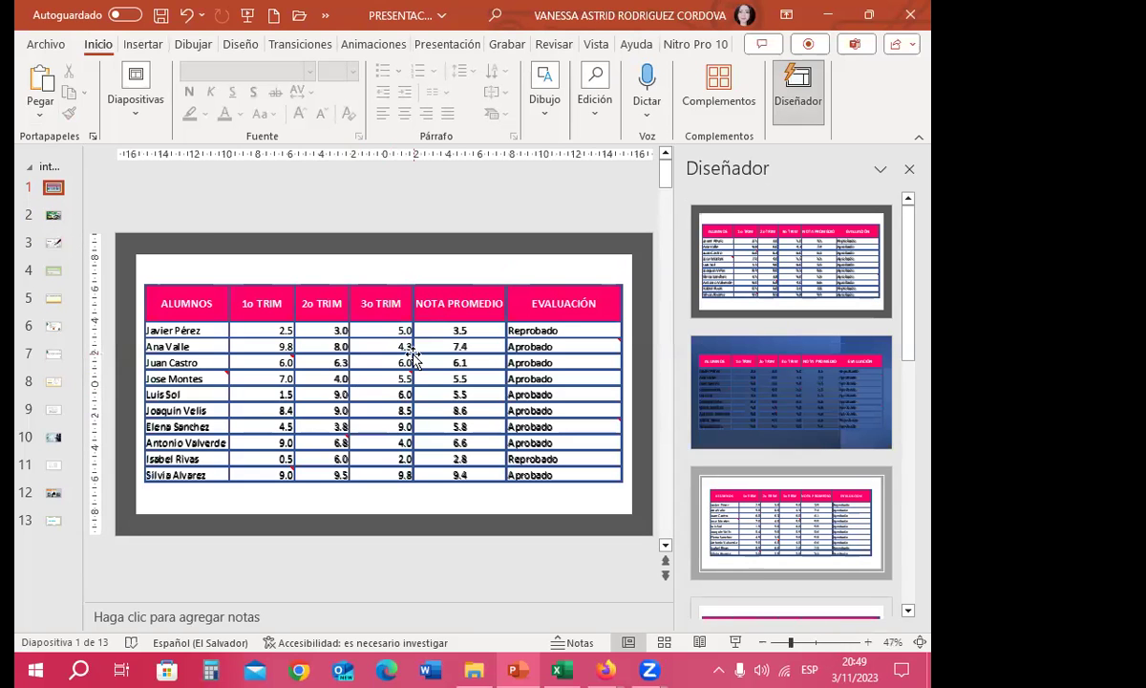
click(909, 168)
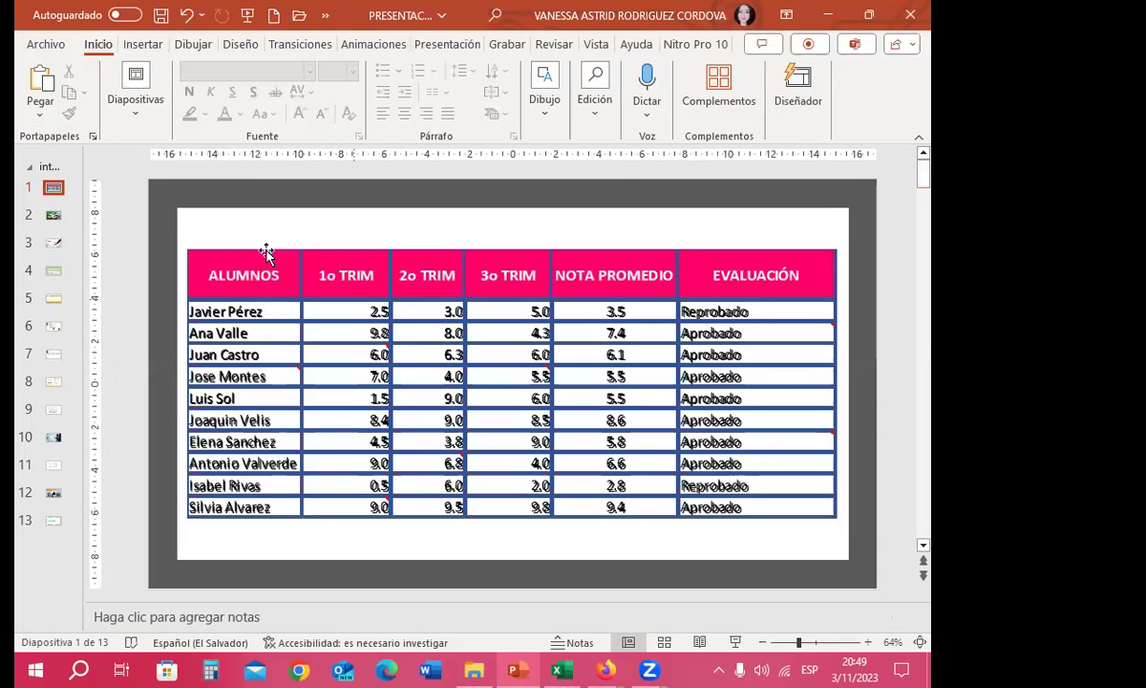
click(554, 246)
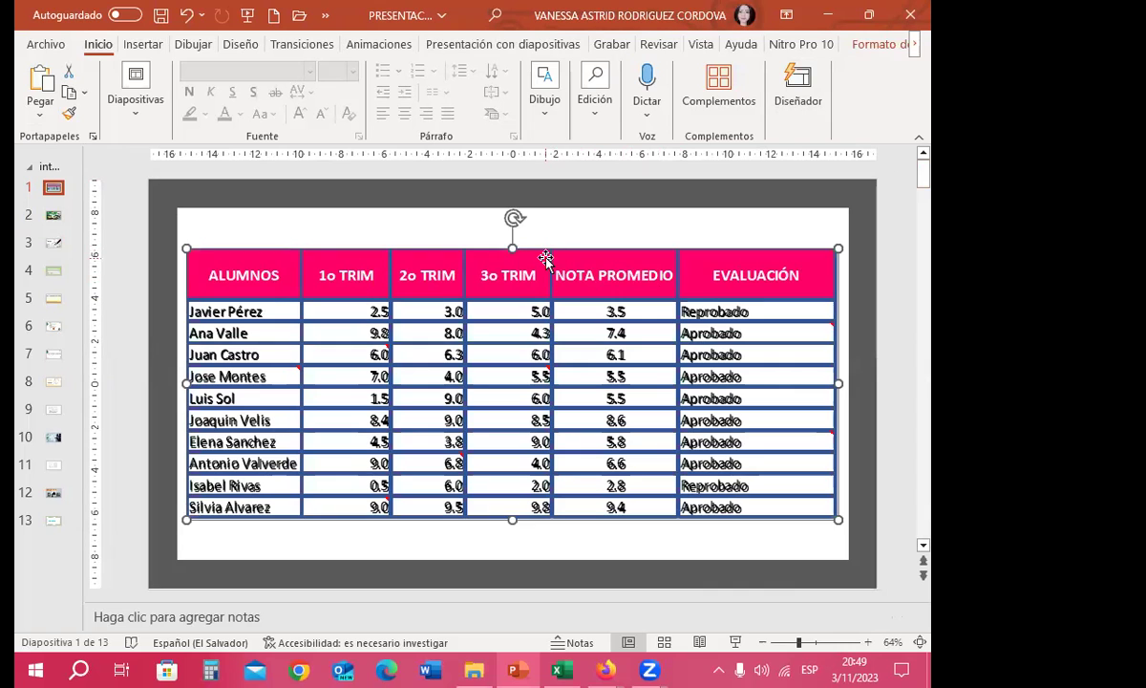
drag(512, 254, 507, 277)
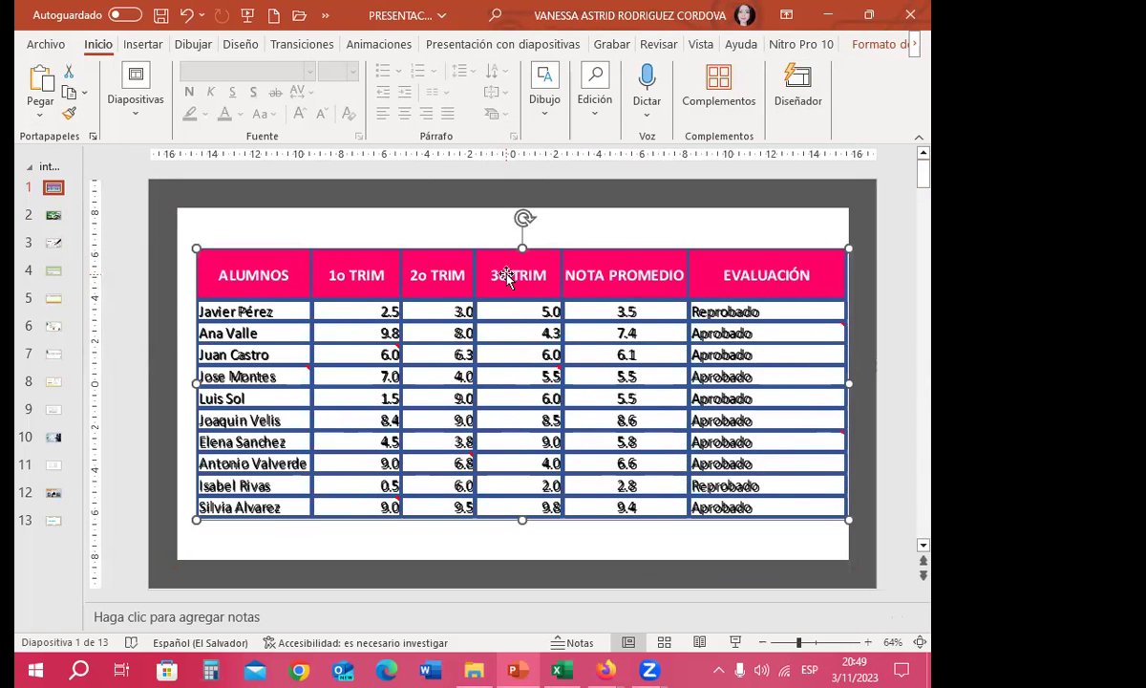
click(506, 275)
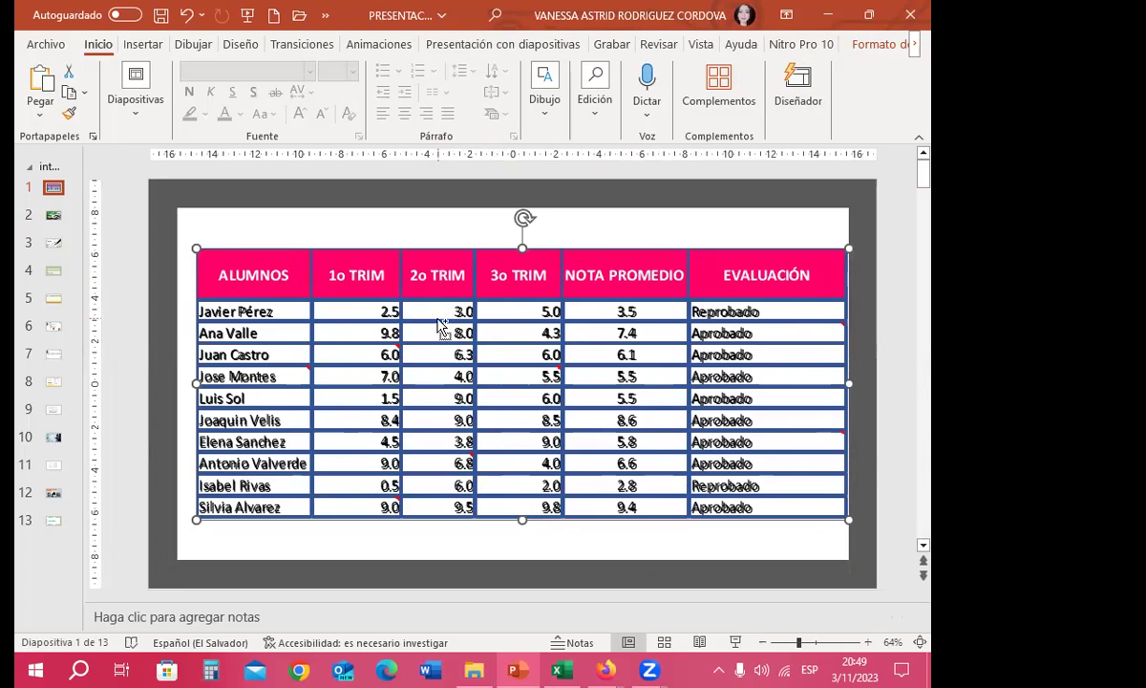
ctrl+scroll(441, 326, down, 2)
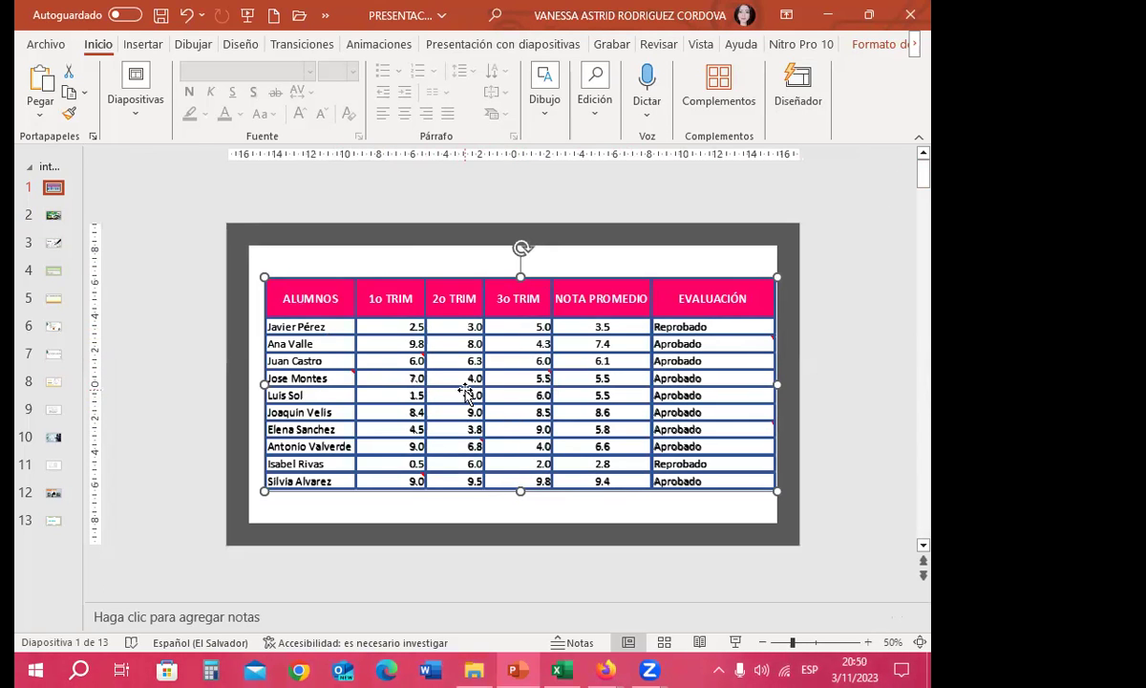
click(561, 669)
Delete the duplicate picture over the original table and shift the other picture right to column I.
click(507, 416)
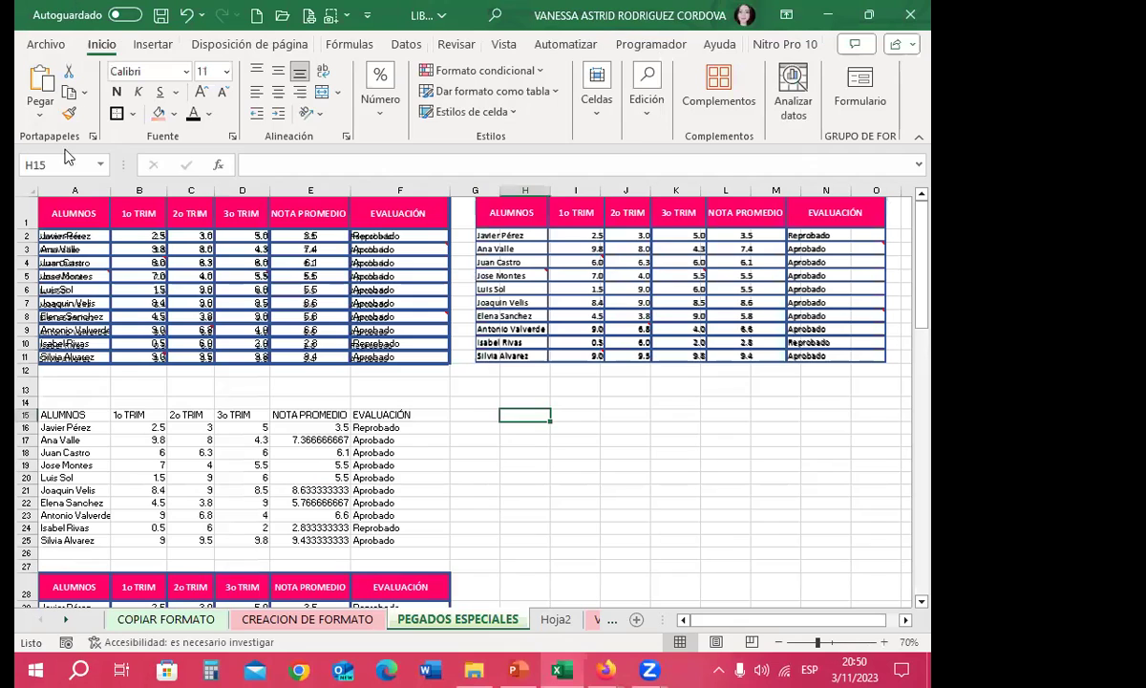
click(364, 223)
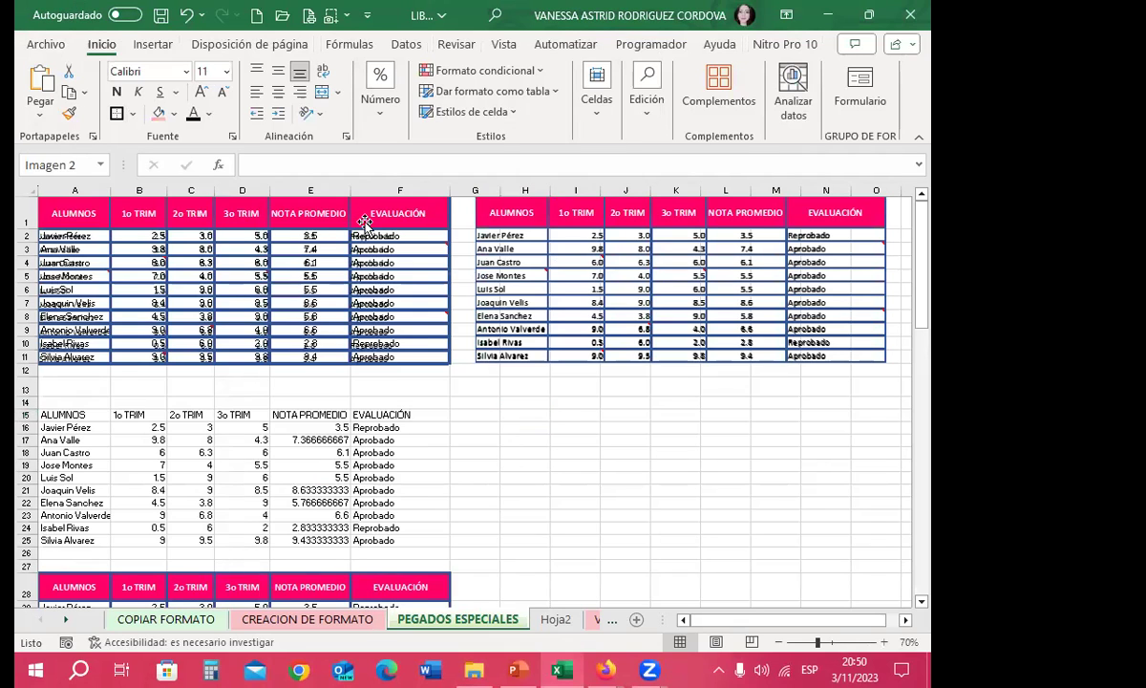
key(Delete)
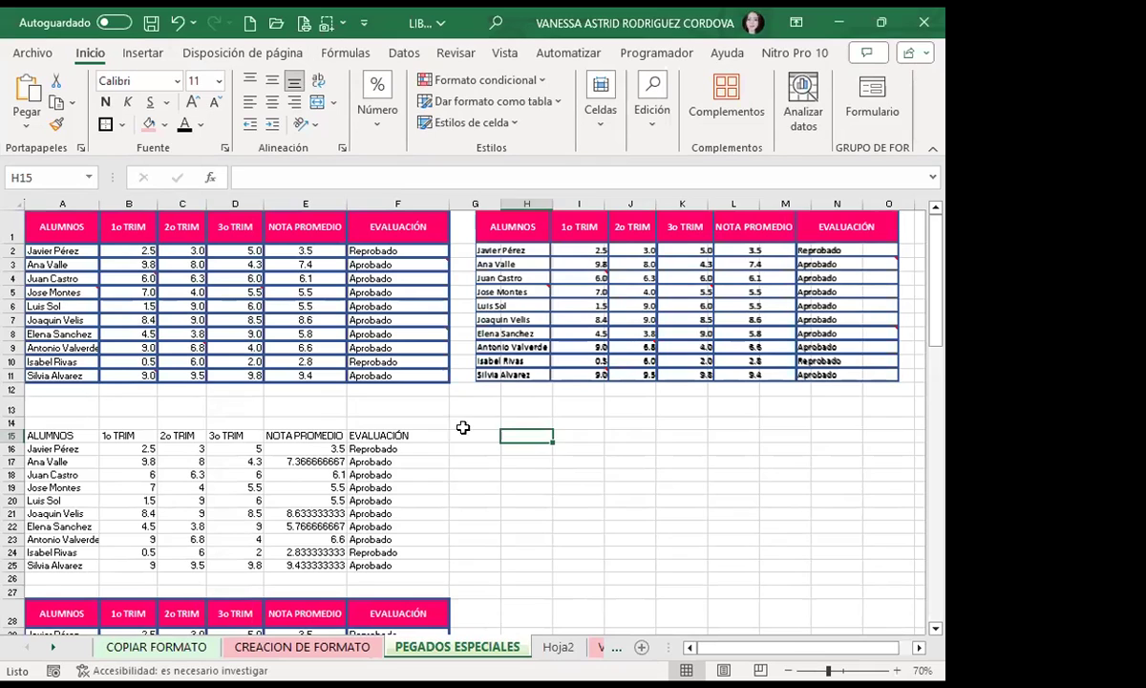
click(472, 405)
drag(564, 326, 649, 333)
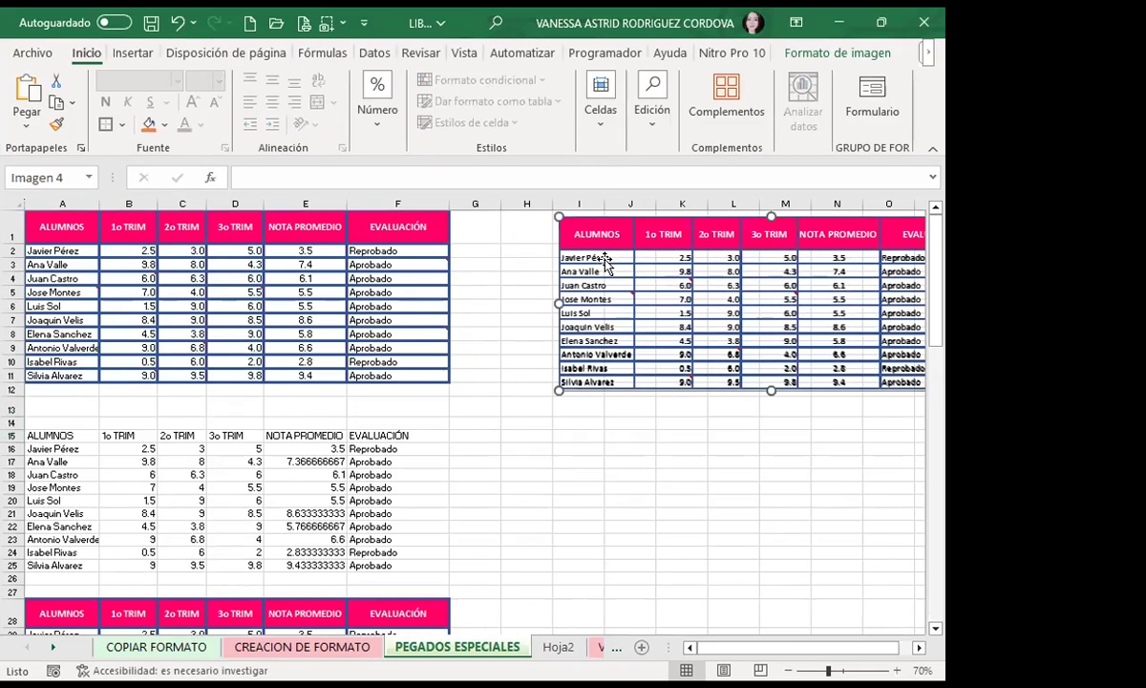
click(504, 332)
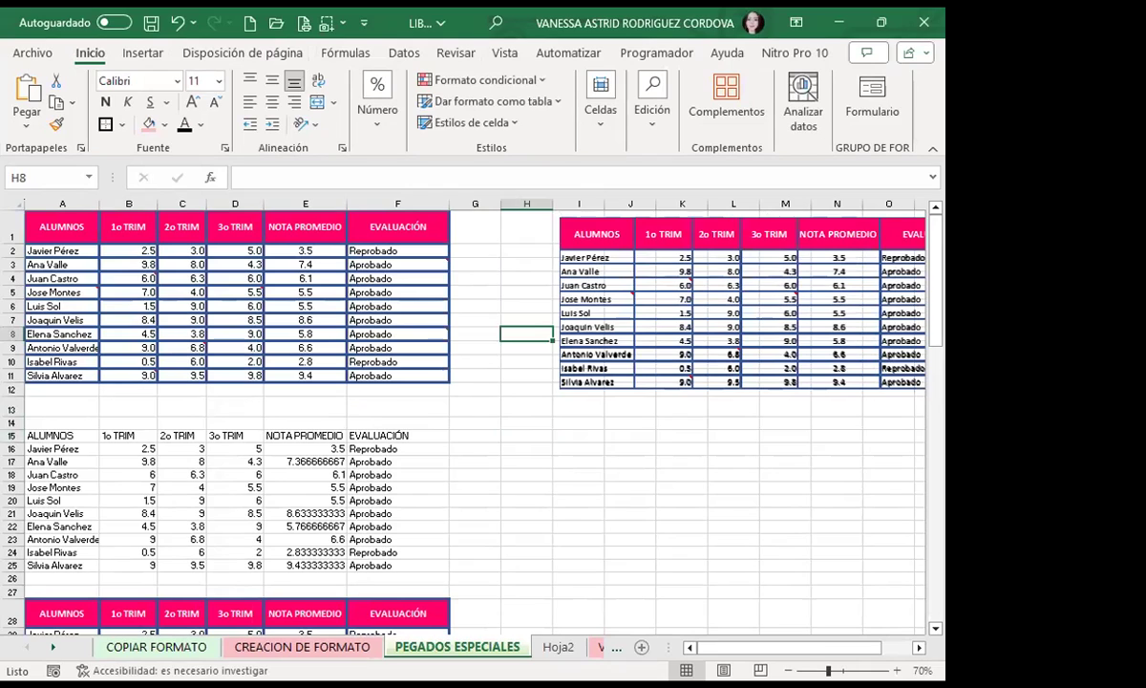
Check columns B–F on Hoja2, then select and copy the grades table A1:F11.
click(557, 646)
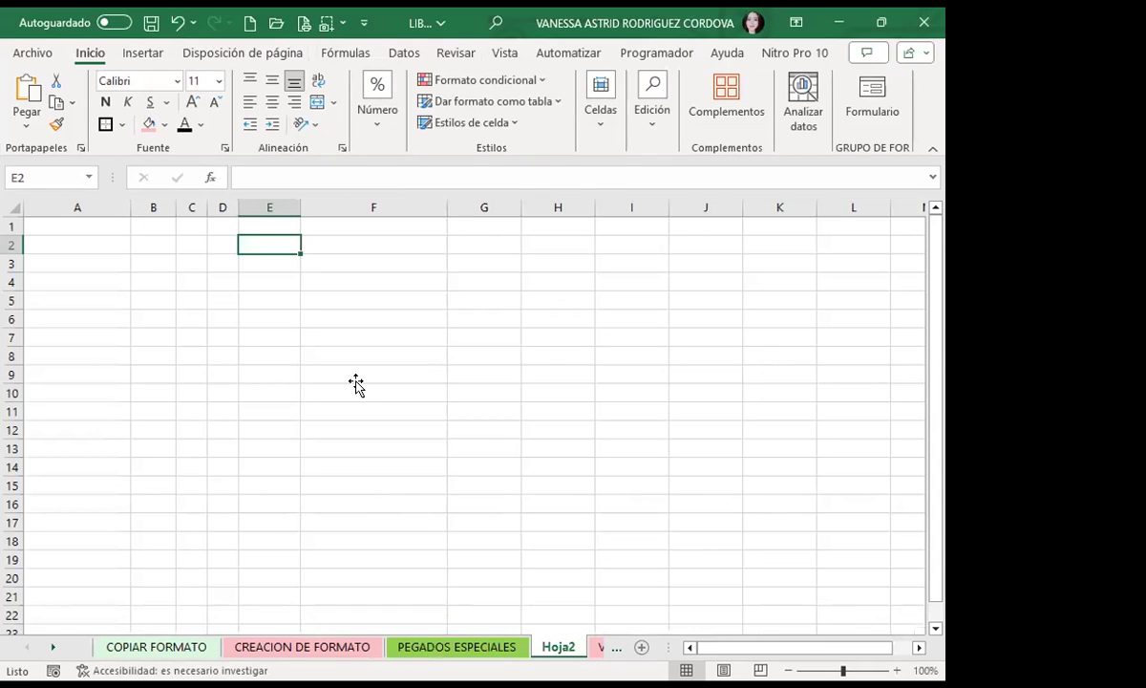
click(373, 430)
drag(154, 207, 187, 207)
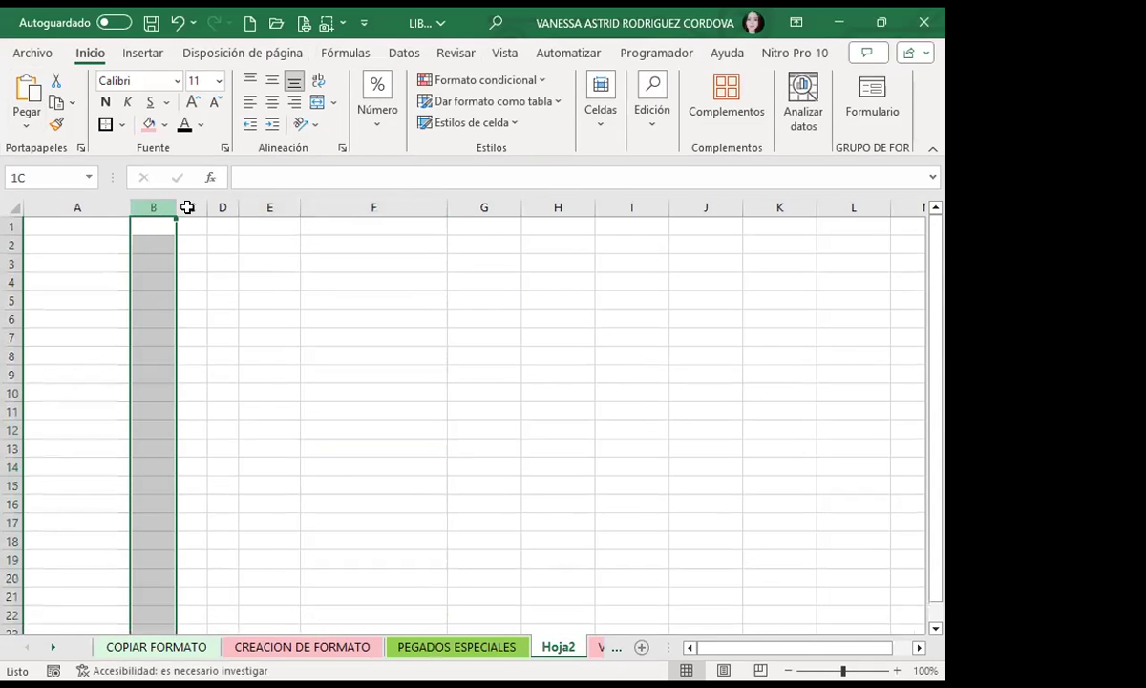
click(601, 135)
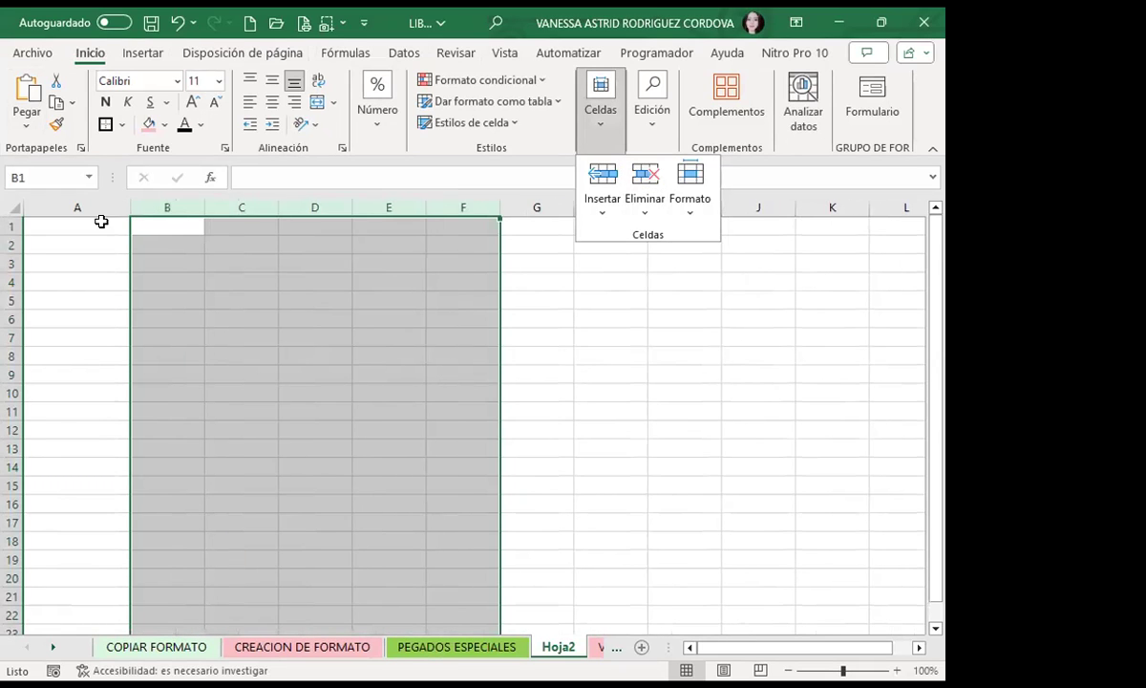
drag(67, 226, 397, 374)
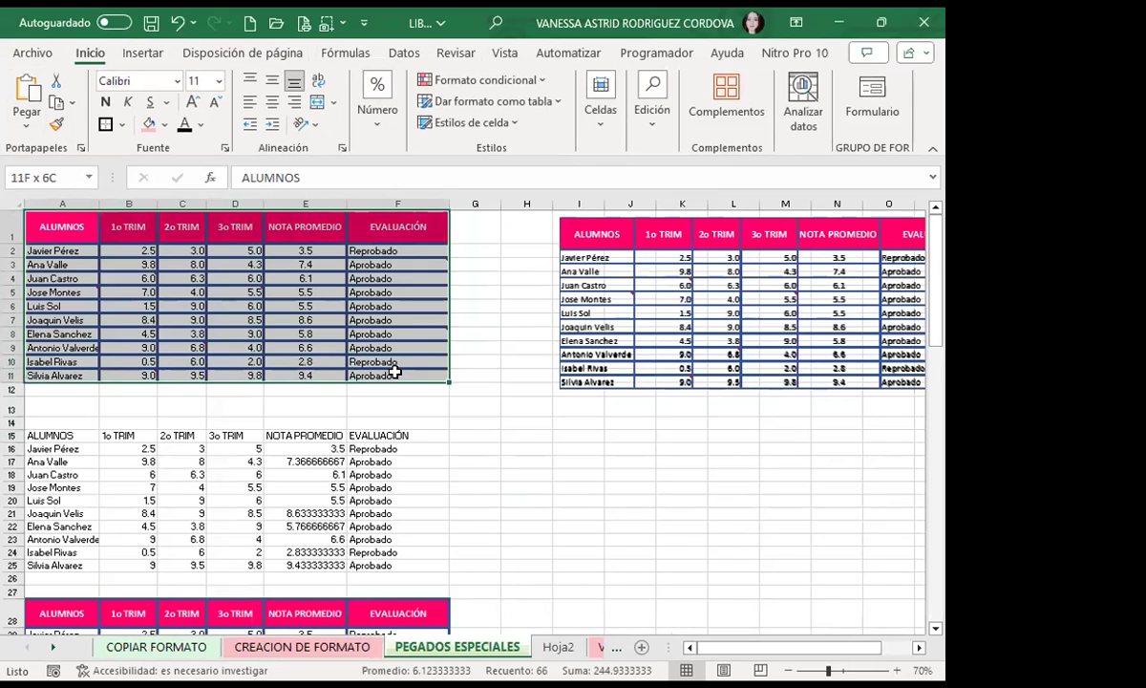
click(55, 105)
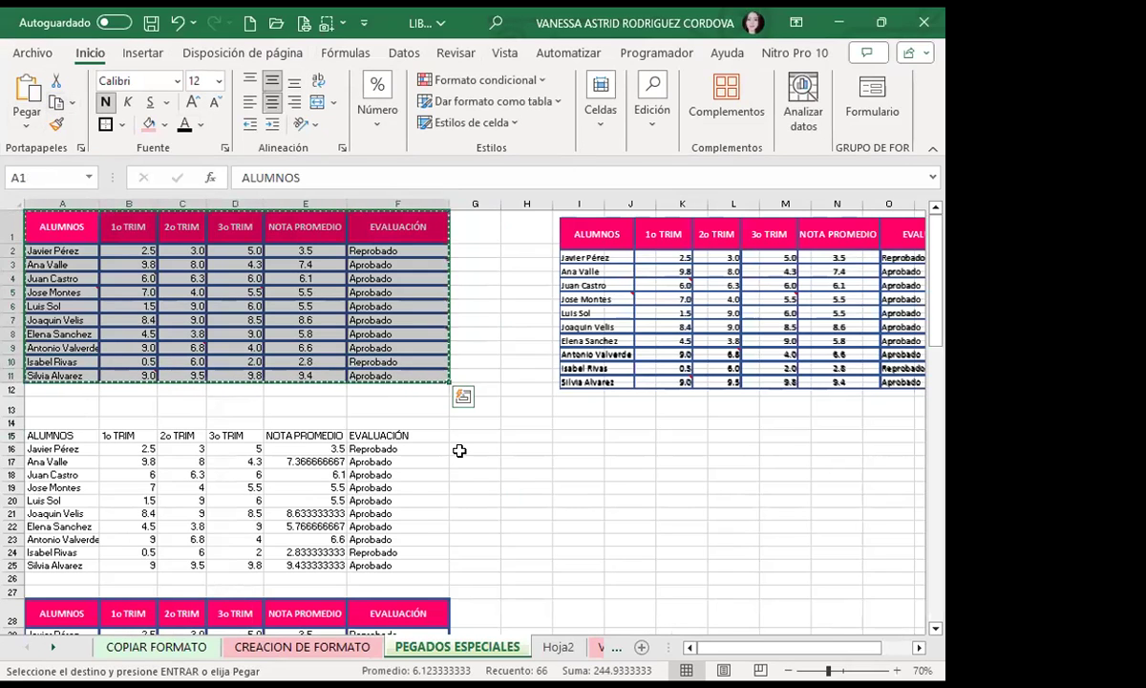
Paste the table on Hoja2 as an Imagen vinculada, check Vista > Mostrar, and move it to row 2.
click(557, 646)
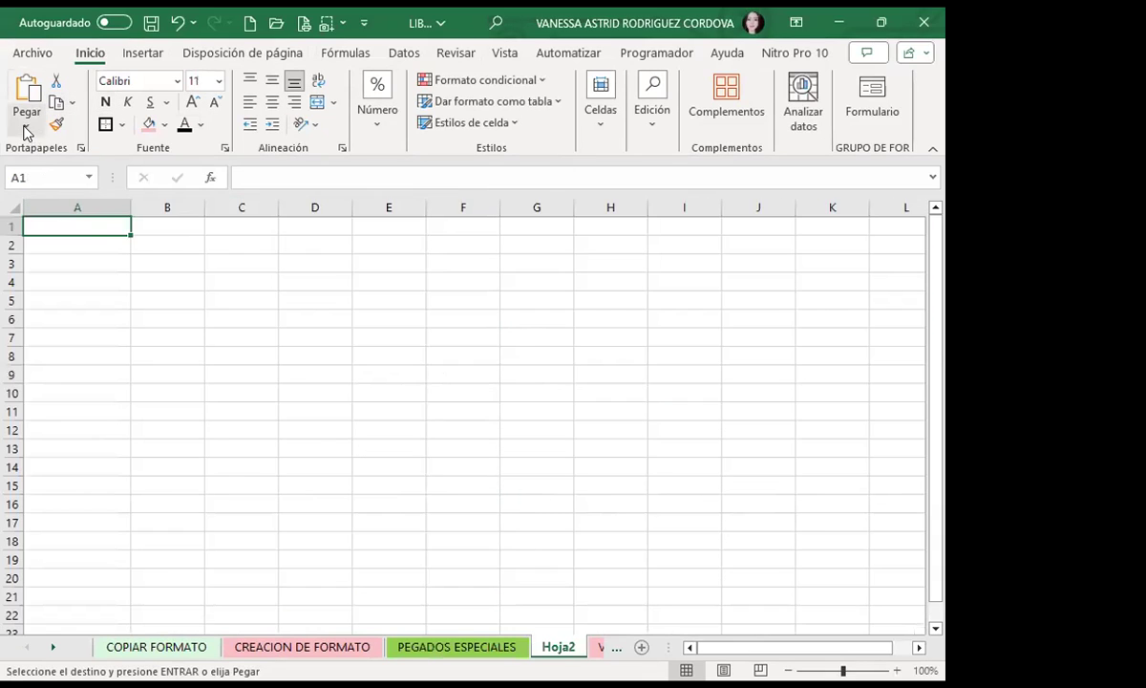
click(26, 125)
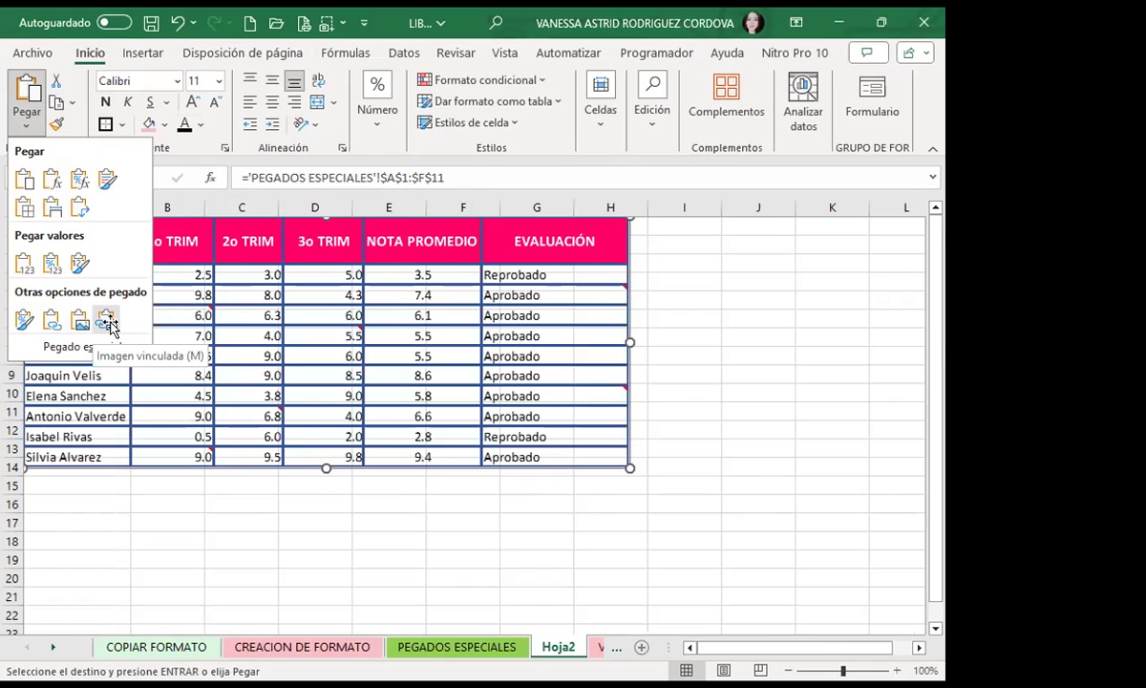
click(107, 324)
click(468, 55)
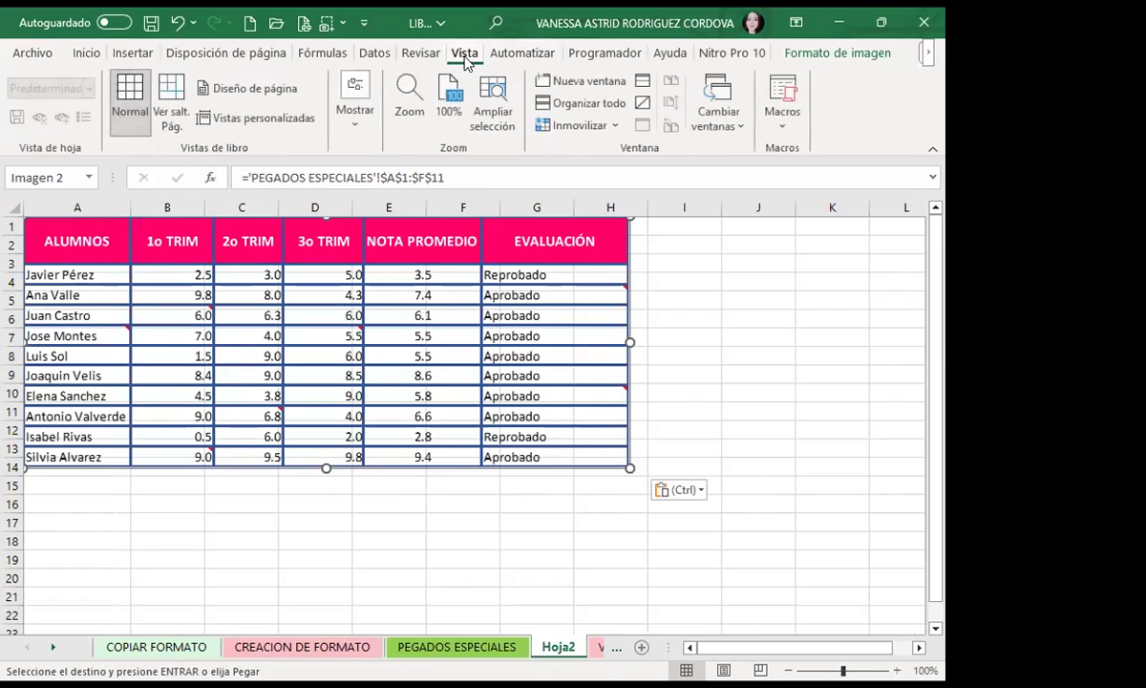
click(352, 113)
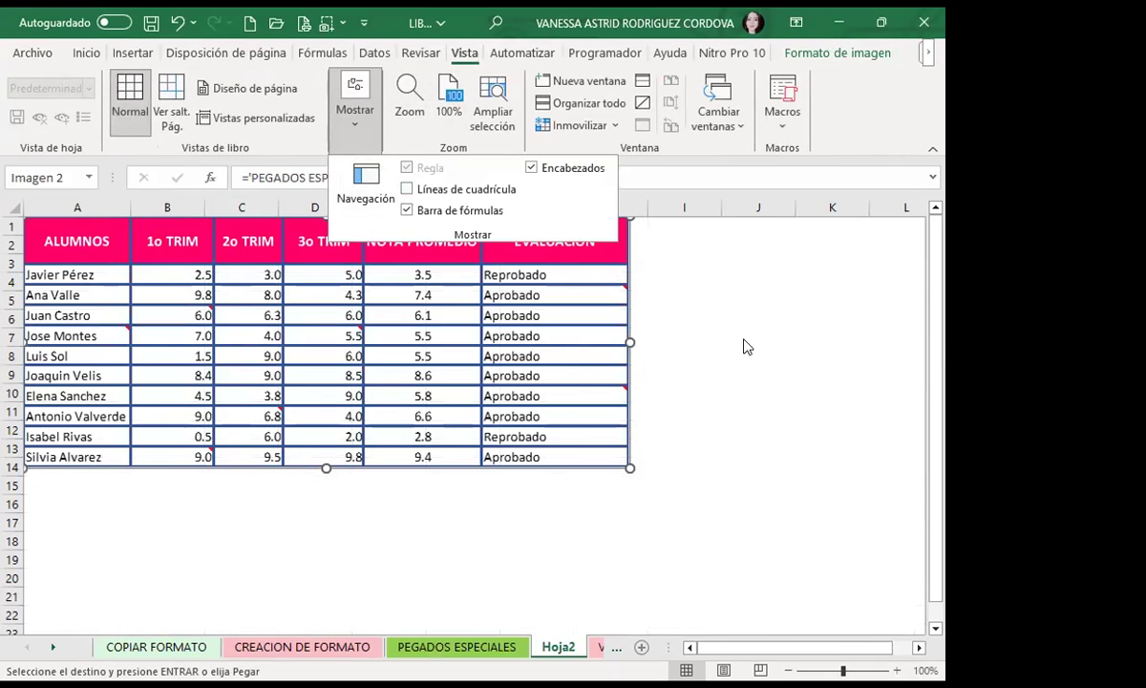
click(571, 327)
mouse_move(470, 341)
mouse_down()
mouse_move(559, 350)
mouse_move(518, 325)
mouse_up()
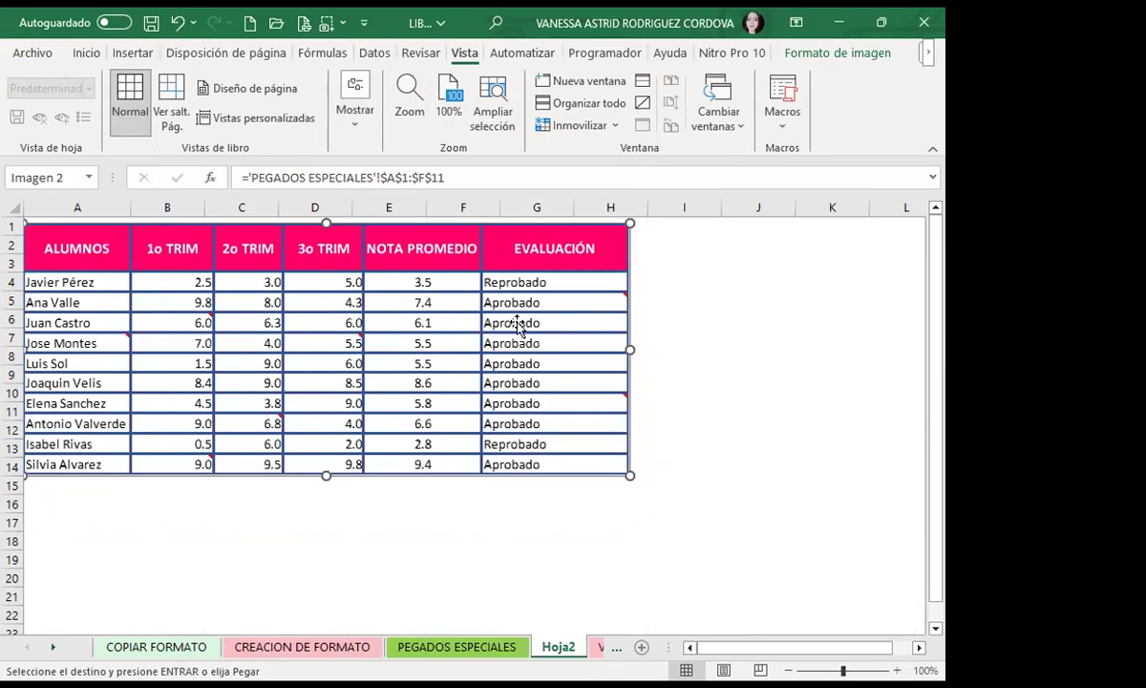
Clear the names in A2:A11, confirm Hoja2's linked picture loses them, then restore the names.
click(406, 646)
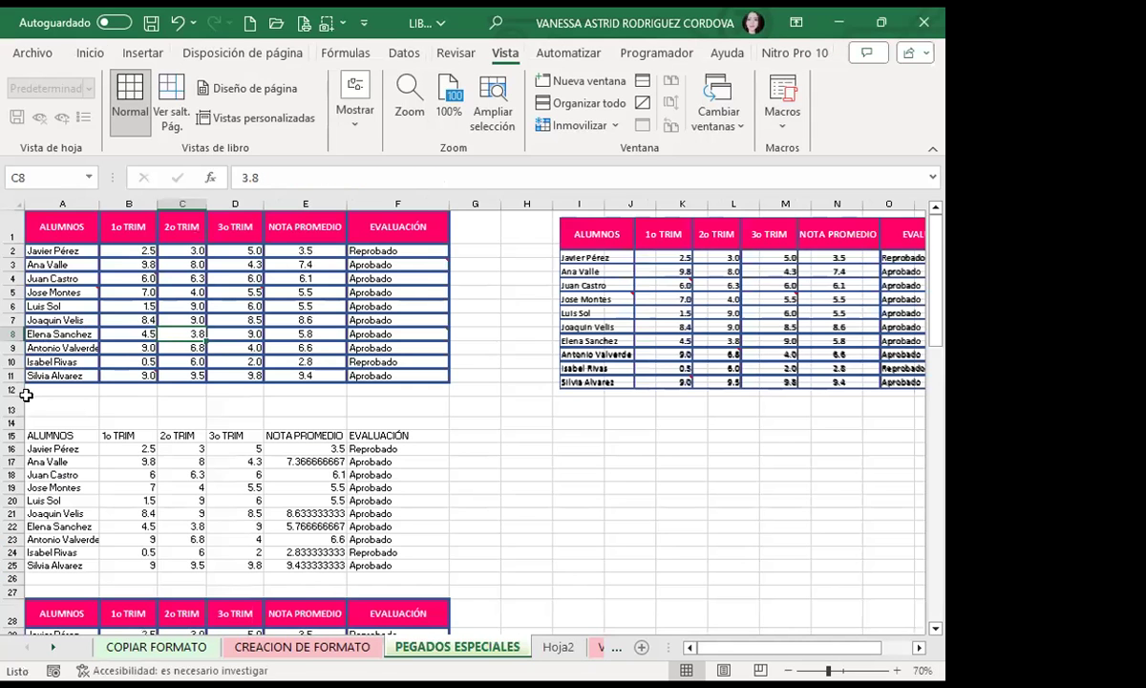
scroll(11, 449, up, 1)
drag(79, 262, 96, 420)
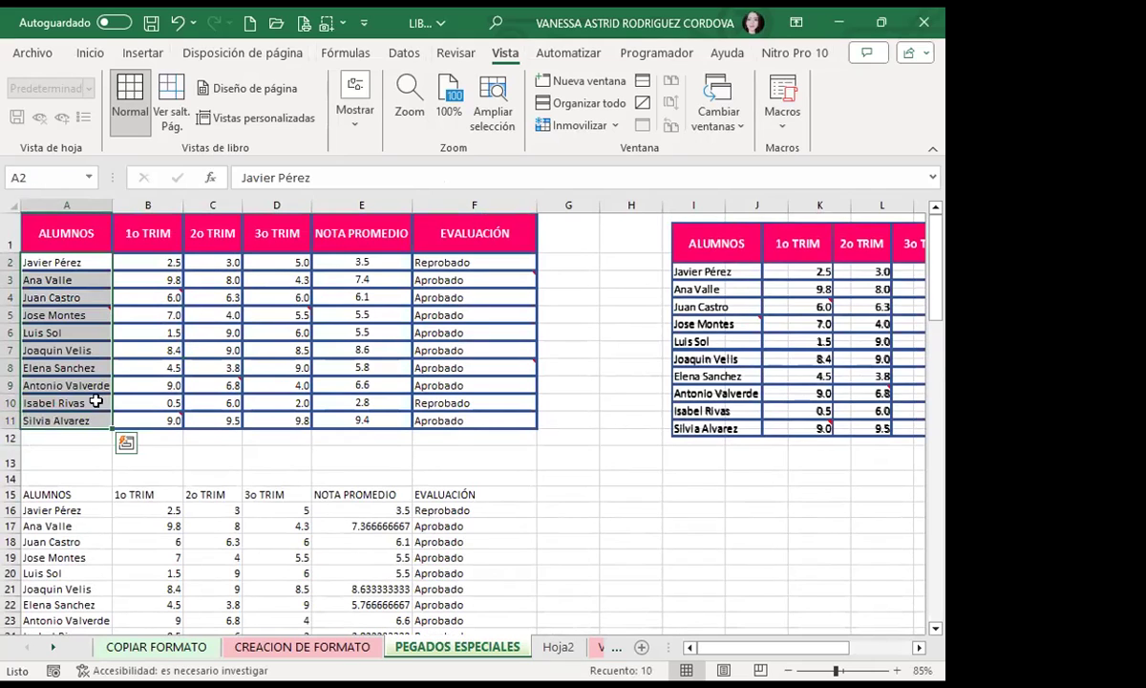
key(Delete)
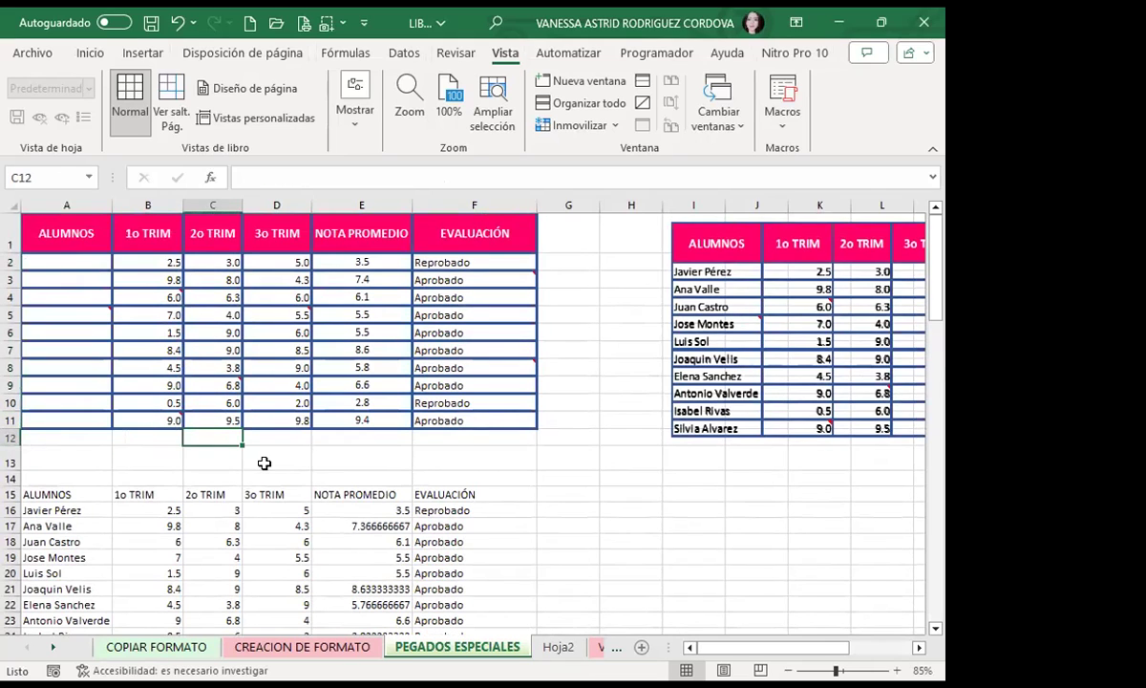
click(557, 647)
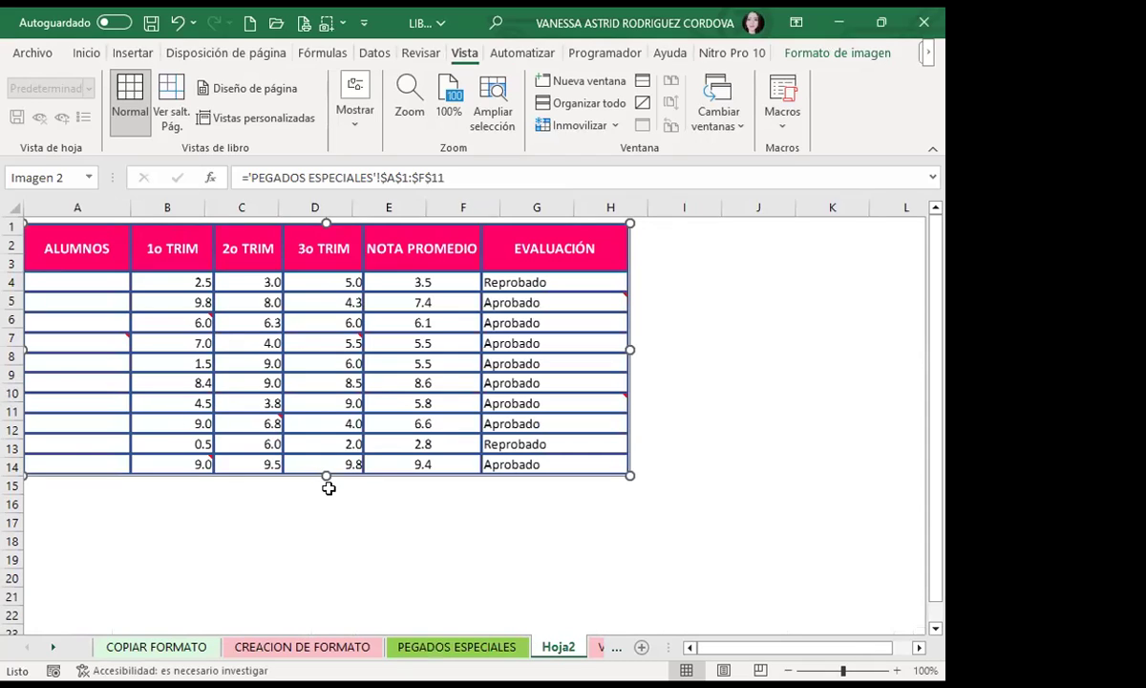
key(ctrl+Page_Up)
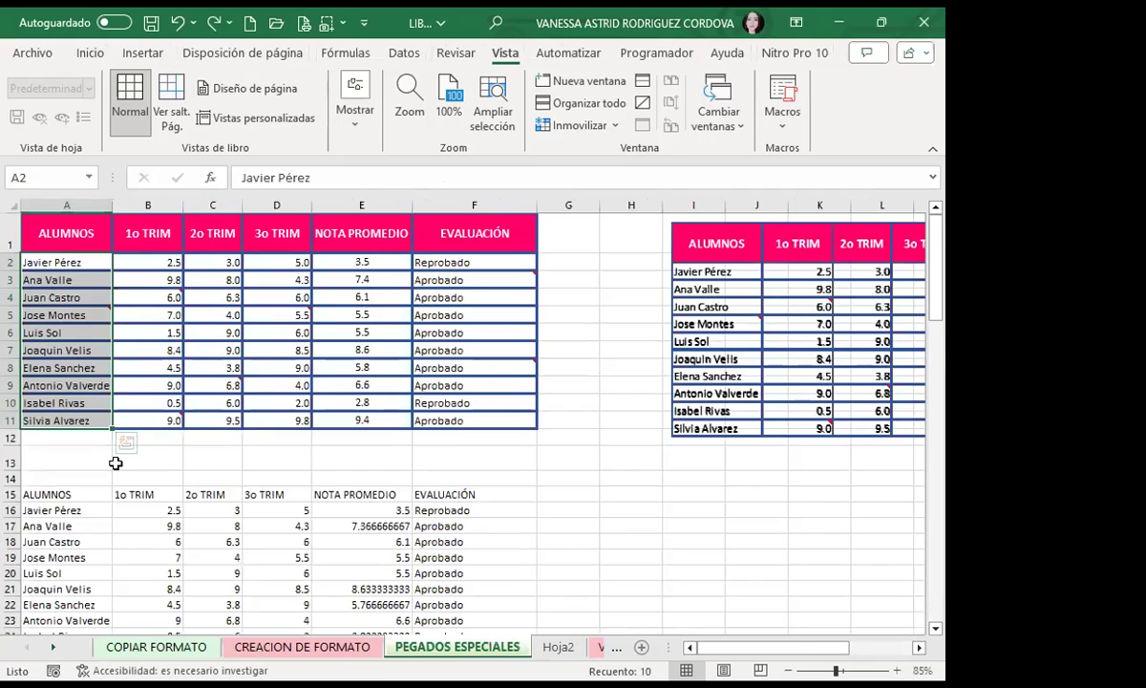
click(563, 649)
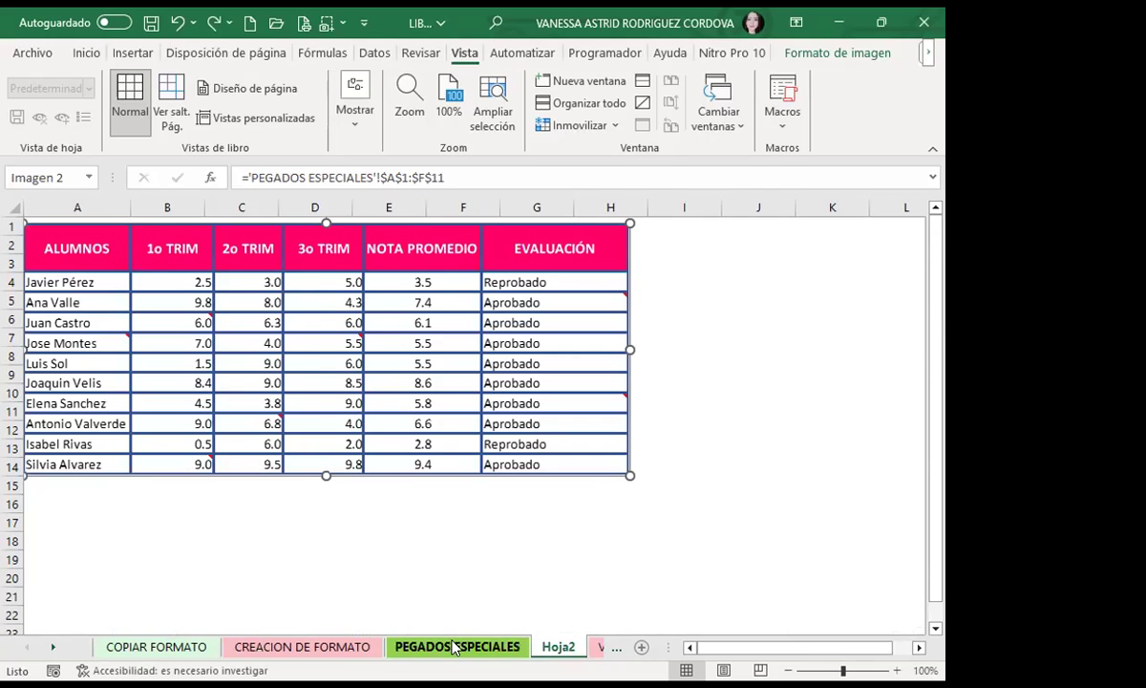
click(449, 647)
click(363, 262)
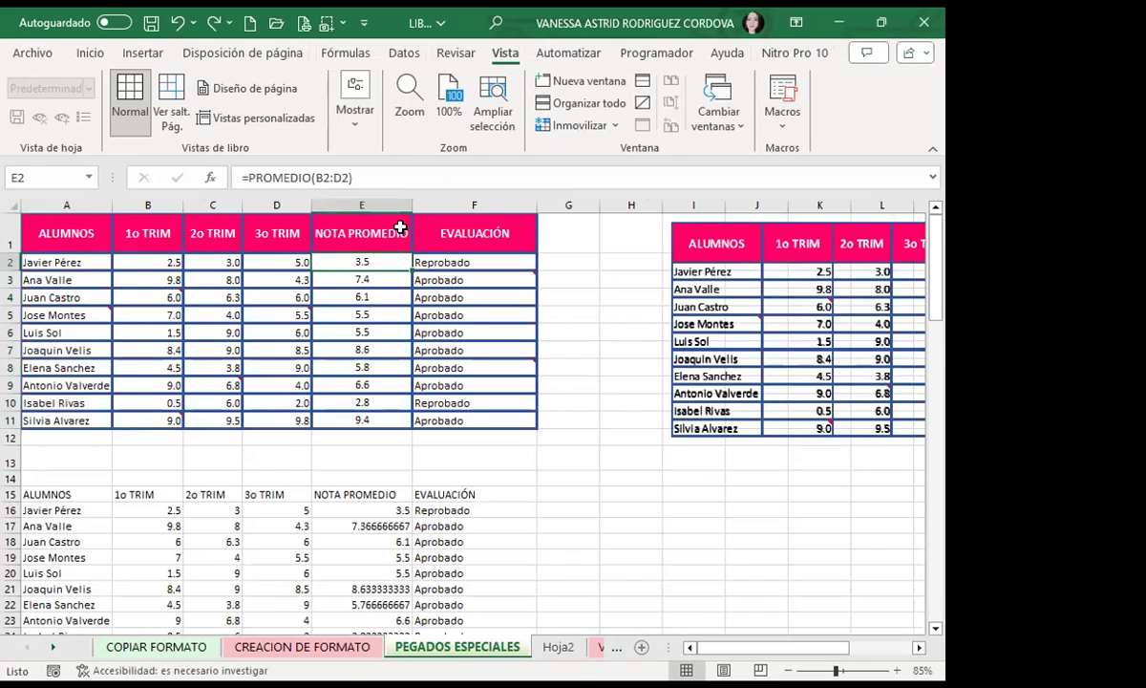
Inspect the formulas in F2 and E2, then change the 2o TRIM grade in C2 to 8.
click(436, 262)
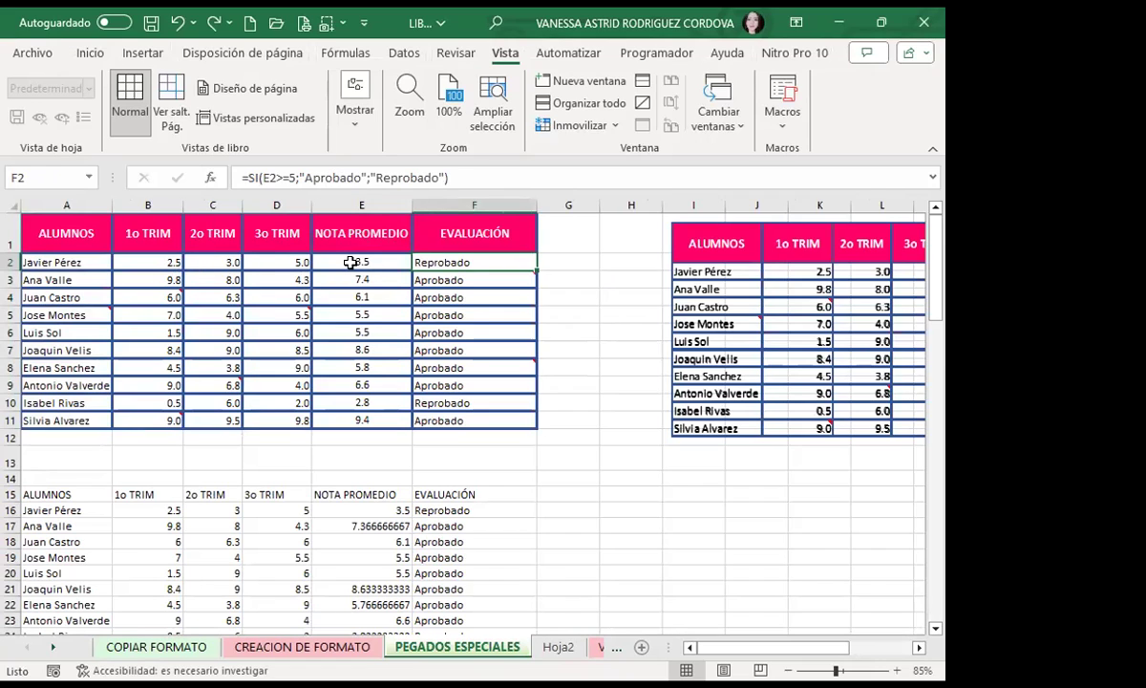
click(351, 261)
click(204, 256)
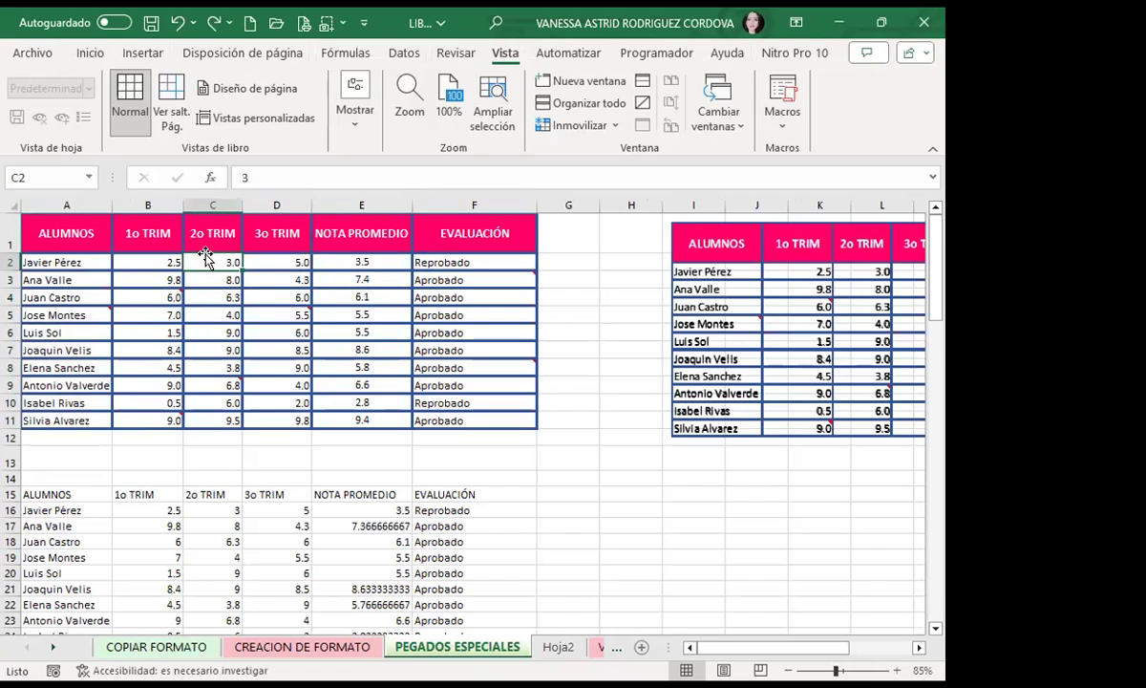
text(8)
key(Return)
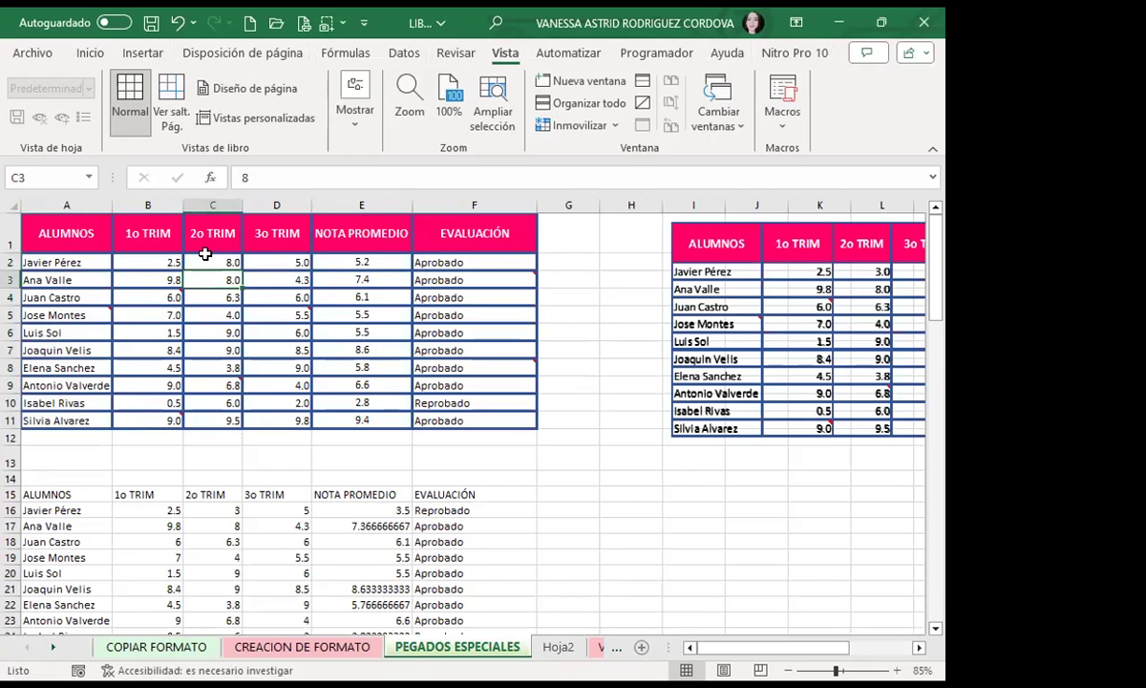
Set the grades in D3 and D2 to 8 and in B2 to 7.
key(Right)
text(8)
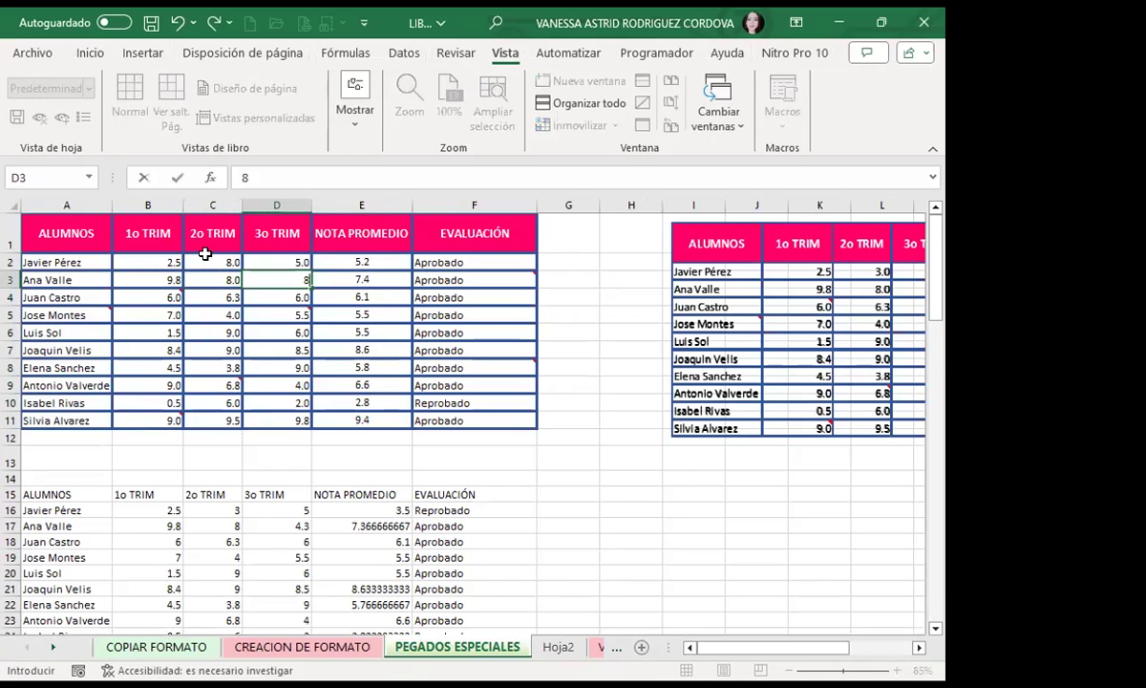
key(Up)
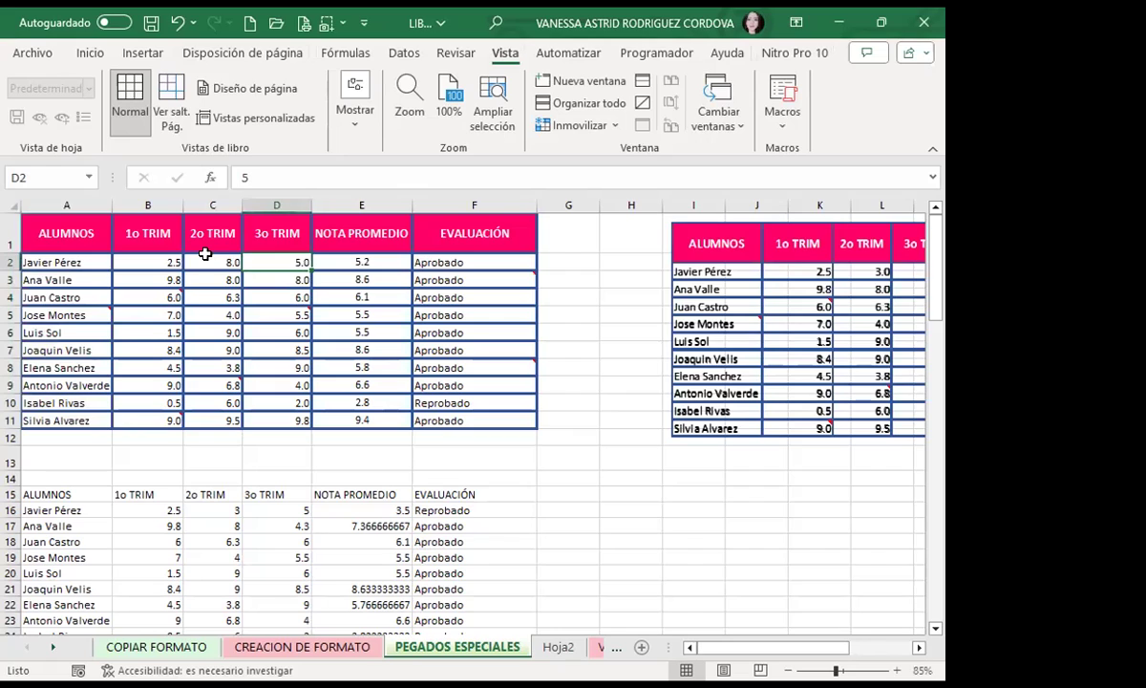
text(8)
key(Return)
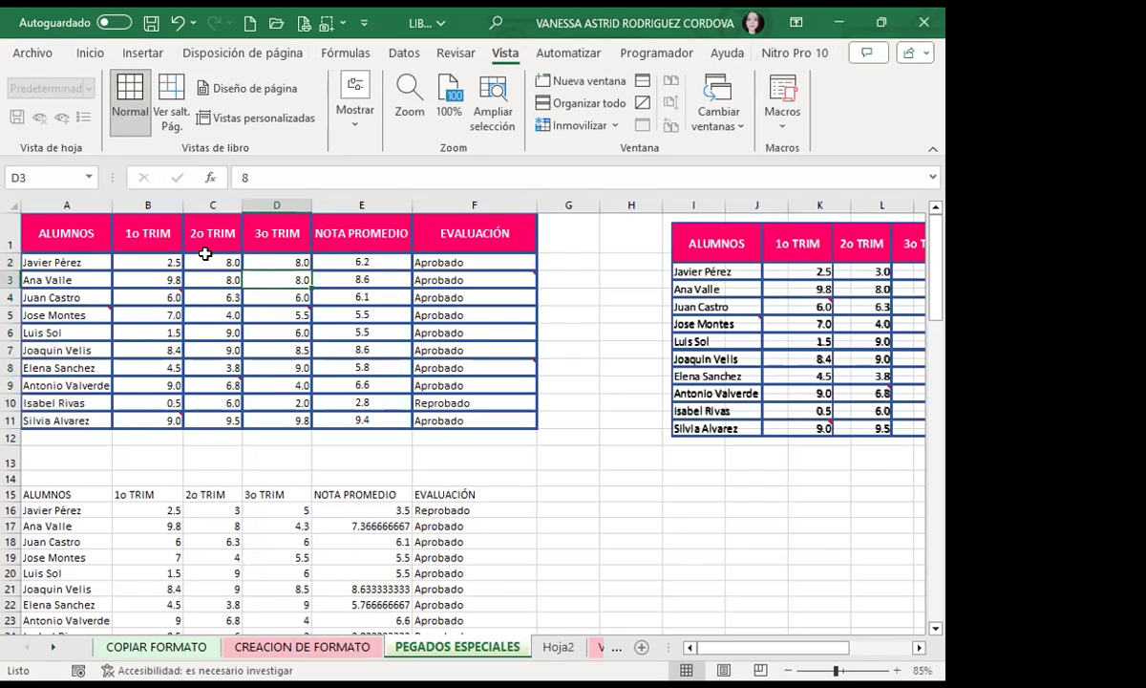
key(Left)
key(Left)
key(Up)
text(7)
key(Return)
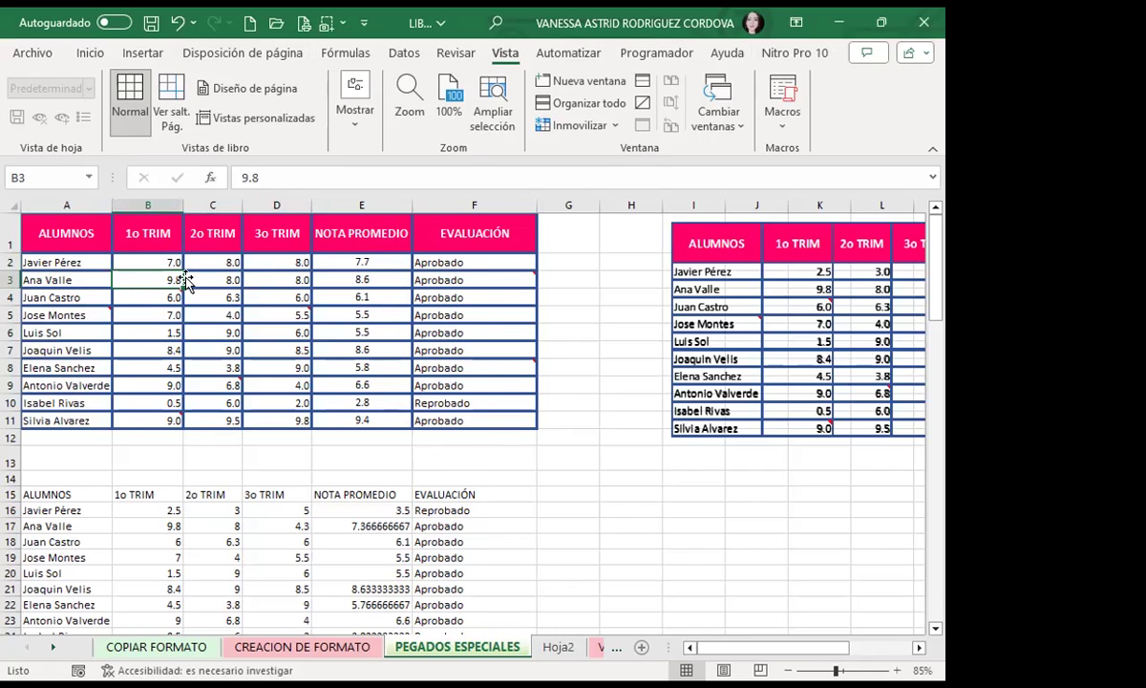
Compare the static picture on PEGADOS ESPECIALES with Hoja2's updated linked picture.
key(ctrl+Page_Down)
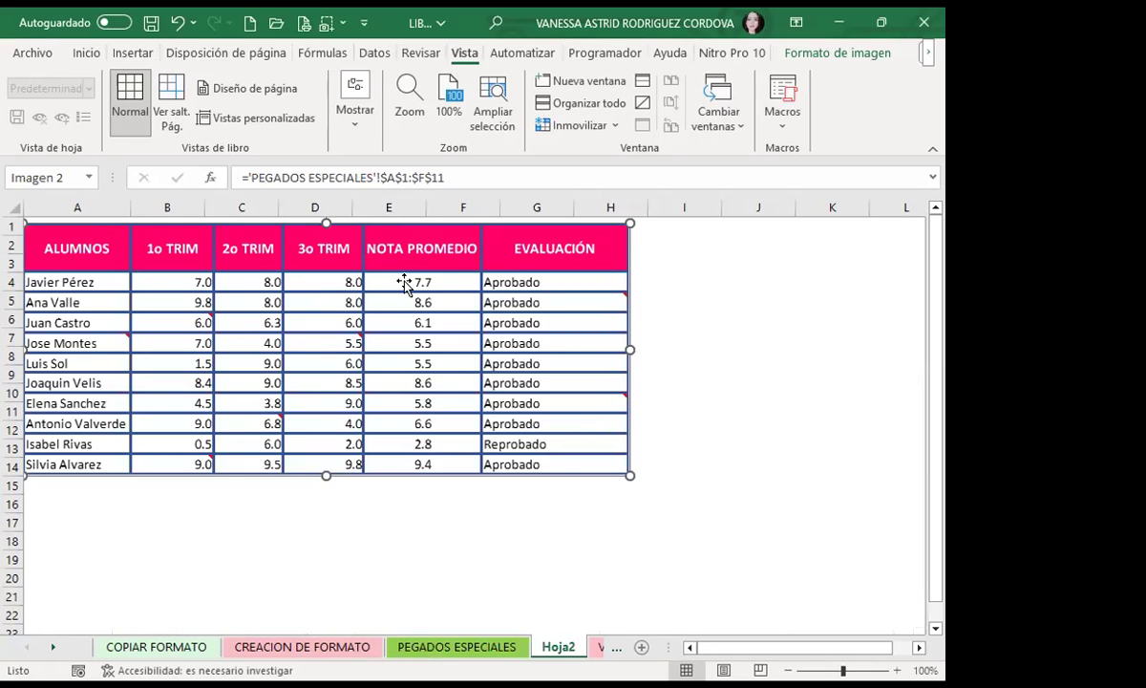
click(454, 649)
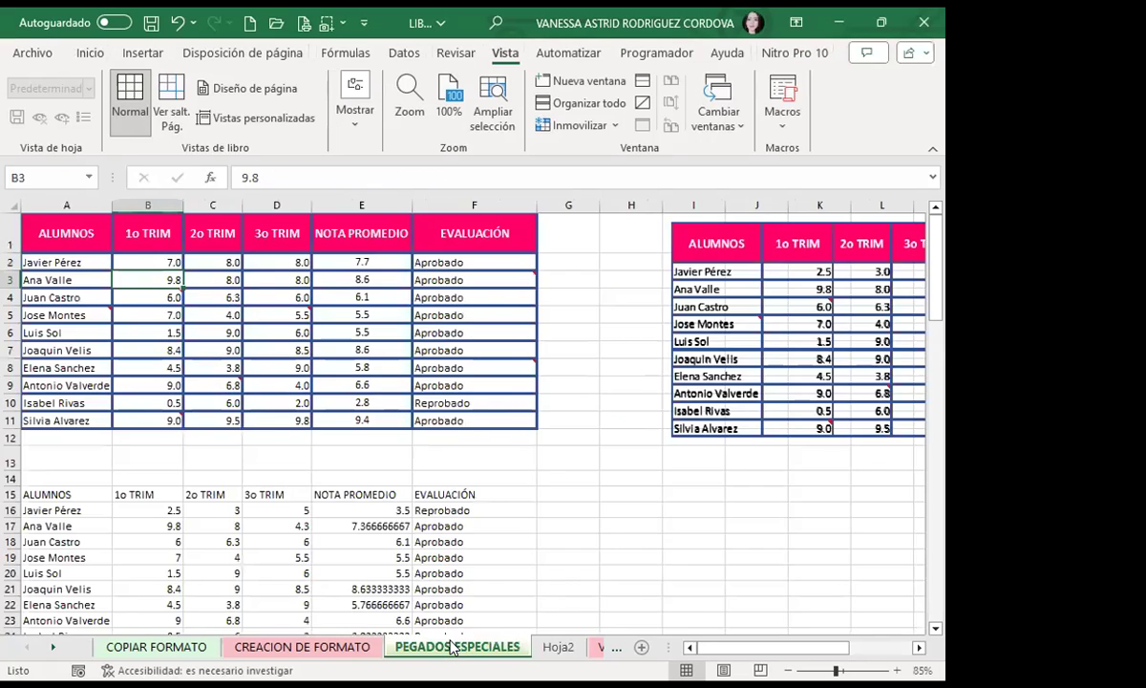
click(700, 379)
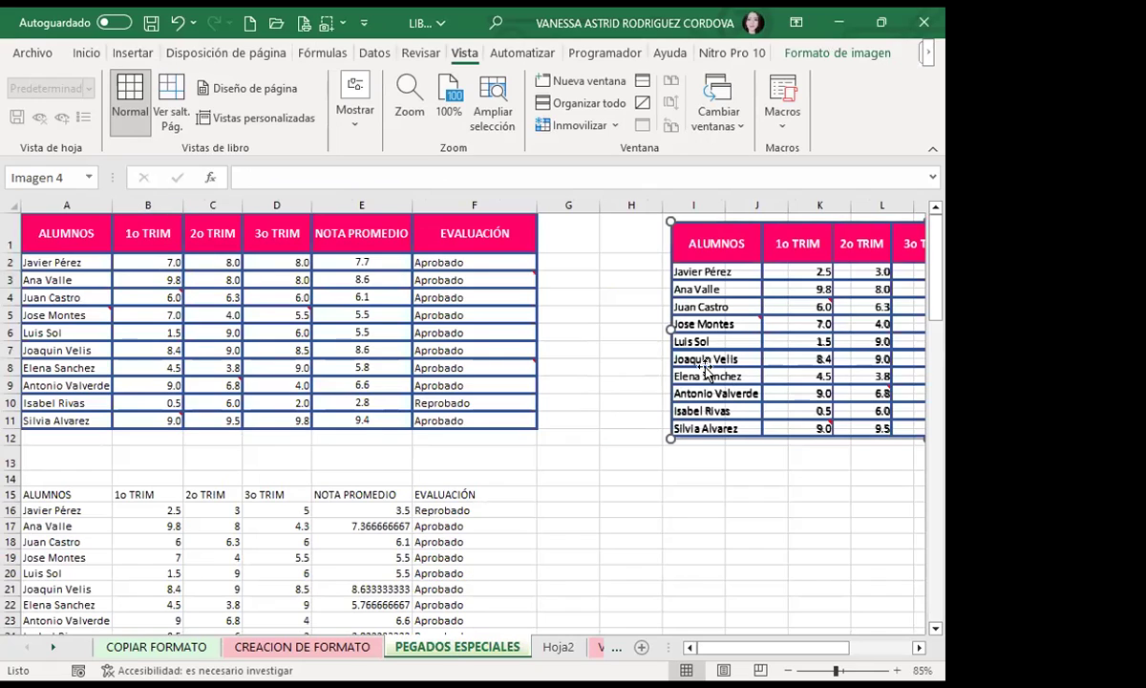
click(482, 349)
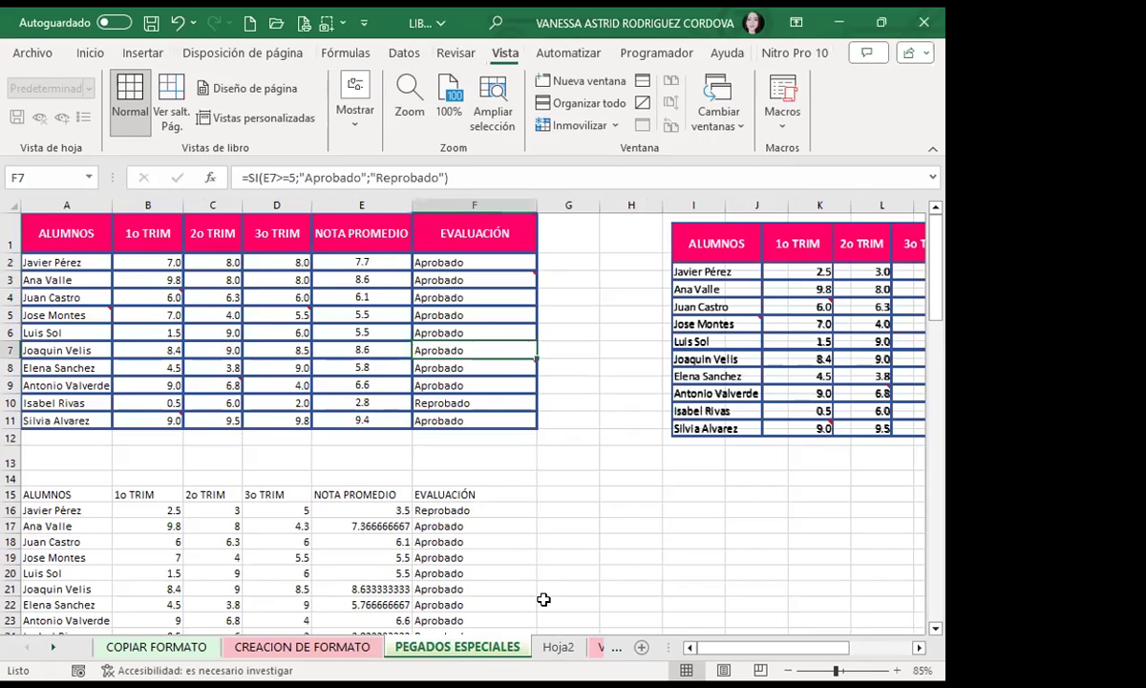
click(558, 646)
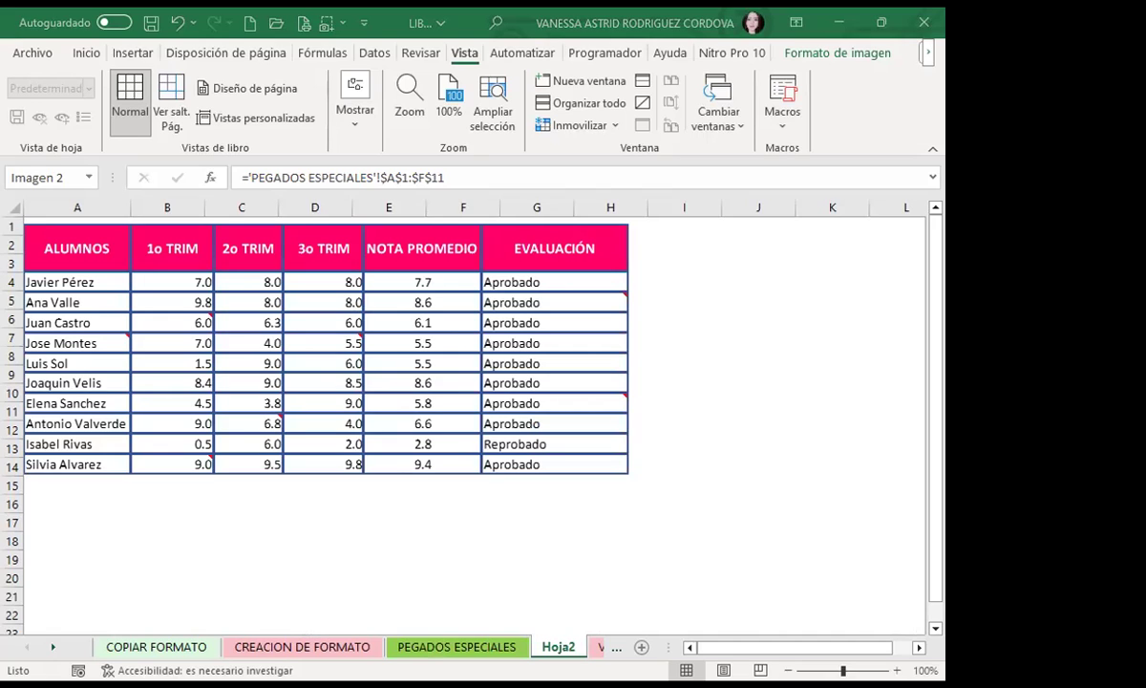
click(681, 355)
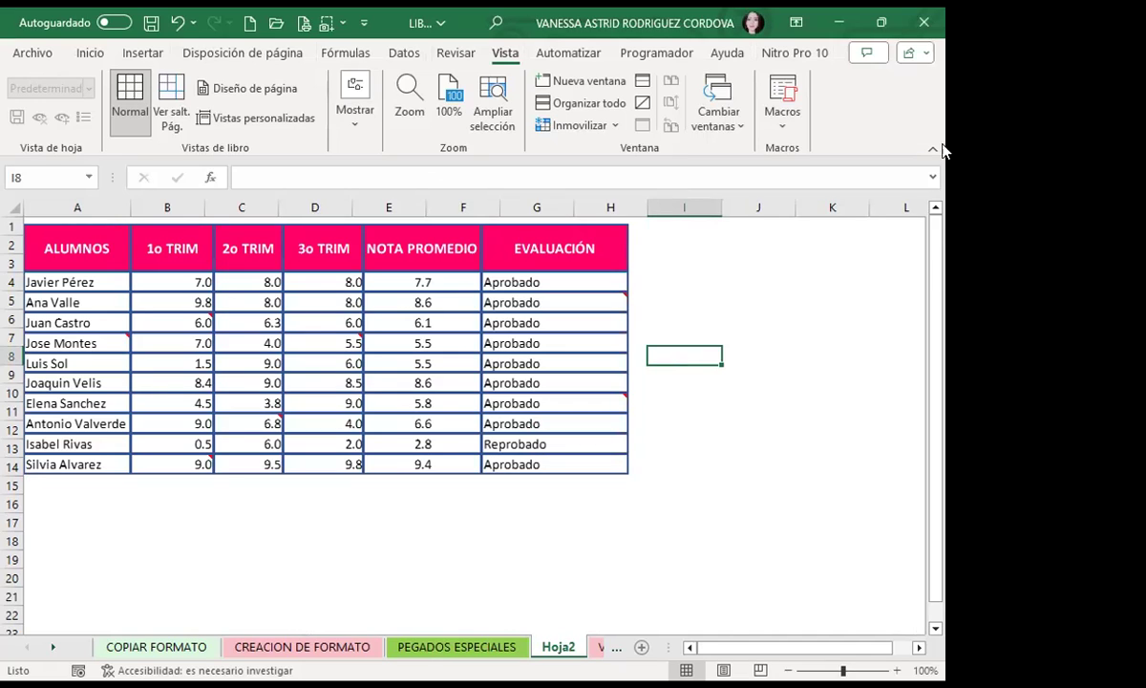
Shift Hoja2's linked table picture right about one column, then go to the VALORES sheet.
click(92, 52)
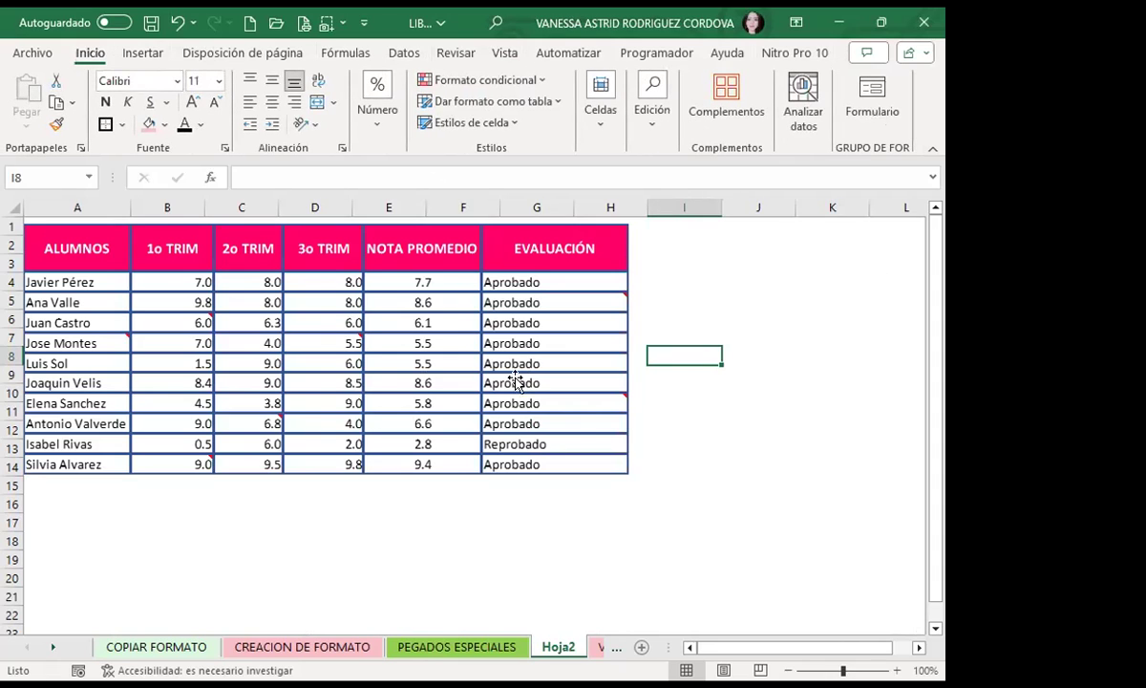
click(593, 413)
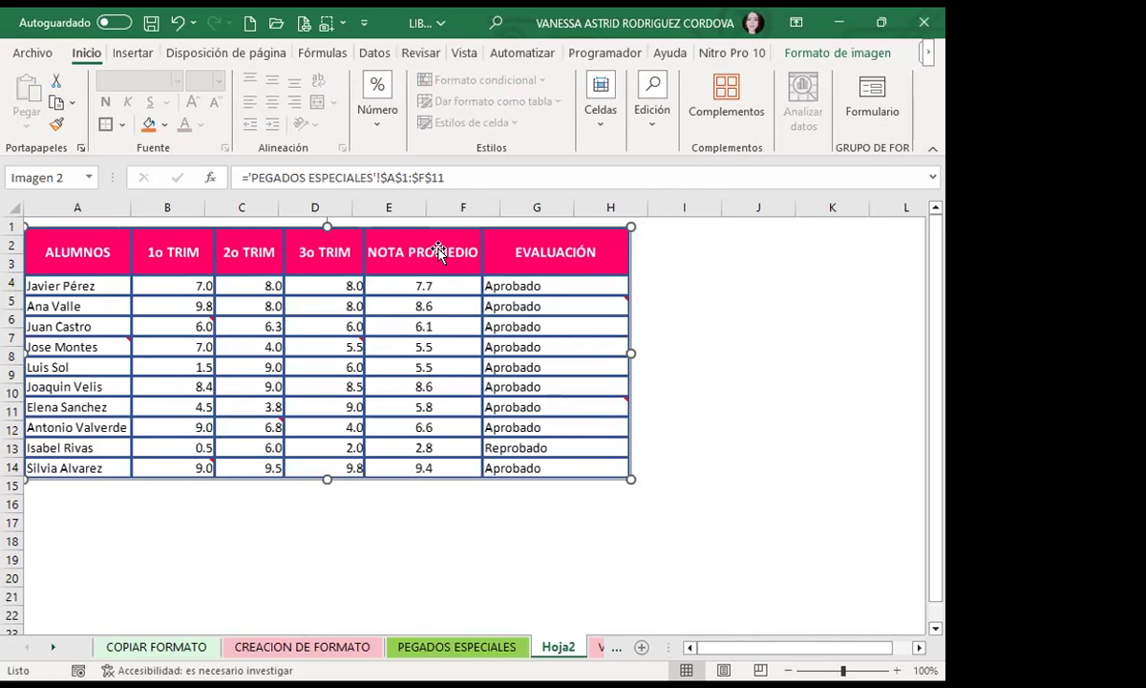
drag(437, 245, 537, 241)
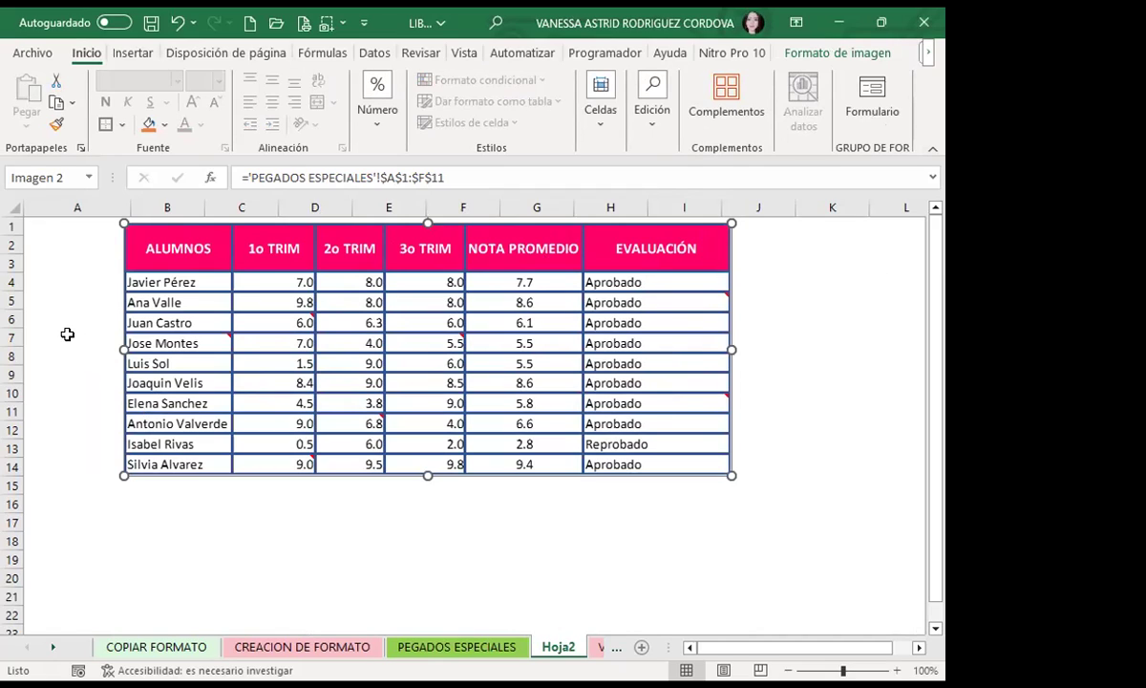
click(67, 333)
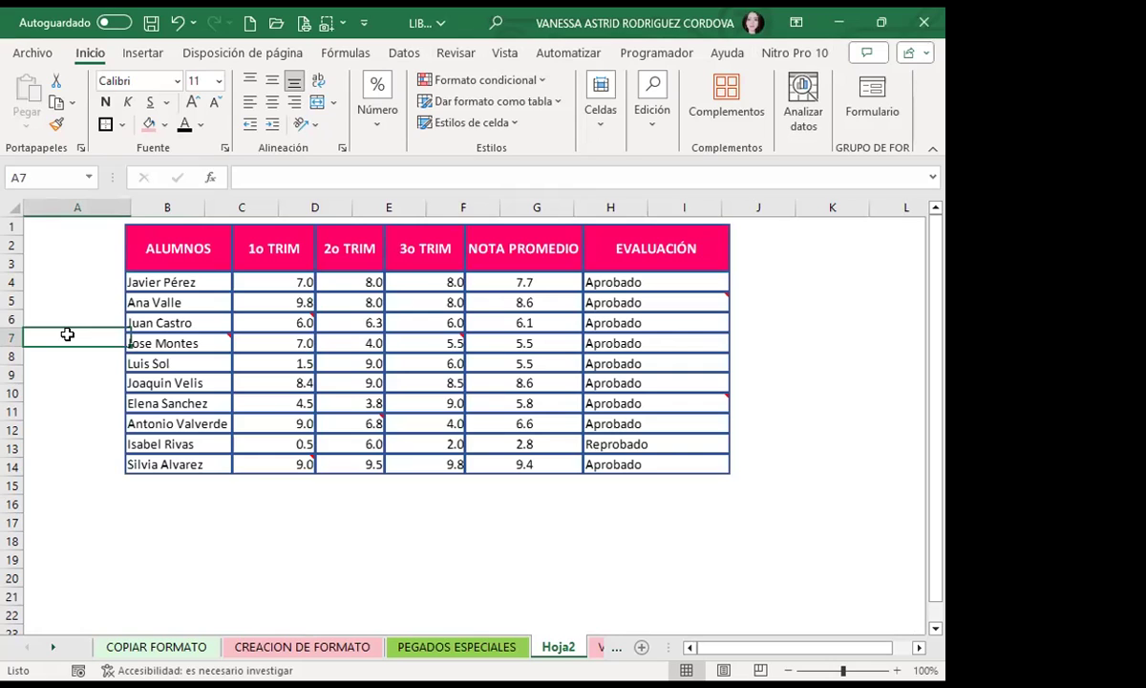
click(598, 649)
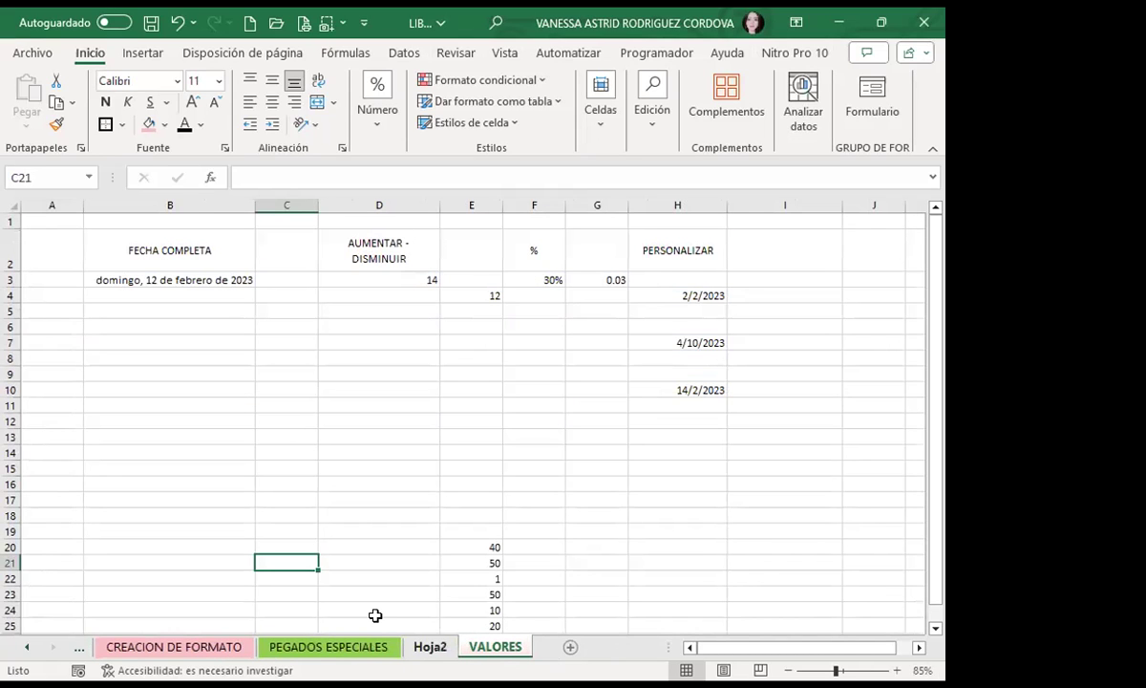
Fill B3:B12 with daily dates from 12 to 21 February 2023 and apply Fecha corta.
click(161, 292)
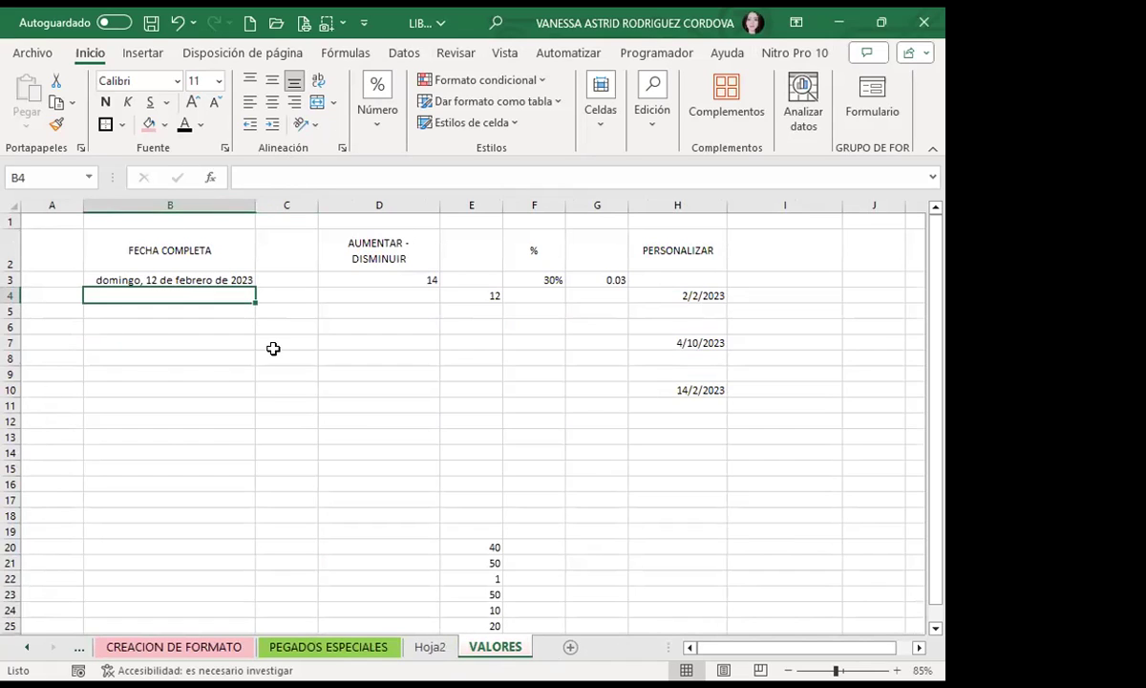
click(115, 278)
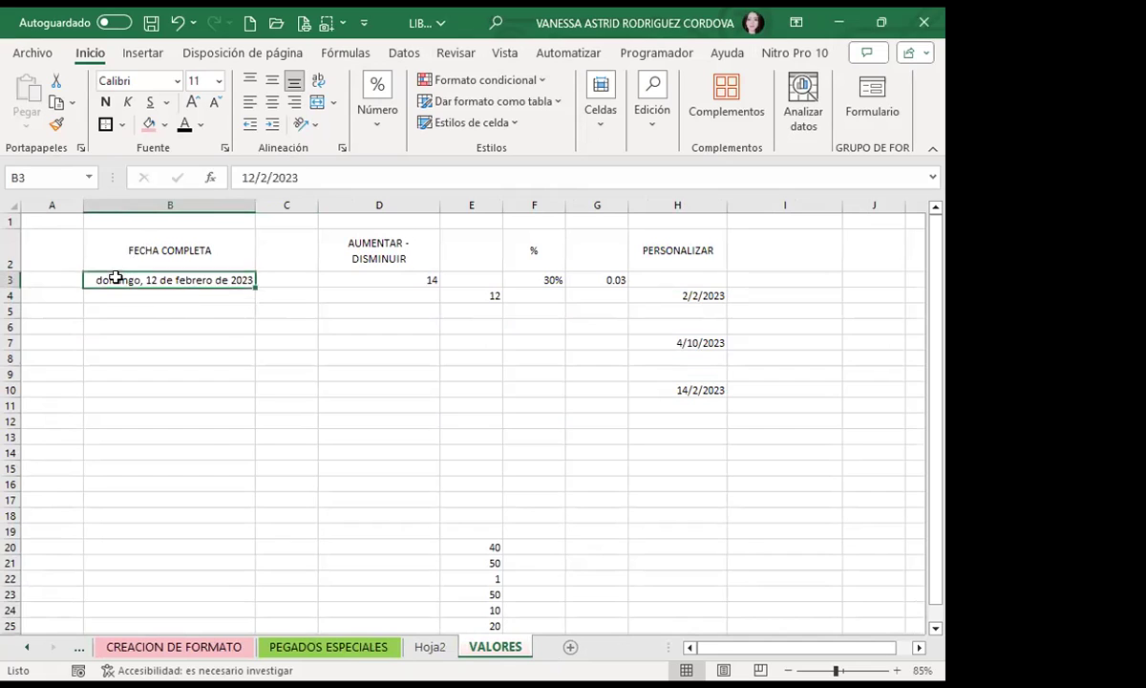
mouse_move(256, 287)
mouse_down()
mouse_move(258, 307)
mouse_move(143, 421)
mouse_up()
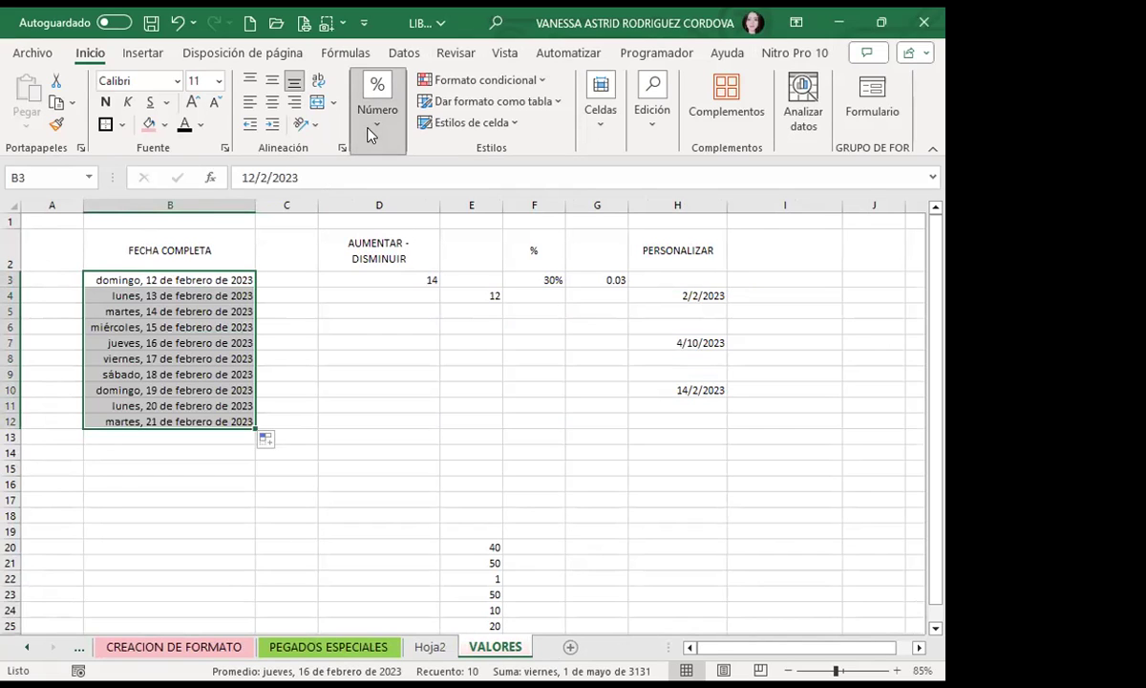
click(371, 135)
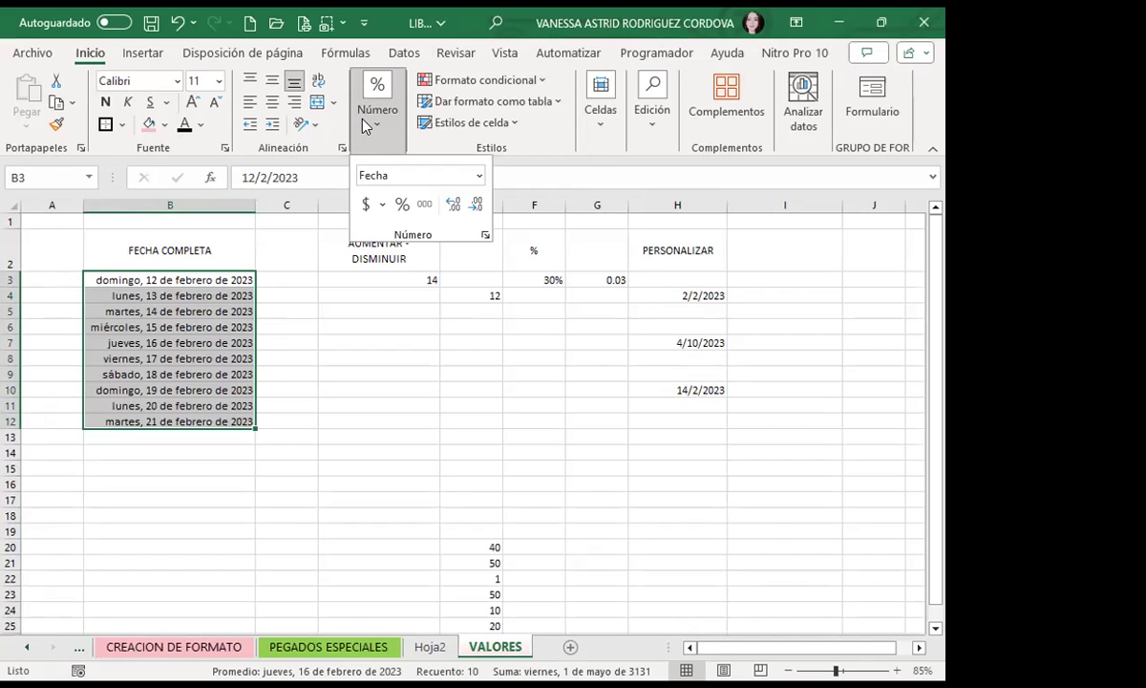
click(479, 175)
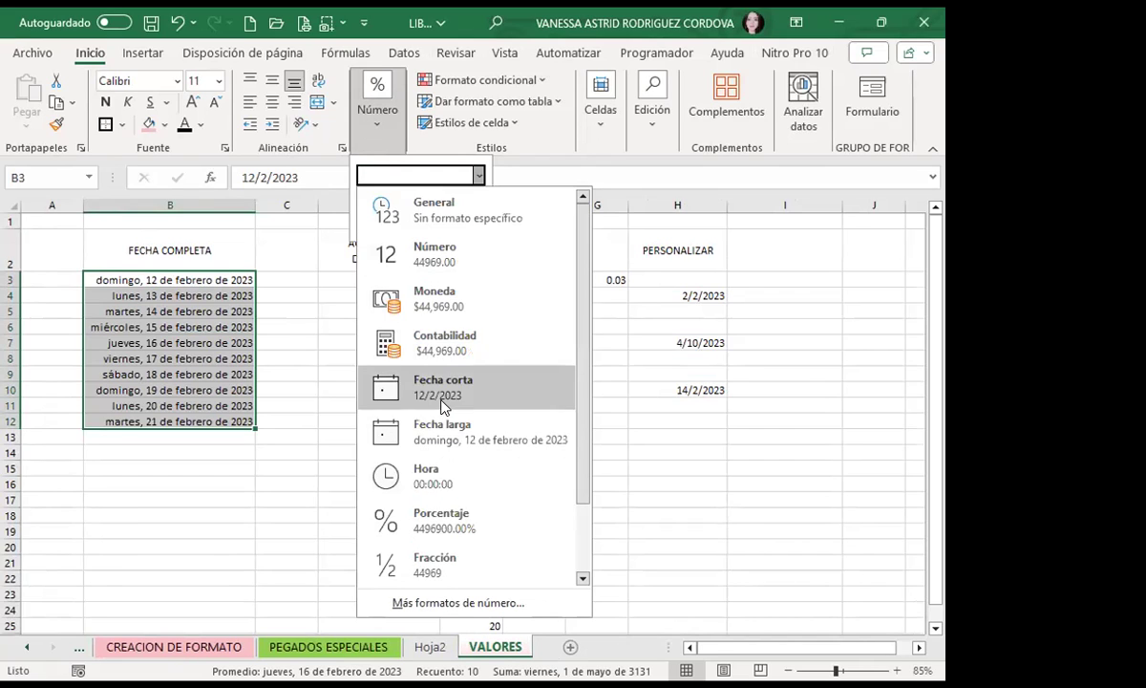
click(417, 377)
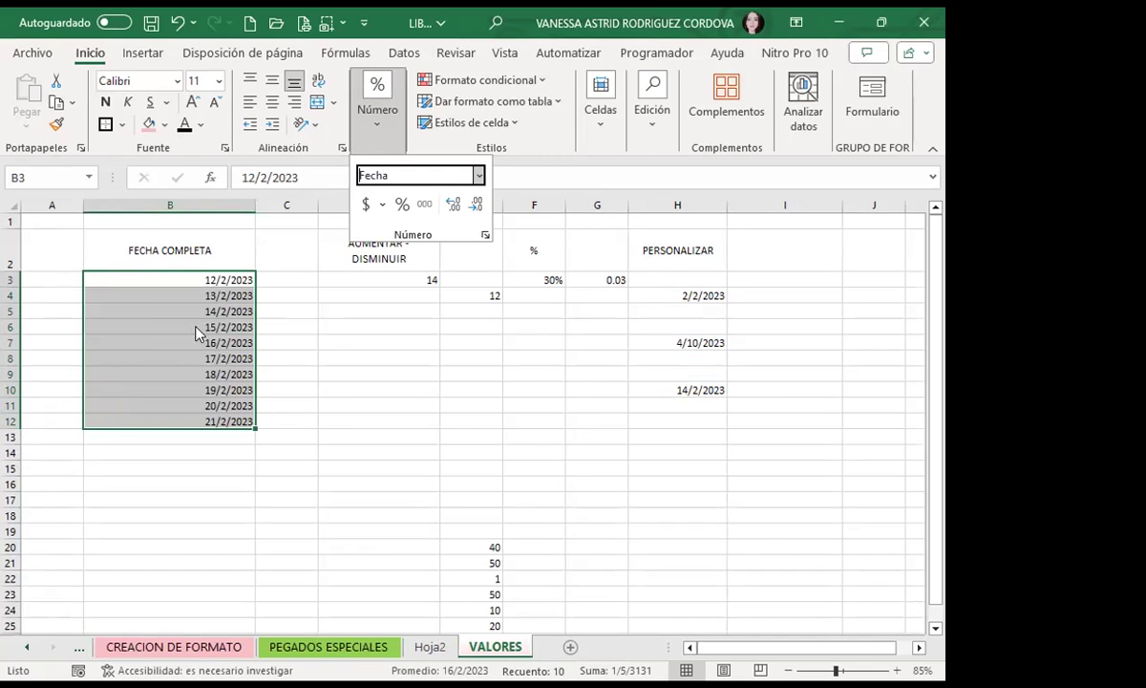
click(189, 277)
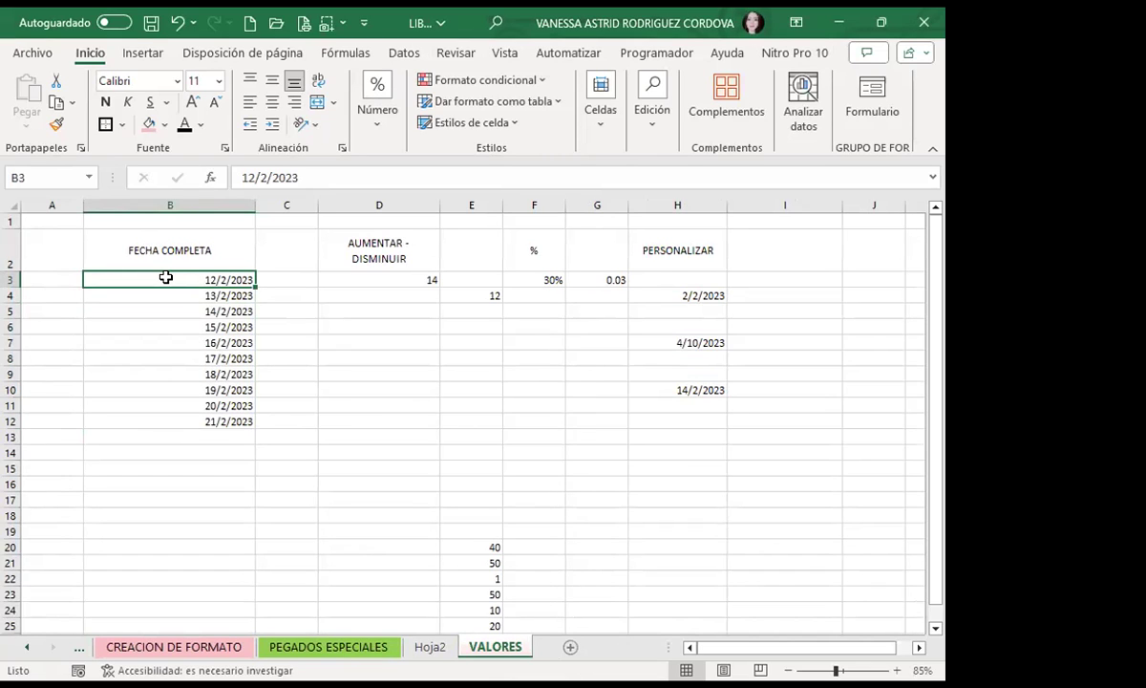
Reformat B3:B12 as Fecha larga, like 'domingo, 12 de febrero de 2023'.
drag(171, 277, 200, 414)
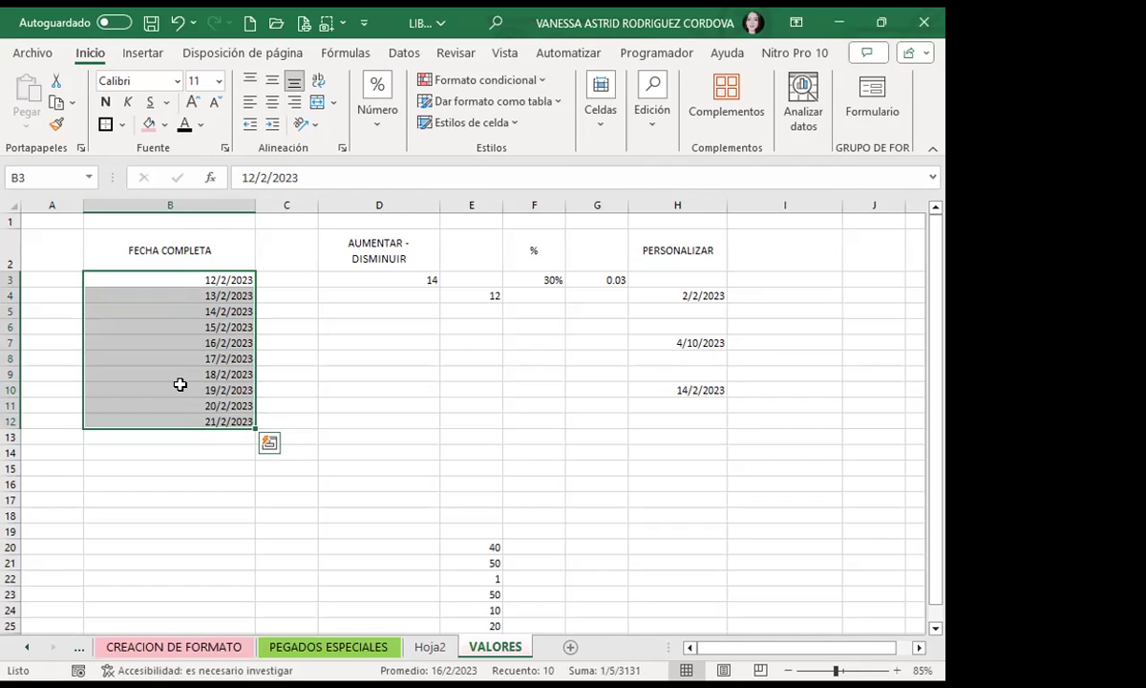
click(377, 110)
click(478, 175)
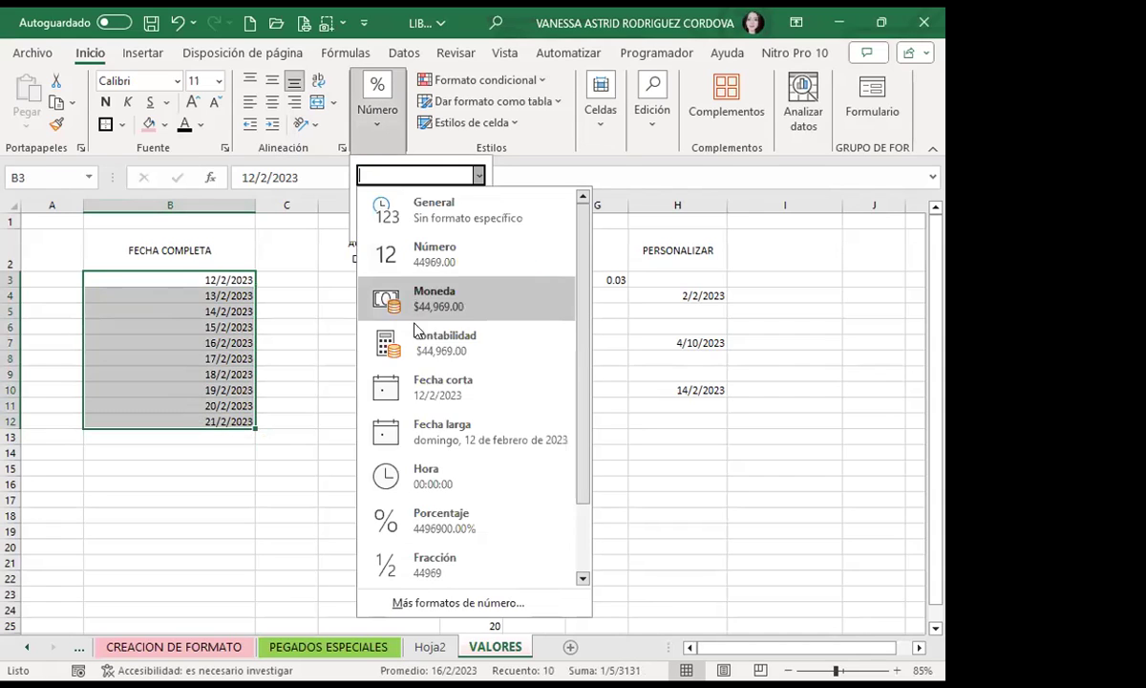
click(446, 441)
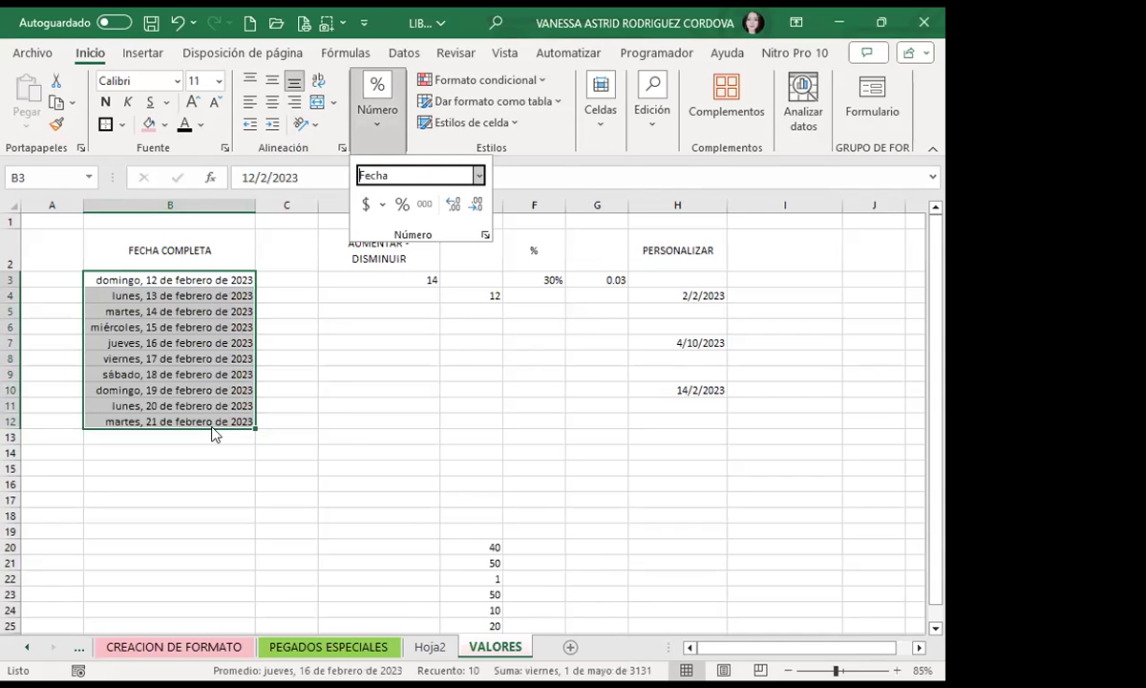
click(217, 428)
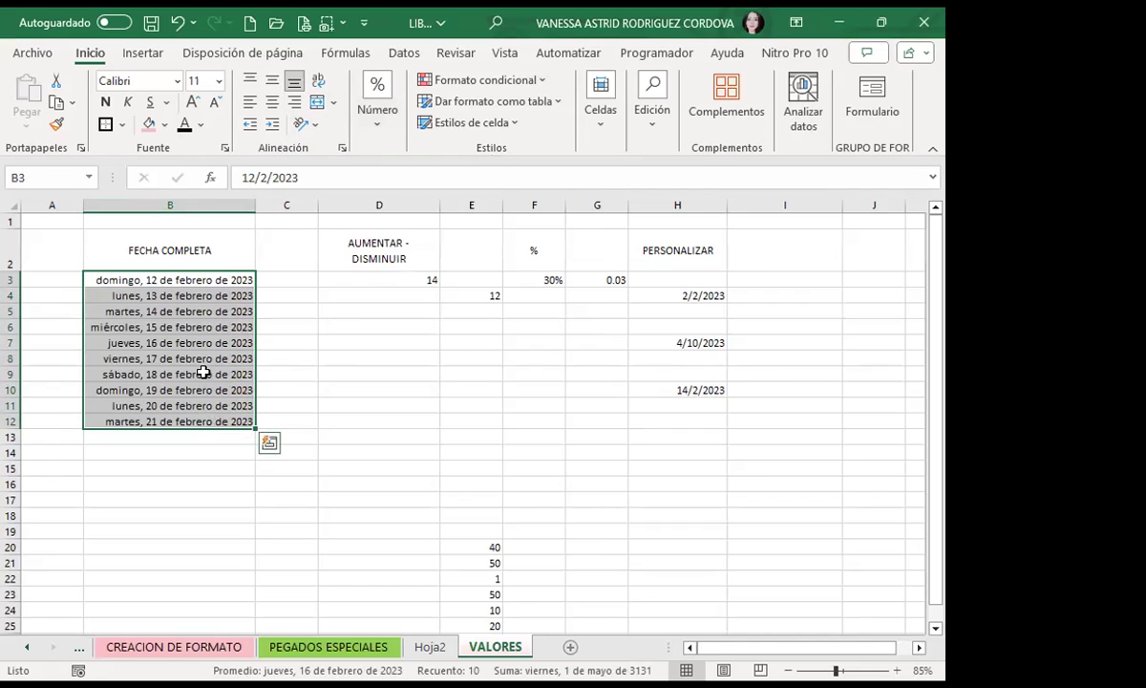
click(199, 374)
Check the stored dates in B3, B5, B7 and B8, then select D3.
click(222, 279)
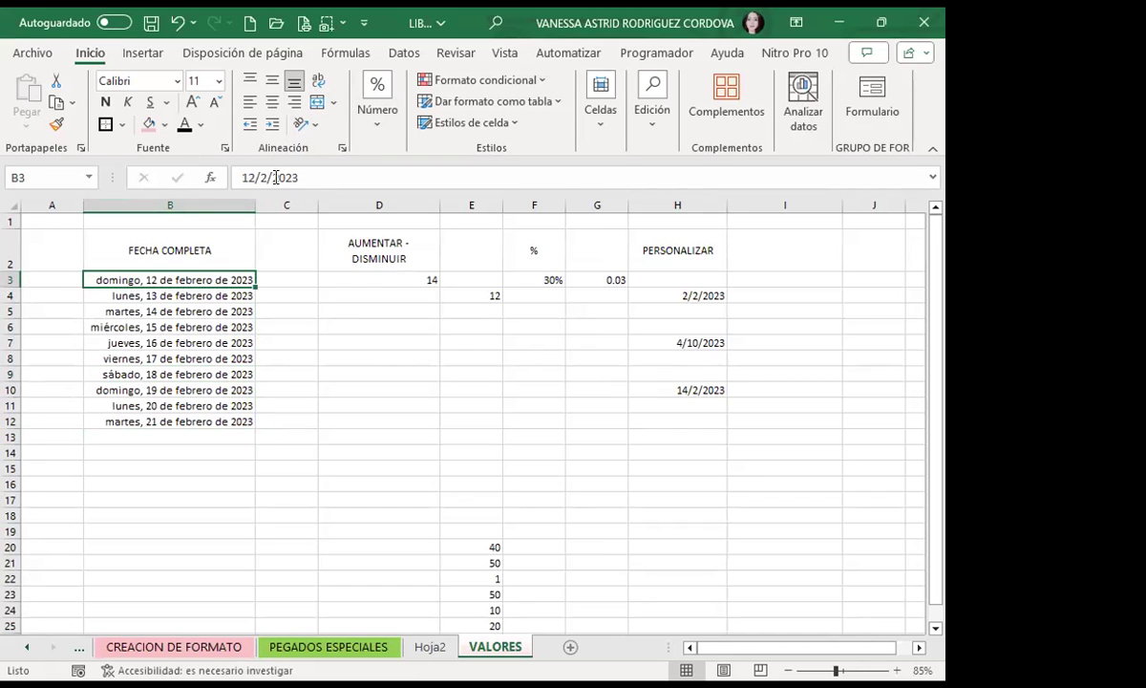
click(222, 312)
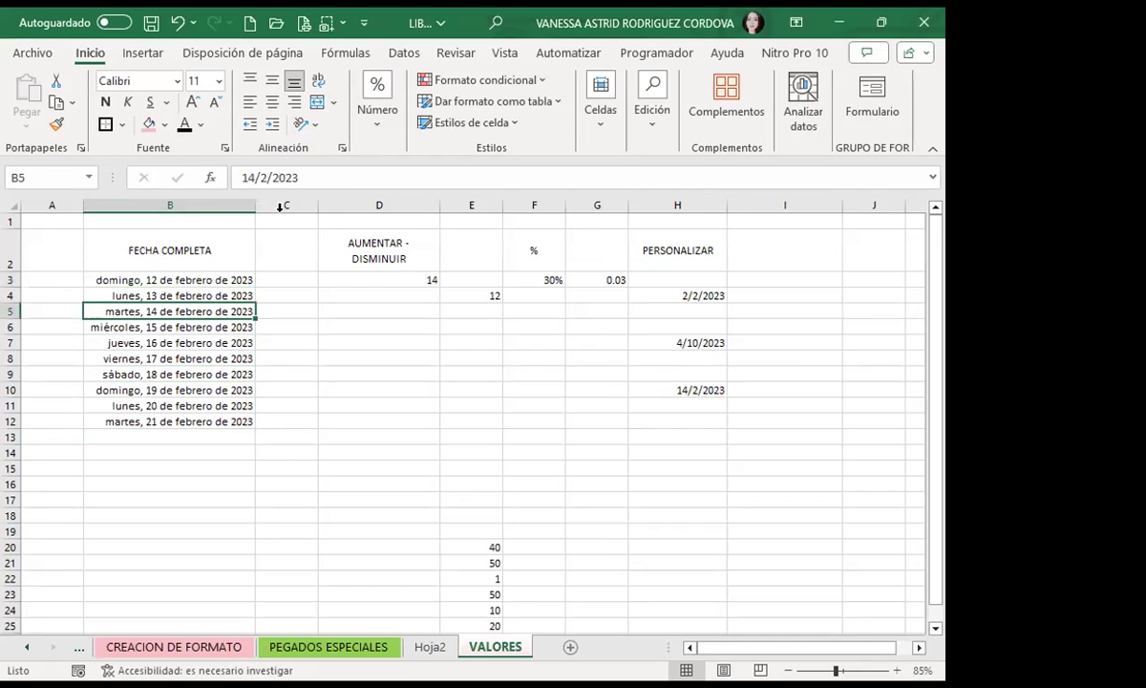
click(210, 342)
click(200, 359)
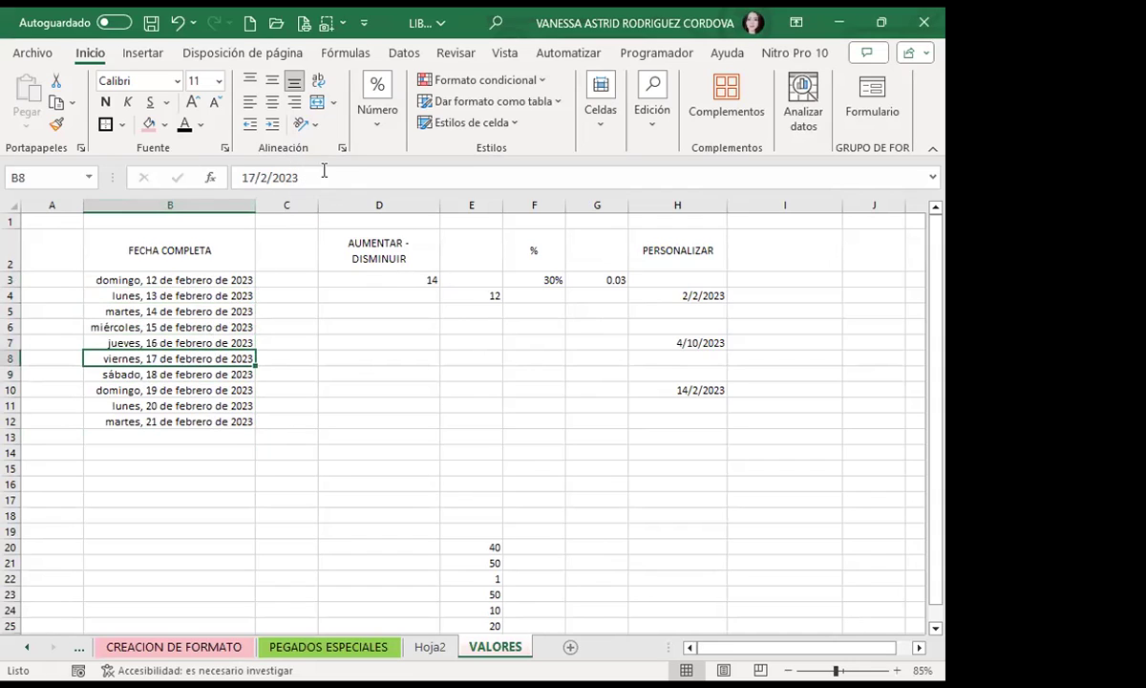
click(353, 279)
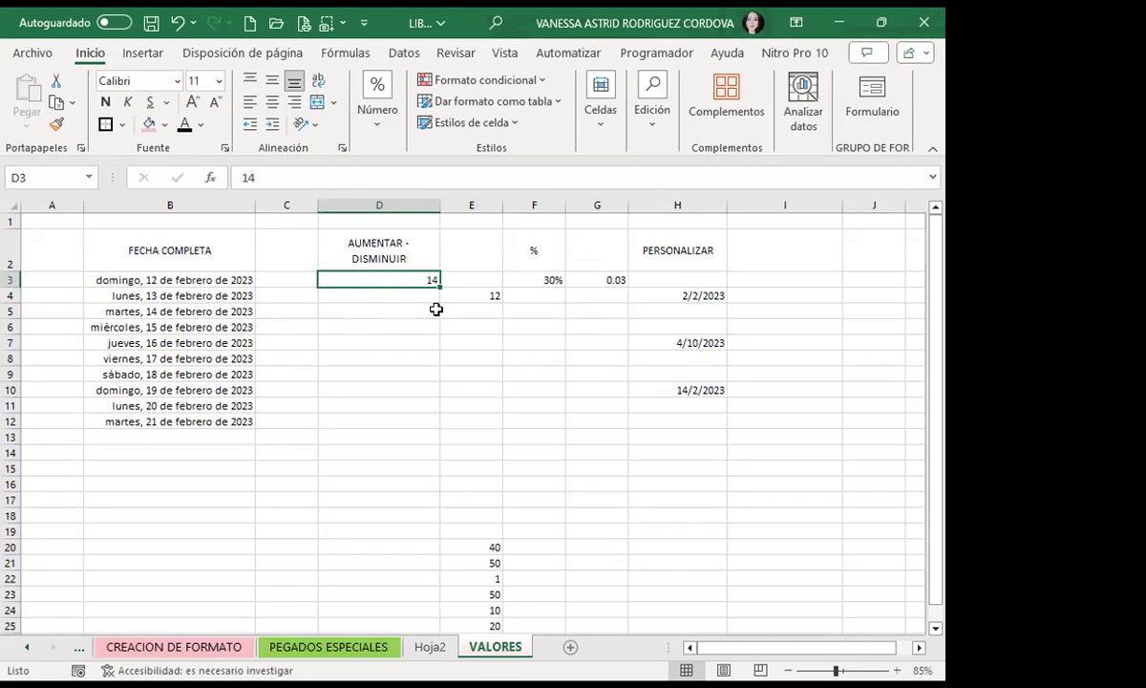
Enter 15 in D4, then clear it again.
click(386, 293)
text(15)
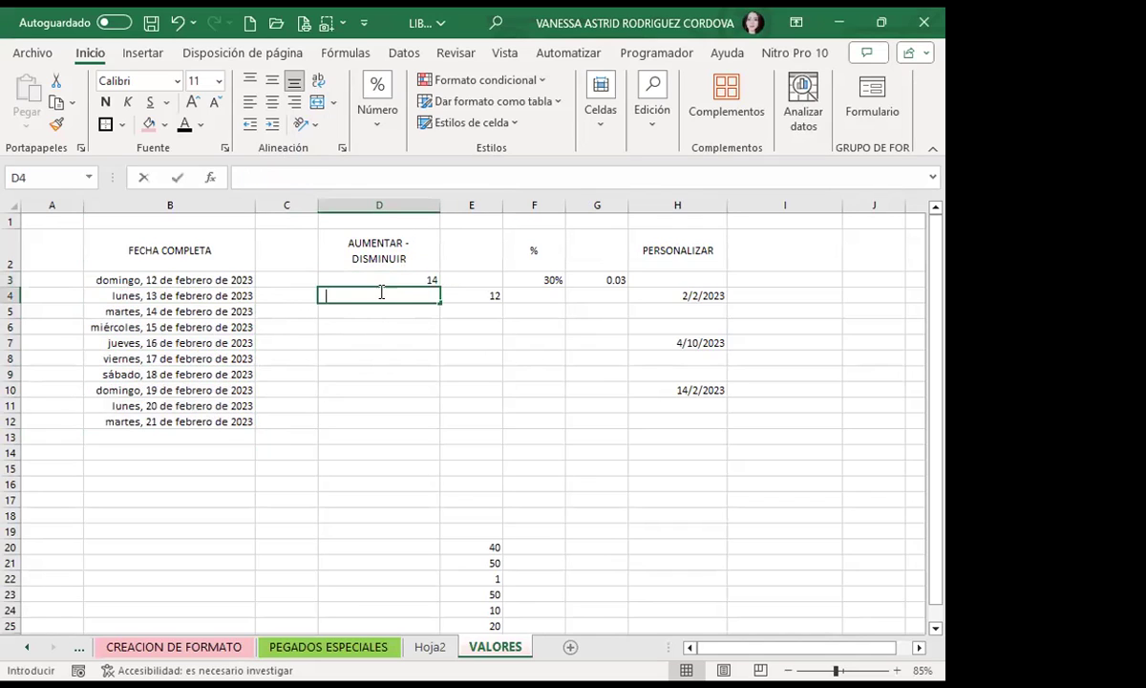
key(Return)
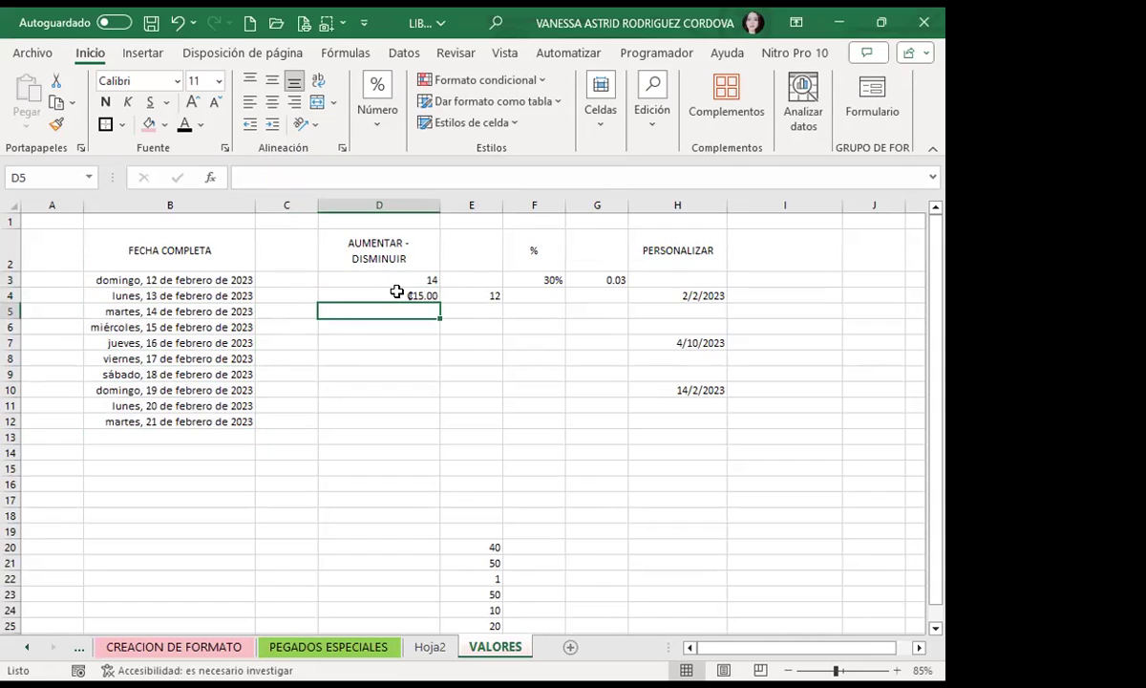
key(Up)
key(Delete)
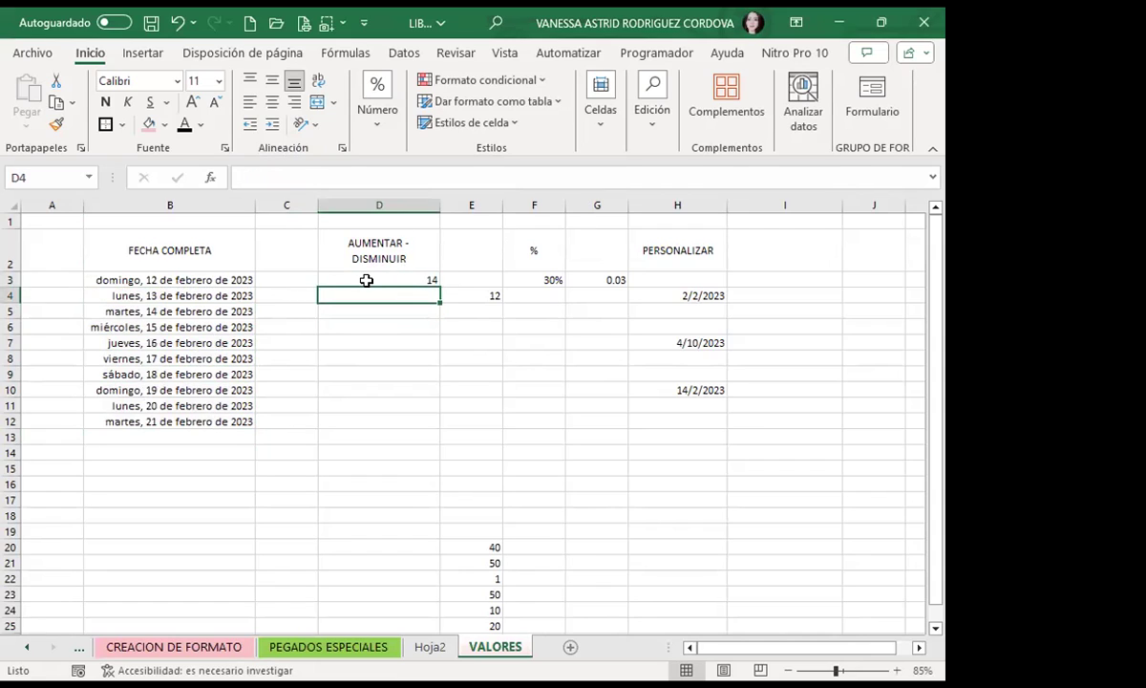
Adjust D3's decimal places and copy its formatting to D4:D7 with Format Painter.
click(367, 277)
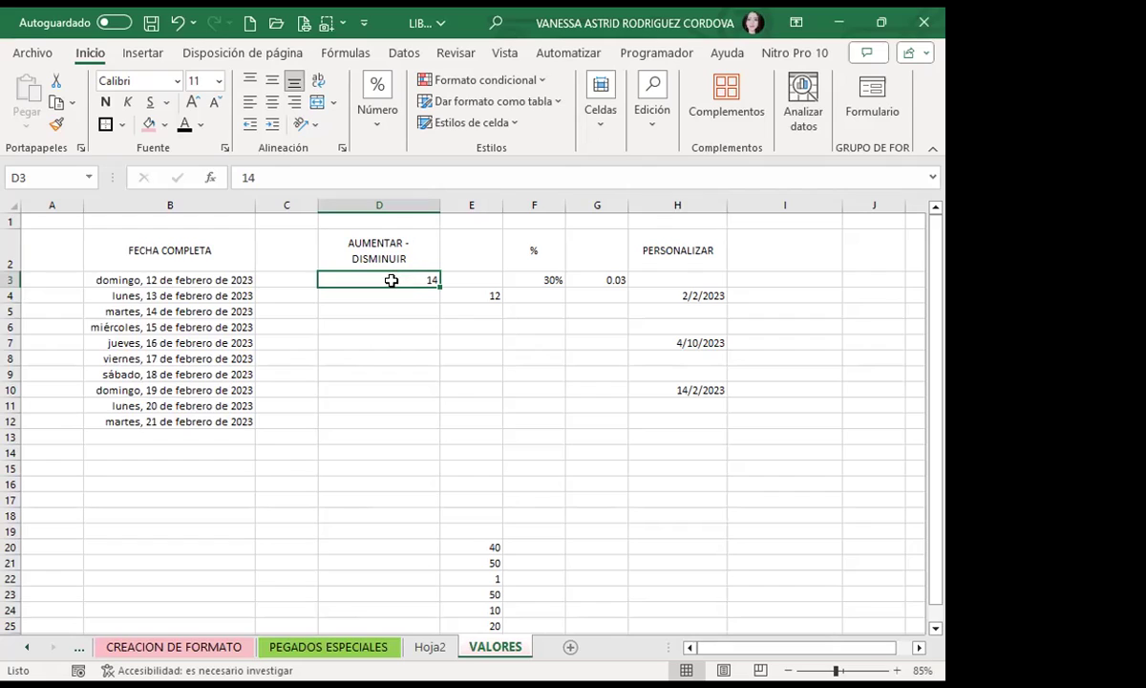
click(373, 112)
click(455, 207)
click(453, 206)
click(453, 206)
click(453, 206)
click(453, 205)
click(453, 206)
click(482, 207)
click(482, 207)
click(482, 207)
click(482, 208)
click(482, 207)
click(482, 207)
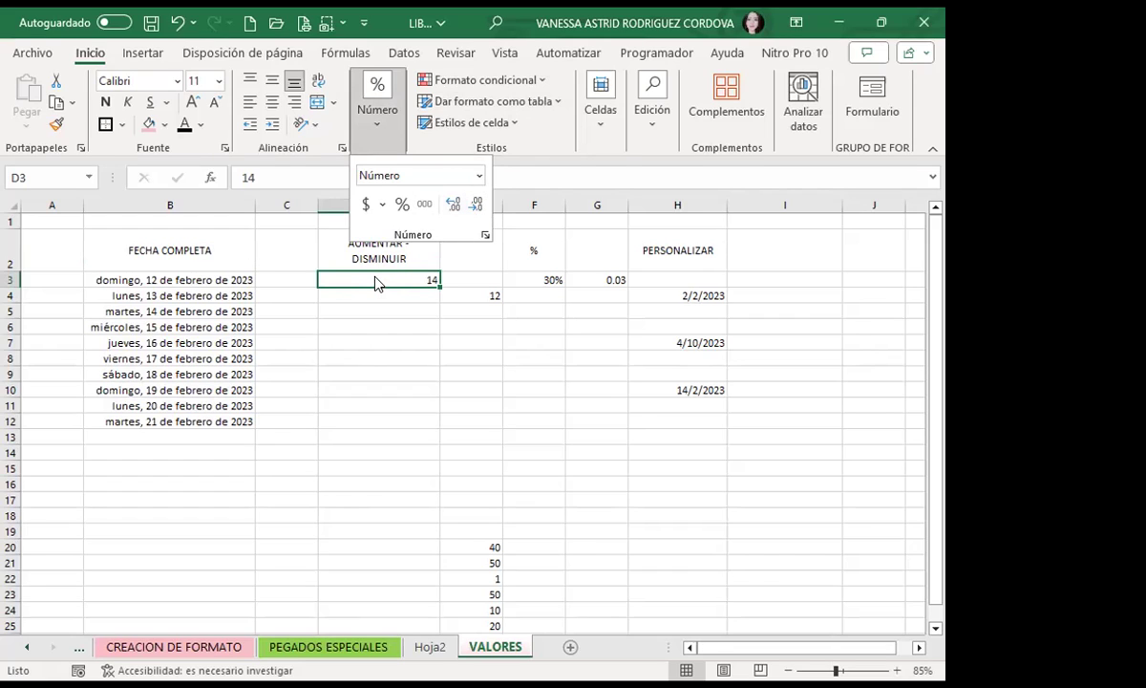
click(377, 283)
click(57, 124)
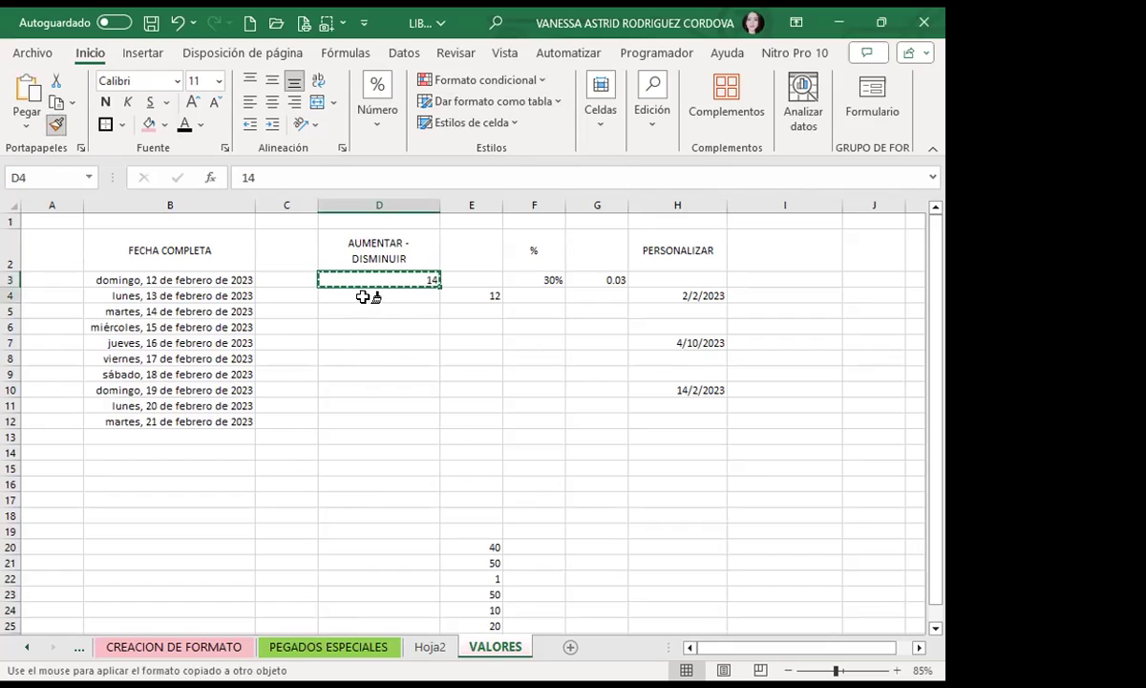
drag(363, 297, 373, 344)
Enter 16, 15.2, 16.1 and 18 in D4:D7.
click(380, 291)
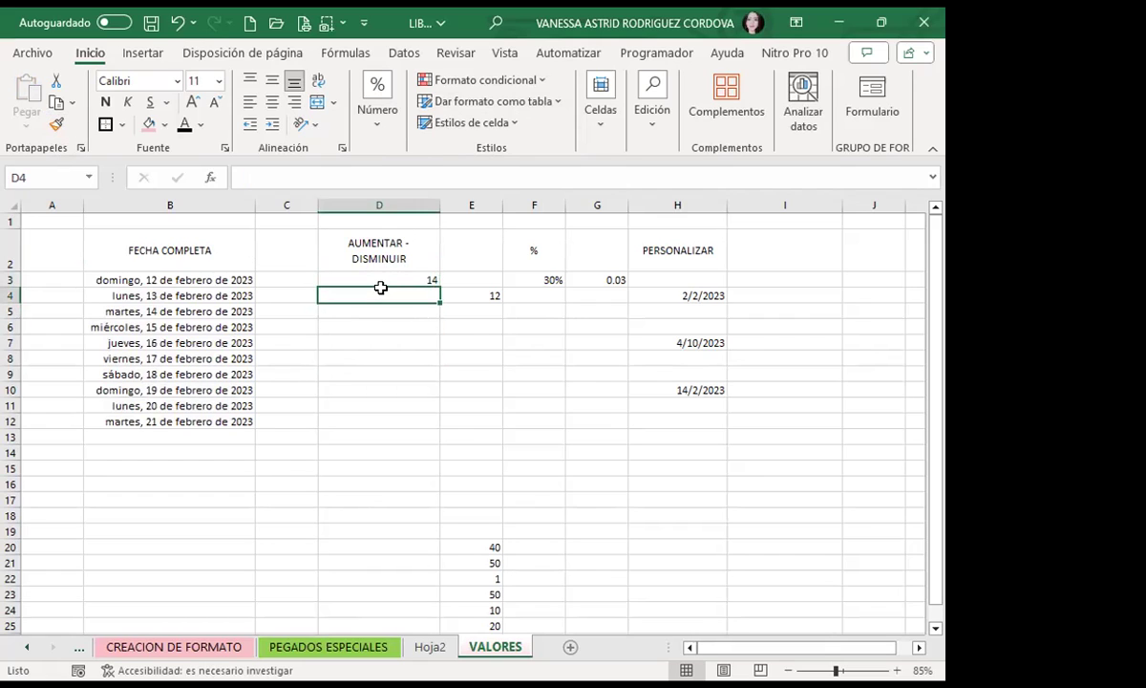
text(16.)
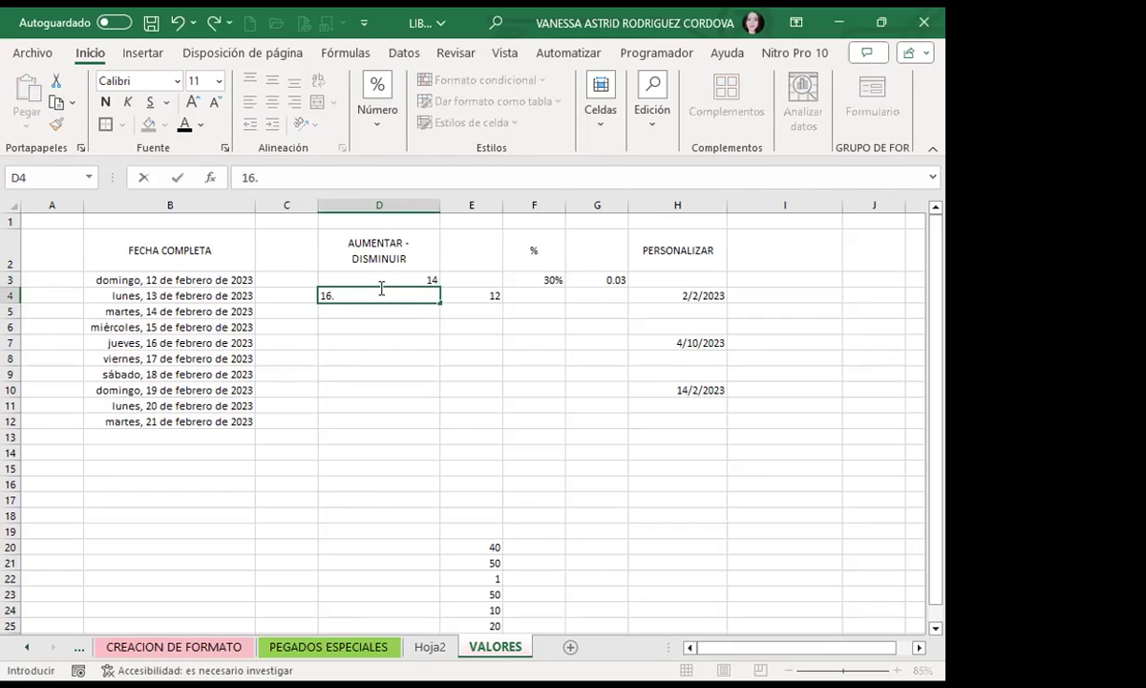
key(Return)
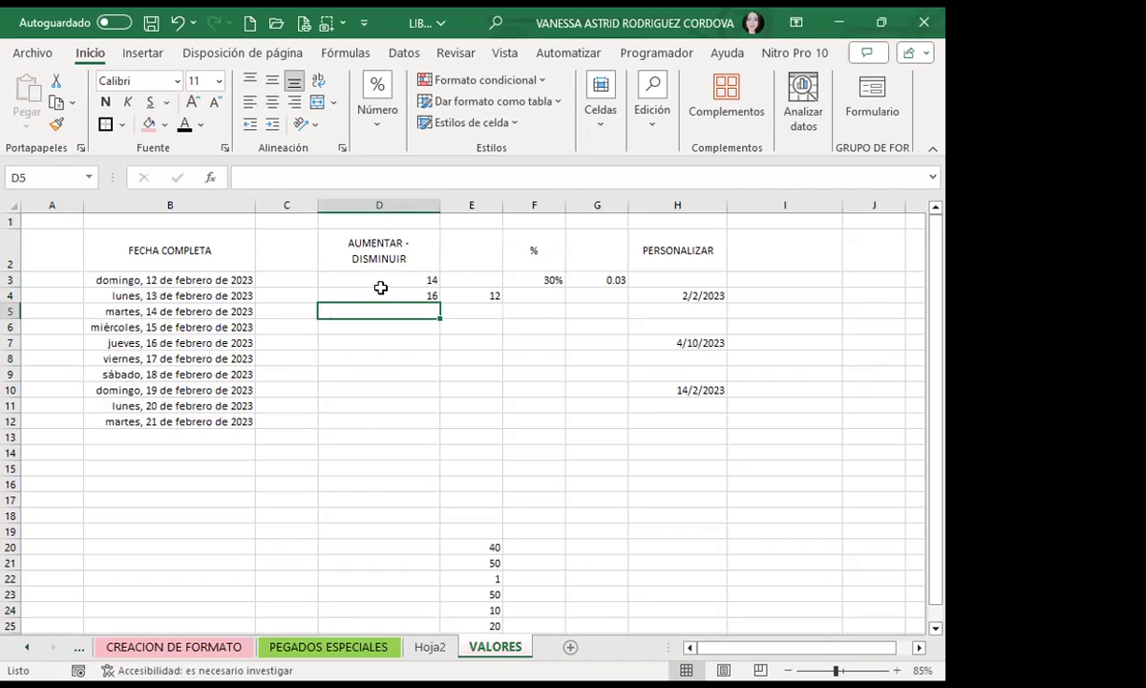
text(15.2)
key(Return)
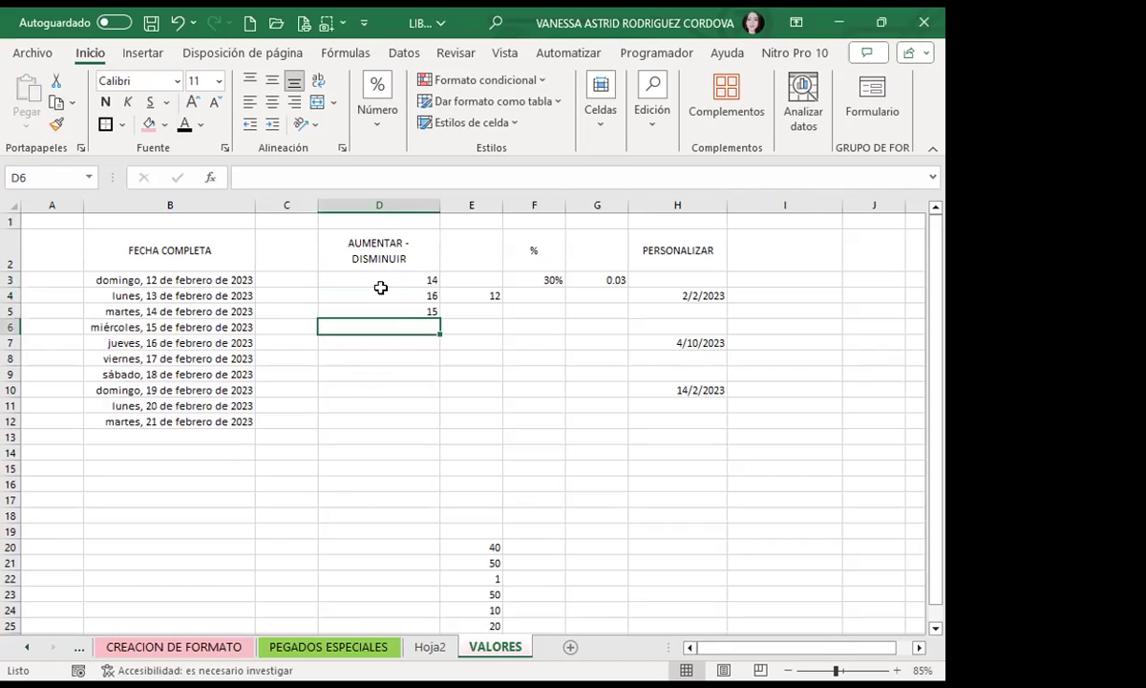
text(16.1)
key(Return)
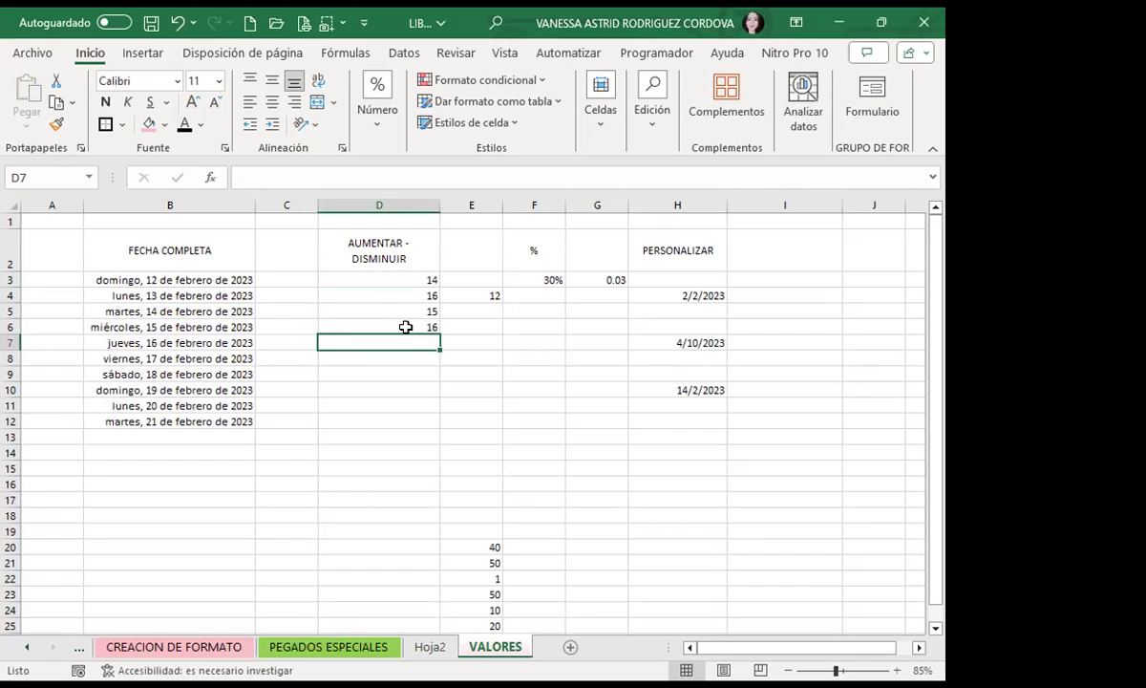
text(18)
key(Return)
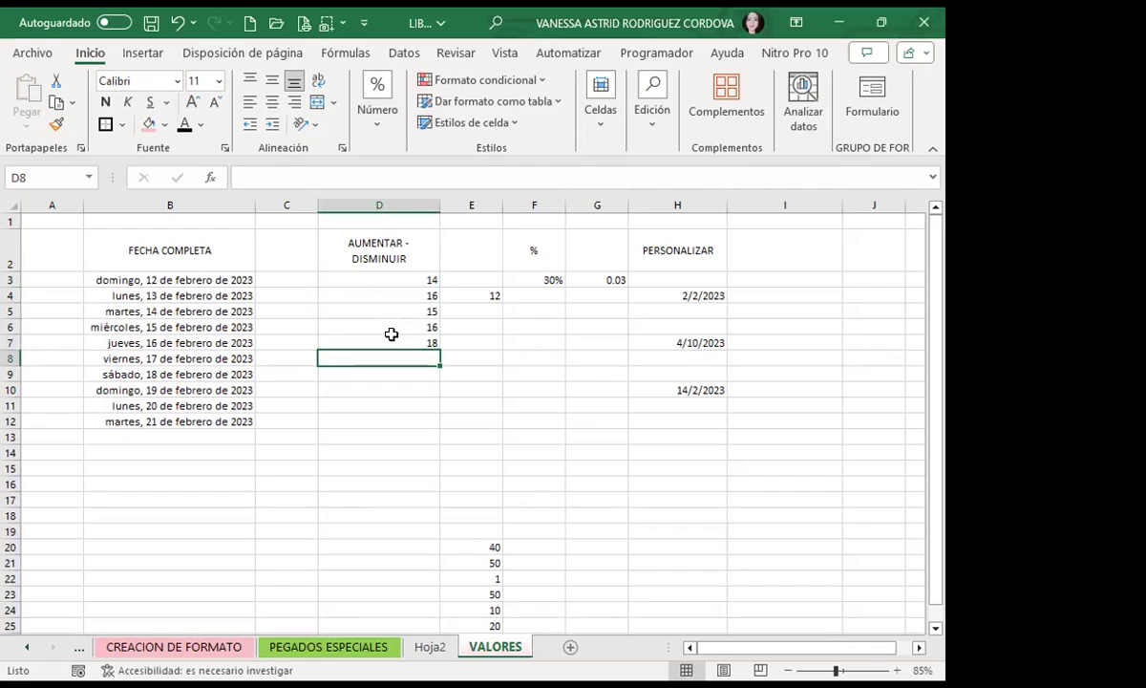
Set D3:D7 to one decimal place using Aumentar and Disminuir decimales.
drag(400, 278, 397, 342)
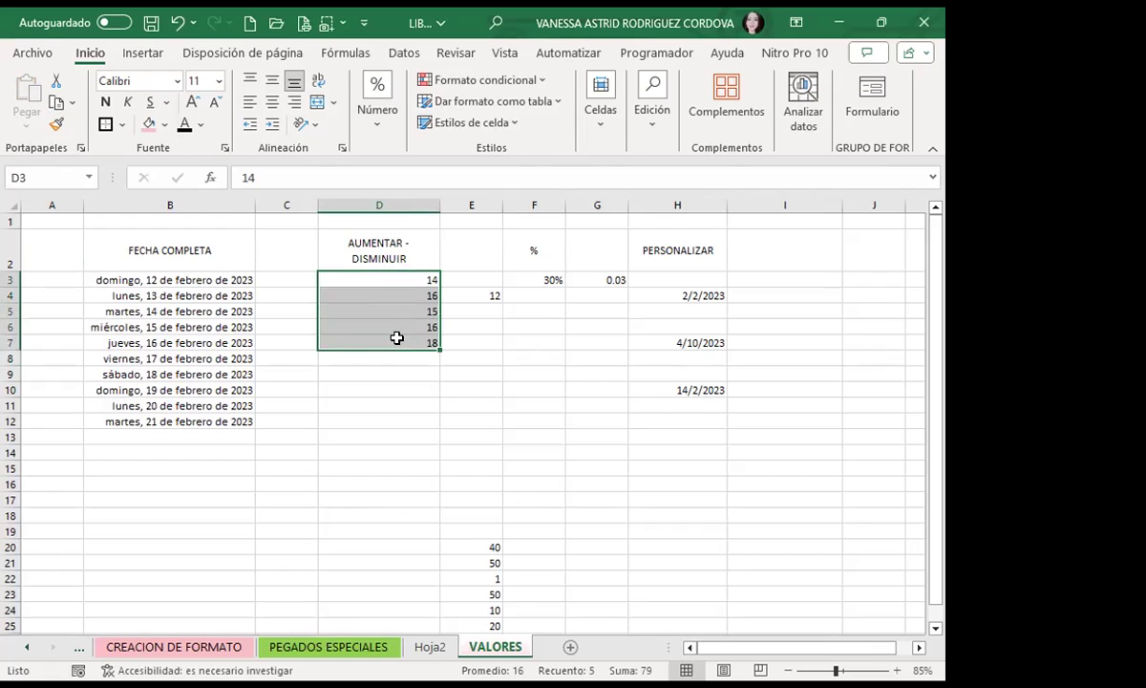
click(362, 129)
click(453, 205)
click(453, 204)
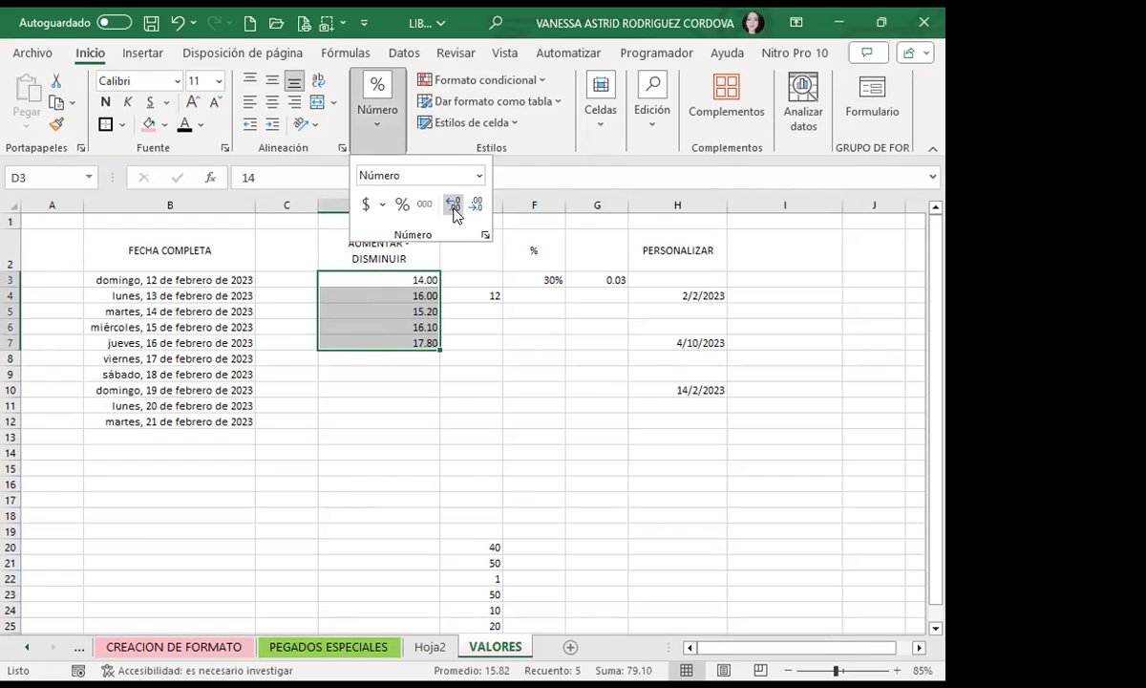
click(453, 205)
click(452, 204)
click(452, 204)
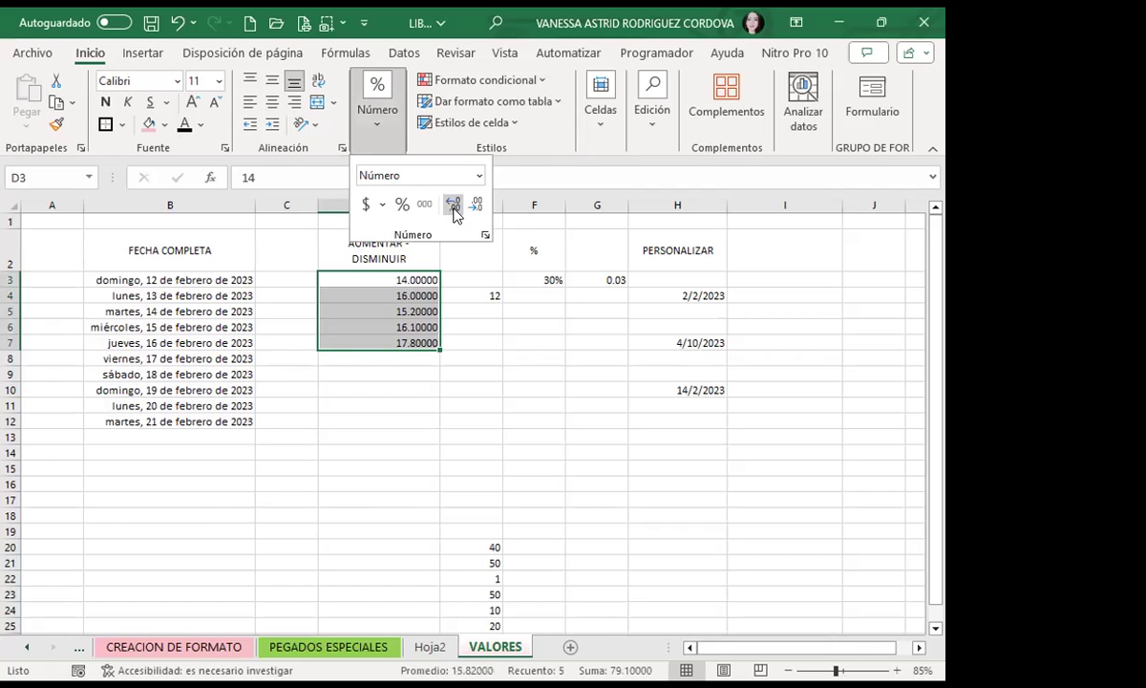
click(474, 204)
click(475, 205)
click(475, 204)
click(475, 204)
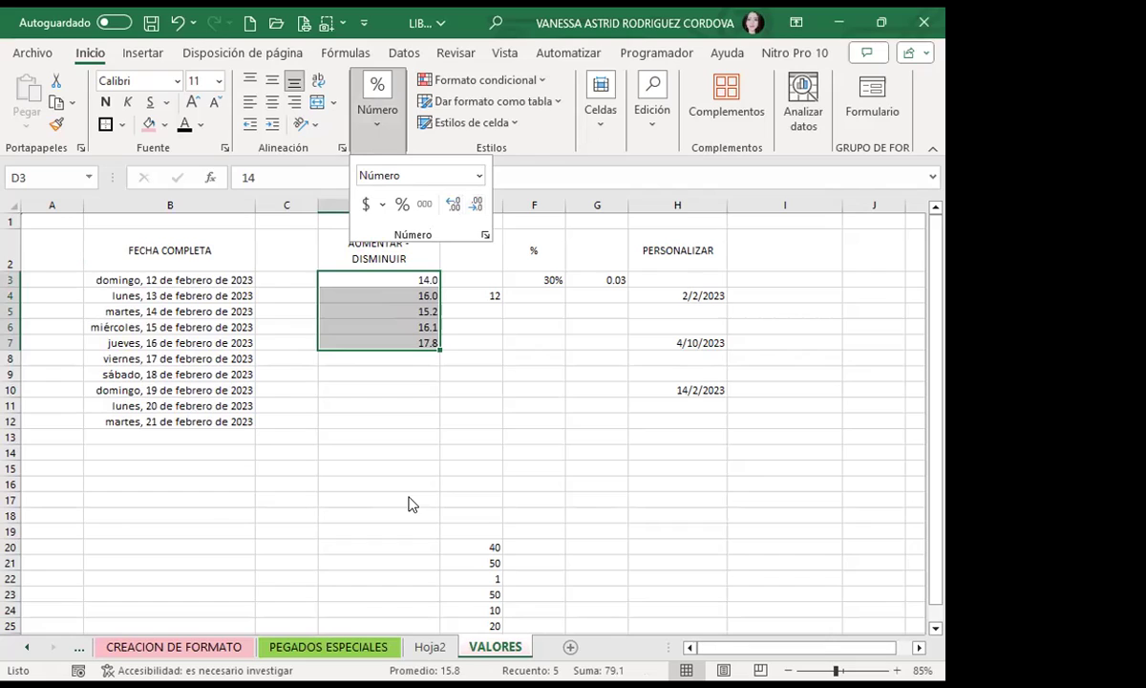
click(457, 455)
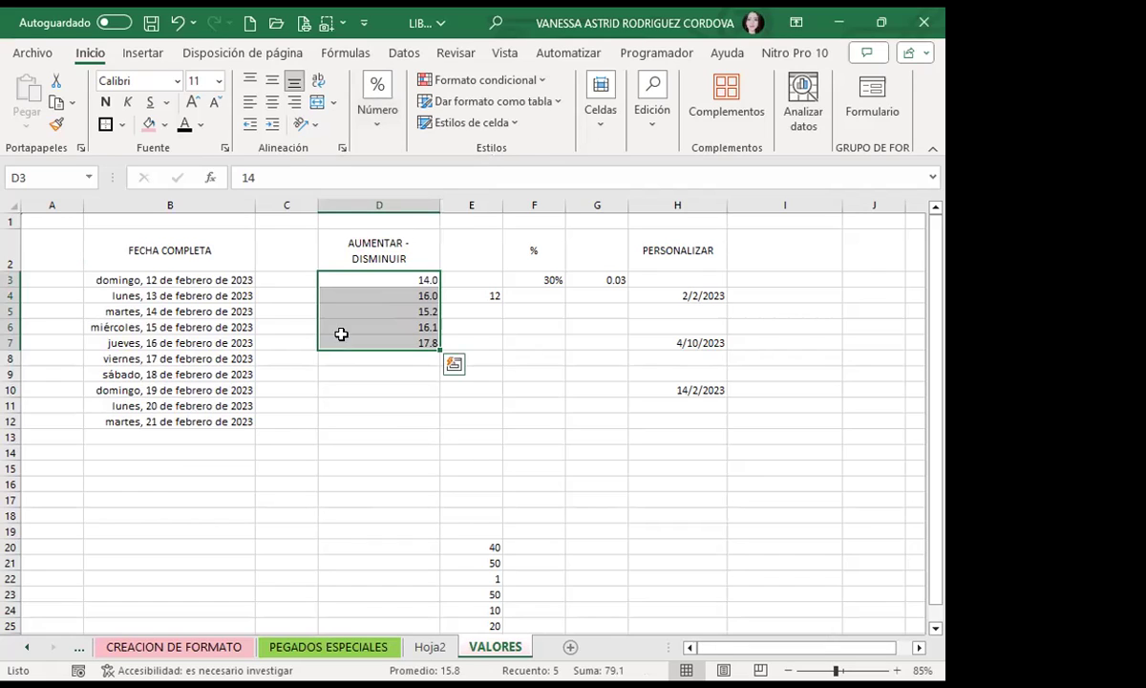
click(511, 279)
Enter 30% in F4, then clear formatting from F4:F9 using blank cell E11.
click(513, 295)
text(30%)
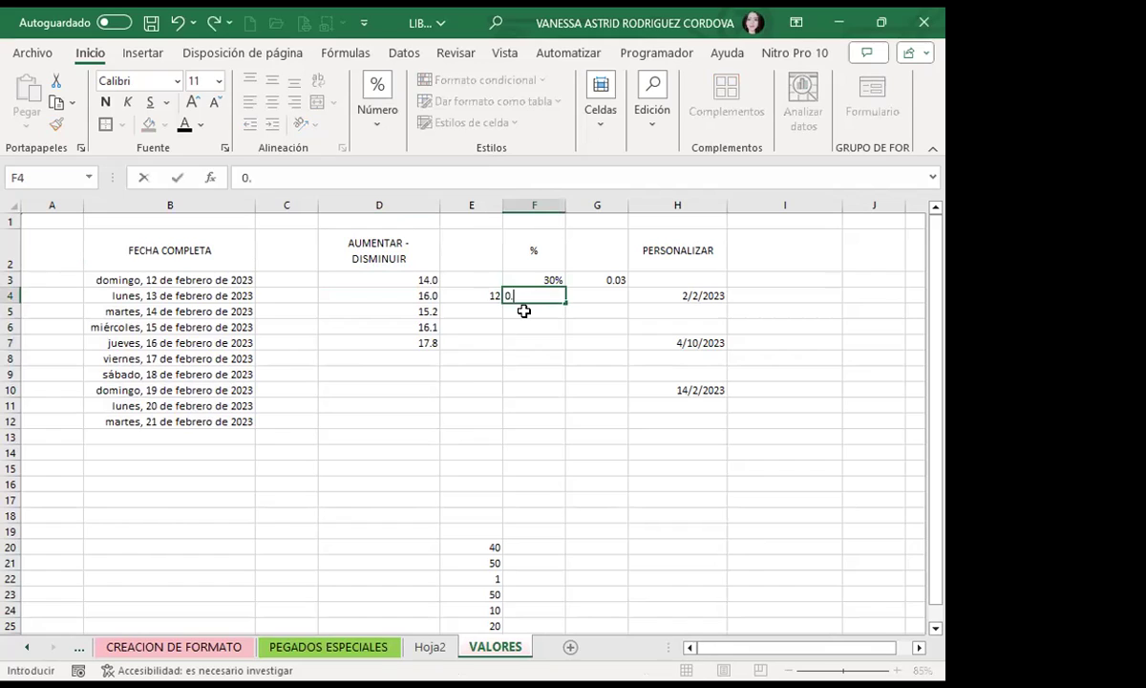
key(Return)
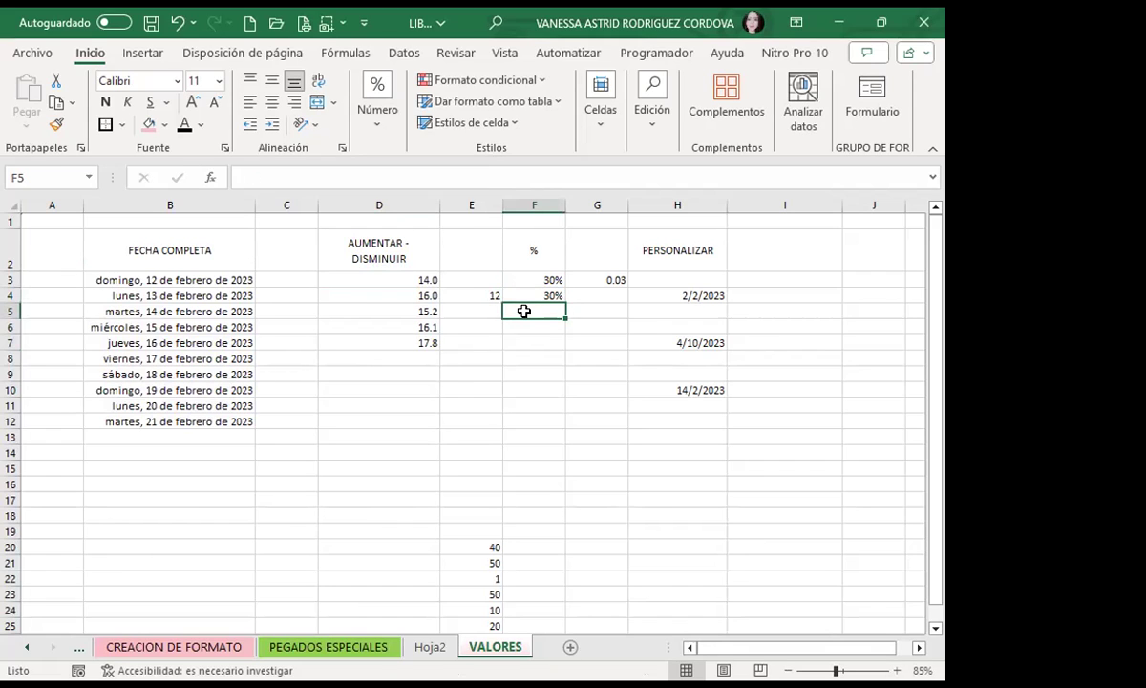
click(452, 402)
click(55, 125)
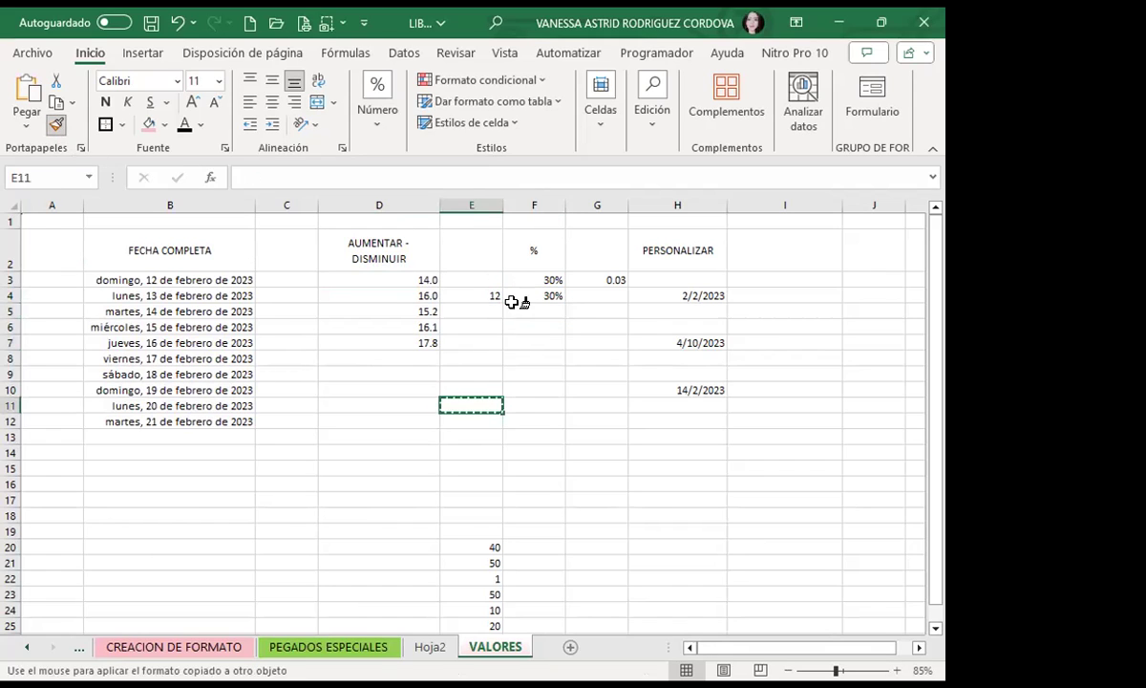
drag(513, 302, 521, 375)
Enter 0.4 in F5 and 10% in F6.
click(519, 313)
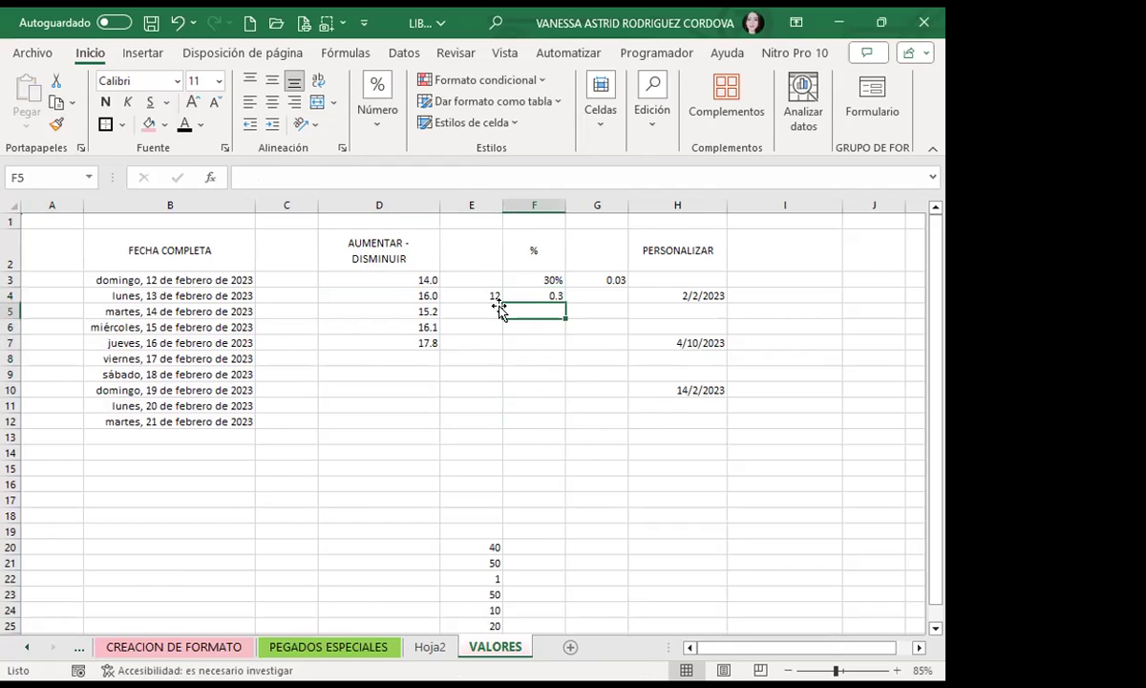
text(4)
key(Return)
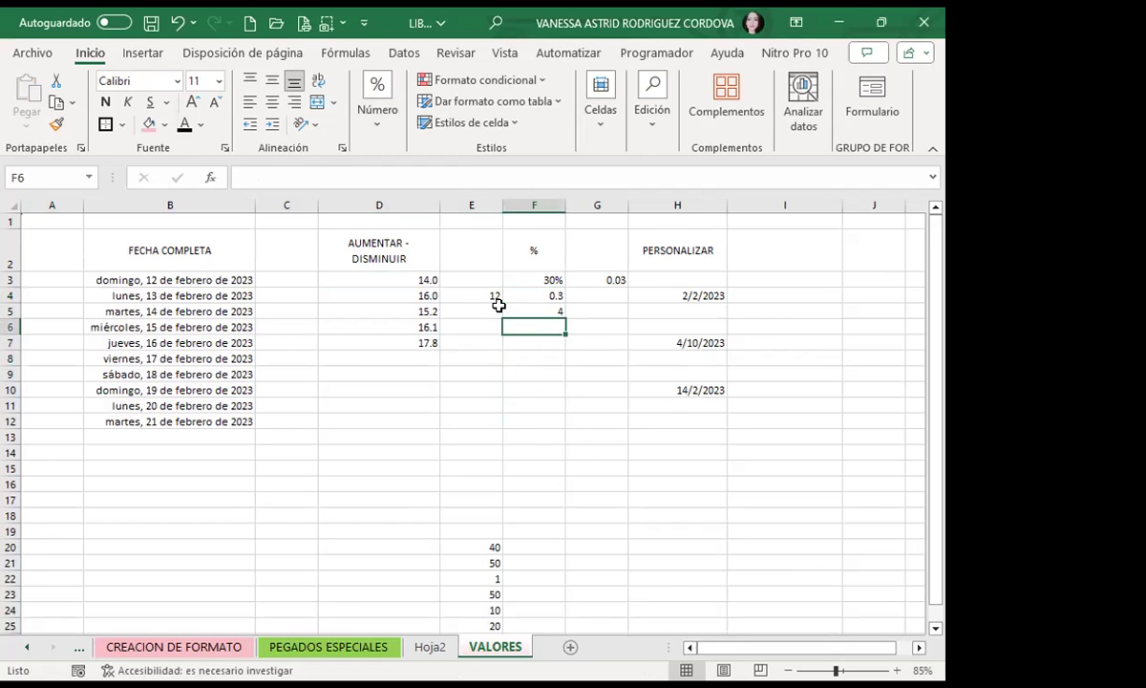
key(Up)
text(0)
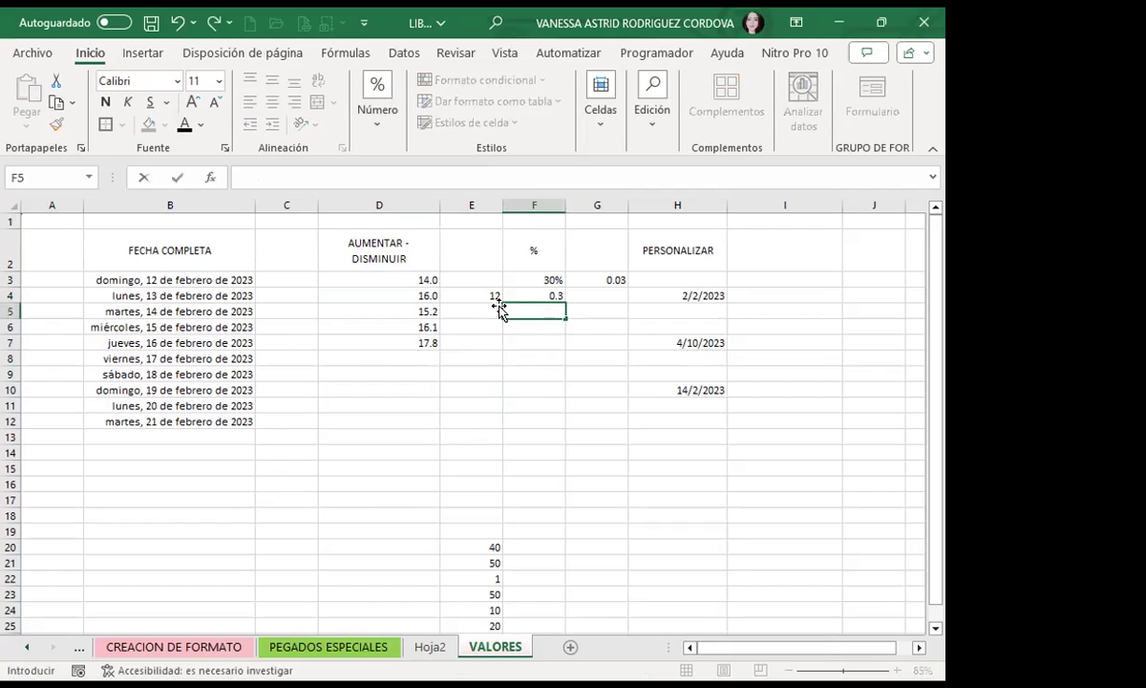
text(.4)
key(Return)
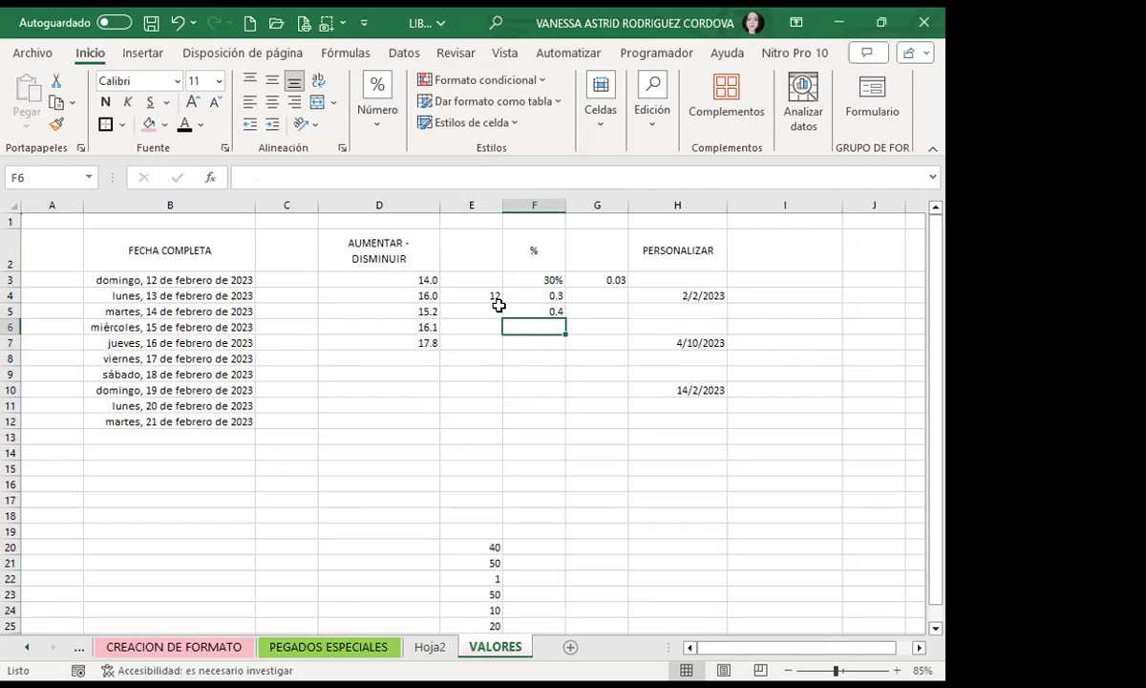
text(10%)
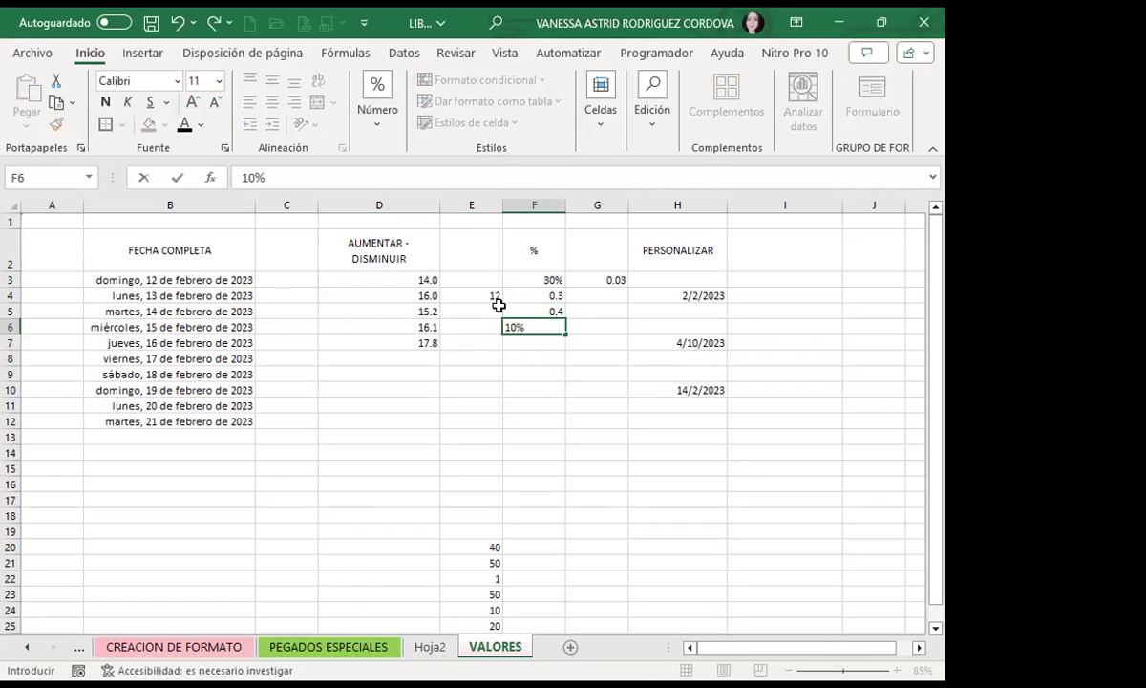
key(Return)
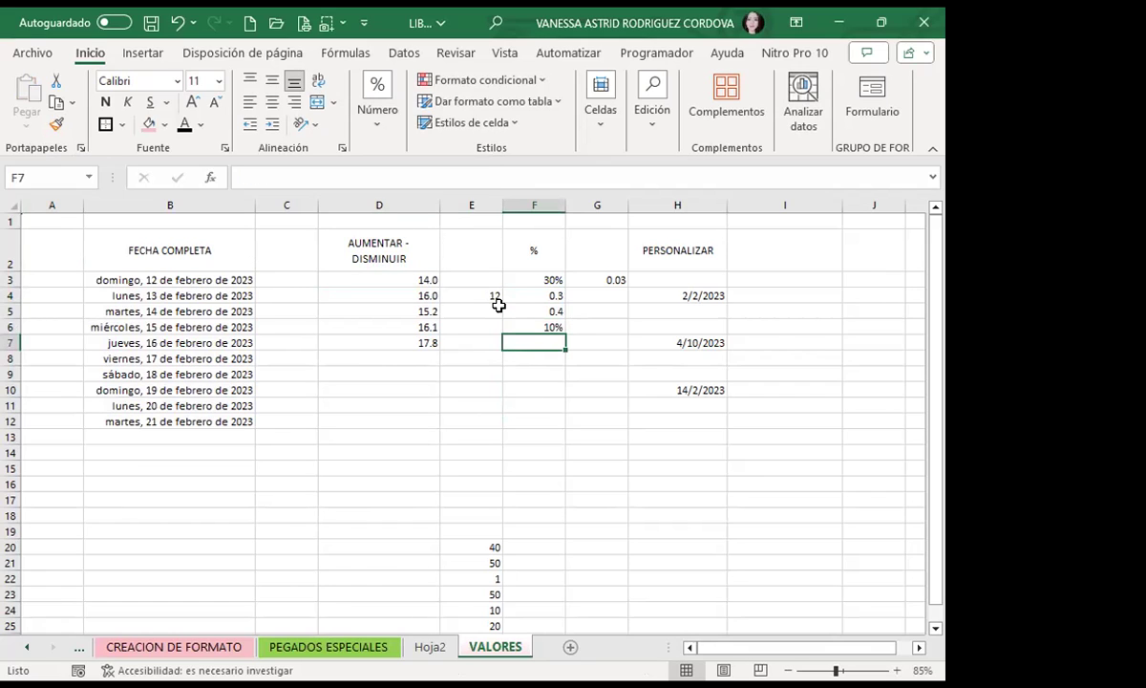
Apply the Porcentaje format to F4:F5 so they show 30% and 40%.
drag(531, 295, 529, 310)
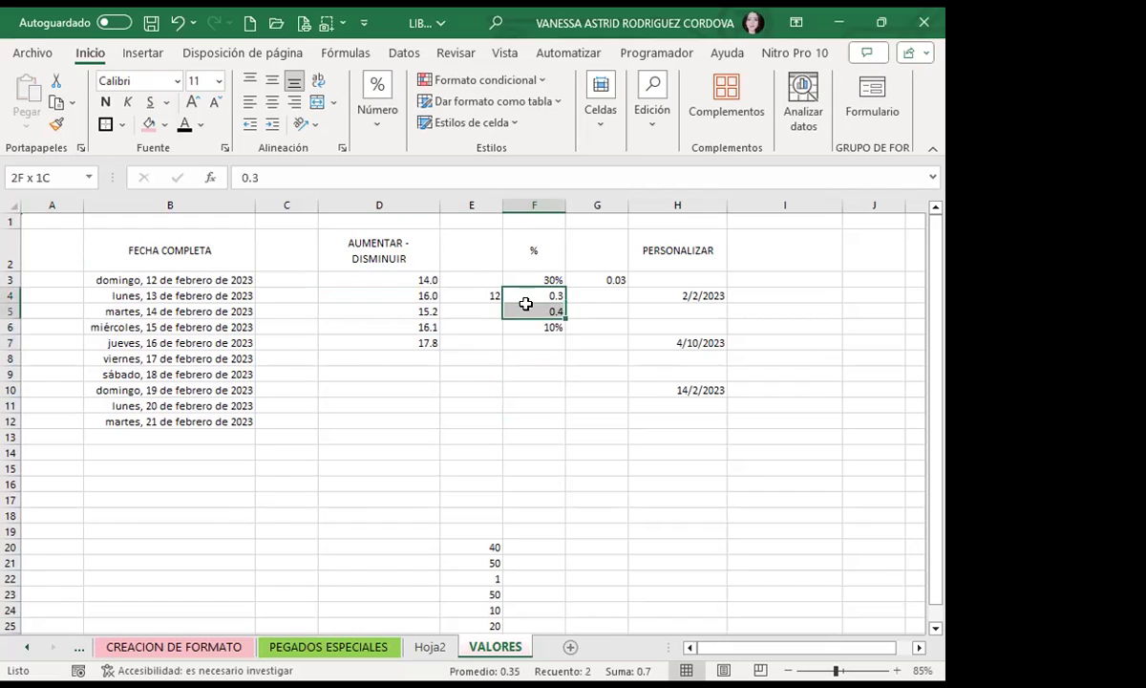
click(377, 105)
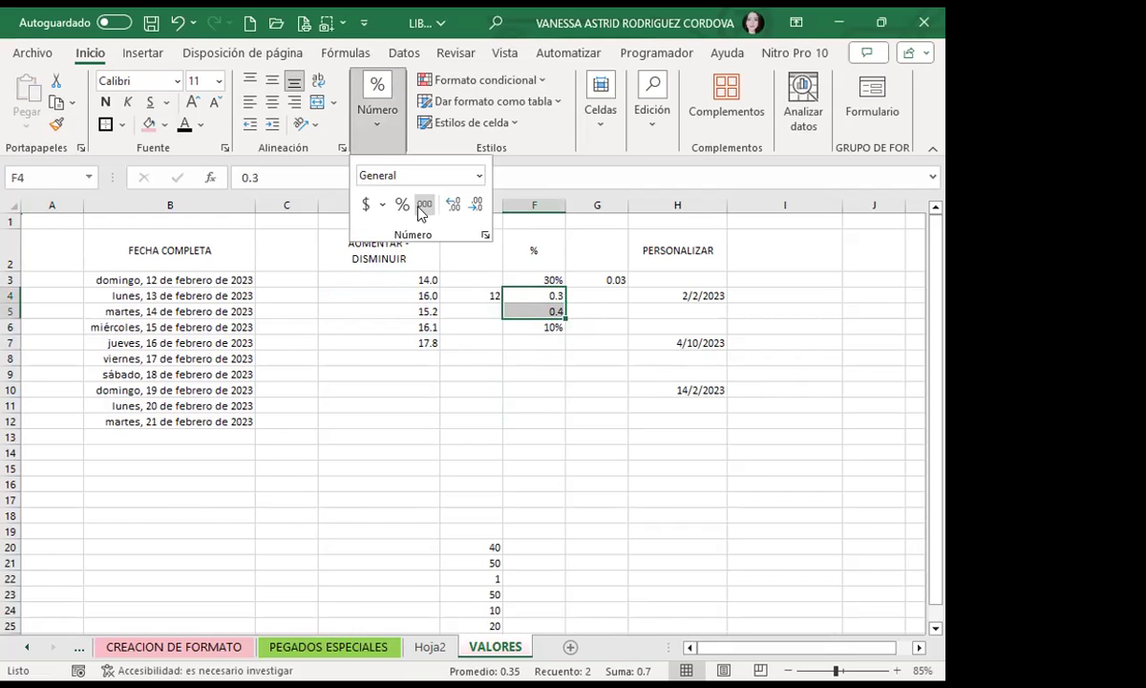
click(401, 204)
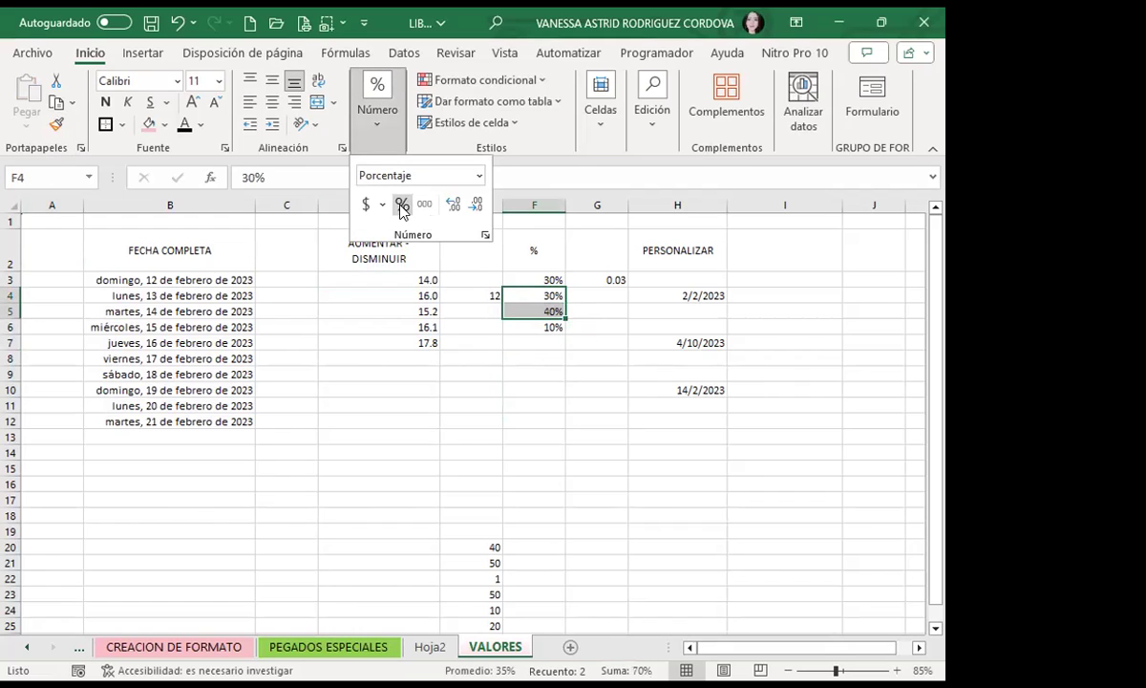
click(465, 305)
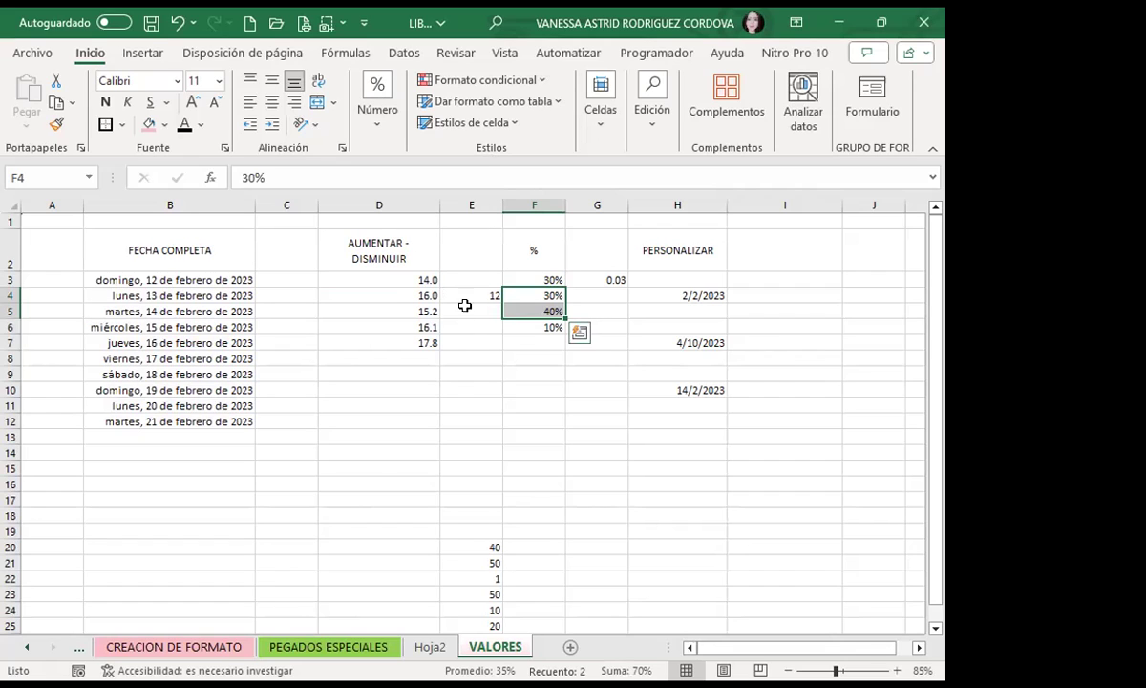
click(465, 304)
Enter 15 and 1400 in E5:E6 and give E4:E6 the accounting $ format.
text(15)
key(Return)
text(1400)
key(Return)
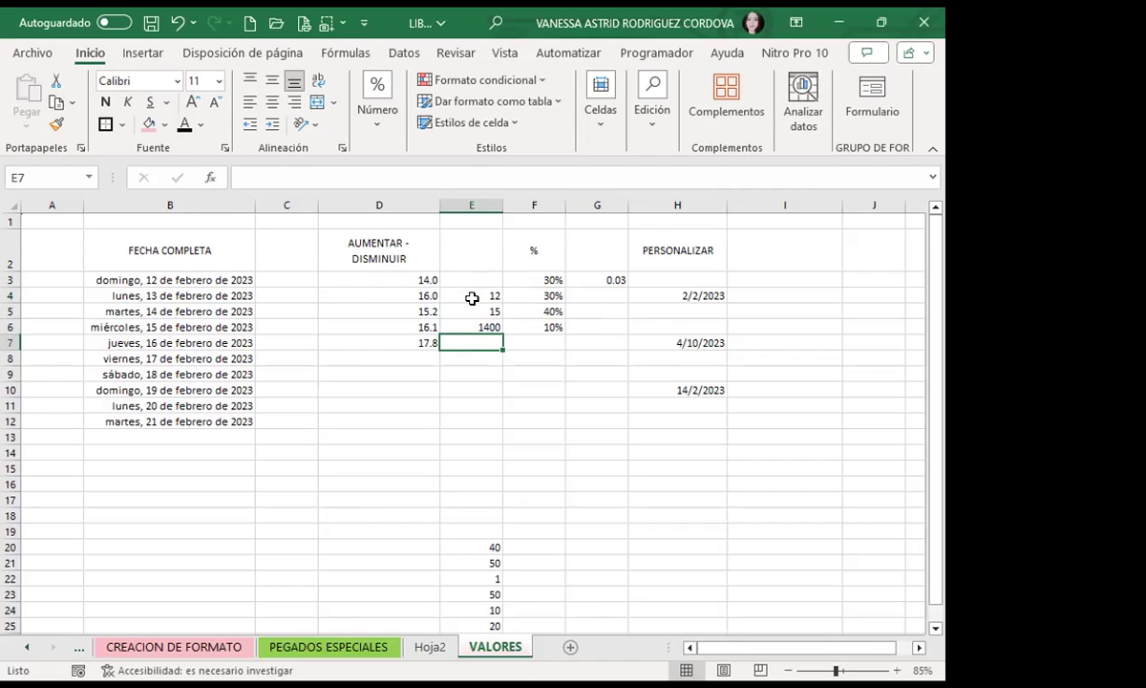
drag(474, 292, 474, 325)
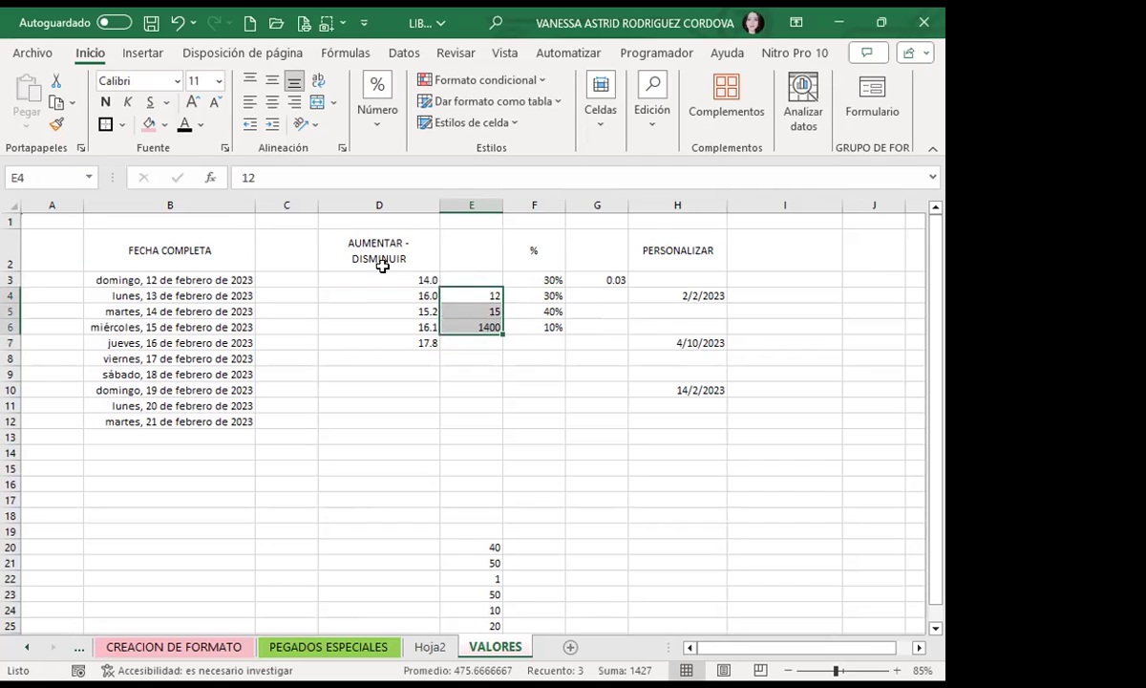
click(372, 114)
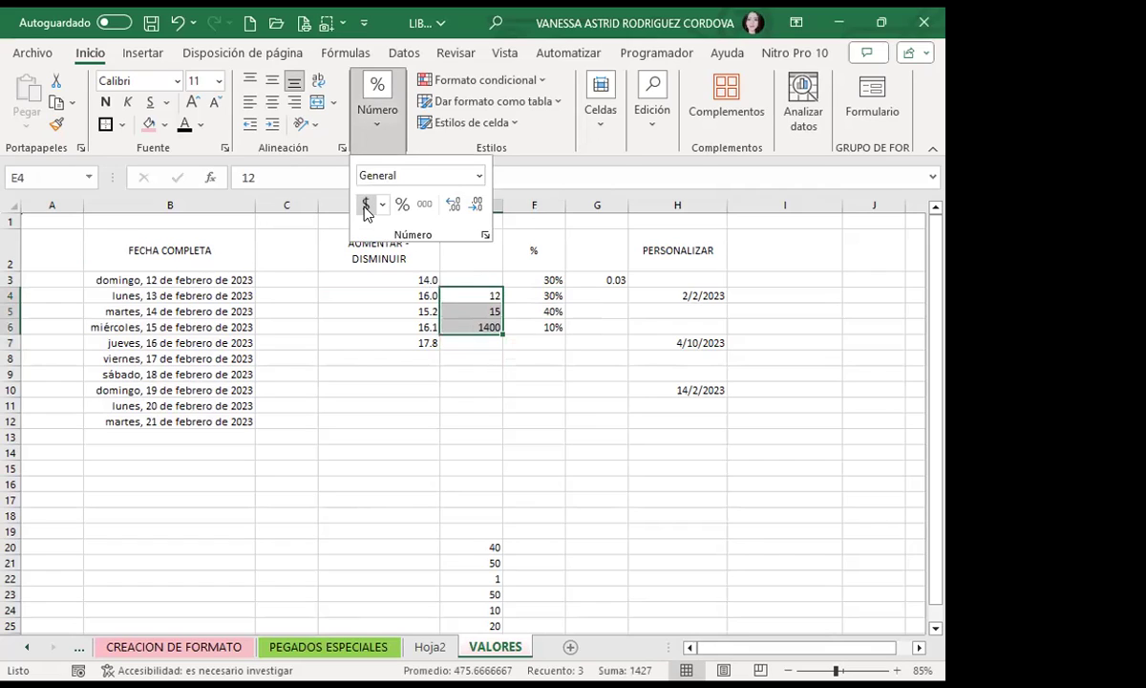
click(366, 207)
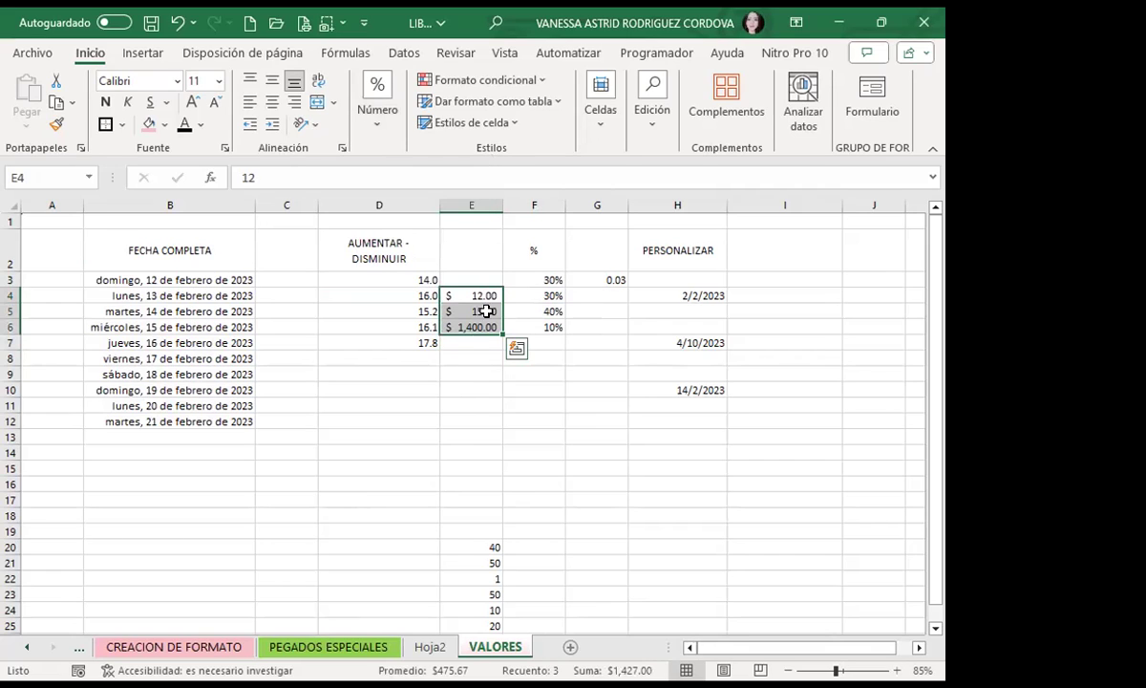
Copy D3:D7 to E10:E14 and format the copy as Moneda.
drag(391, 279, 398, 331)
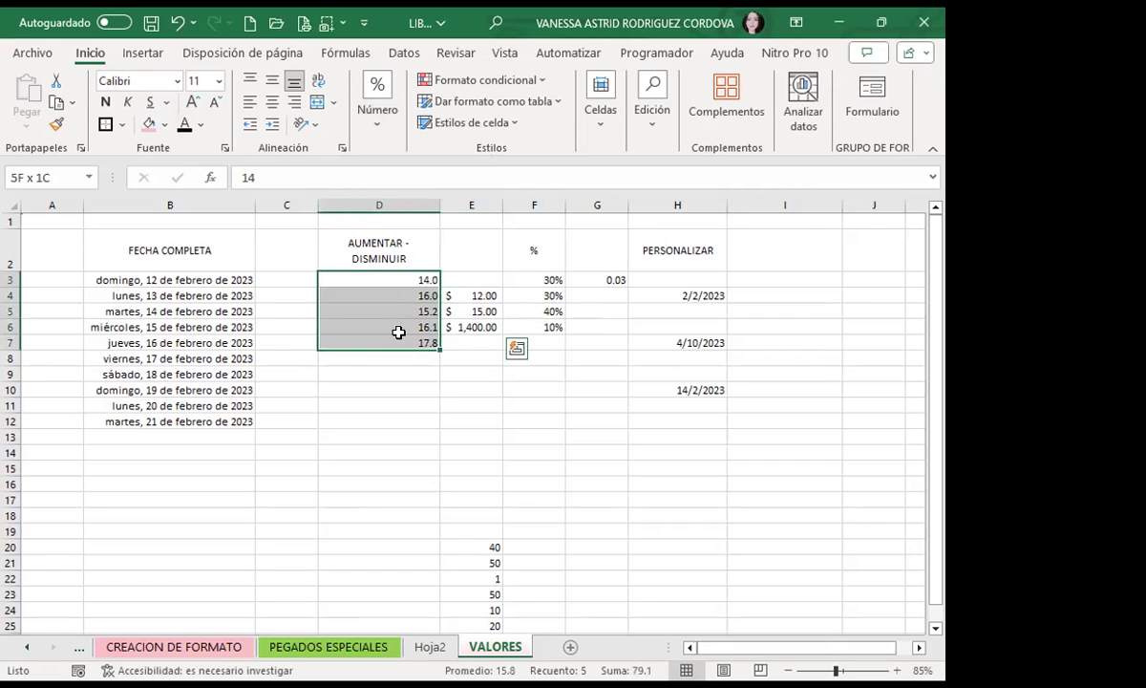
key(ctrl+c)
click(474, 388)
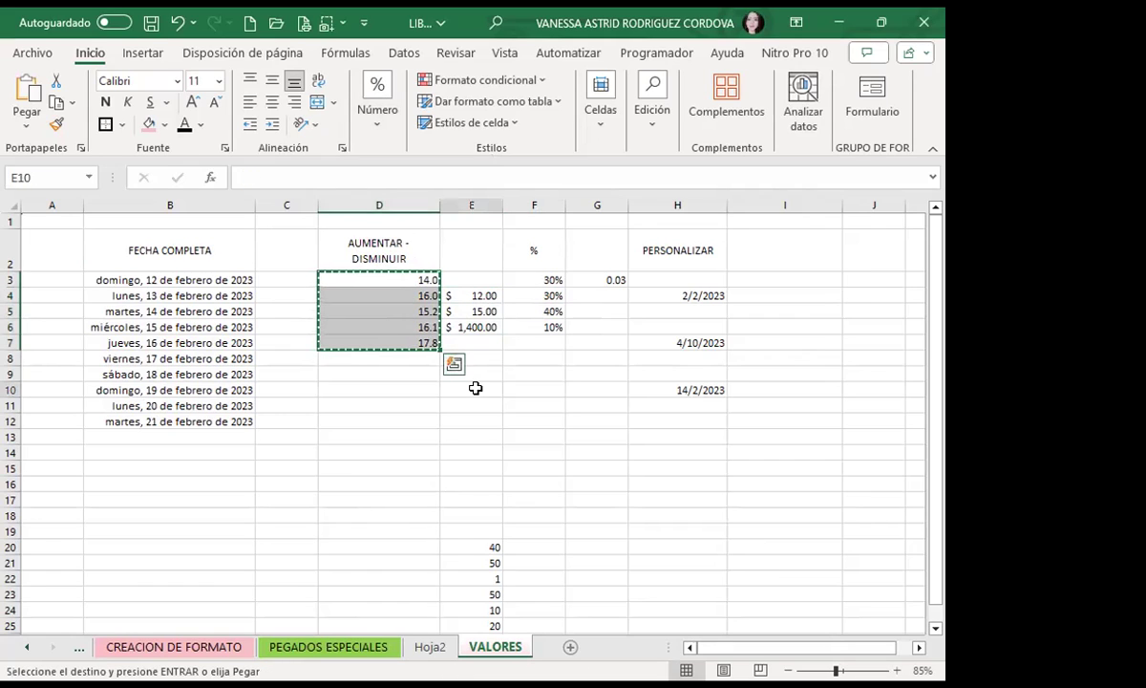
key(ctrl+v)
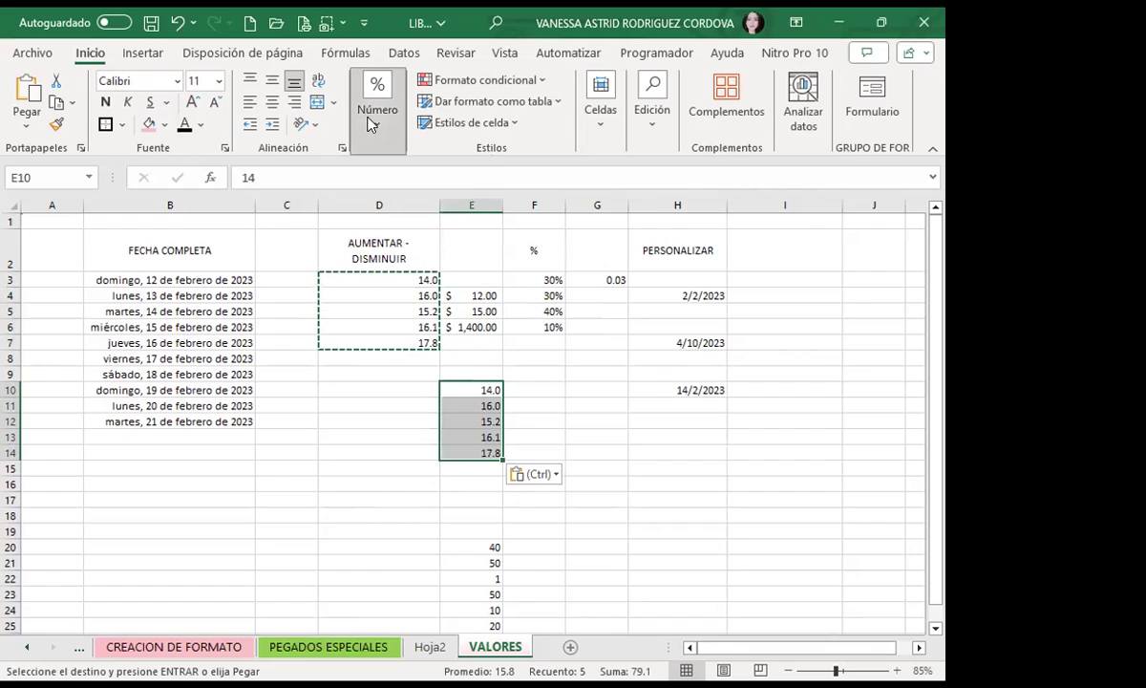
click(478, 176)
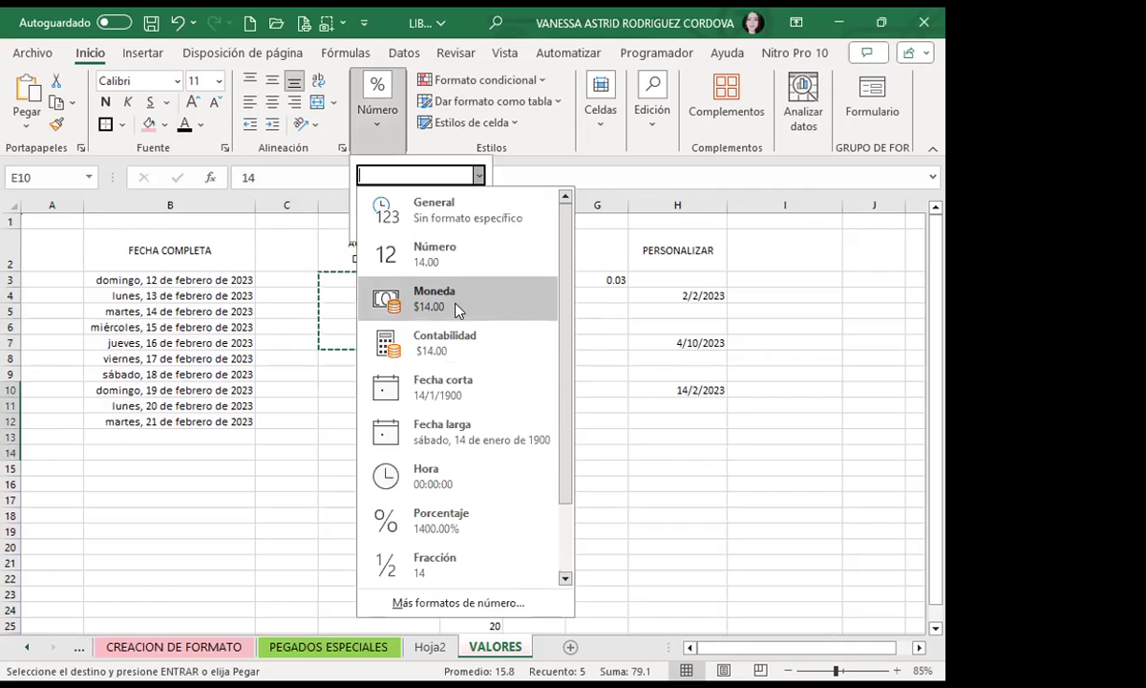
click(455, 304)
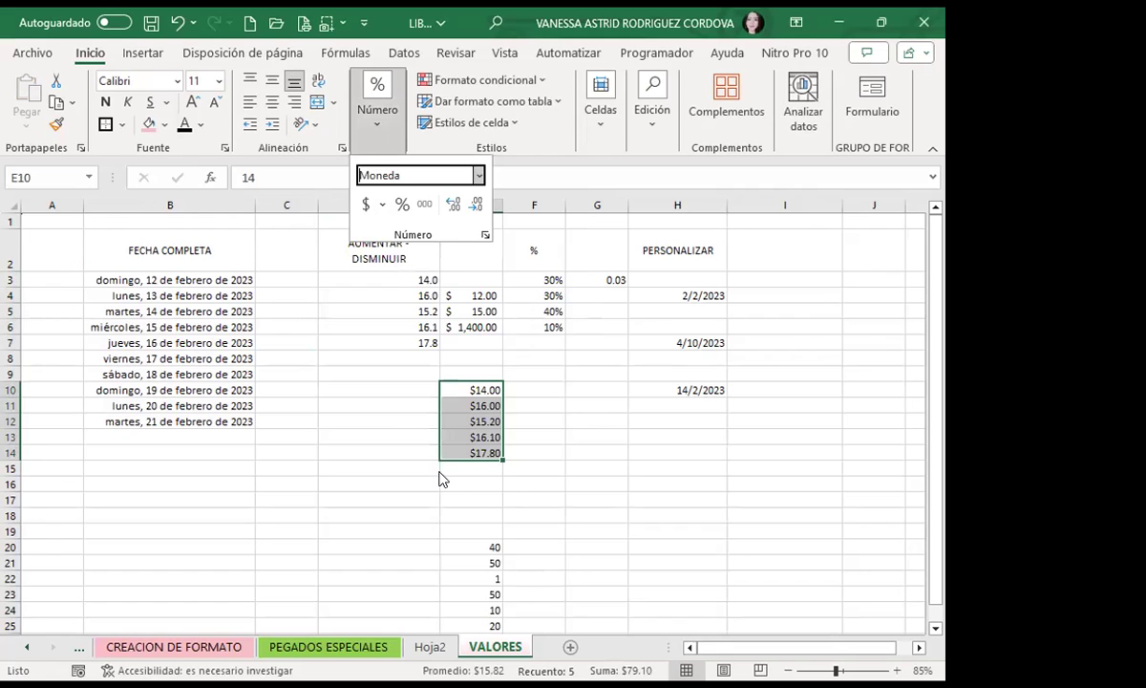
scroll(441, 487, down, 2)
click(465, 417)
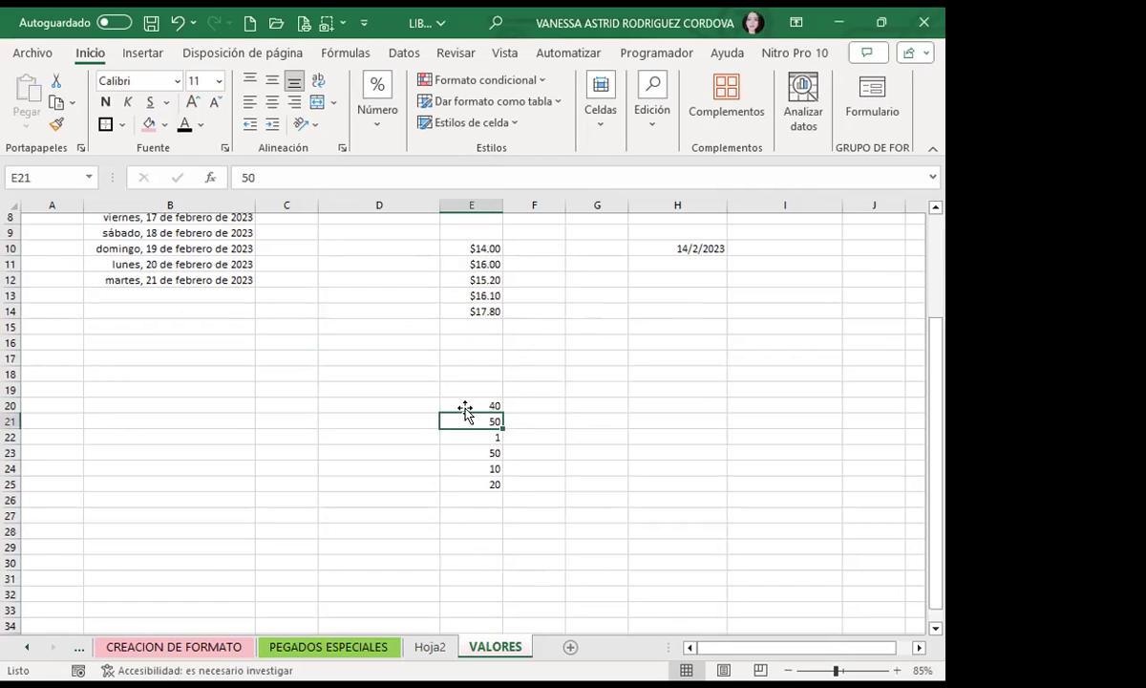
scroll(468, 425, up, 2)
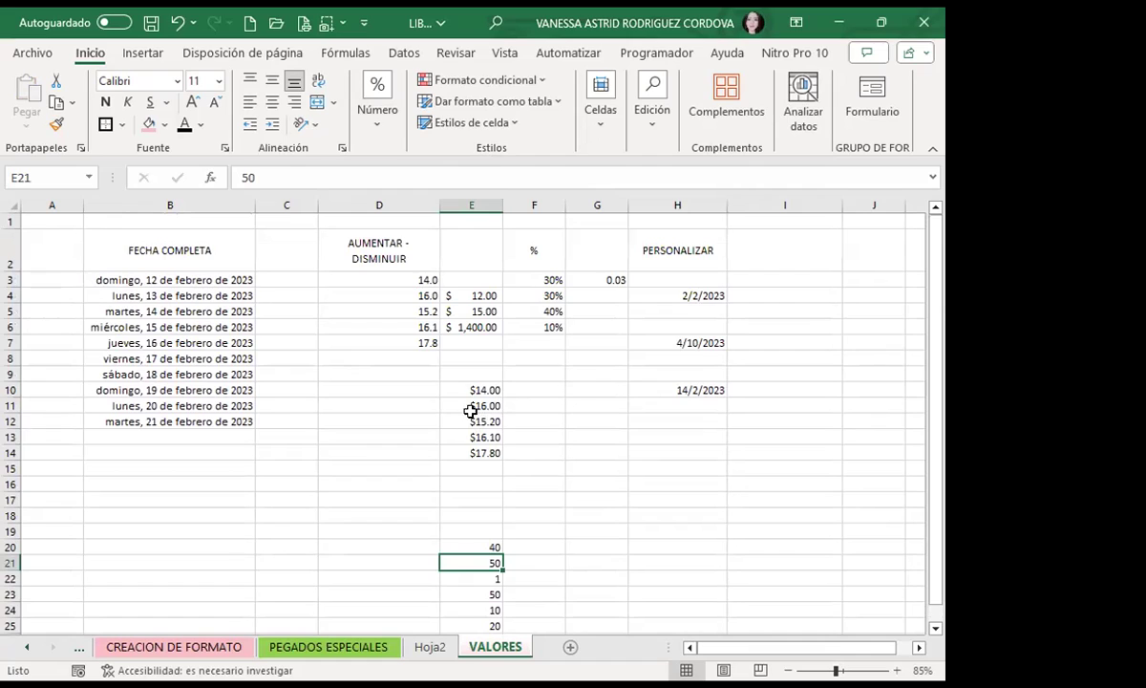
click(529, 276)
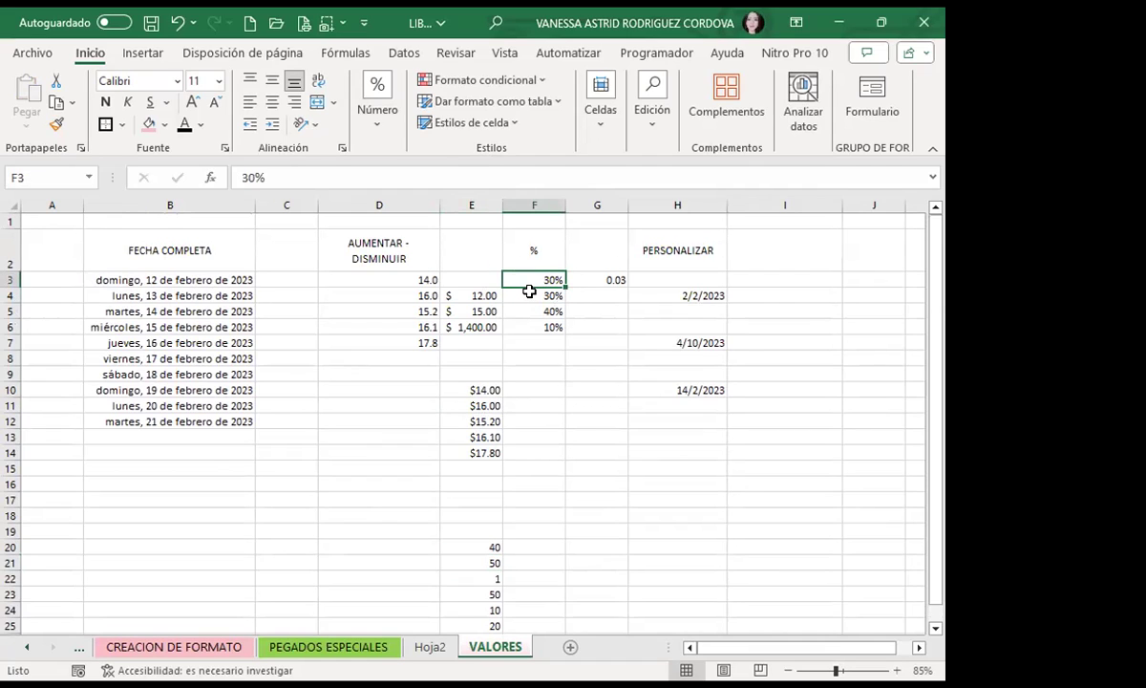
Copy F3's 30% percentage format onto G3 with Format Painter, turning 0.03 into 3%.
click(377, 105)
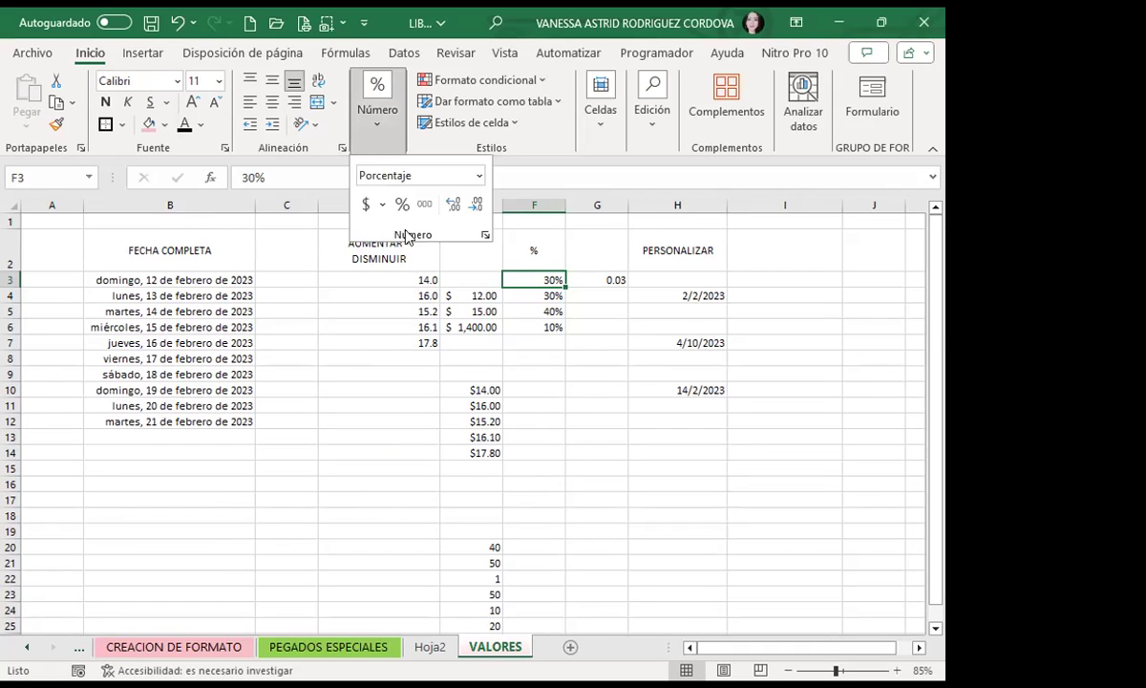
click(537, 280)
click(55, 124)
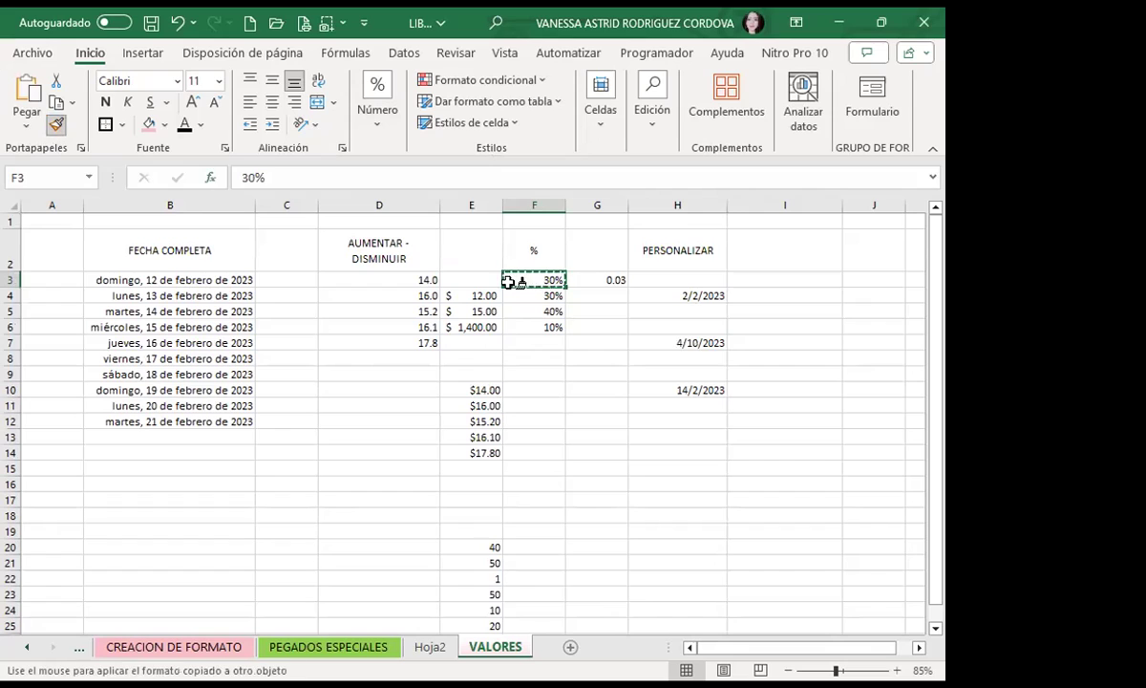
click(591, 256)
click(530, 279)
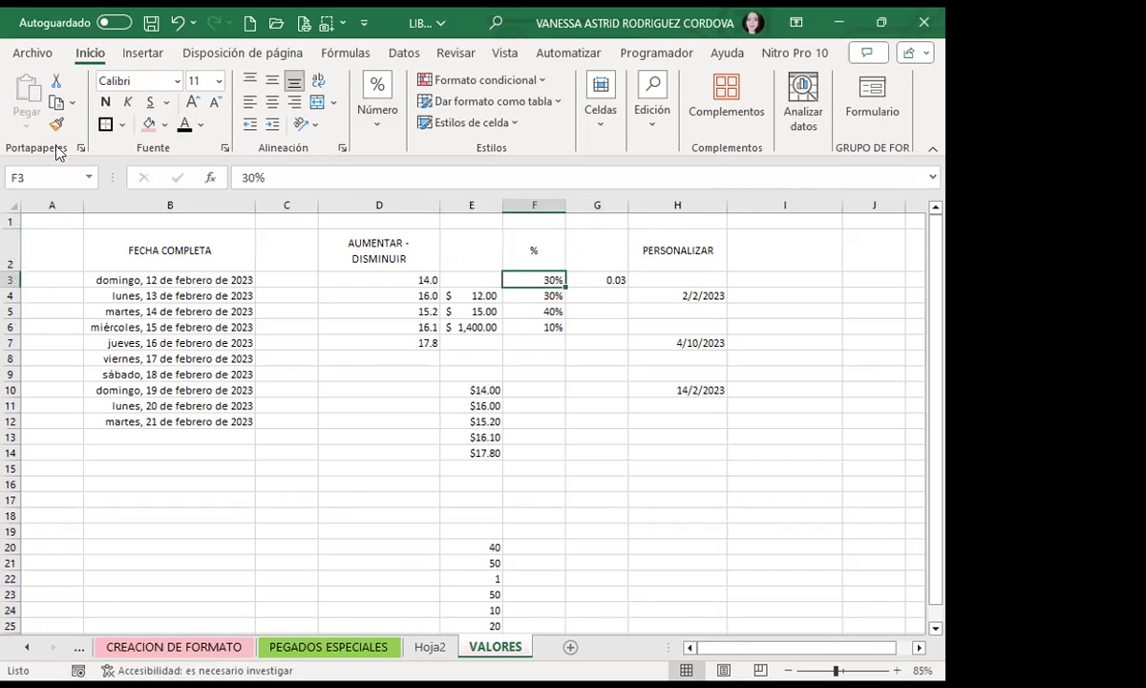
click(55, 125)
click(602, 280)
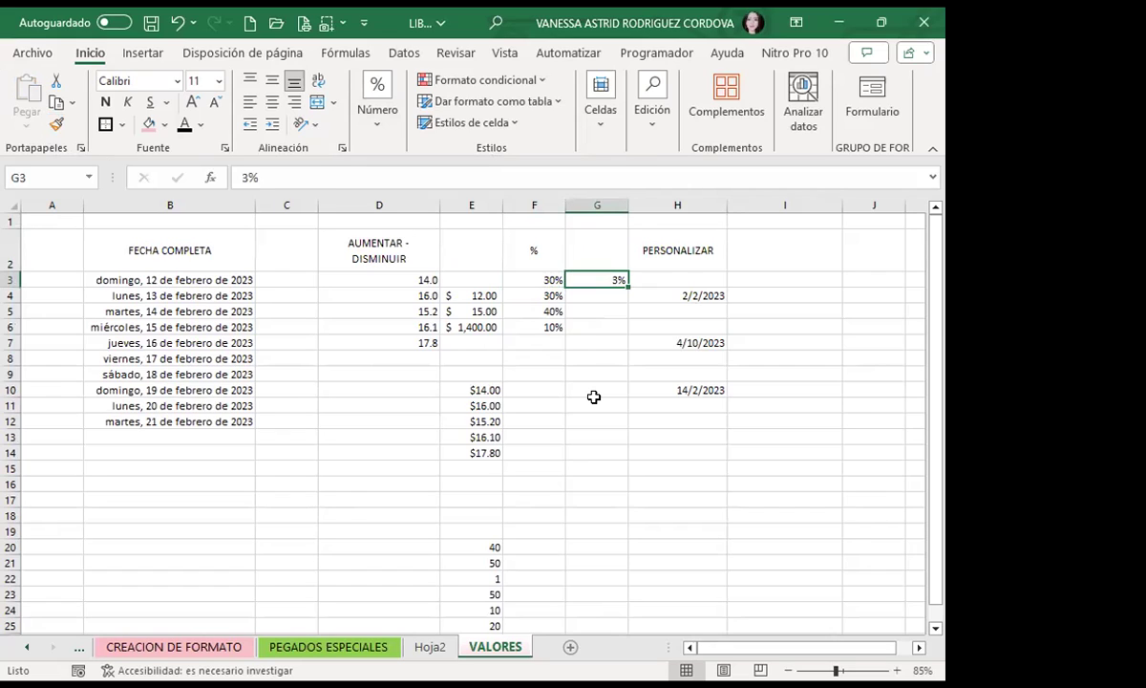
click(664, 293)
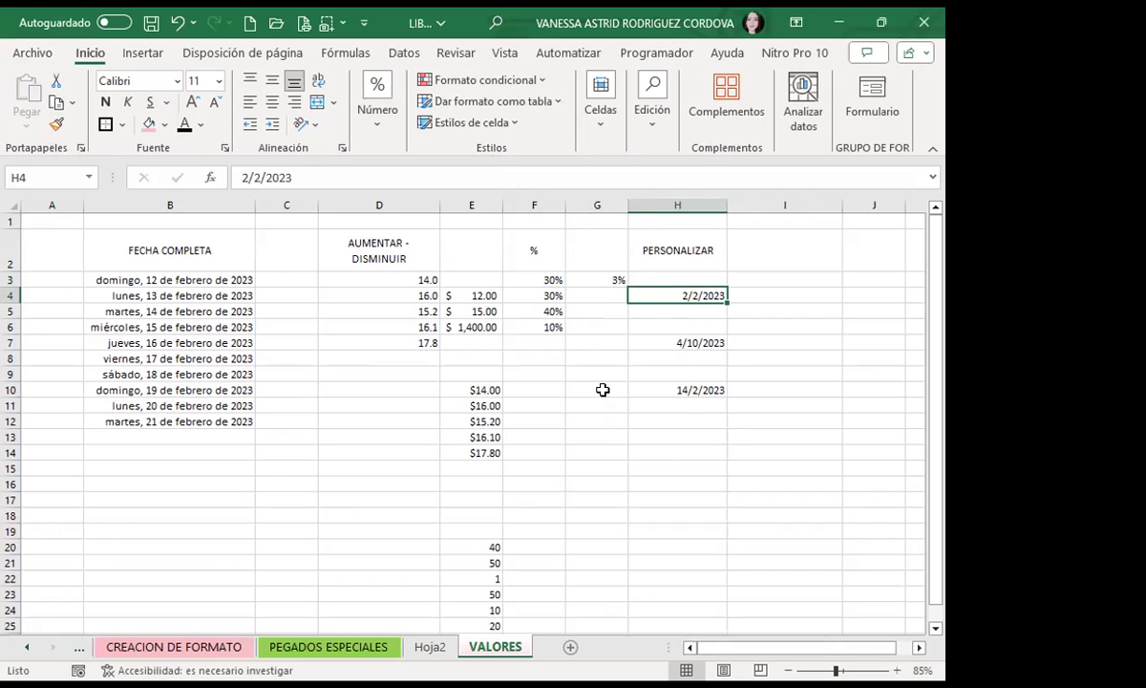
Give the date in H4 a custom weekday-only format showing 'jueves'.
click(377, 98)
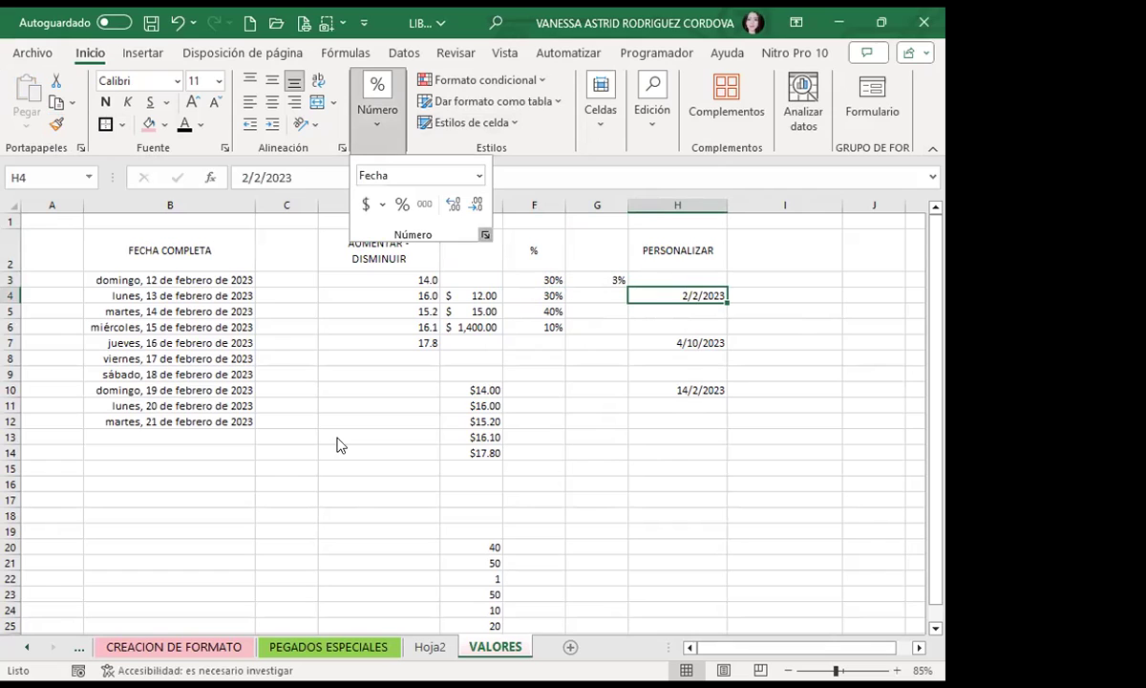
click(485, 234)
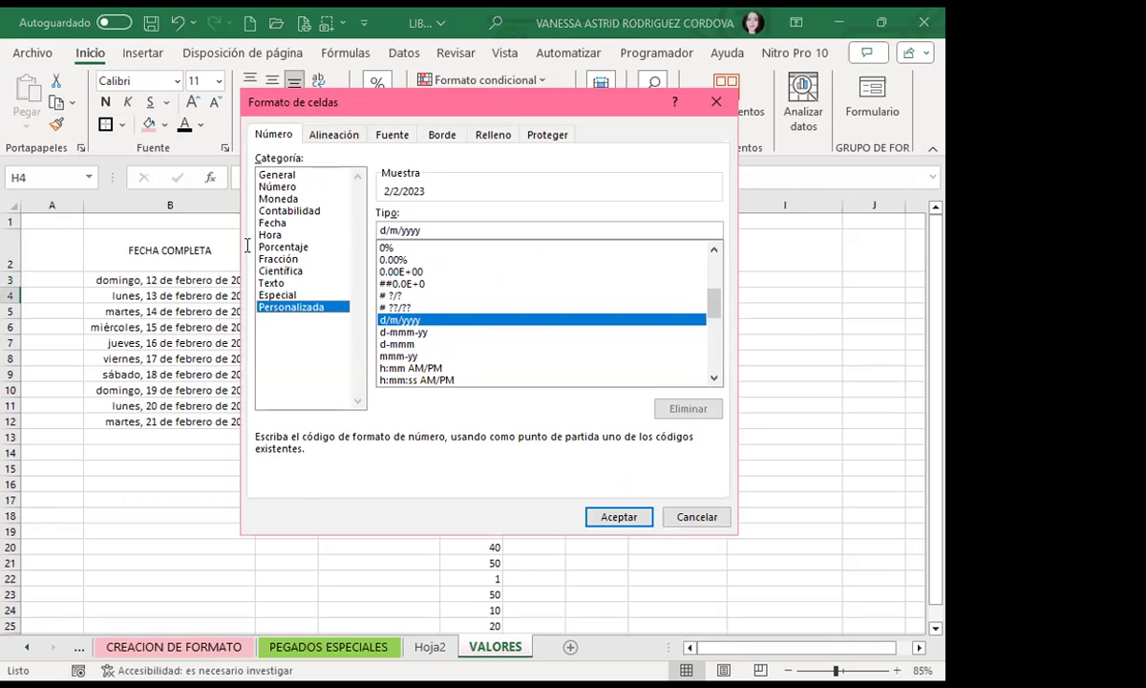
drag(363, 102, 105, 115)
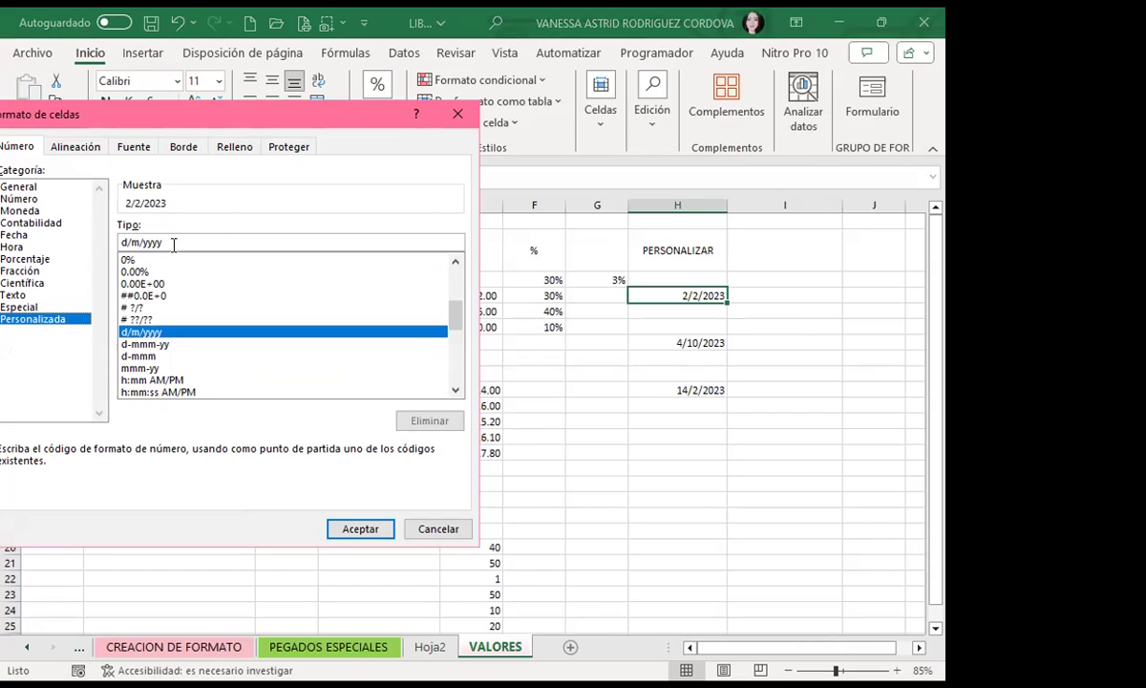
drag(190, 242, 50, 227)
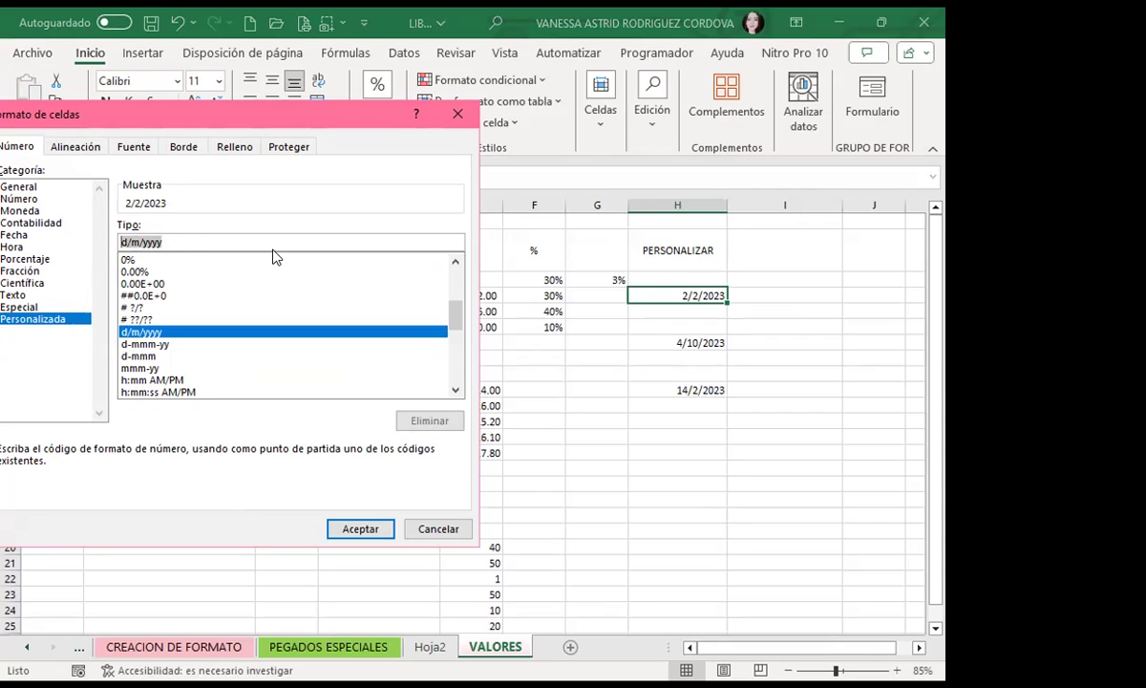
text(DDDD)
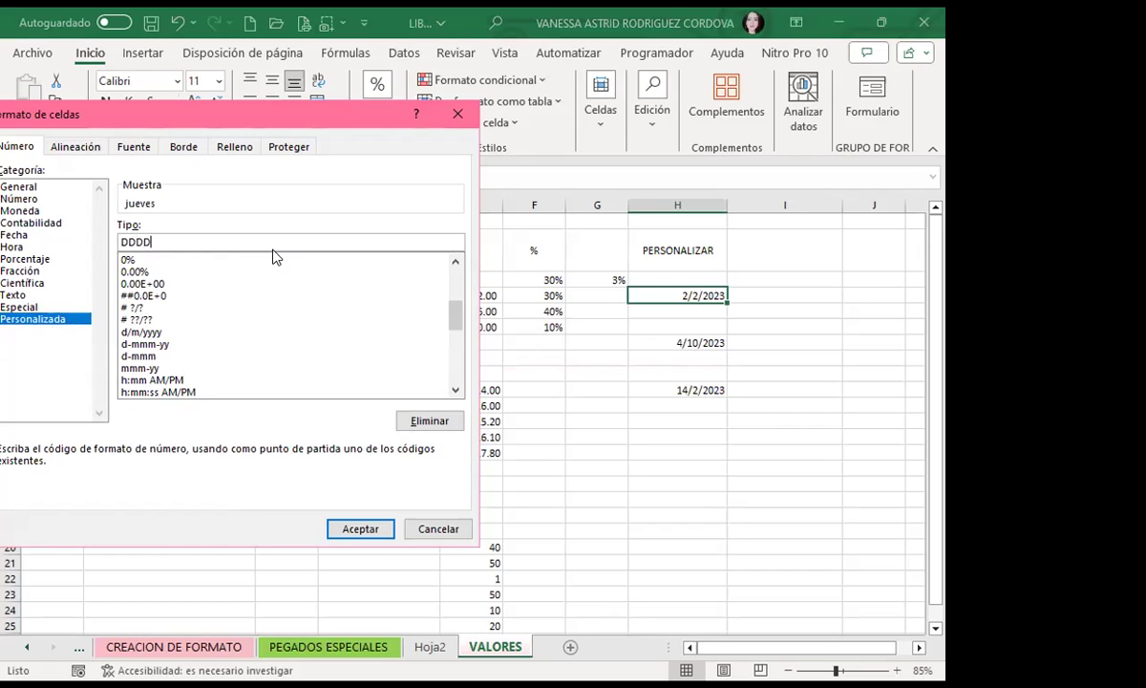
key(Return)
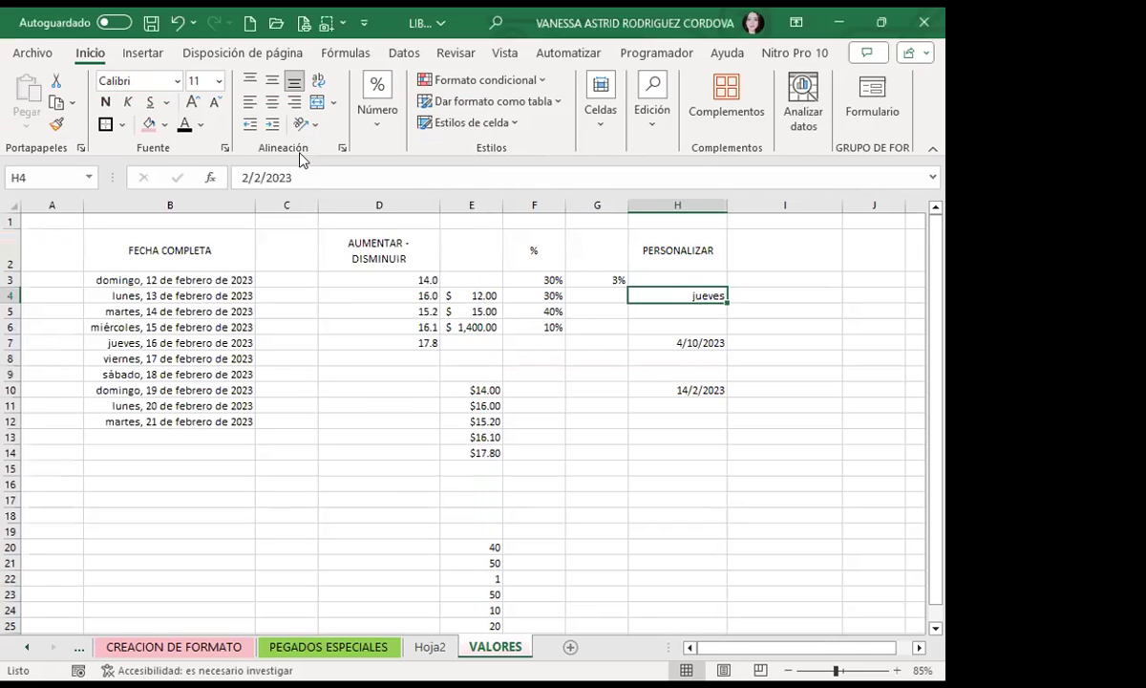
key(ctrl+z)
Give the date in H7 a custom month-name format showing 'octubre'.
click(657, 339)
click(377, 105)
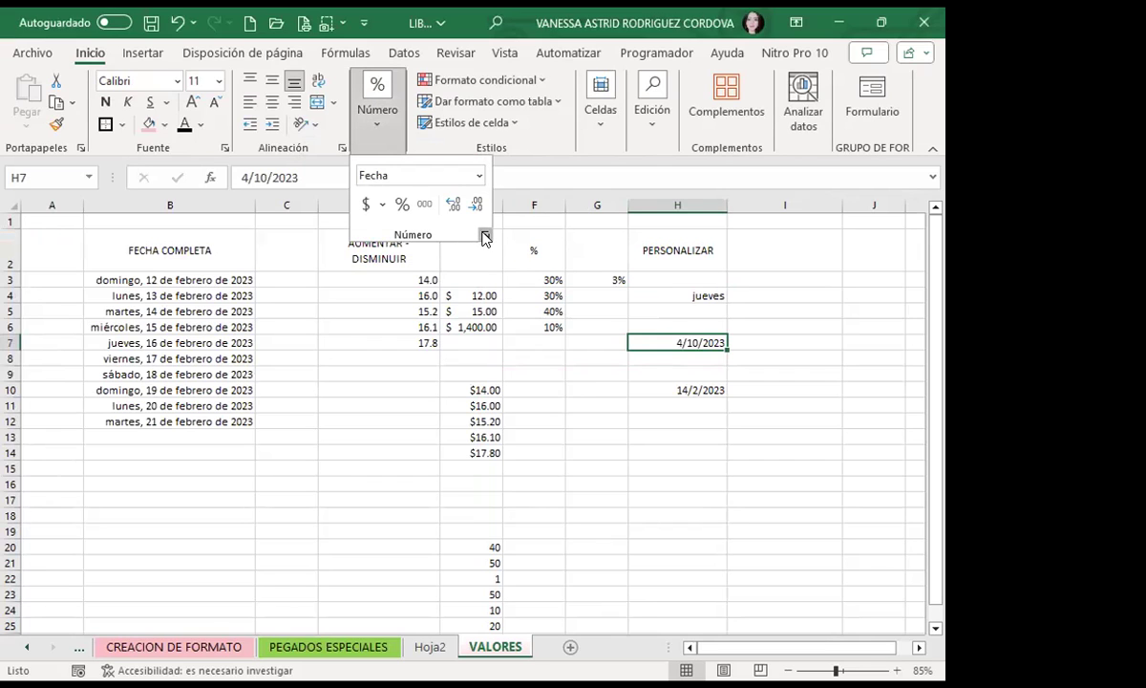
click(486, 237)
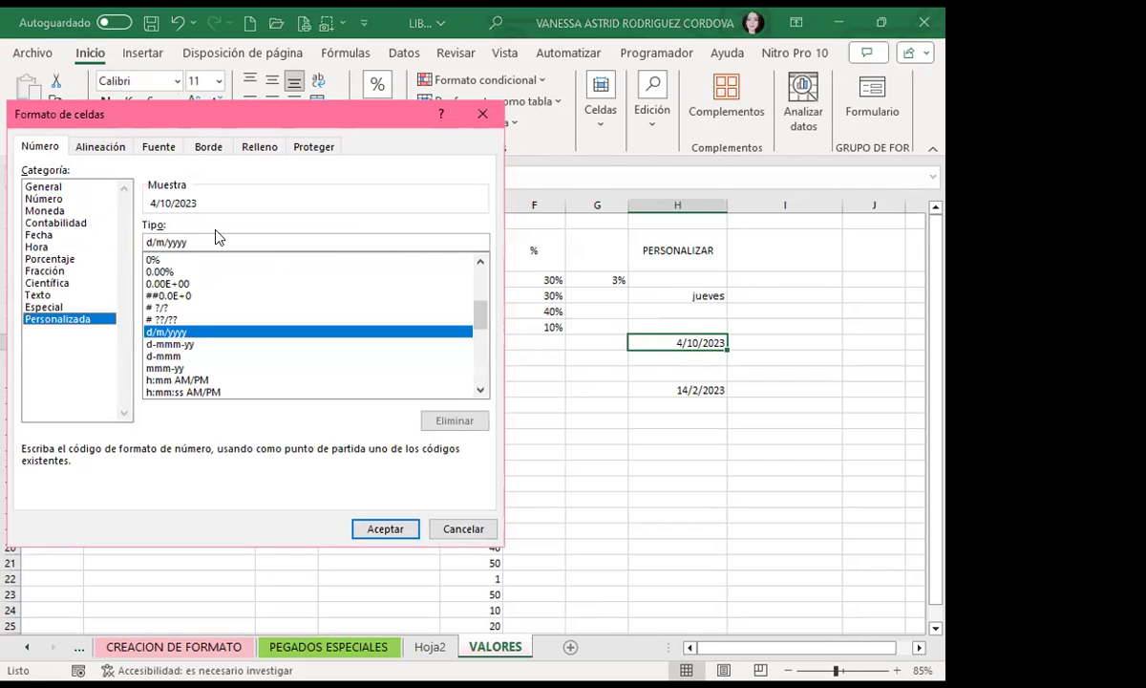
drag(218, 242, 144, 243)
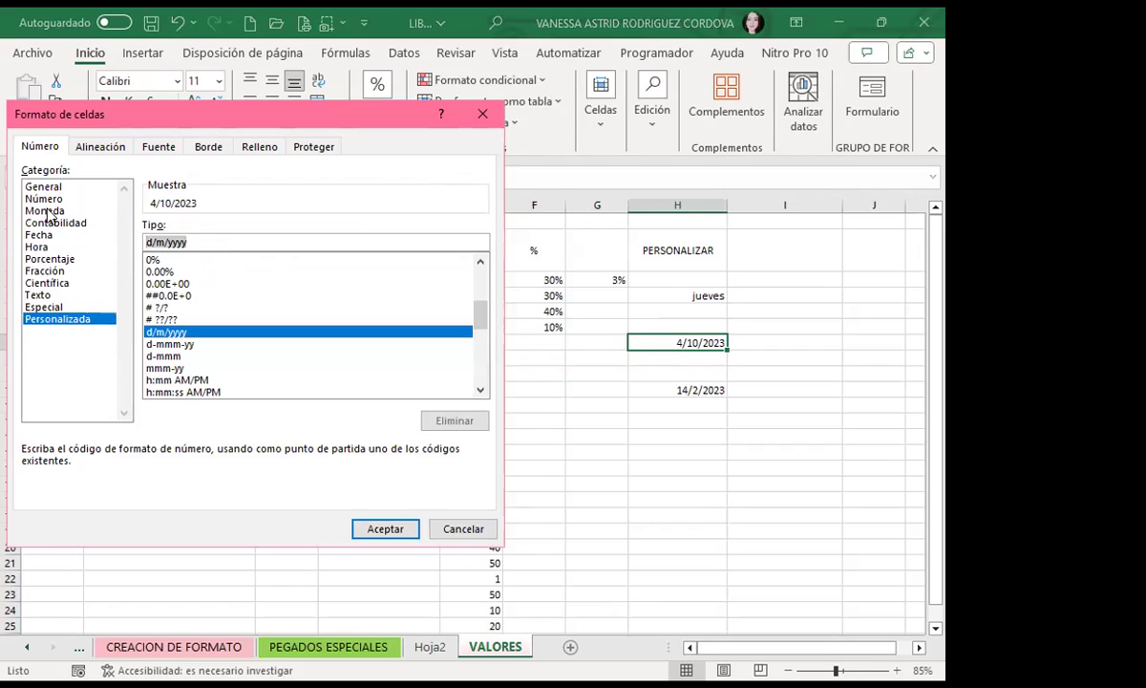
text(MMMM)
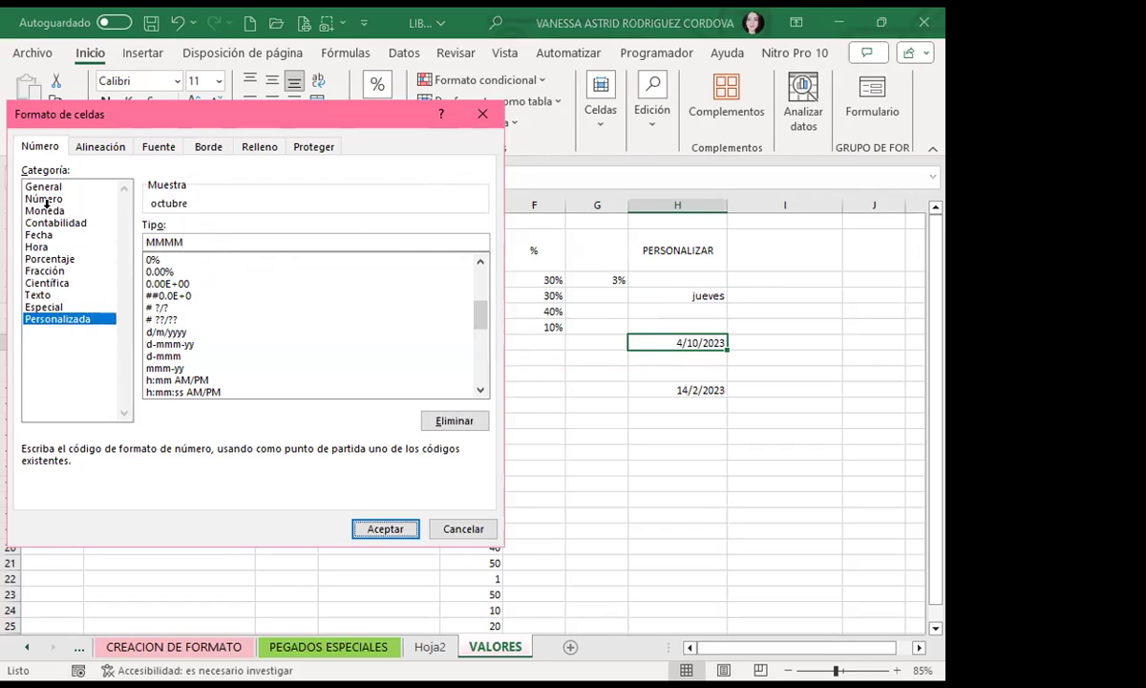
key(Return)
Give the date in H10 a custom year-only format showing '2023'.
click(656, 384)
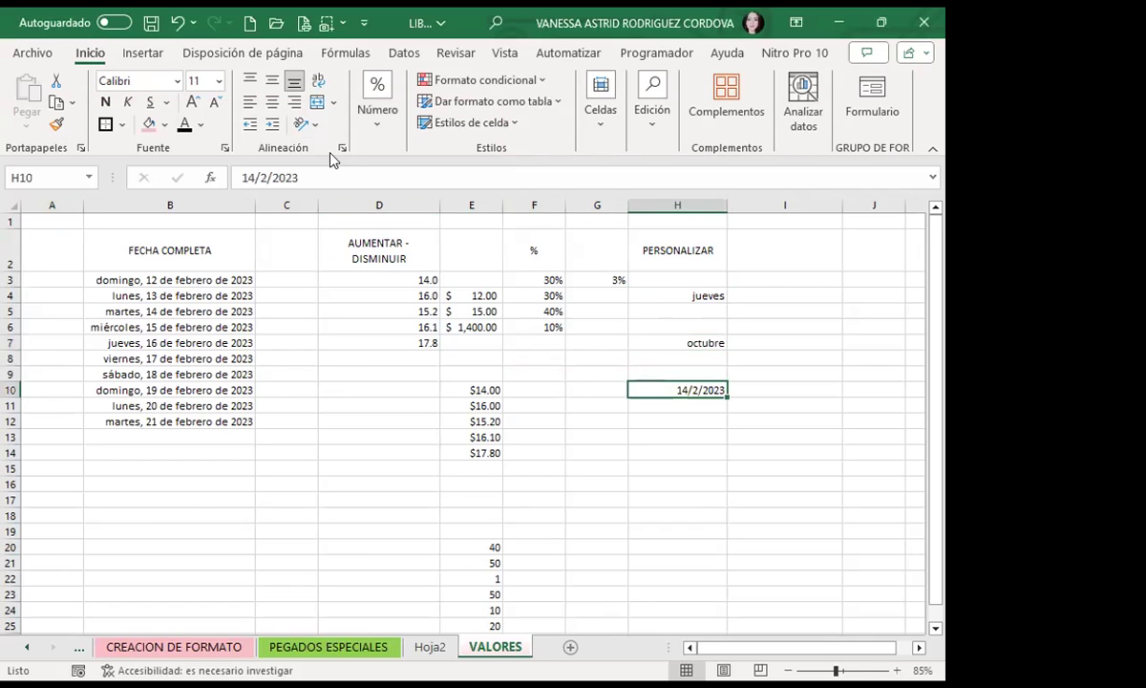
click(378, 132)
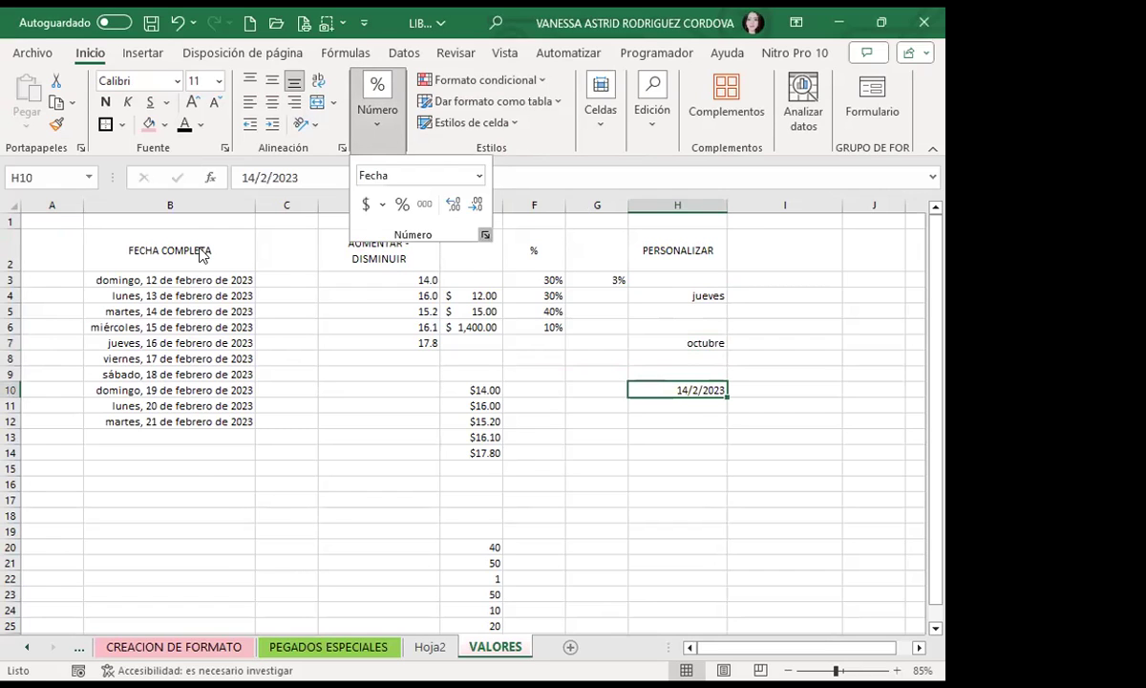
key(ctrl+1)
click(83, 327)
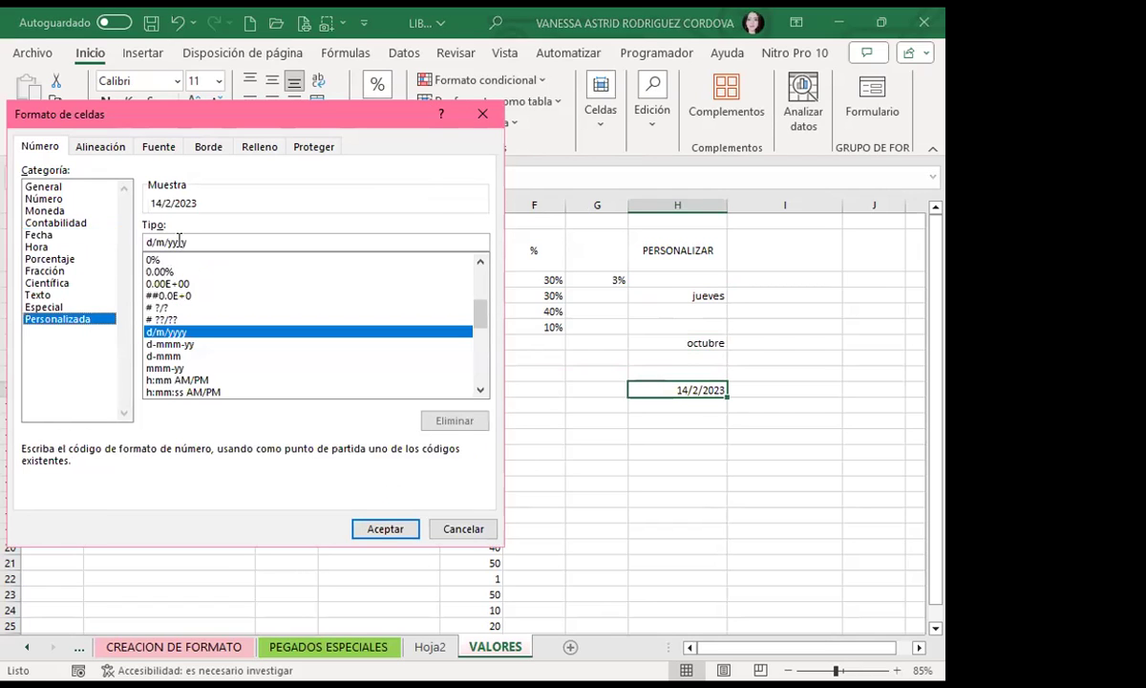
text(yy)
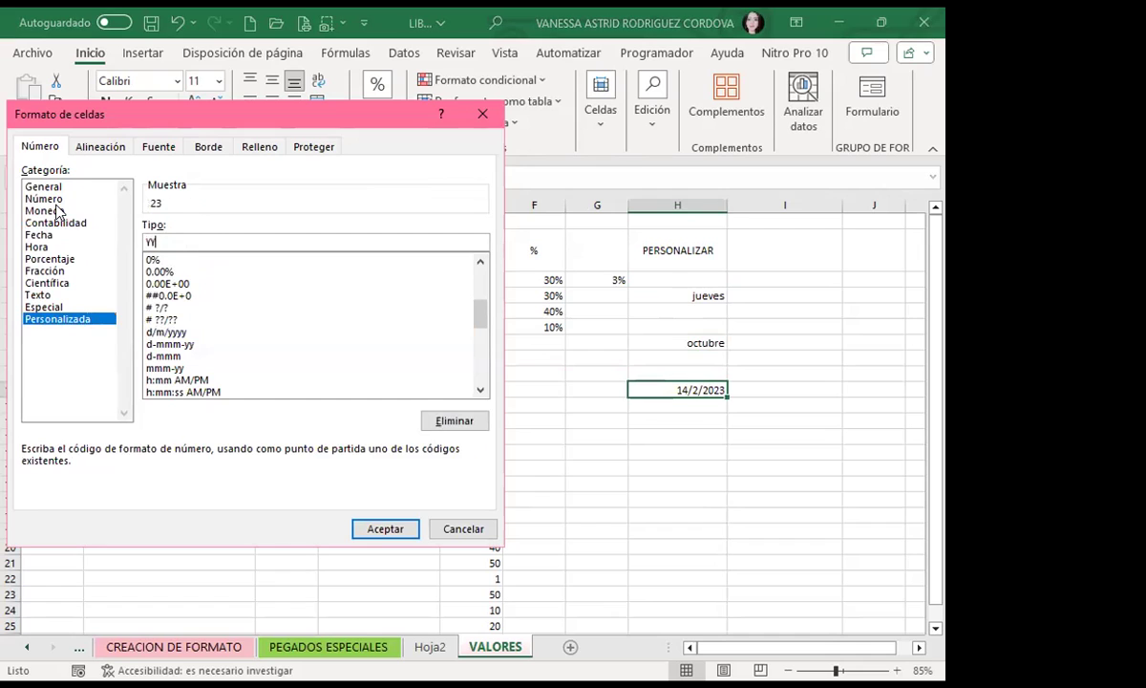
key(Return)
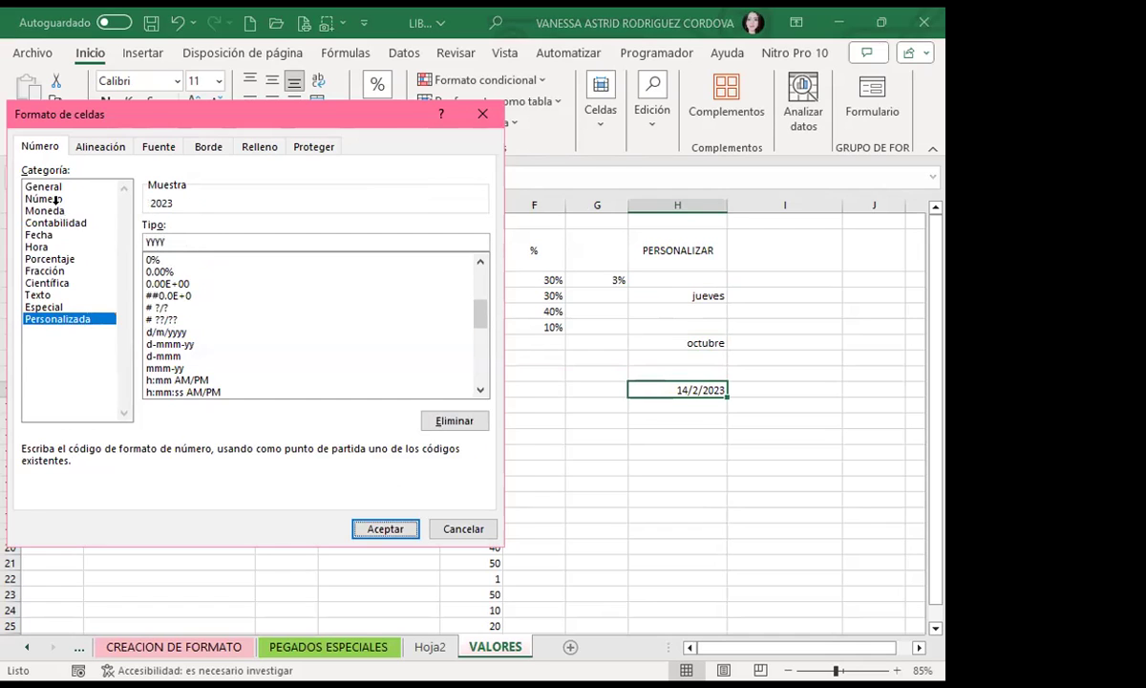
key(Return)
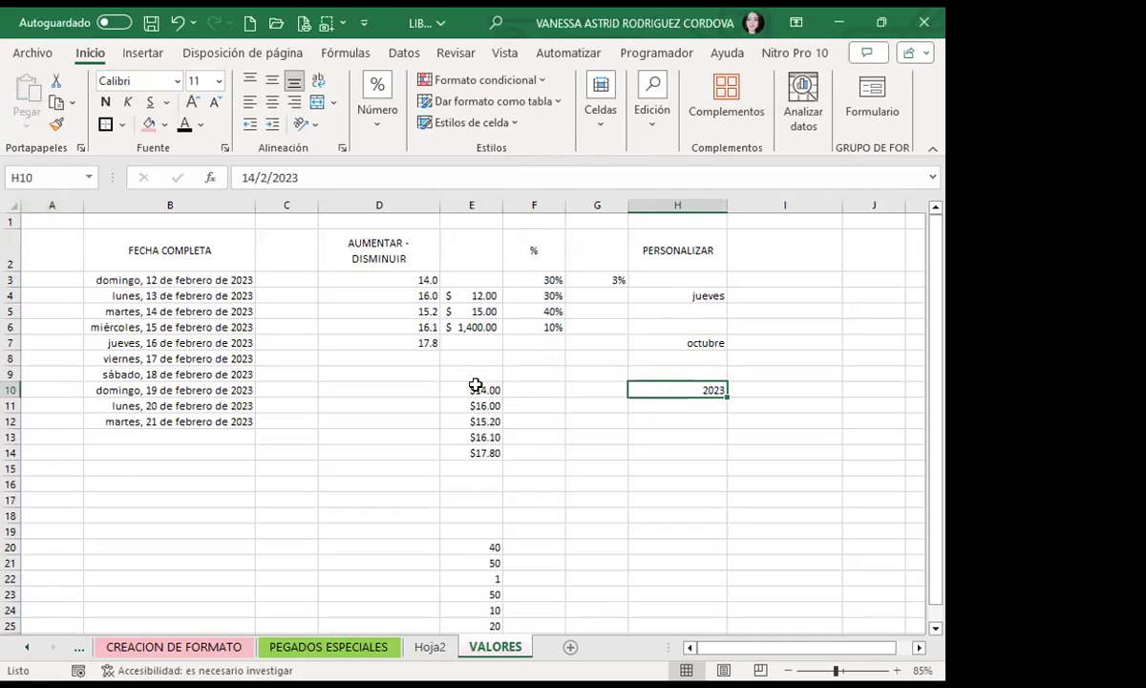
Check cells H12, F13 and E11 and browse the number format options.
click(672, 418)
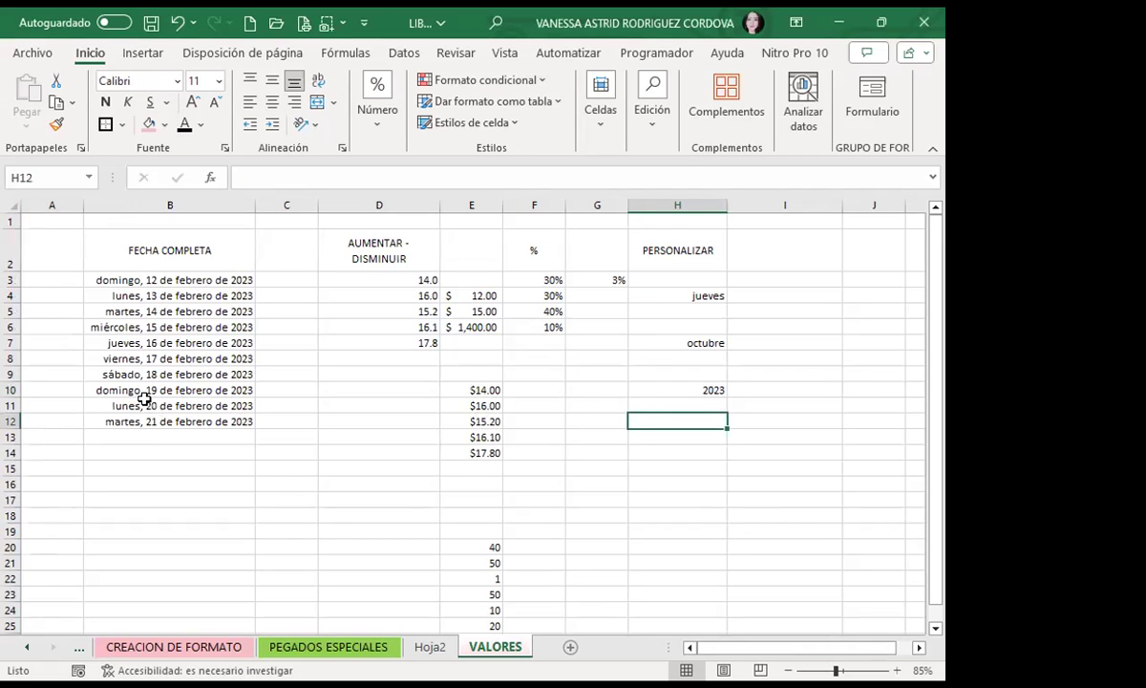
scroll(388, 474, down, 1)
scroll(387, 474, up, 1)
click(551, 430)
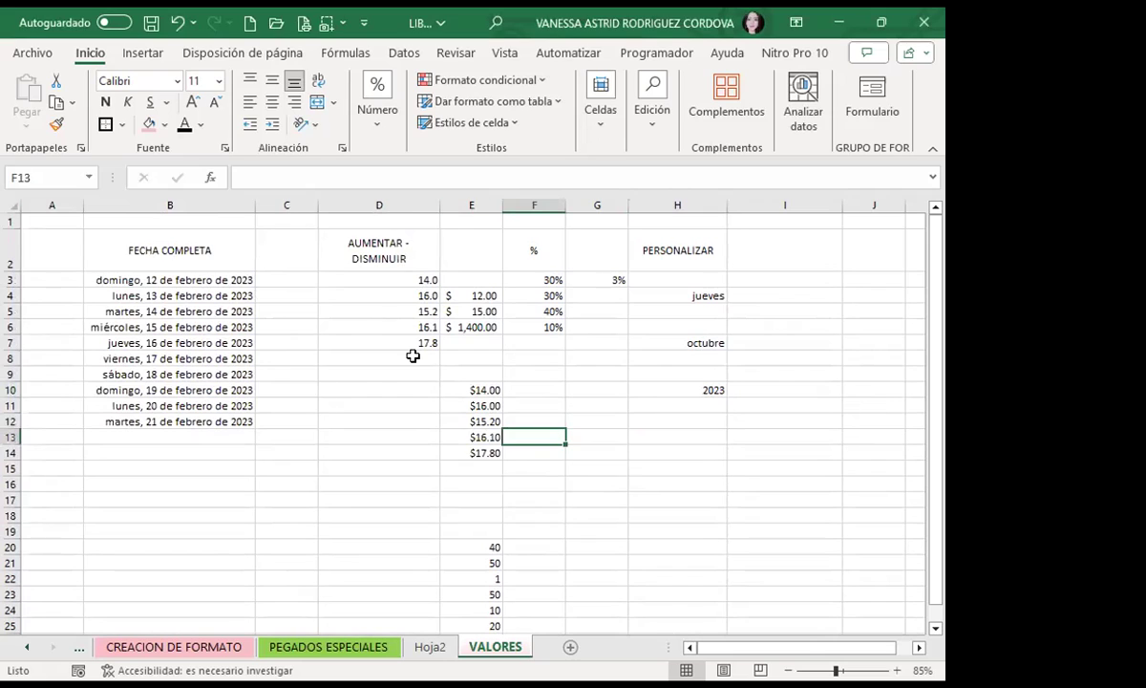
click(382, 134)
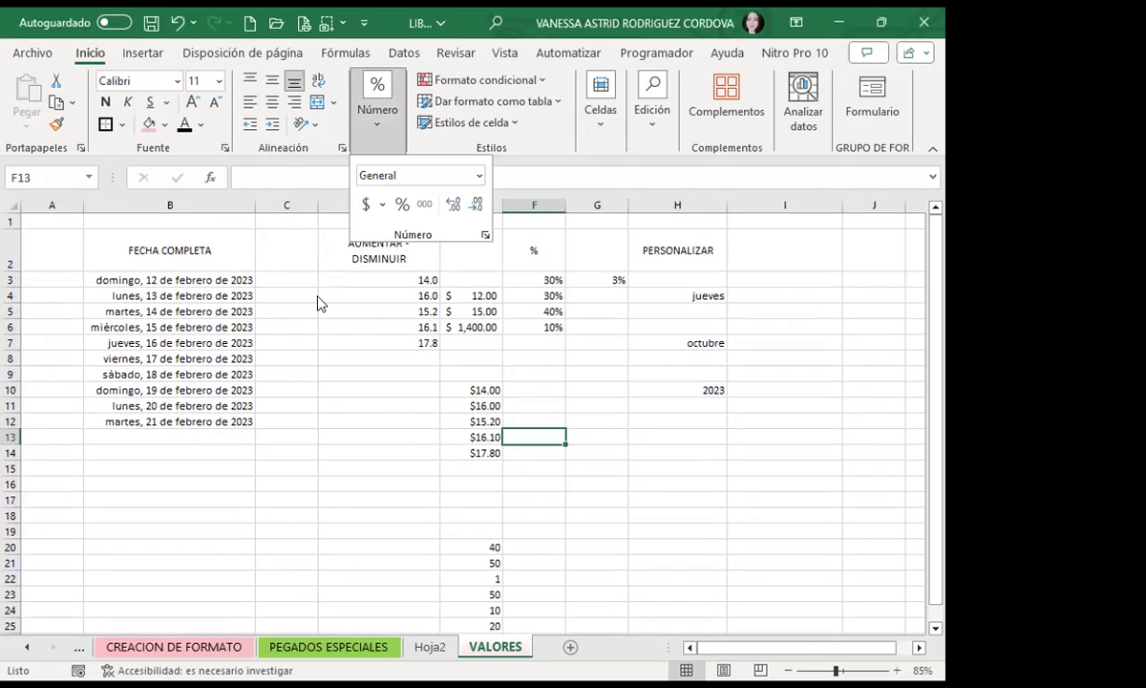
click(493, 417)
click(529, 451)
click(474, 400)
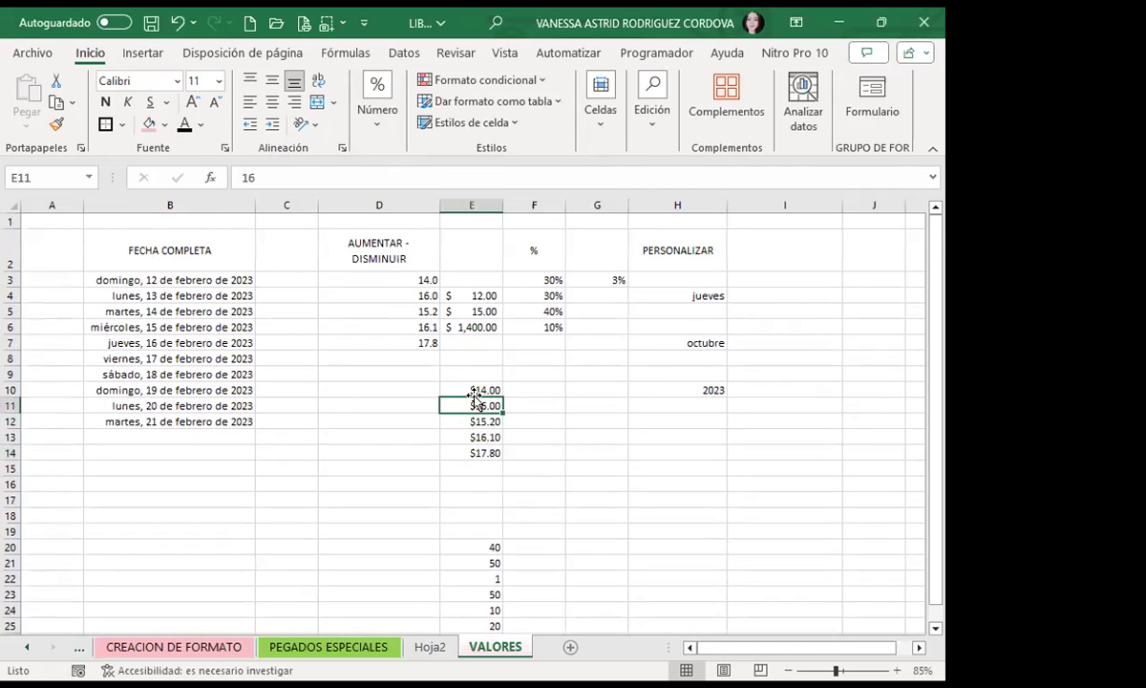